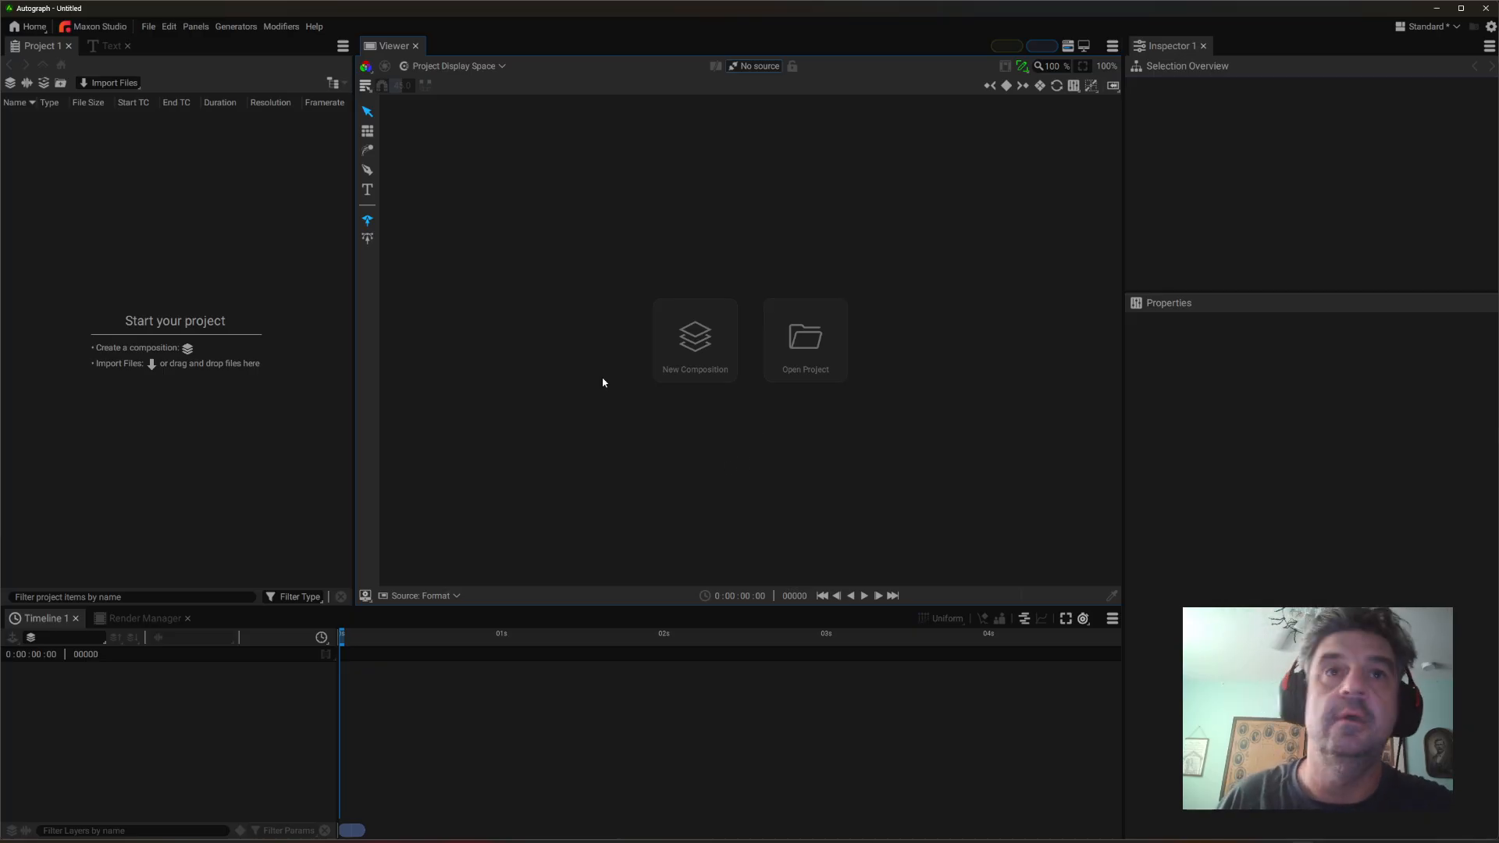
- Create a composition in the VHD (1080x1920) format with a duration of 15 seconds
click(690, 336)
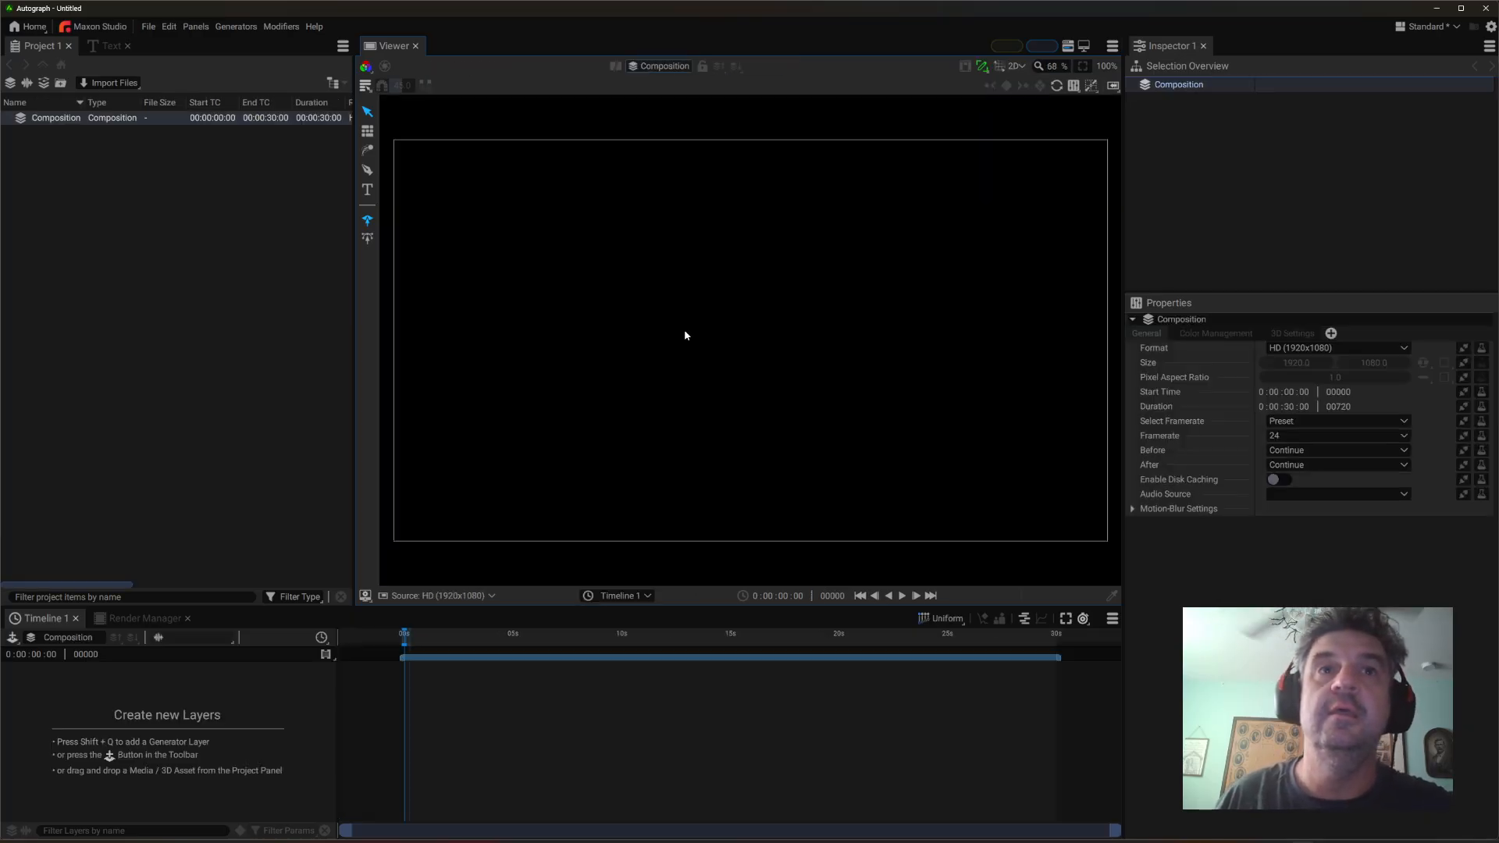
click(284, 234)
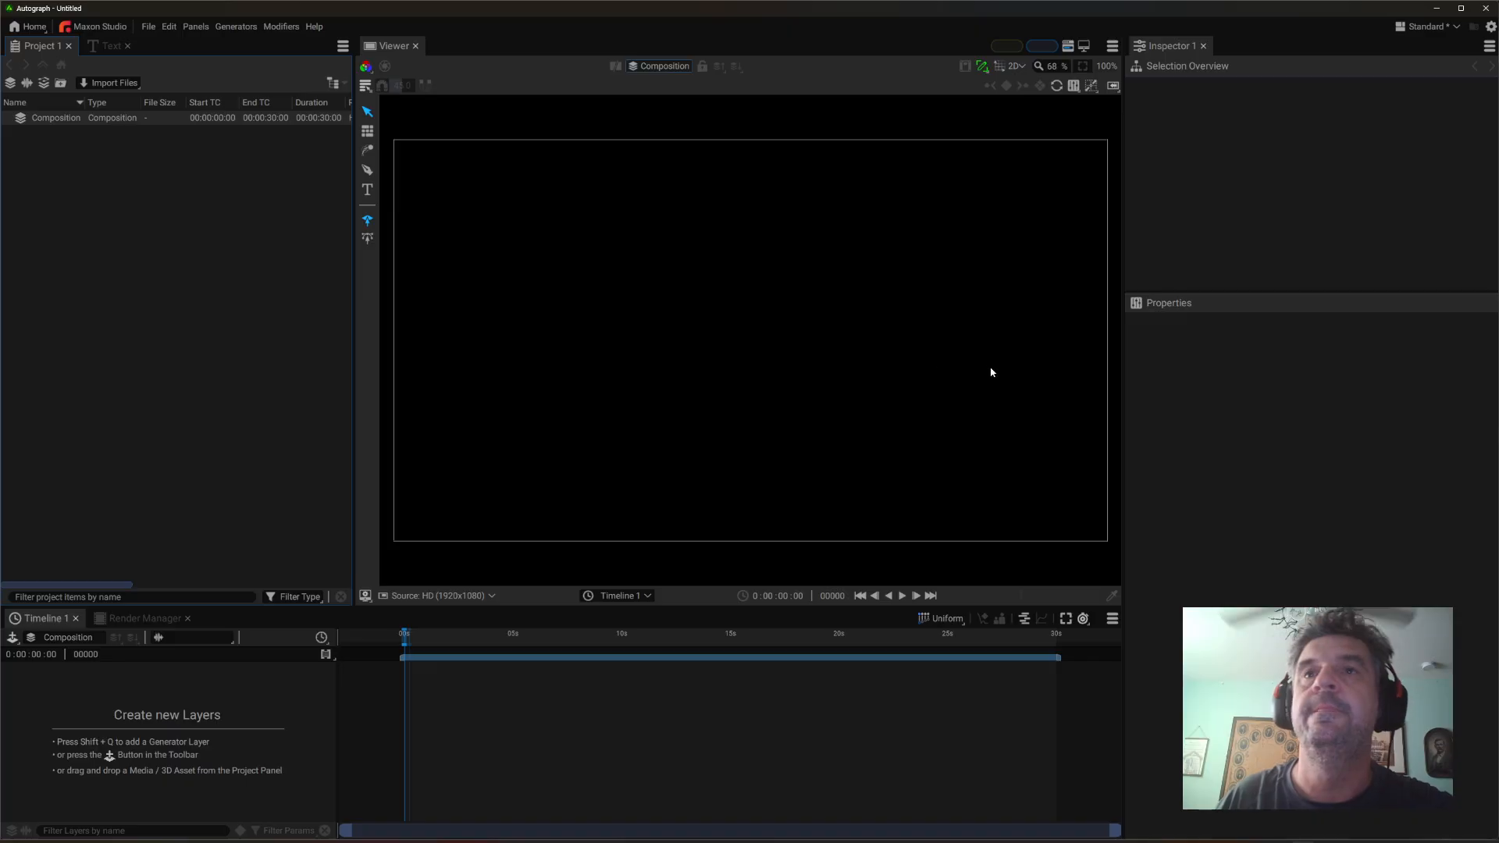
click(90, 119)
click(1309, 352)
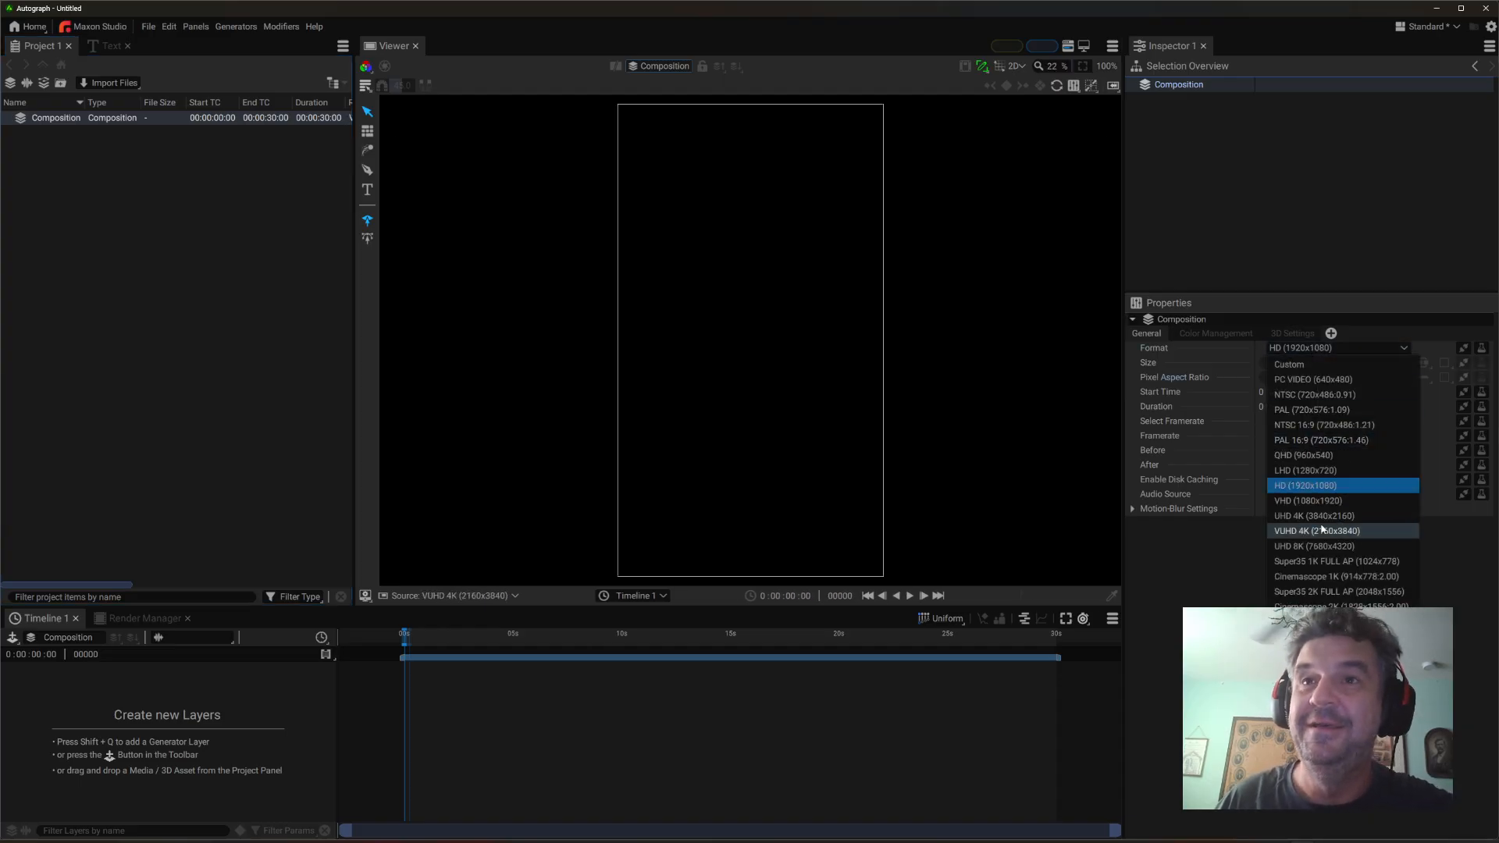
click(1315, 502)
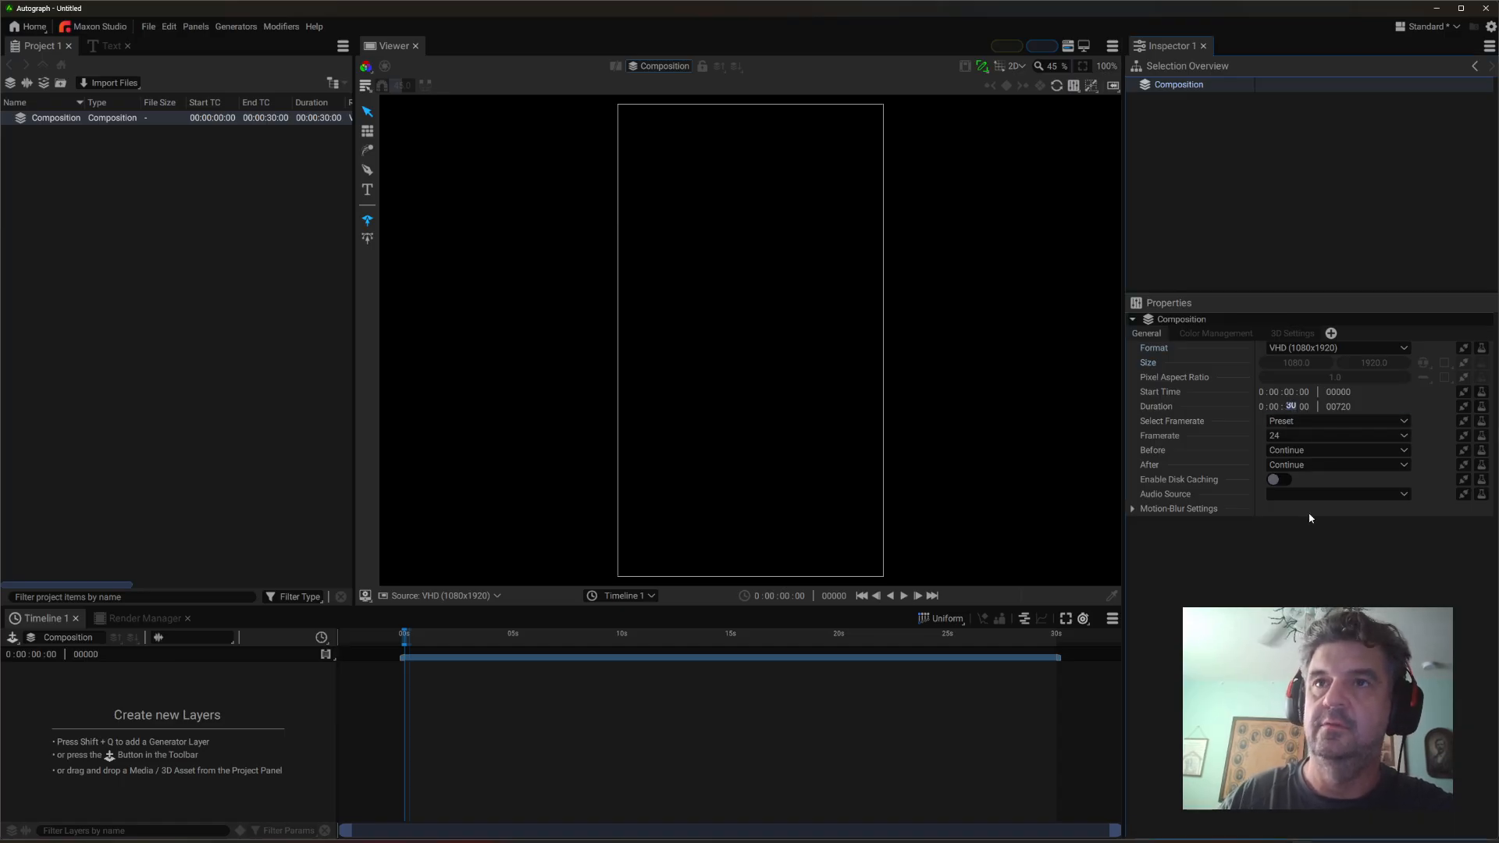
text(5)
key(Return)
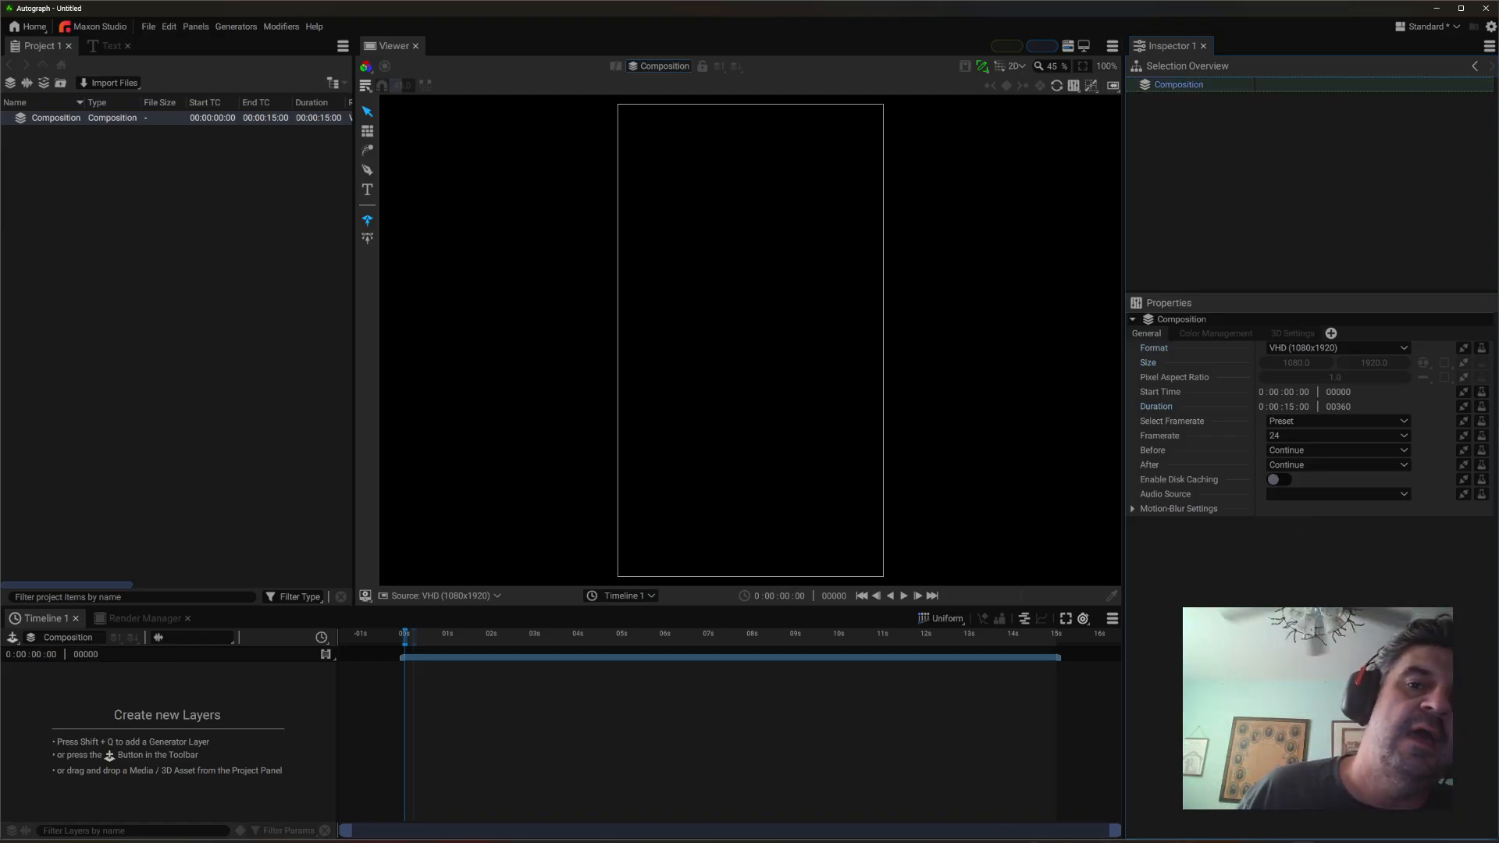
- Import the ASSETS folder from the Autograph project folder in File Explorer into the project, then return to Autograph
mouse_move(921, 840)
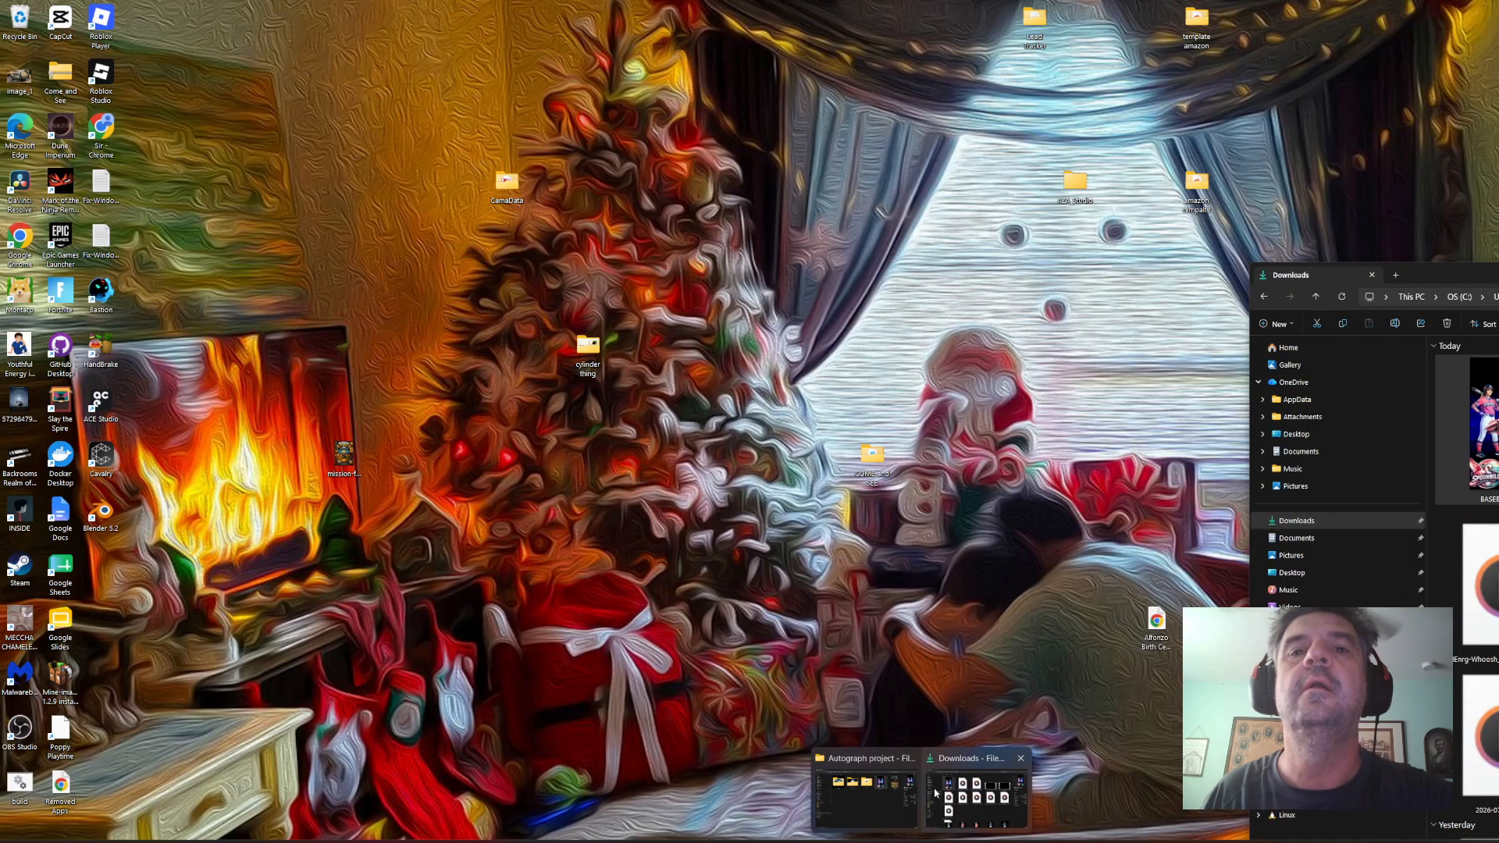
click(884, 802)
click(1282, 582)
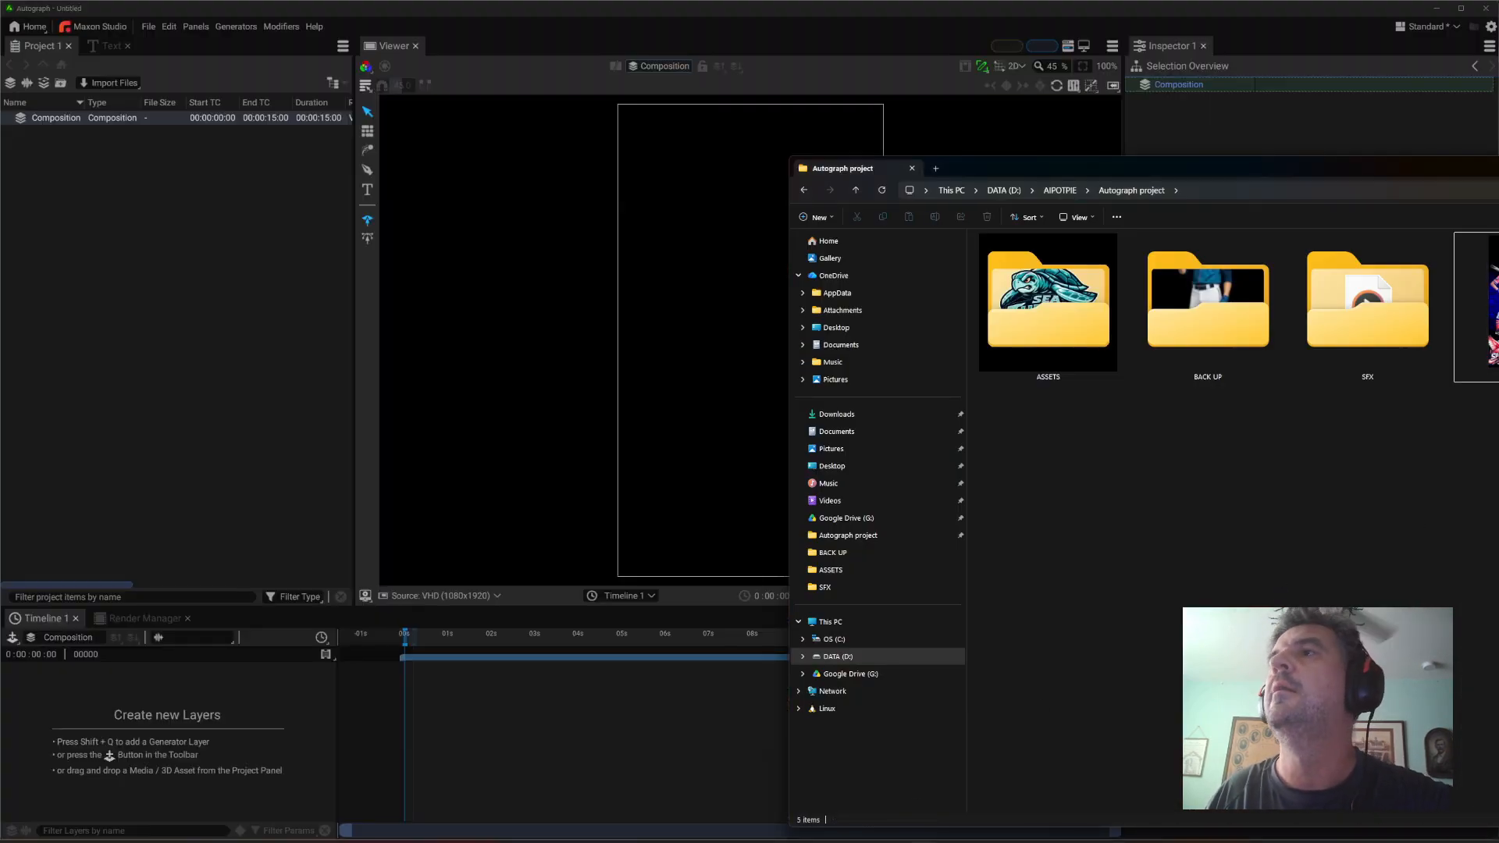
drag(1023, 350, 215, 291)
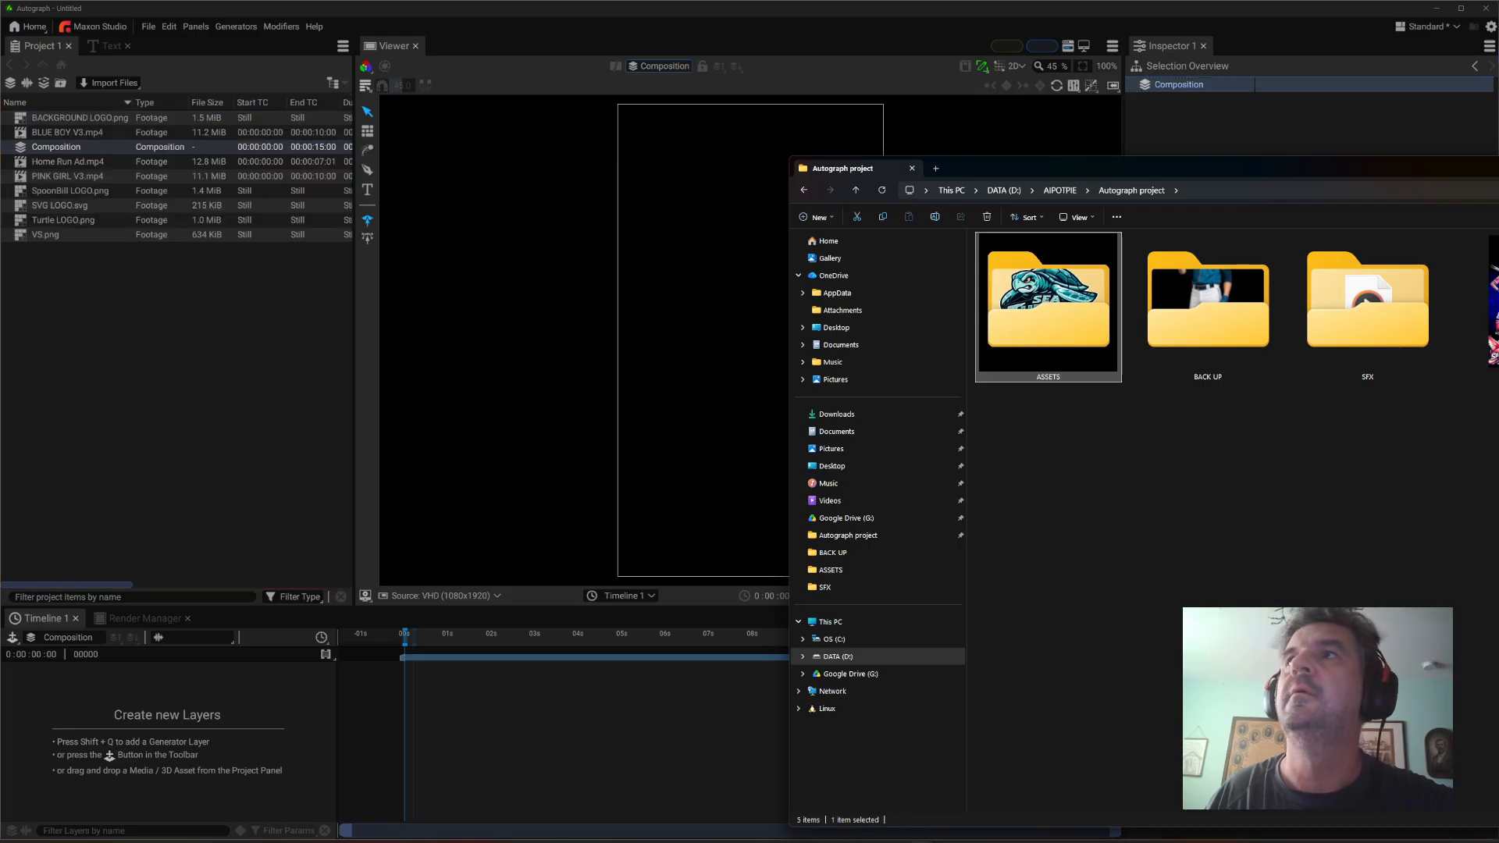
key(super+Down)
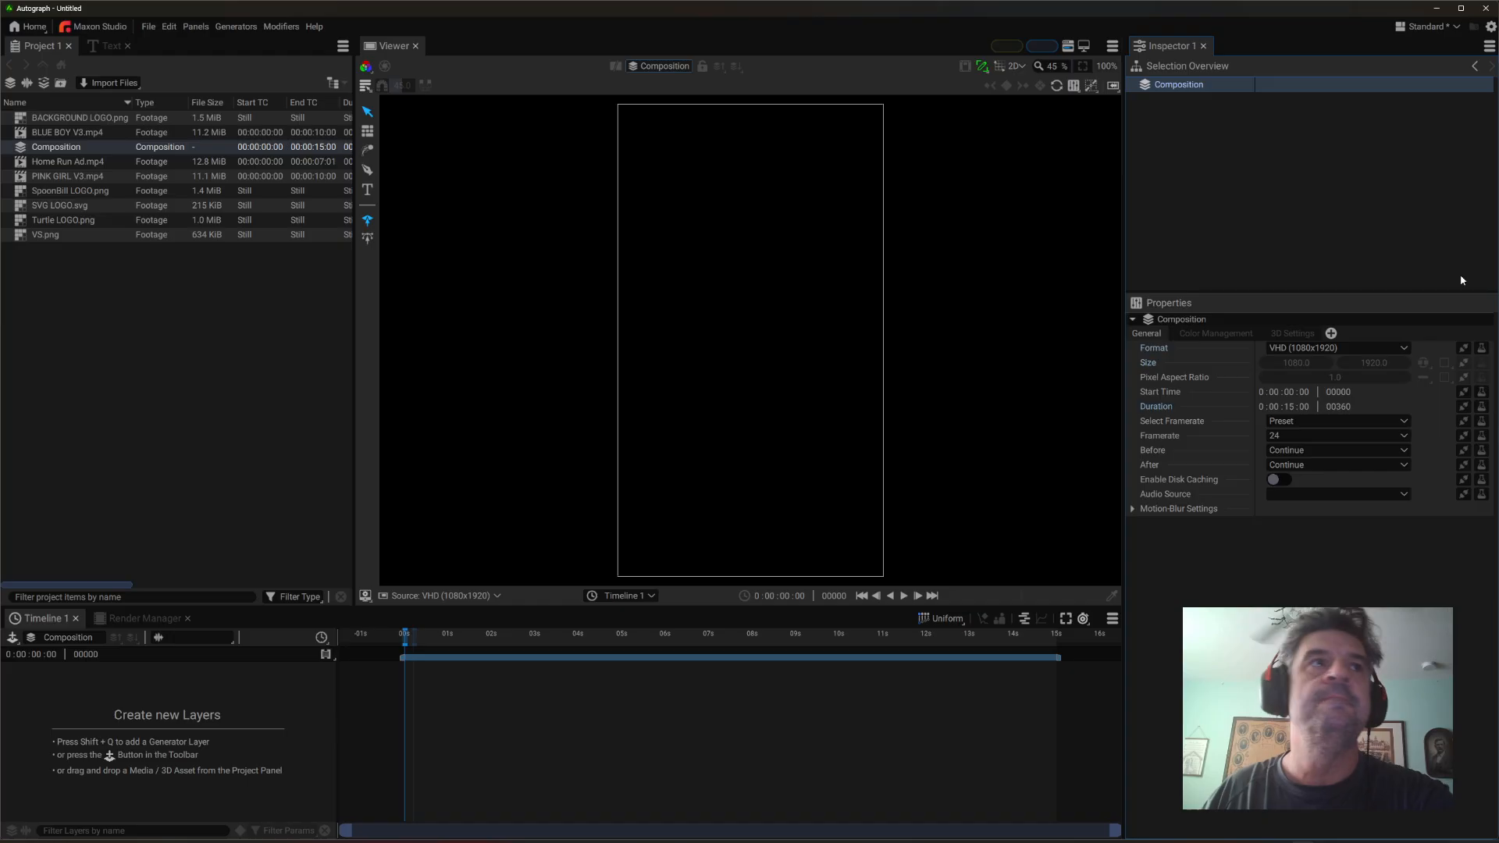
click(162, 418)
- Add BACKGROUND LOGO.png to the composition as a layer and set its scale to 0.25
click(60, 119)
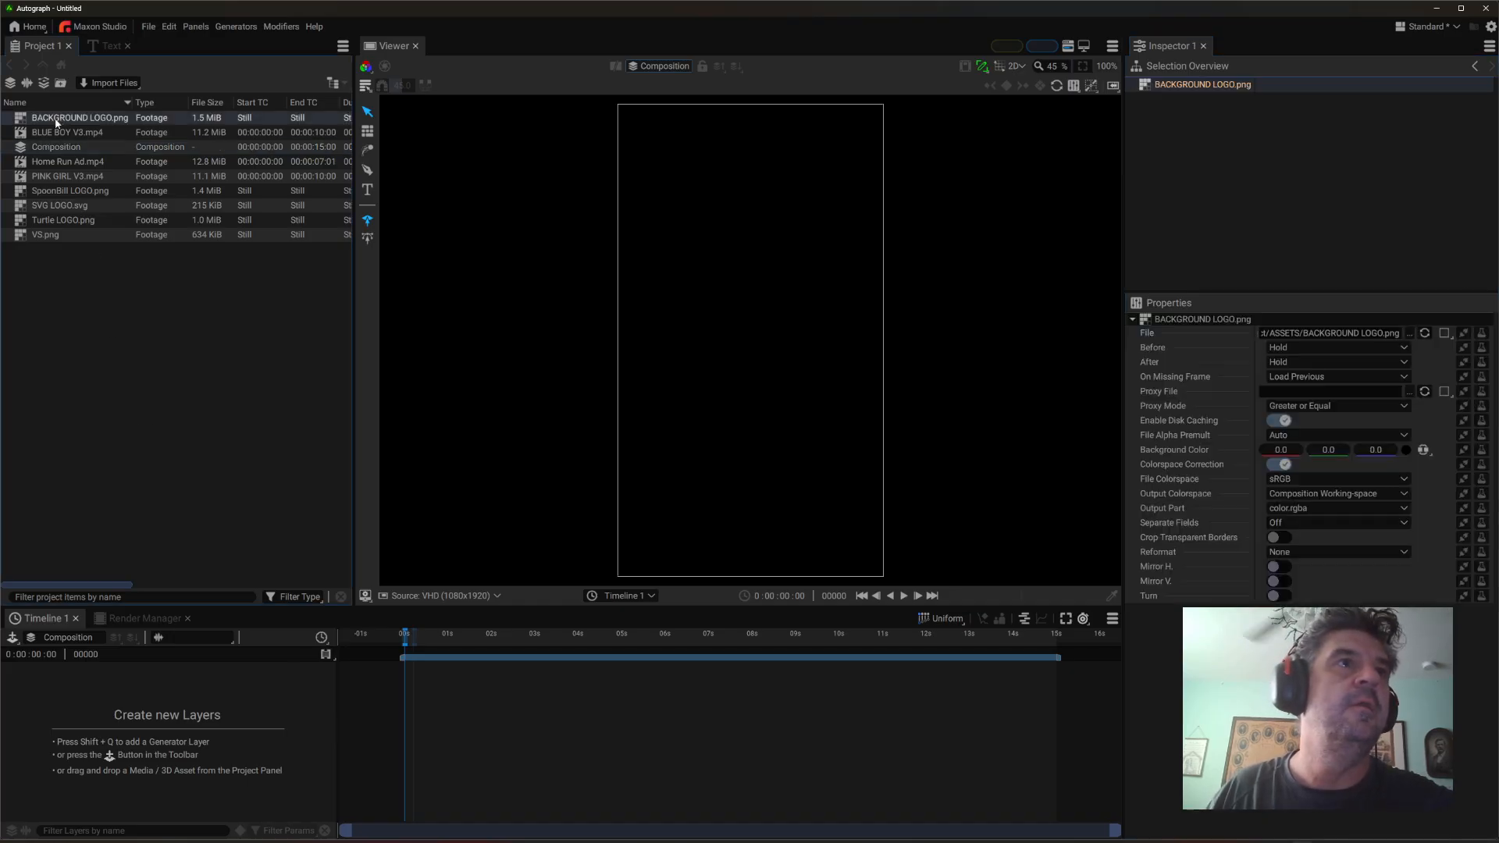
drag(48, 120, 119, 707)
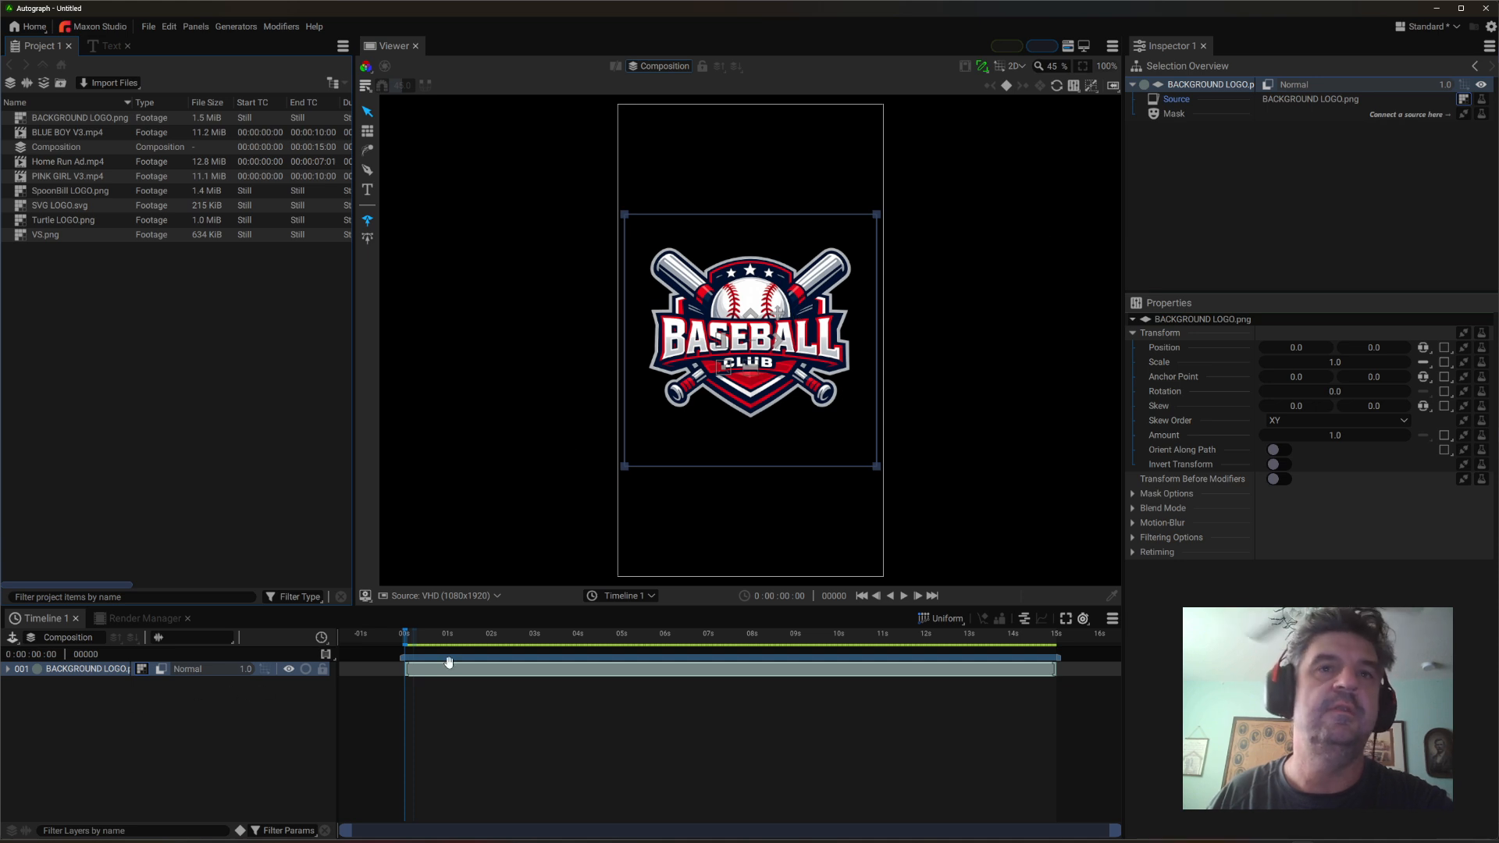
click(1176, 100)
click(1207, 86)
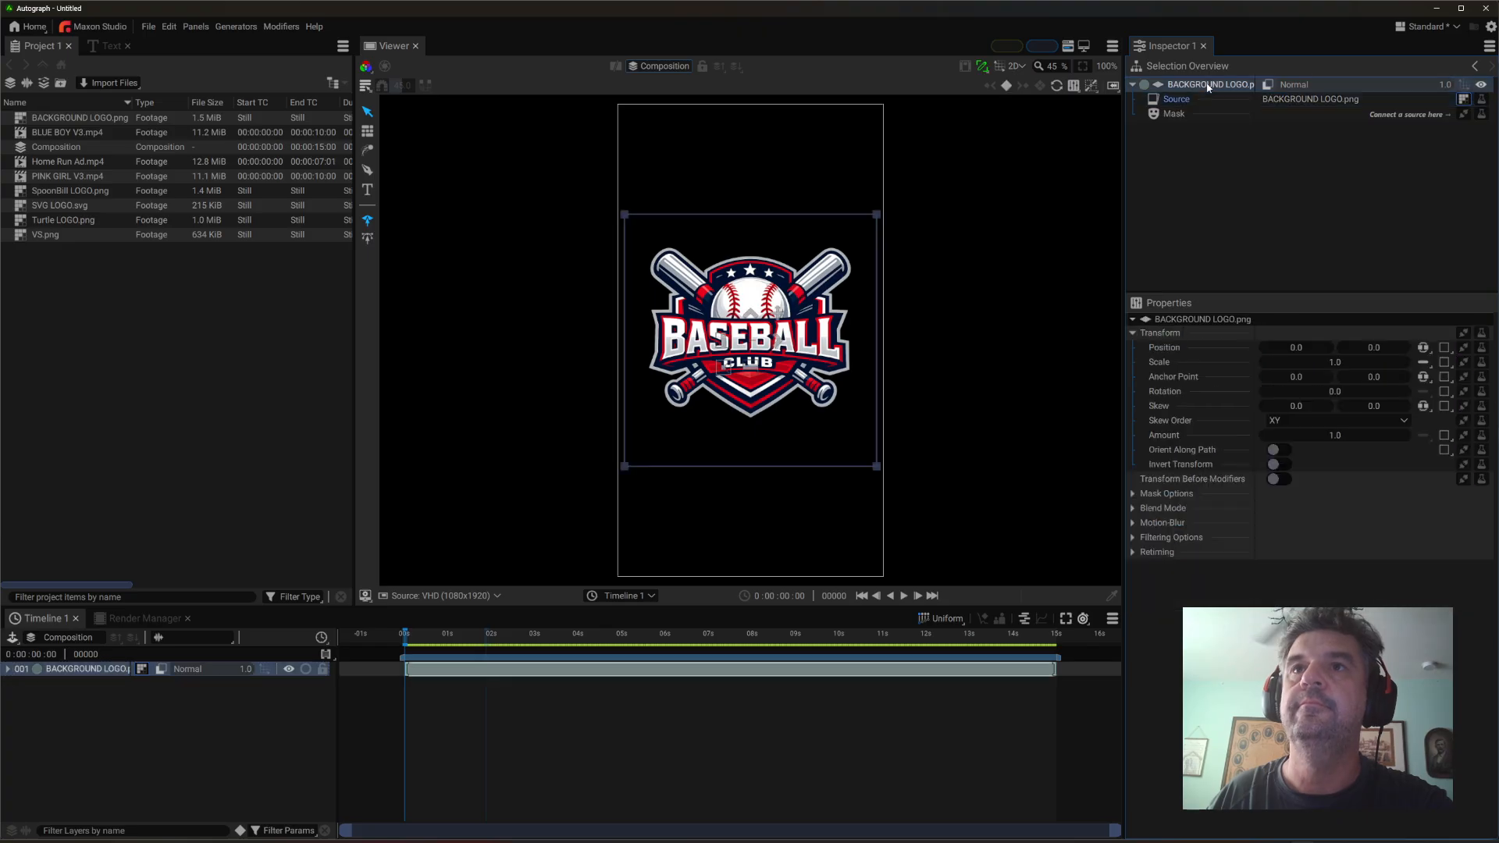
drag(1337, 364, 1341, 364)
double_click(1334, 362)
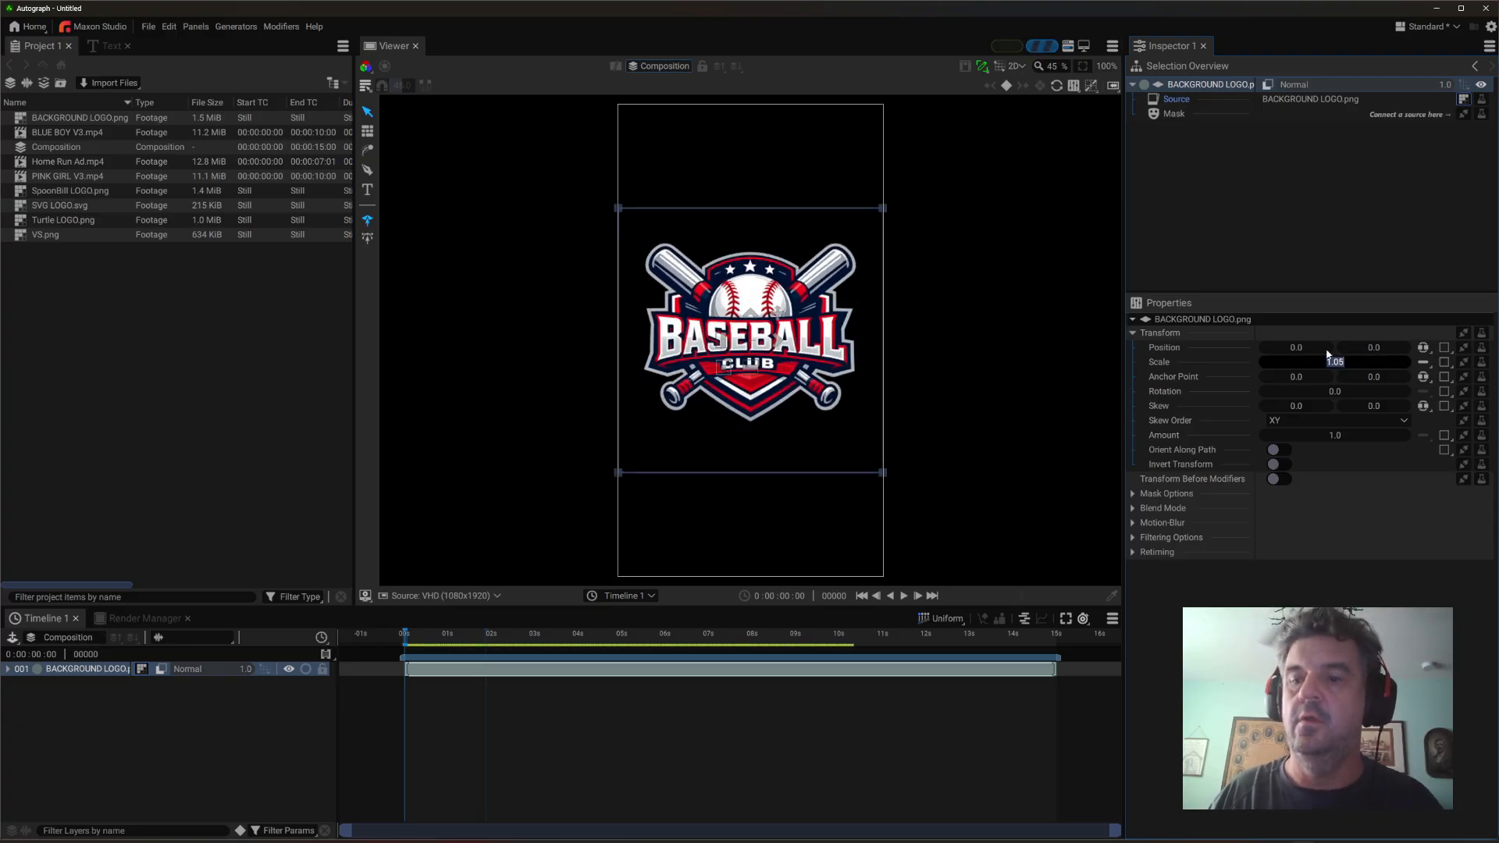
text(.25)
key(Return)
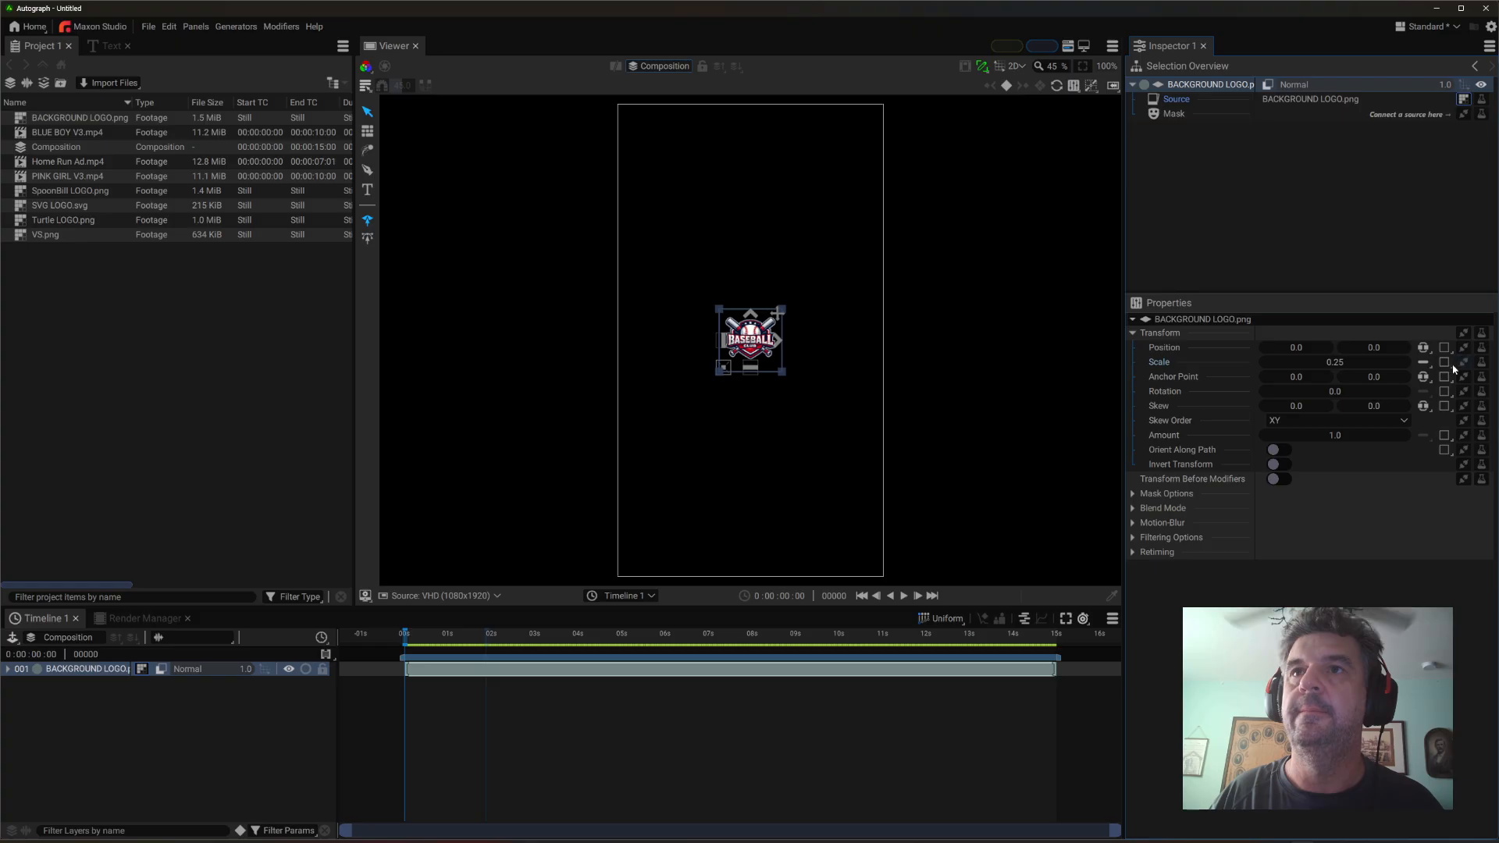
- Apply a Tile modifier to the logo layer's source and set its gutters to about -104 and -266
click(1482, 101)
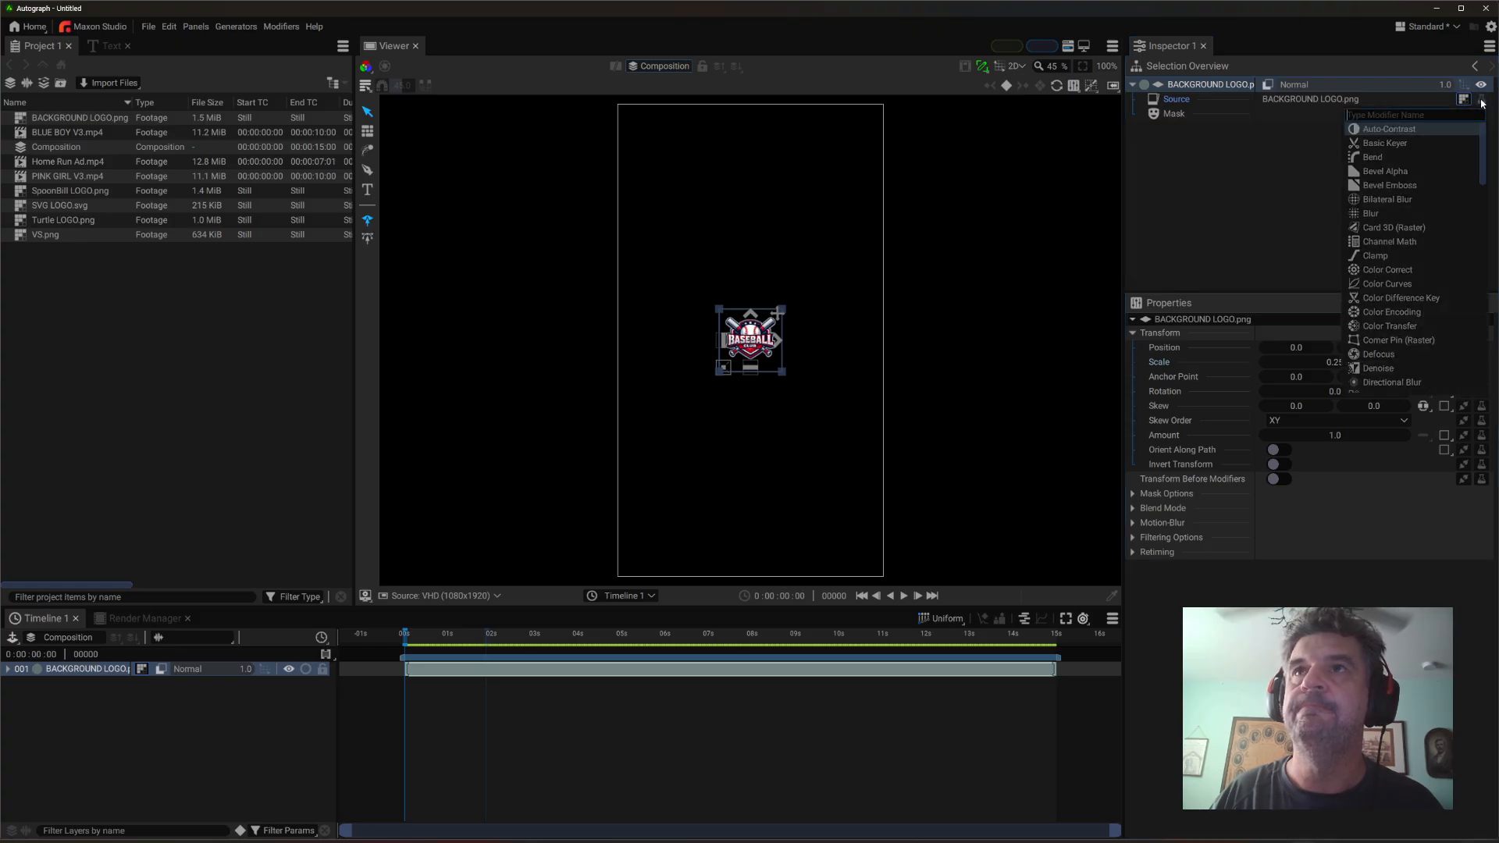
text(TIL)
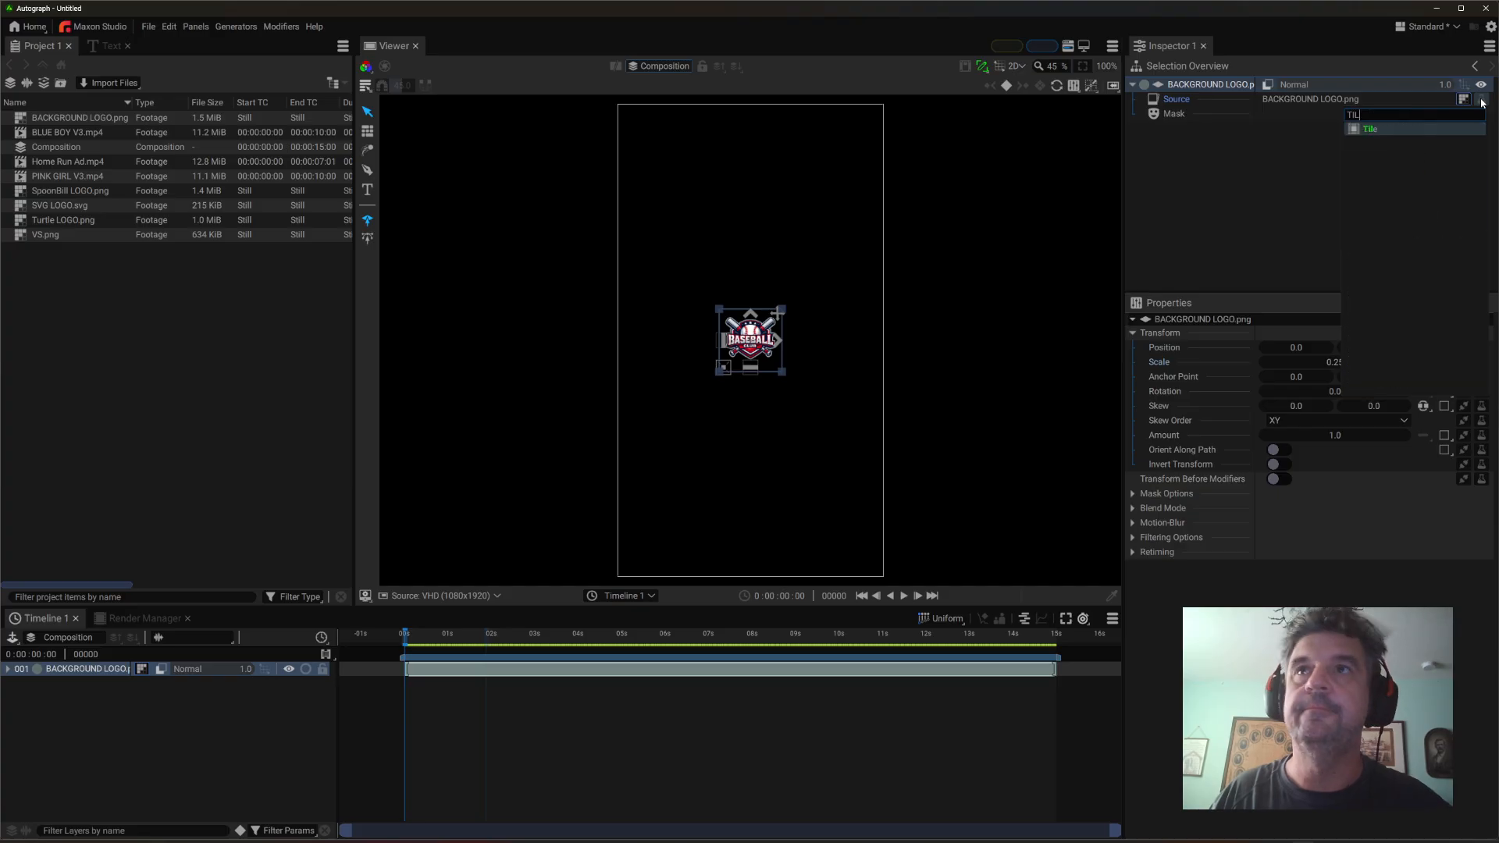
click(1364, 130)
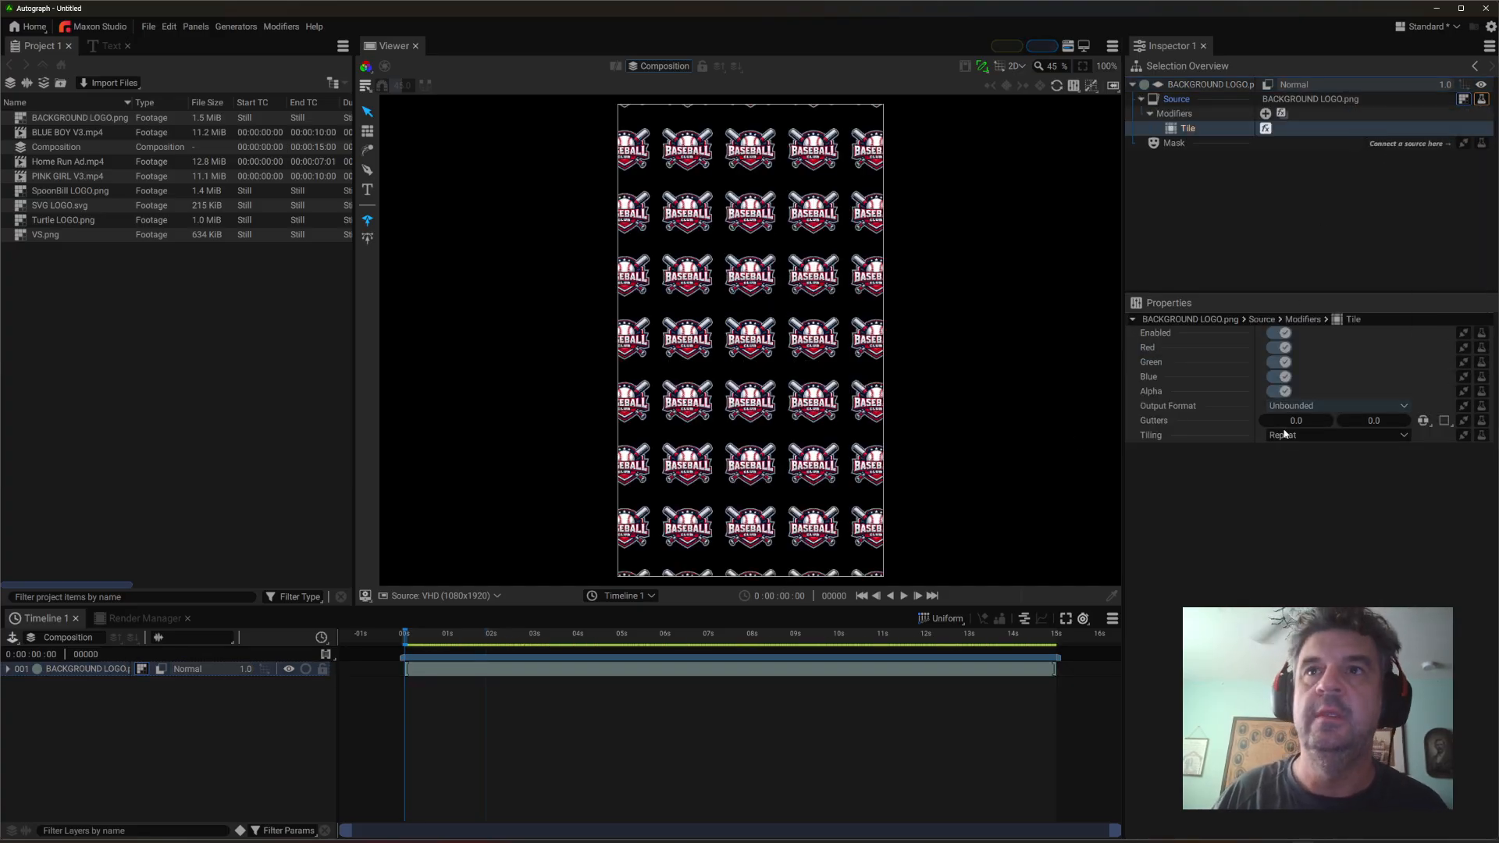
drag(1376, 424, 1254, 421)
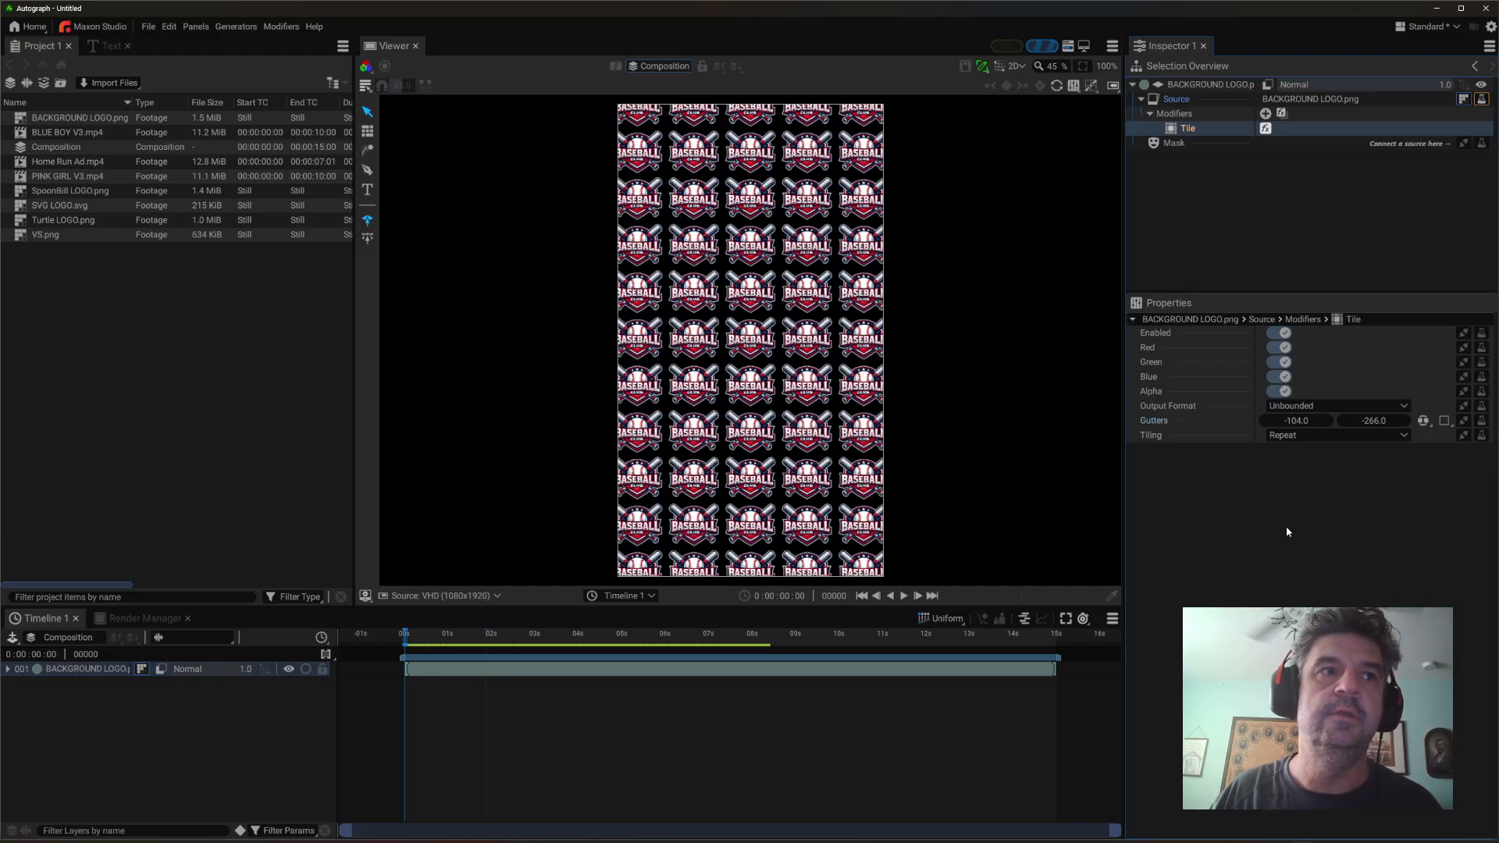
click(23, 743)
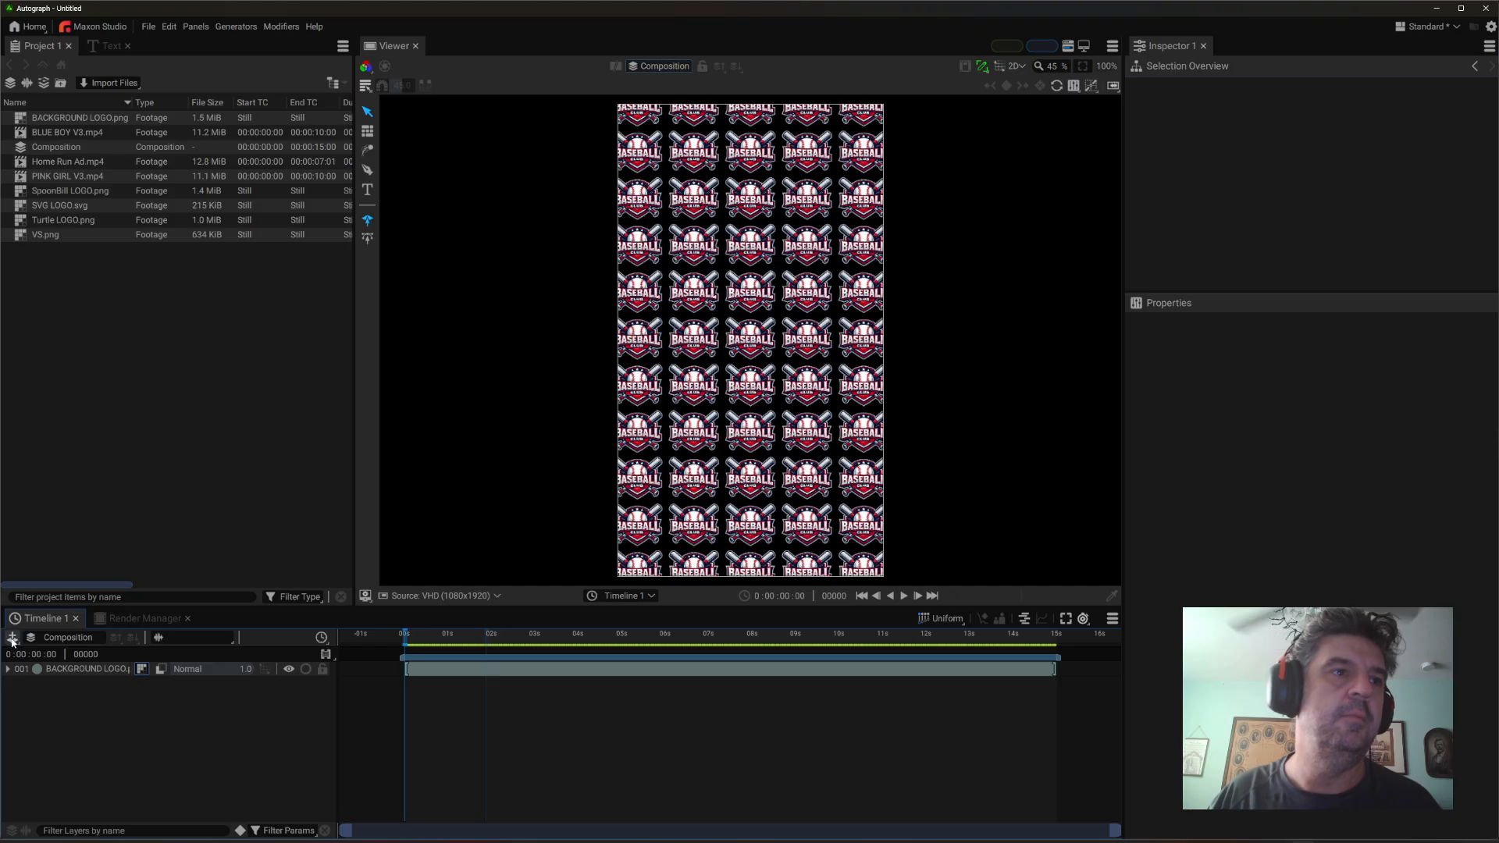
- Add a Gradient layer, set its type to Reflected, and rotate it a quarter turn into a horizontal band
click(12, 639)
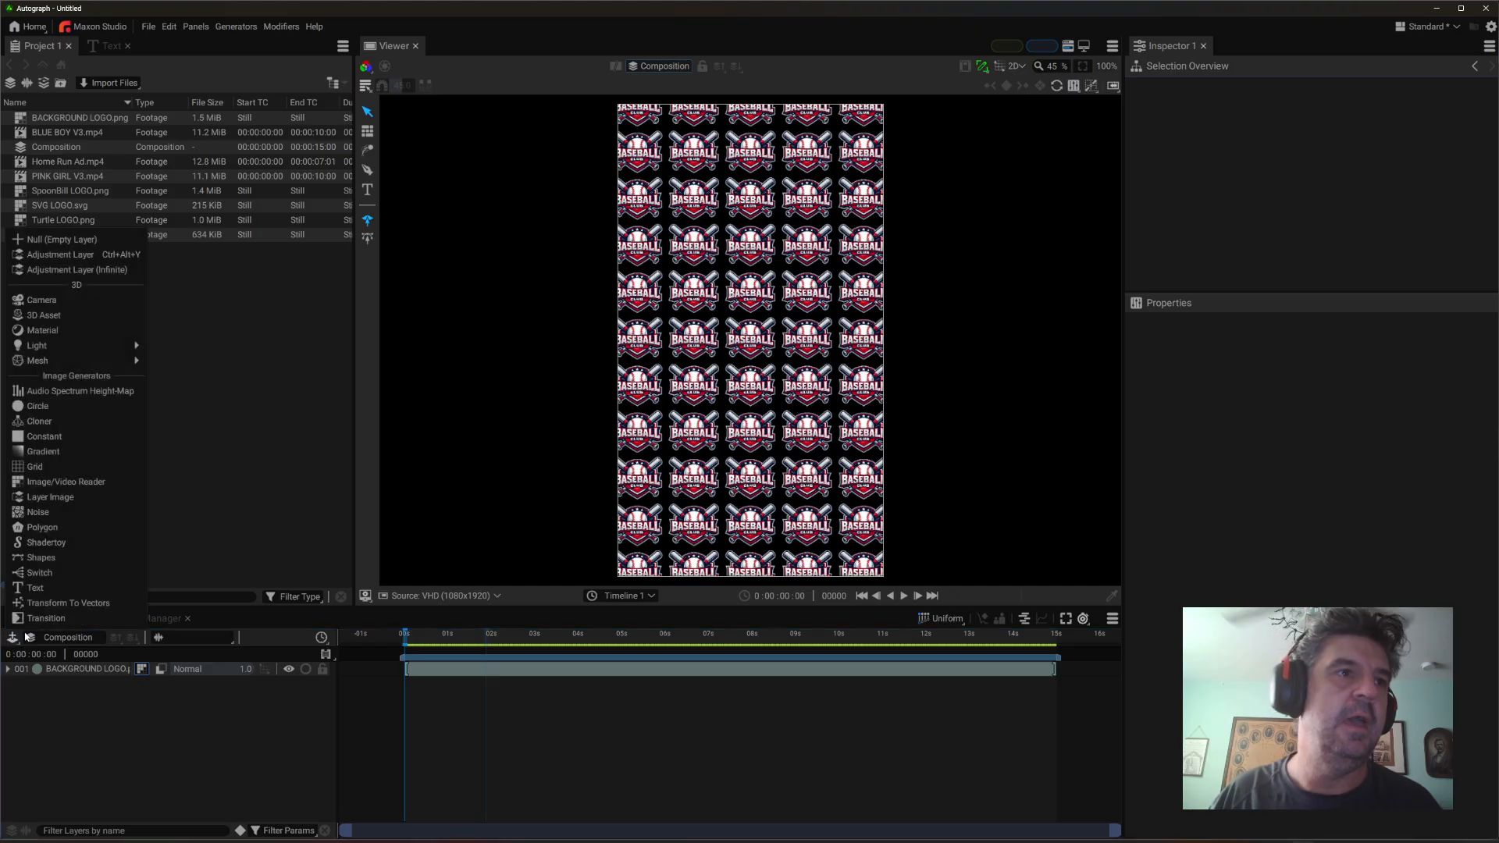
click(34, 458)
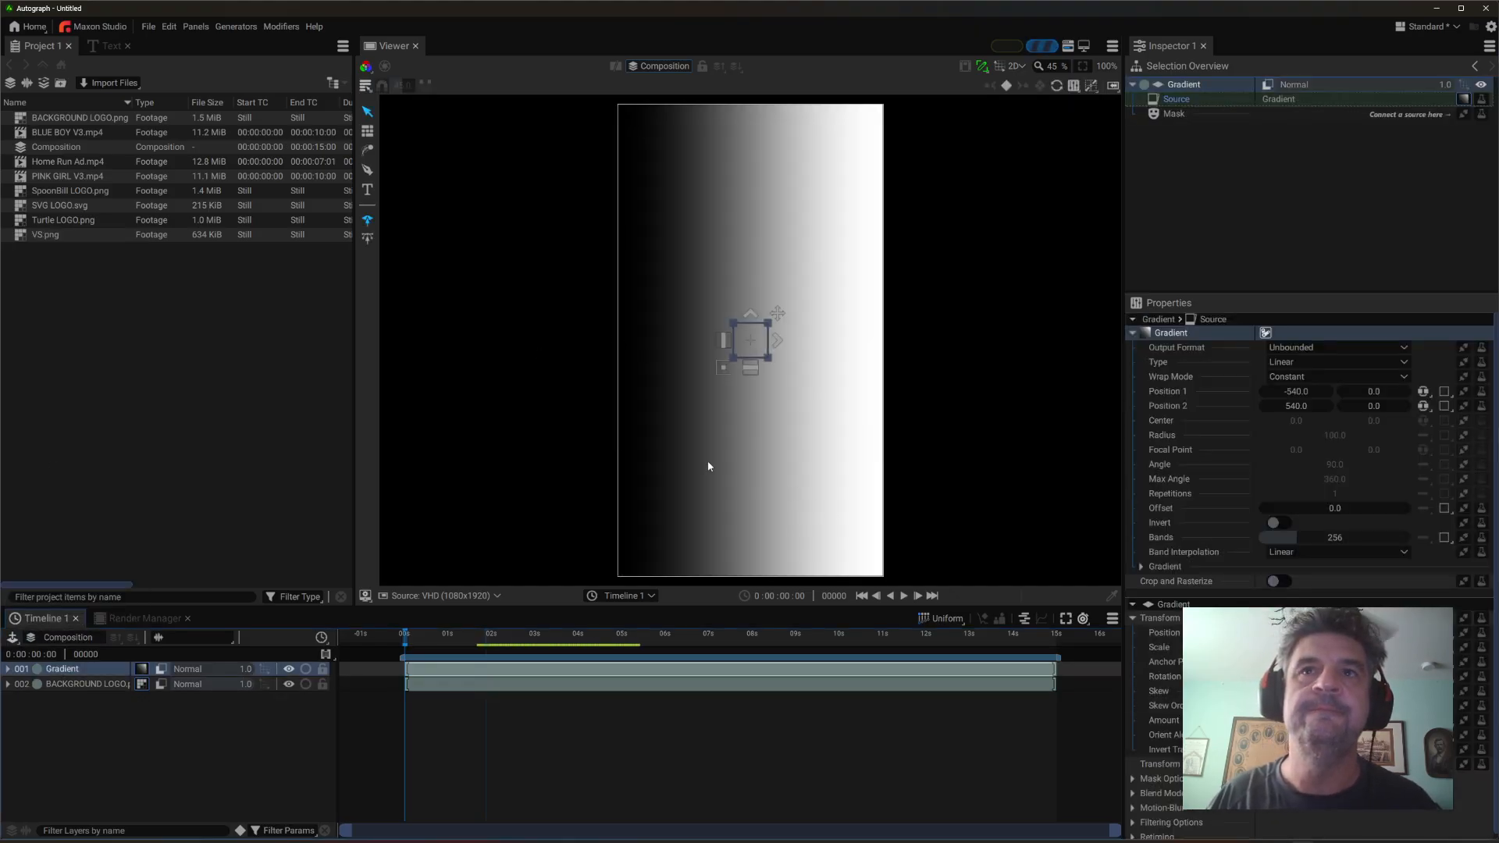
click(1300, 363)
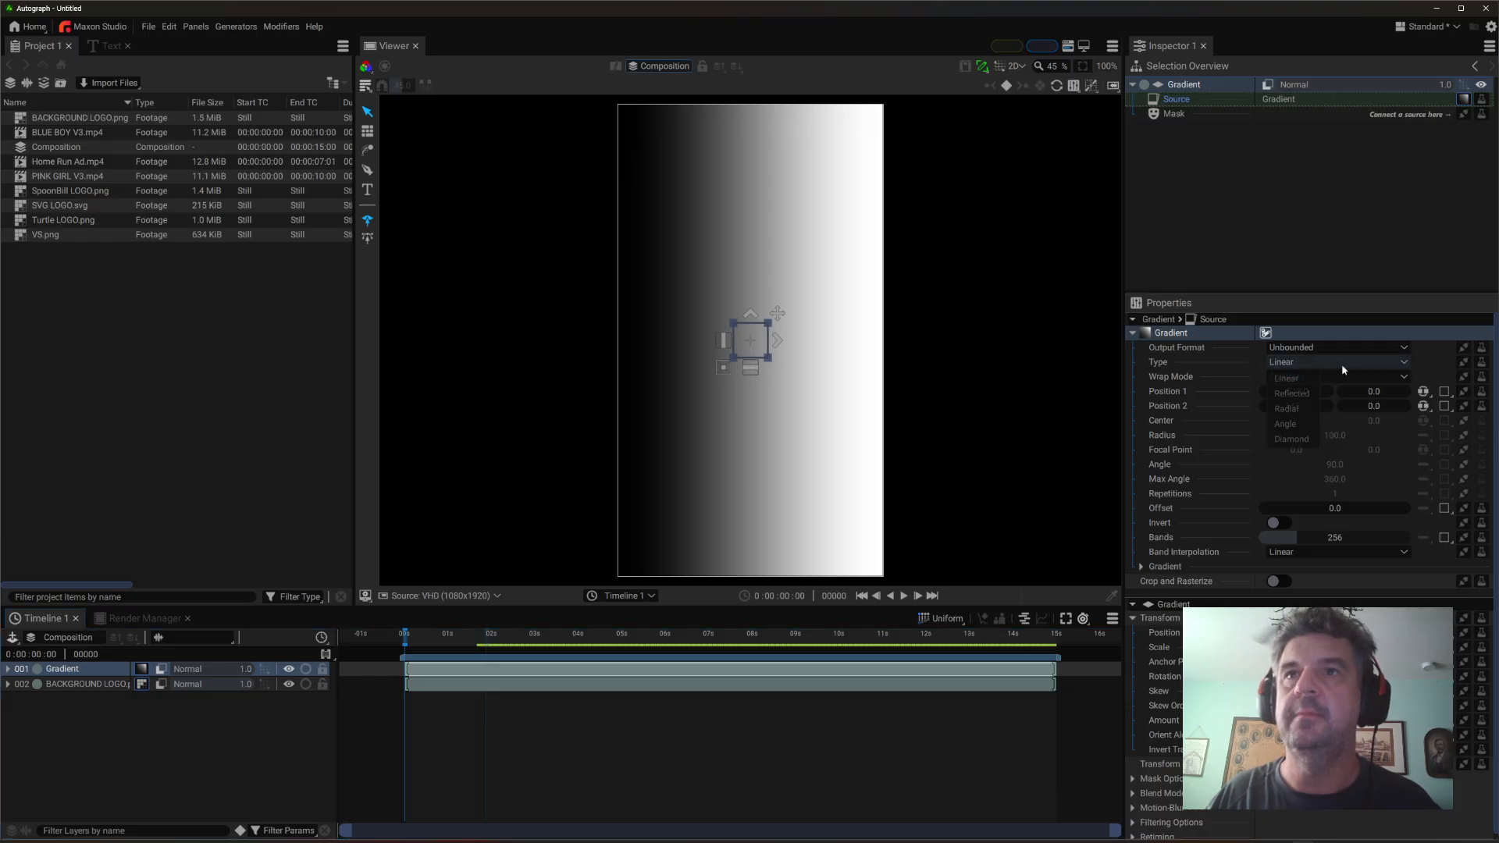
click(1307, 394)
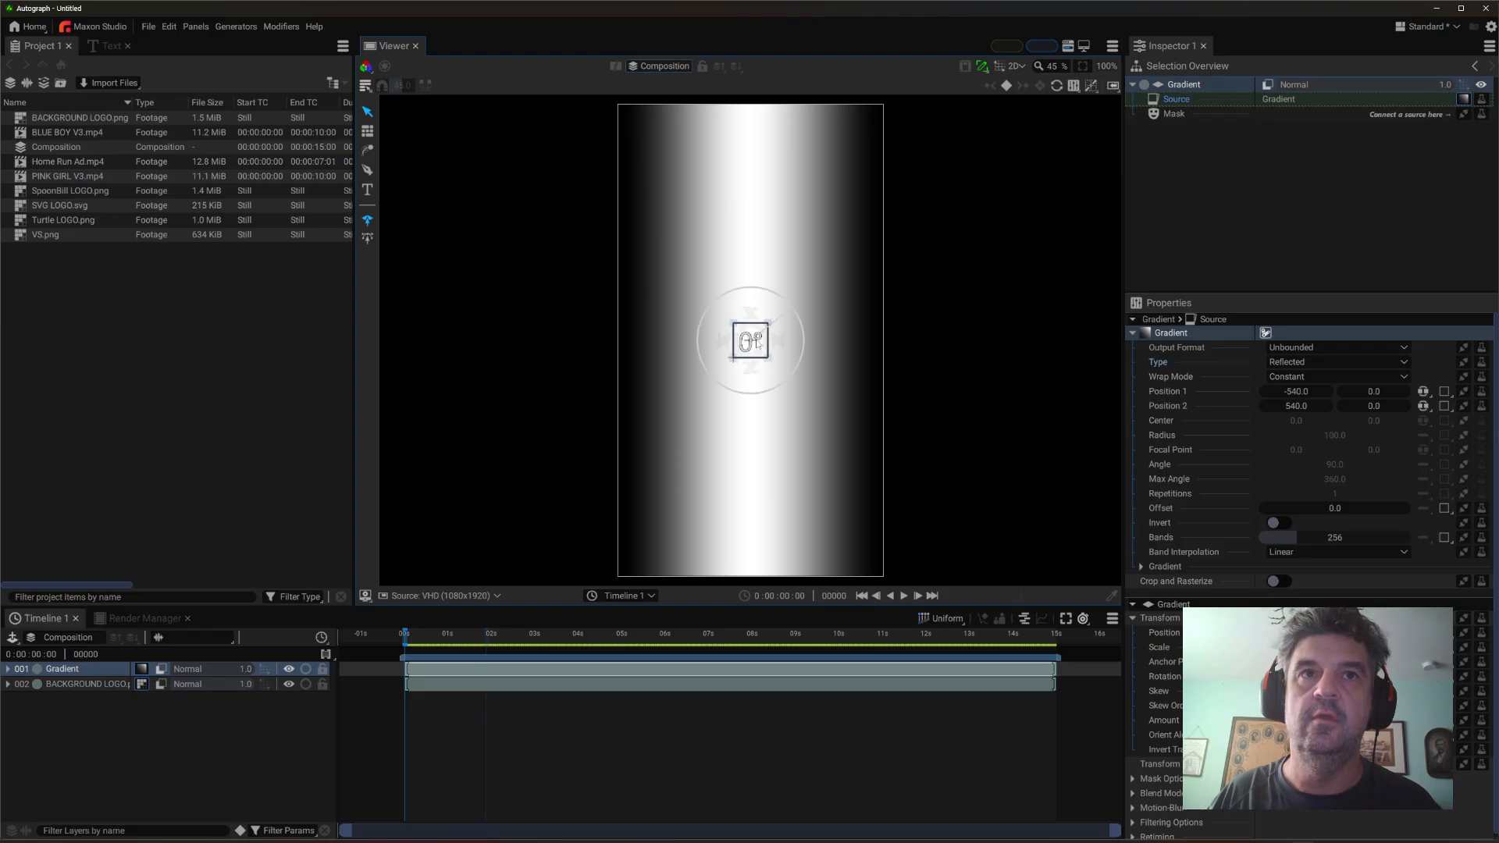
mouse_move(756, 343)
mouse_down()
mouse_move(766, 329)
mouse_move(766, 356)
mouse_up()
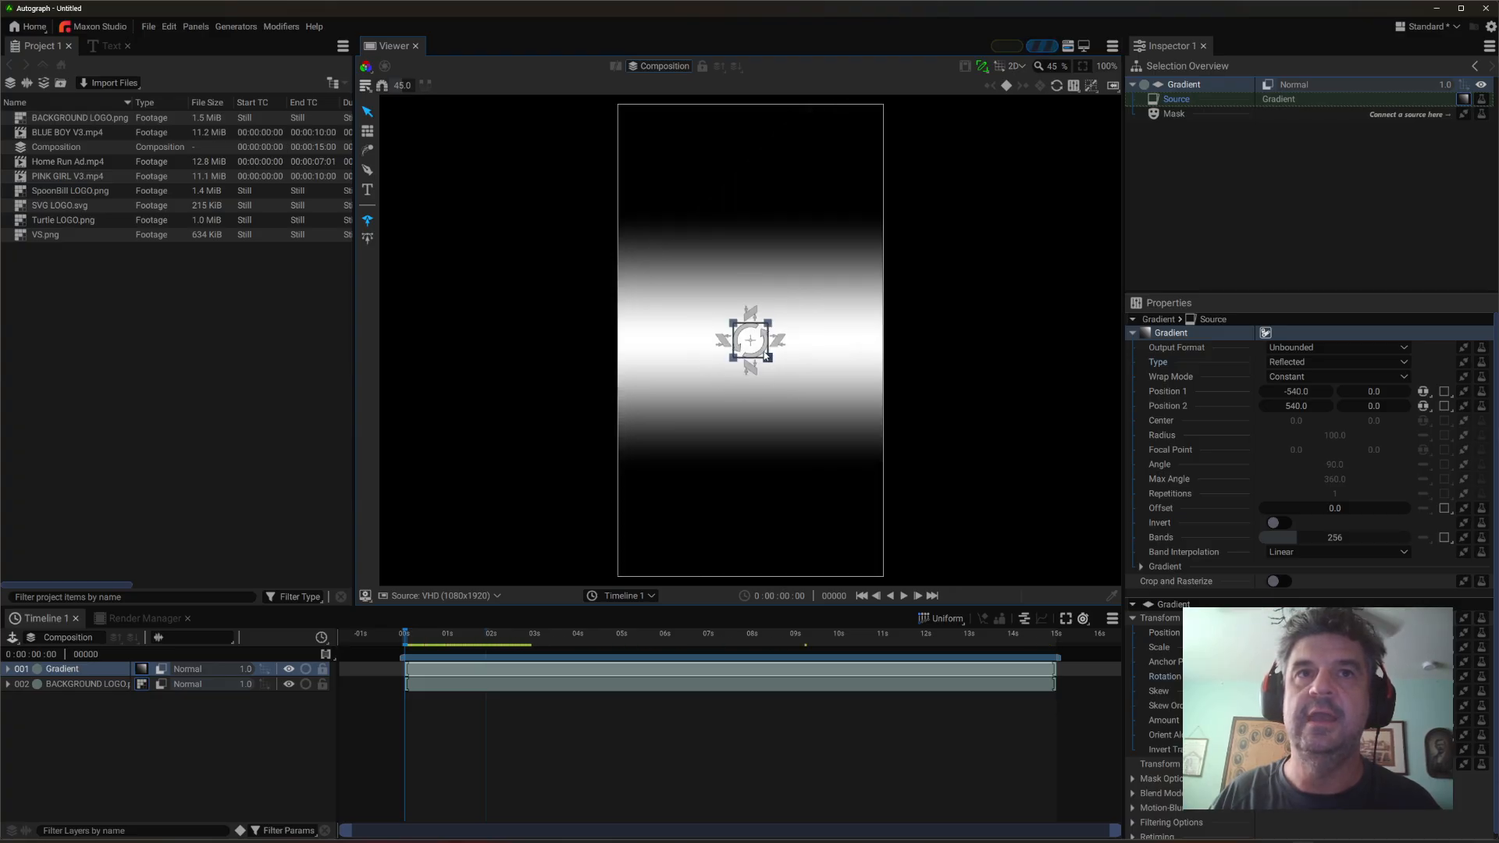
click(932, 404)
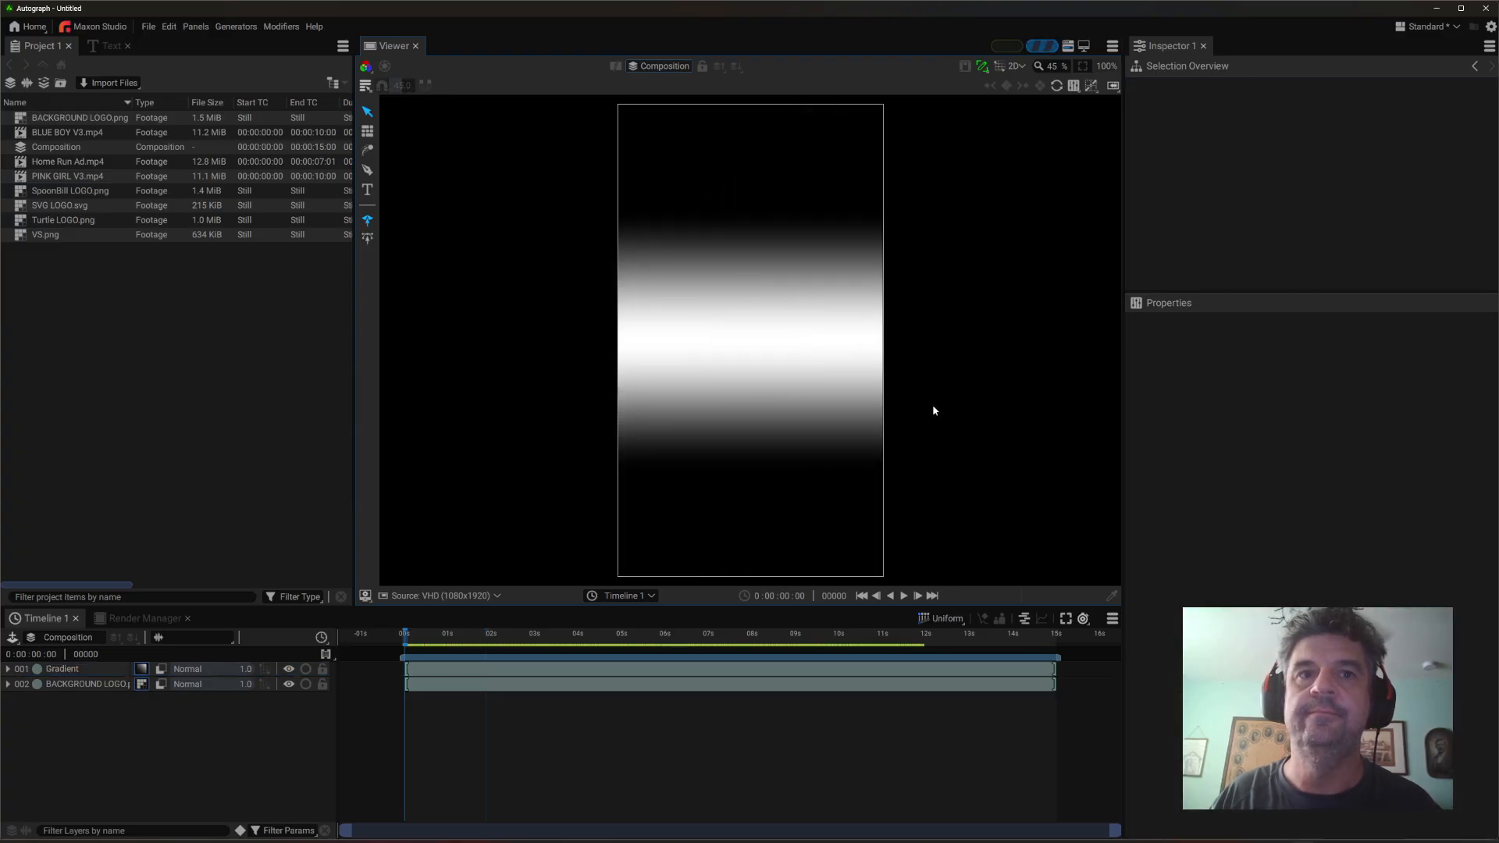
- Color the gradient's white end stop dark blue with a blue value of about 0.44, and place the Gradient layer beneath the logo layer
click(71, 685)
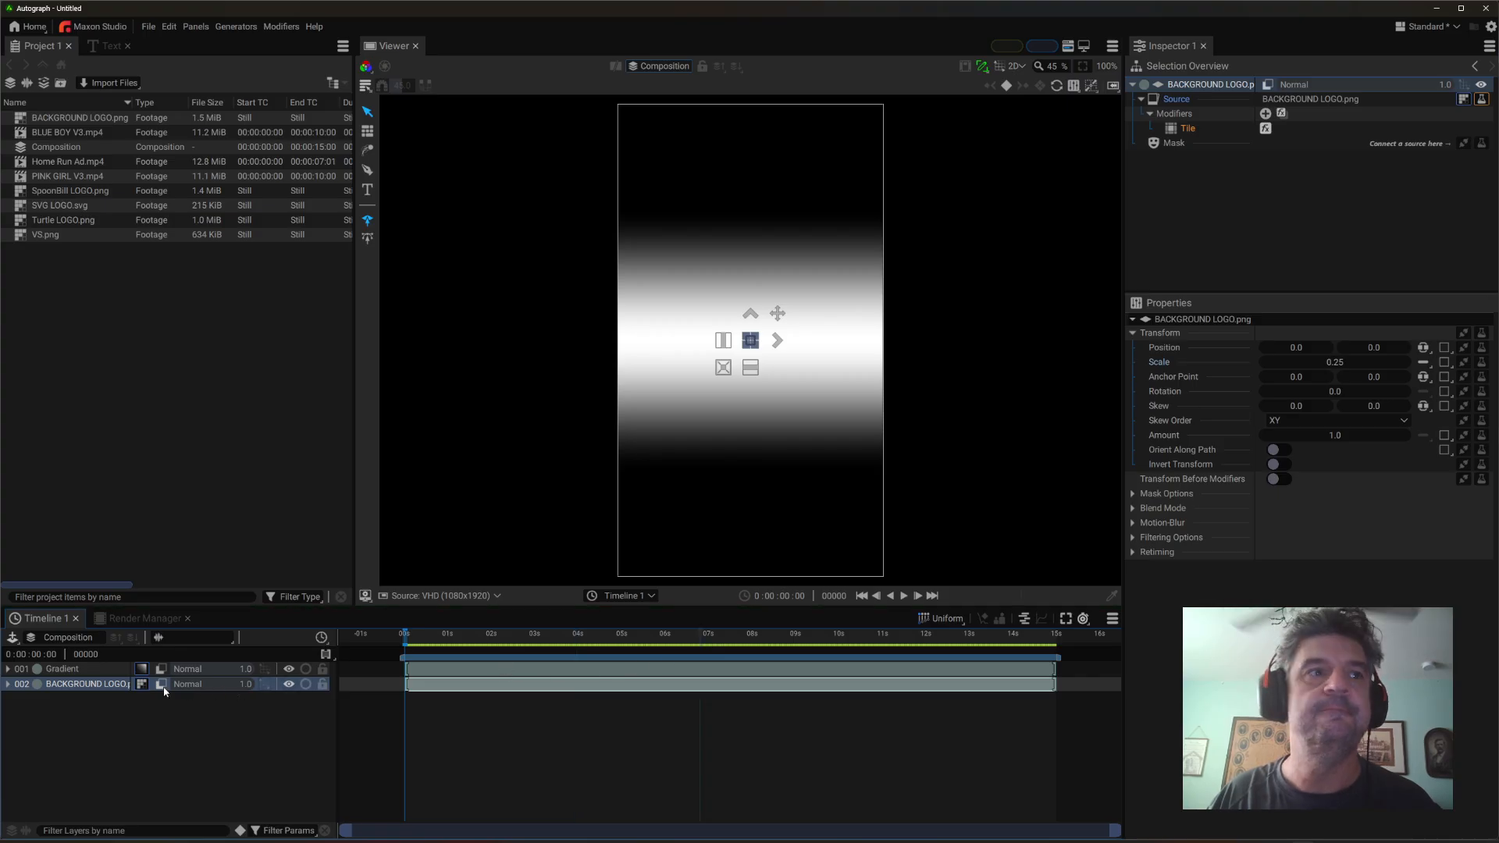
click(62, 670)
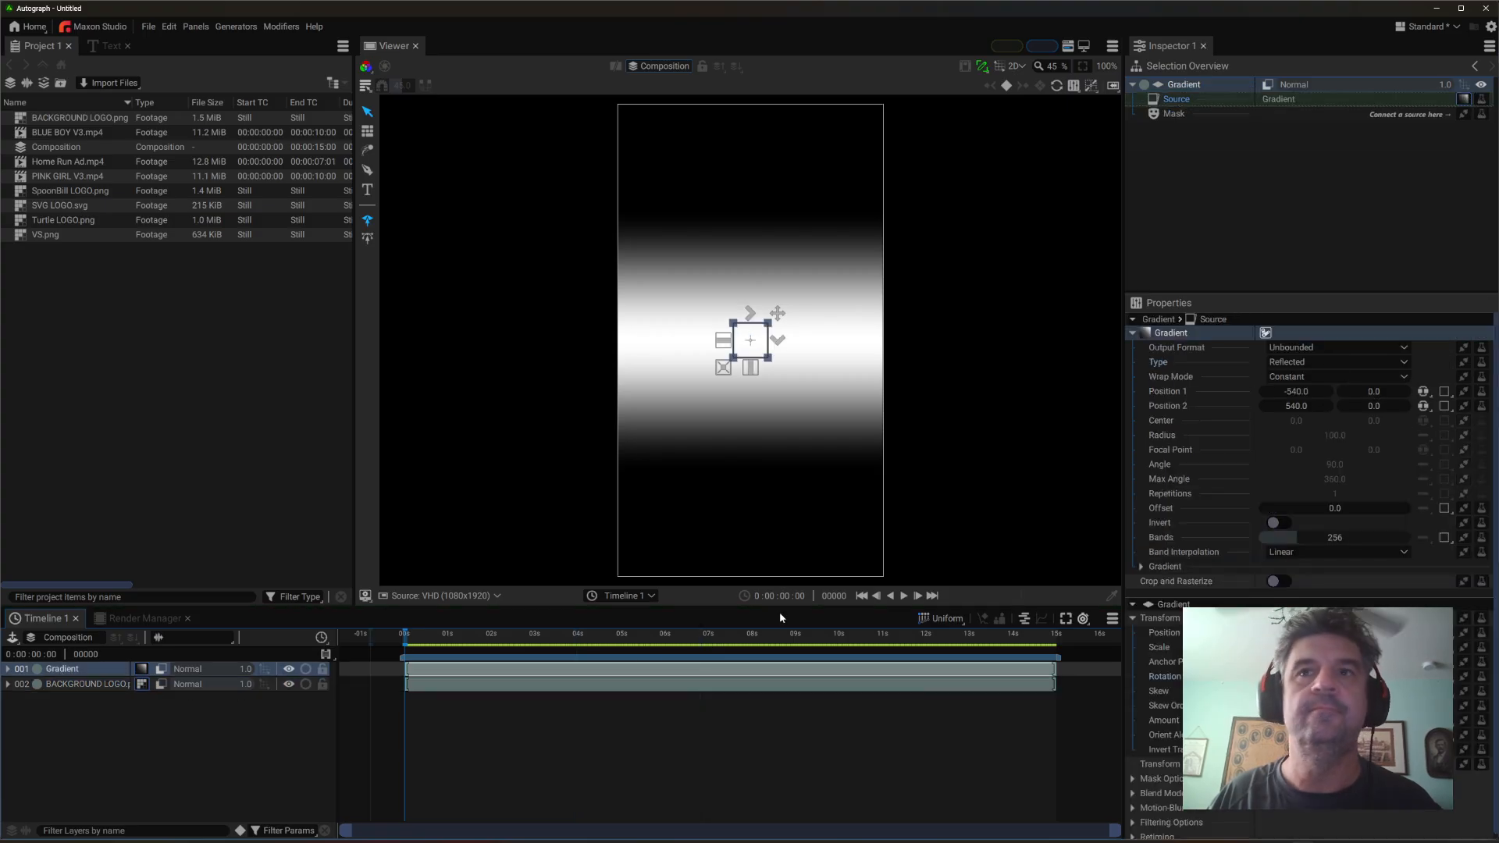
click(1142, 569)
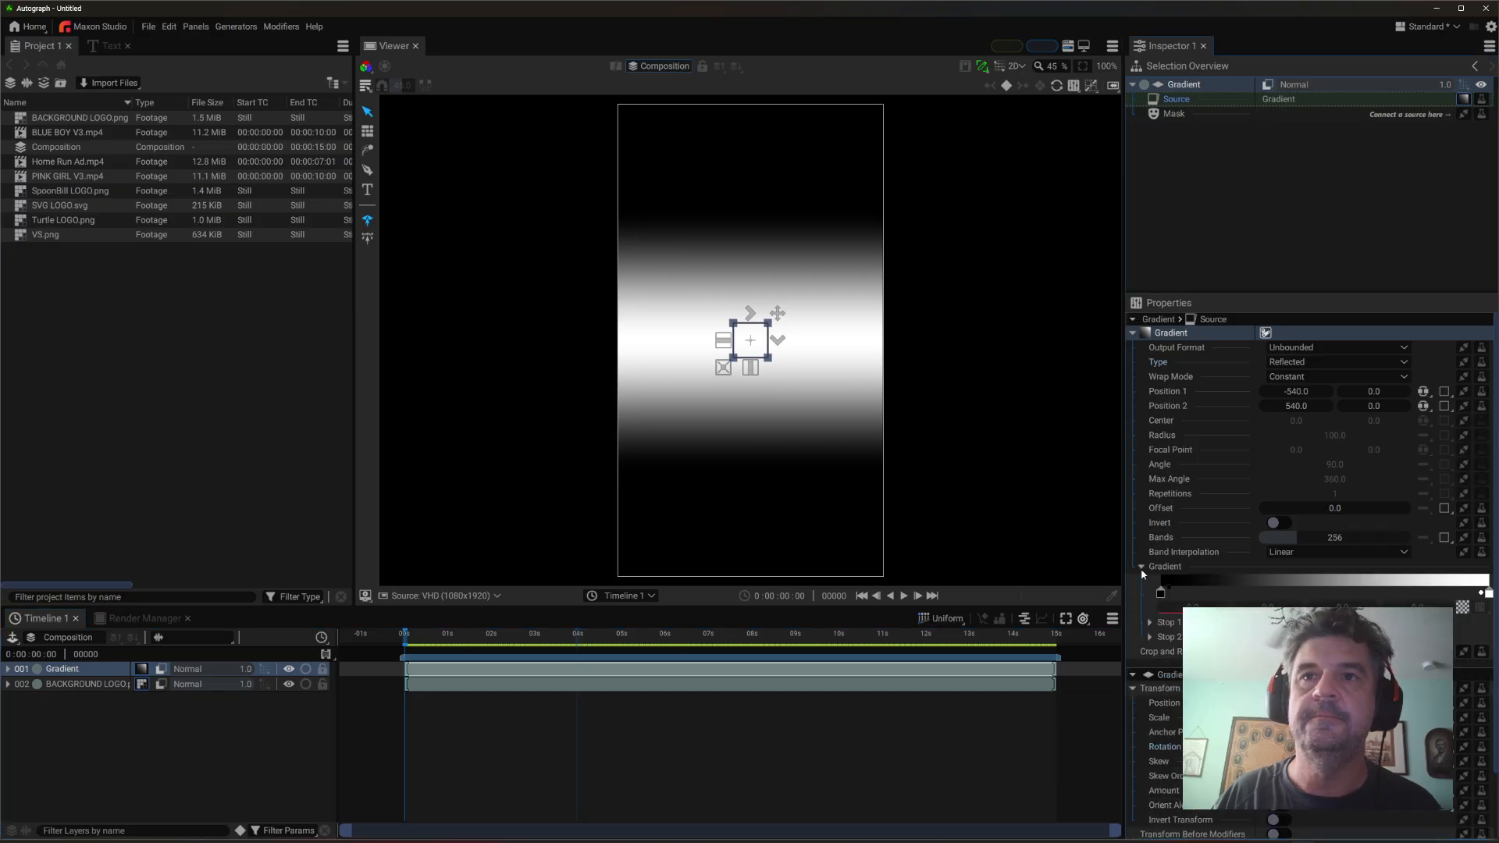
click(1488, 594)
click(1487, 595)
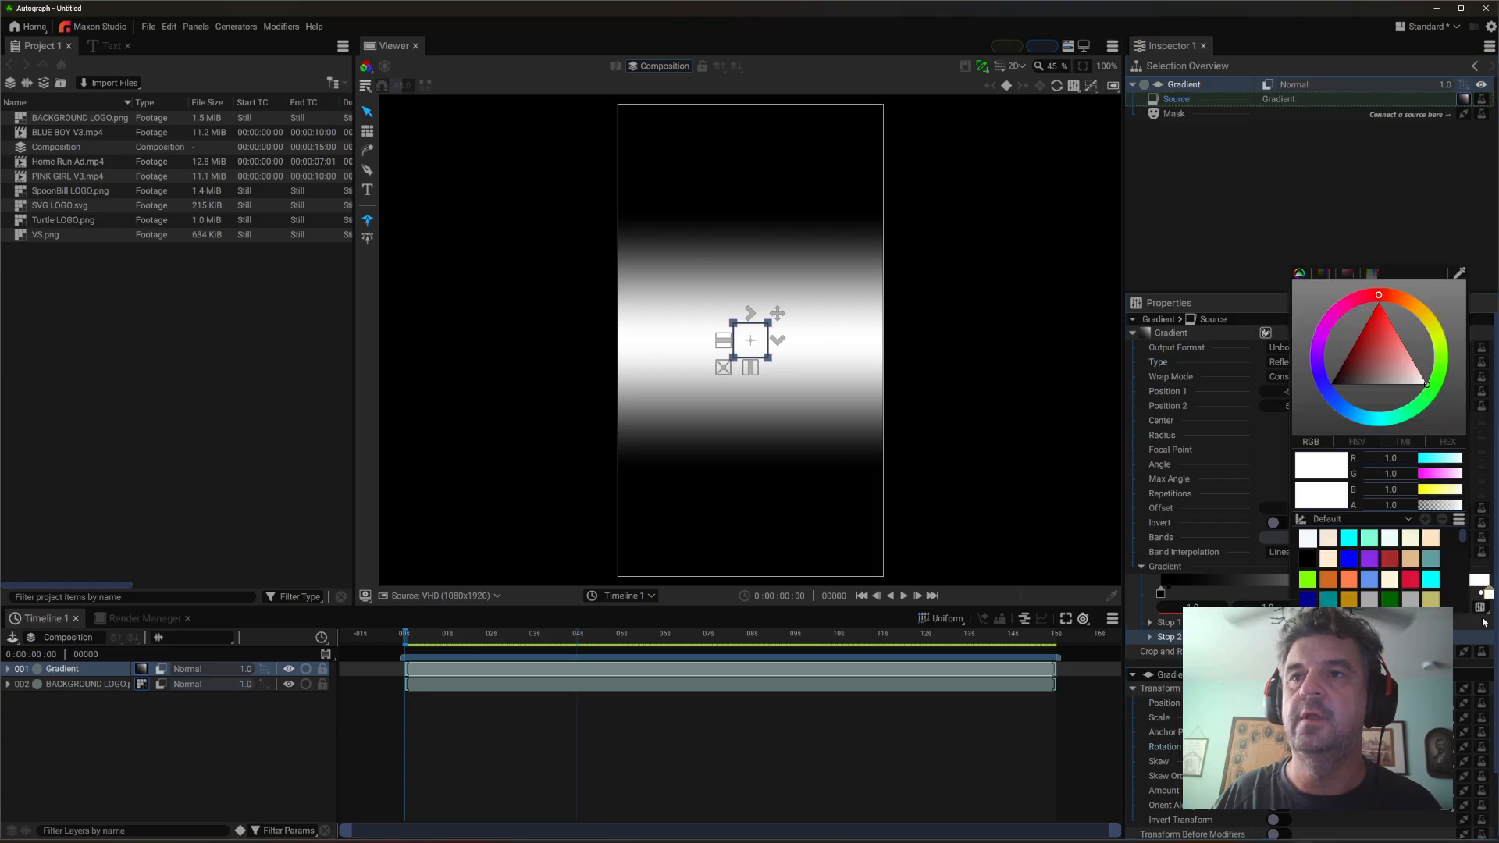
click(1308, 600)
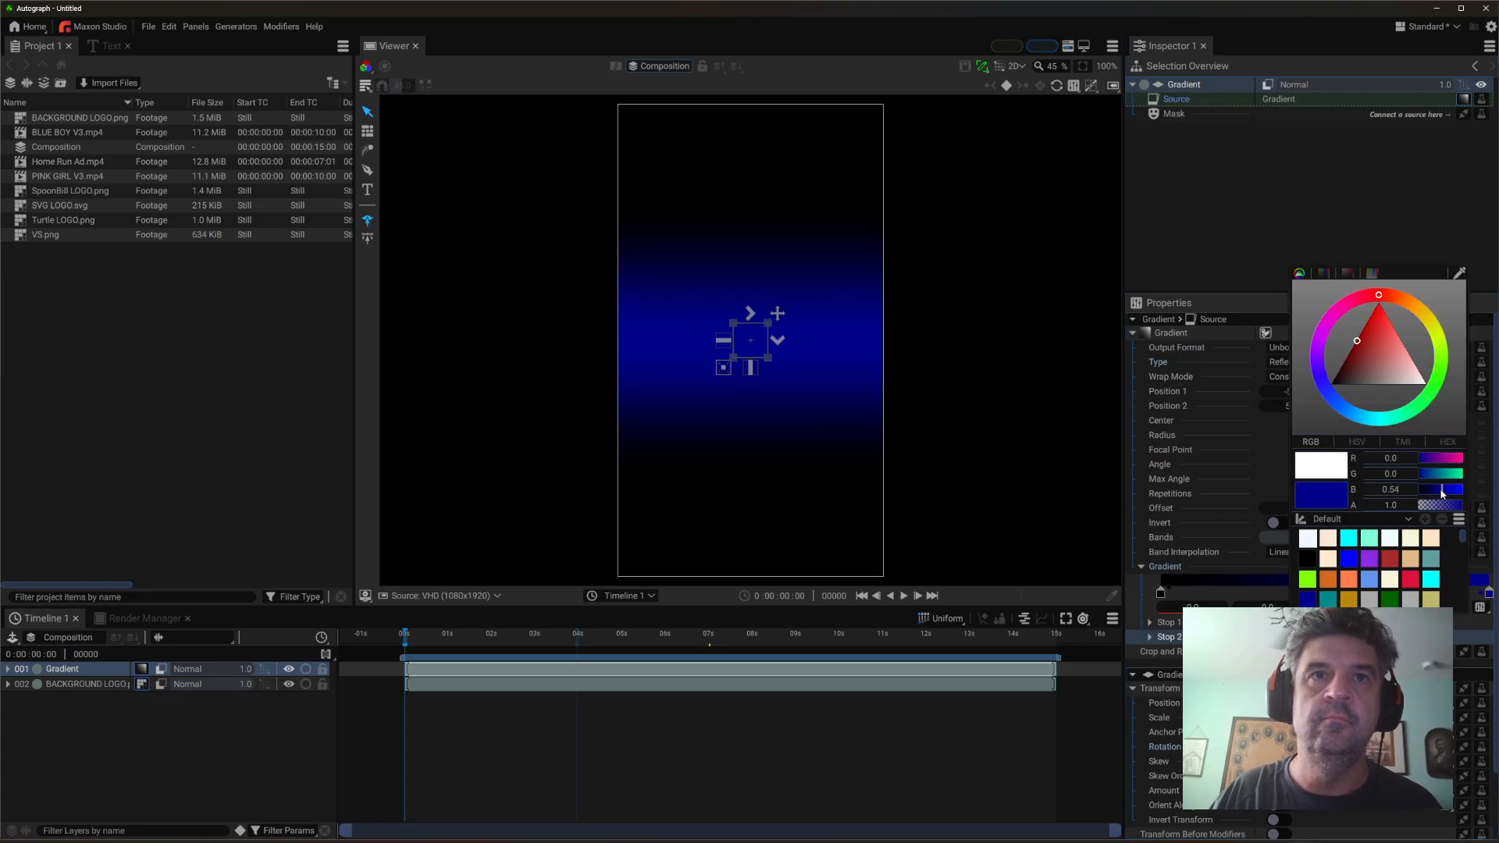
drag(1443, 492, 1435, 493)
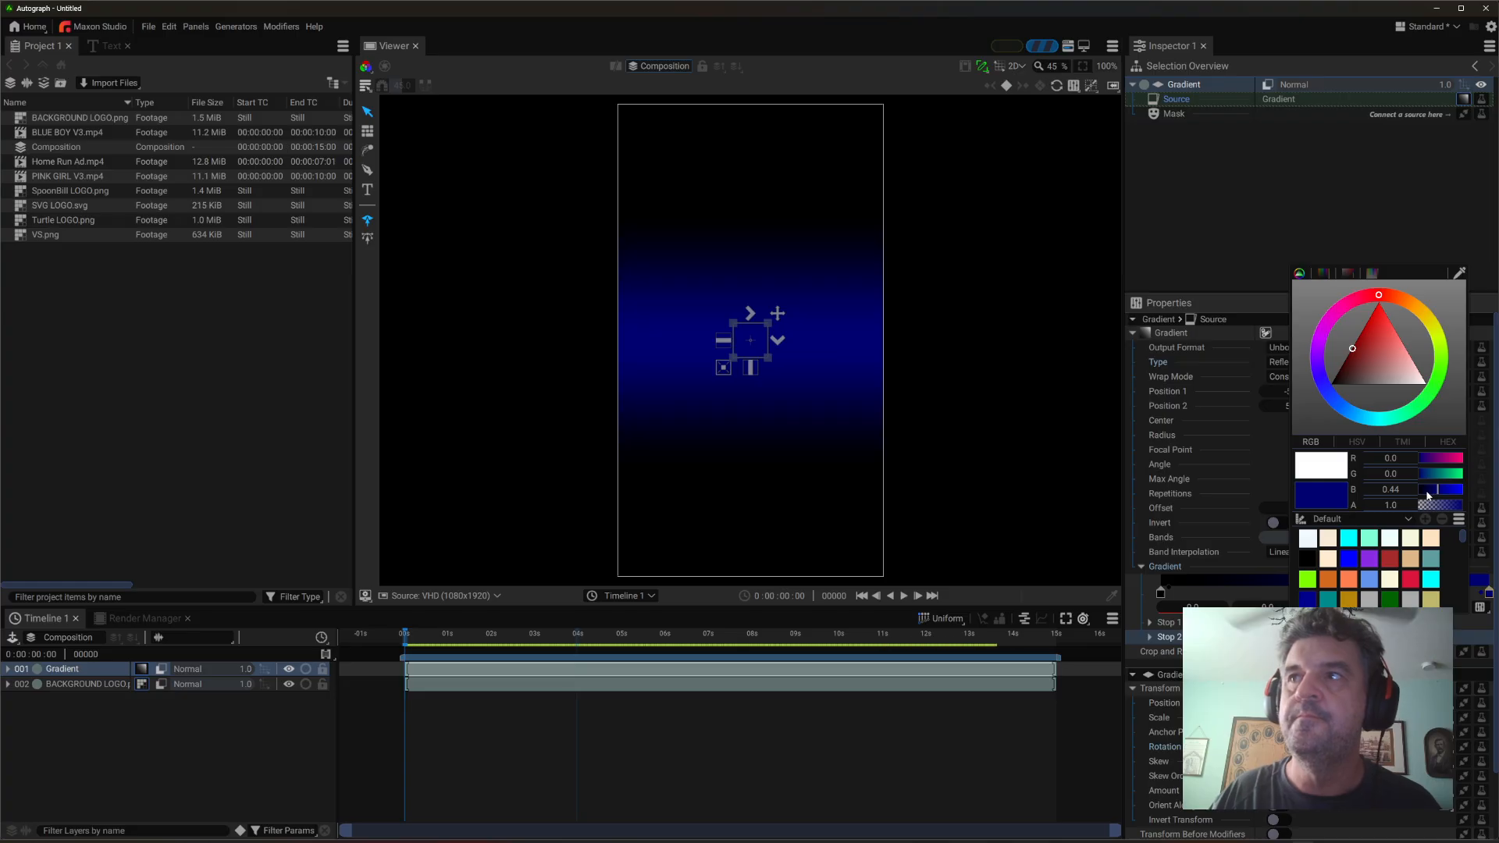
click(86, 739)
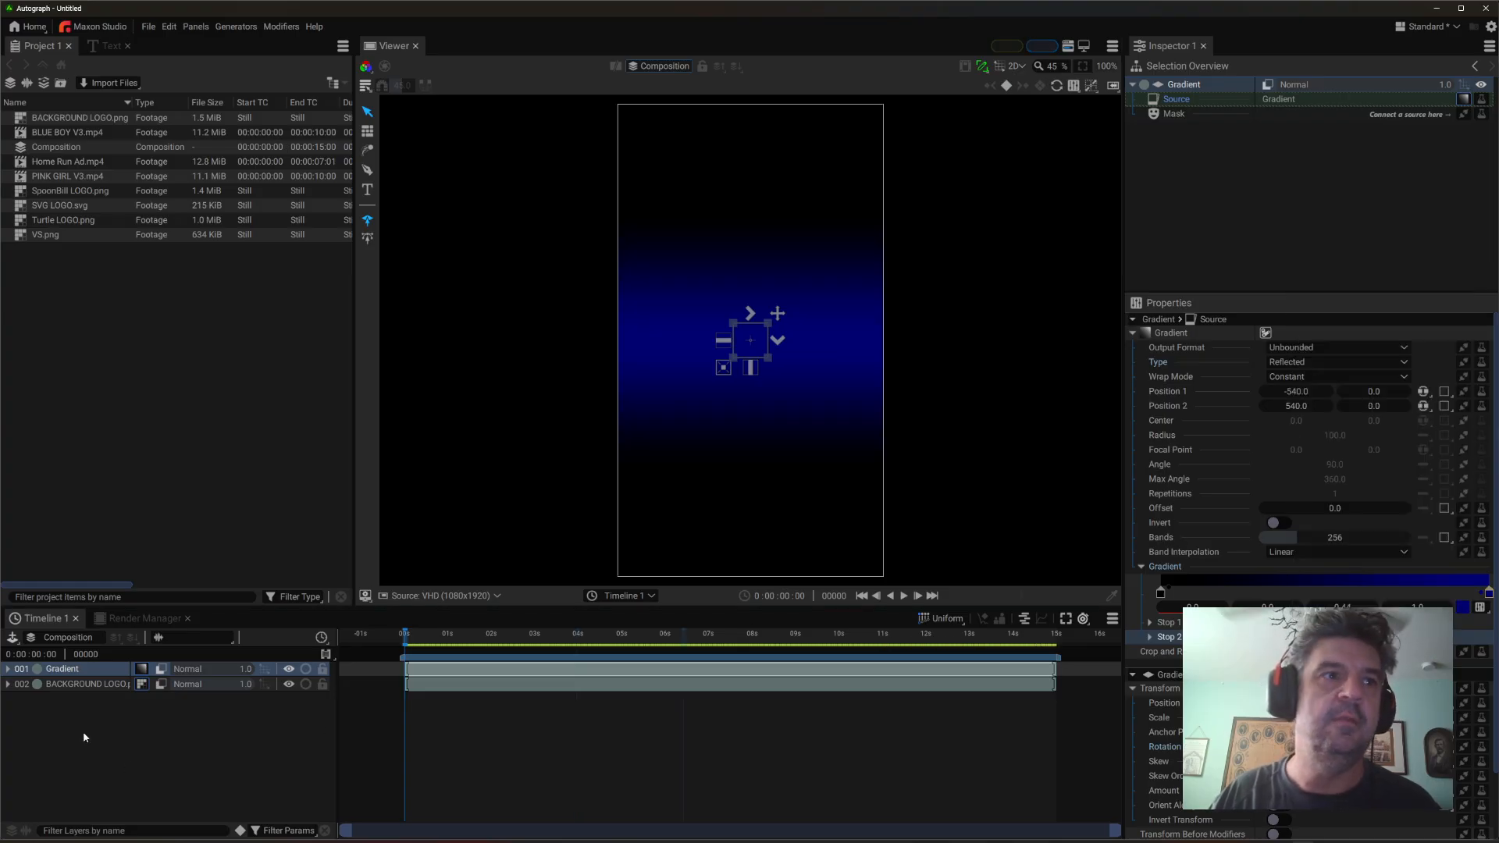
drag(60, 672, 71, 708)
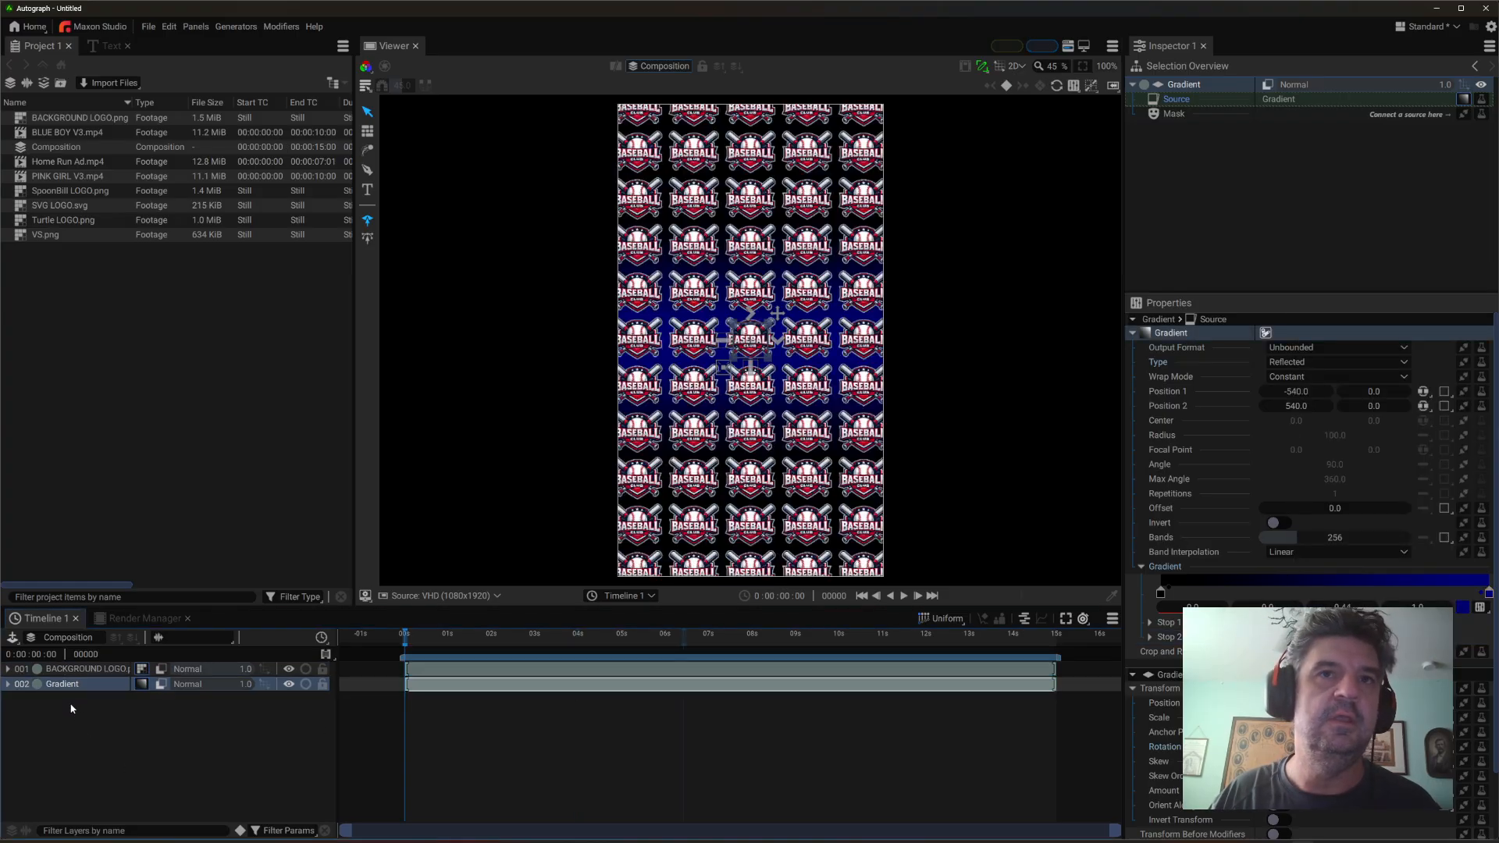
- Collapse the tiled logo layer's Position into a single shared value and drive it with a Current Time generator
click(102, 670)
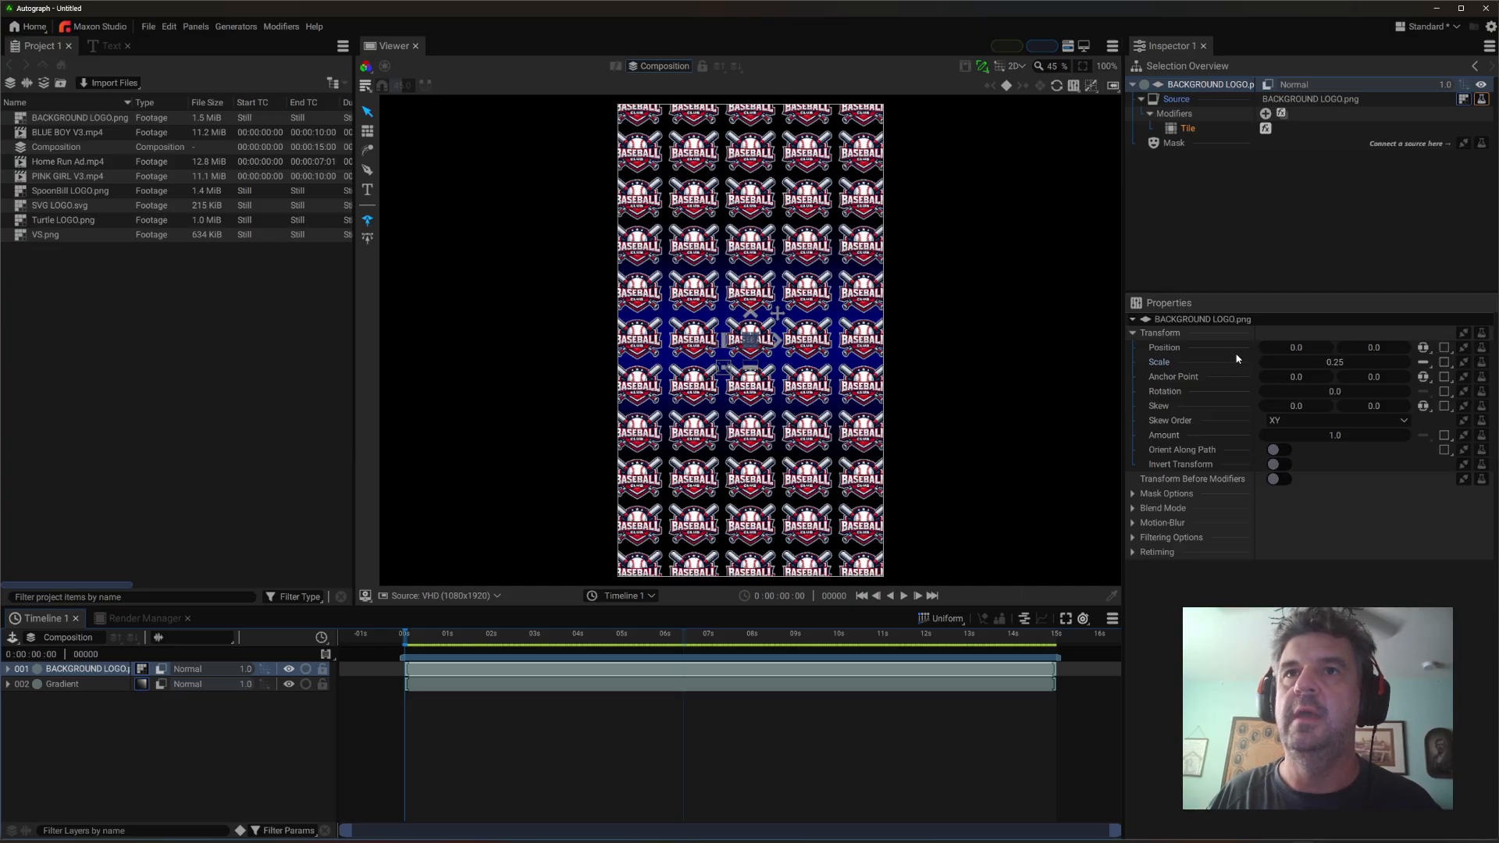
click(1165, 350)
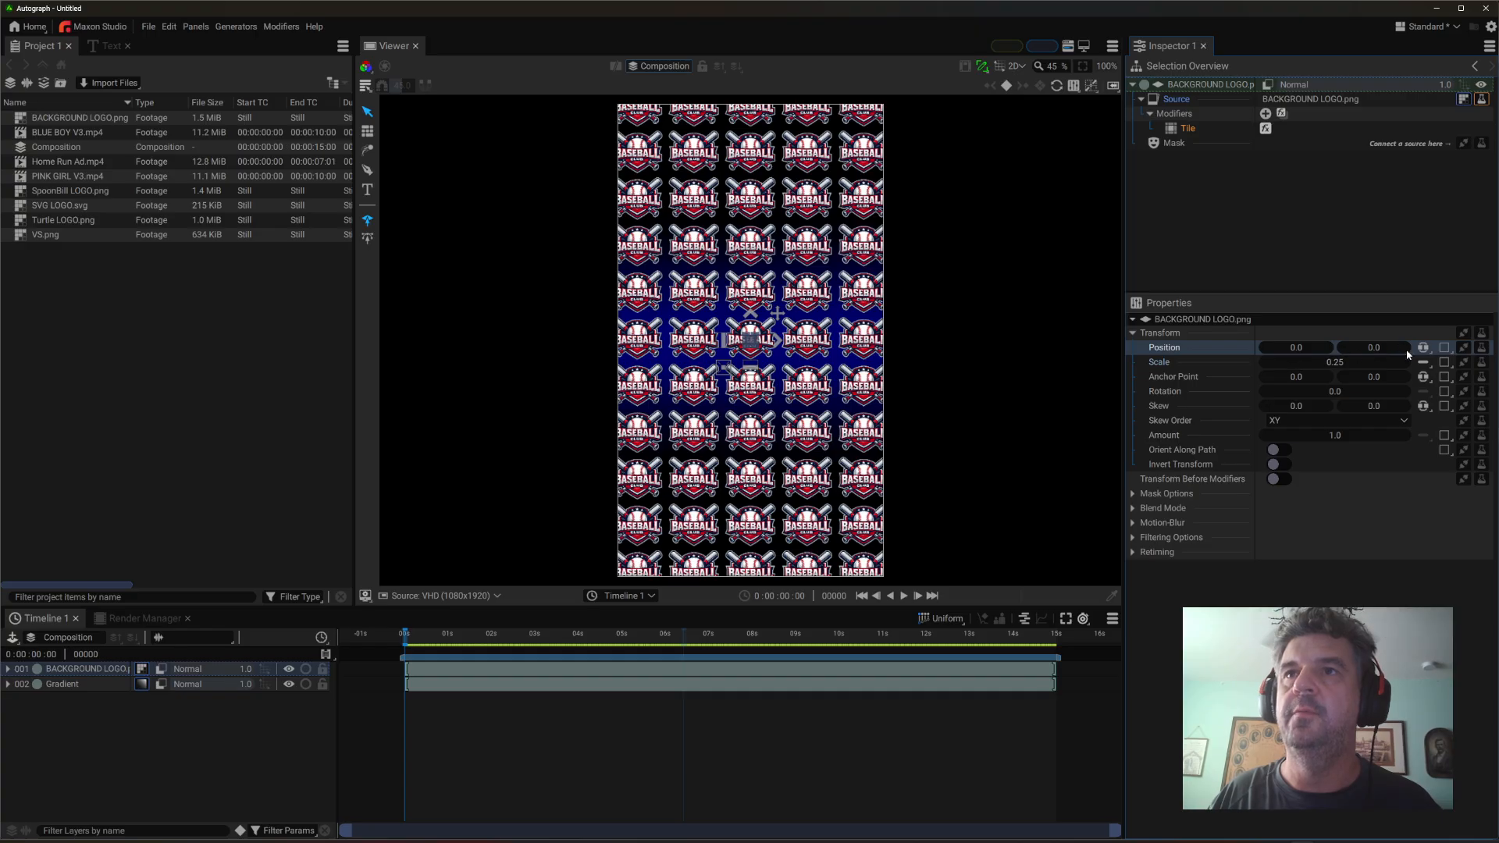
click(1435, 352)
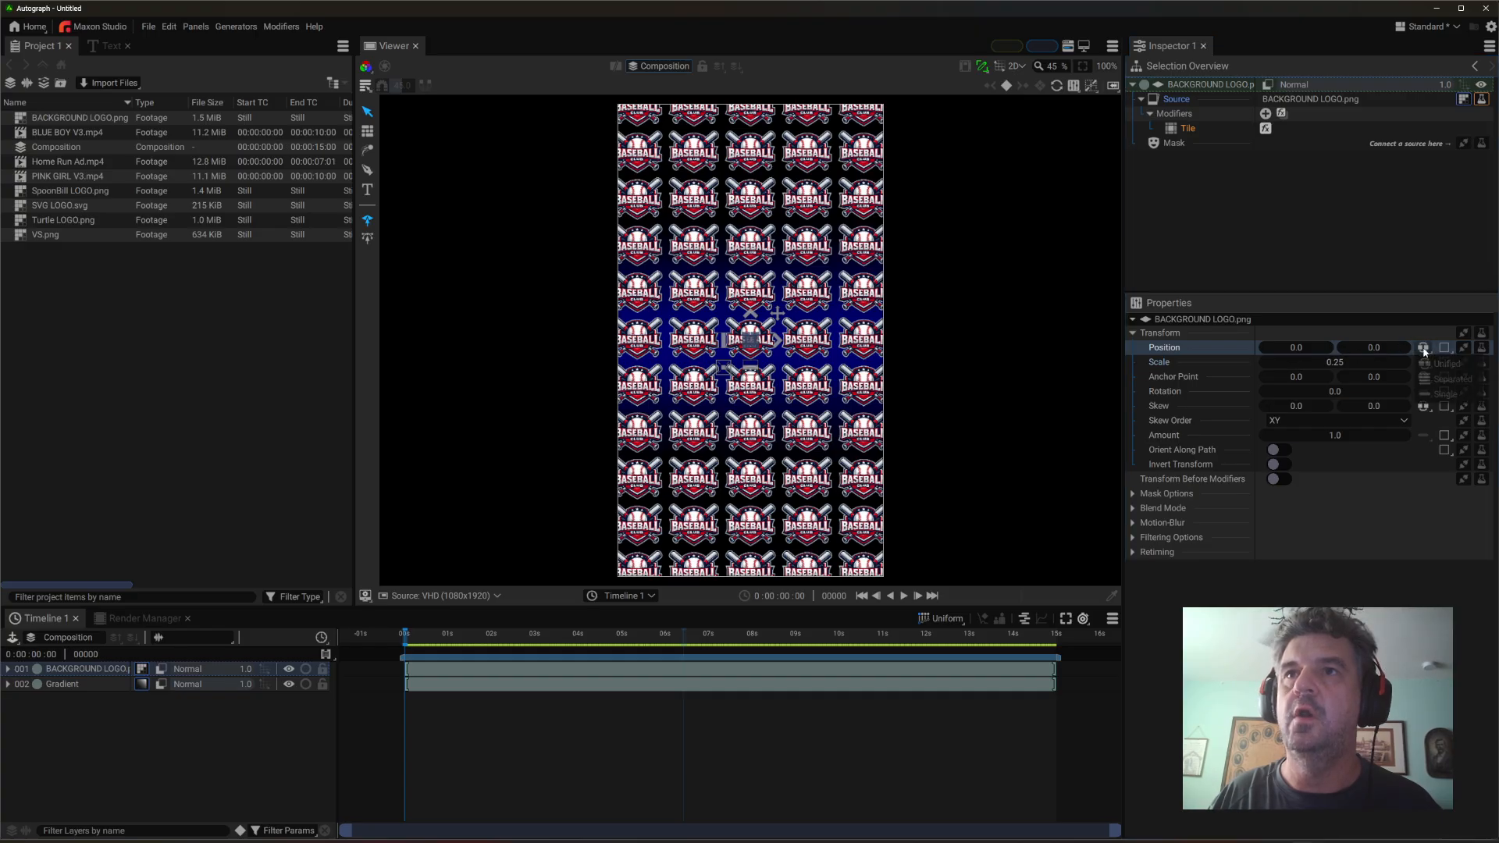
click(1436, 398)
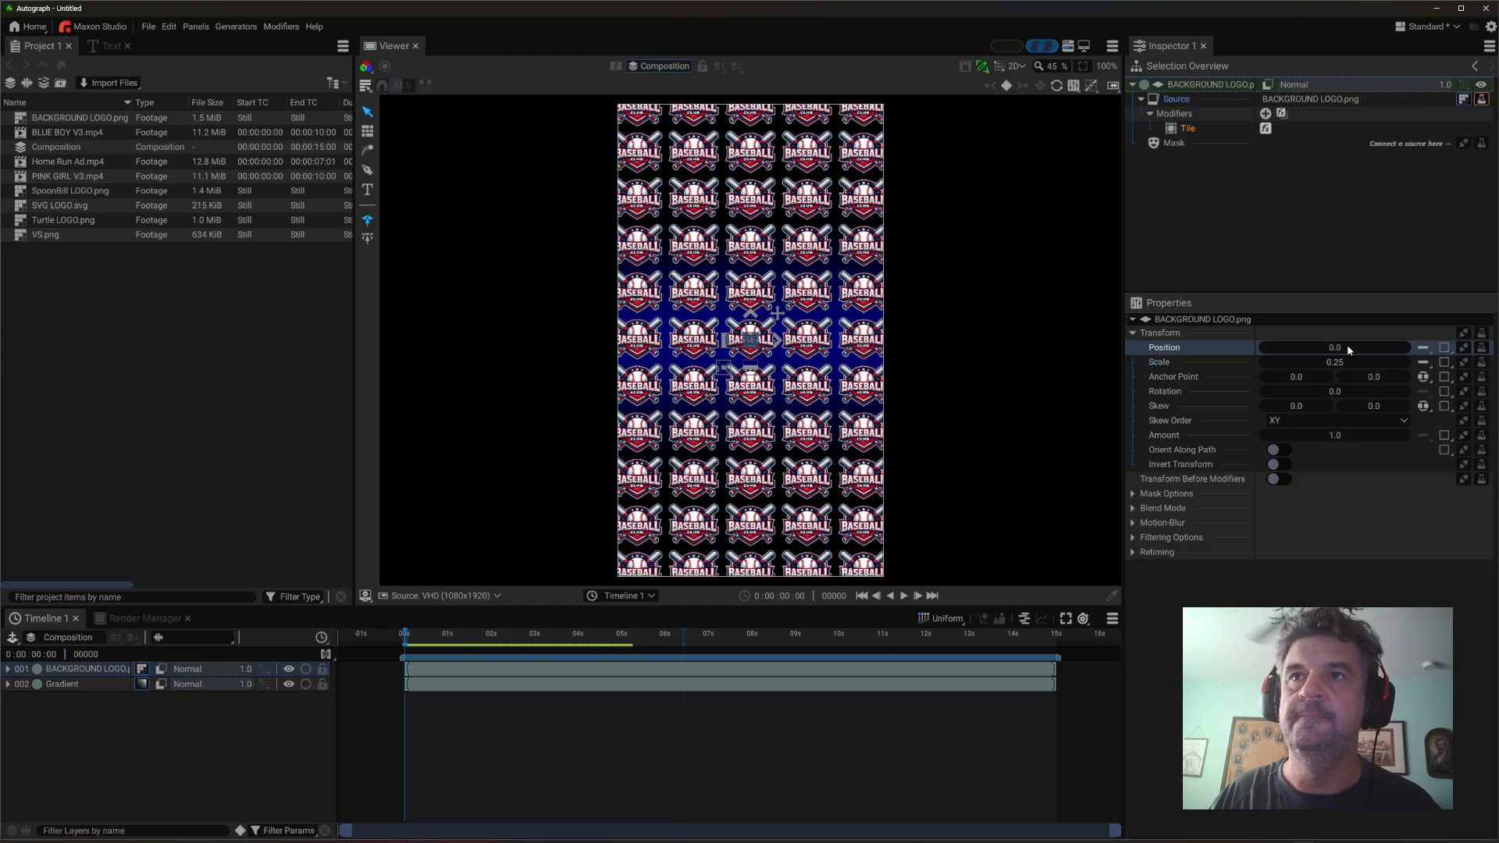
click(1464, 349)
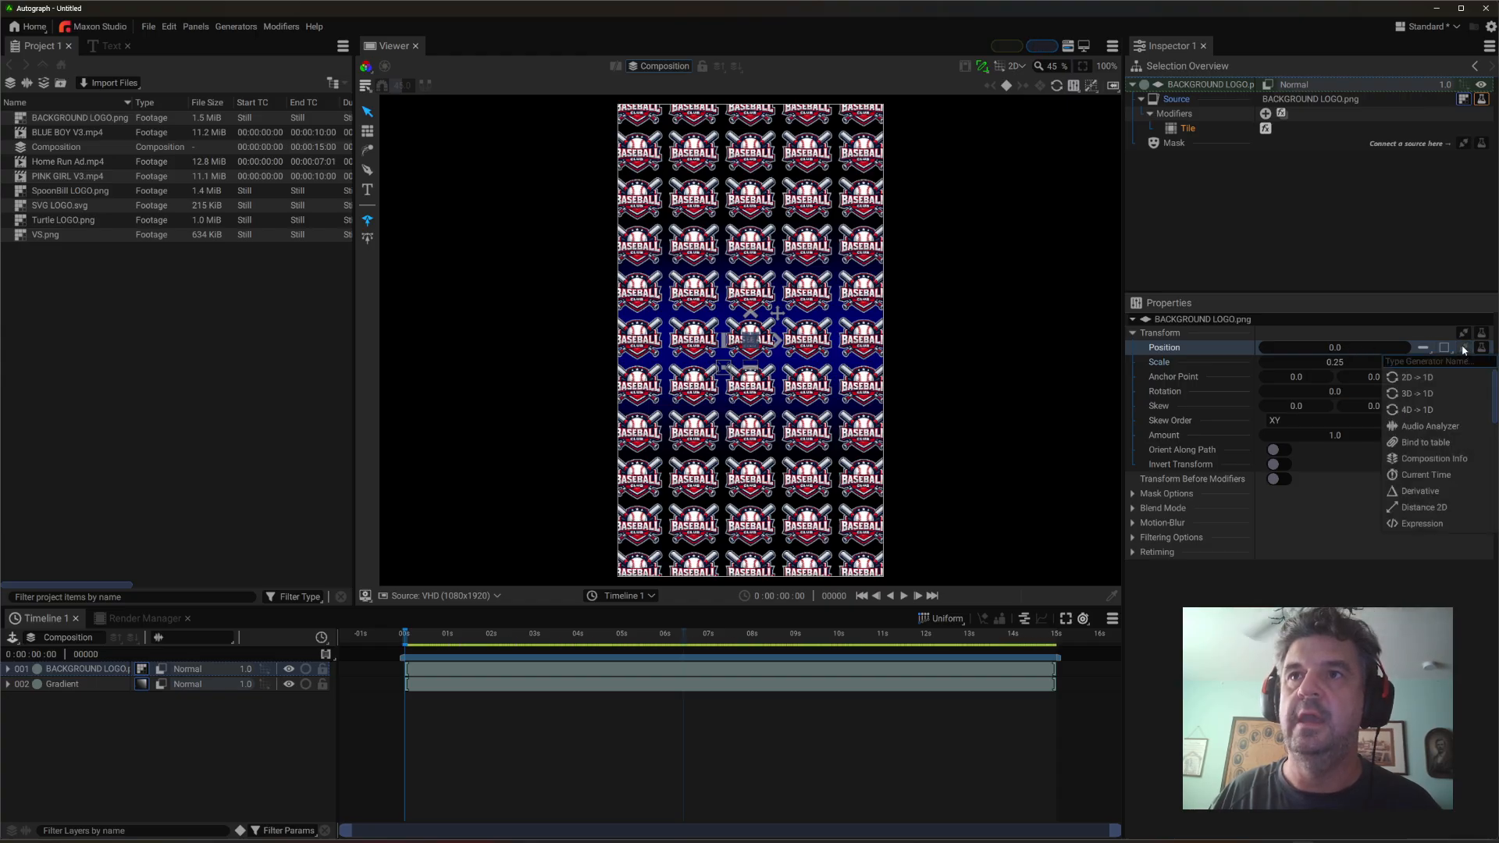
click(1419, 475)
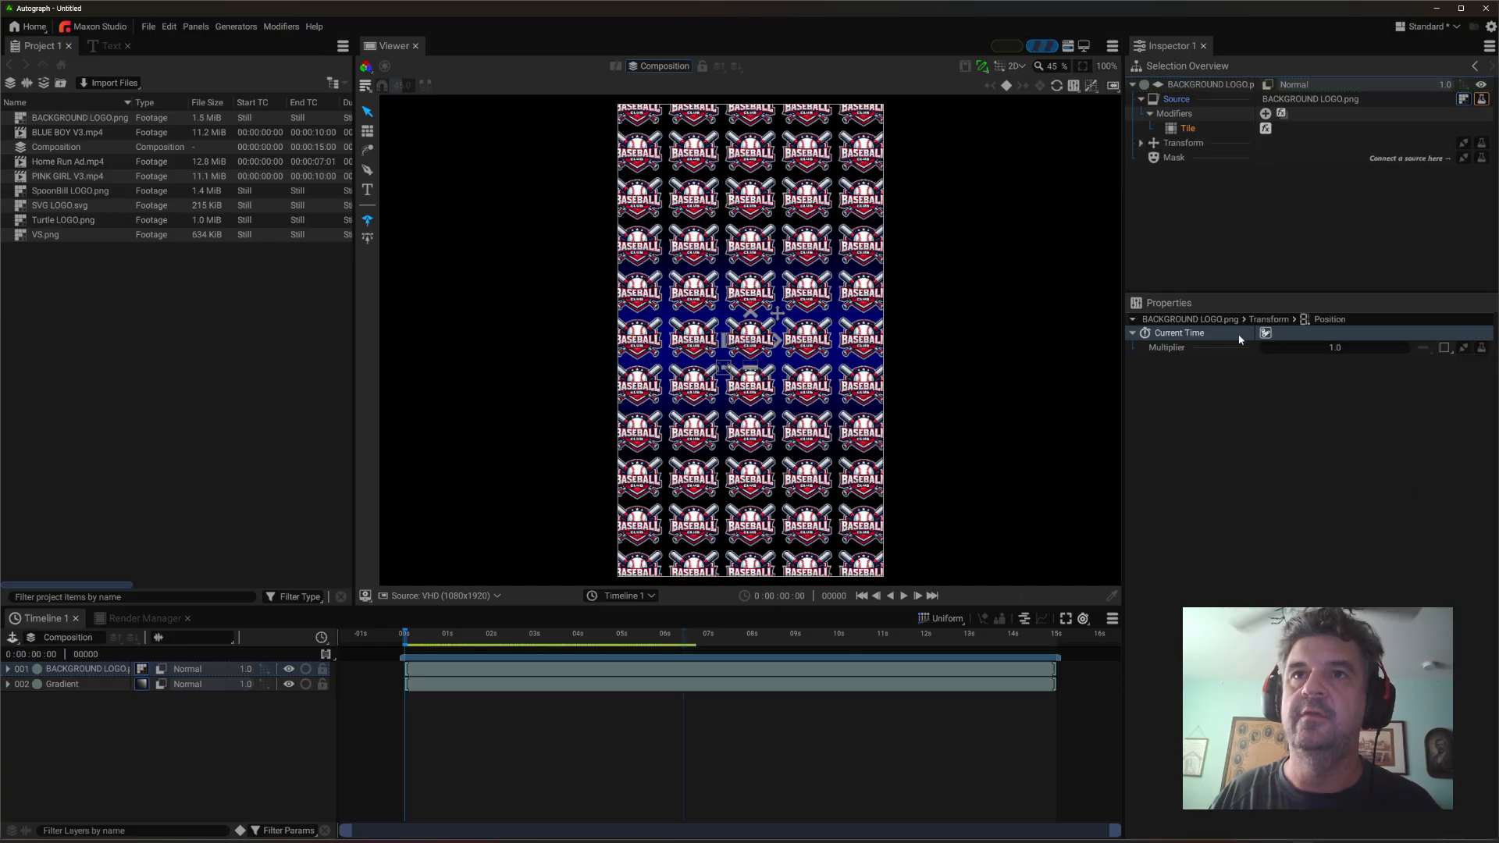
- Set the Current Time multiplier to -10 and preview the drifting logo pattern
click(1334, 352)
text(-10)
key(Return)
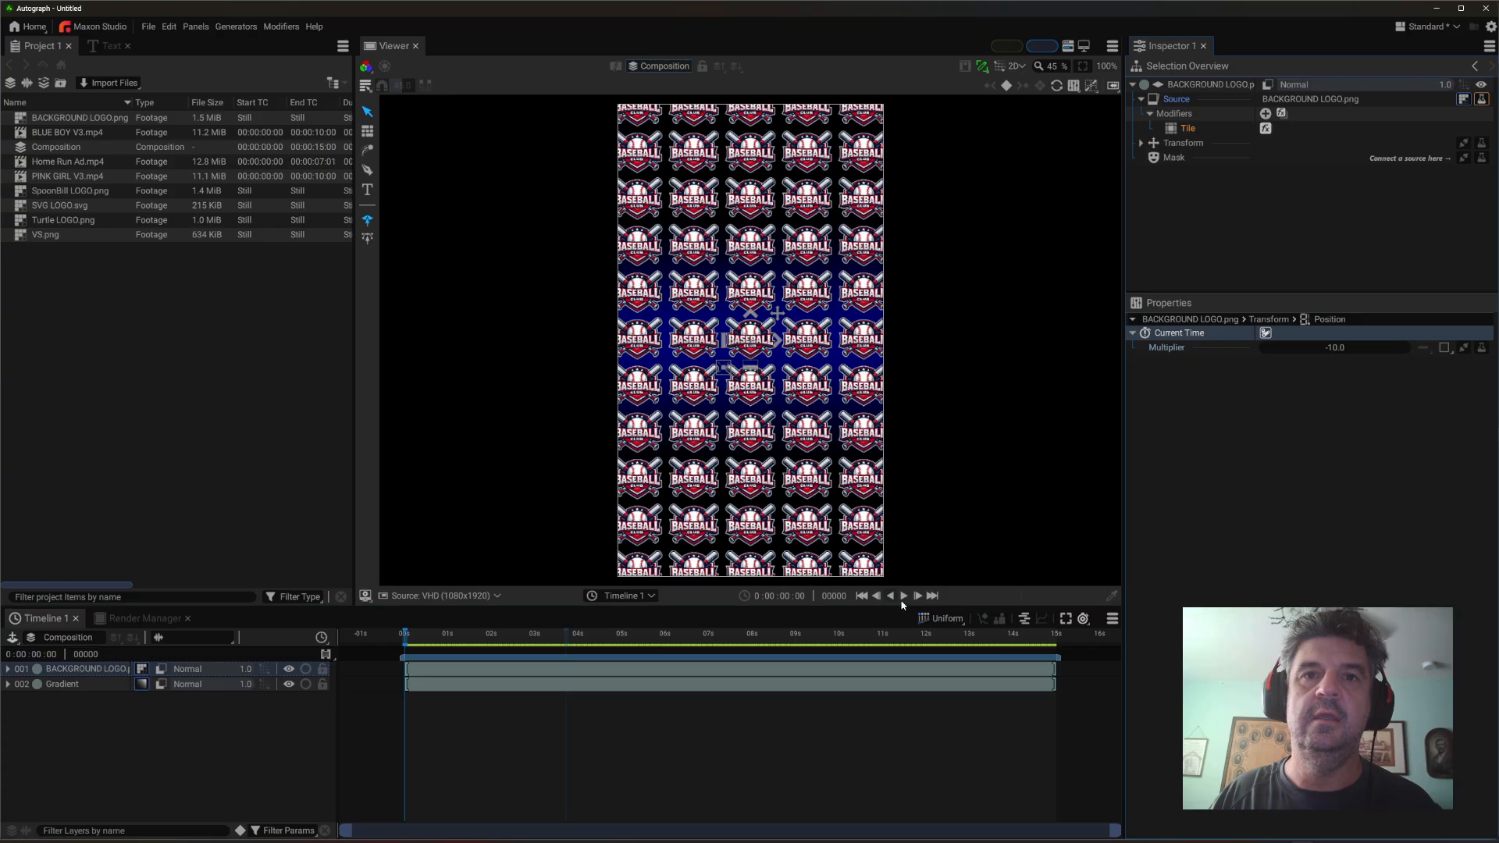
key(space)
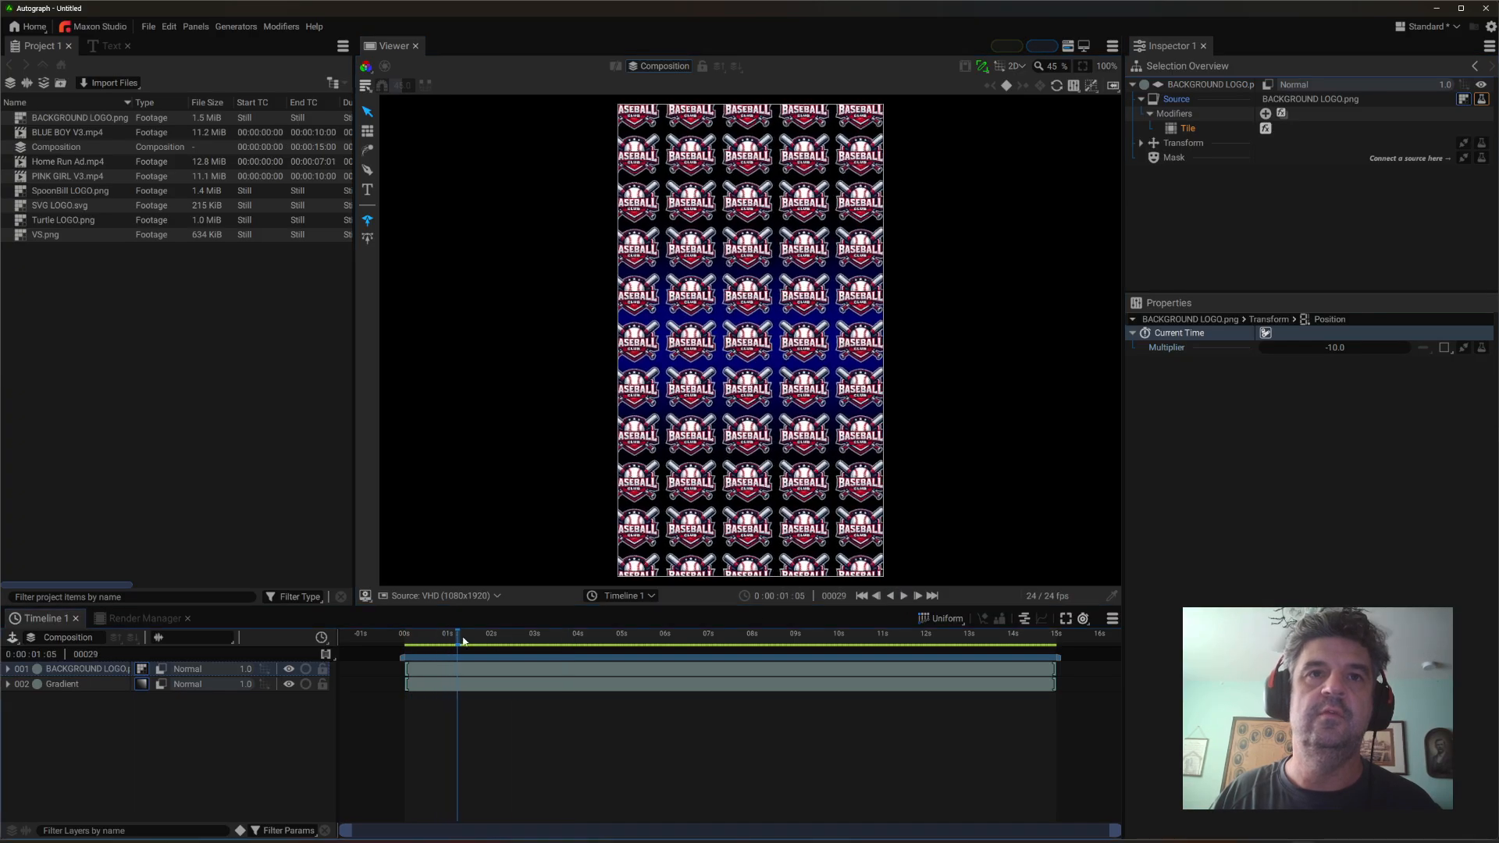
mouse_move(441, 634)
mouse_down()
mouse_move(348, 634)
mouse_move(827, 629)
mouse_move(597, 631)
mouse_move(747, 612)
mouse_move(460, 626)
mouse_up()
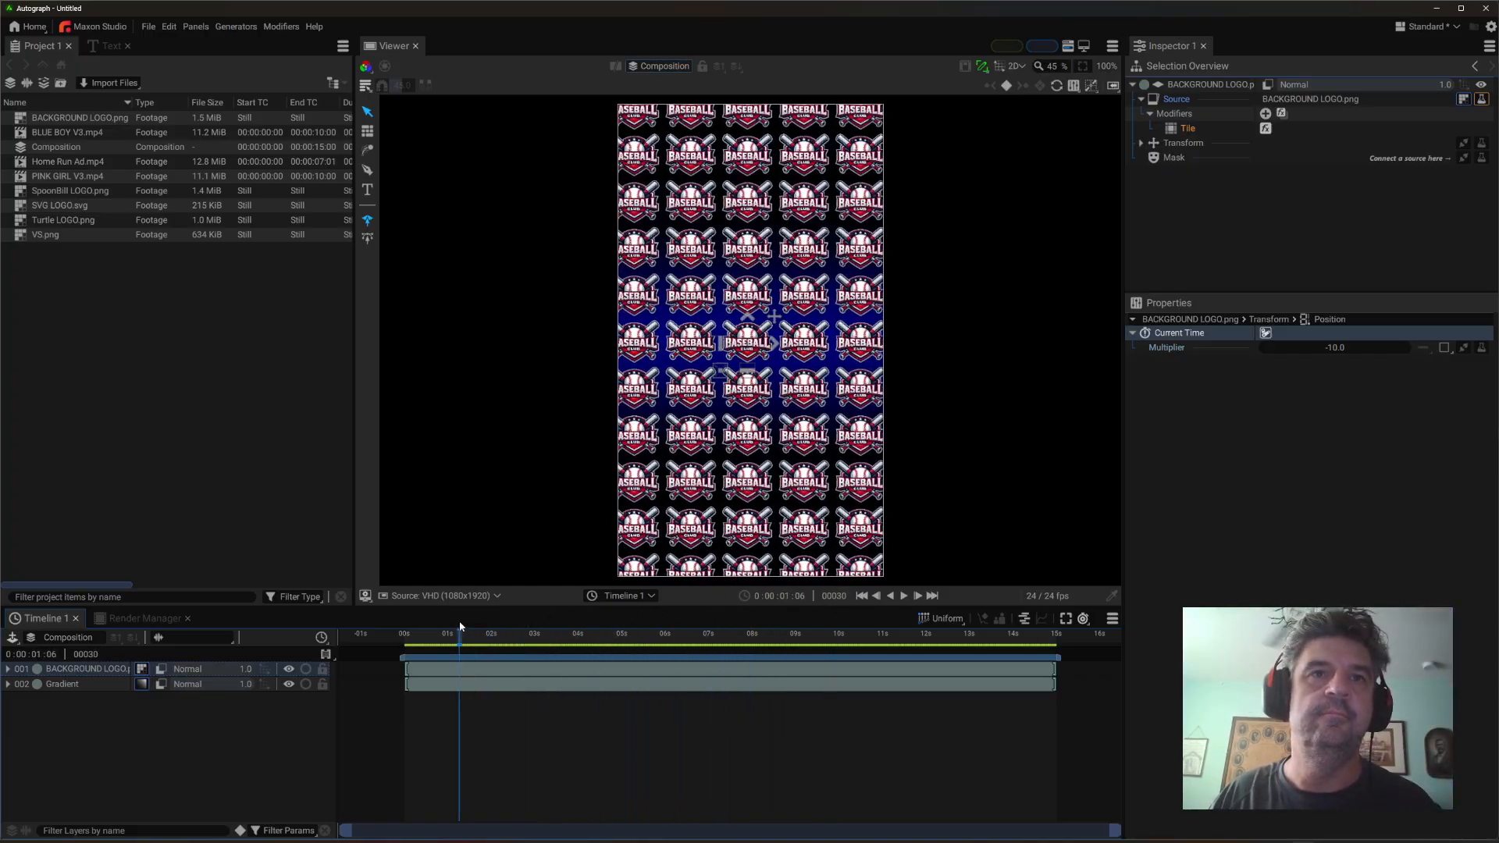
- Change the tiled logo layer's blend mode to Soft Light and scrub the opening to check the look
click(149, 725)
click(86, 669)
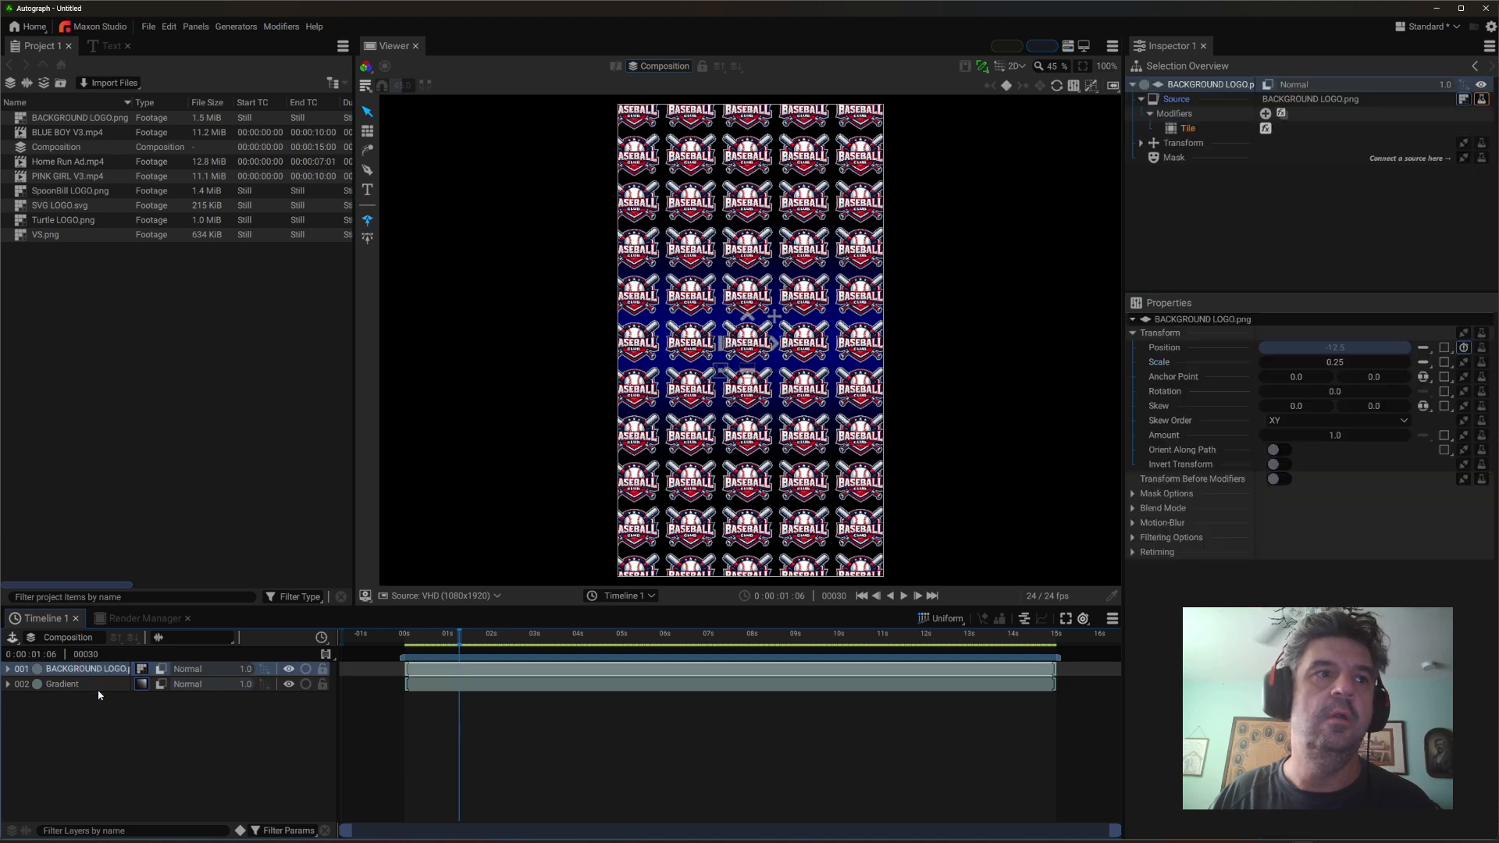
click(1268, 85)
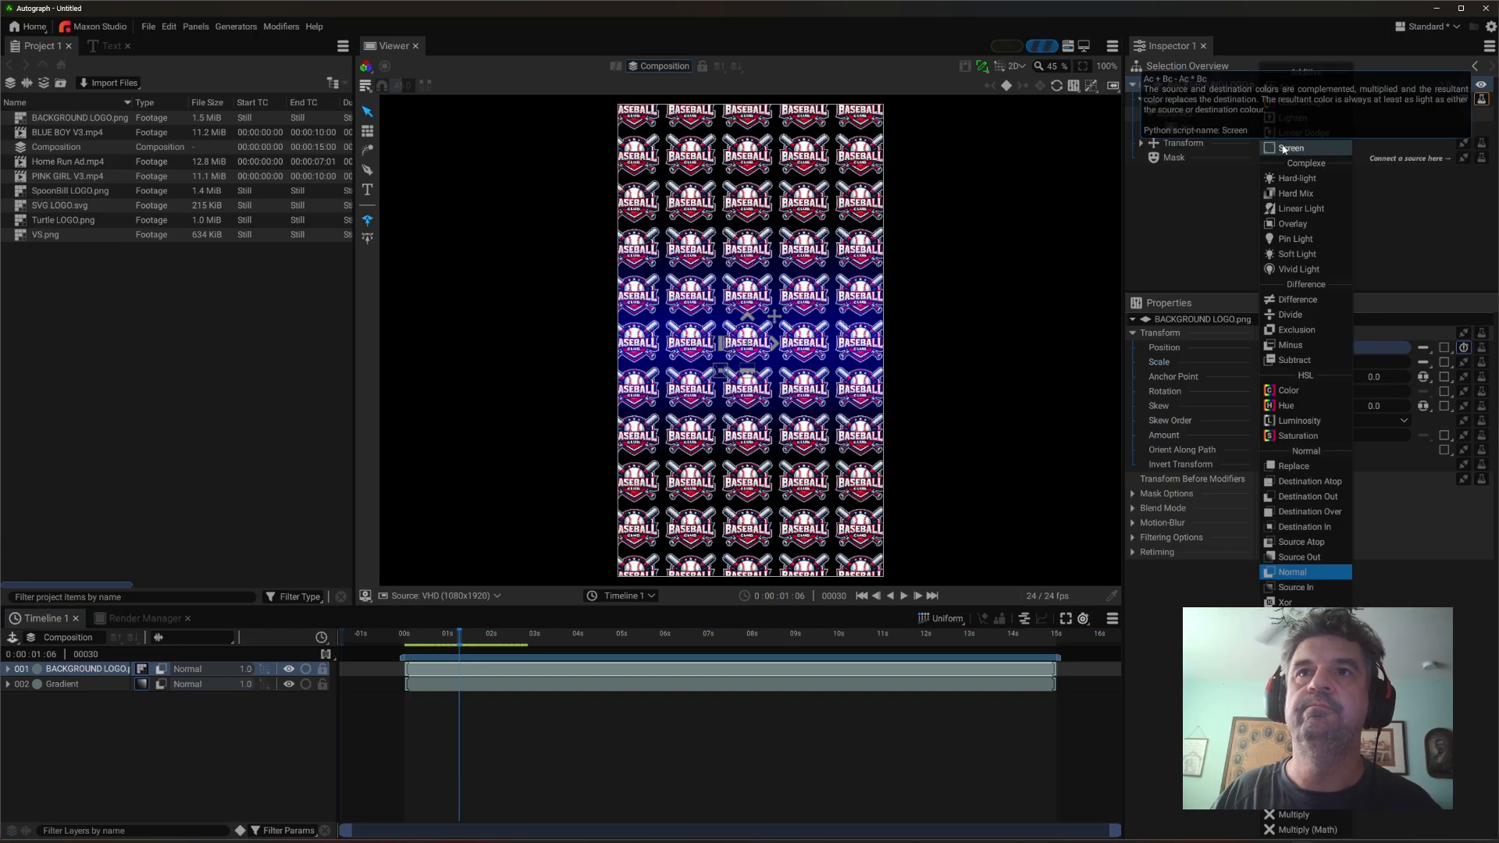
click(1299, 255)
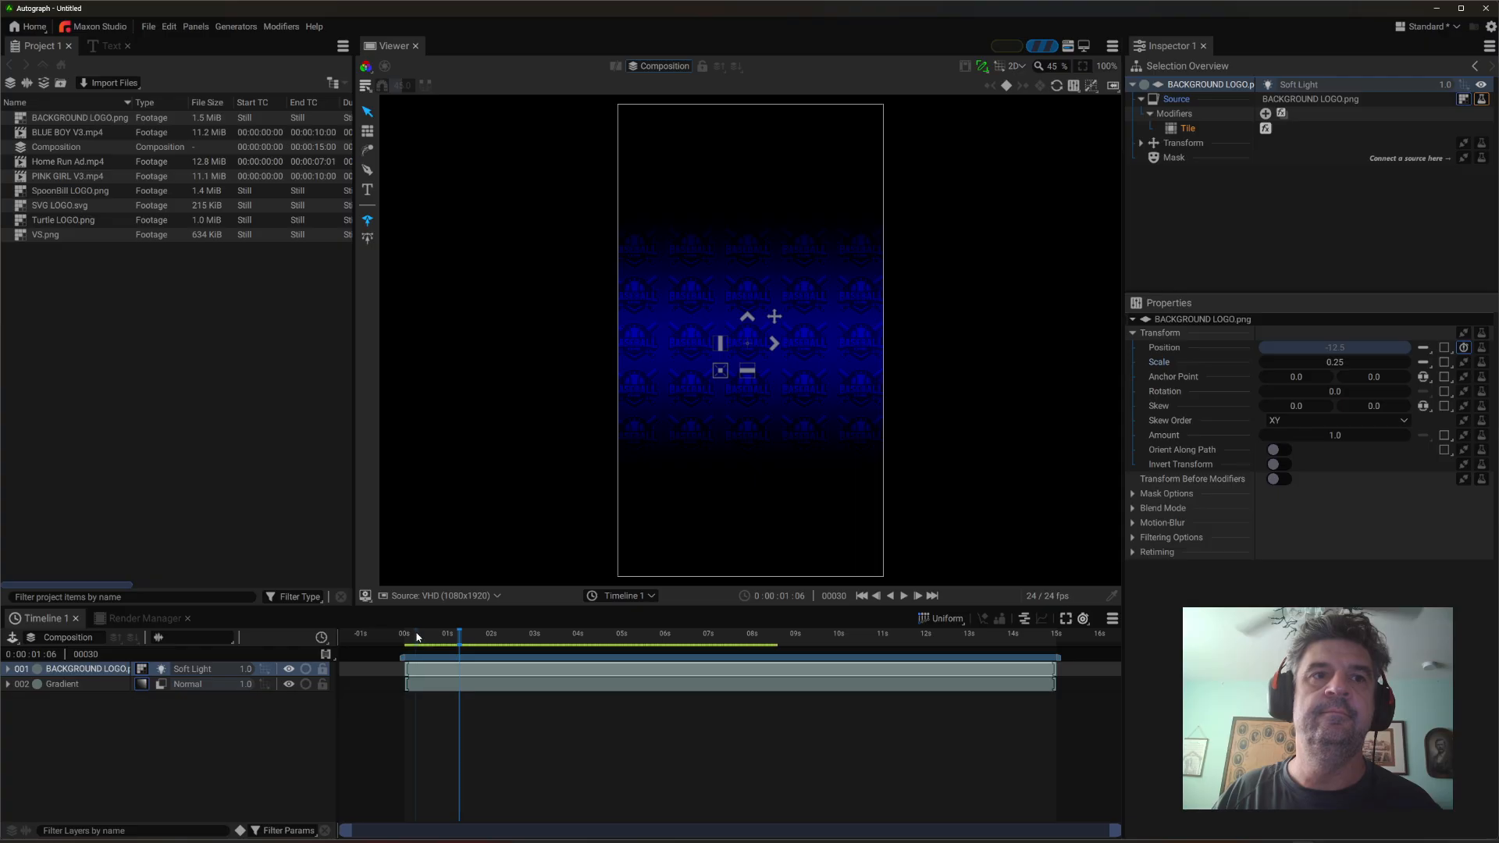
drag(435, 636, 423, 678)
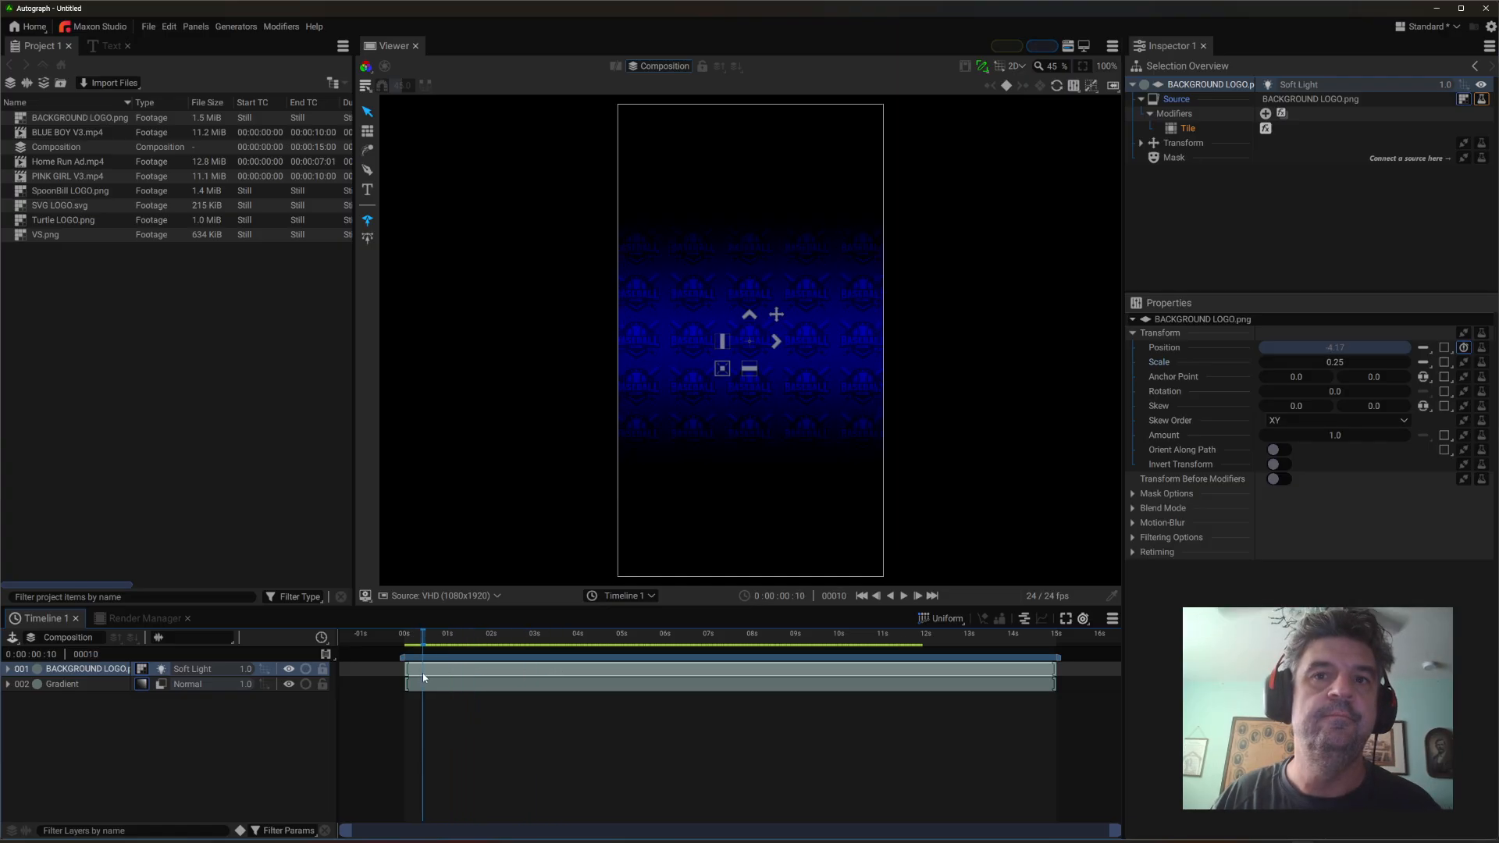
- Add BACKGROUND LOGO.png again as a new full-size layer above the tiled logo layer
click(86, 119)
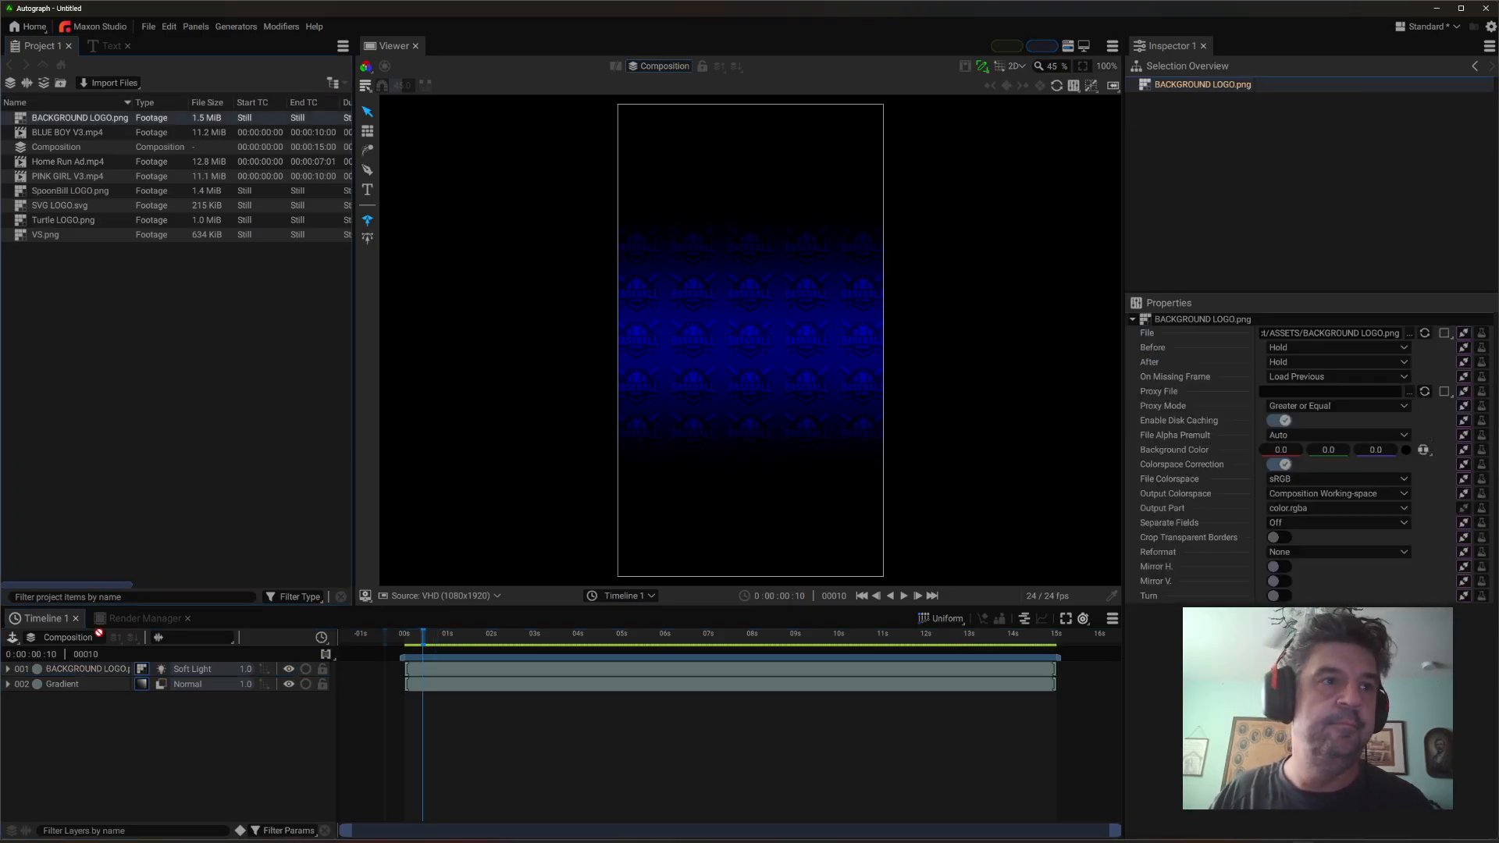
drag(120, 705, 125, 705)
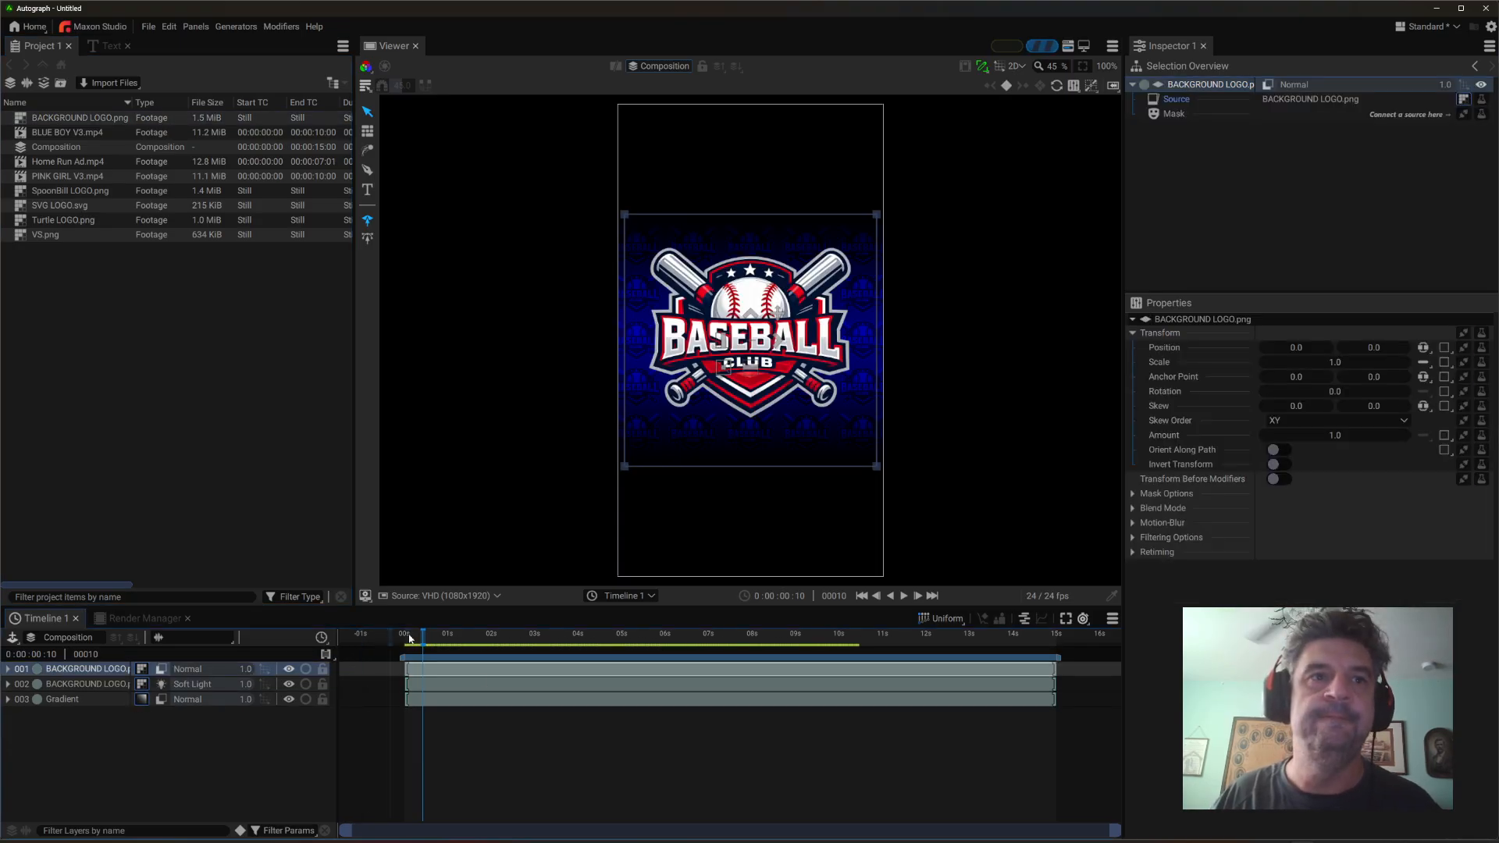
drag(447, 637, 420, 649)
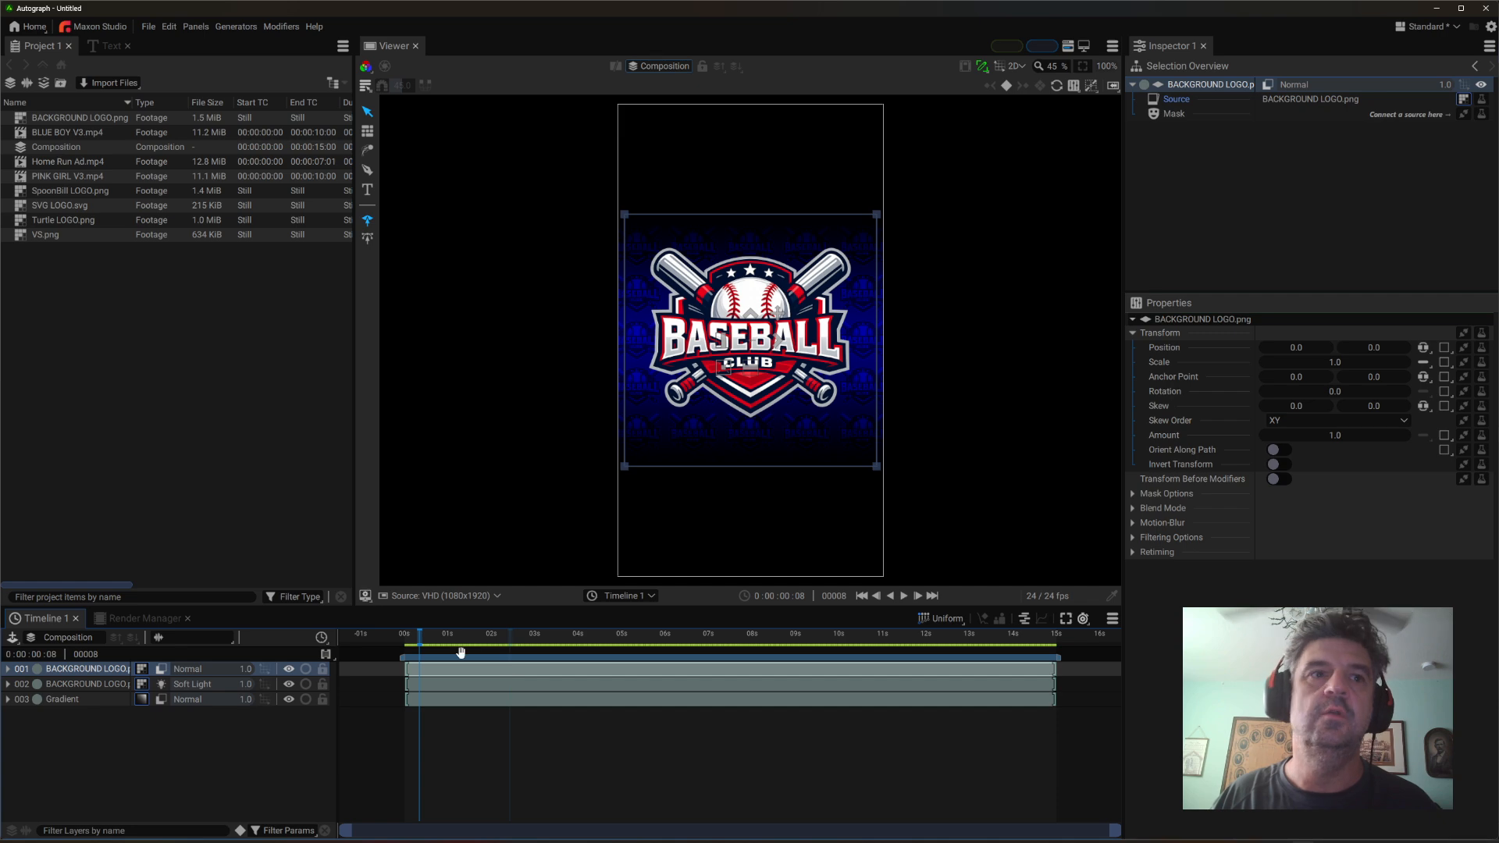
- Add a Position keyframe at 0, 0 to the large logo layer at one second and reveal it in the timeline
click(1174, 349)
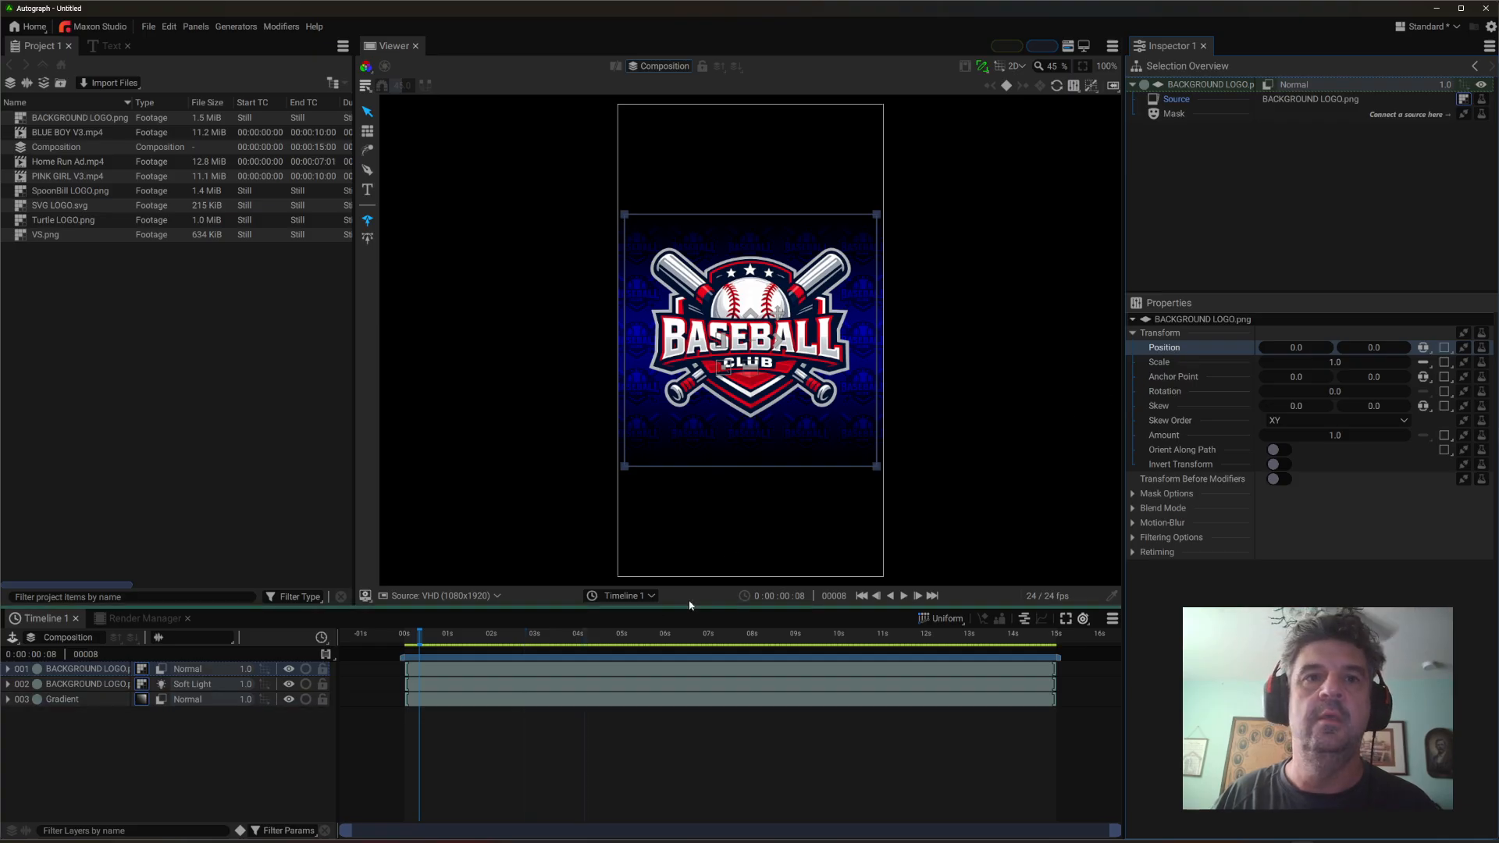
mouse_move(420, 638)
mouse_down()
mouse_move(438, 639)
mouse_move(404, 641)
mouse_up()
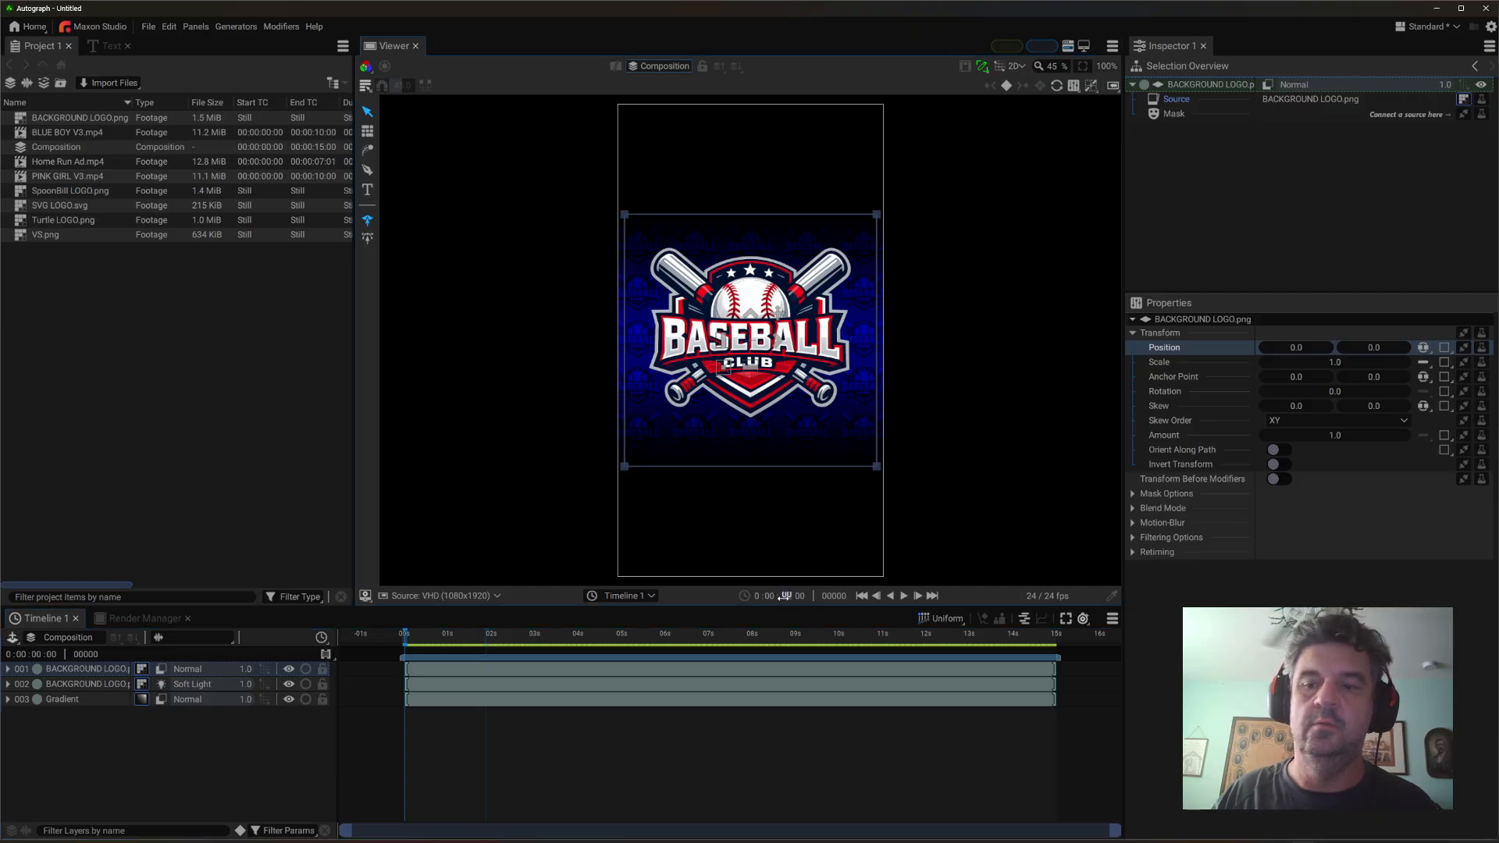
scroll(783, 598, up, 1)
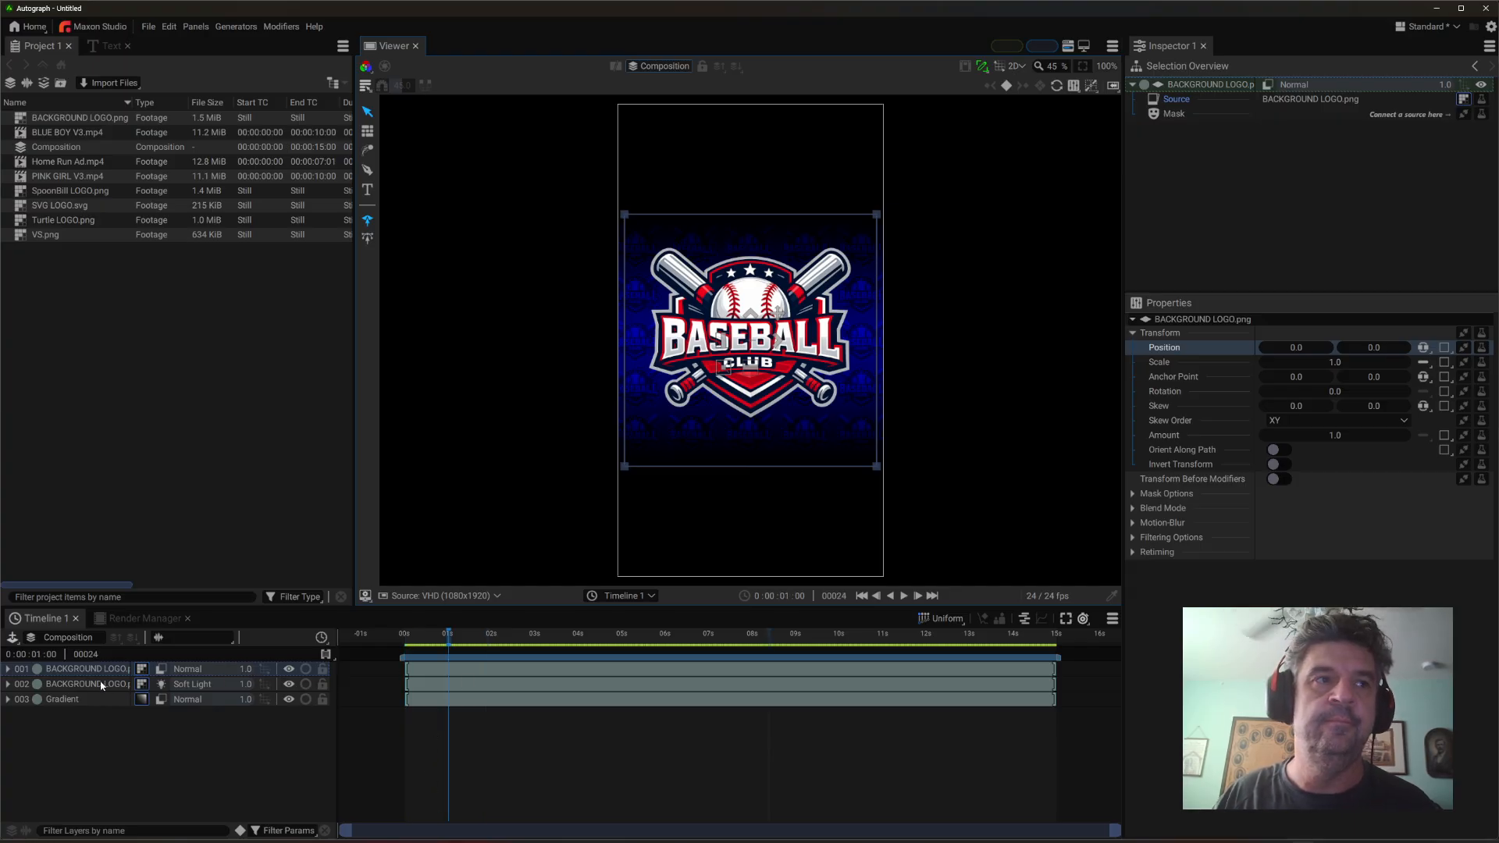
click(126, 670)
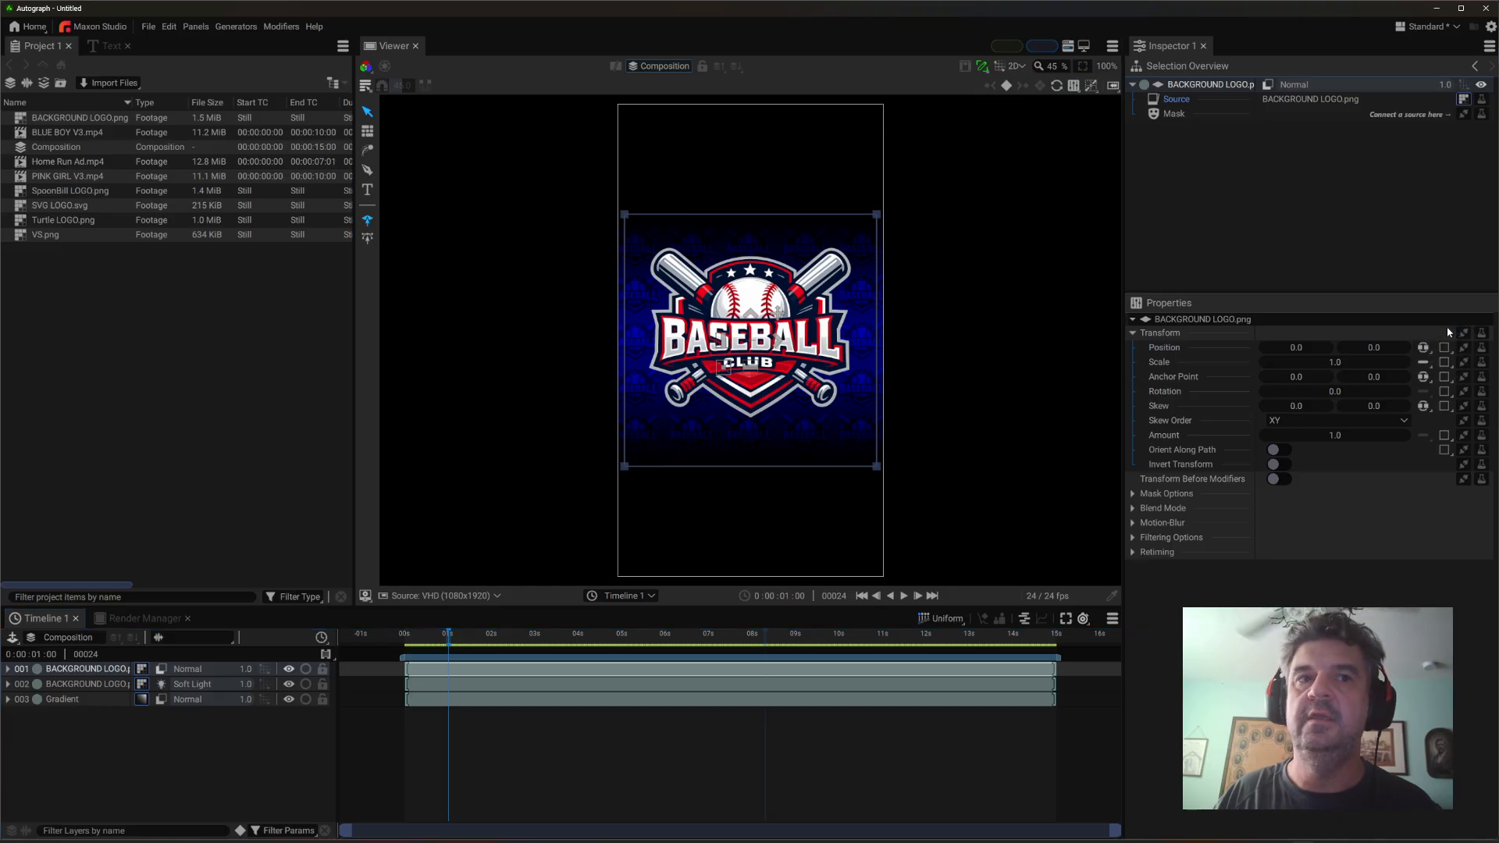
click(1445, 348)
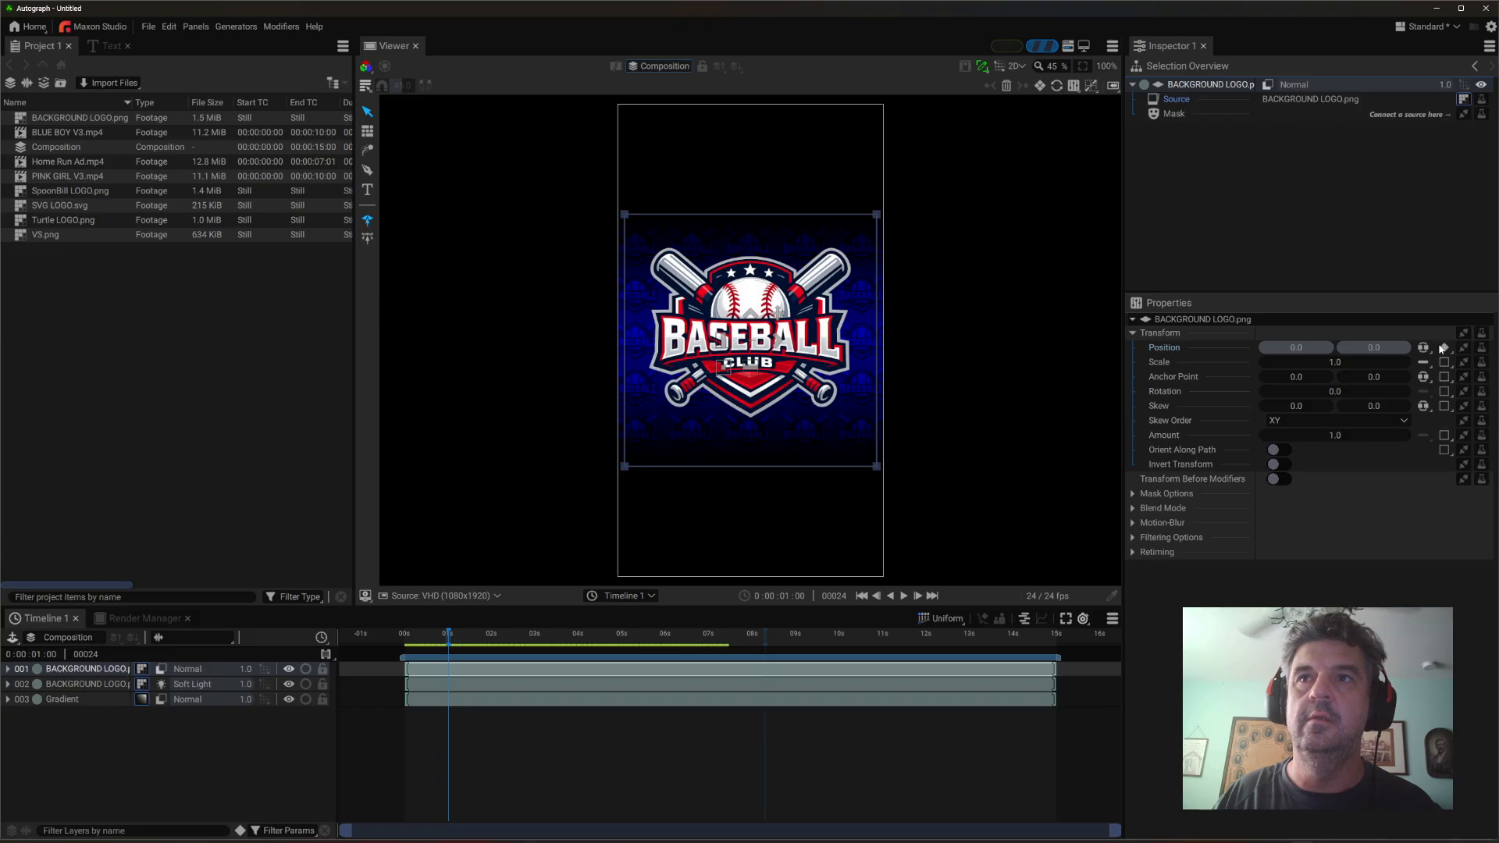
right_click(1445, 350)
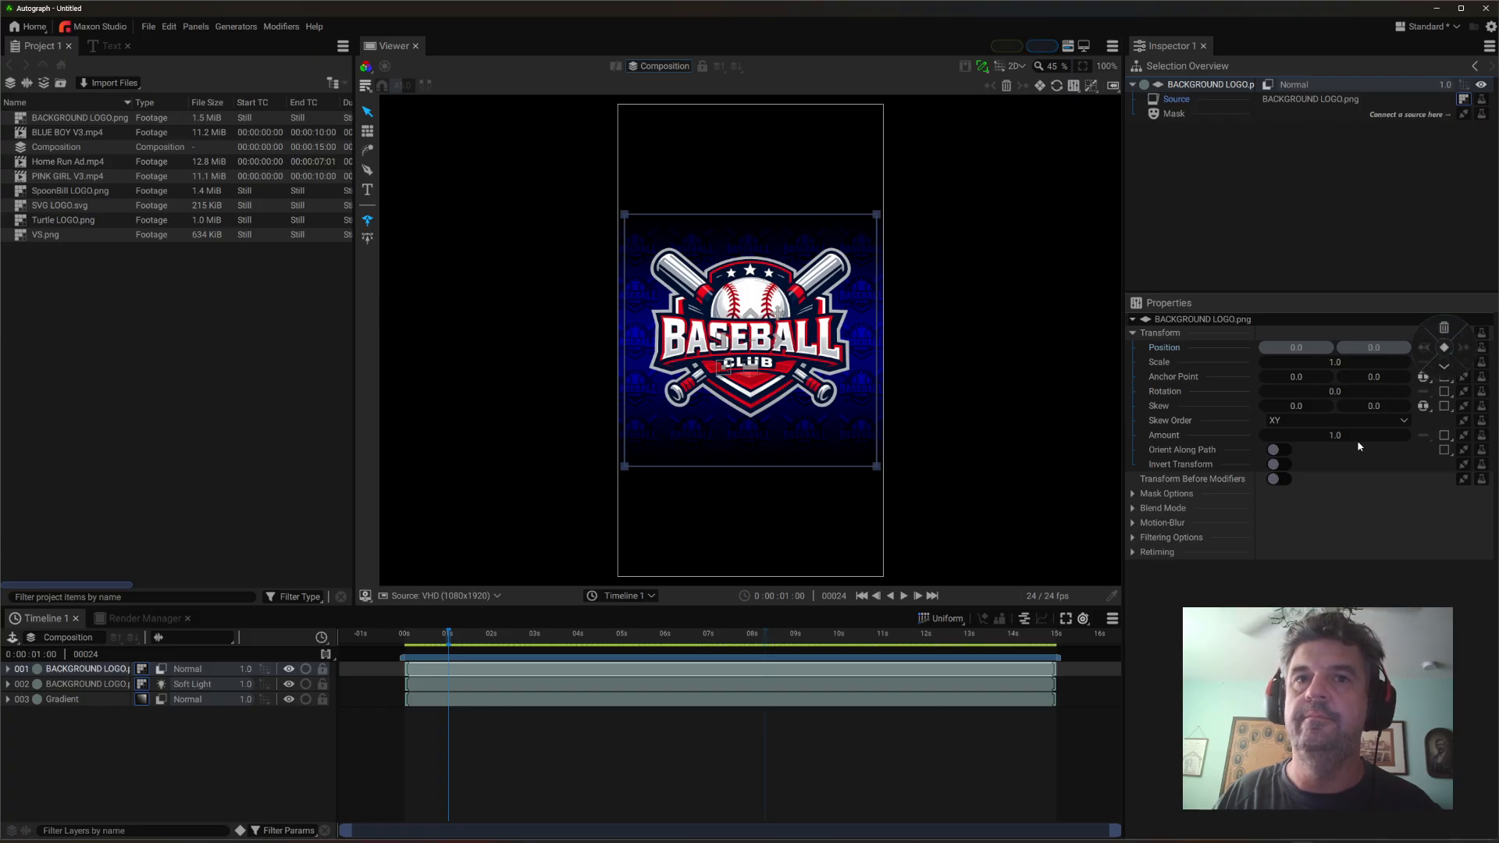
click(766, 673)
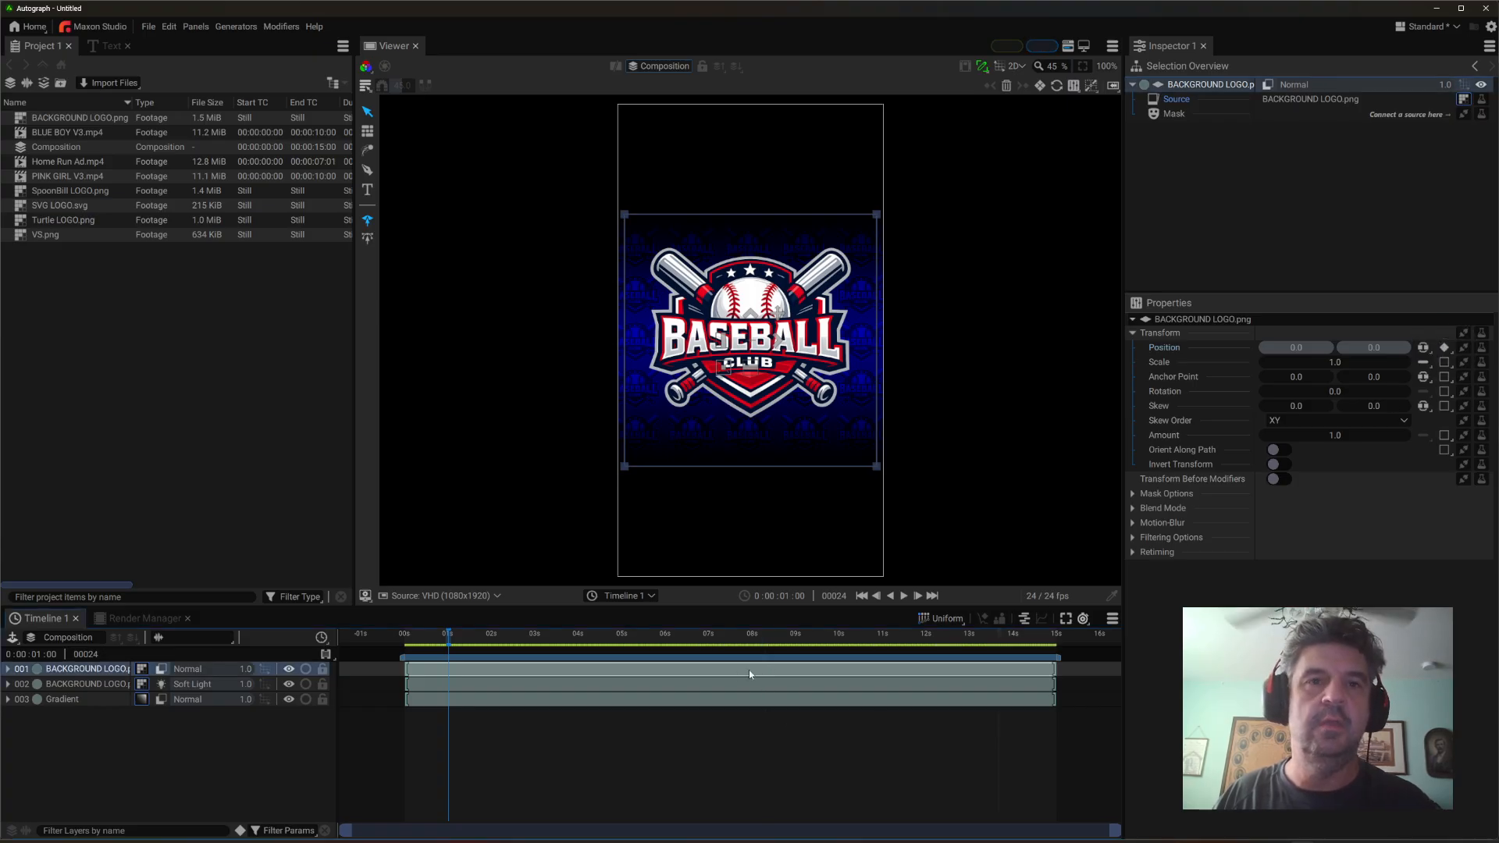
key(u)
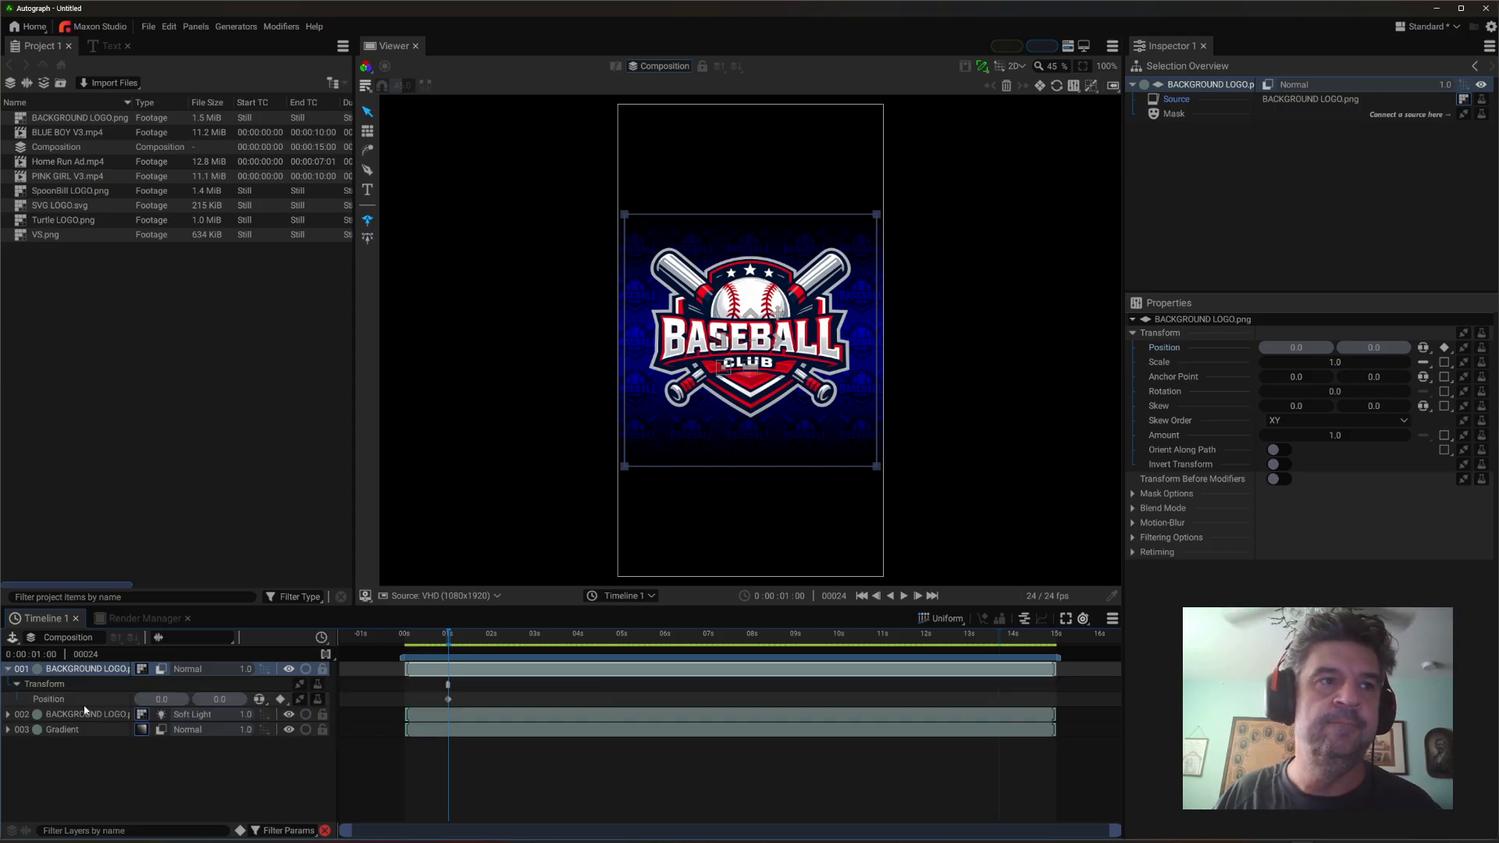
click(45, 700)
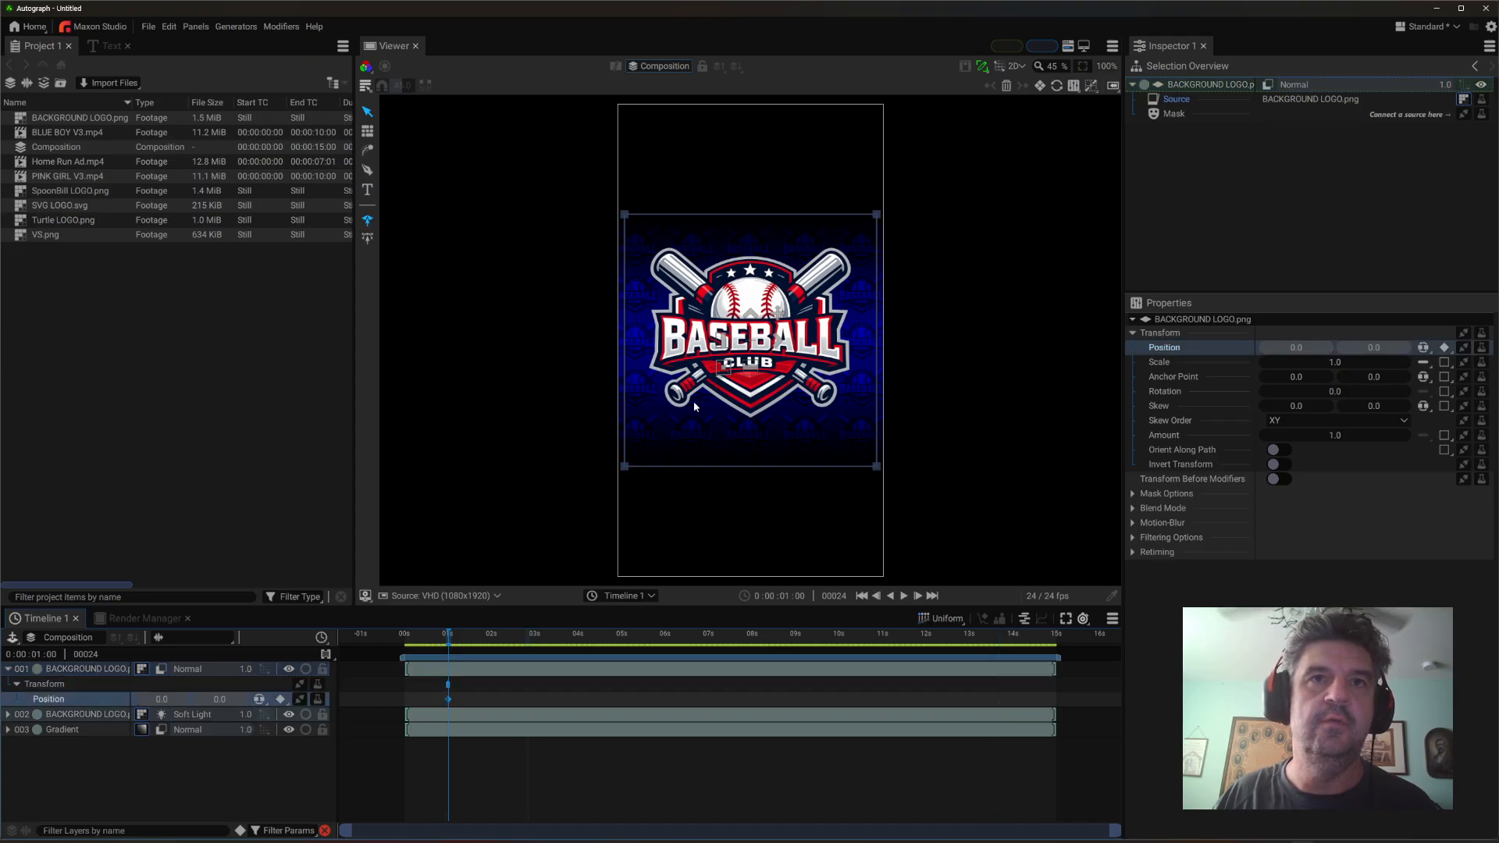
- At frame 0, keyframe the large logo above the frame with a Y position of 1480.51, and preview the drop-in
drag(443, 642, 404, 634)
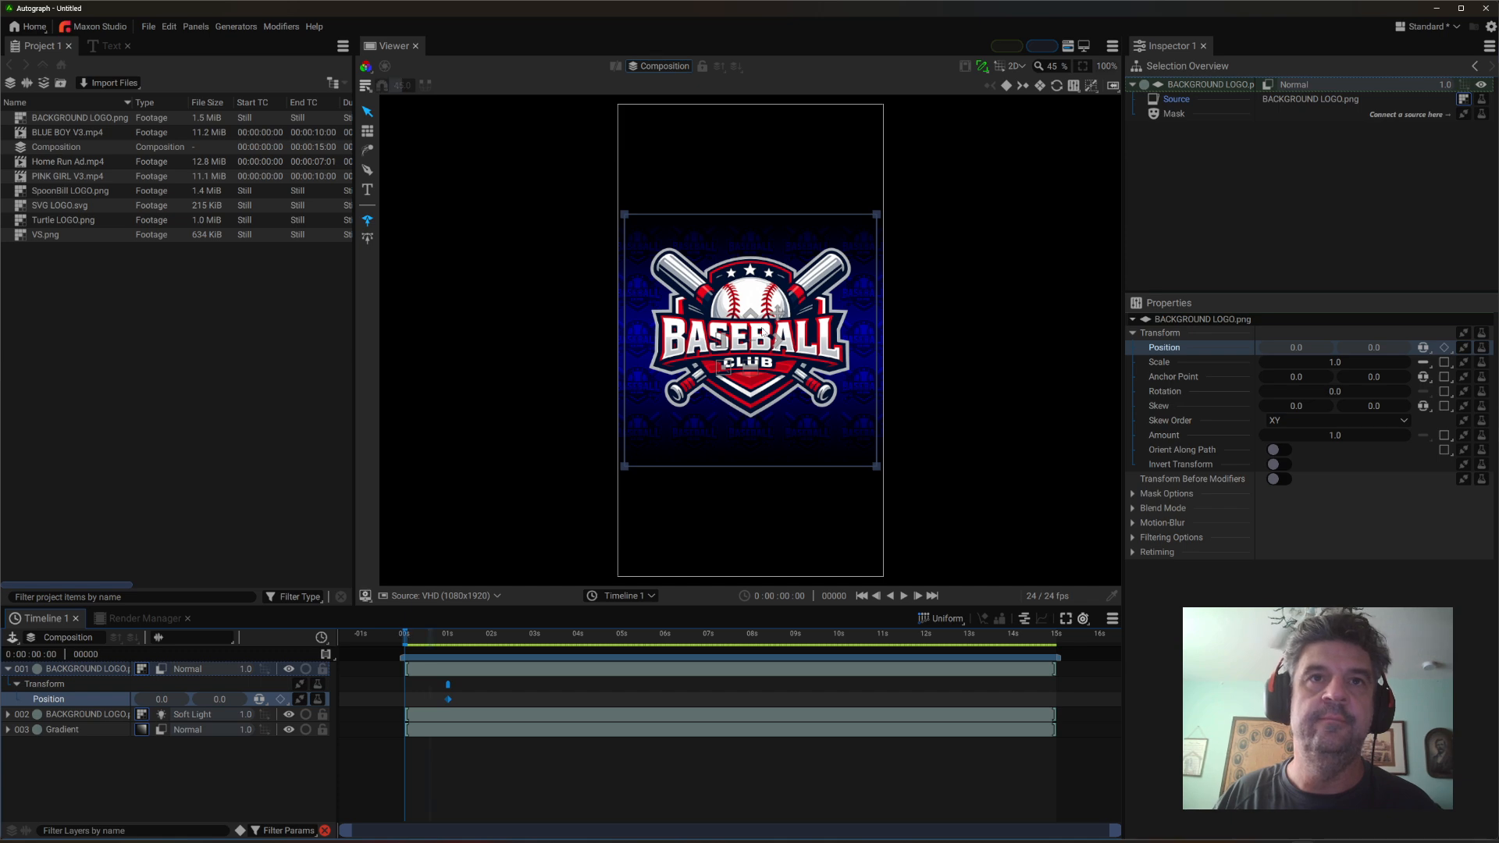
drag(754, 321, 756, 27)
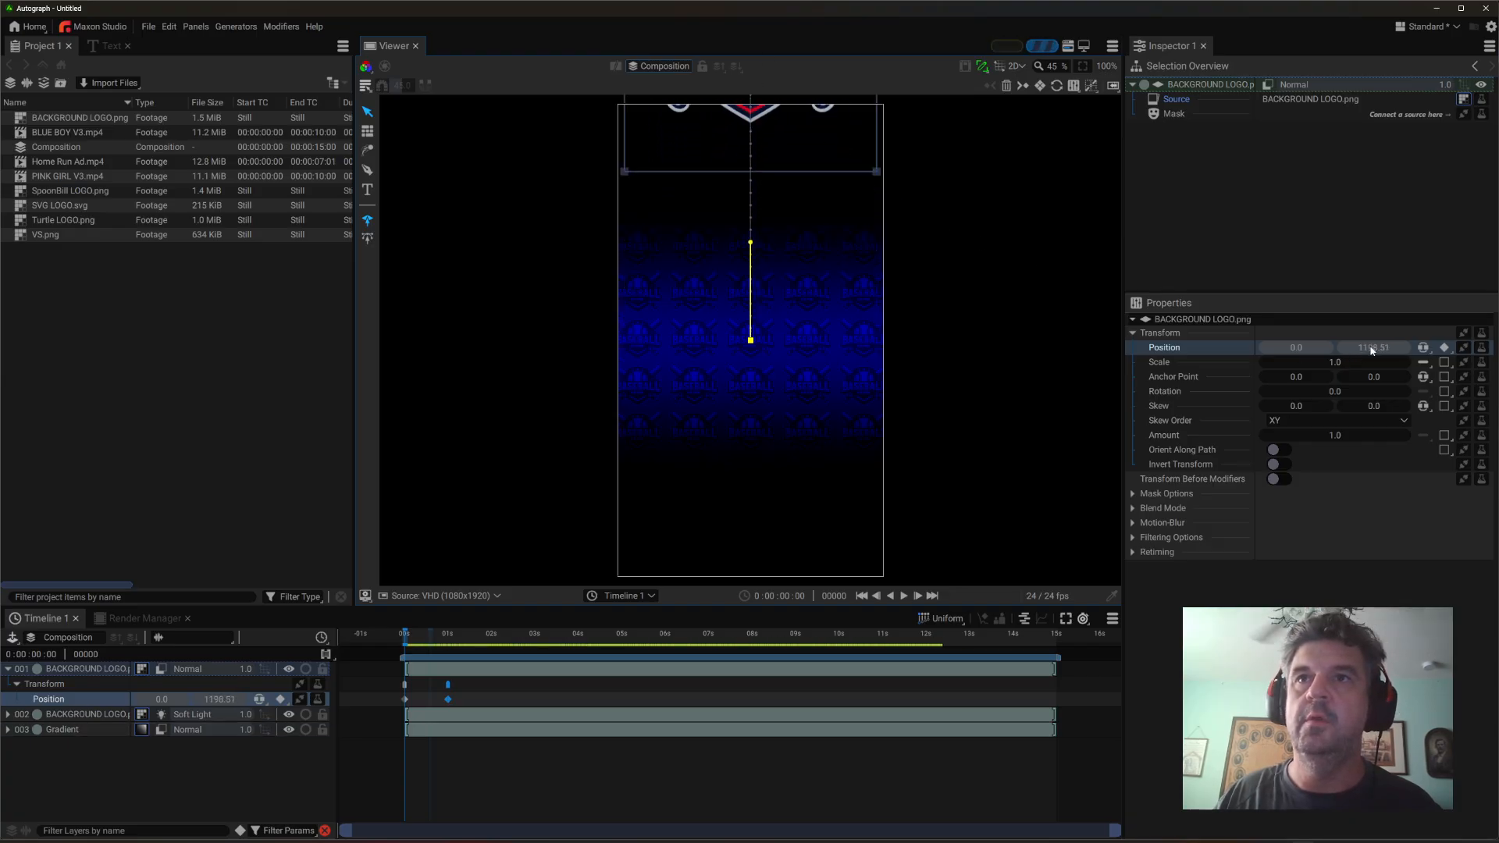
mouse_move(1374, 347)
mouse_down()
mouse_move(1495, 353)
mouse_move(1218, 353)
mouse_move(1487, 352)
mouse_move(1375, 351)
mouse_up()
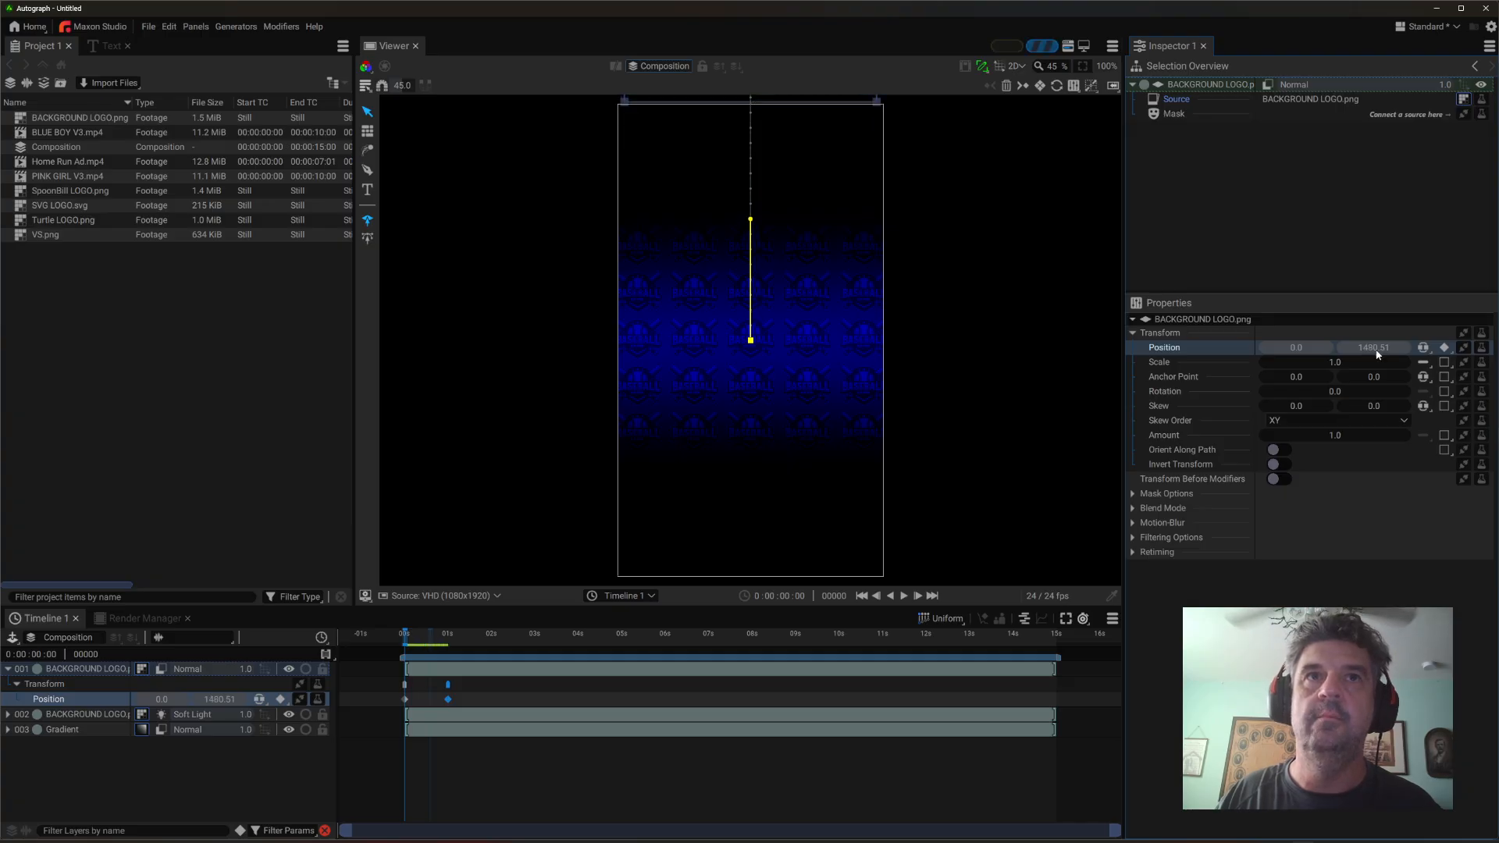
click(403, 637)
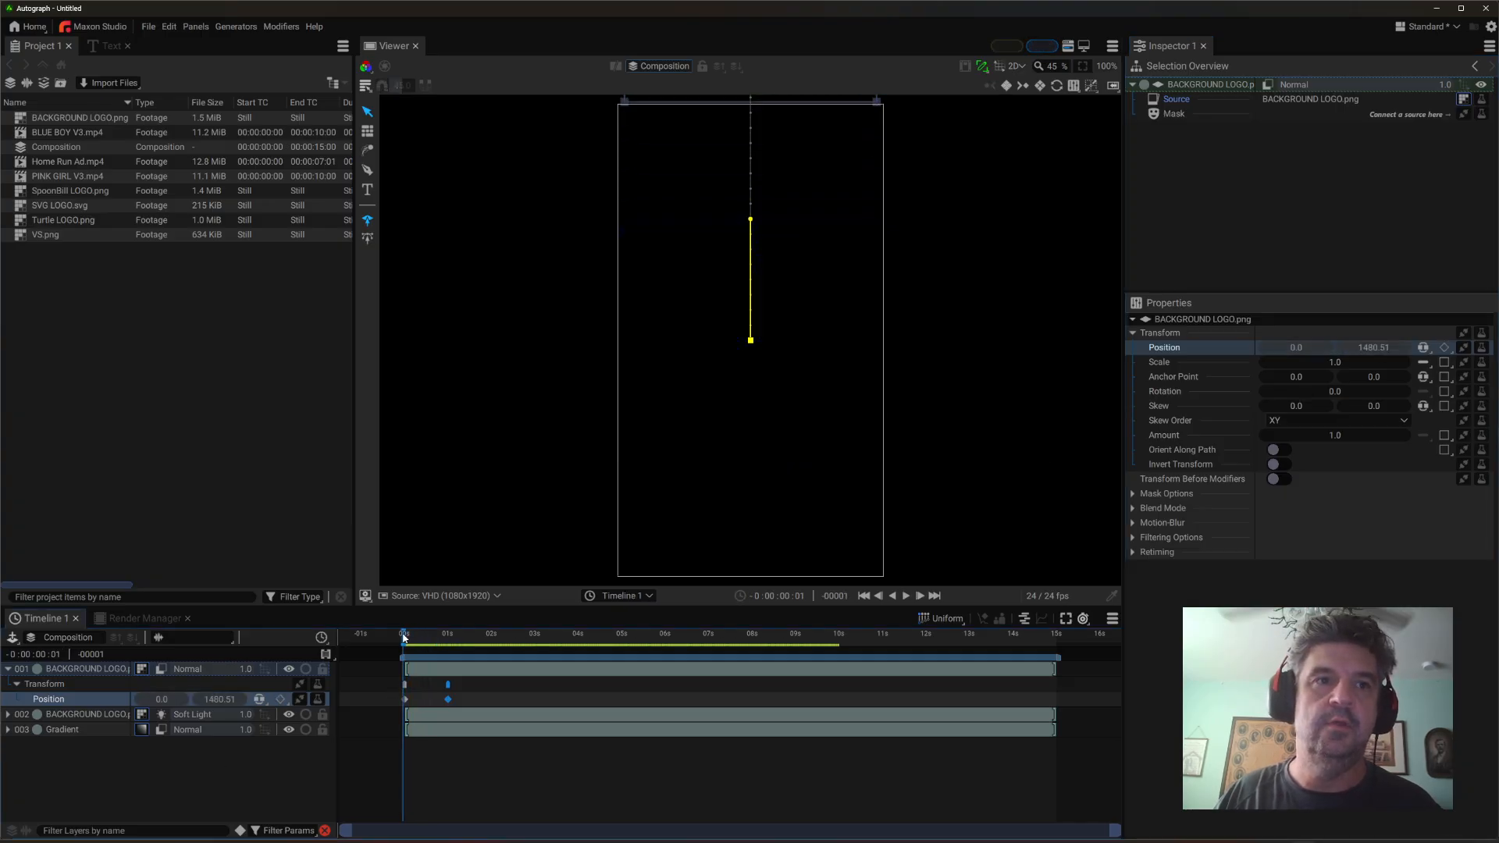
click(406, 638)
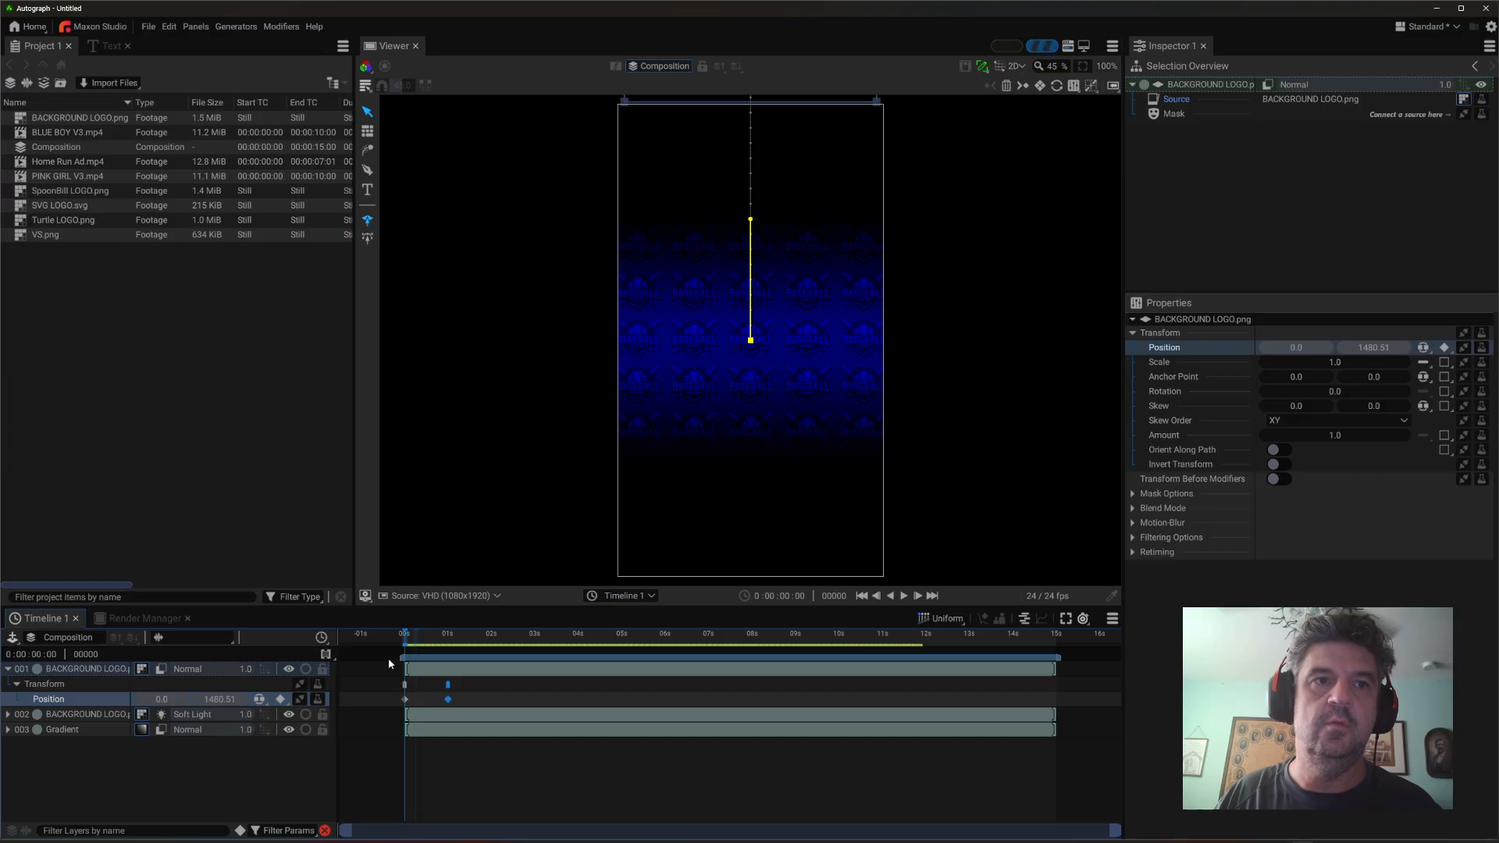
click(903, 595)
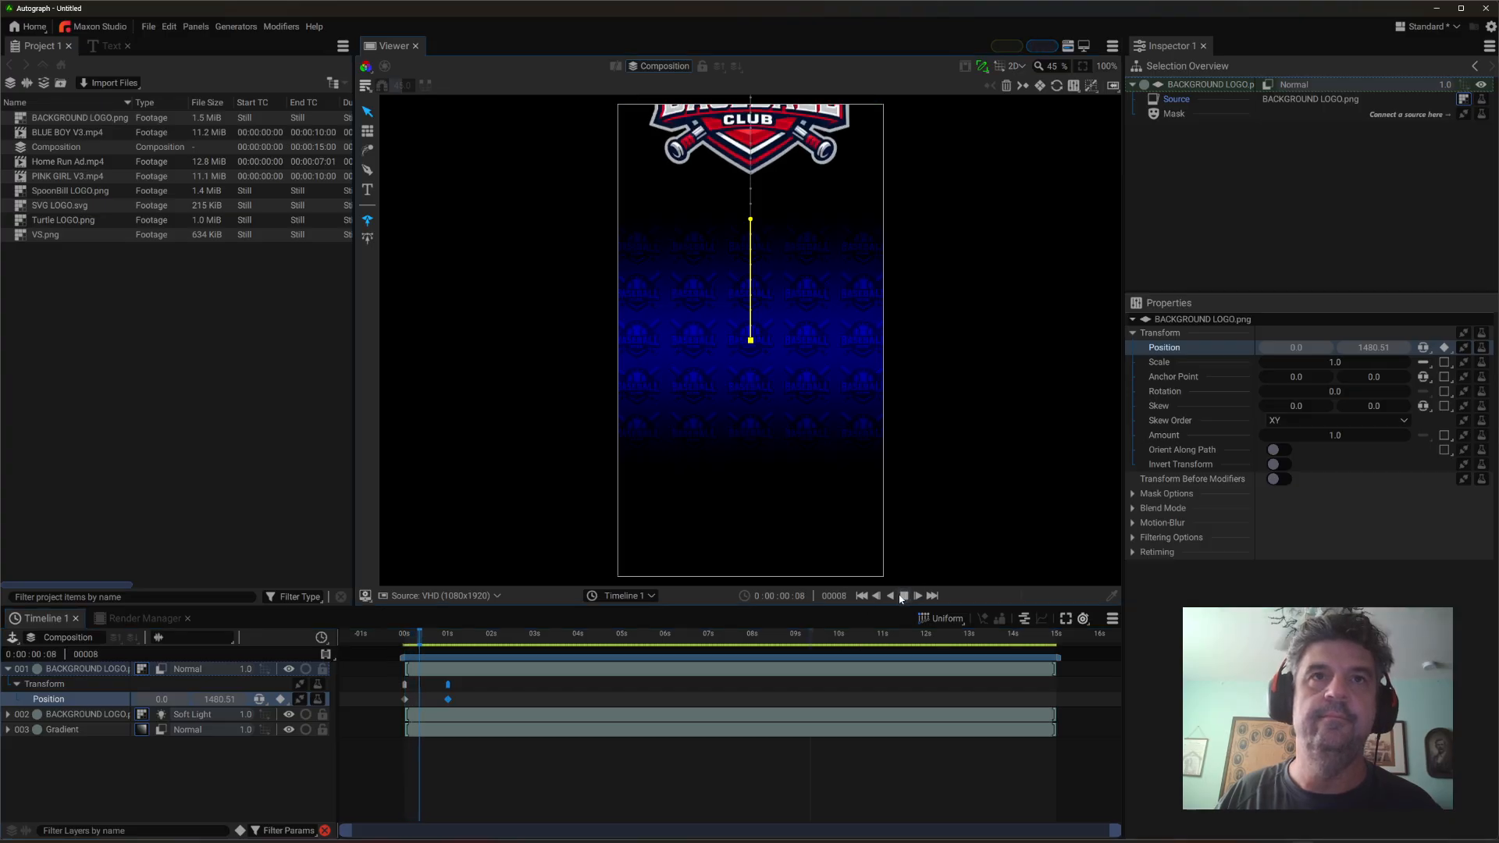
key(space)
- Set the interpolation of the large logo's first Position keyframe to Ease-Out Bounce and play the animation
drag(446, 639, 406, 654)
click(403, 700)
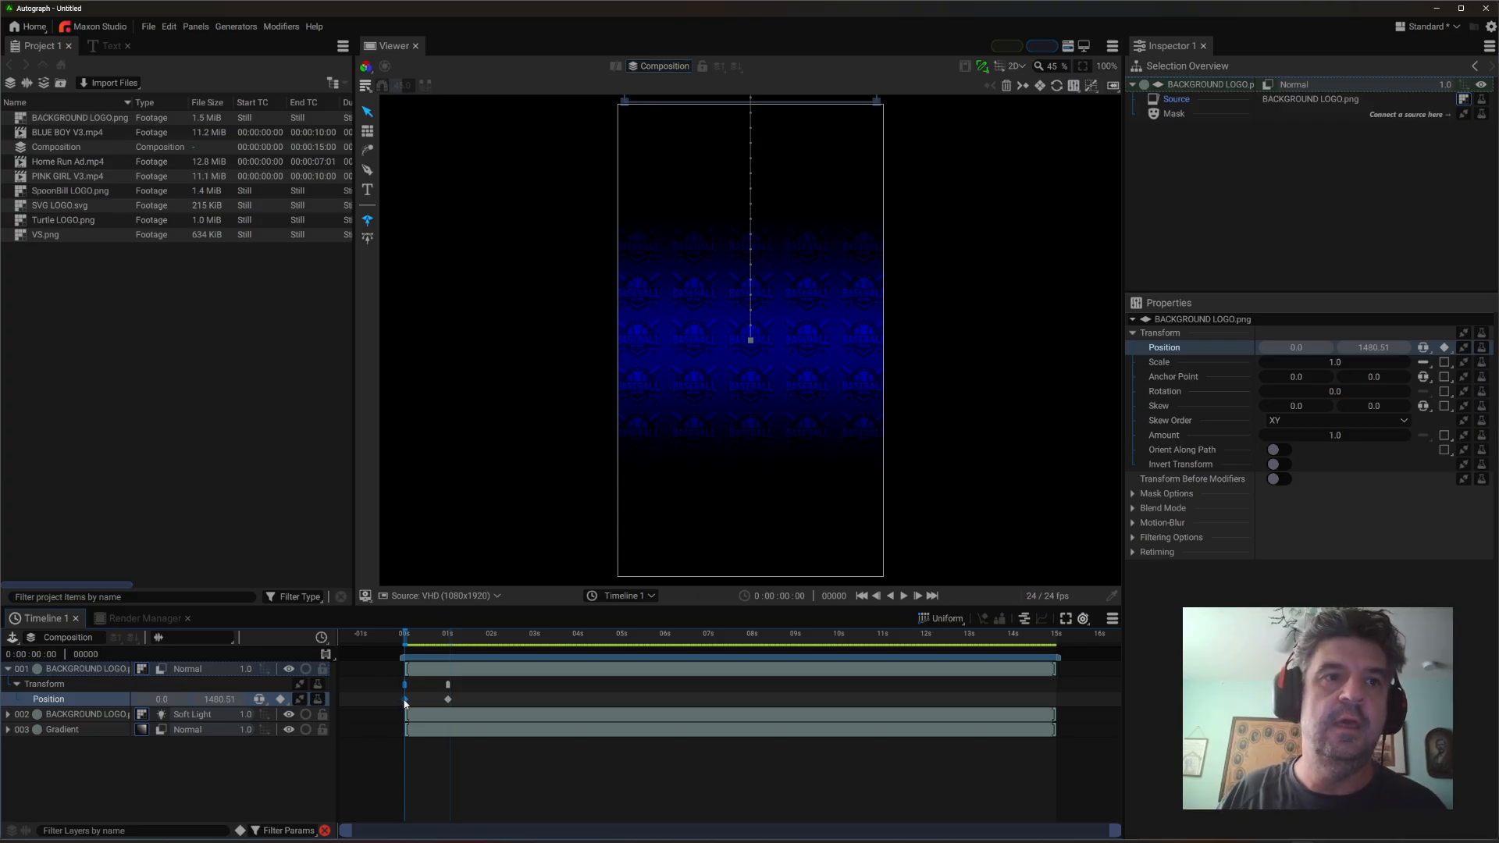
right_click(404, 700)
mouse_move(499, 694)
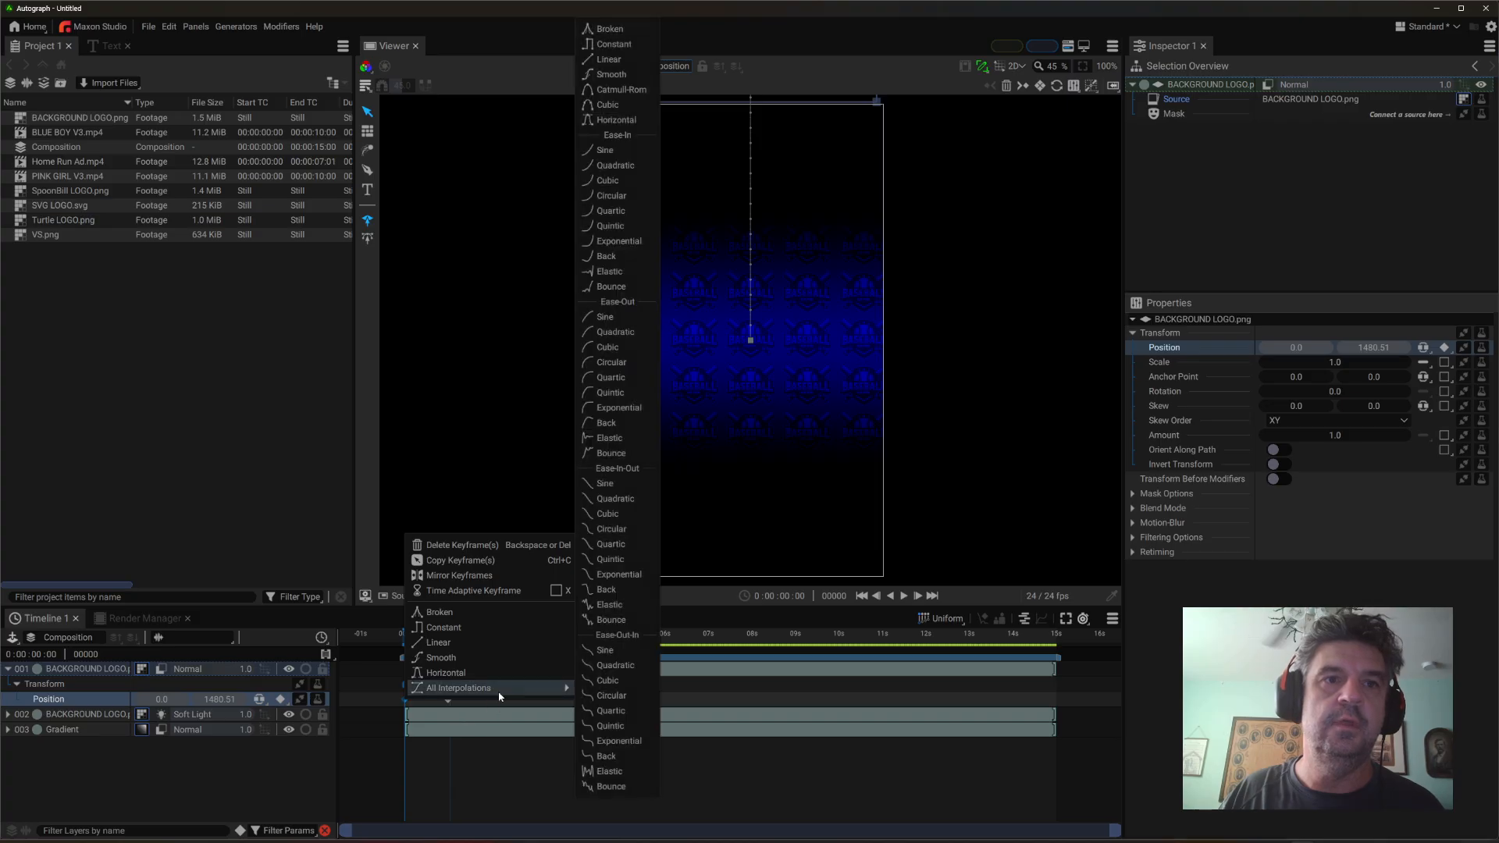
click(632, 453)
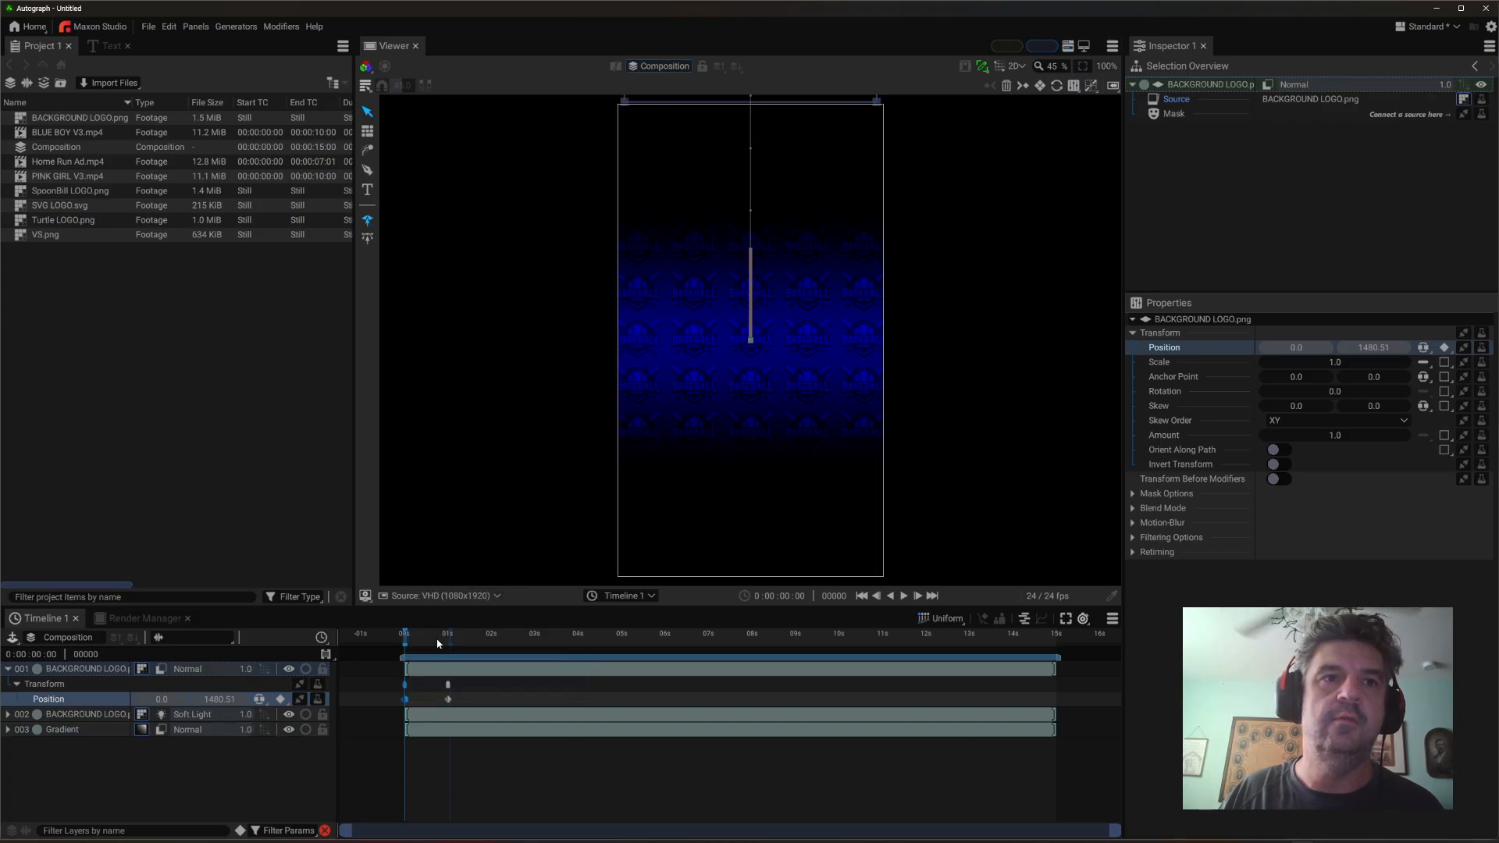
click(904, 596)
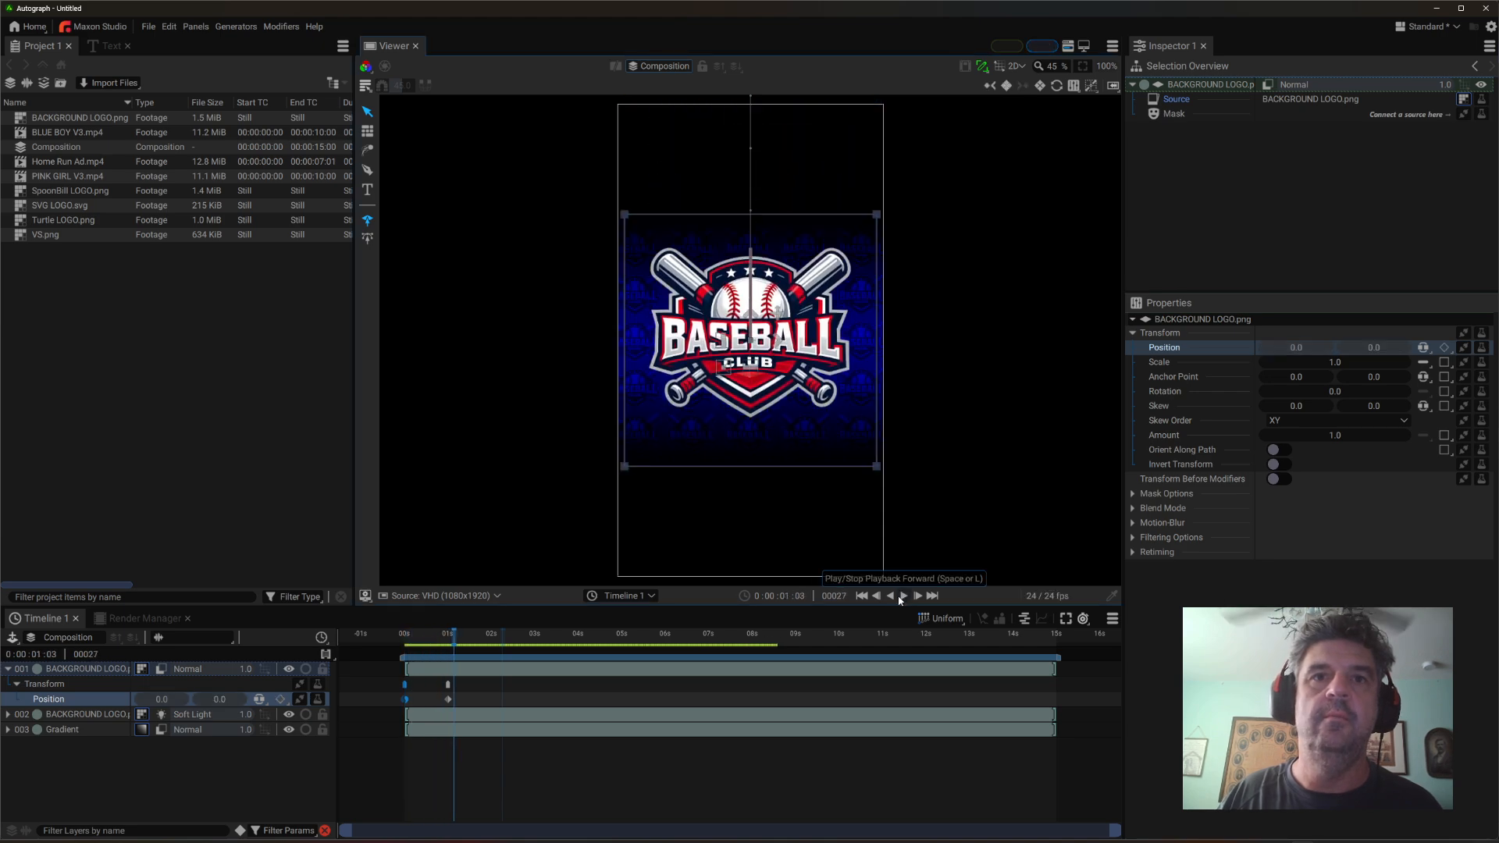
- Replay the large logo's bounce-in from the first frame
click(875, 597)
click(861, 597)
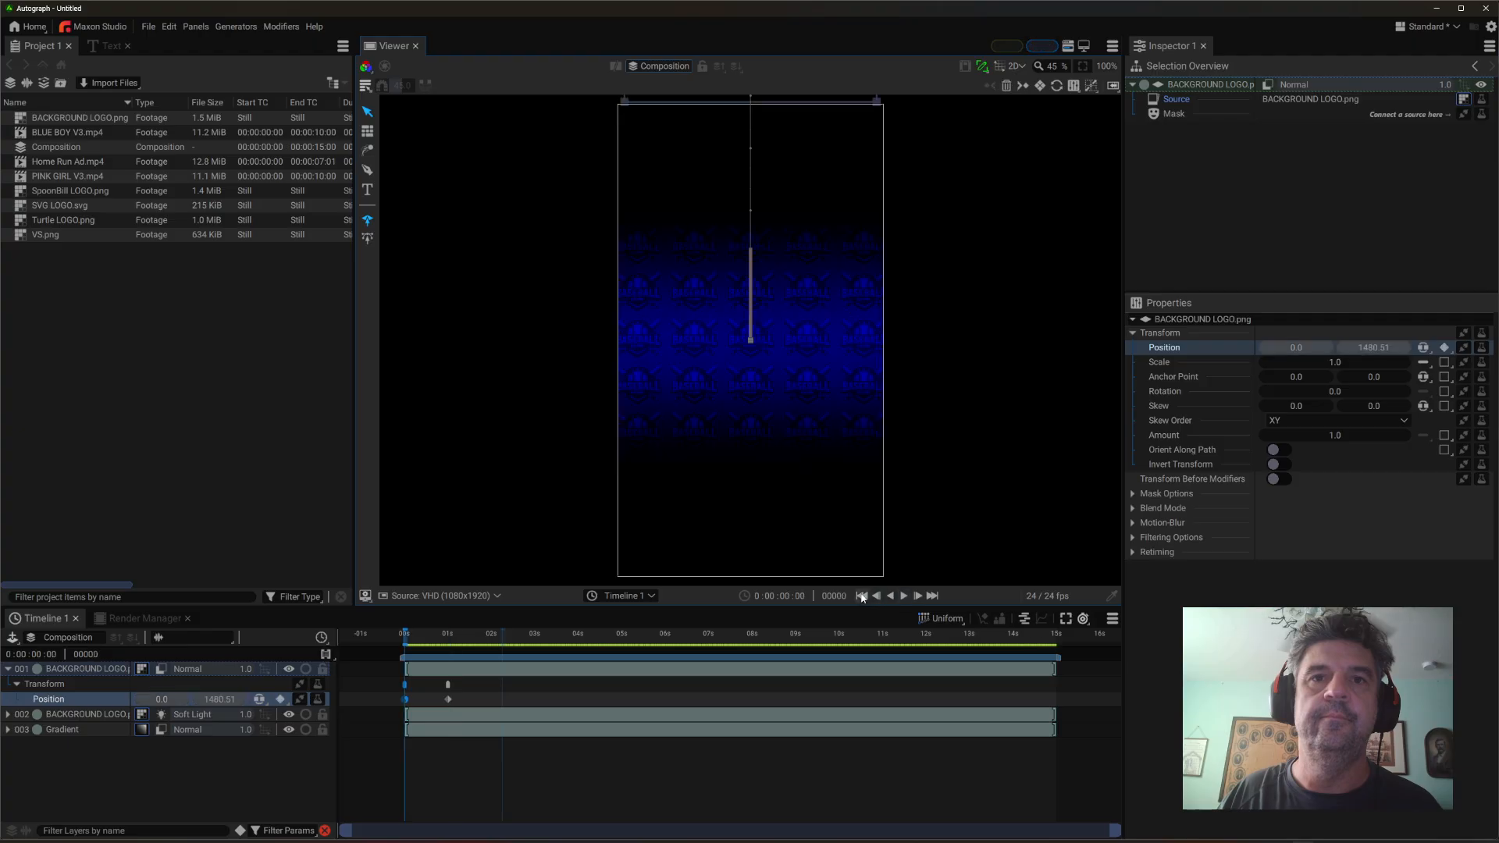
click(904, 596)
click(904, 597)
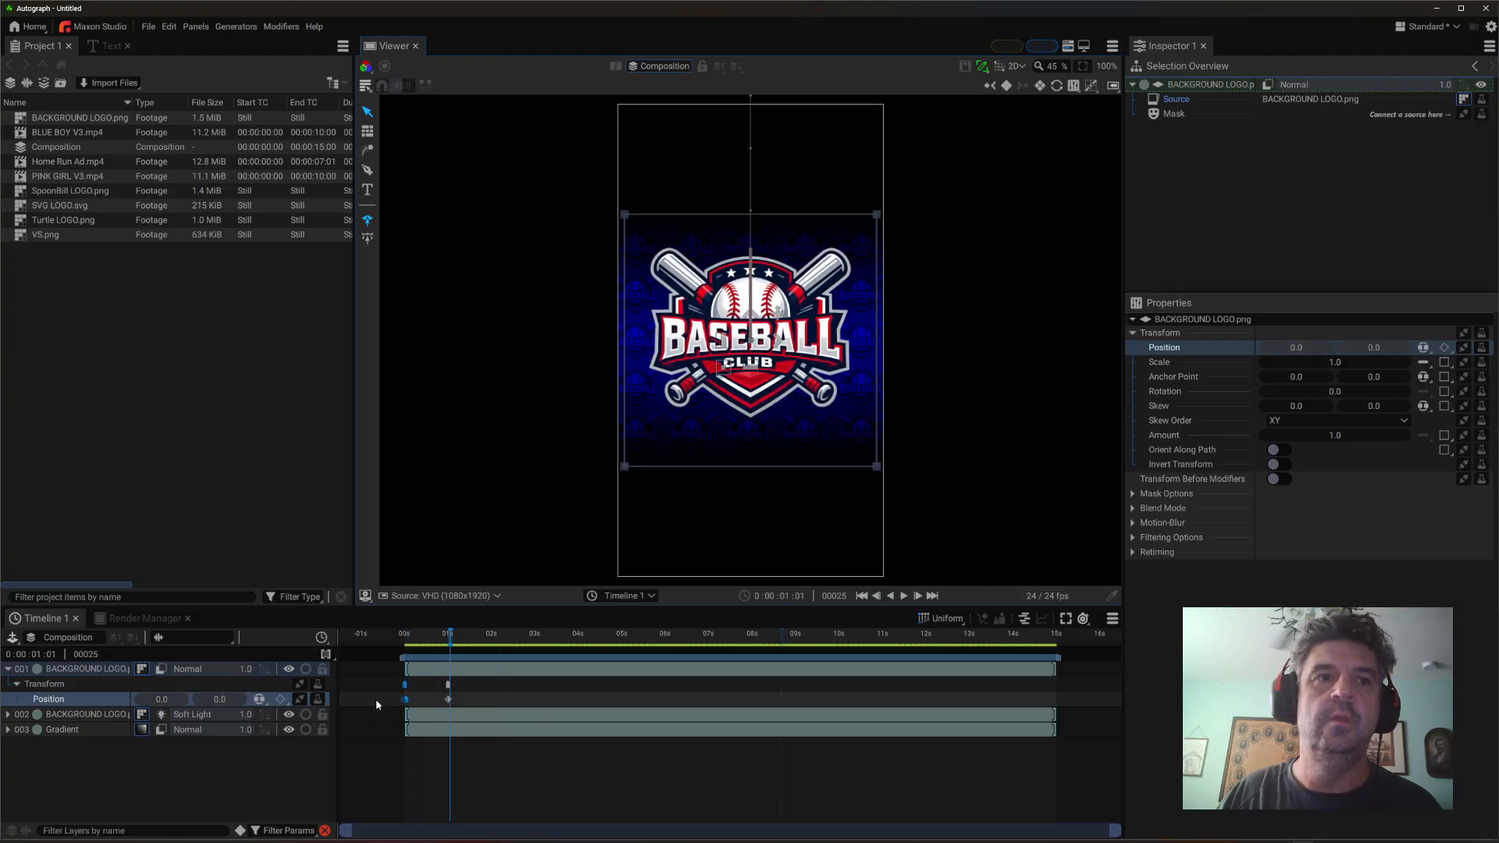
- Examine the large logo's Position bounce in the retime graph, scrub through it, and return to the uniform timeline fitted to the composition
click(1041, 619)
key(f)
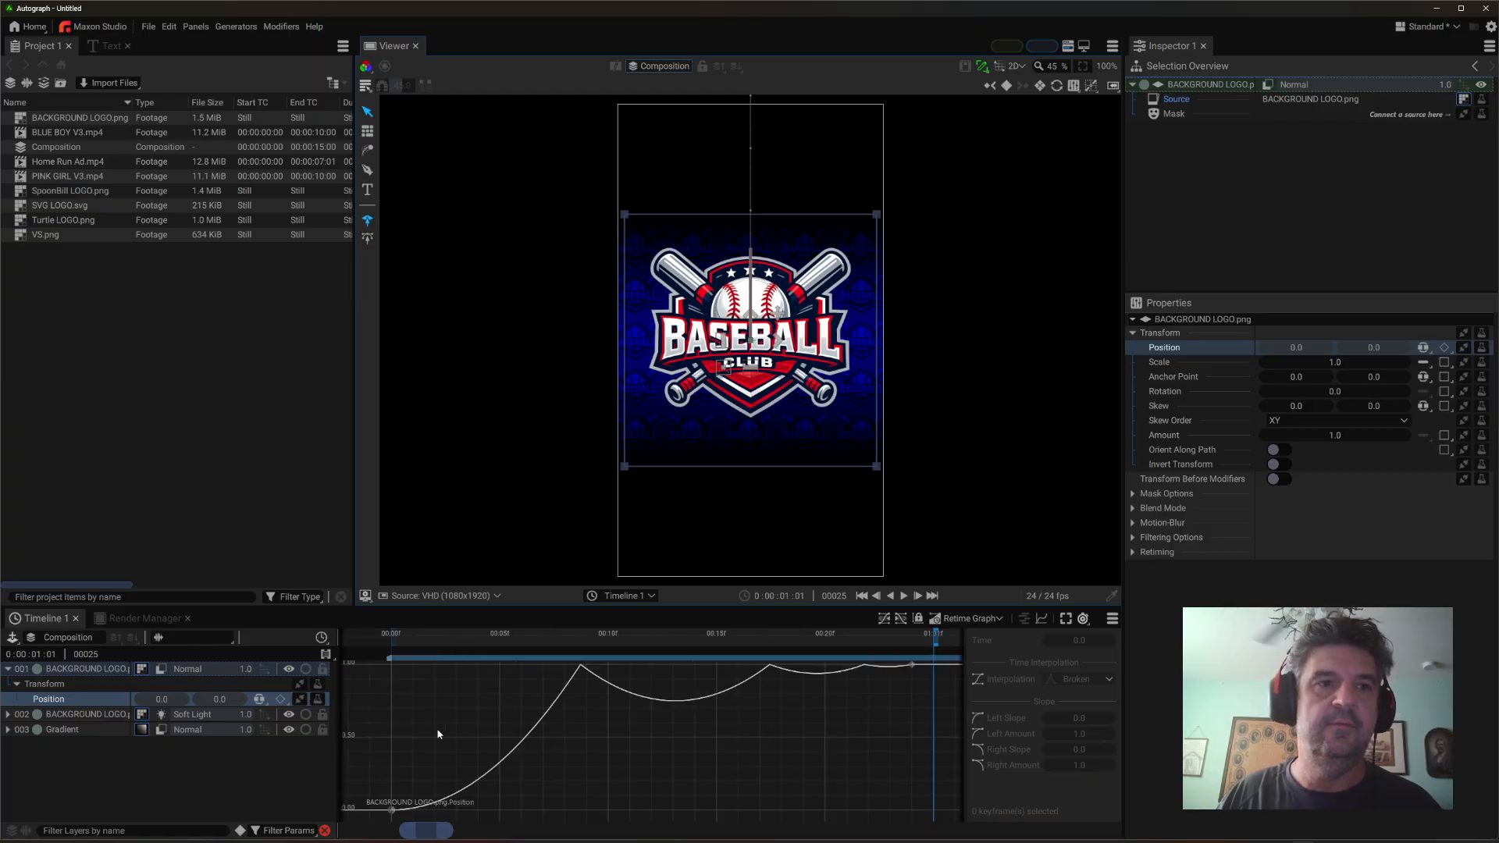
drag(422, 646, 697, 663)
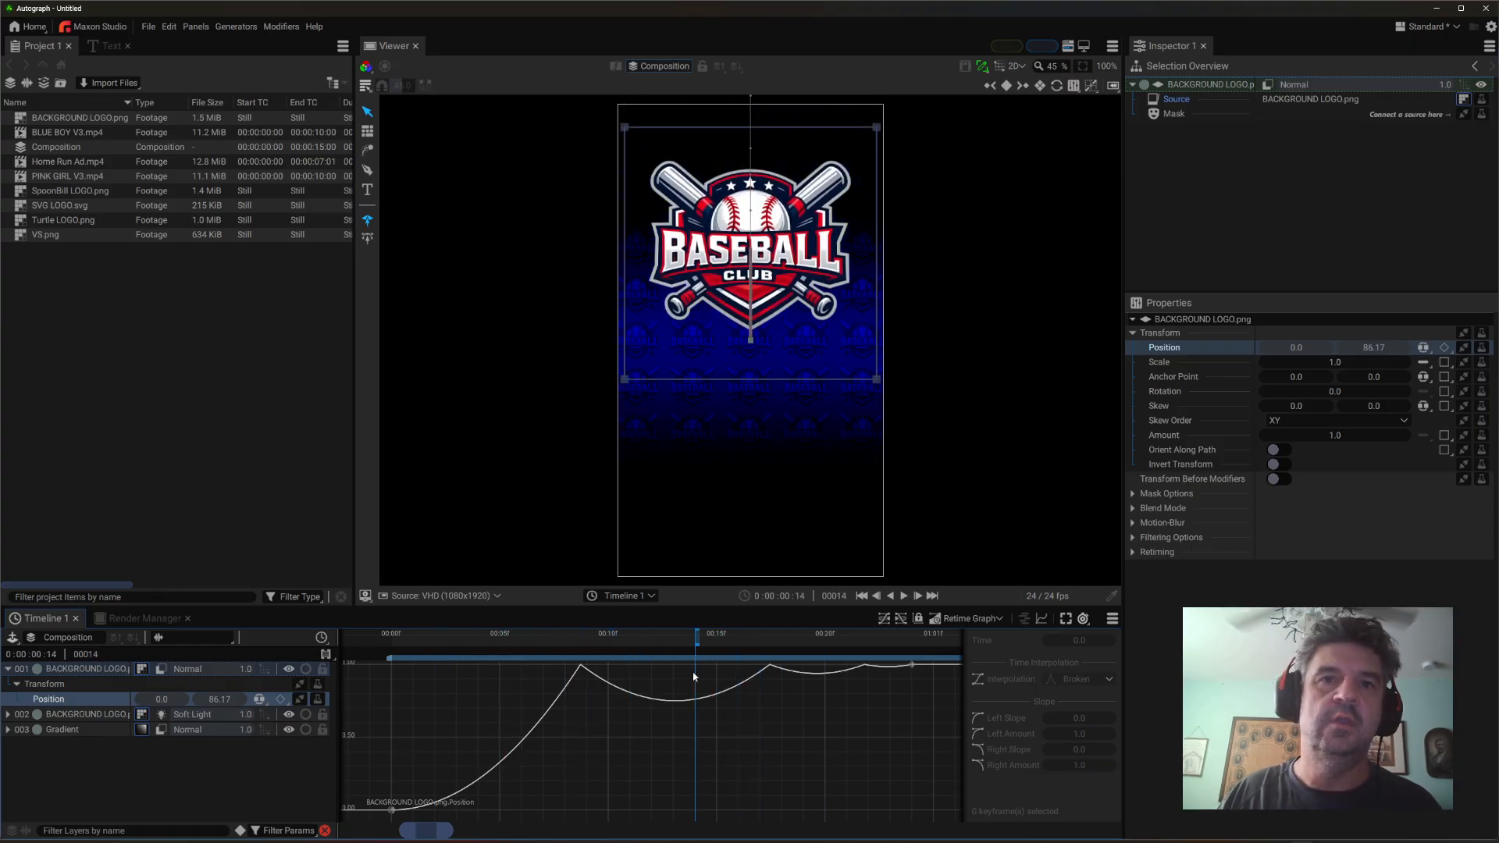
click(1023, 620)
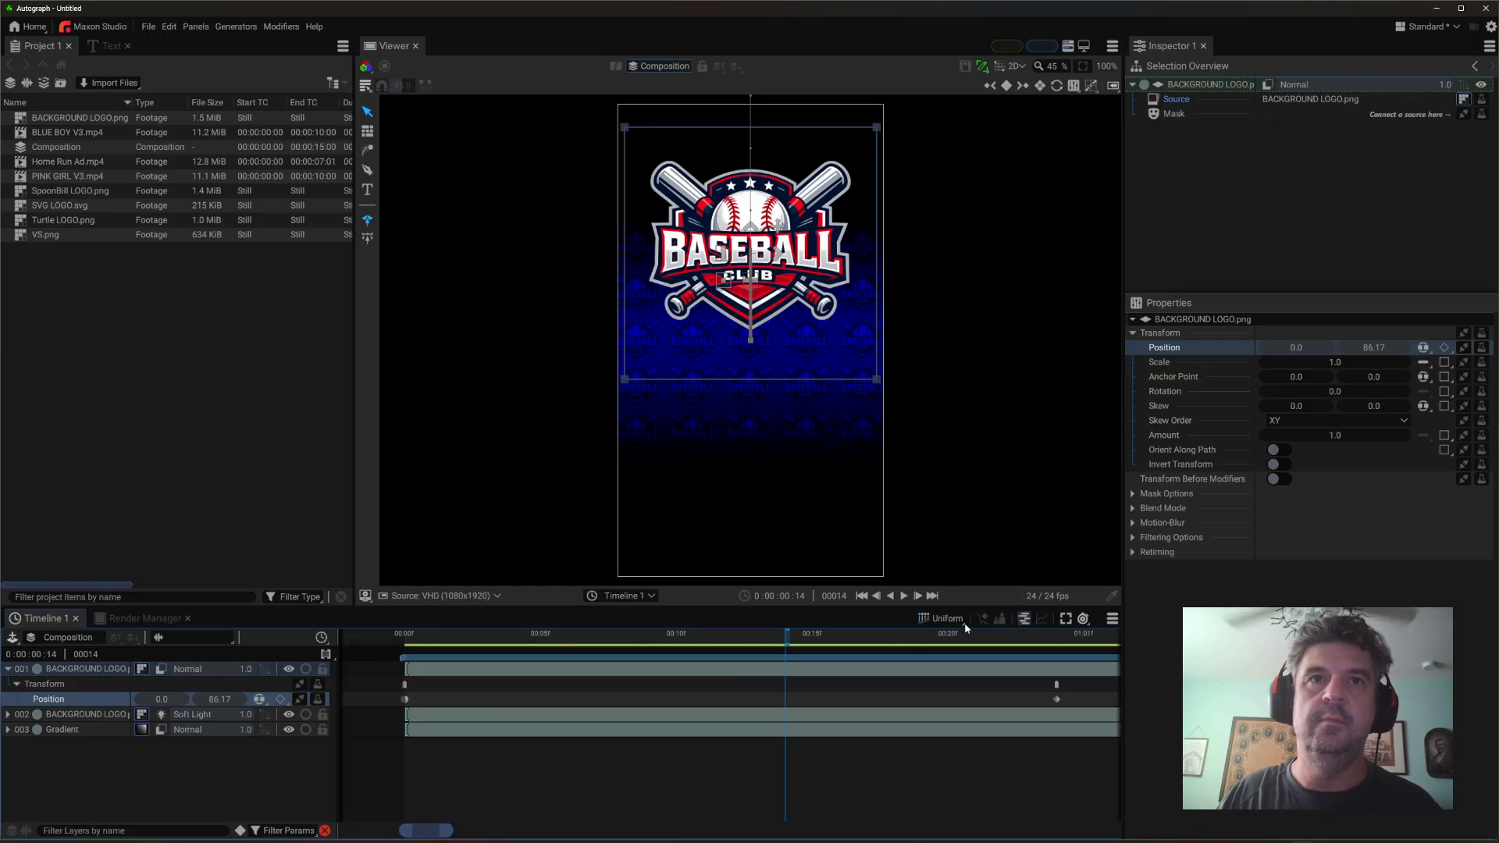
click(679, 640)
key(f)
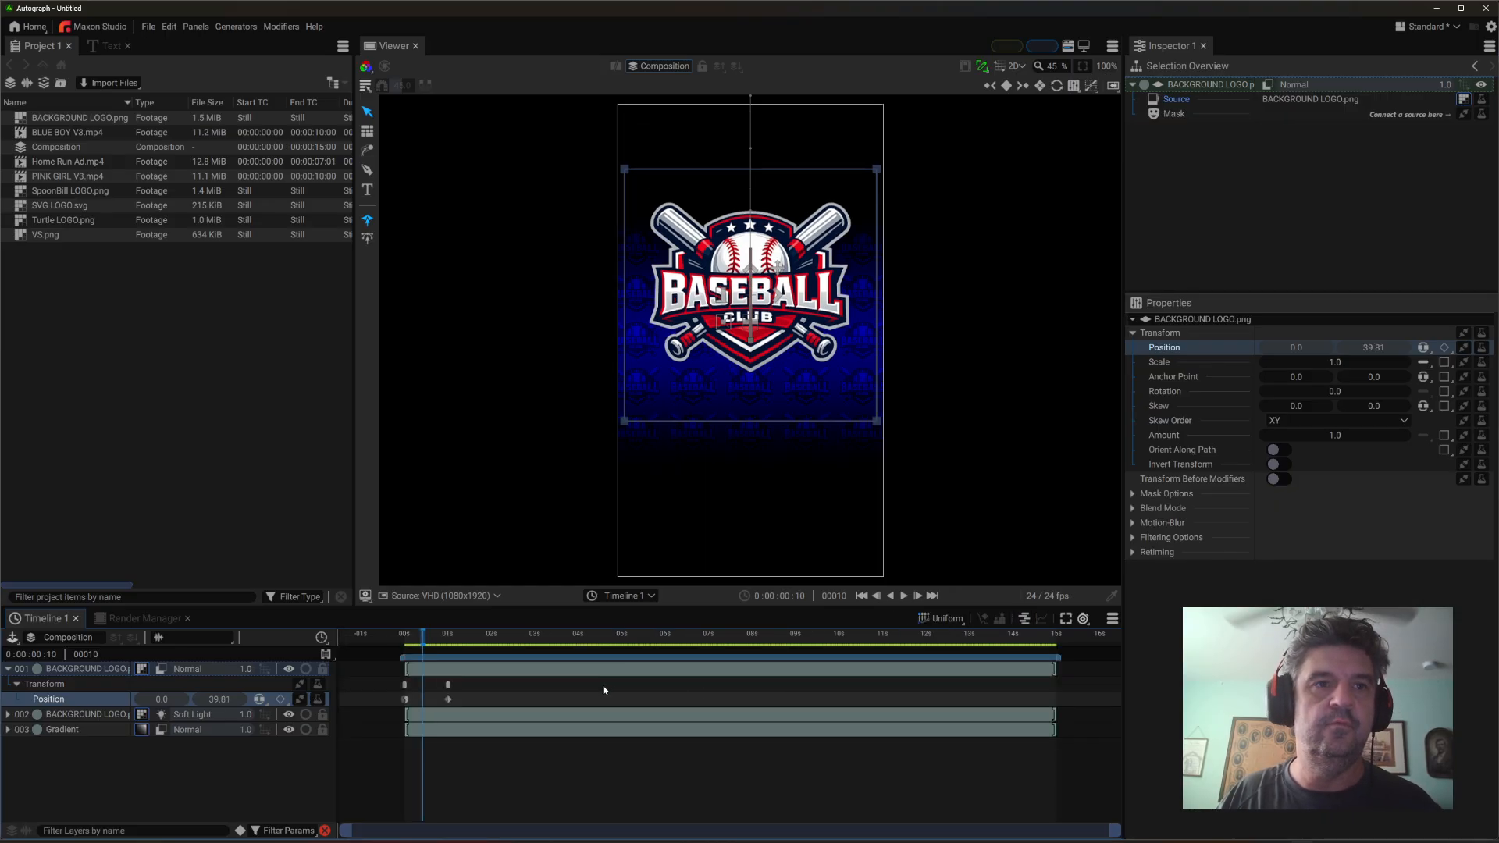
- Add a Scale keyframe of 1.0 to the large logo layer at one second
click(425, 640)
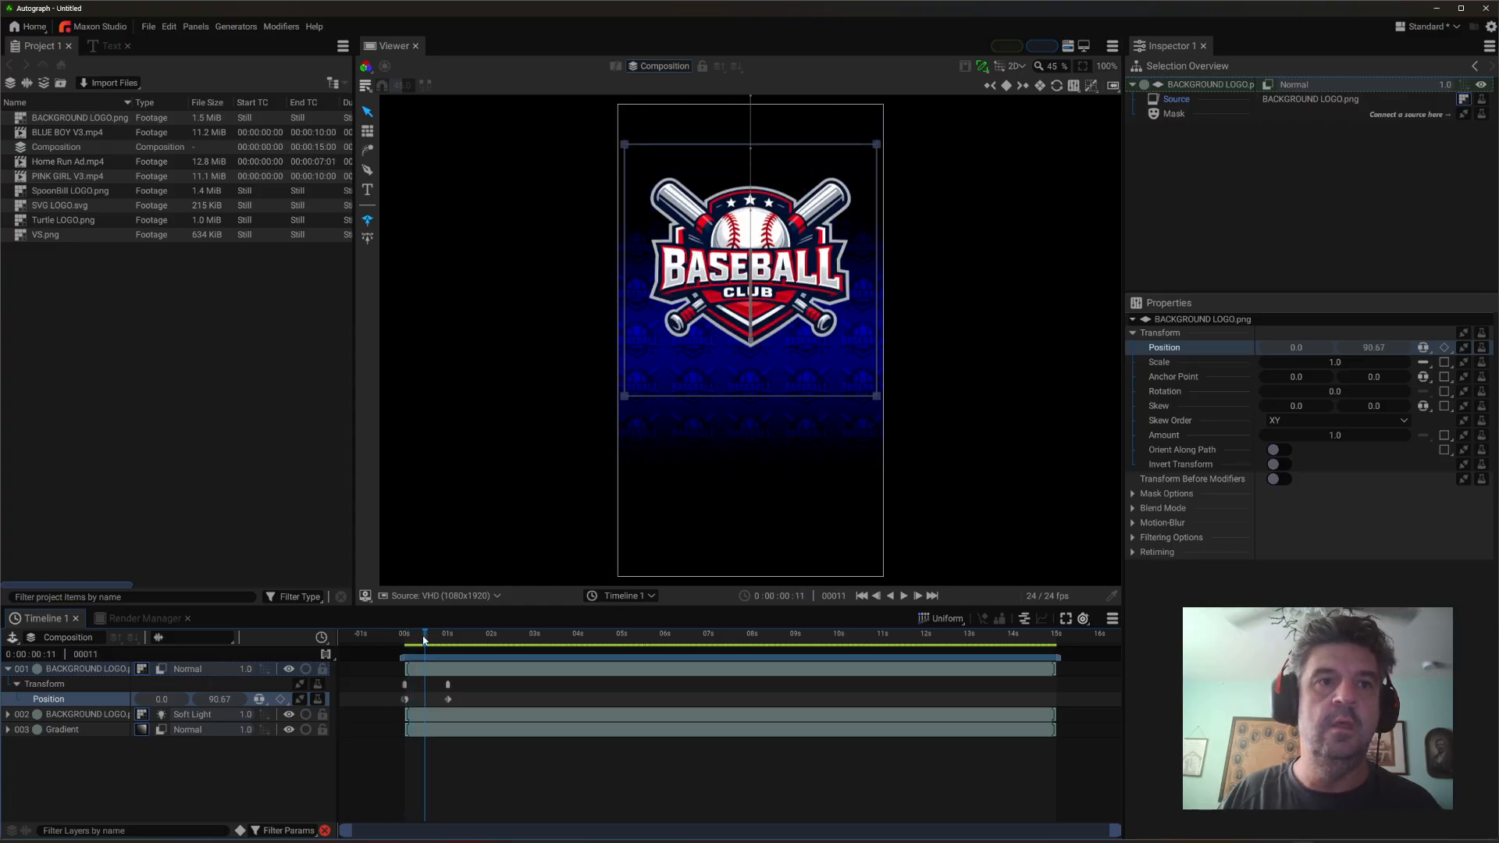
drag(427, 642, 447, 642)
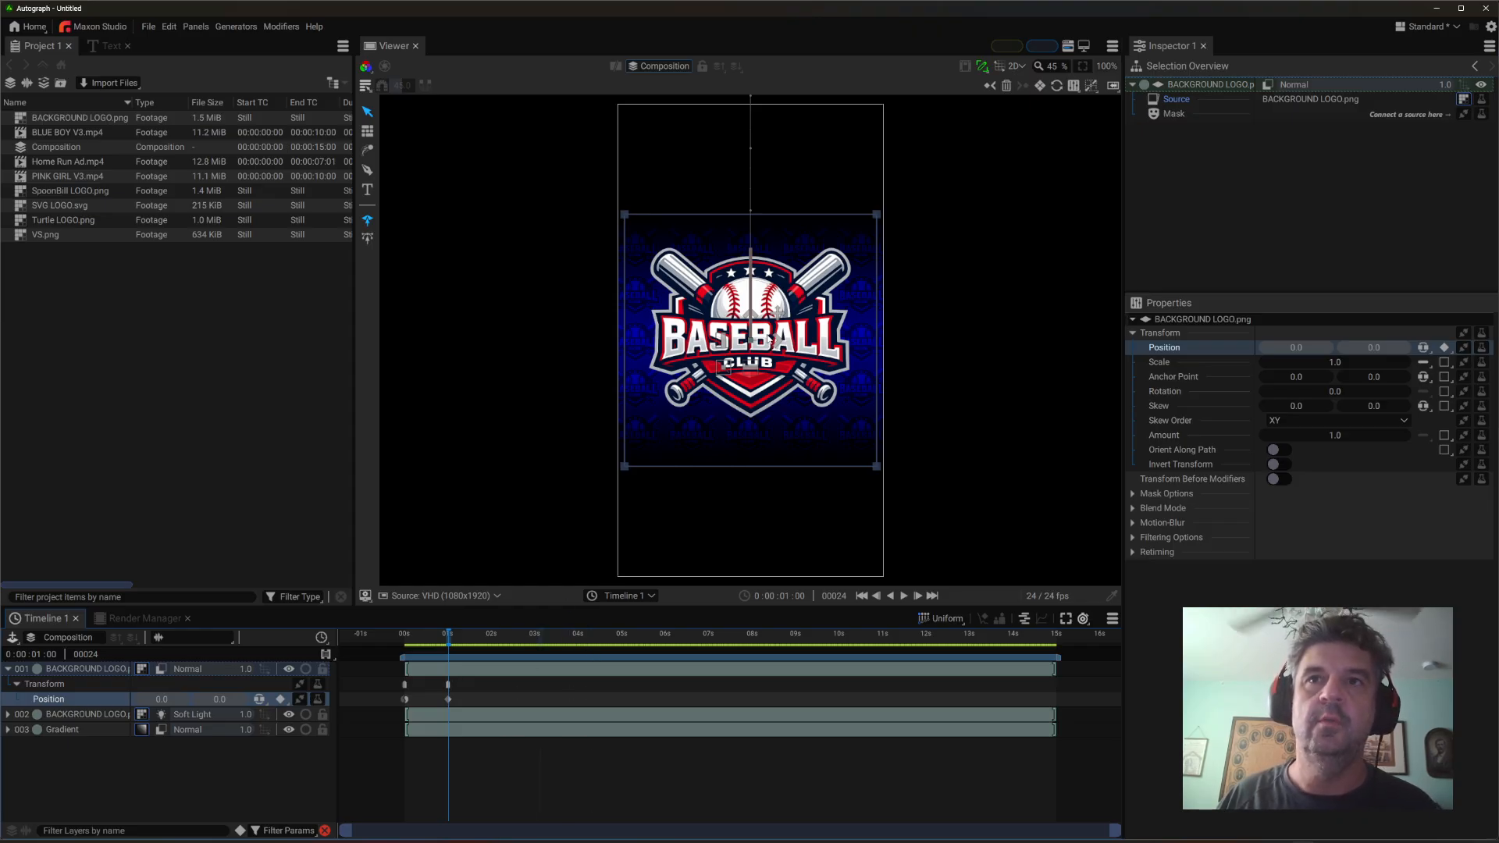
click(1166, 365)
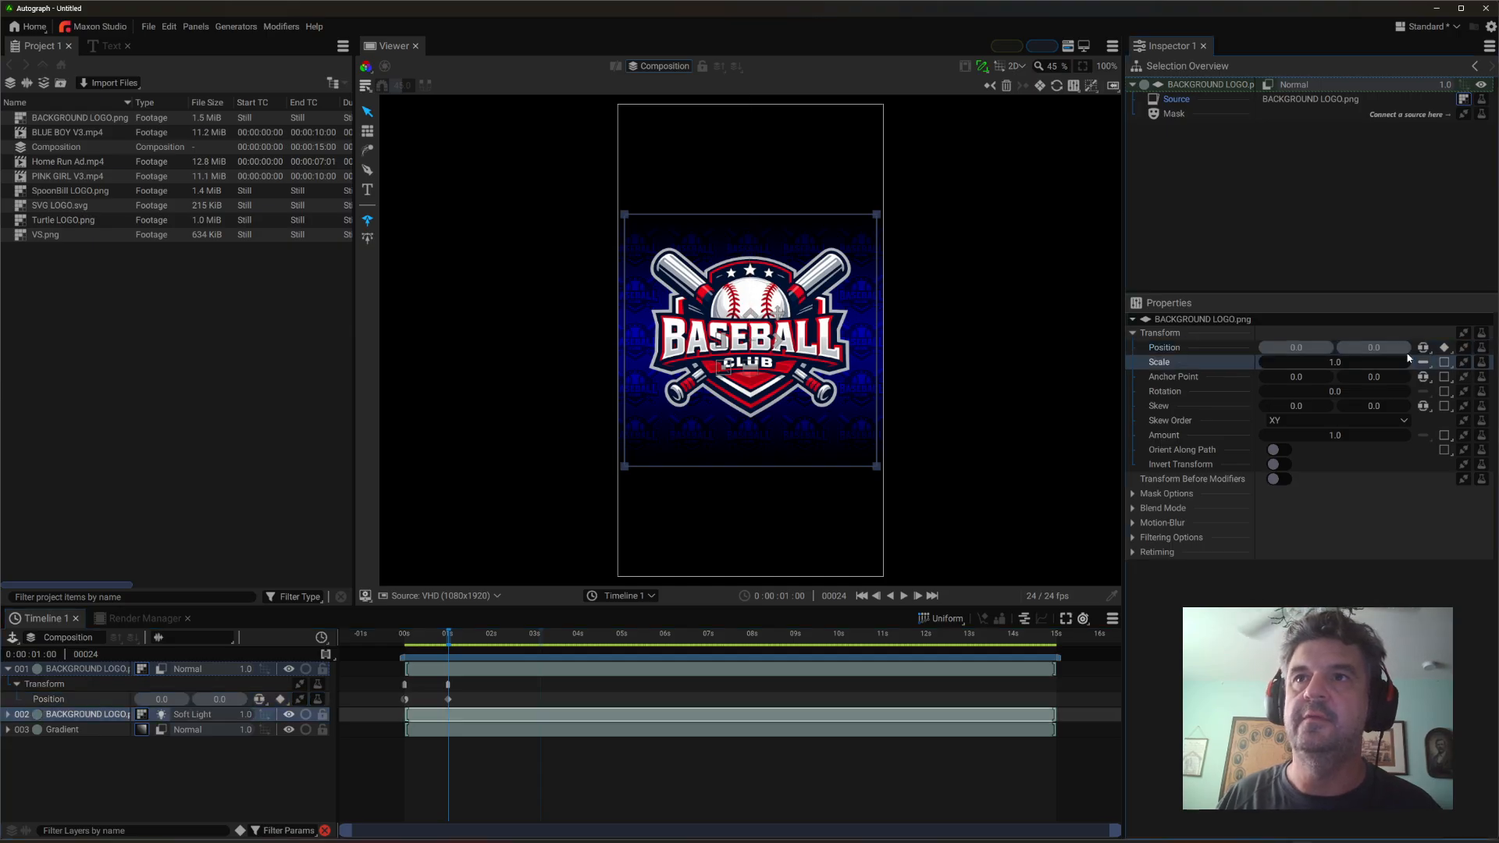
mouse_move(1446, 364)
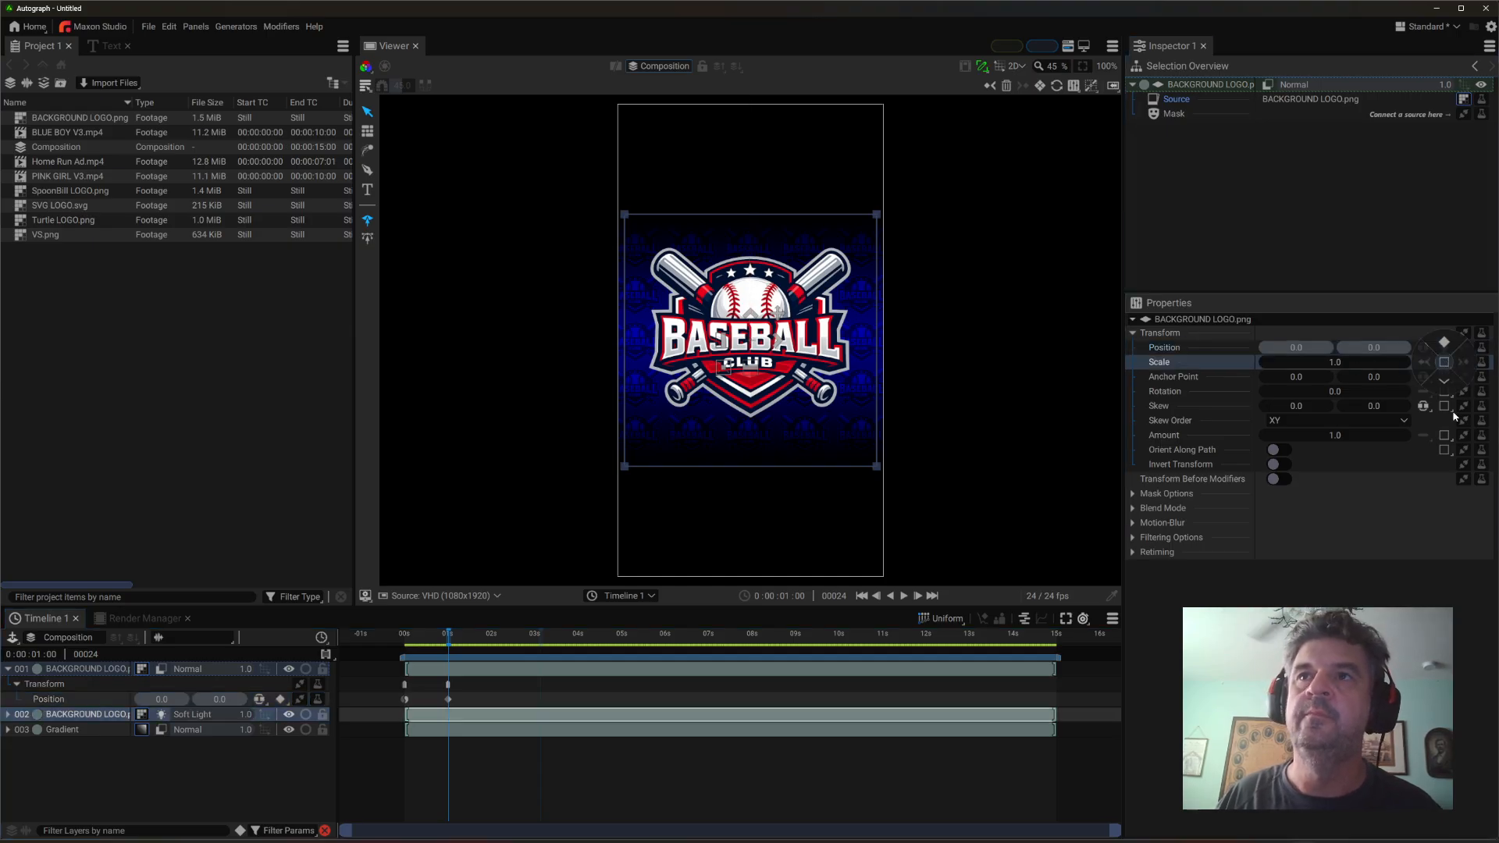
click(1446, 342)
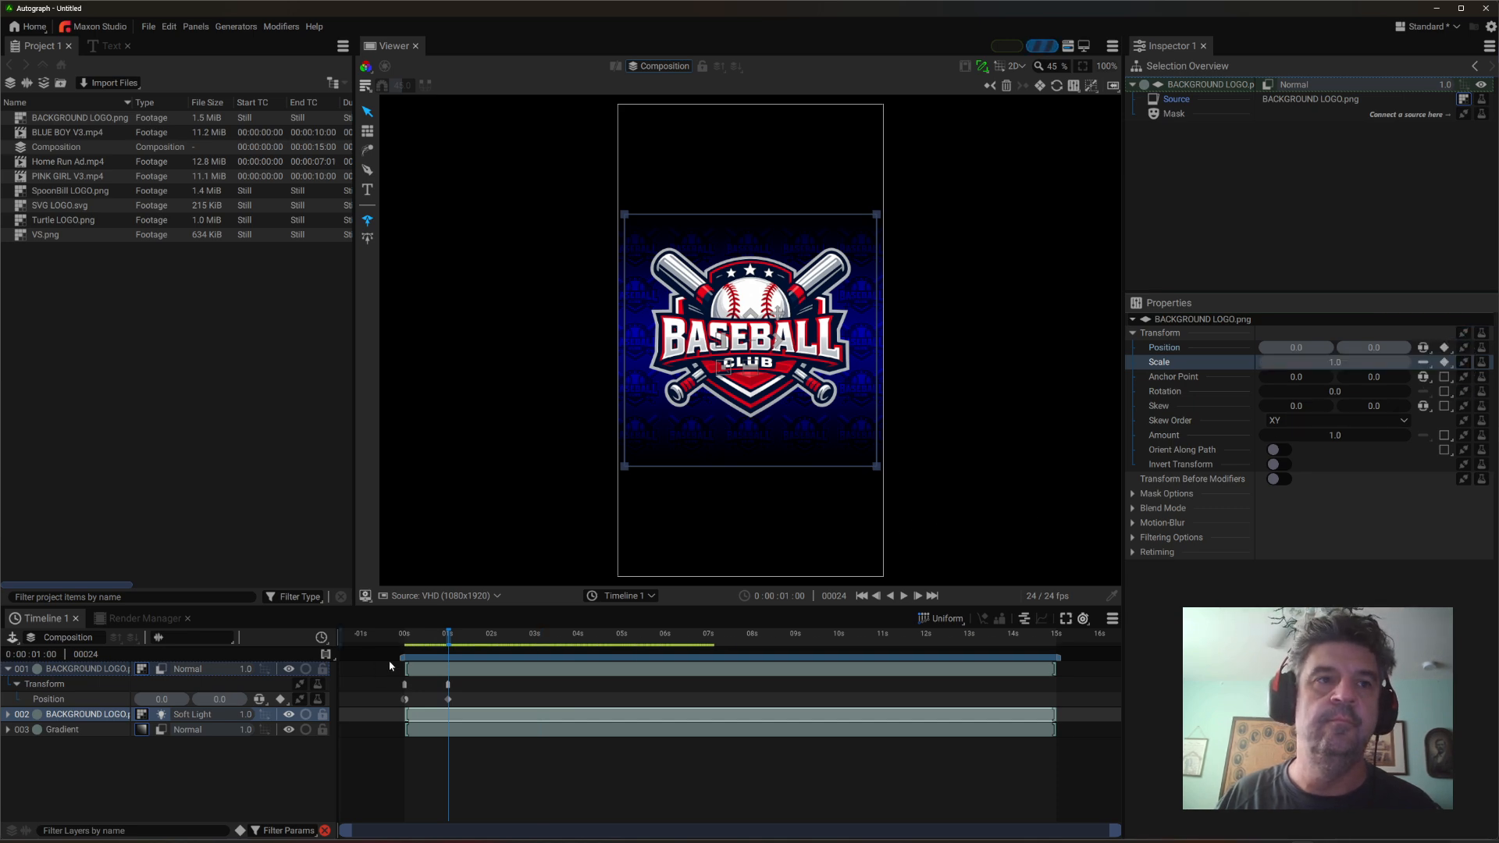
- Reveal the large logo layer's keyframed properties in the timeline and select its Scale property
click(95, 670)
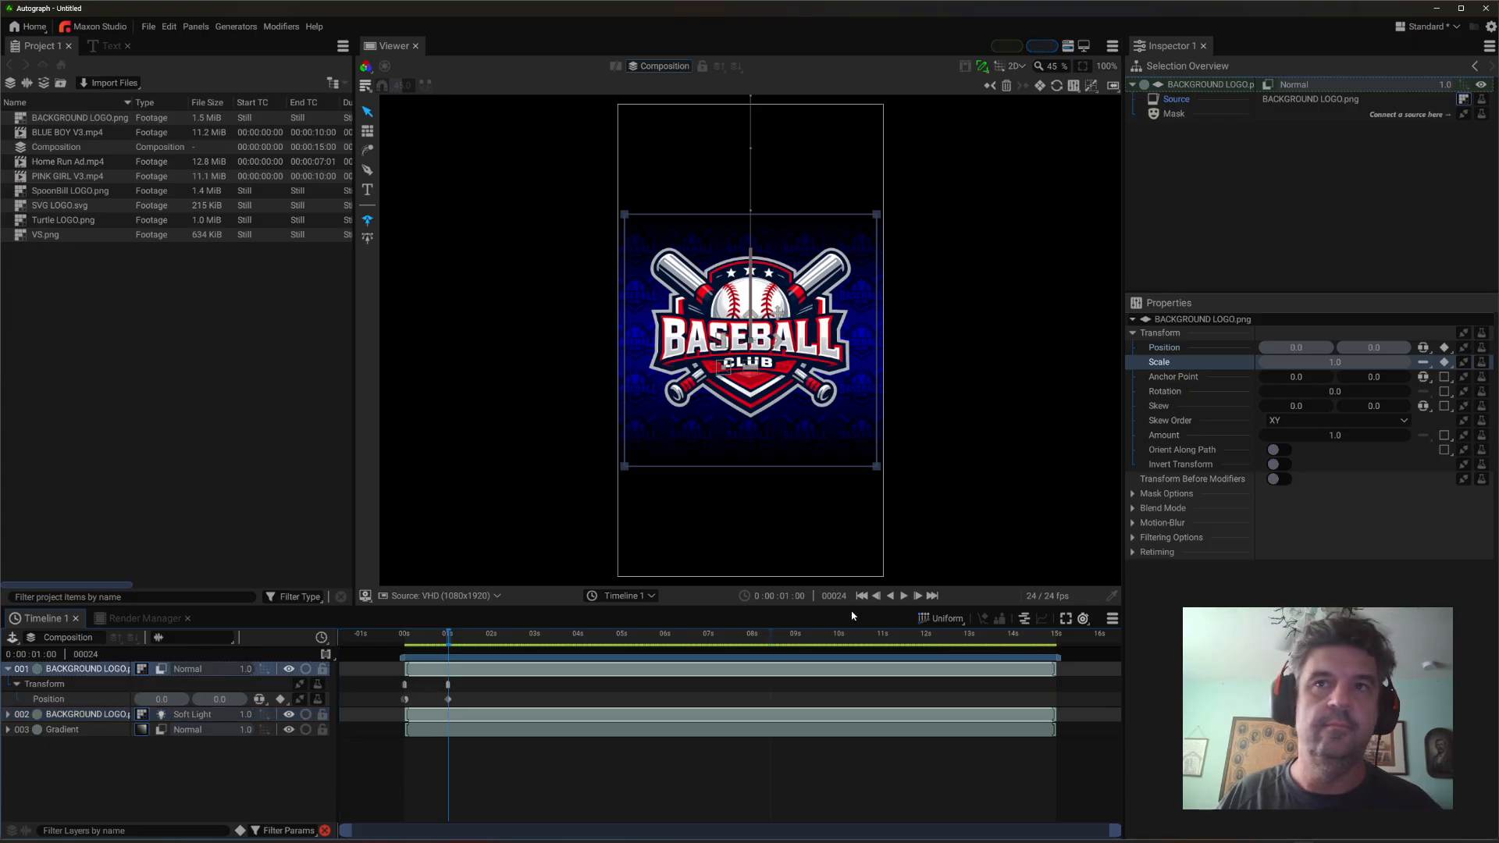
click(79, 685)
click(89, 671)
key(u)
key(u)
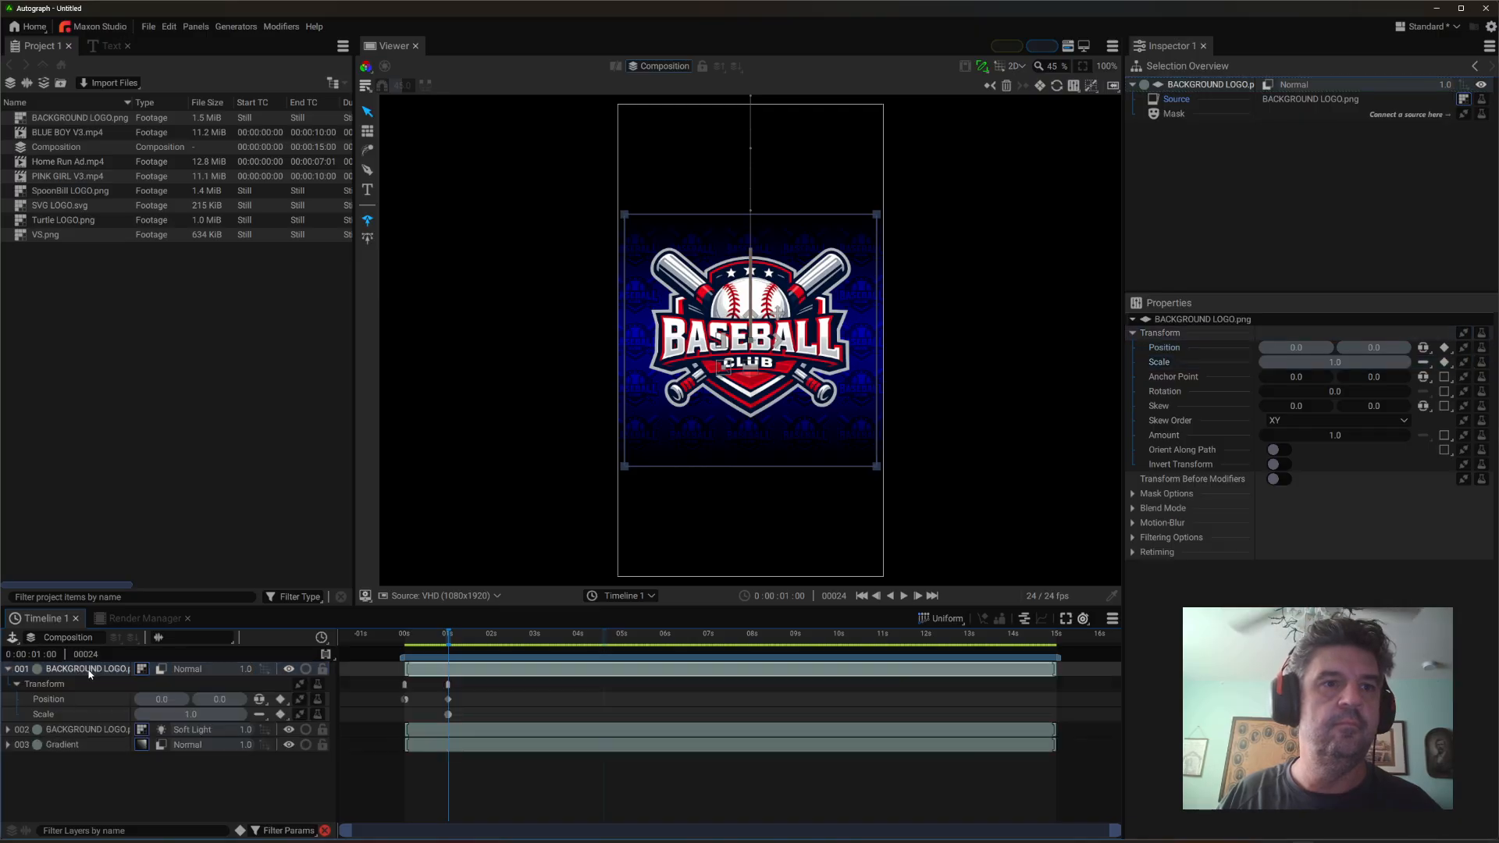
click(69, 717)
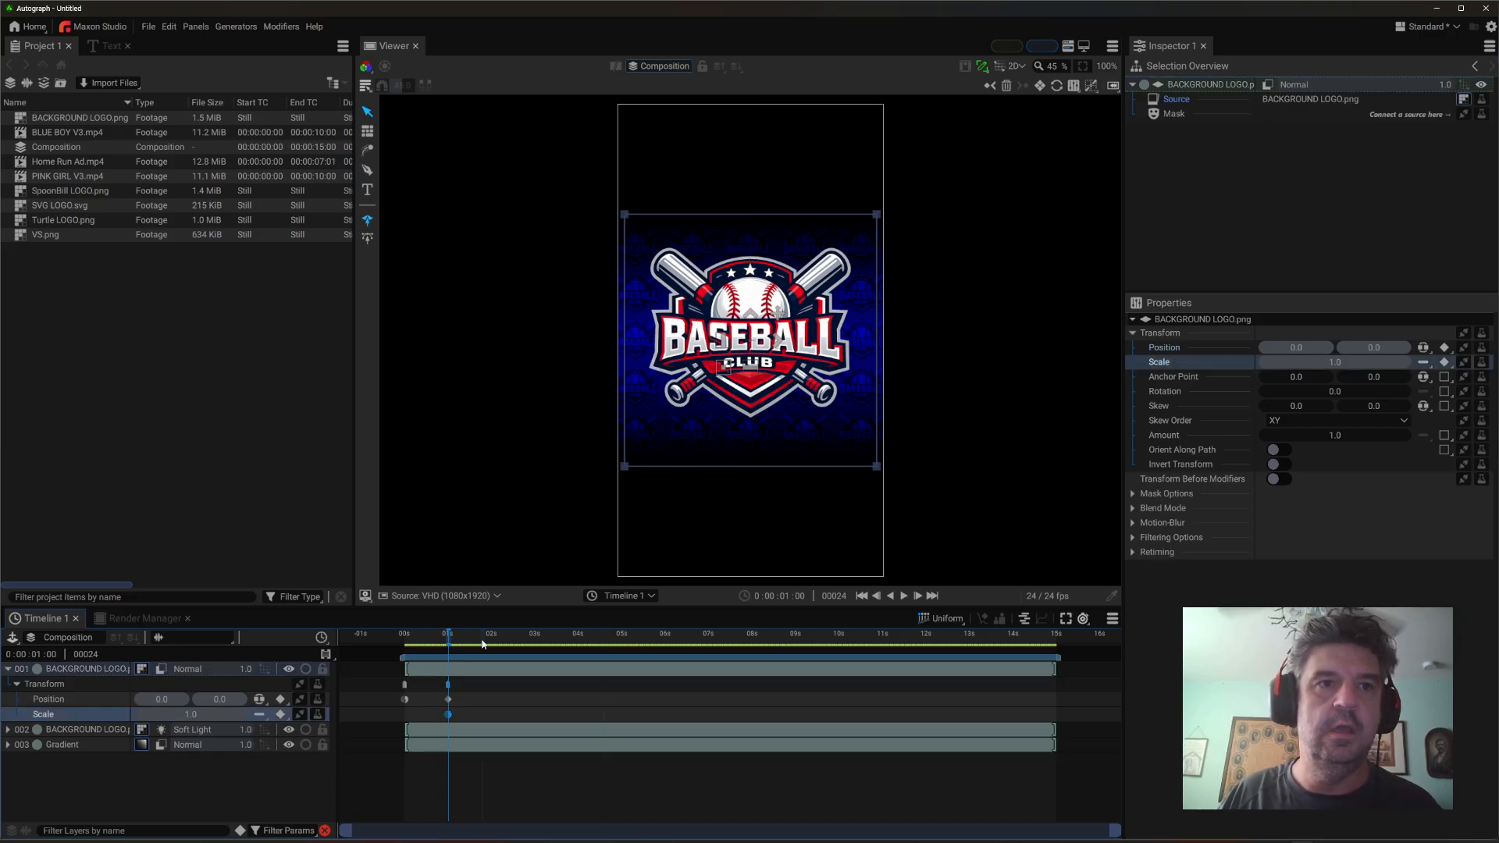
- At frame 47, keyframe the large logo's Scale at 4.9 and return to its one-second Scale keyframe
drag(482, 634, 491, 634)
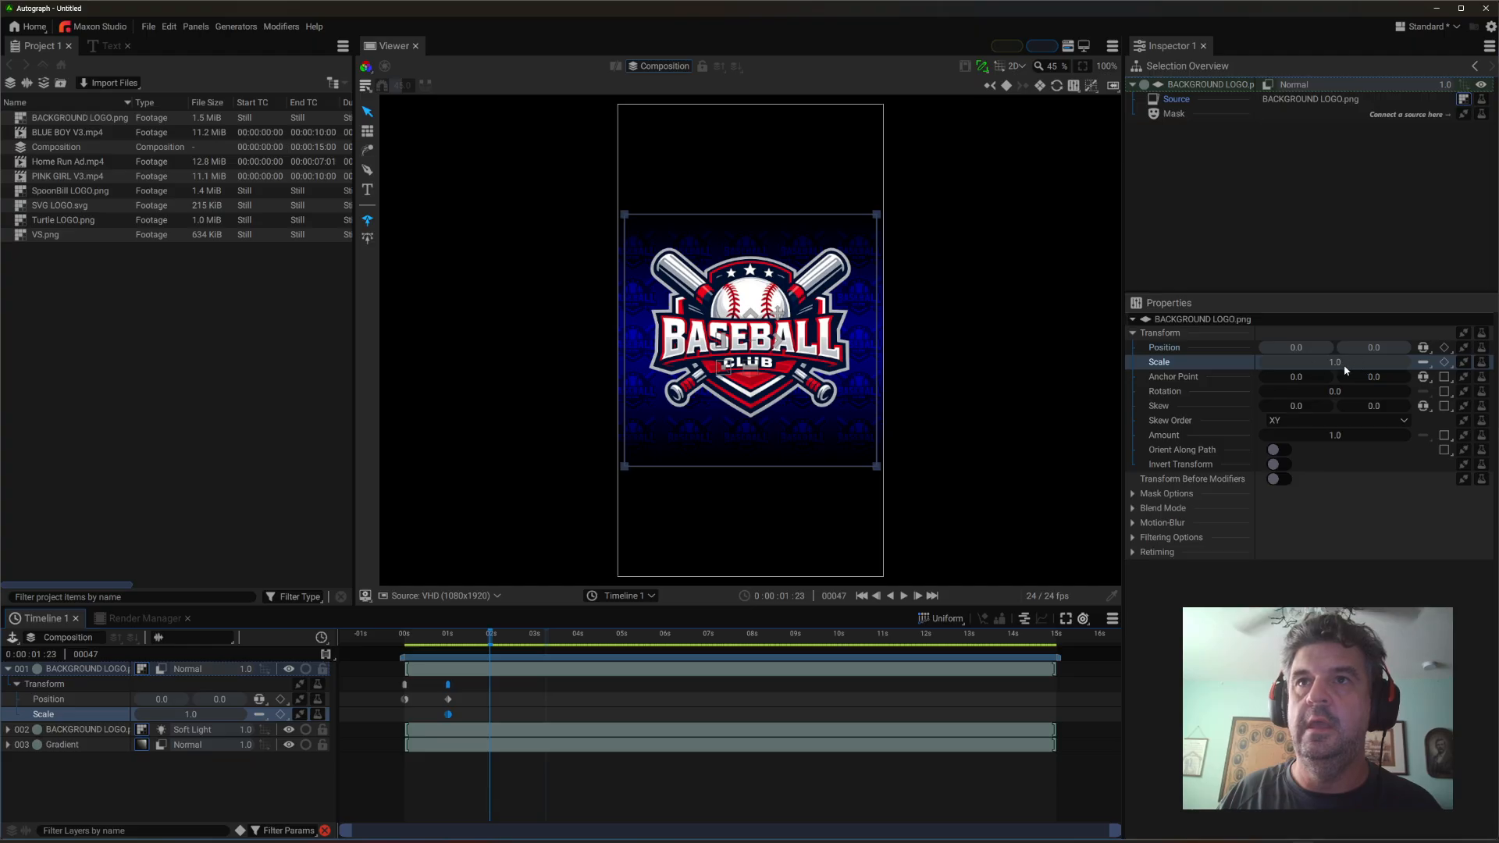
drag(1345, 370, 1278, 422)
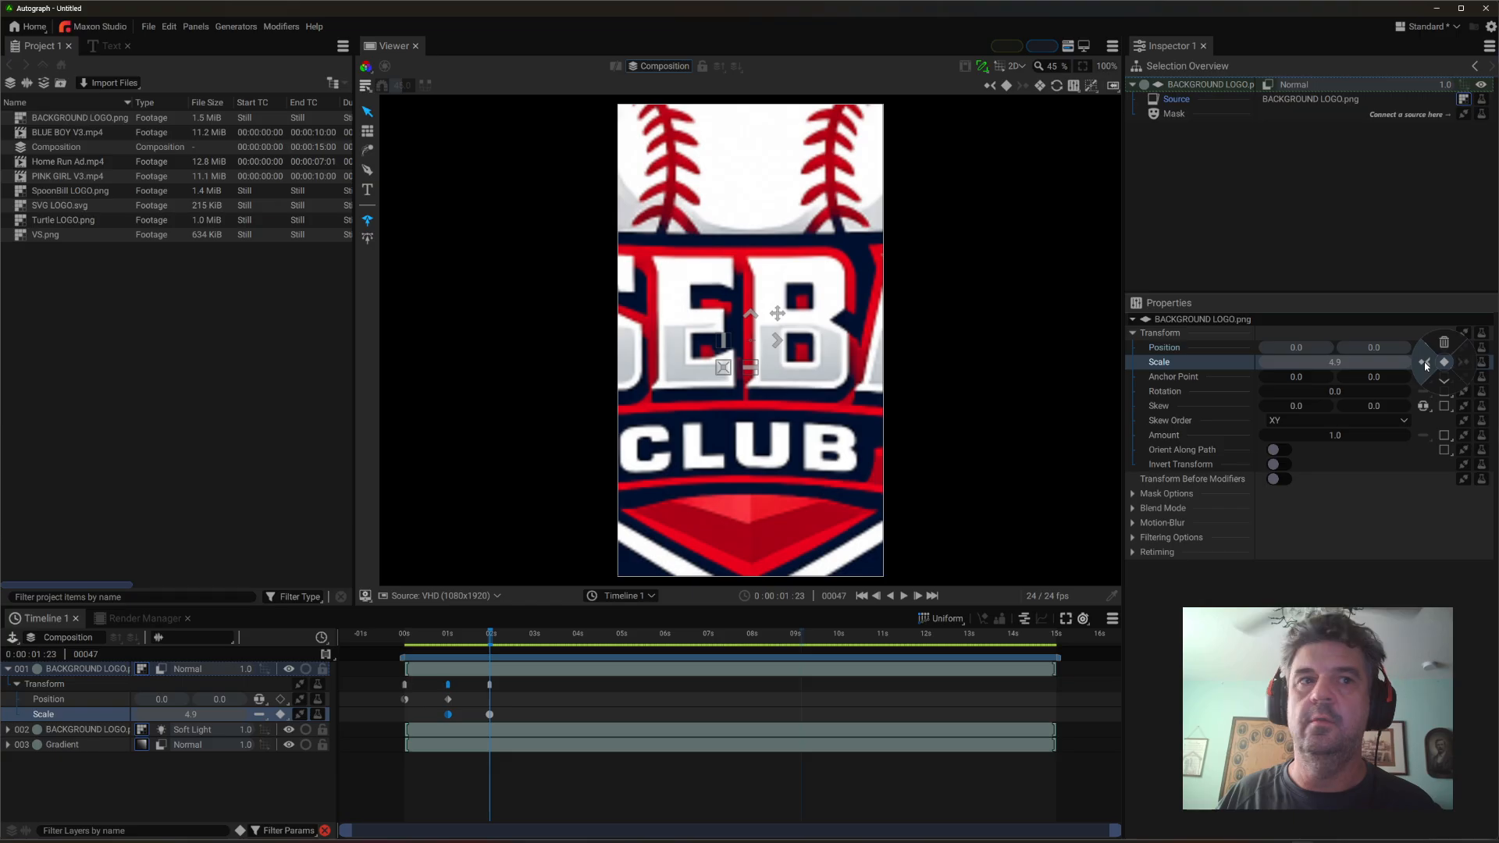
click(1425, 364)
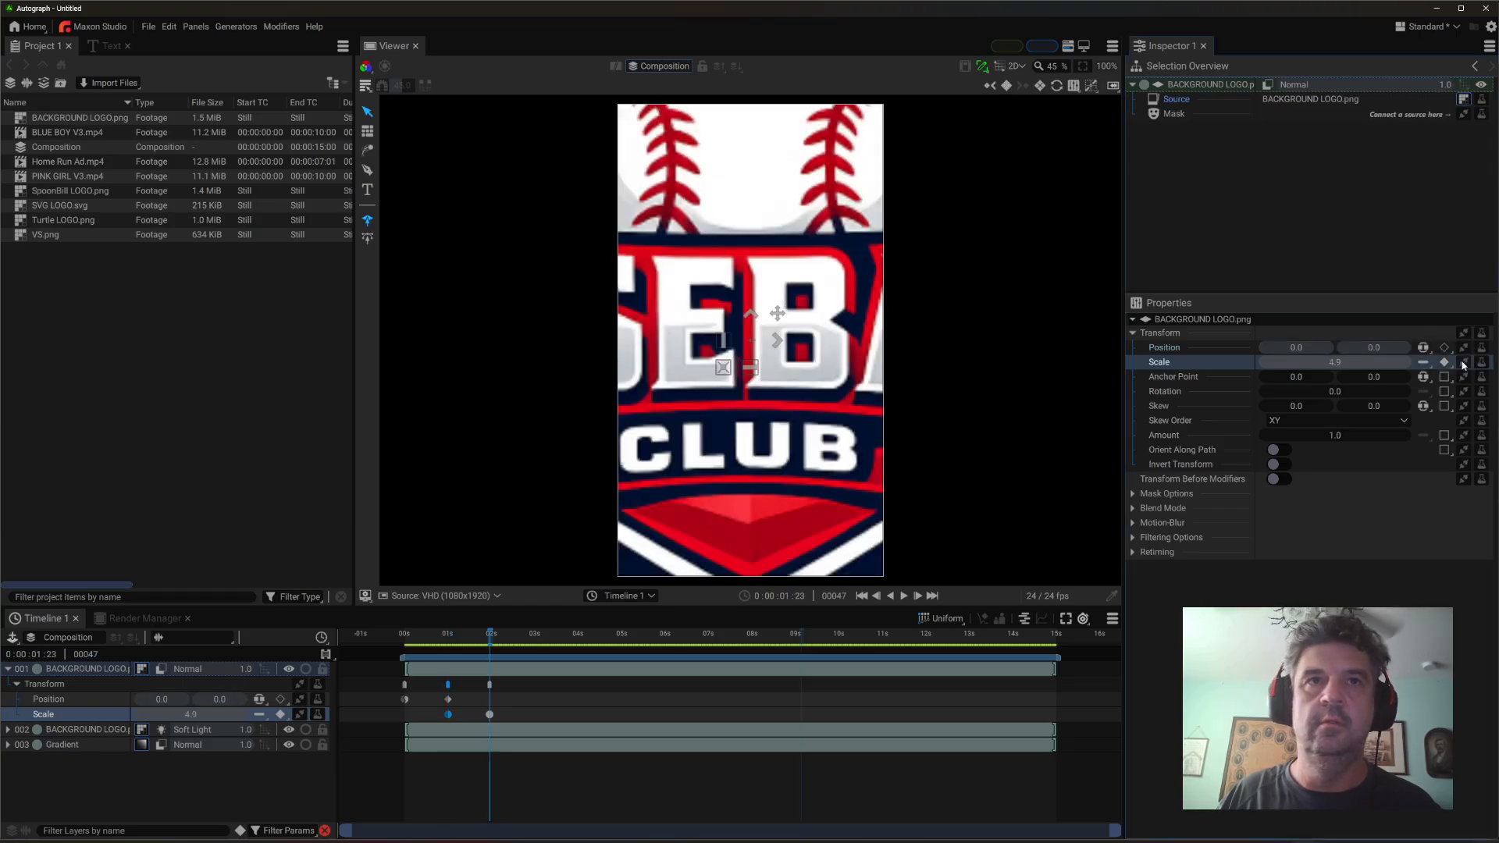
click(1462, 365)
click(1425, 363)
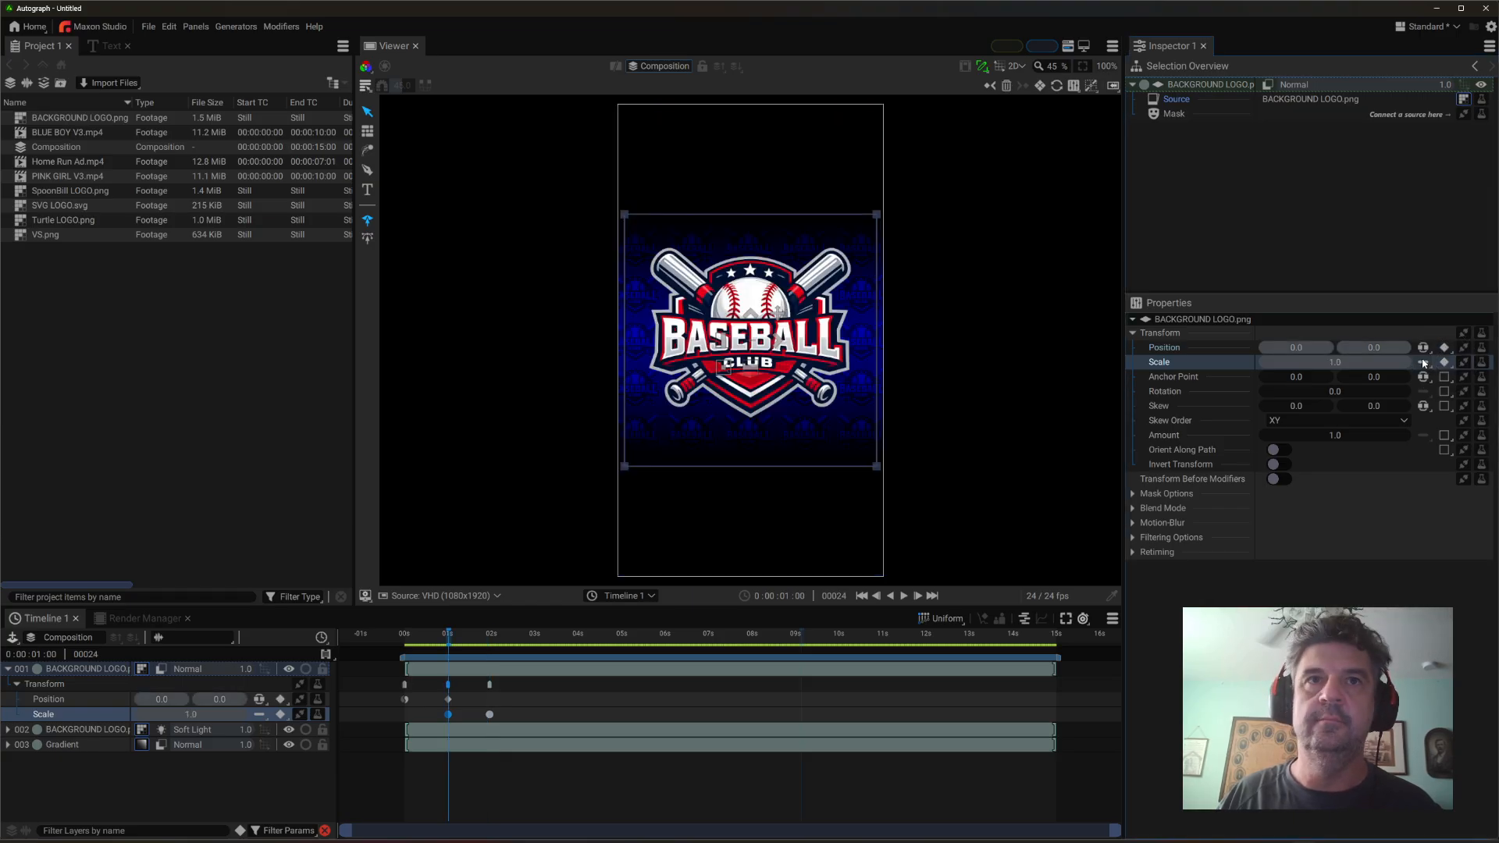
- Play the animation from the start to preview the logo scaling up, and scrub back to about one second
click(399, 641)
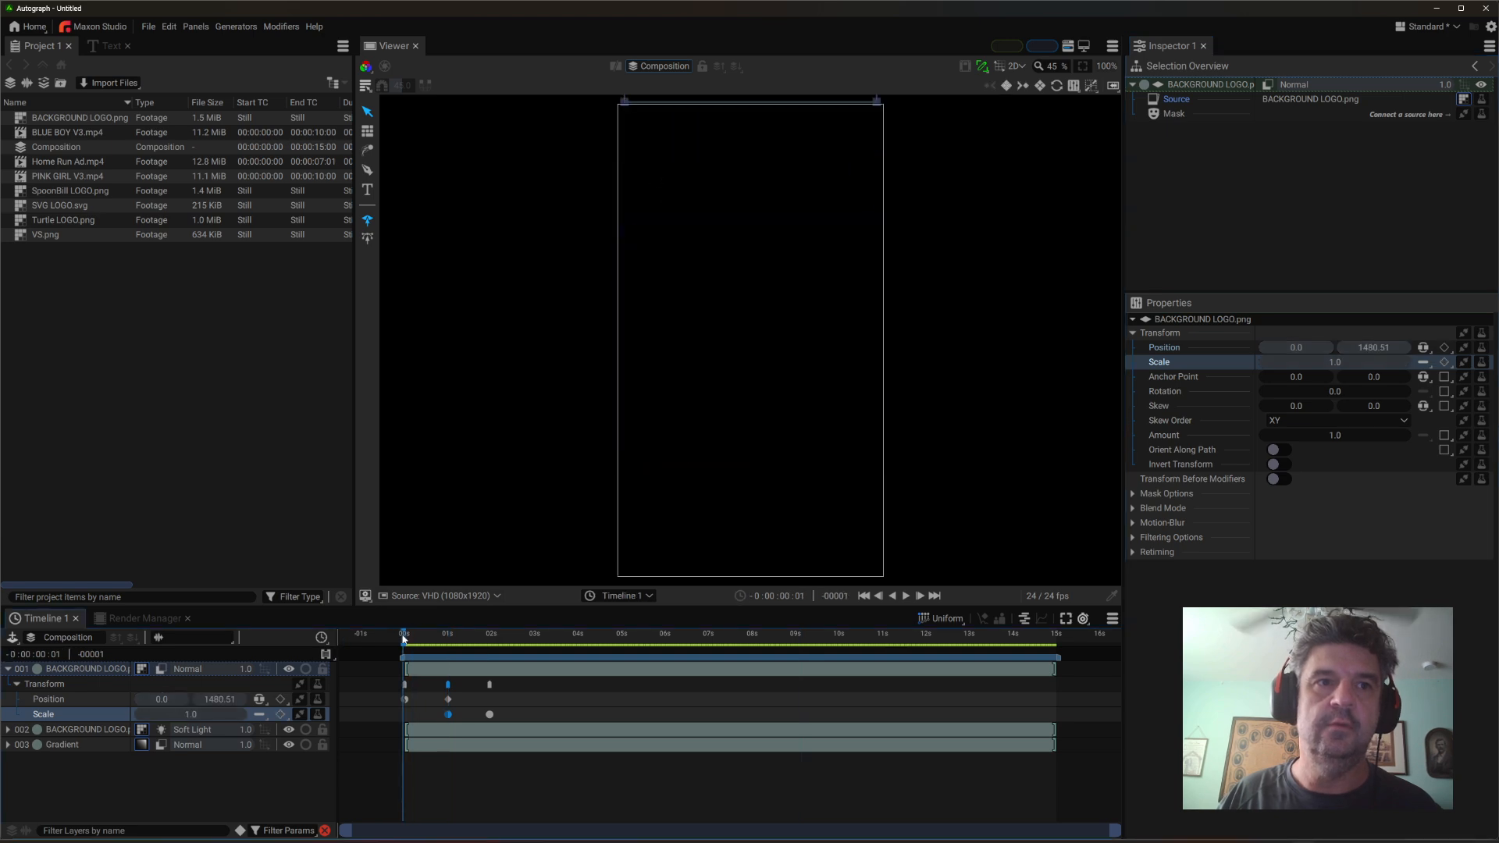
key(space)
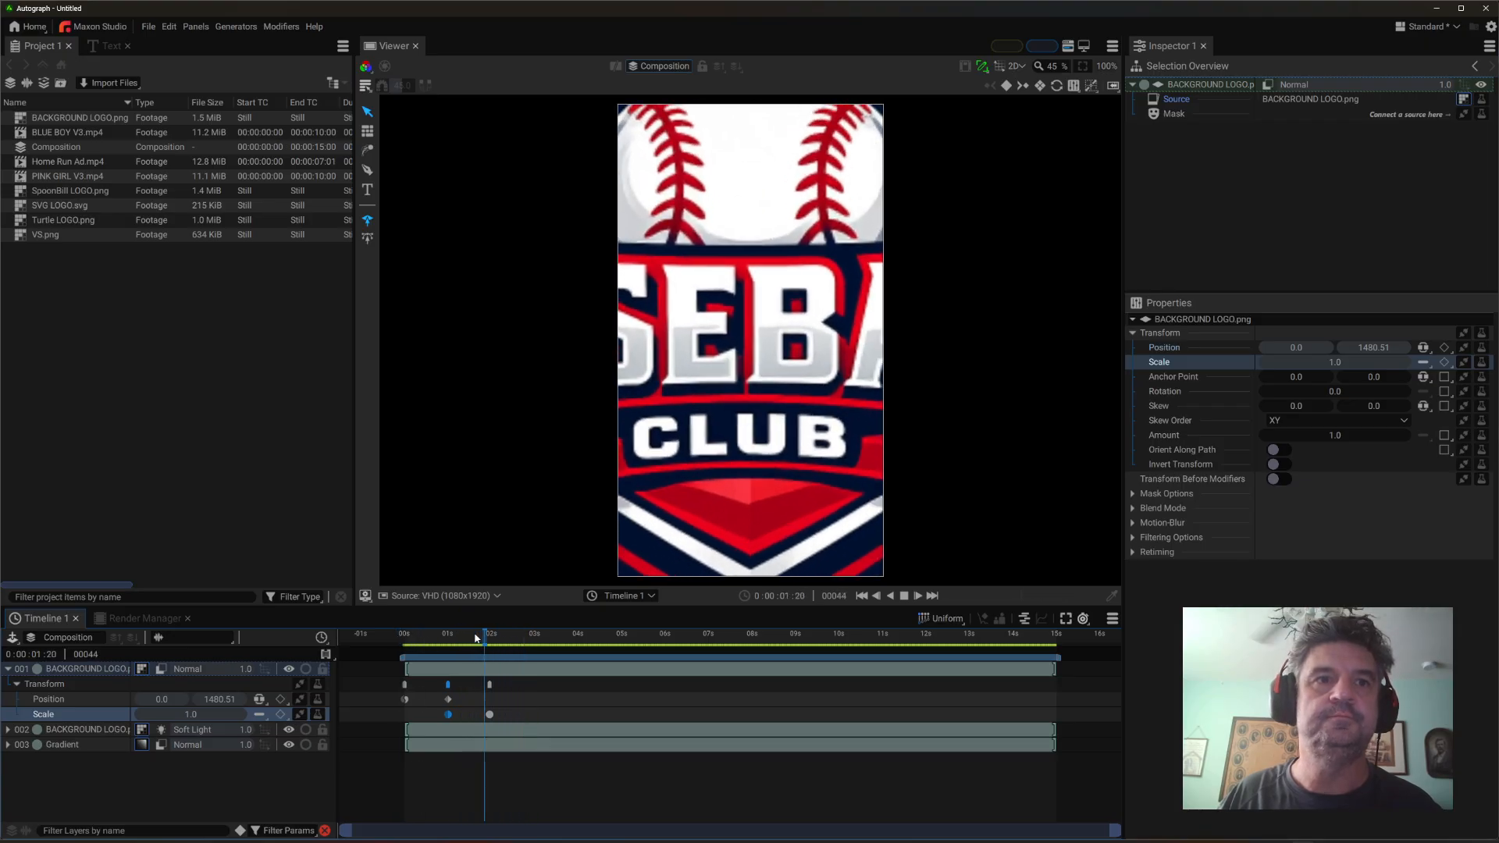
mouse_move(472, 639)
mouse_down()
mouse_move(490, 644)
mouse_move(448, 646)
mouse_up()
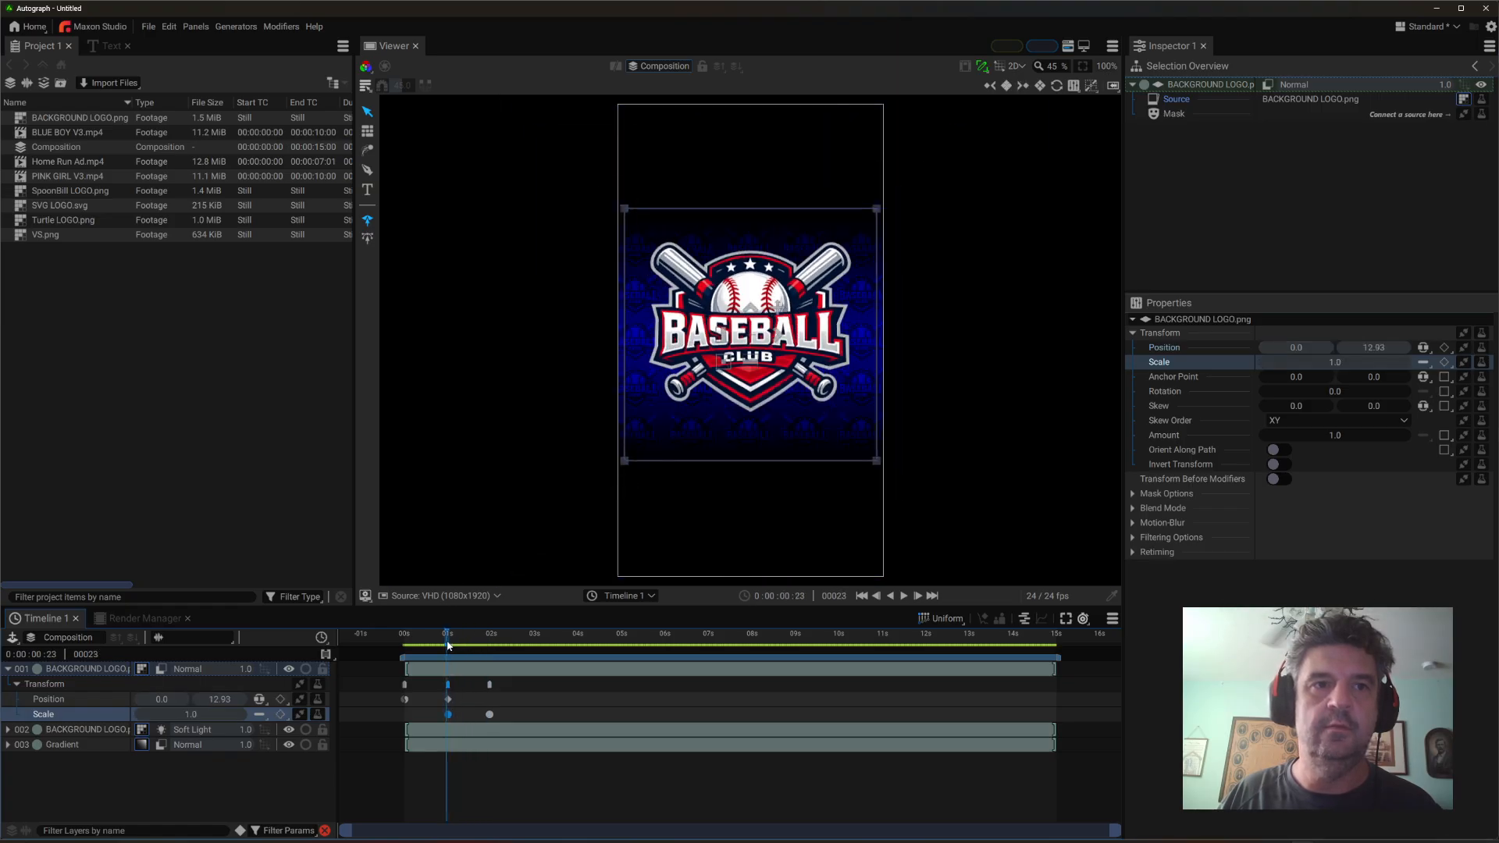
- Add a Rotation keyframe of 0 to the large logo layer at one second and select it in the timeline
click(1460, 362)
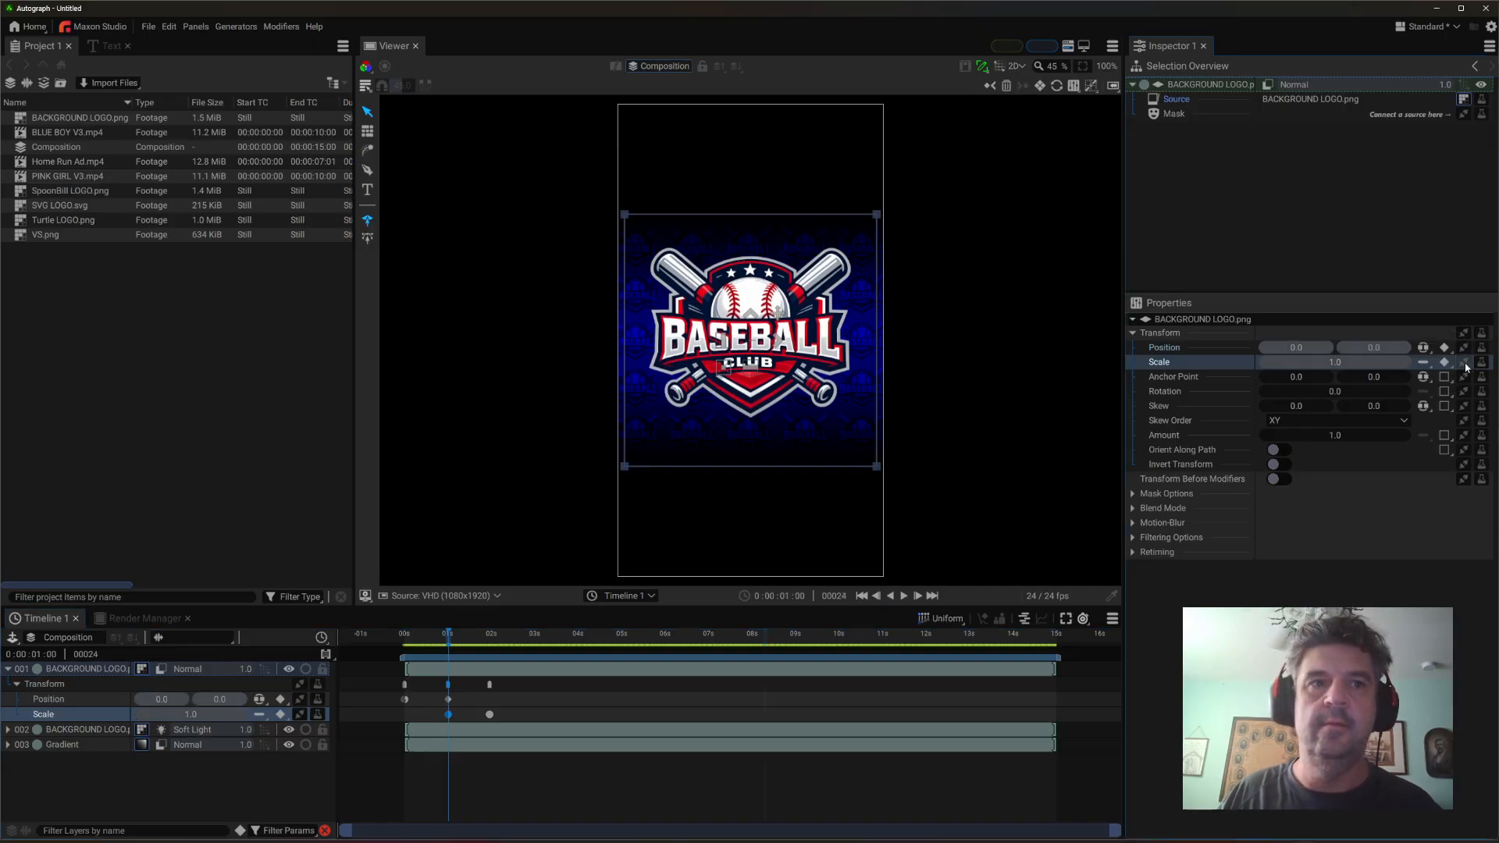
click(1464, 364)
click(1168, 689)
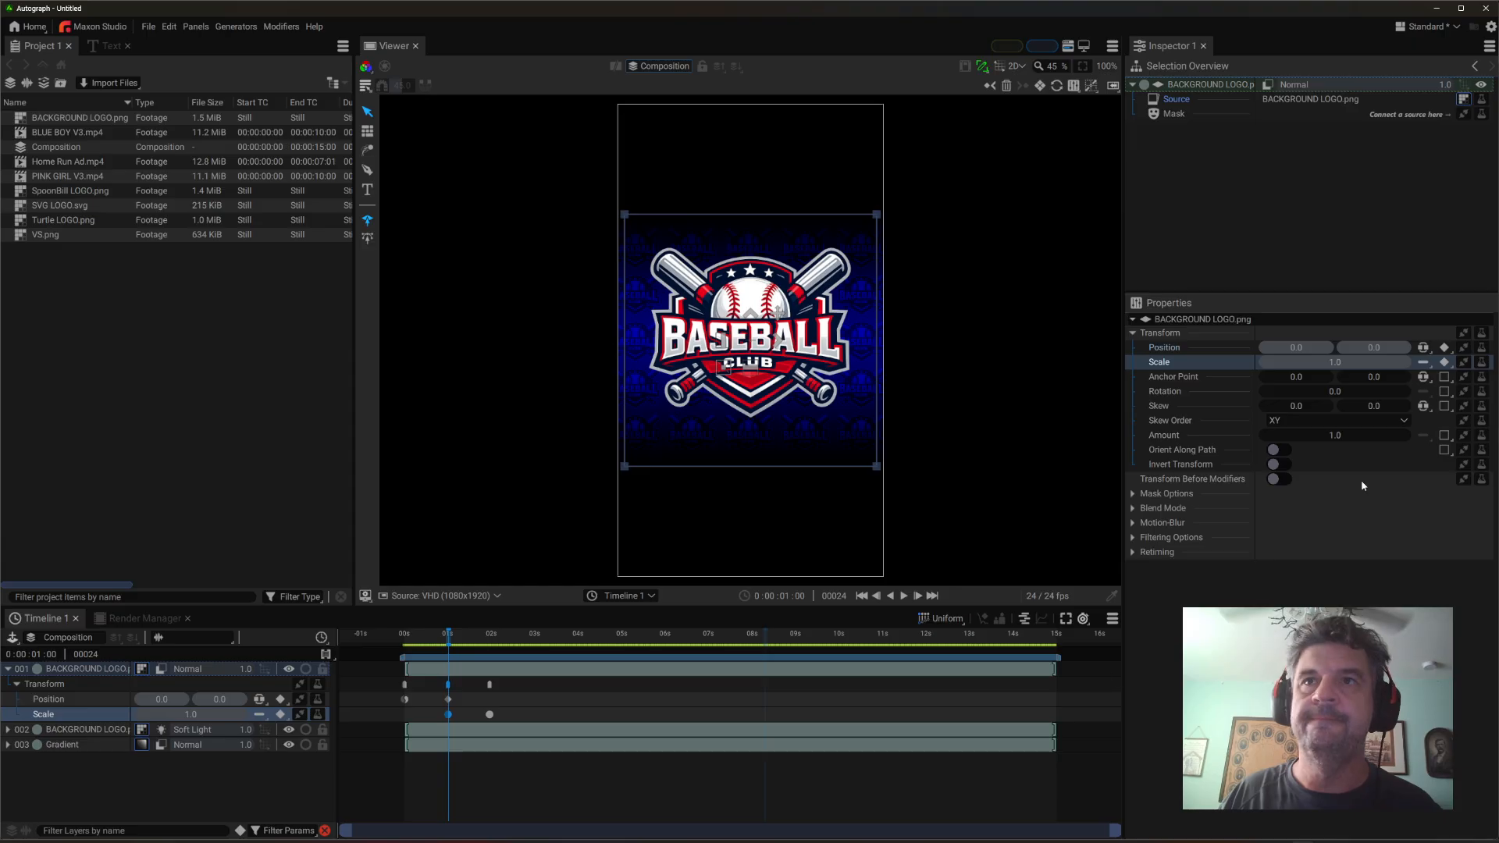
click(1176, 391)
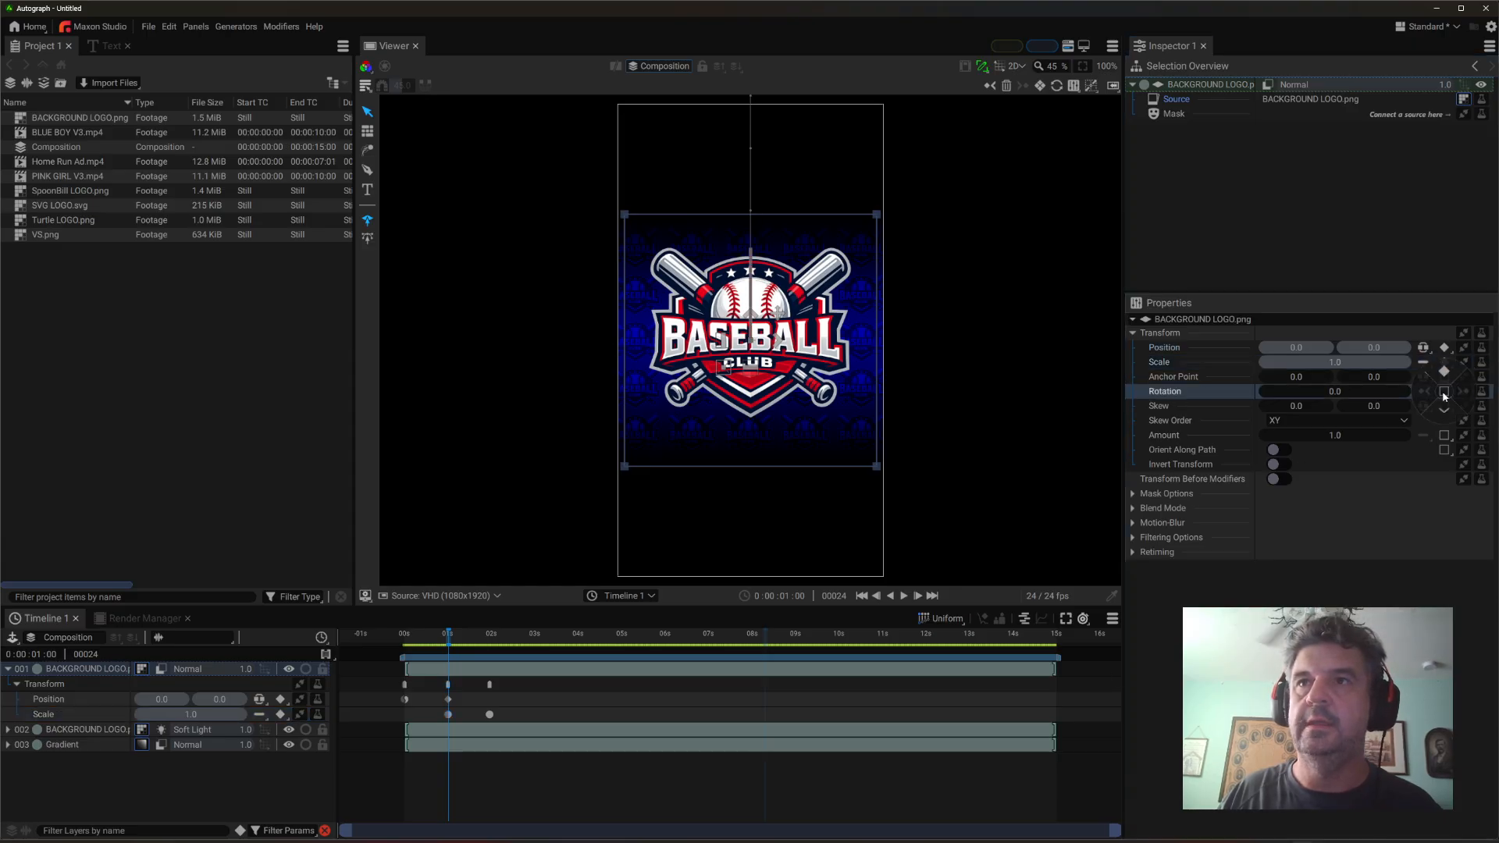
click(1446, 373)
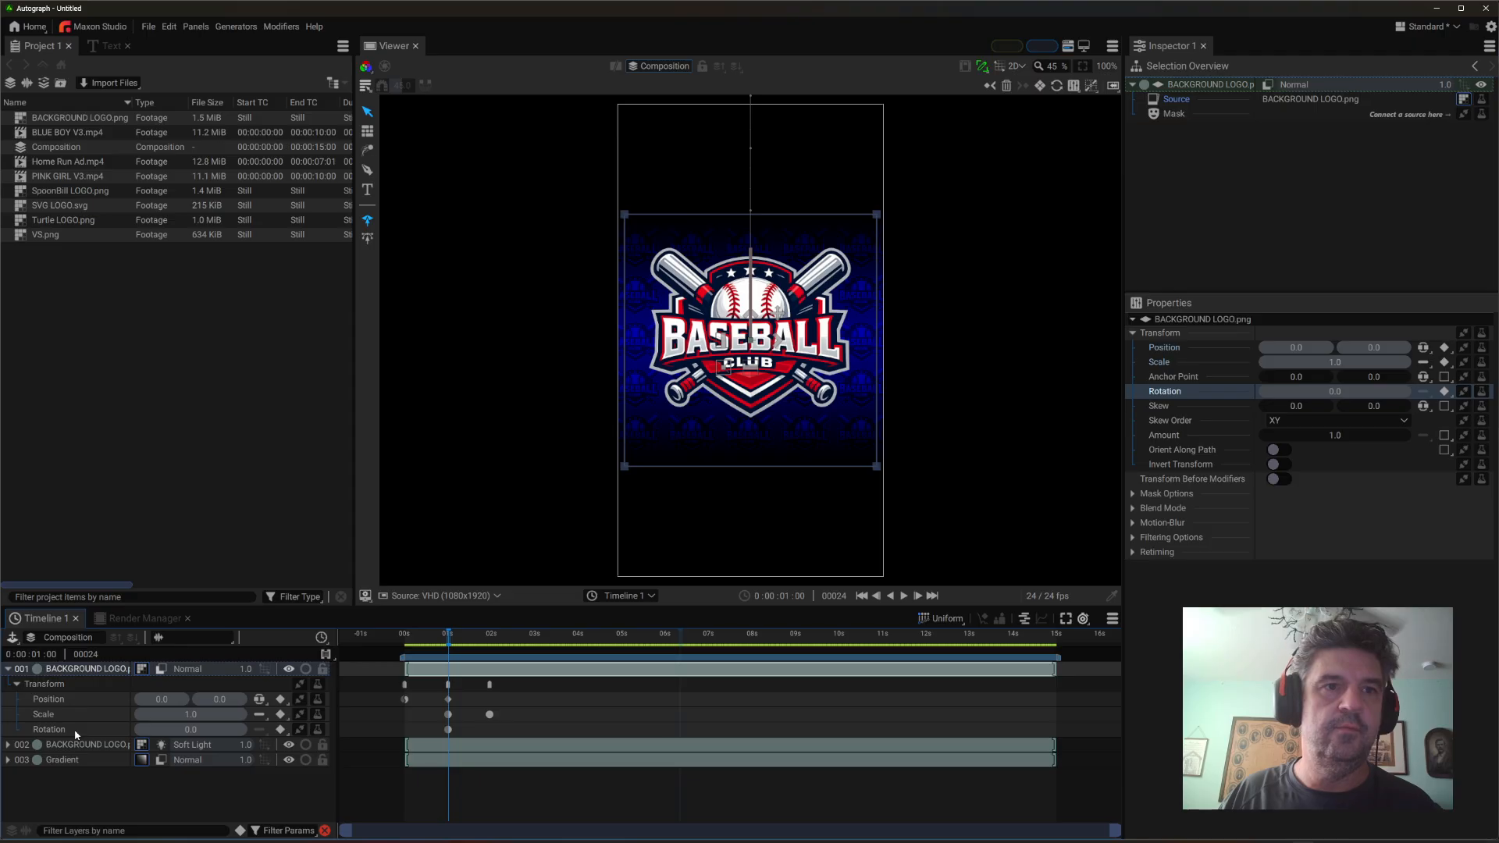
click(449, 730)
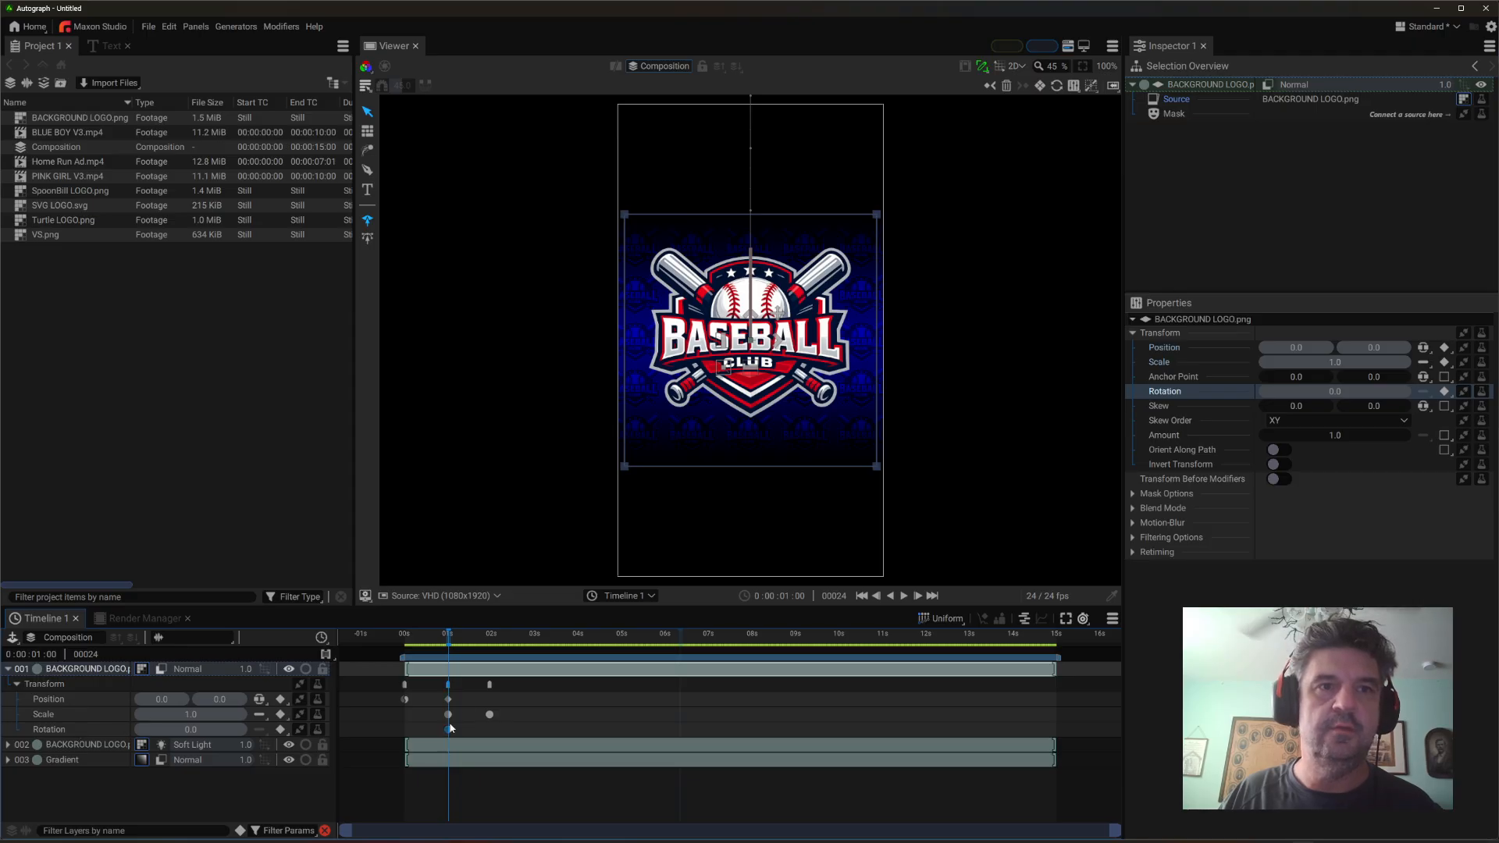
- At frame 47, keyframe the large logo's Rotation at -34
click(473, 638)
drag(473, 637, 491, 638)
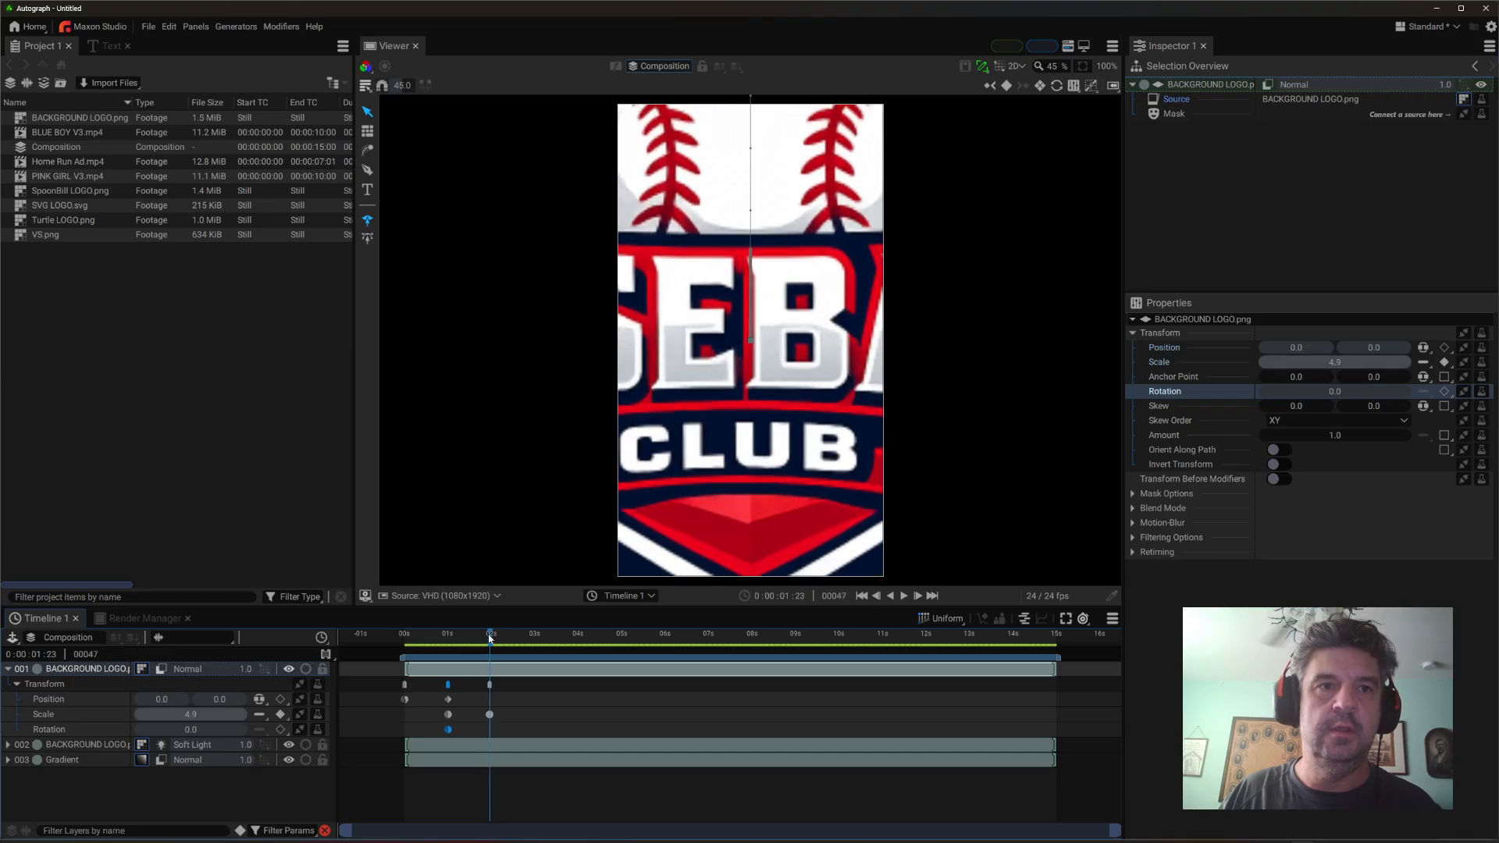
drag(1341, 402, 1314, 401)
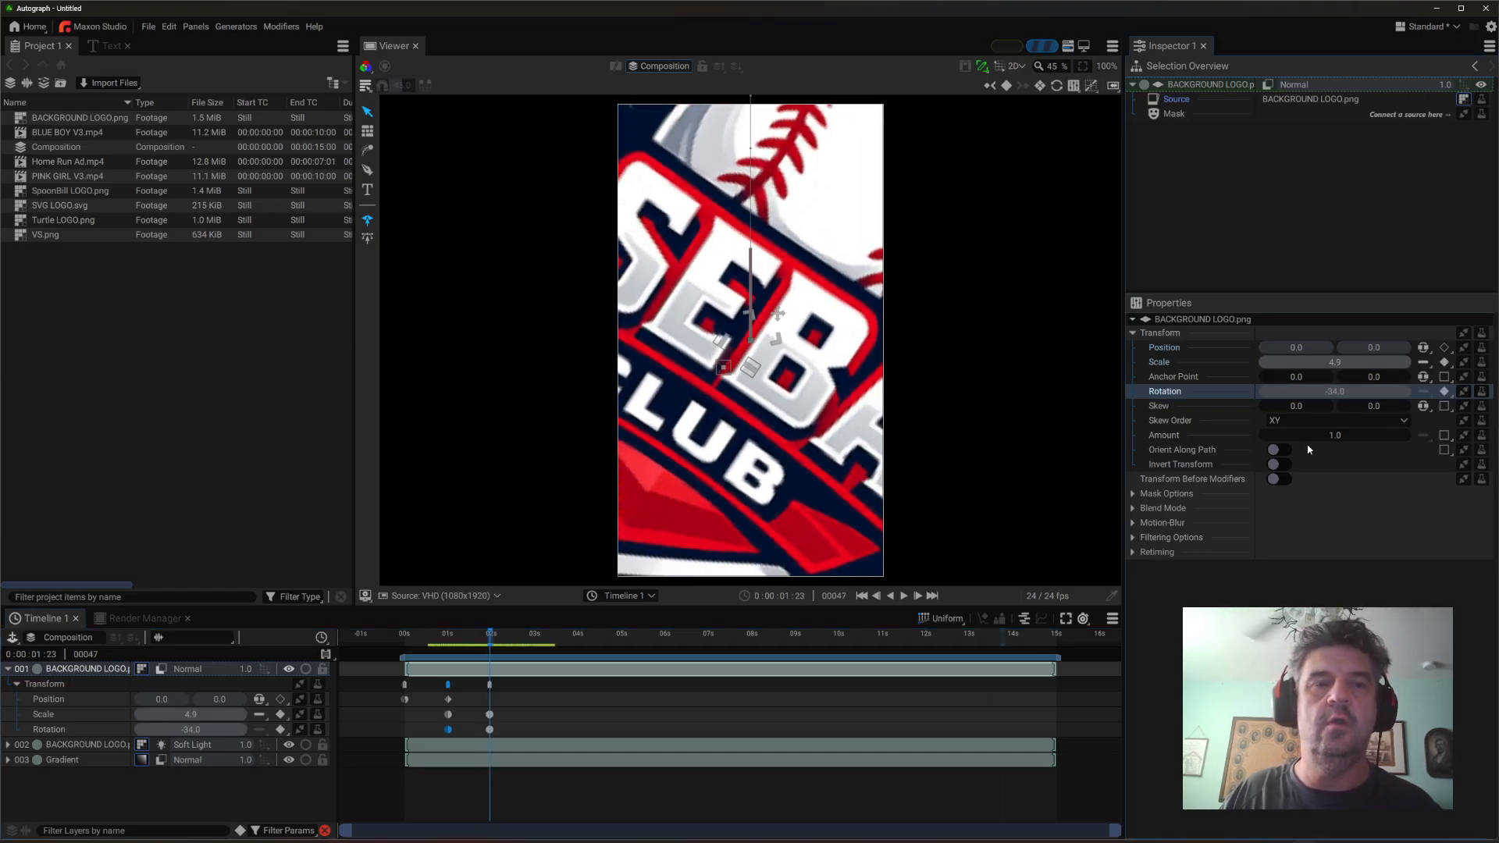
- Play the animation from the first frame to preview the logo bouncing in, scaling up and rotating
click(405, 638)
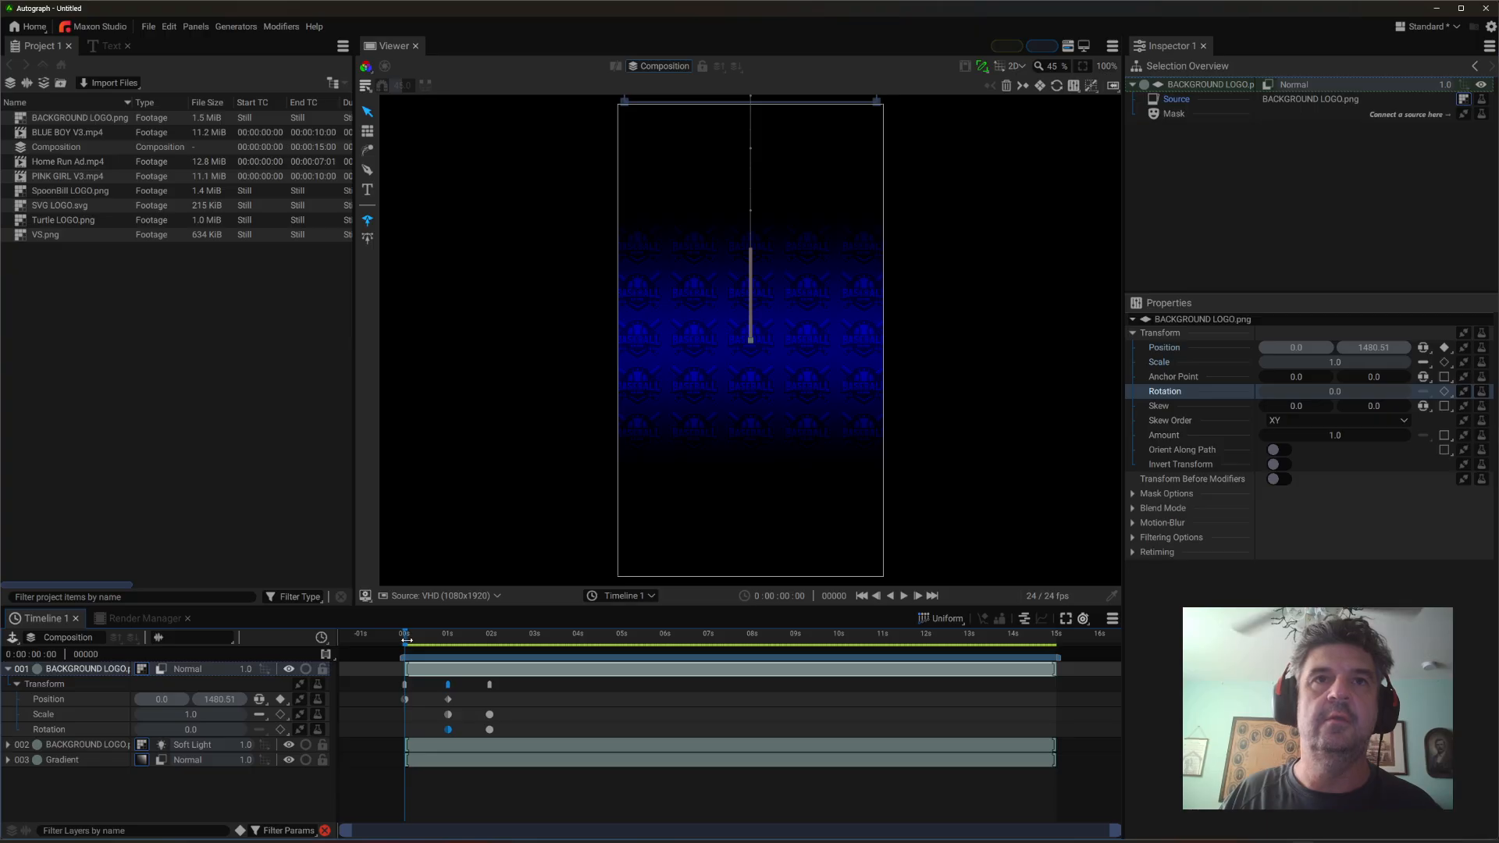
click(897, 597)
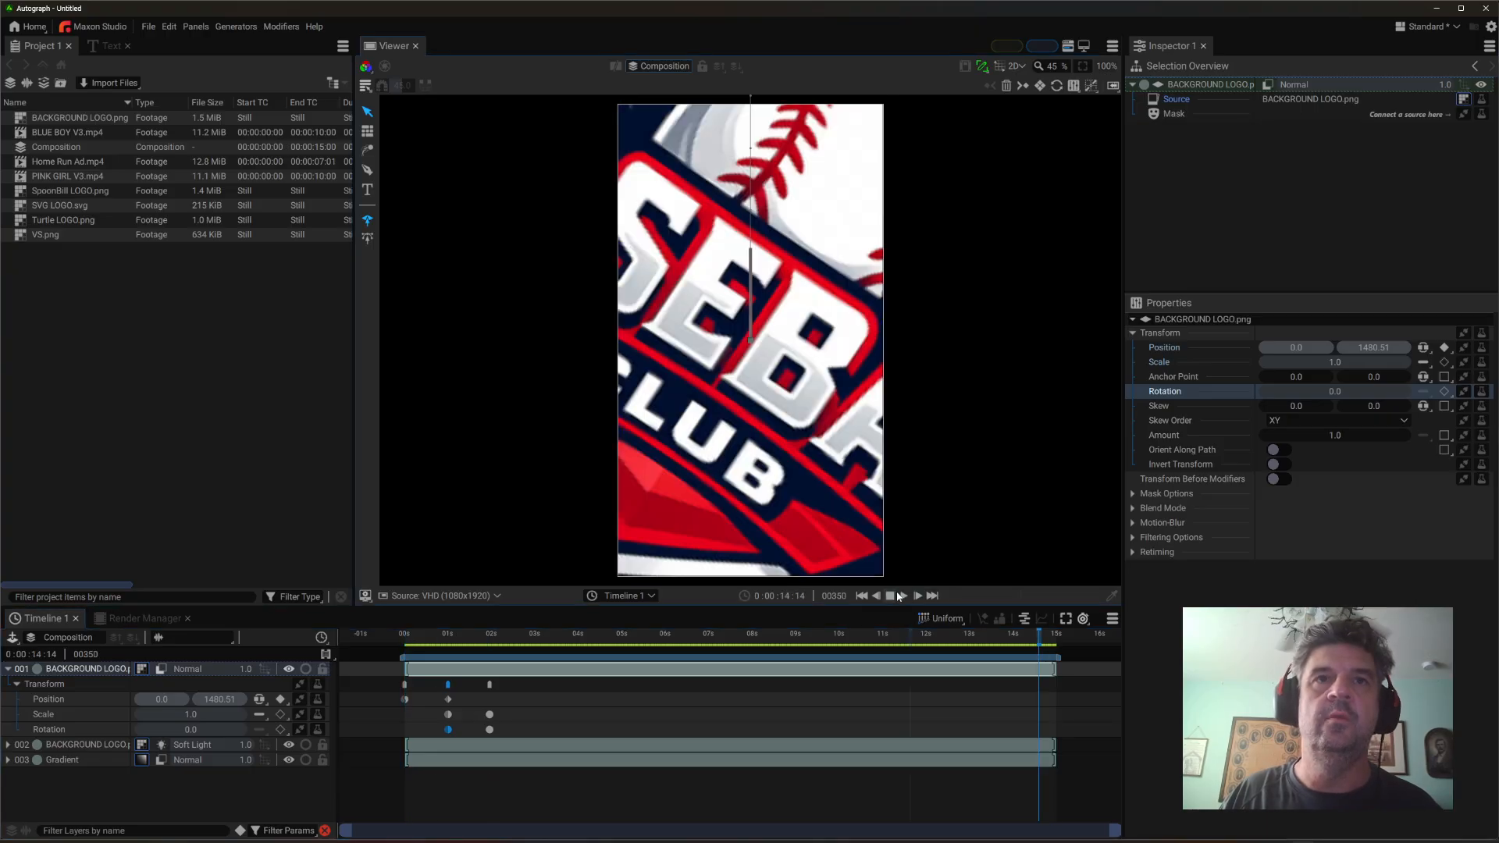
click(896, 596)
click(862, 596)
click(903, 597)
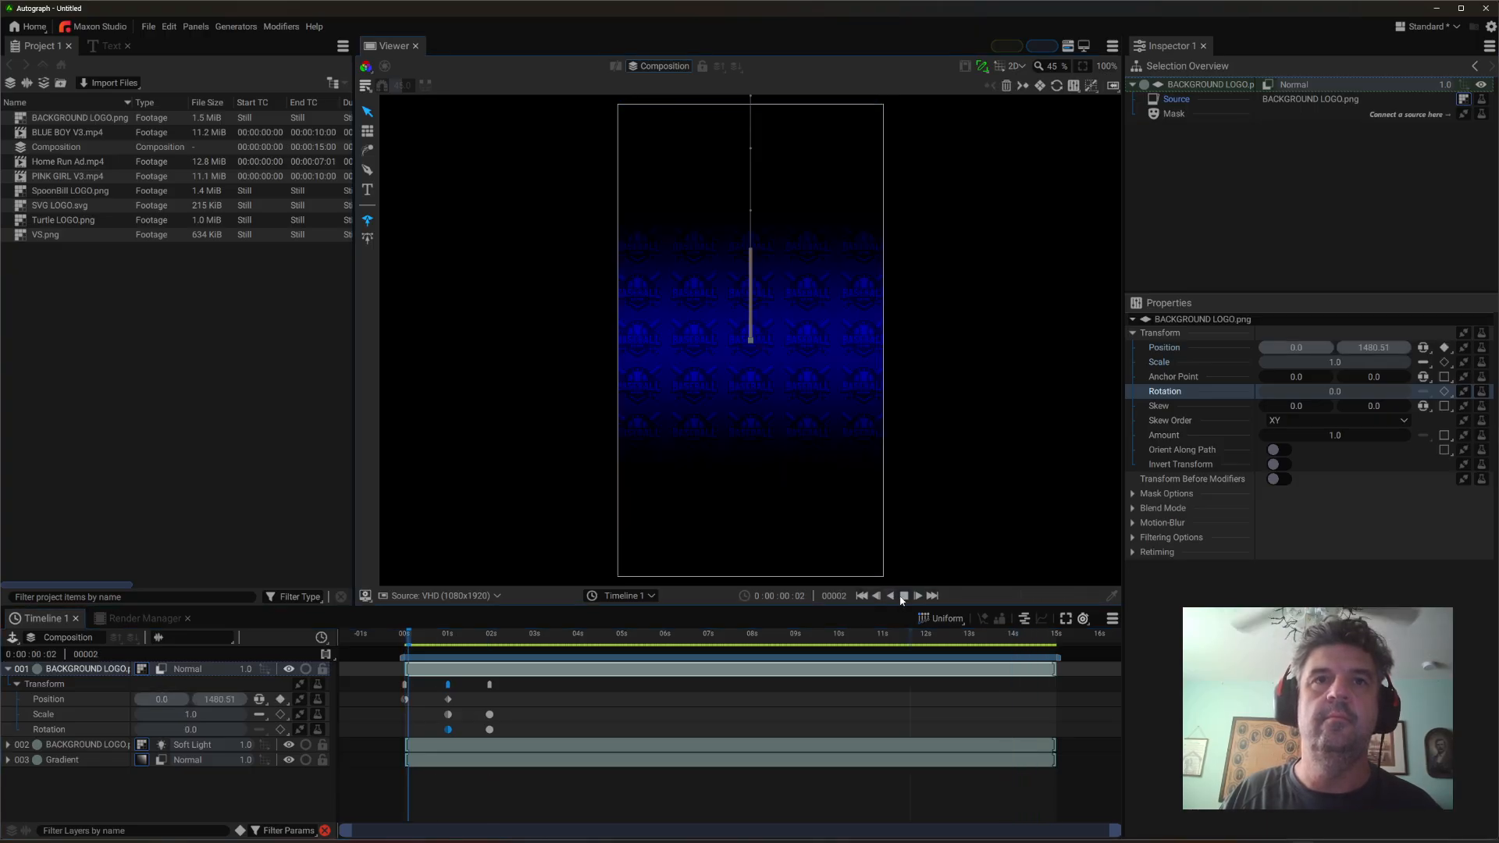
click(904, 597)
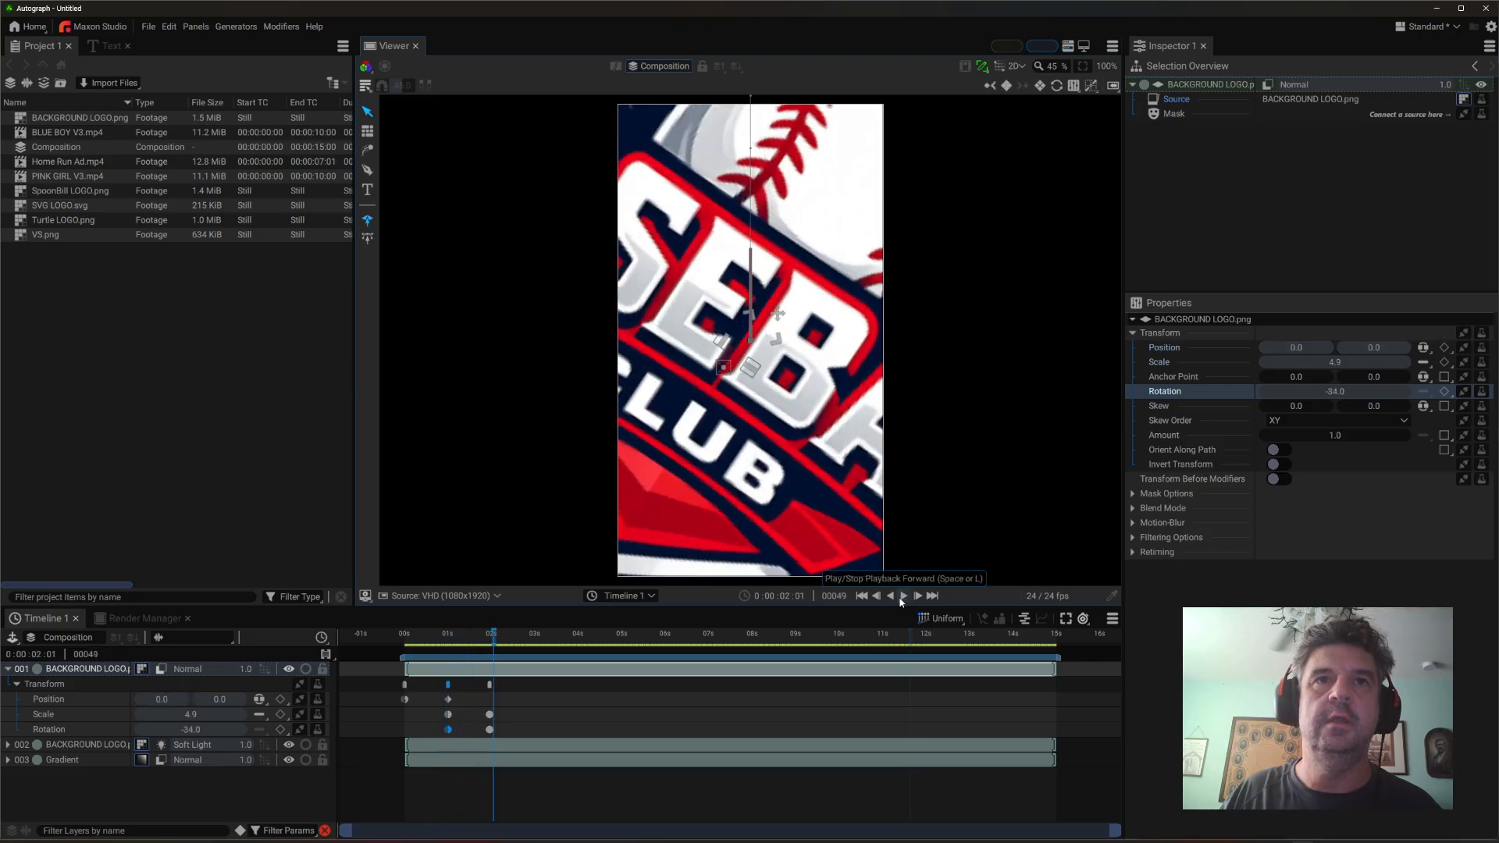
- At frame 47, add an Opacity keyframe of 1.0 to the large logo layer and show its keyframed properties in the timeline
drag(449, 634, 491, 639)
click(481, 707)
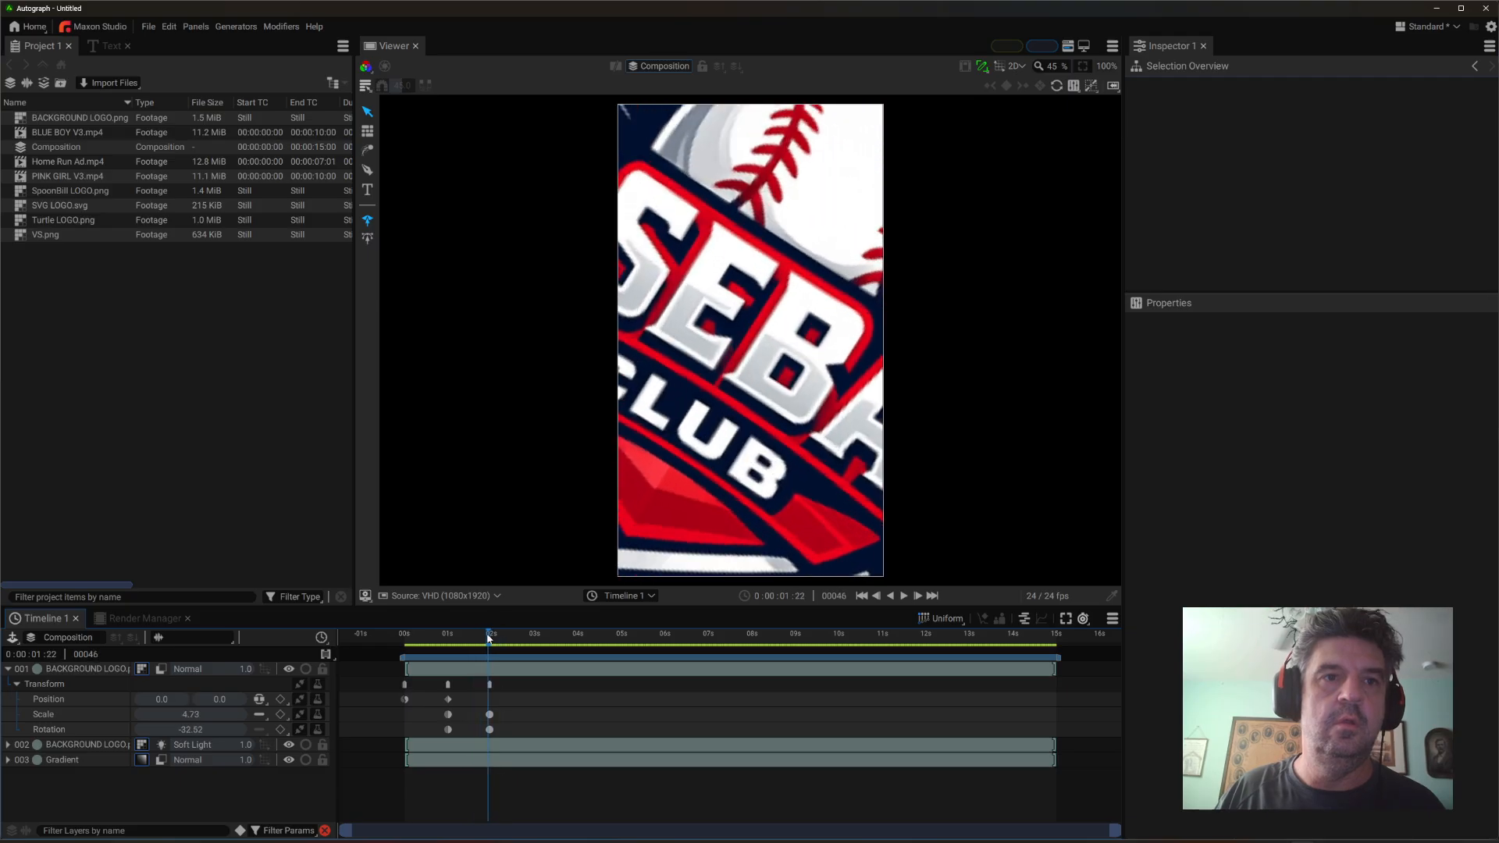
click(99, 673)
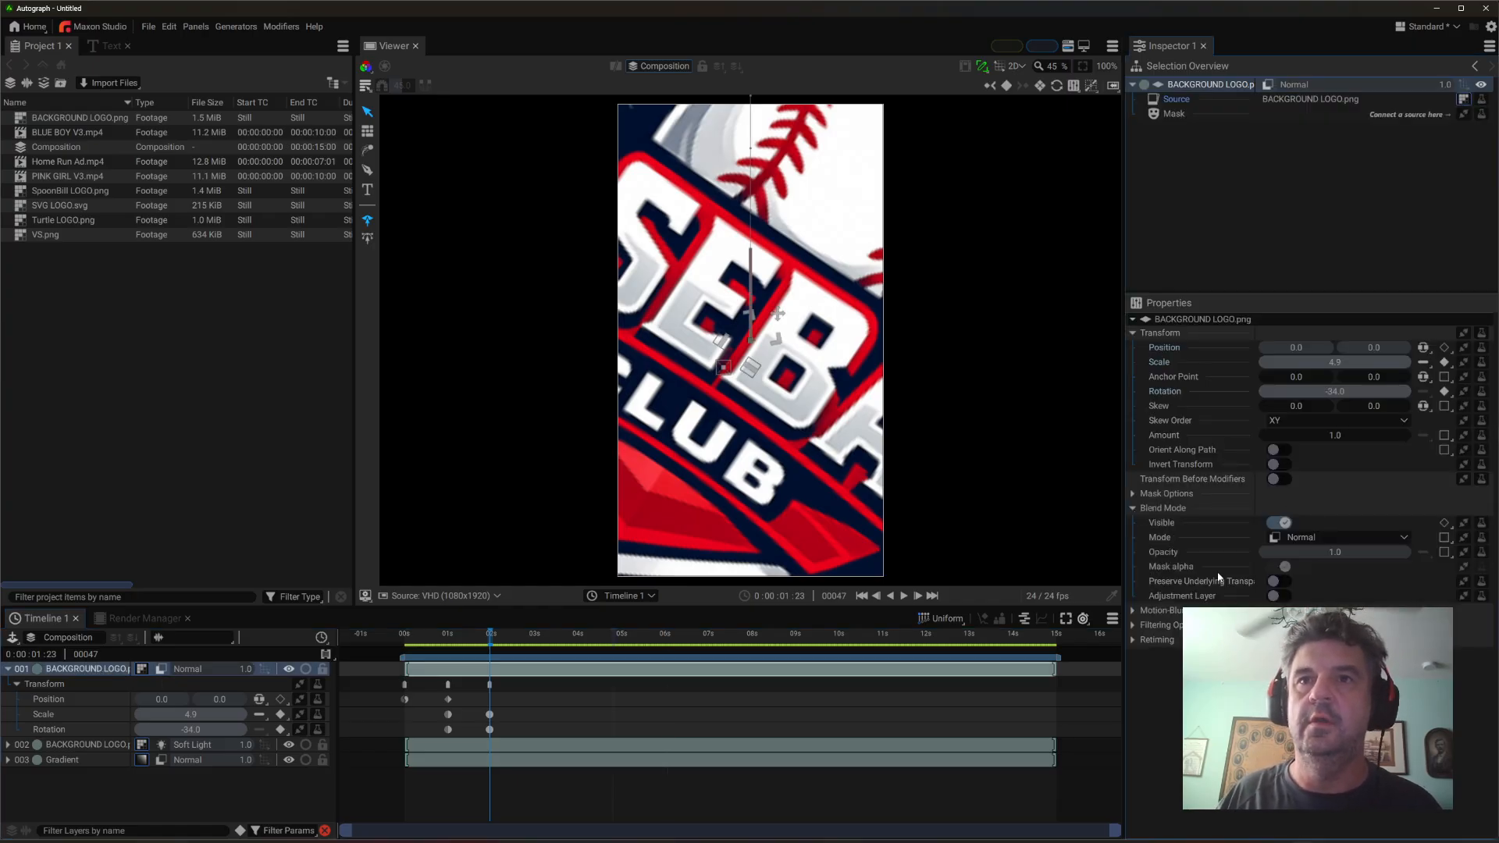
click(1178, 552)
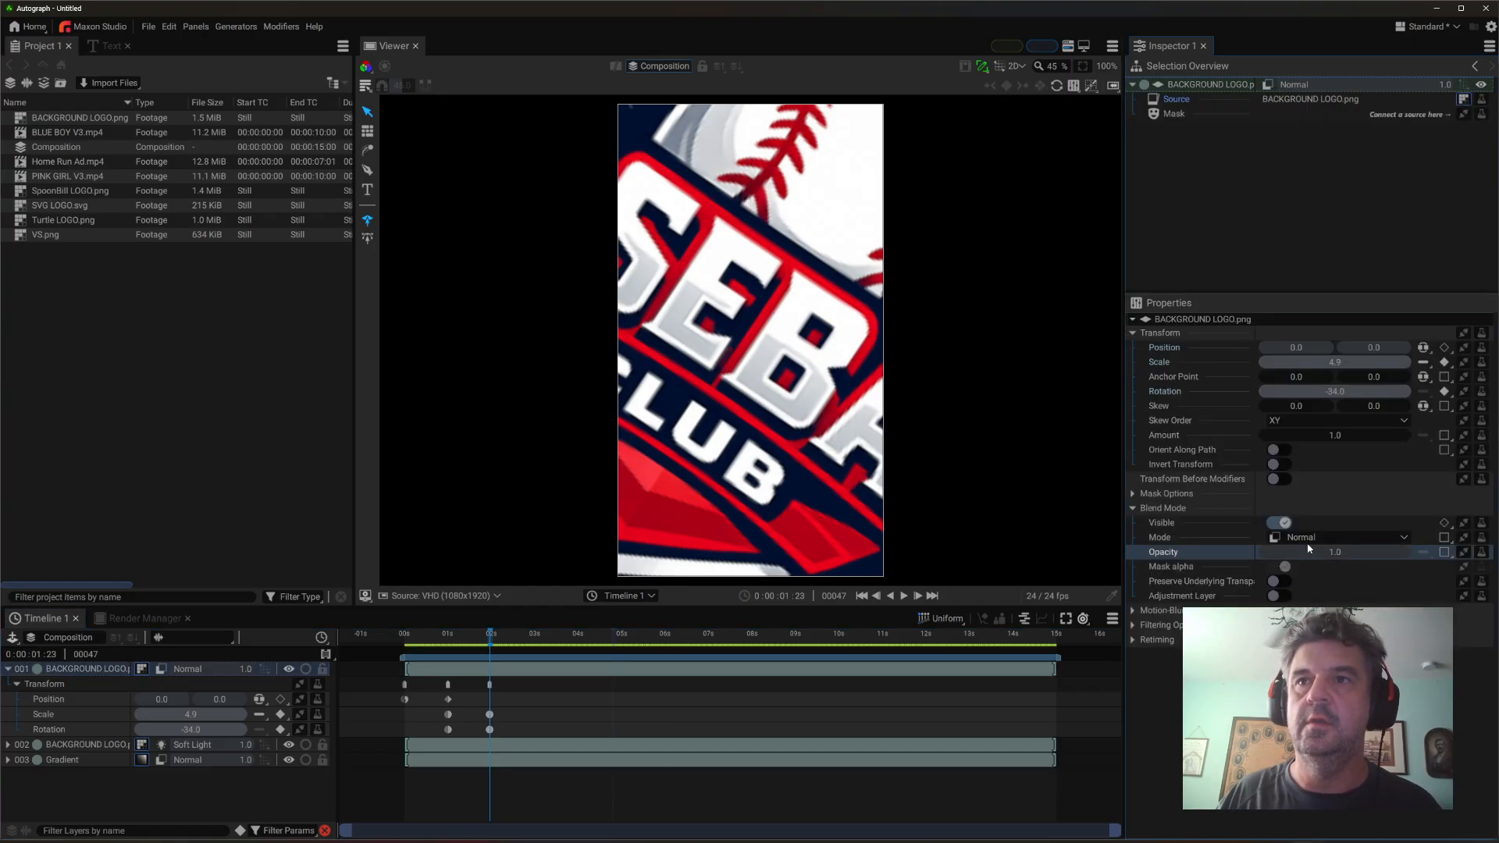
click(1444, 552)
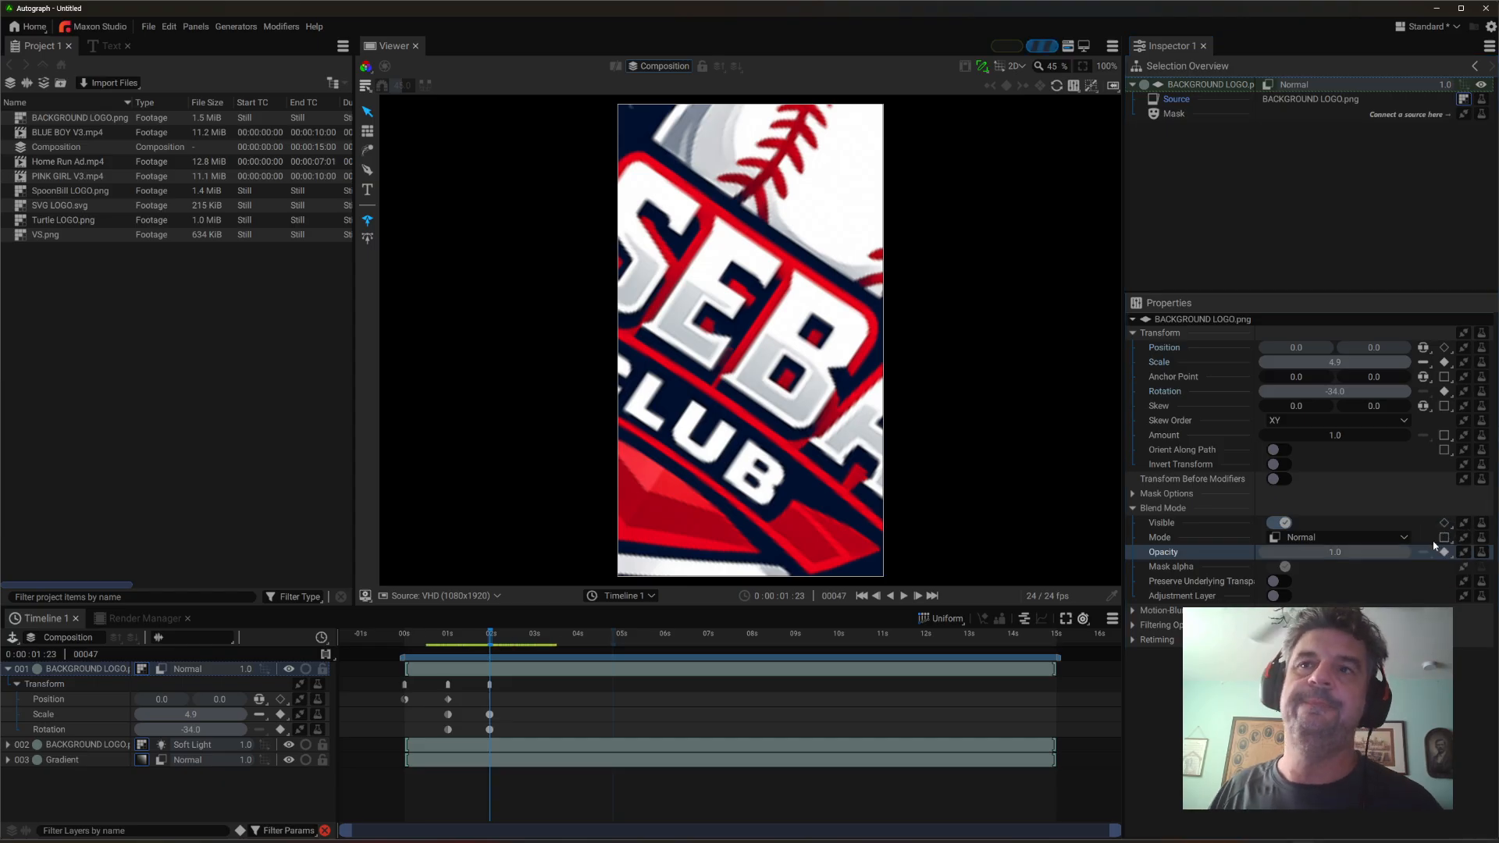
click(484, 668)
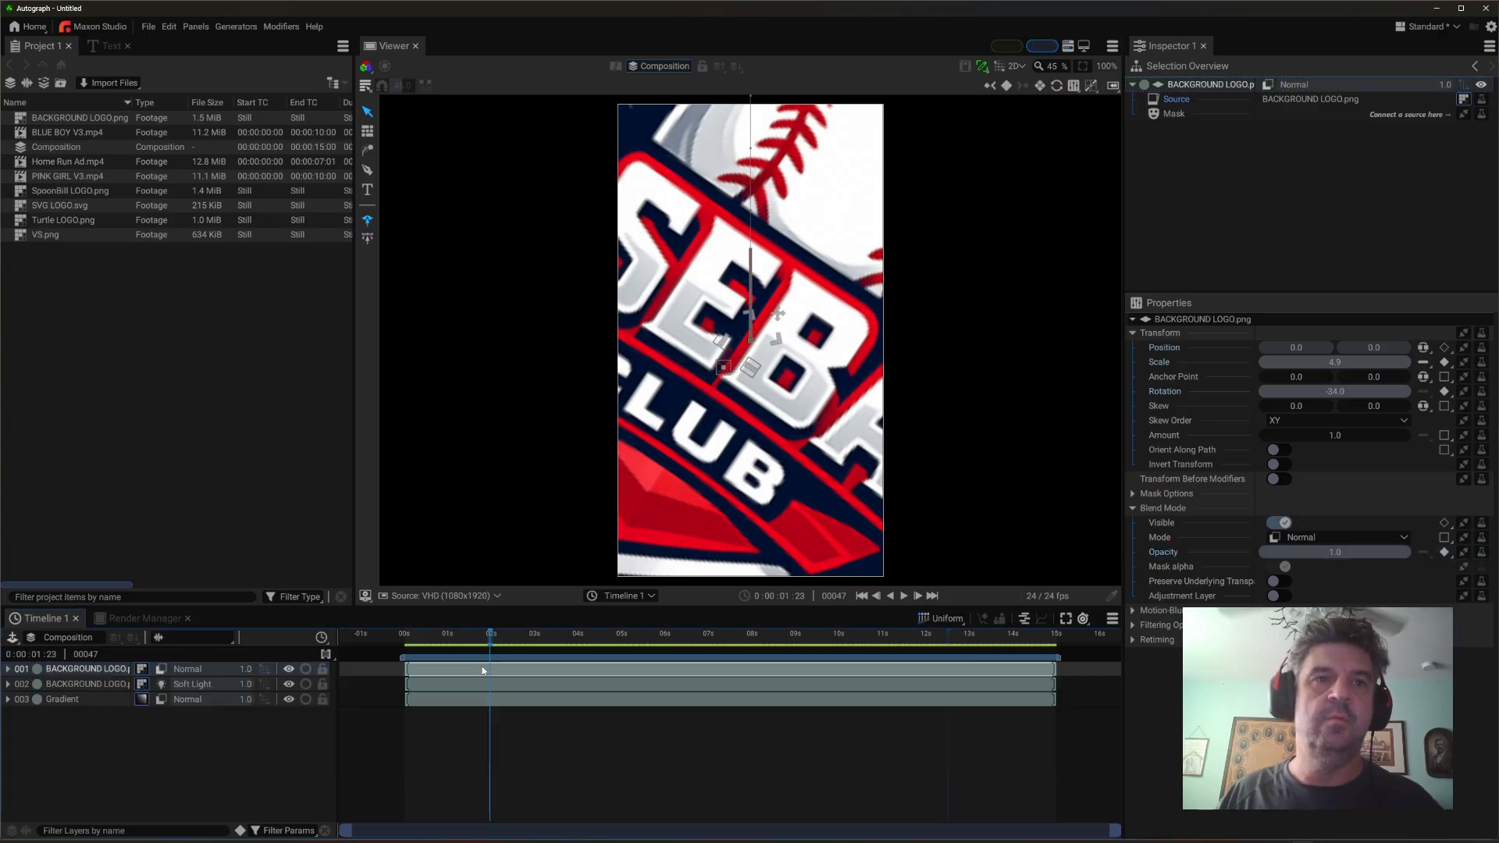
click(490, 762)
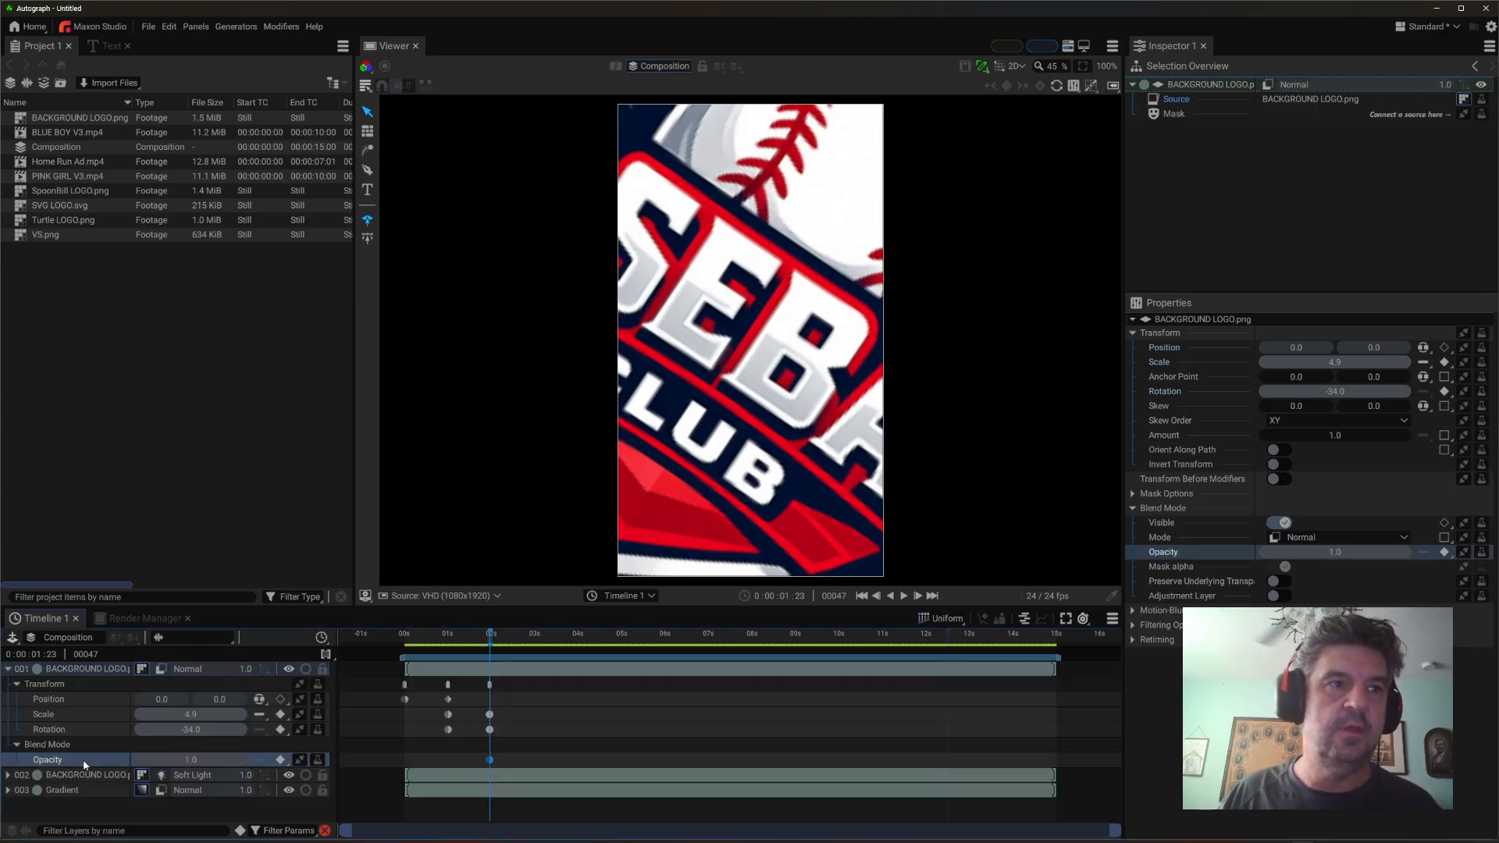
- Fade out the large logo by keyframing its Opacity at 1.0 on frame 38 and 0 on frame 47
drag(457, 641, 474, 644)
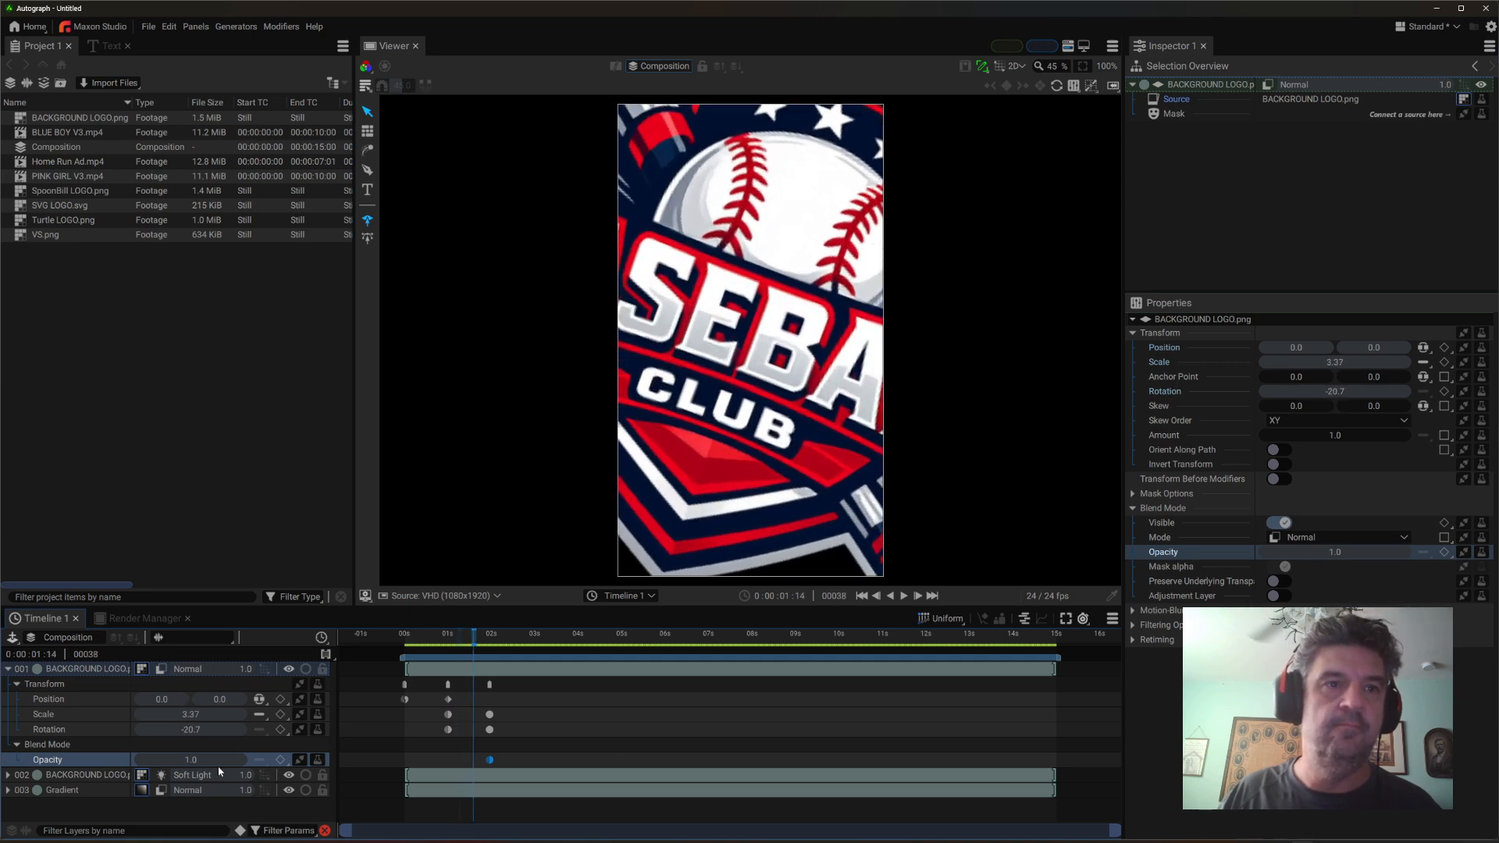
click(1445, 552)
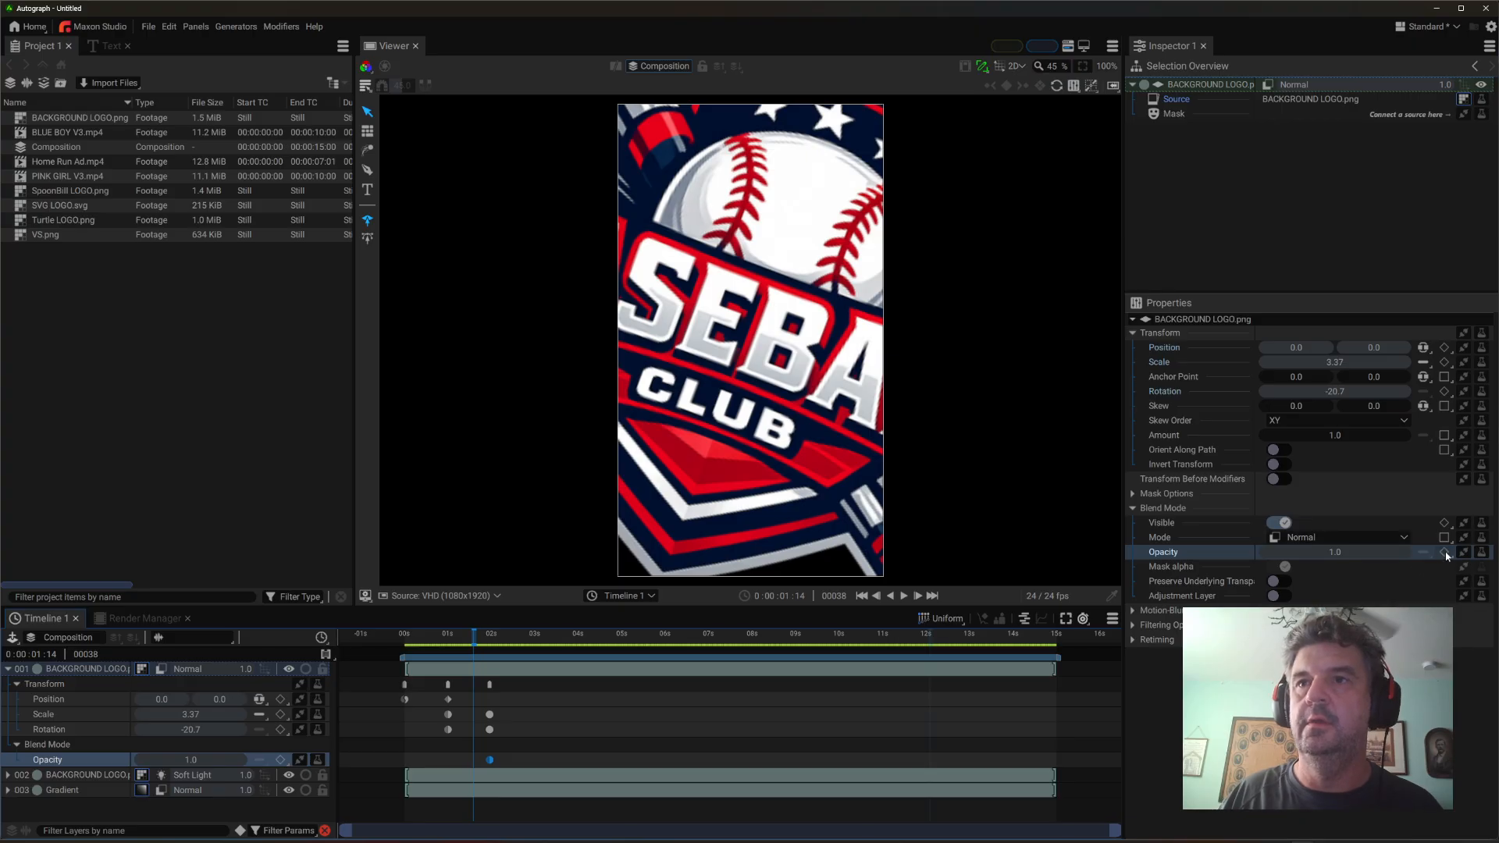
click(490, 639)
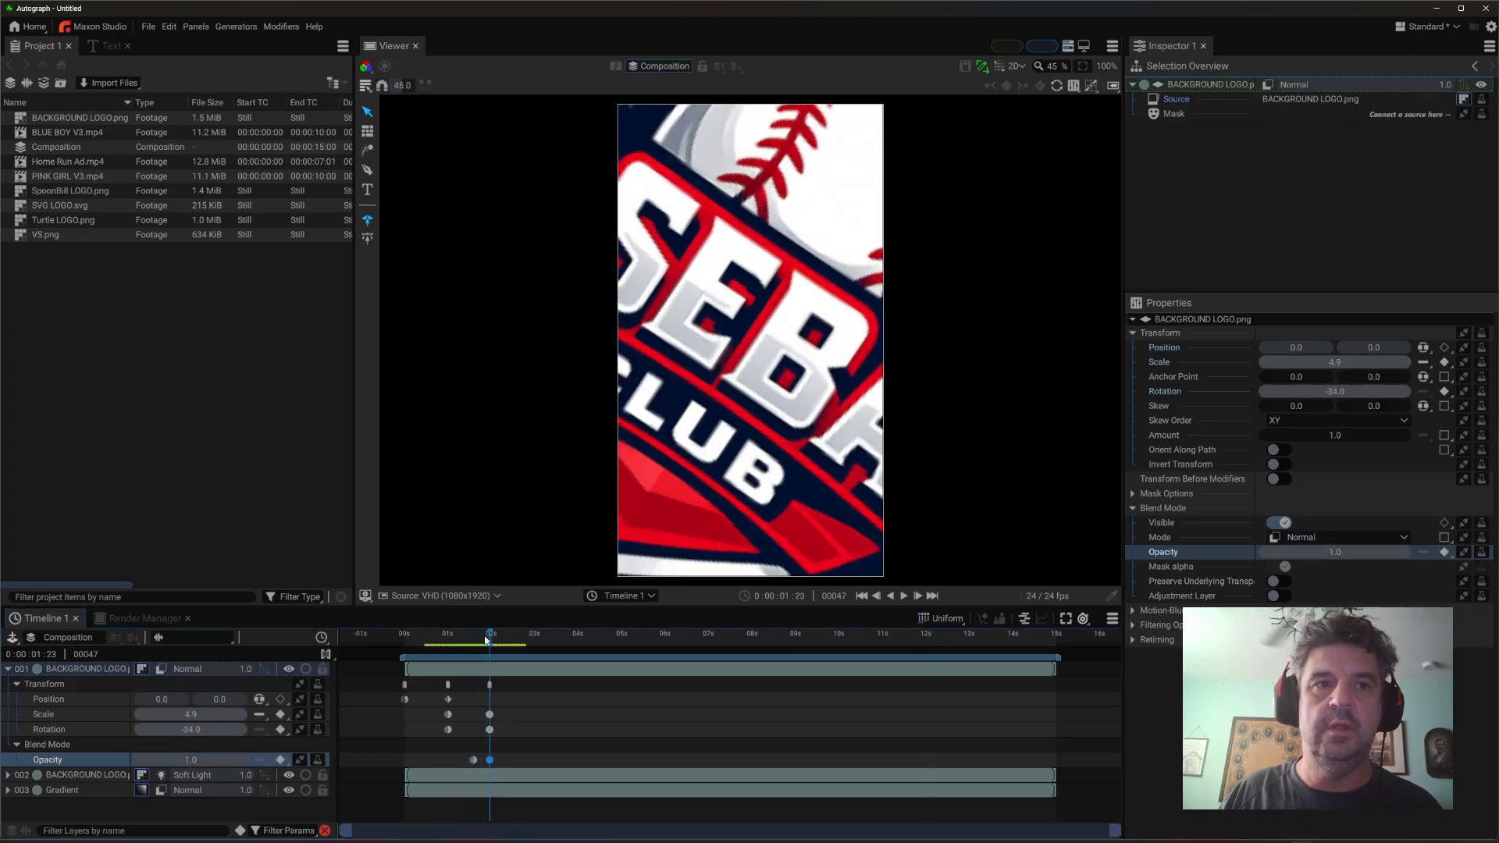
click(1326, 552)
text(0)
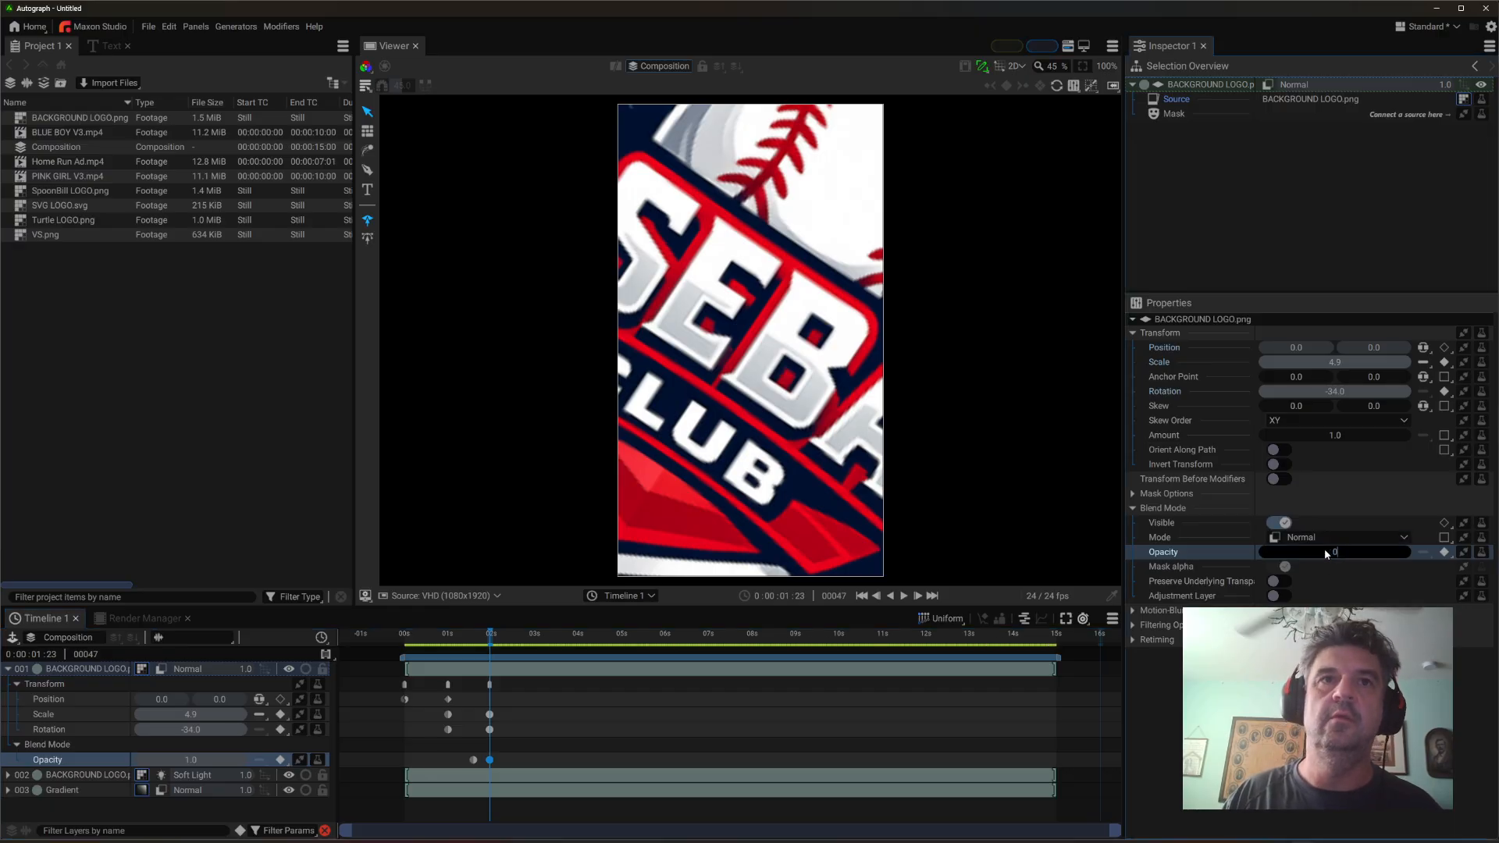
key(Return)
- Play the animation from the first frame to check the logo's fade-out, and return to frame 0
click(444, 634)
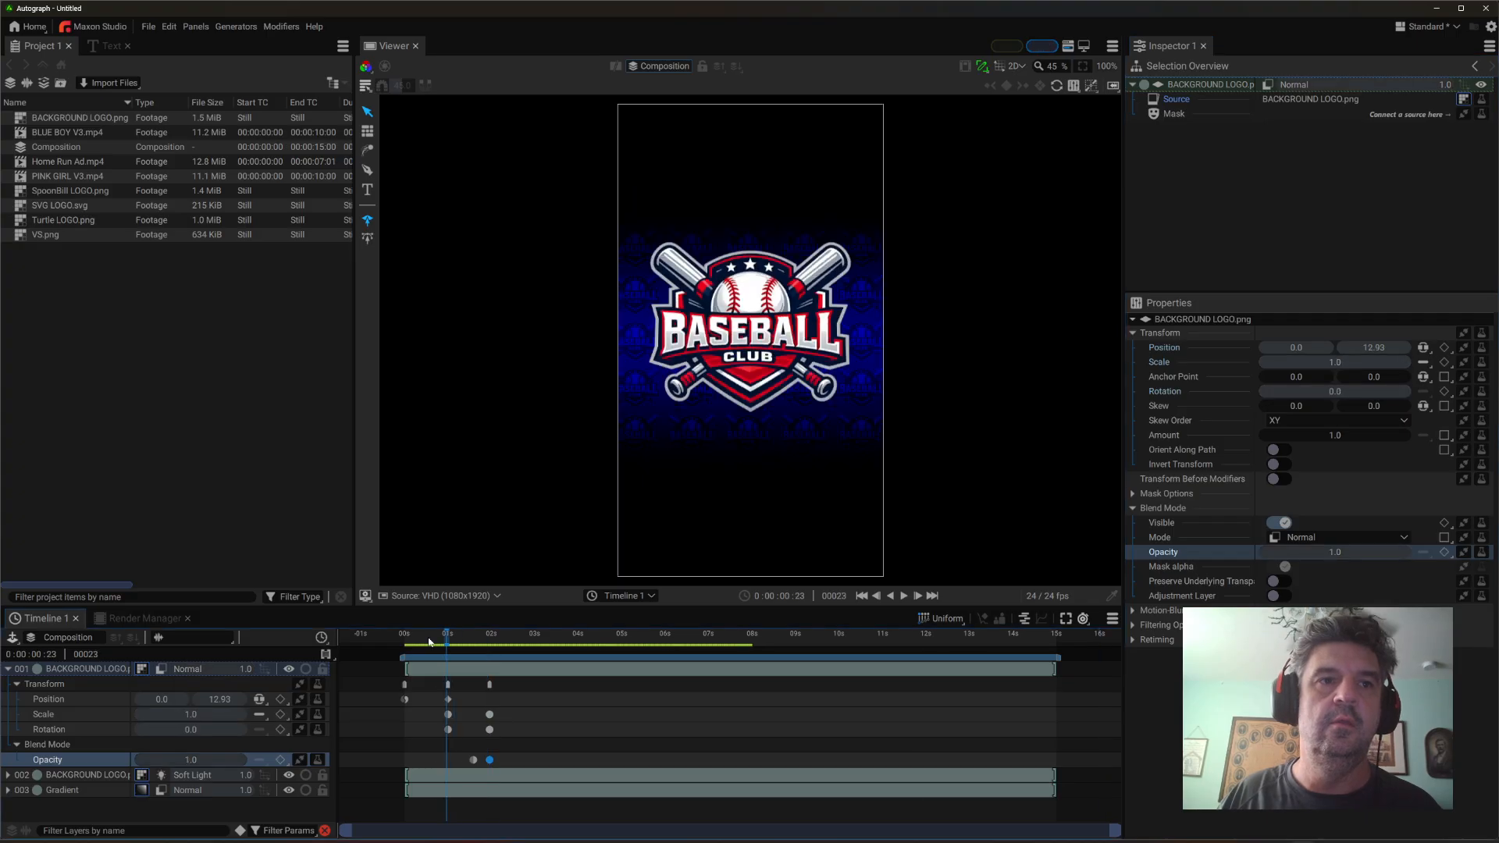
click(406, 642)
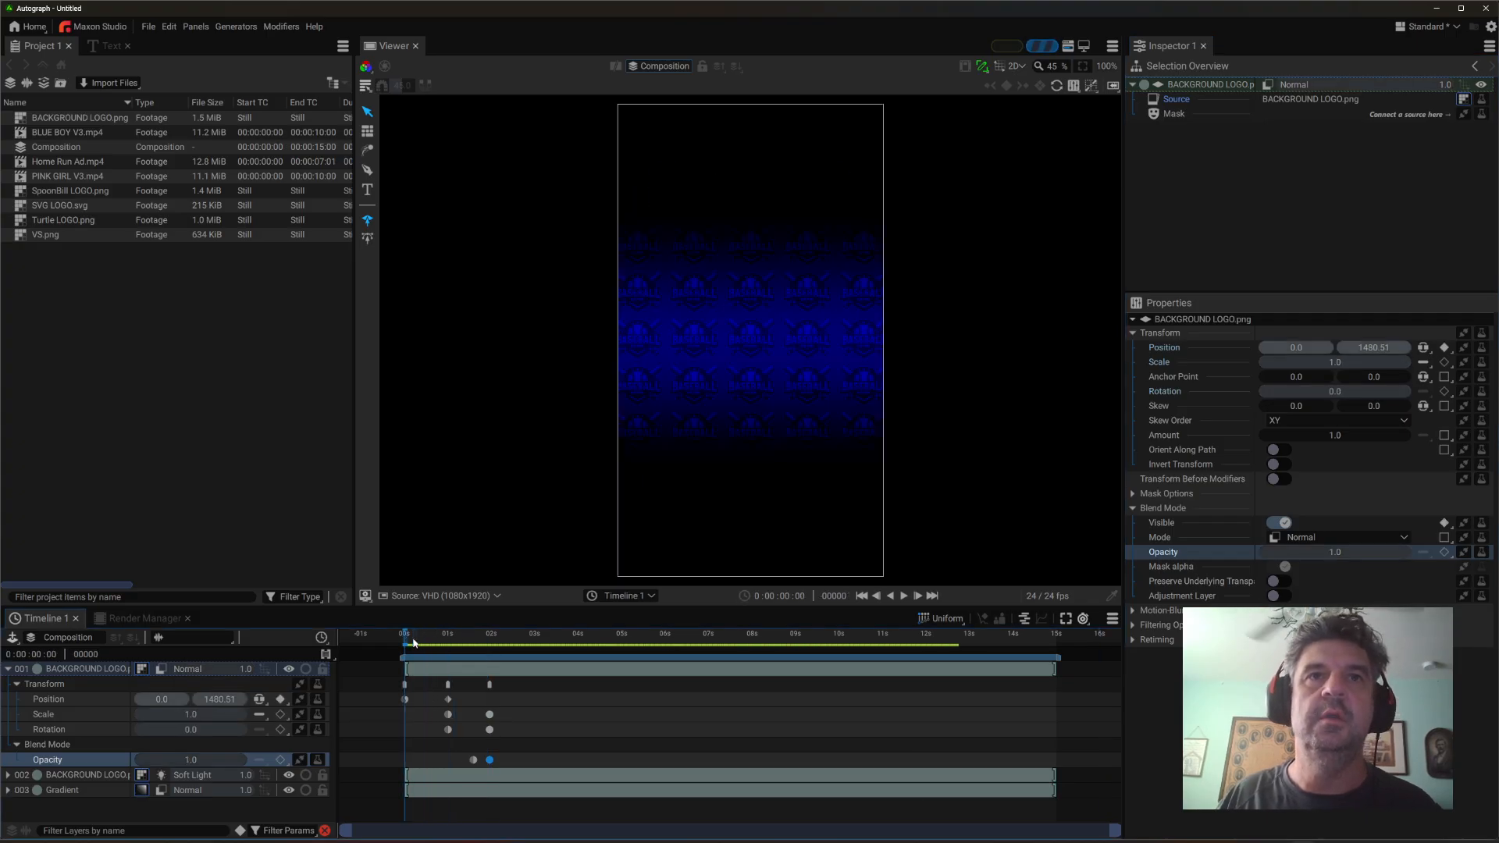
key(space)
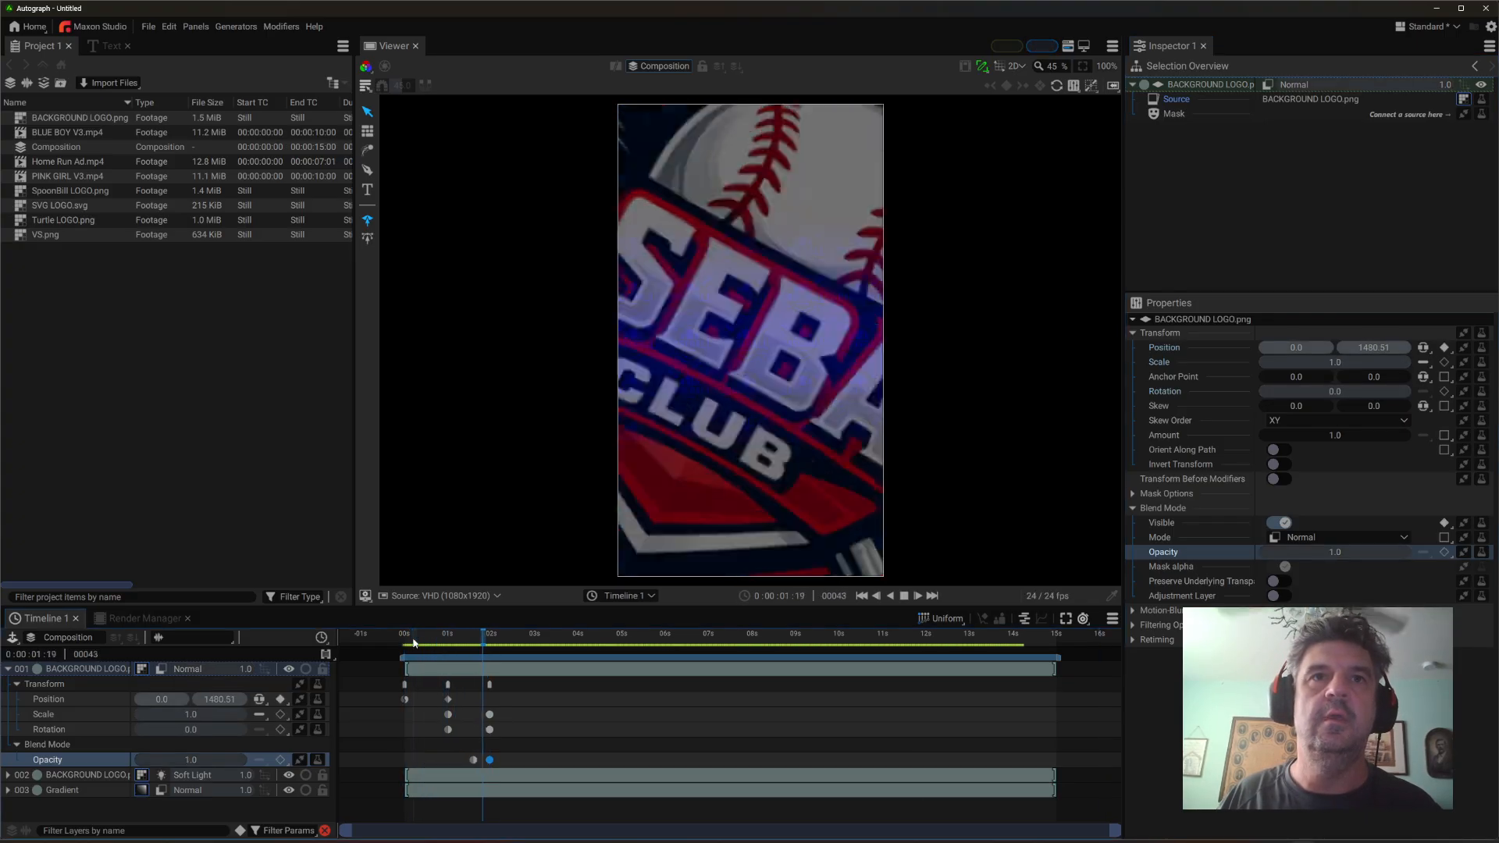
click(468, 640)
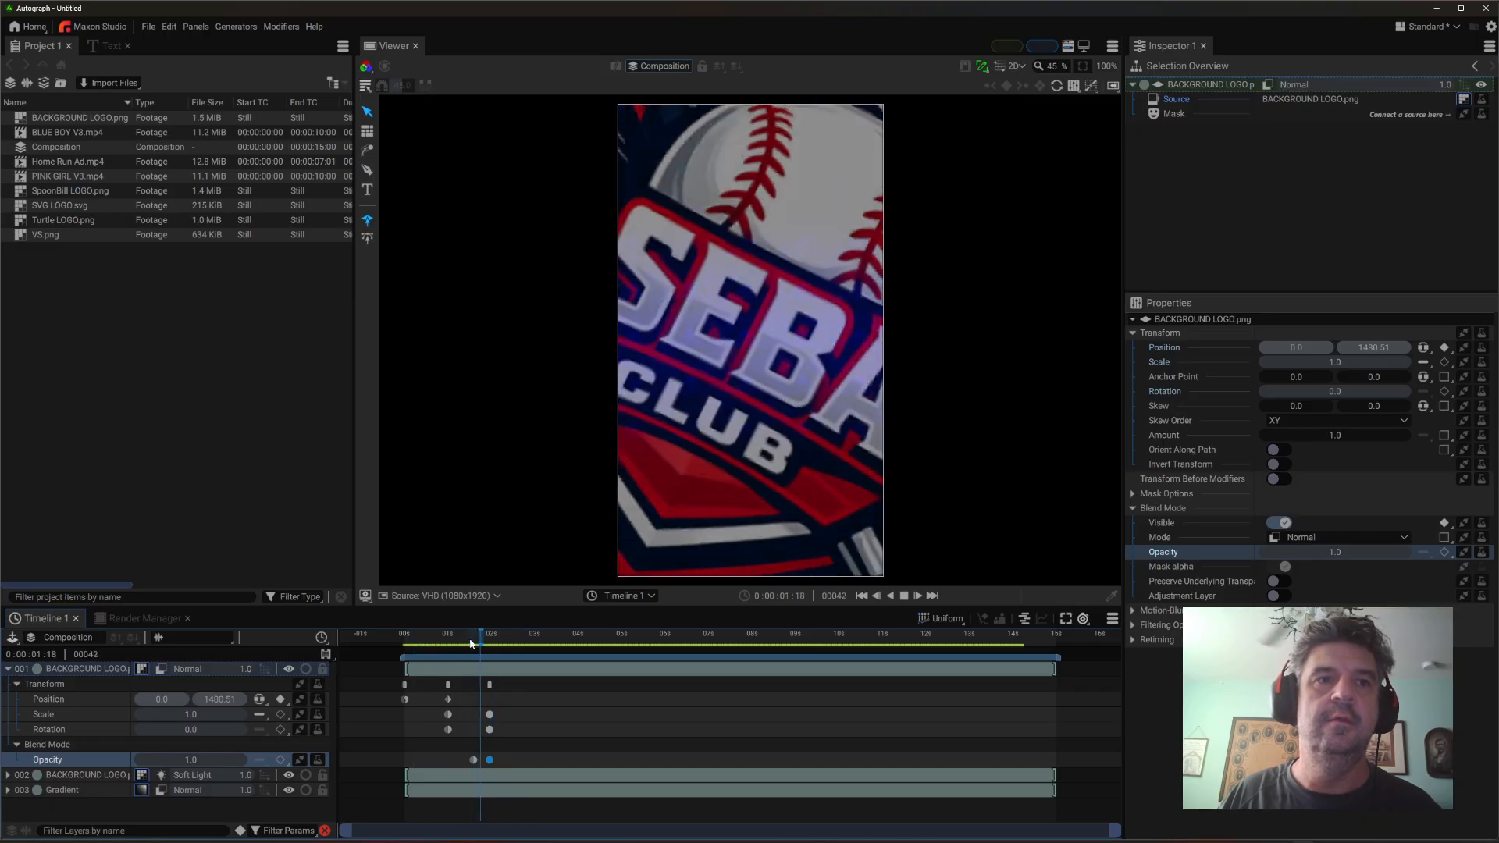
drag(471, 643, 404, 637)
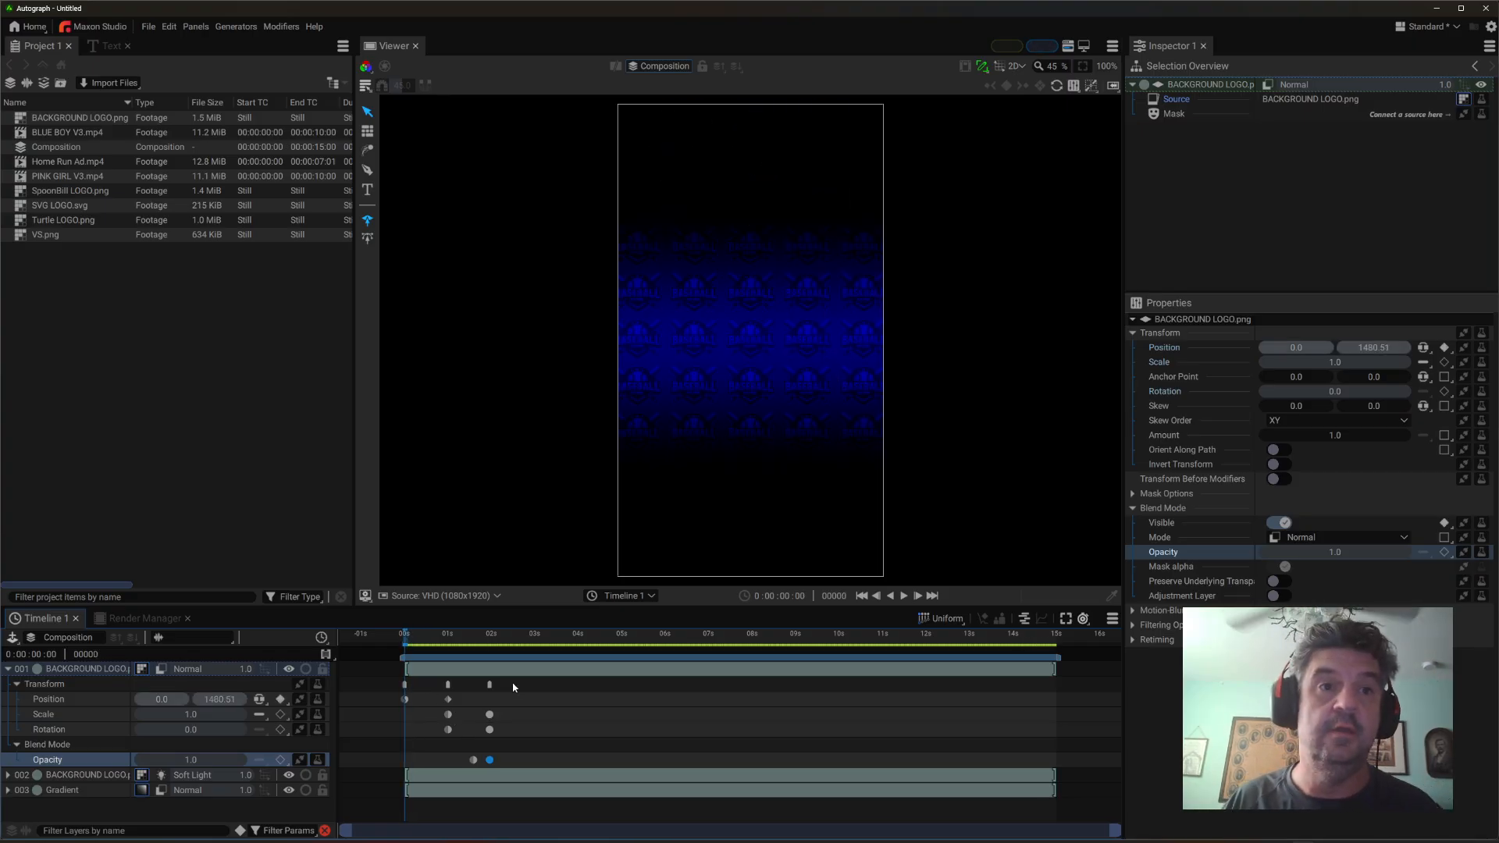
- Select all of the large logo's keyframes and rescale their timing as a group, ending at about two seconds
drag(507, 689, 403, 763)
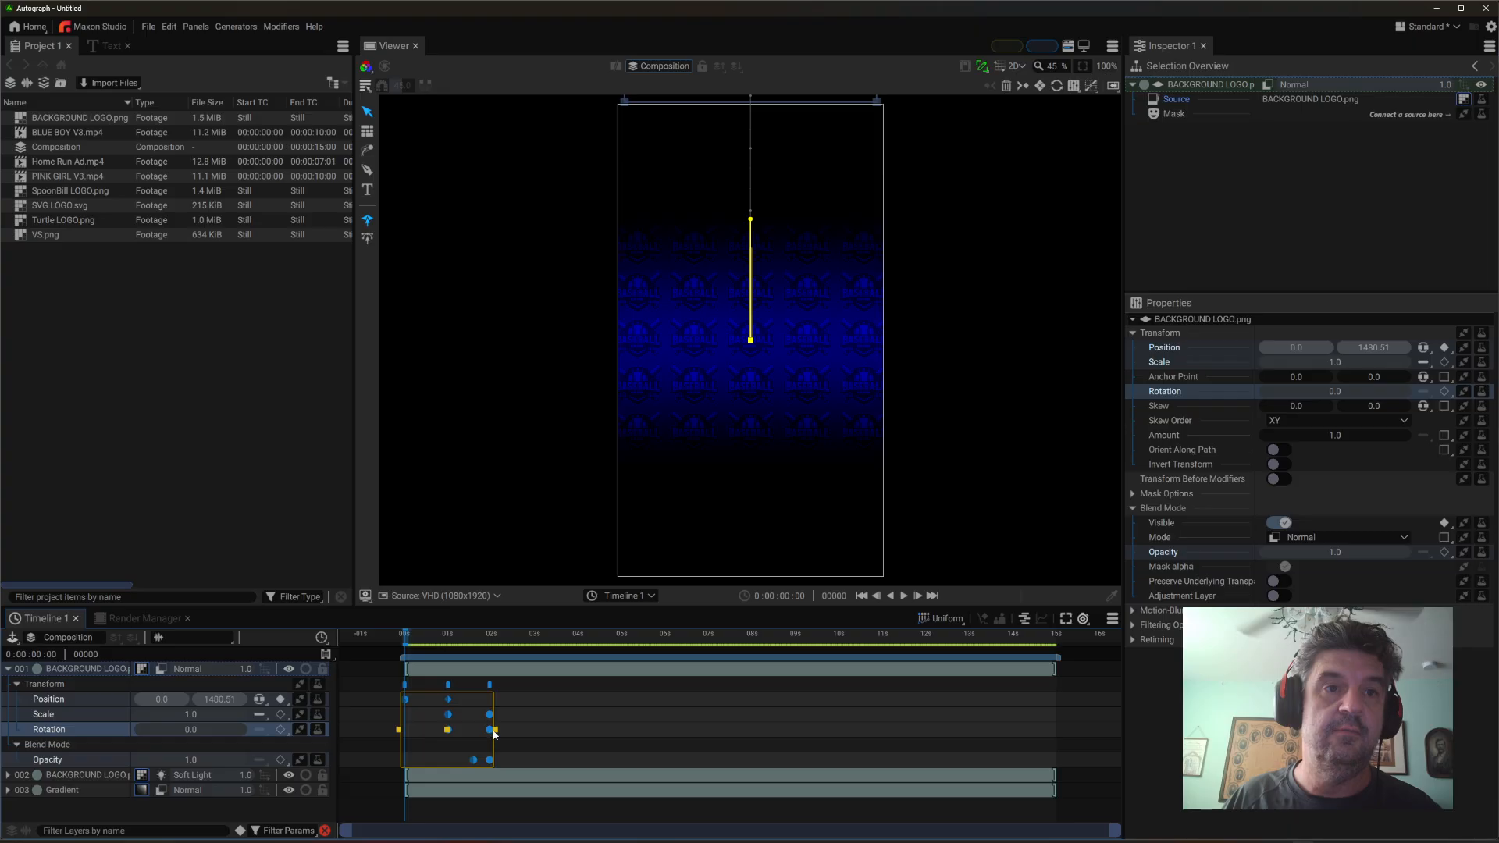
drag(493, 734, 653, 724)
drag(540, 719, 500, 713)
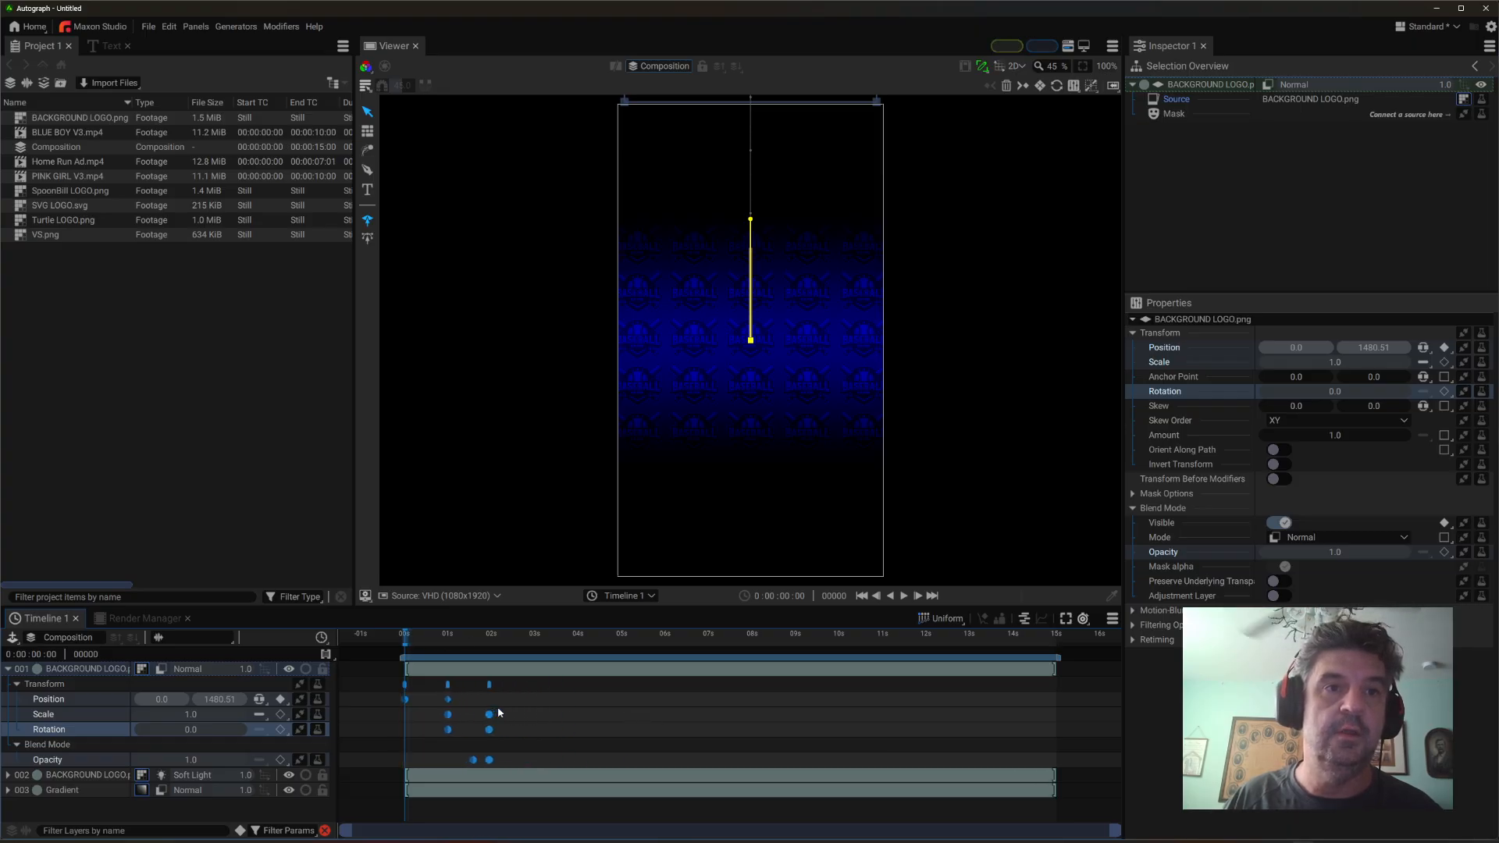
- Play back the large logo's retimed animation and scrub back to frame 35
key(space)
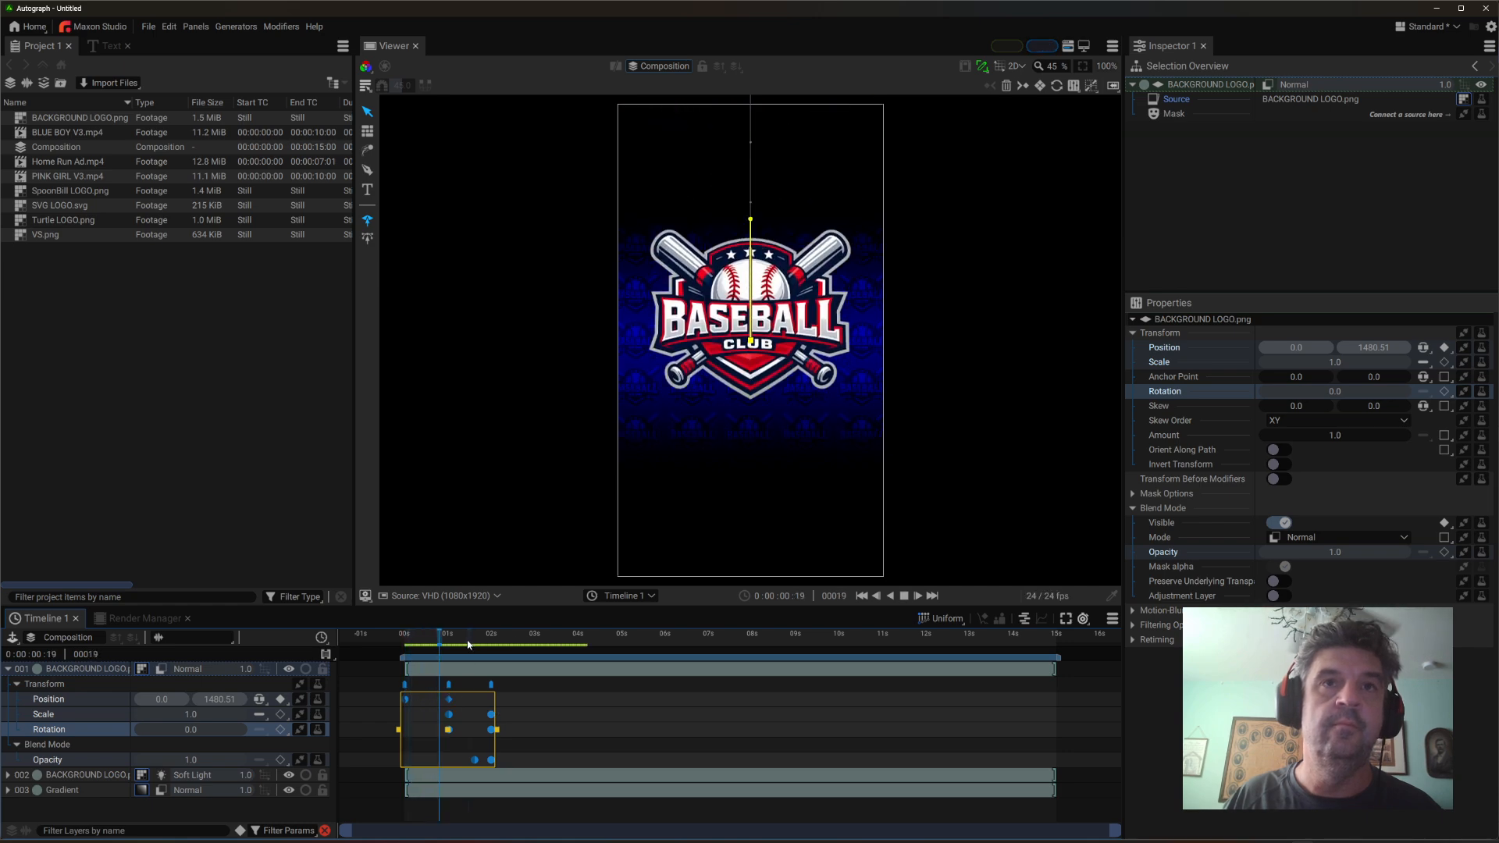
key(space)
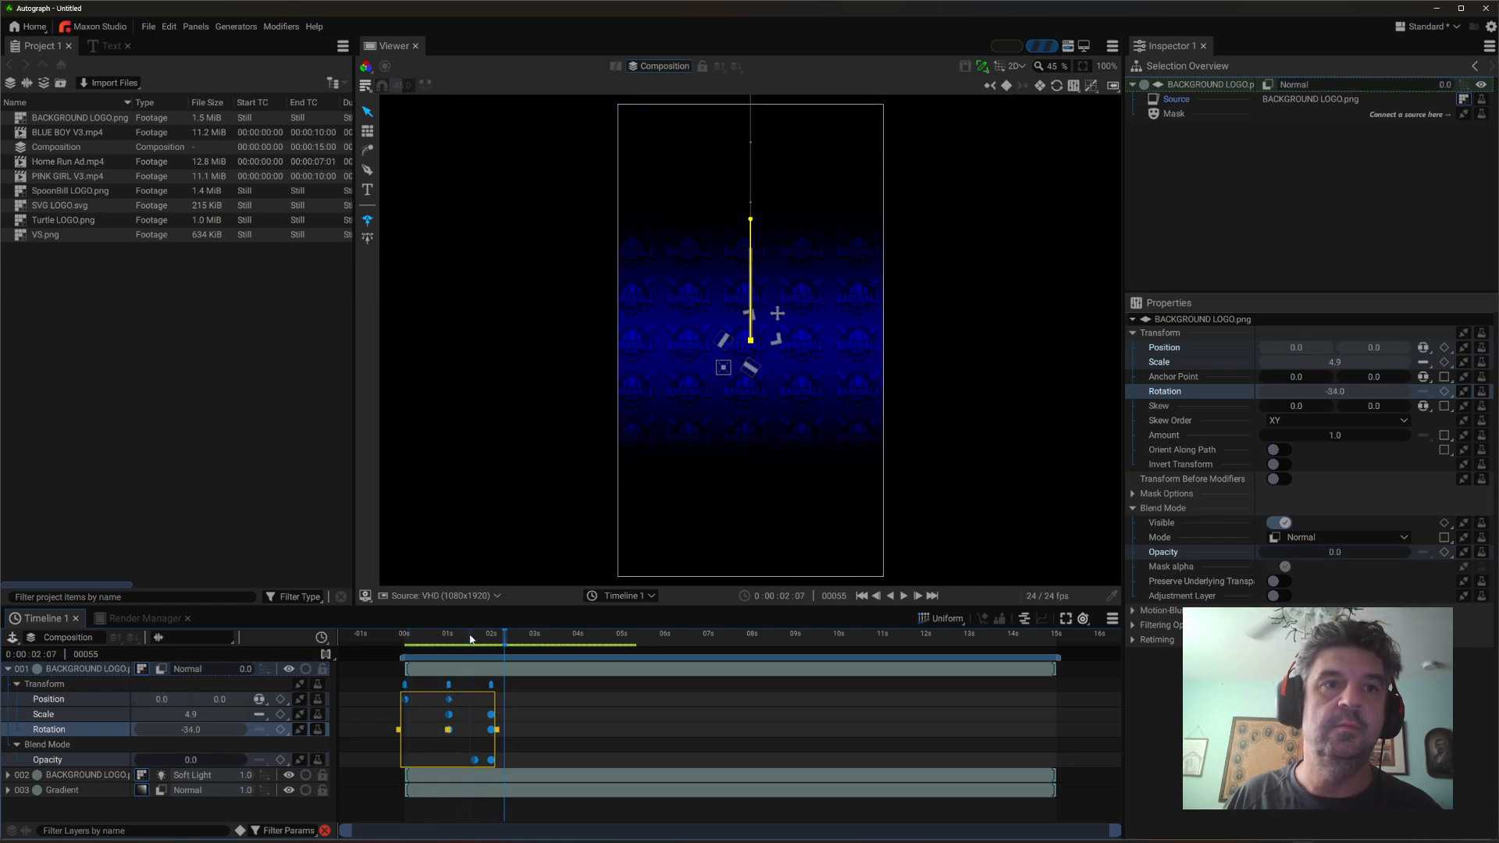
click(469, 640)
drag(469, 641, 469, 642)
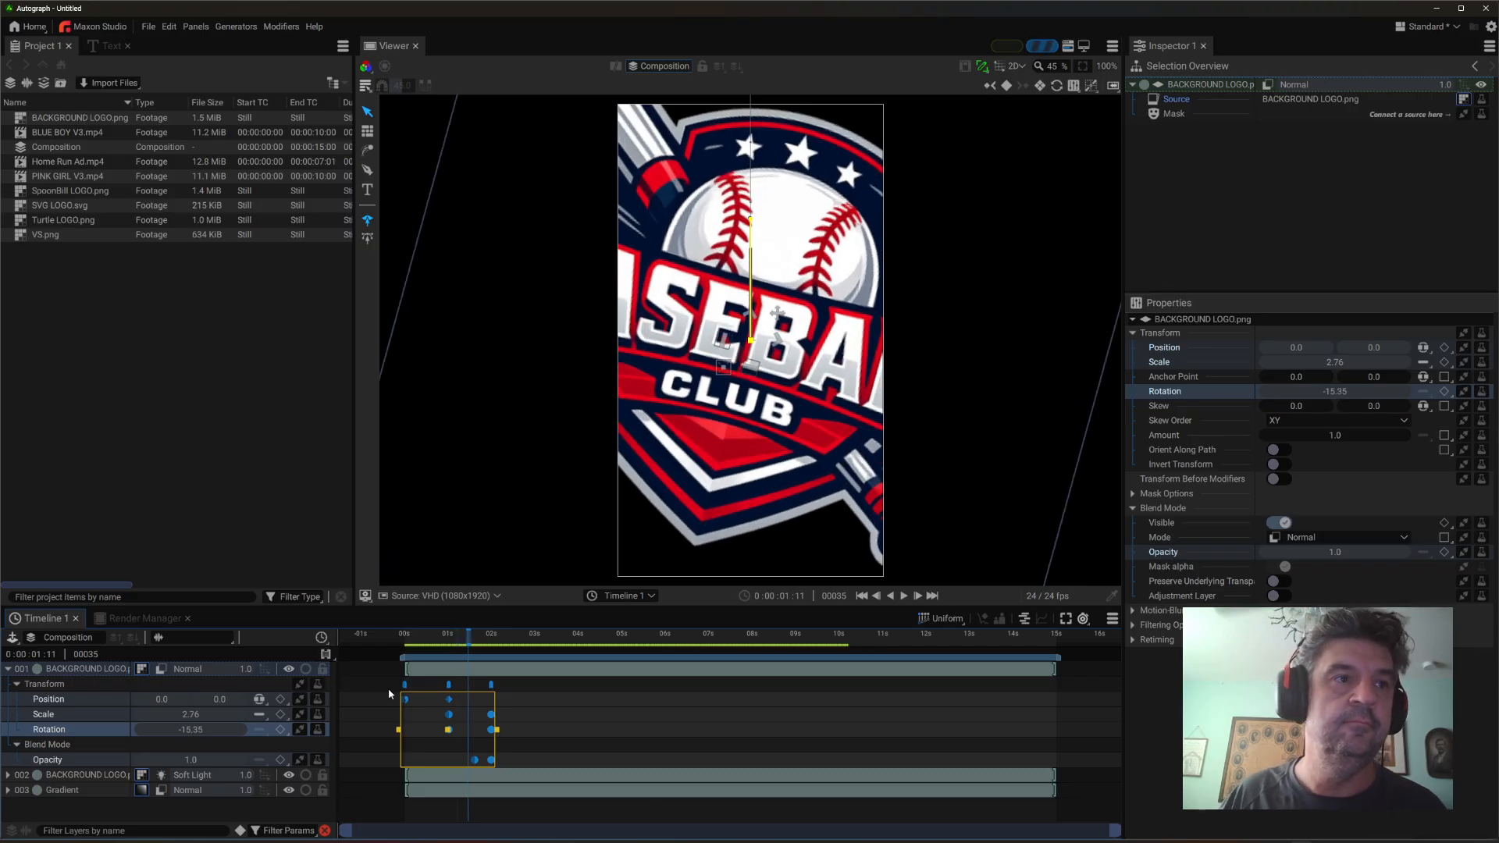
- Collapse the large logo layer and add Home Run Ad.mp4 to the timeline directly below it
click(8, 669)
click(32, 735)
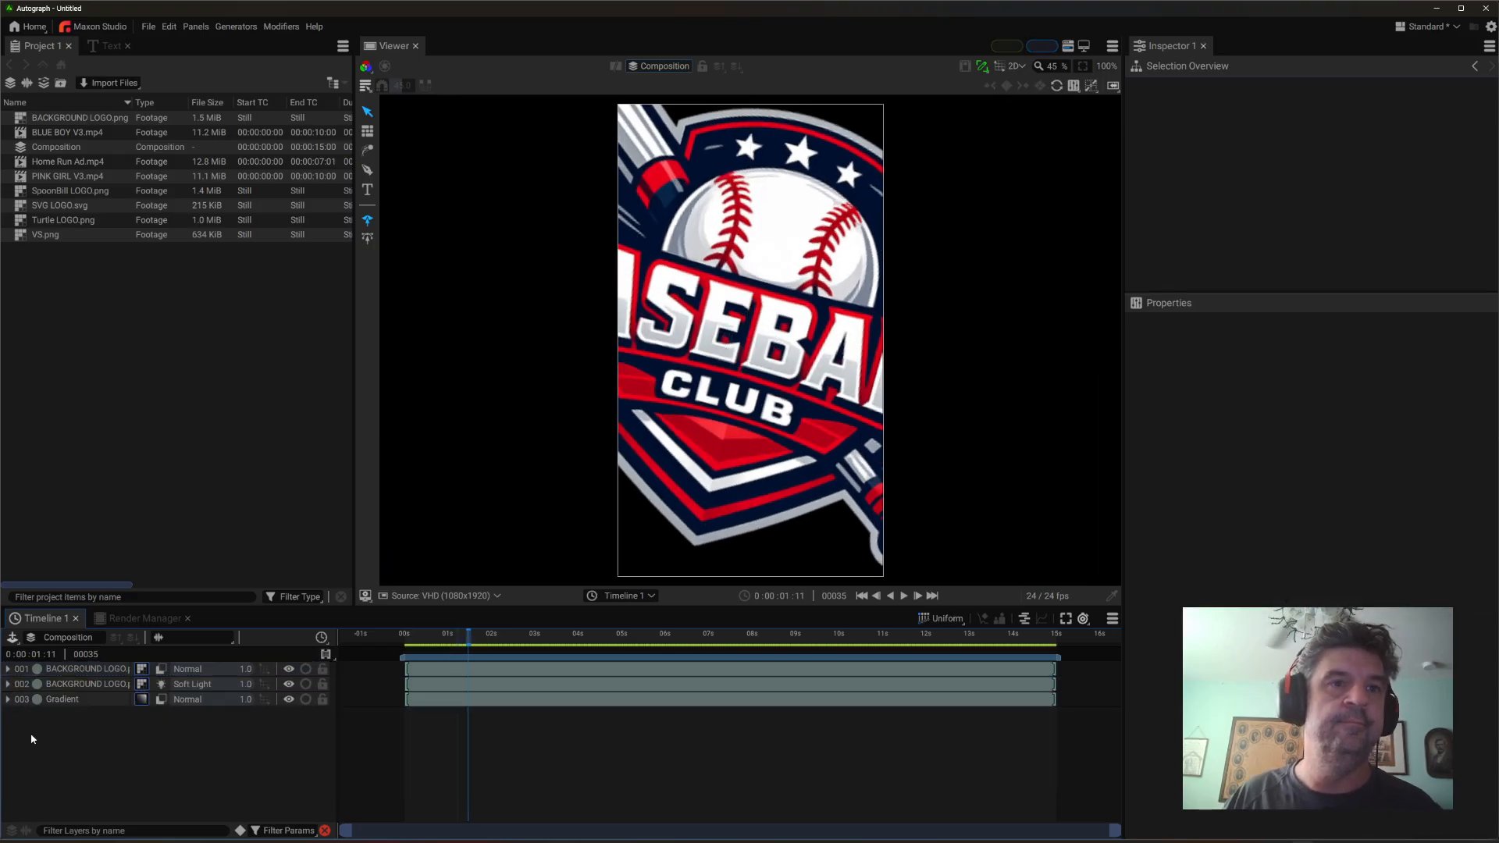
drag(441, 634, 415, 640)
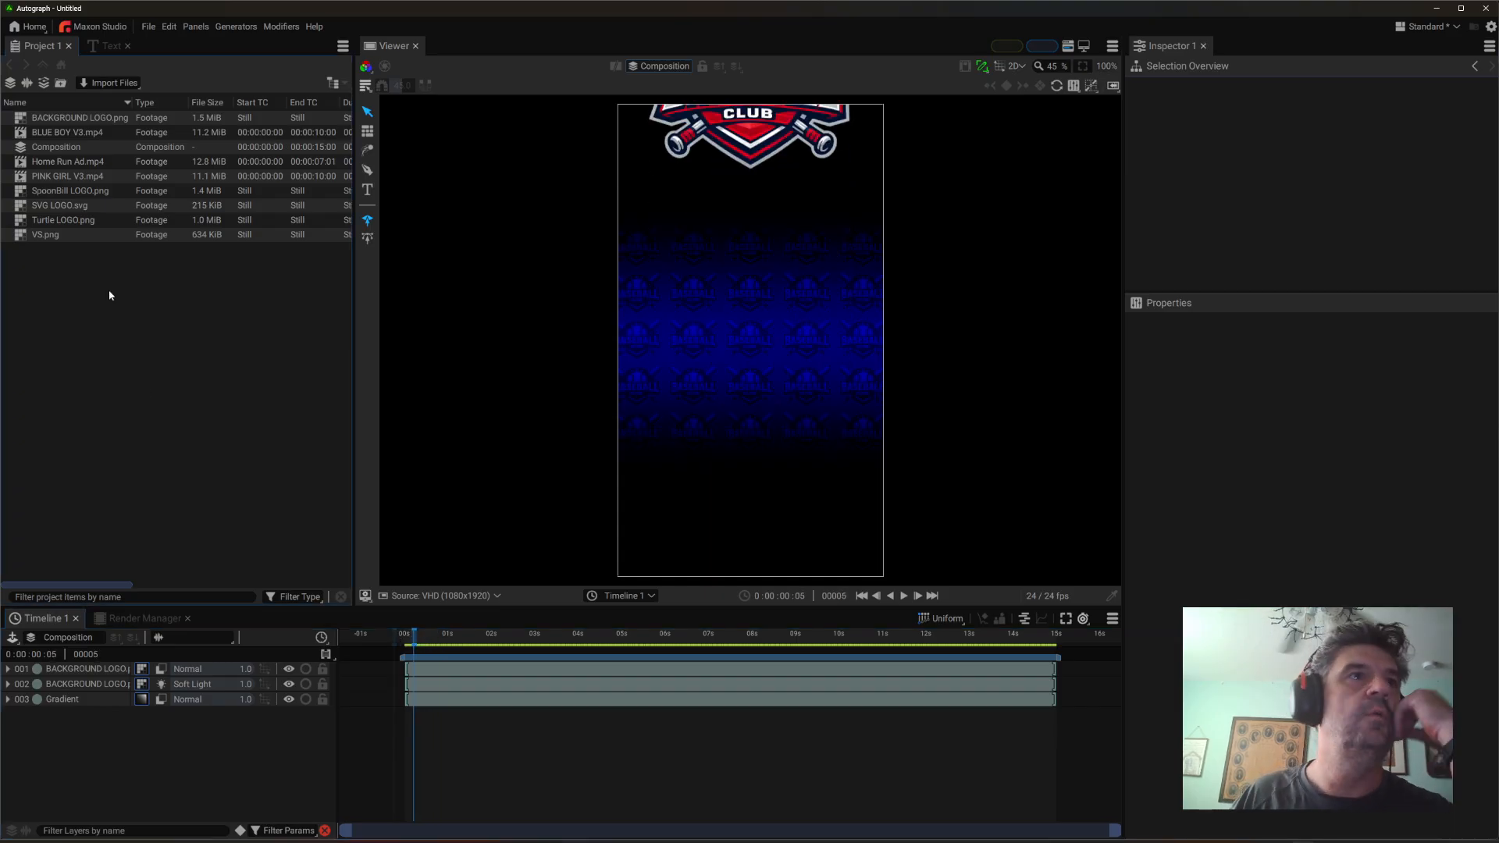
click(58, 163)
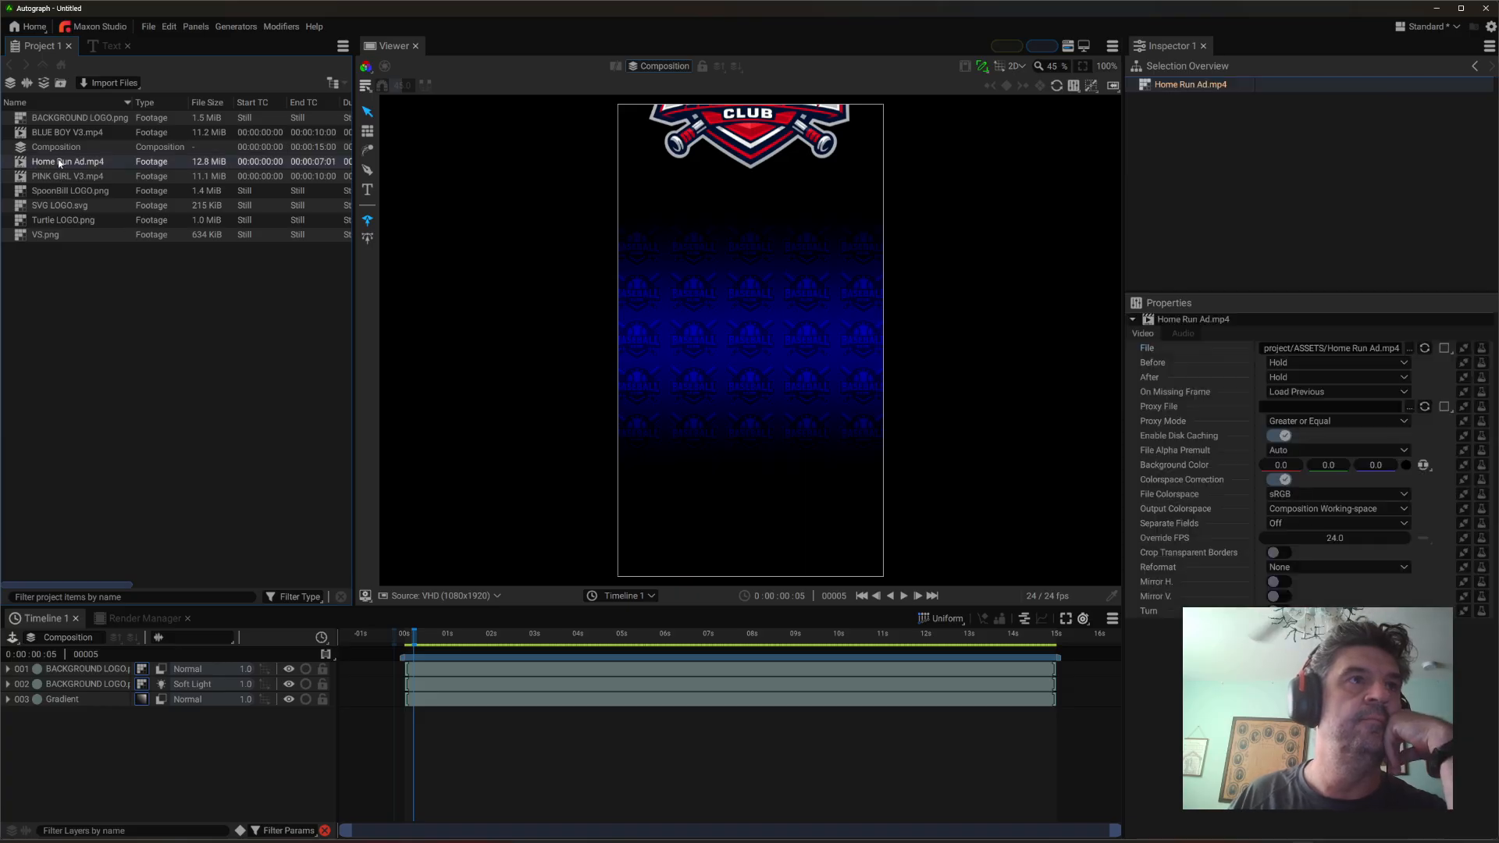
drag(58, 162, 100, 693)
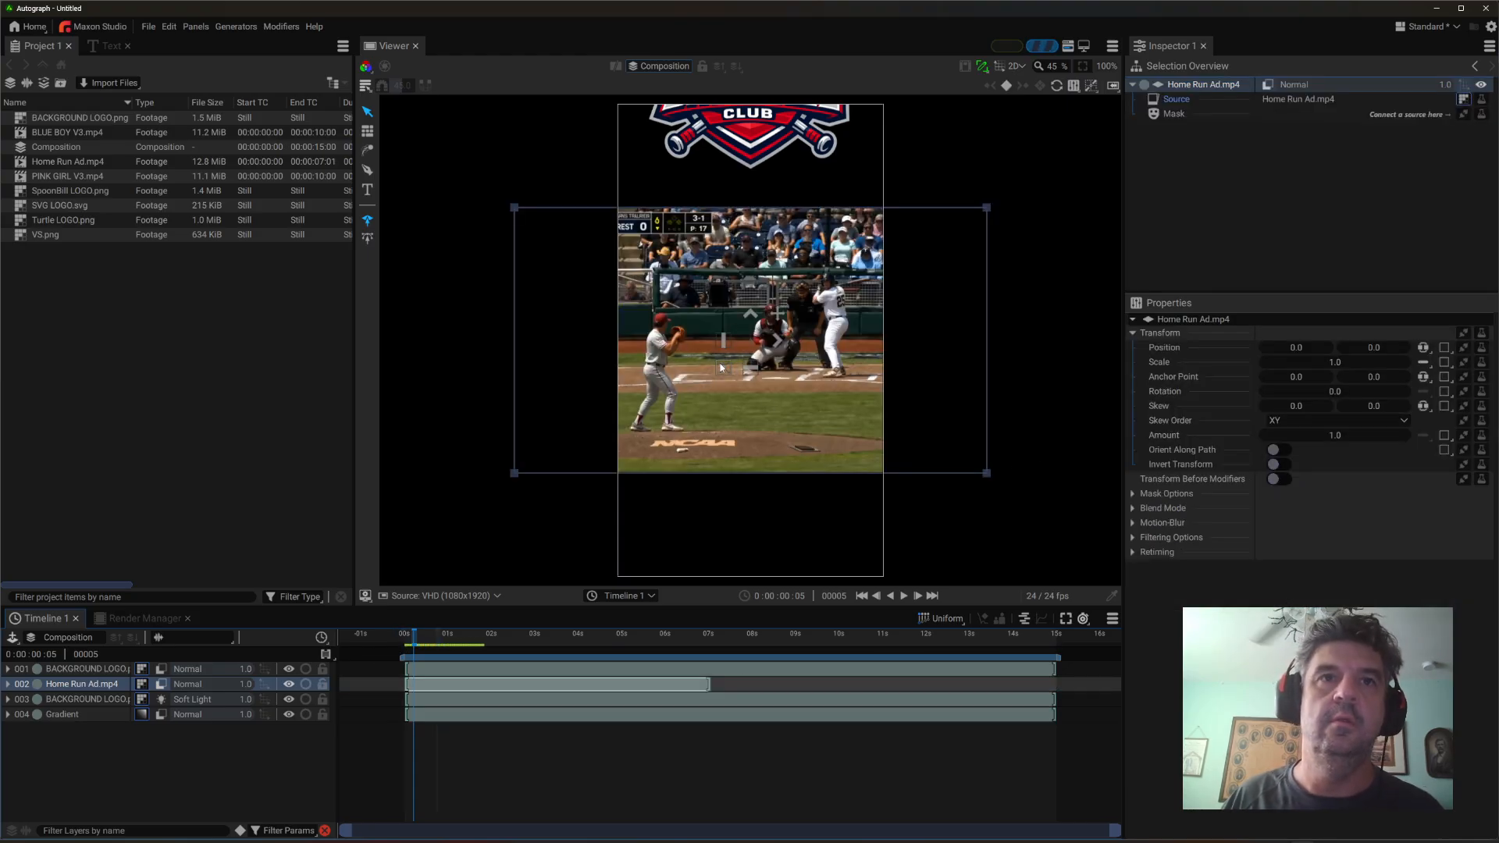
drag(722, 369, 807, 335)
key(ctrl+z)
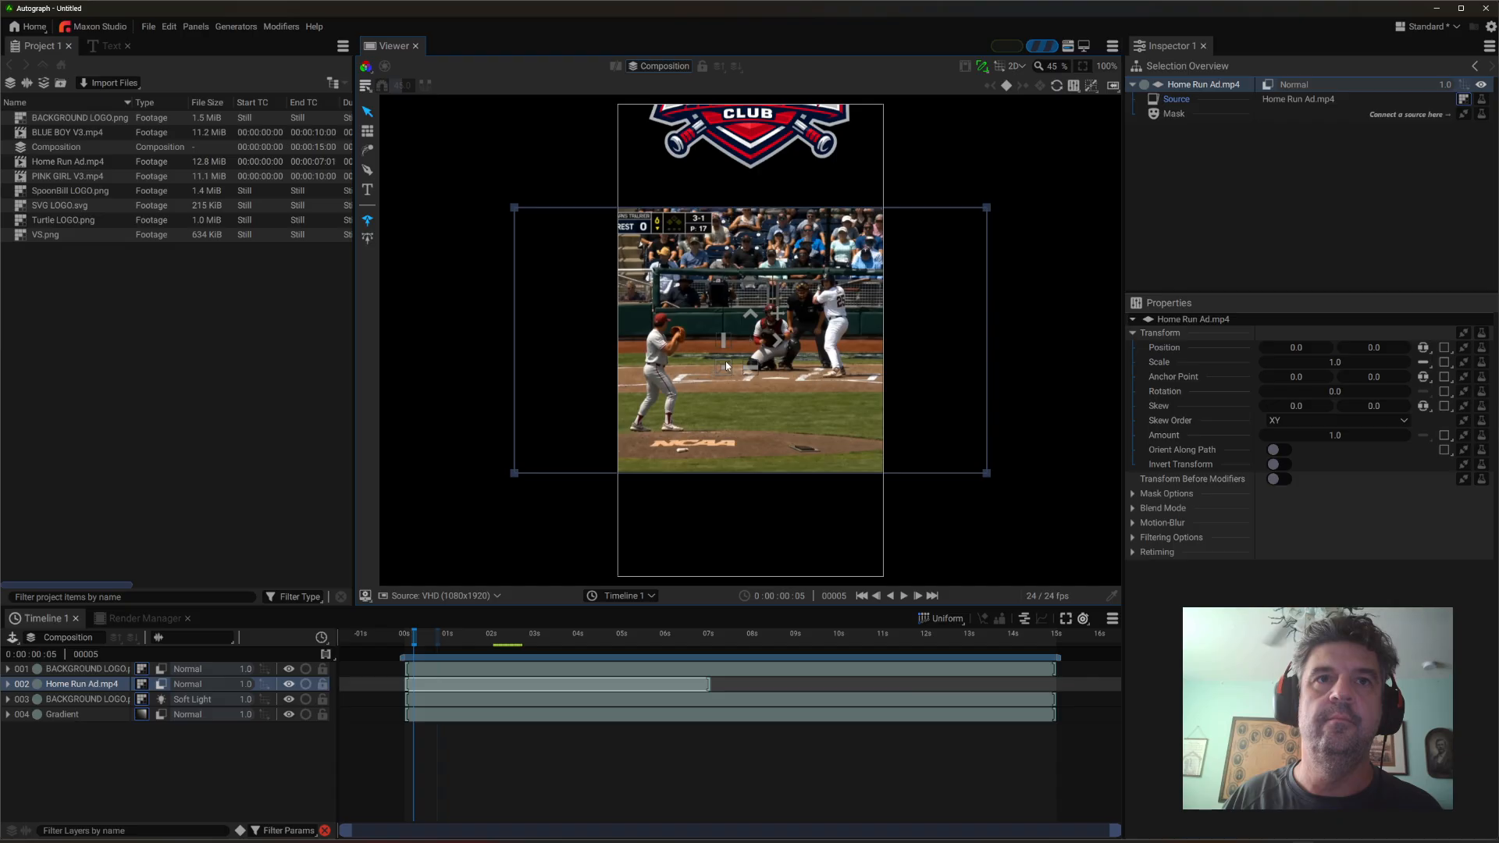
drag(726, 366, 818, 336)
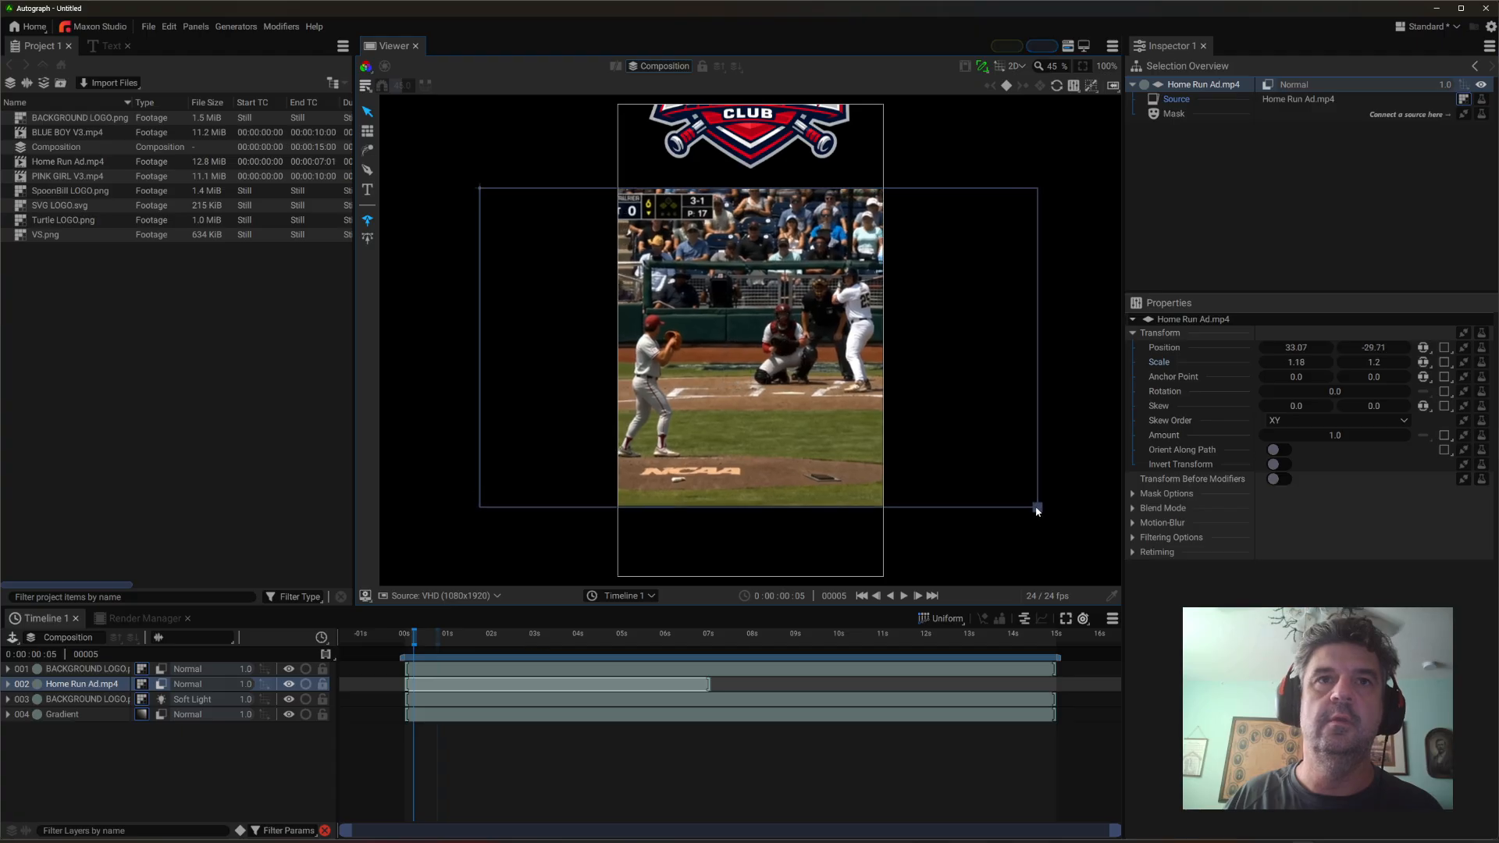
- Scale the Home Run Ad.mp4 layer uniformly to 1.8 so that it fills the vertical frame
mouse_move(1343, 363)
mouse_down()
mouse_move(1398, 363)
mouse_move(1336, 367)
mouse_up()
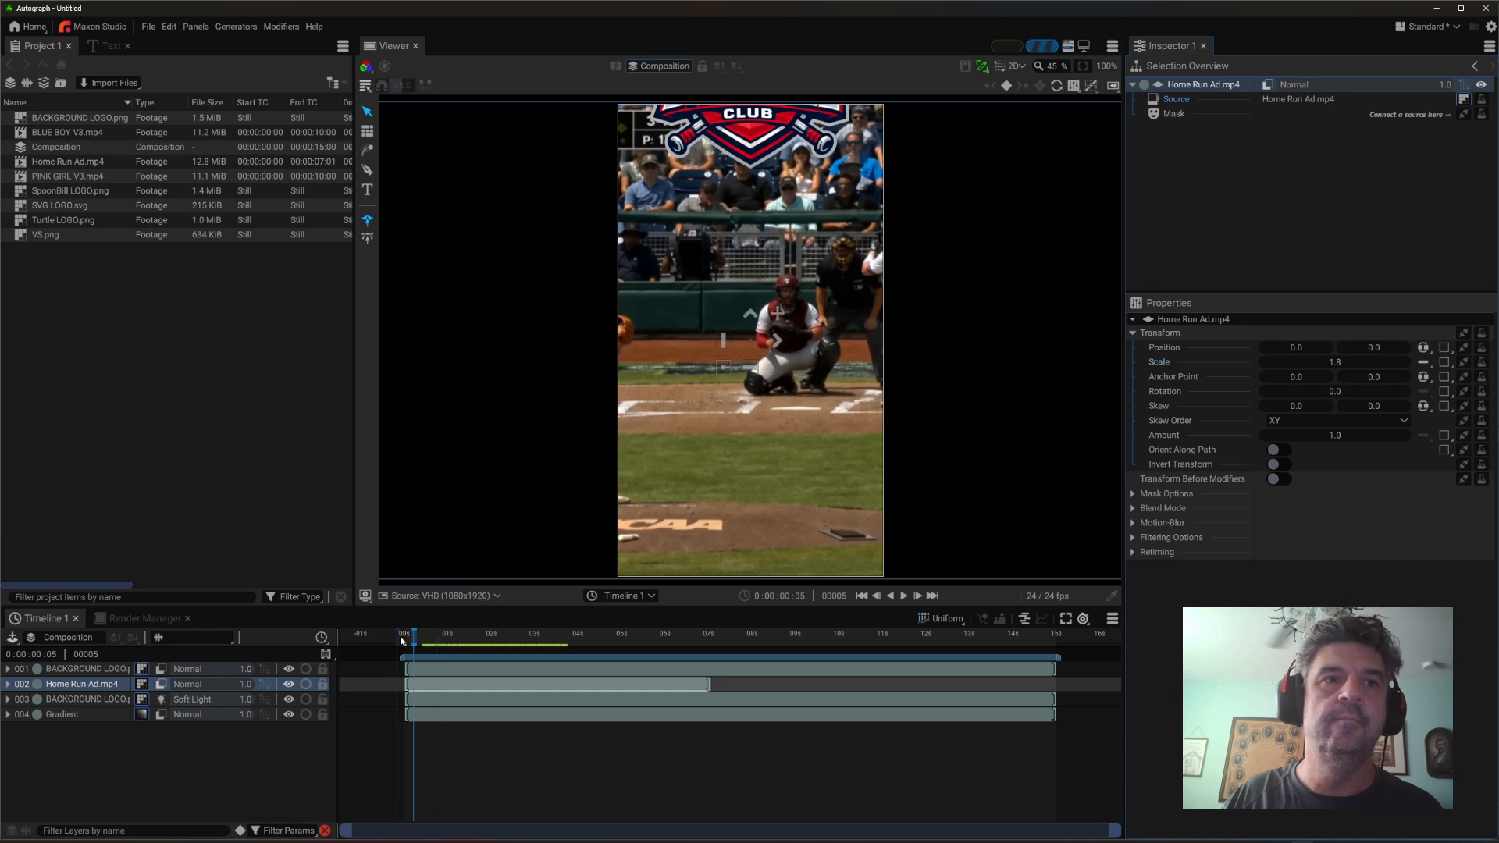
- Slide the Home Run Ad.mp4 clip earlier to end at about 5.4 seconds, and start the large logo layer at about 0.7 seconds
drag(401, 641, 591, 684)
click(447, 671)
drag(447, 645, 459, 685)
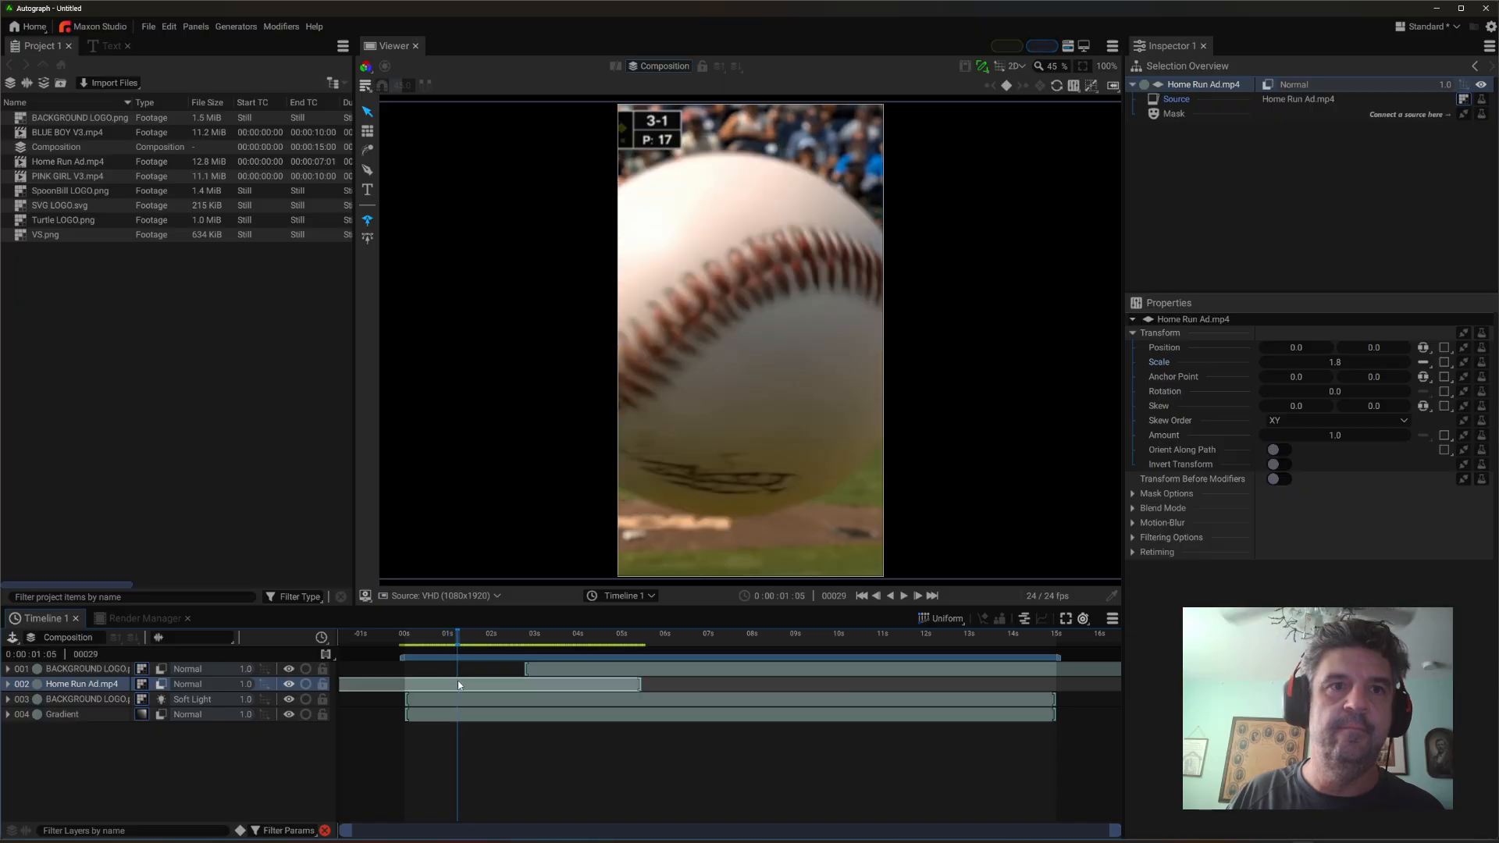
drag(549, 669, 465, 664)
- Play the composition from the start and scrub to frame 59 to check the logo's fade against the video's glass-shatter moment
click(419, 642)
click(457, 652)
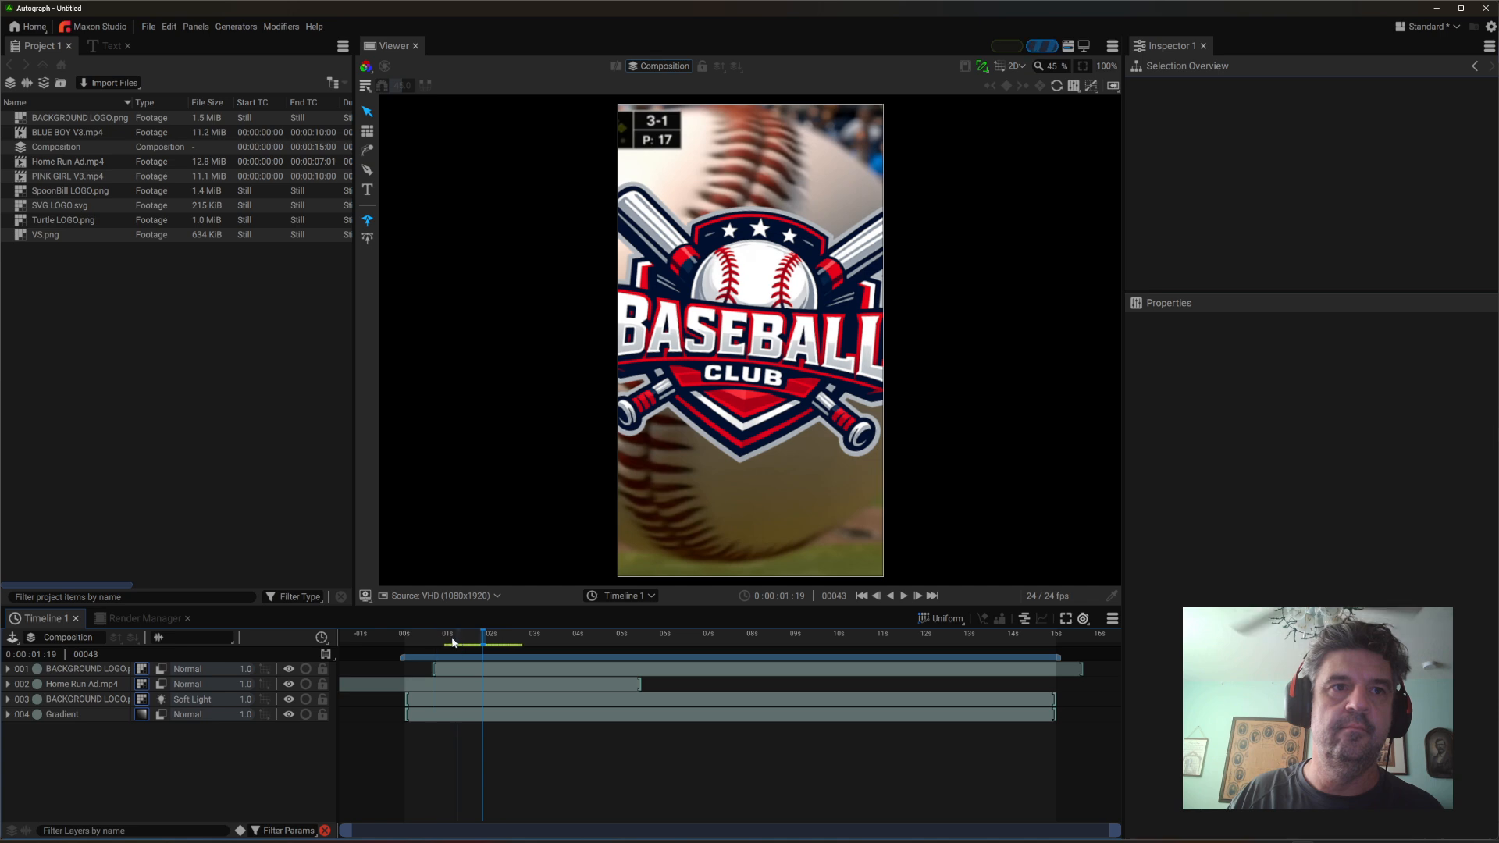
click(405, 648)
key(space)
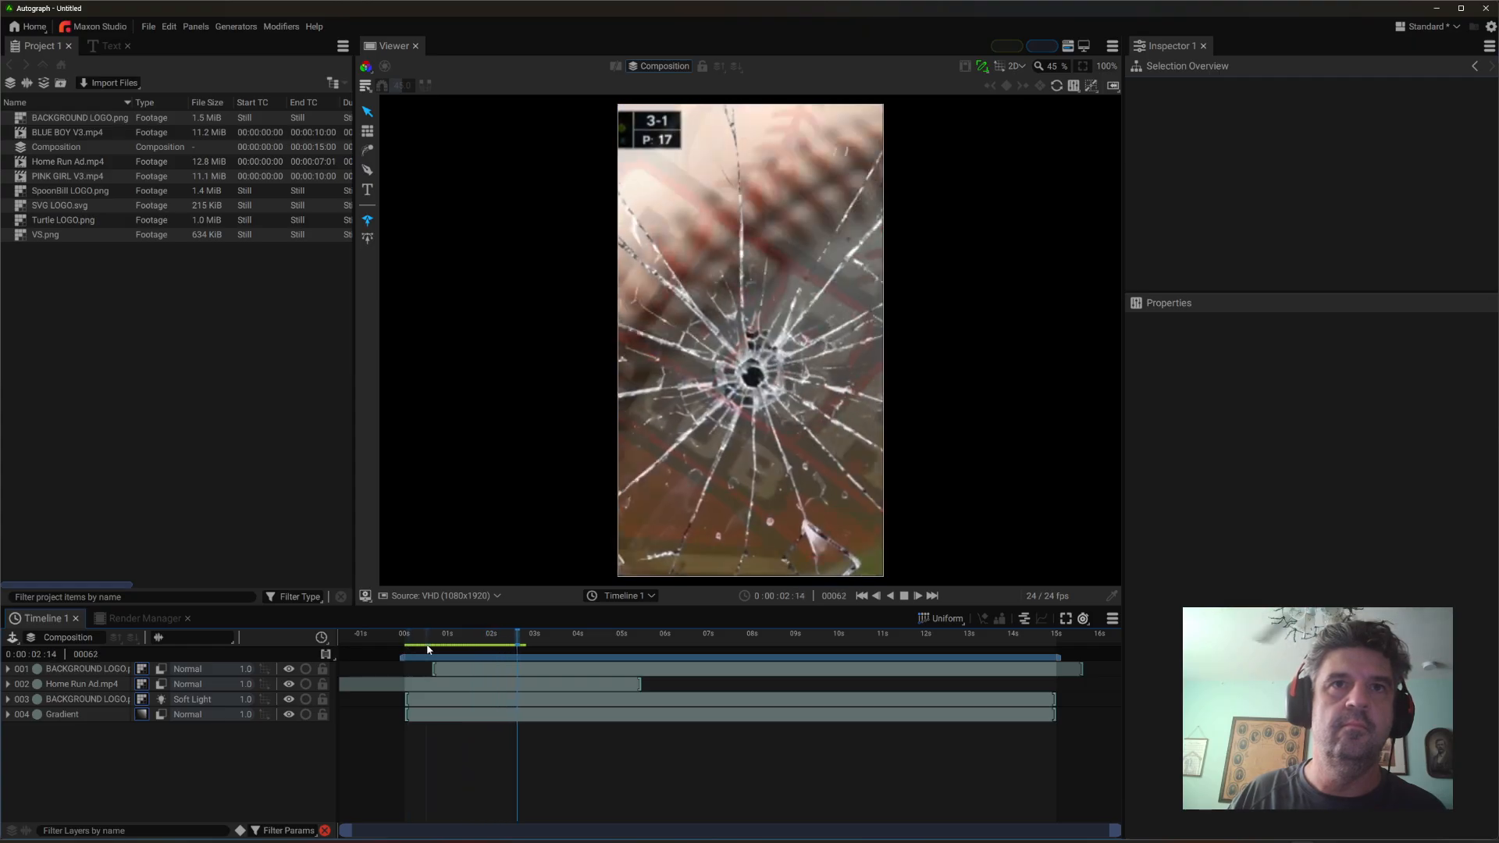
key(space)
drag(472, 639, 513, 641)
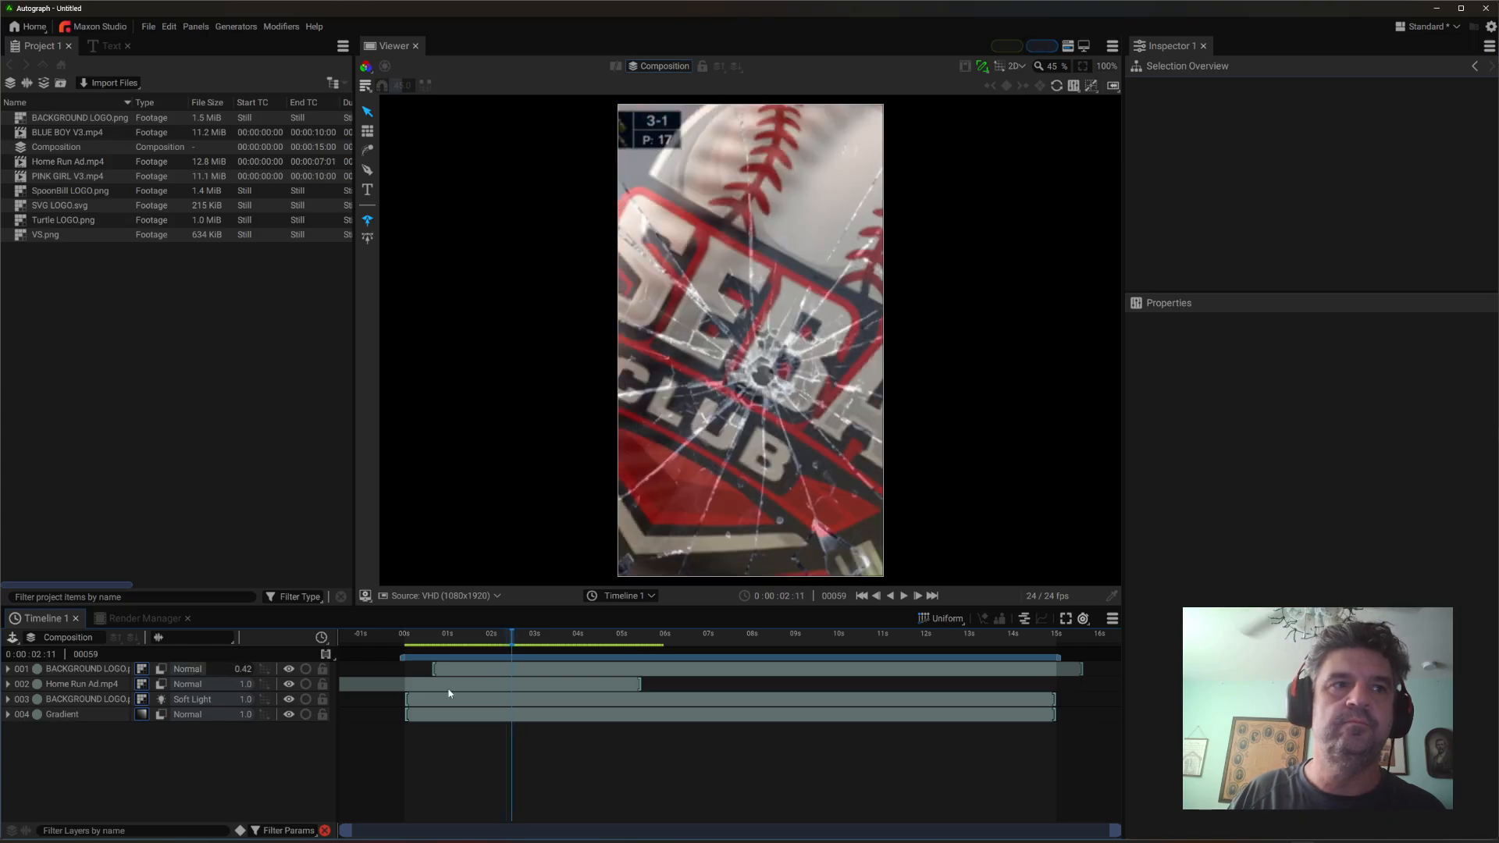
- Reveal the large logo layer's keyframes and move its first opacity keyframe later, to about frame 60, so the fade-out starts later
click(87, 671)
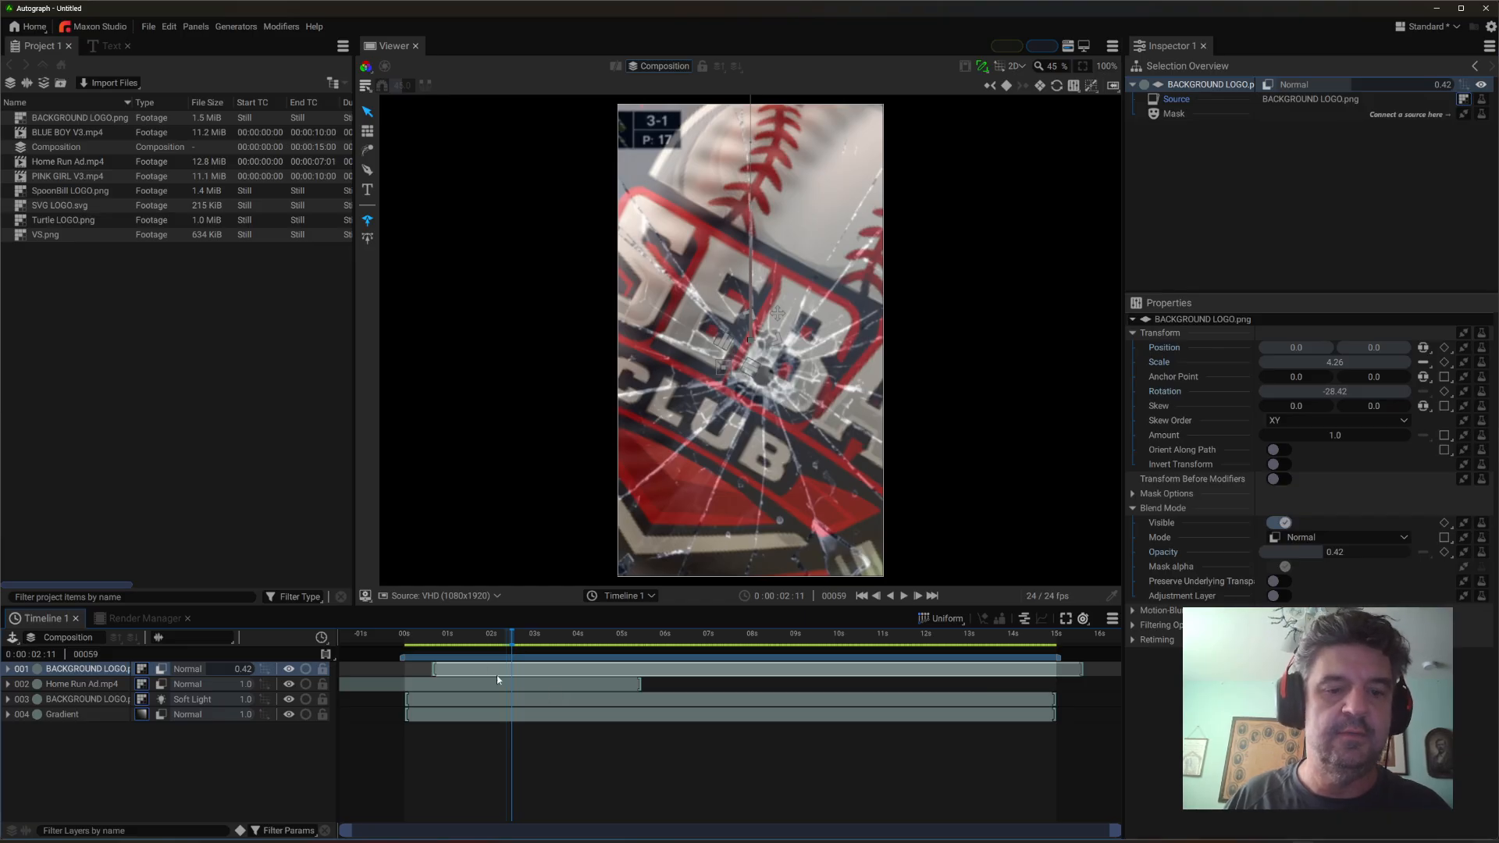
key(u)
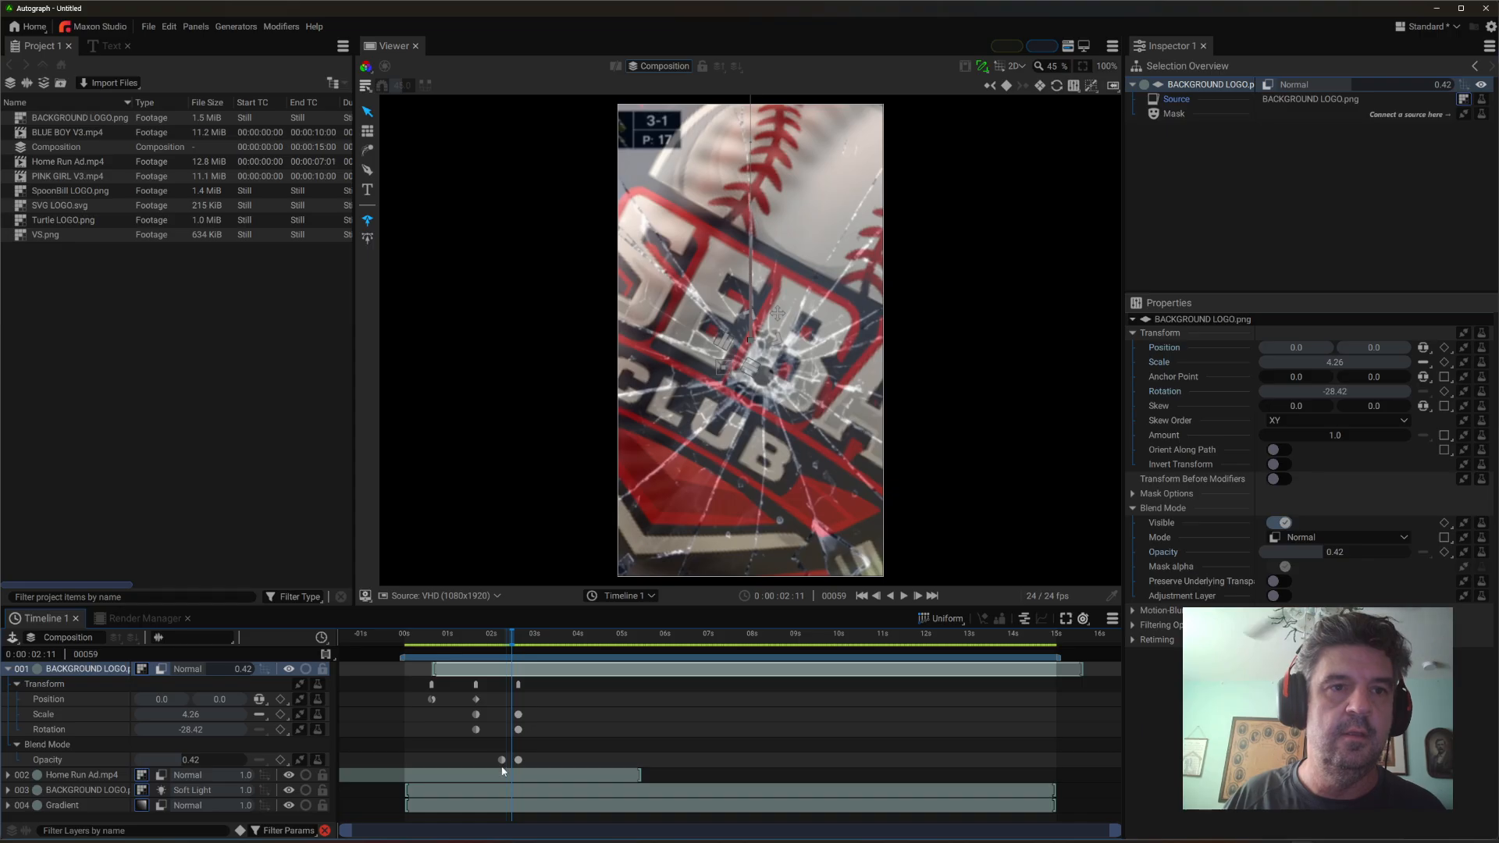
scroll(503, 761, up, 8)
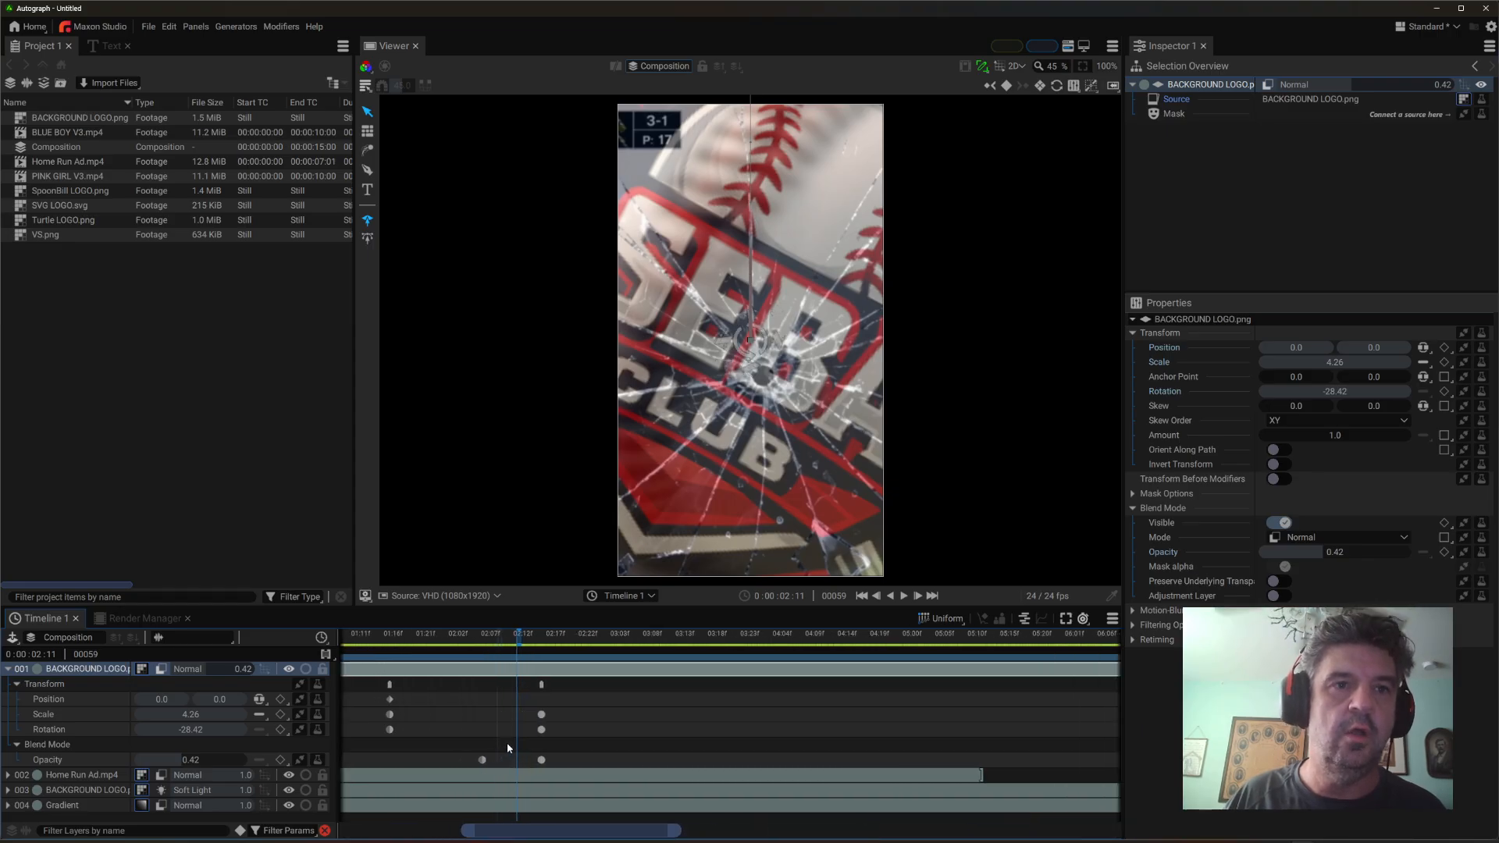
scroll(508, 742, right, 1)
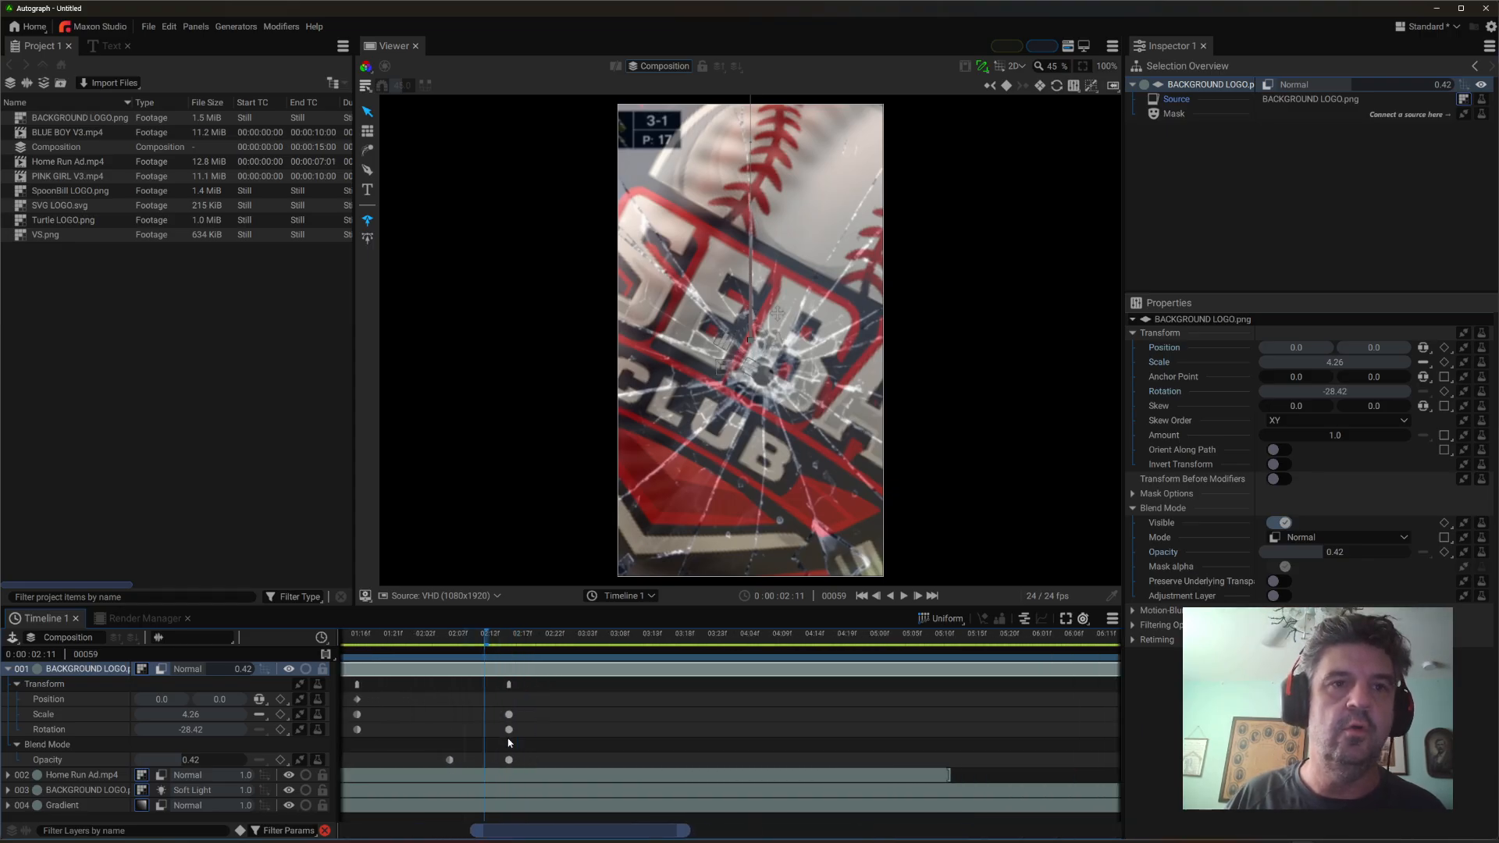
scroll(509, 734, left, 1)
drag(482, 760, 523, 760)
drag(512, 630, 496, 645)
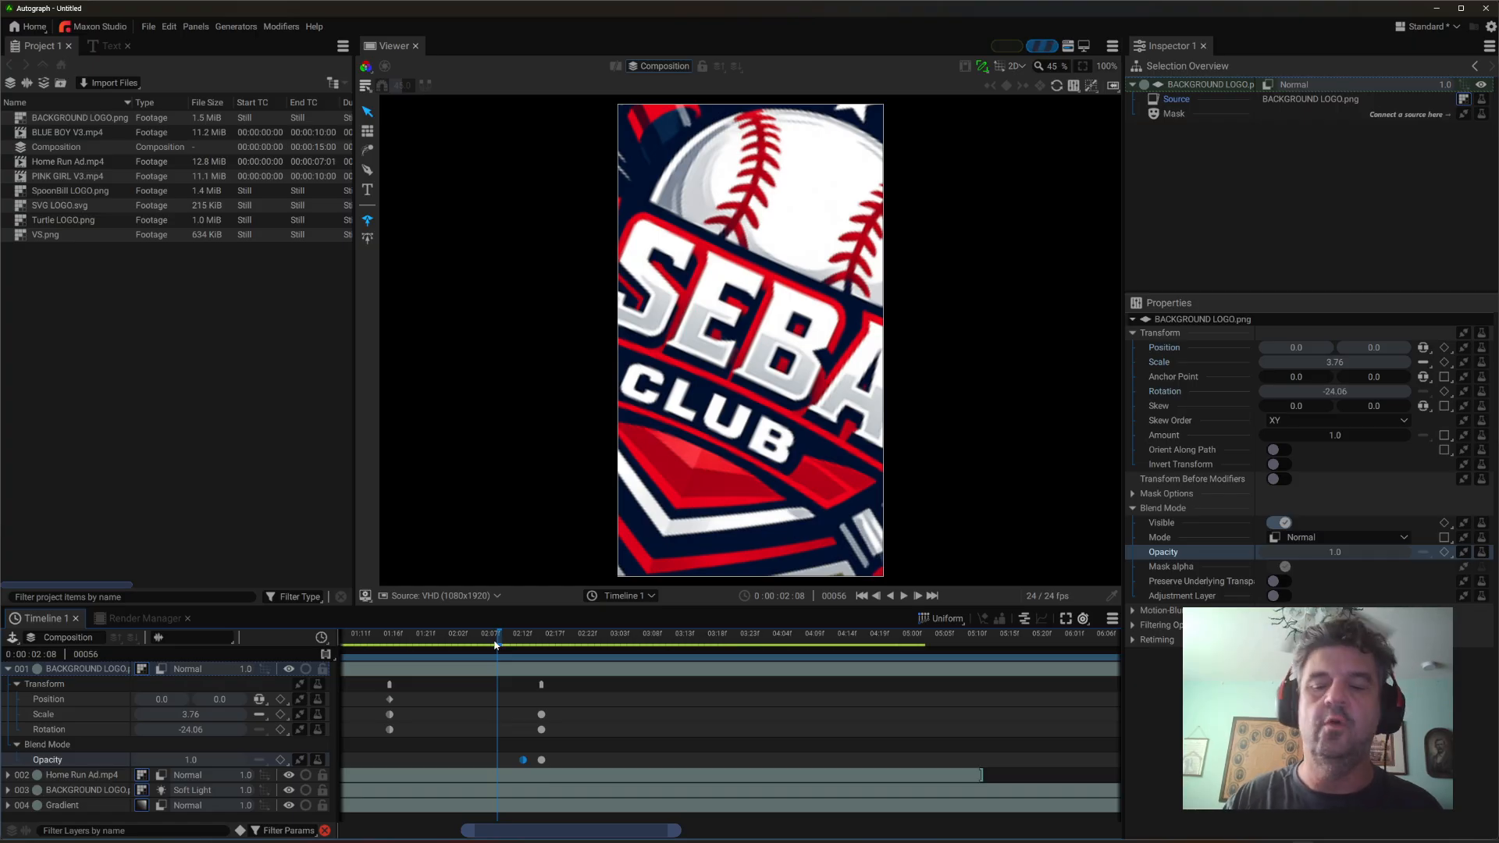
- Play the composition from the start, and slide the large logo layer later to start at about frame 21
key(Home)
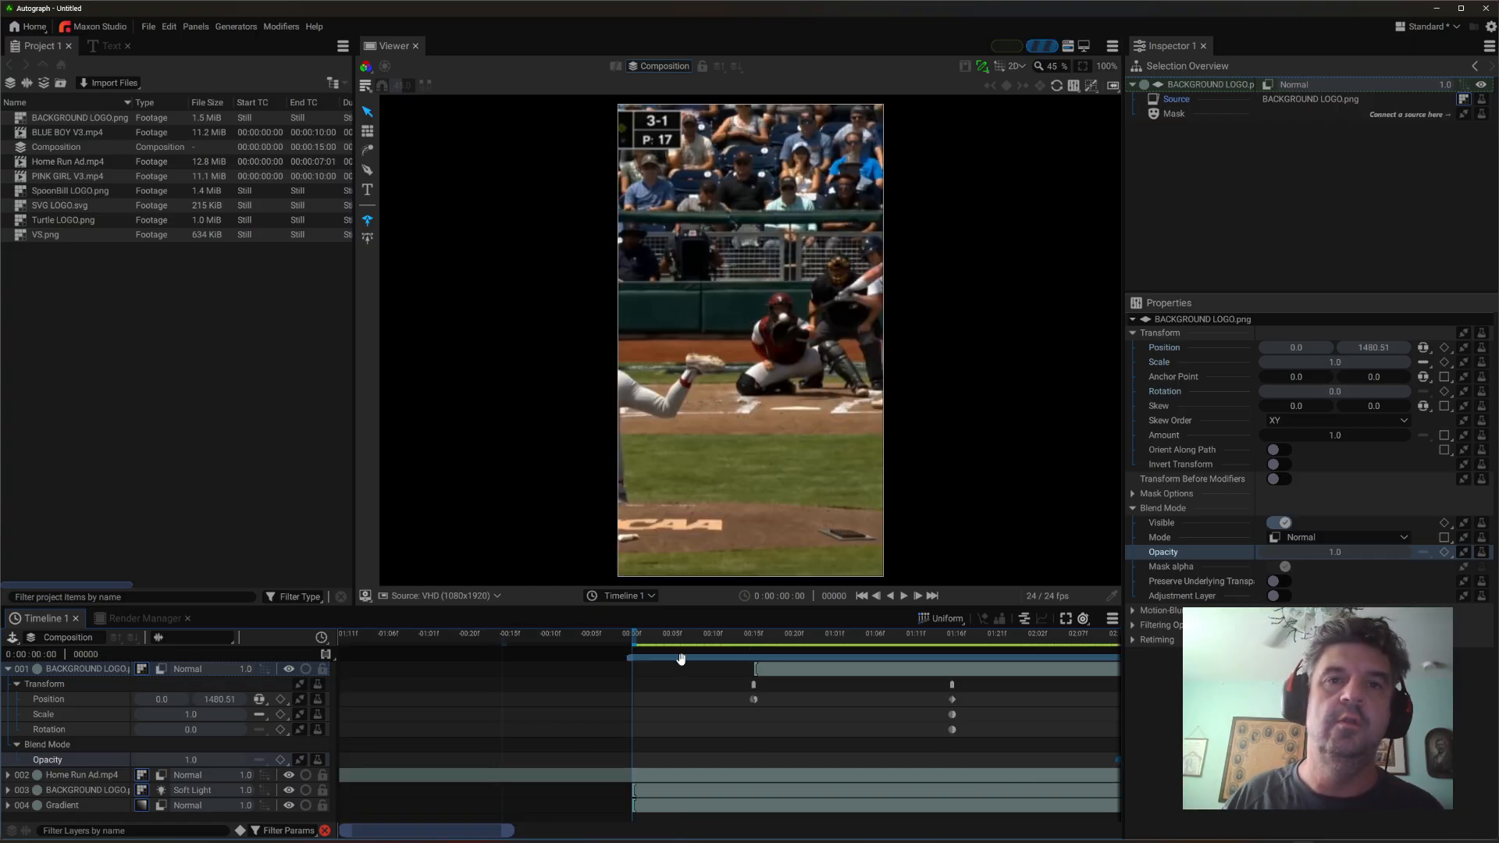
click(904, 597)
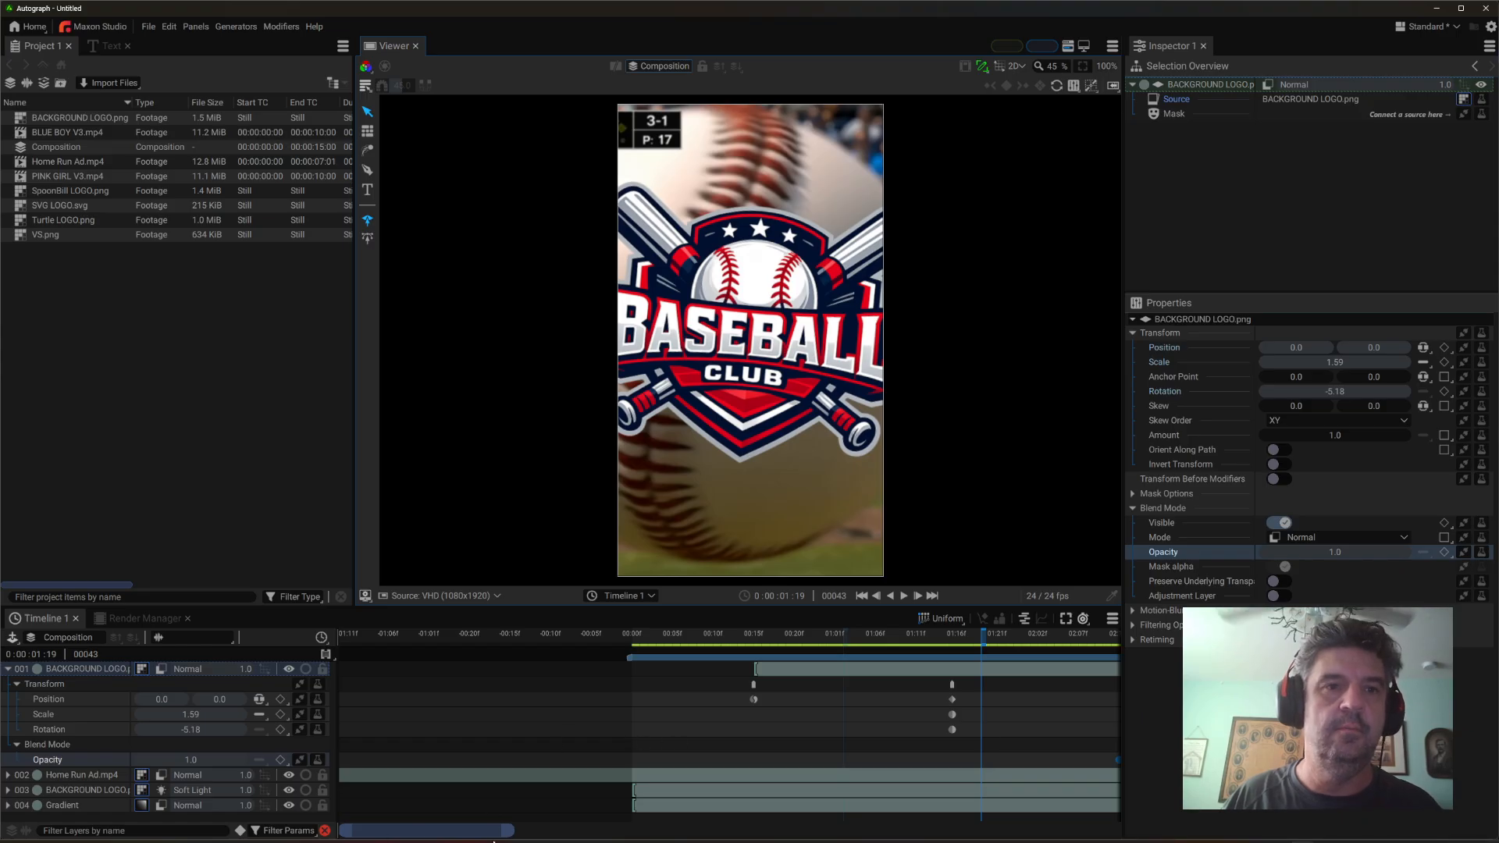
drag(509, 831, 606, 837)
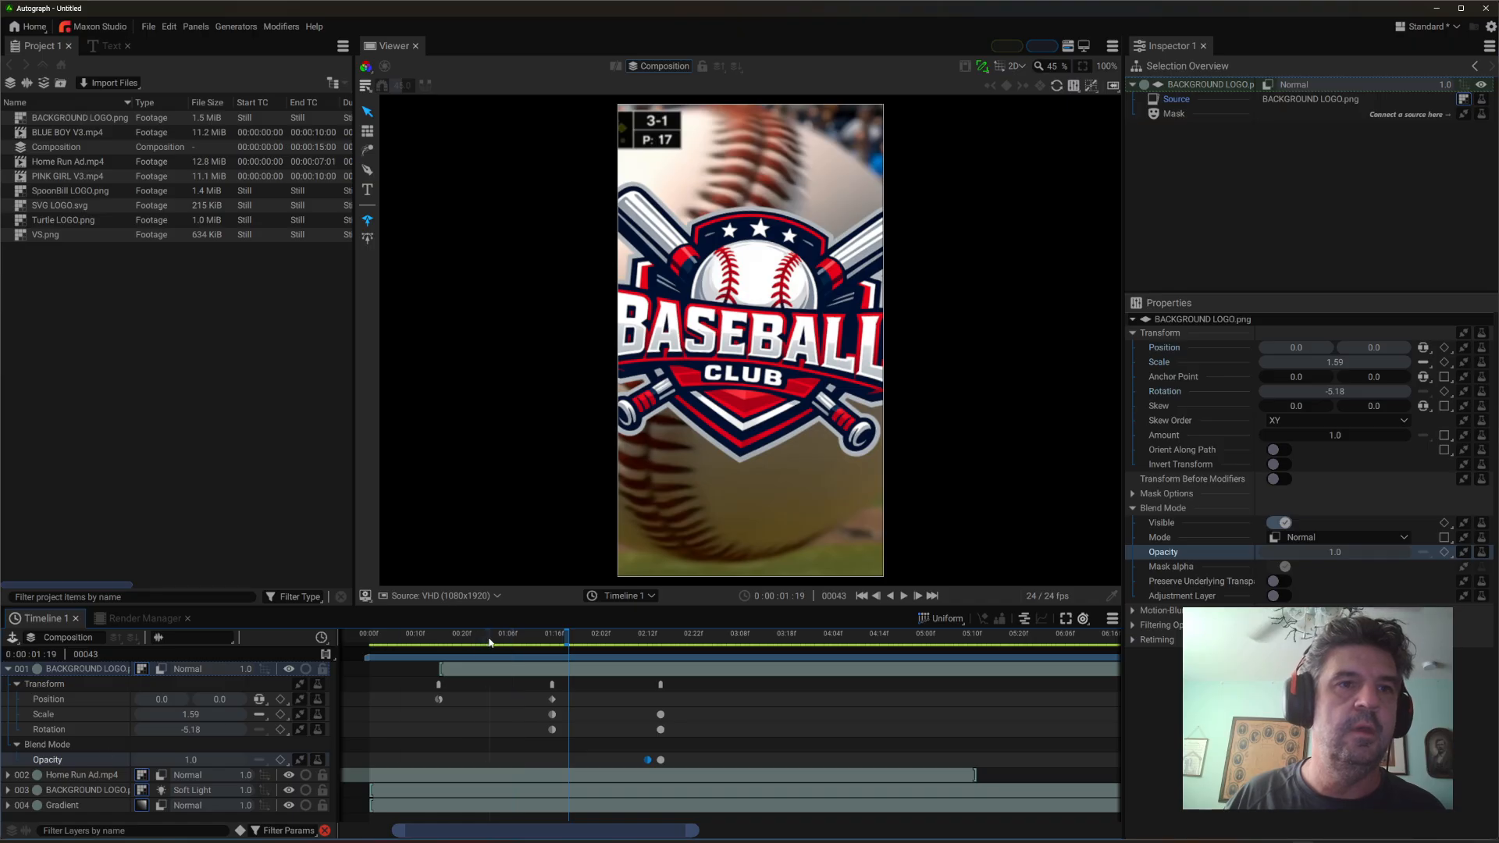
drag(490, 641, 702, 642)
click(675, 681)
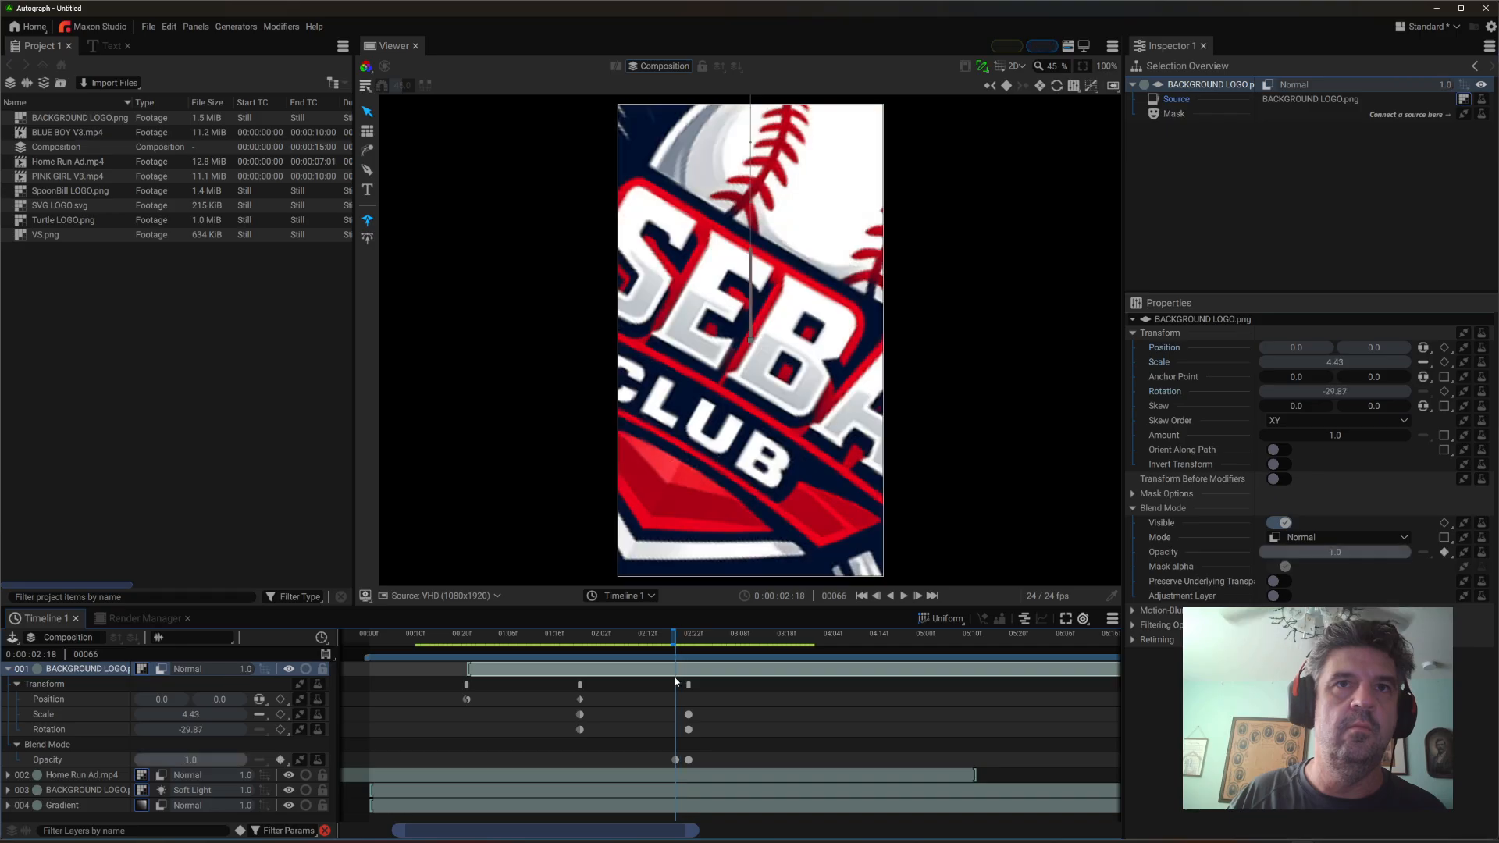
- Trim the end of Home Run Ad.mp4 to about frame 66 and nudge the large logo layer's start to about frame 20
click(528, 777)
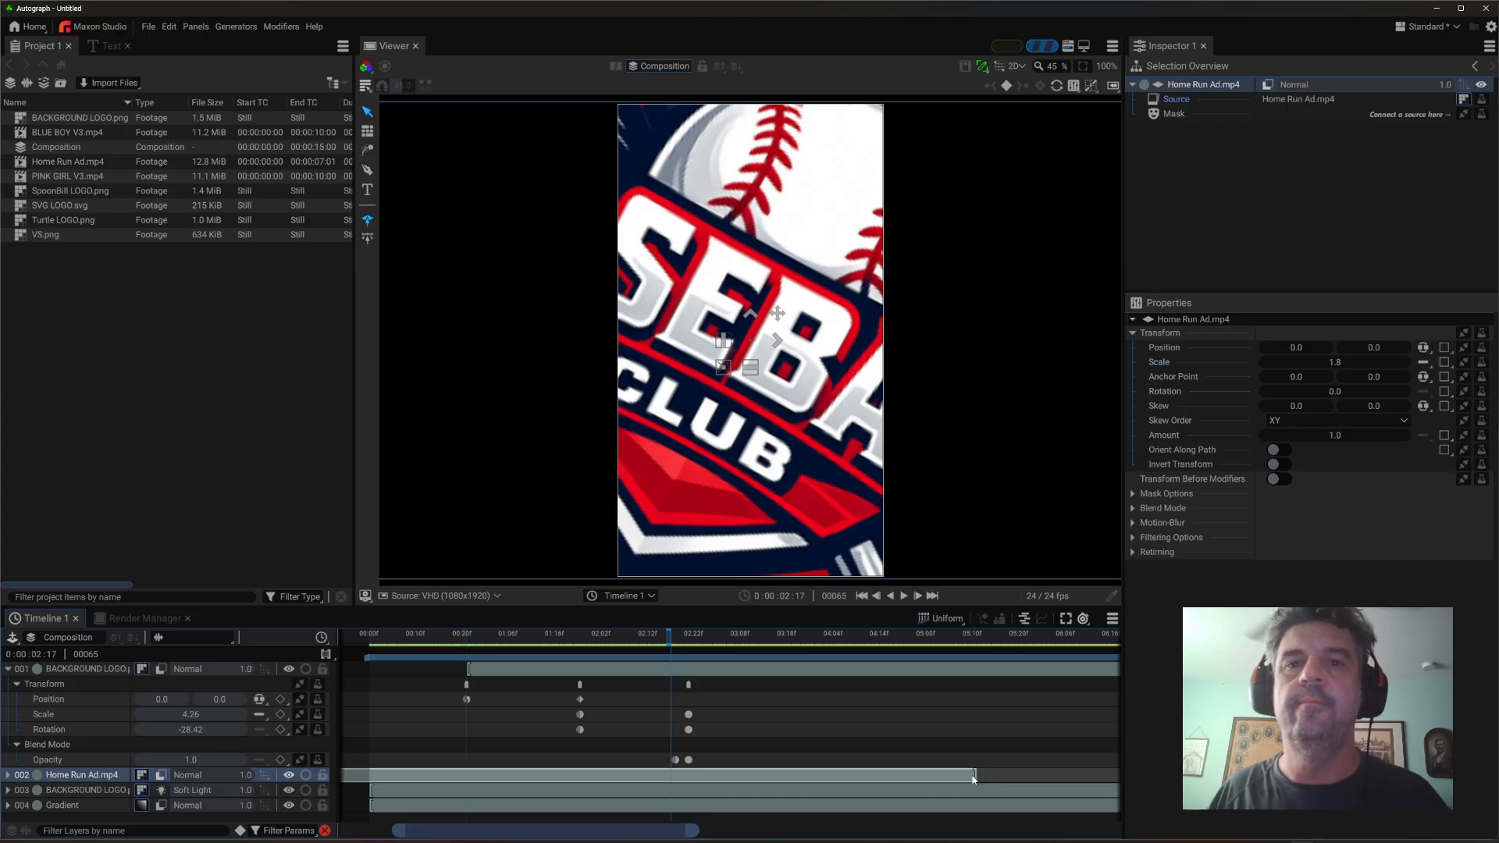
drag(974, 780, 676, 780)
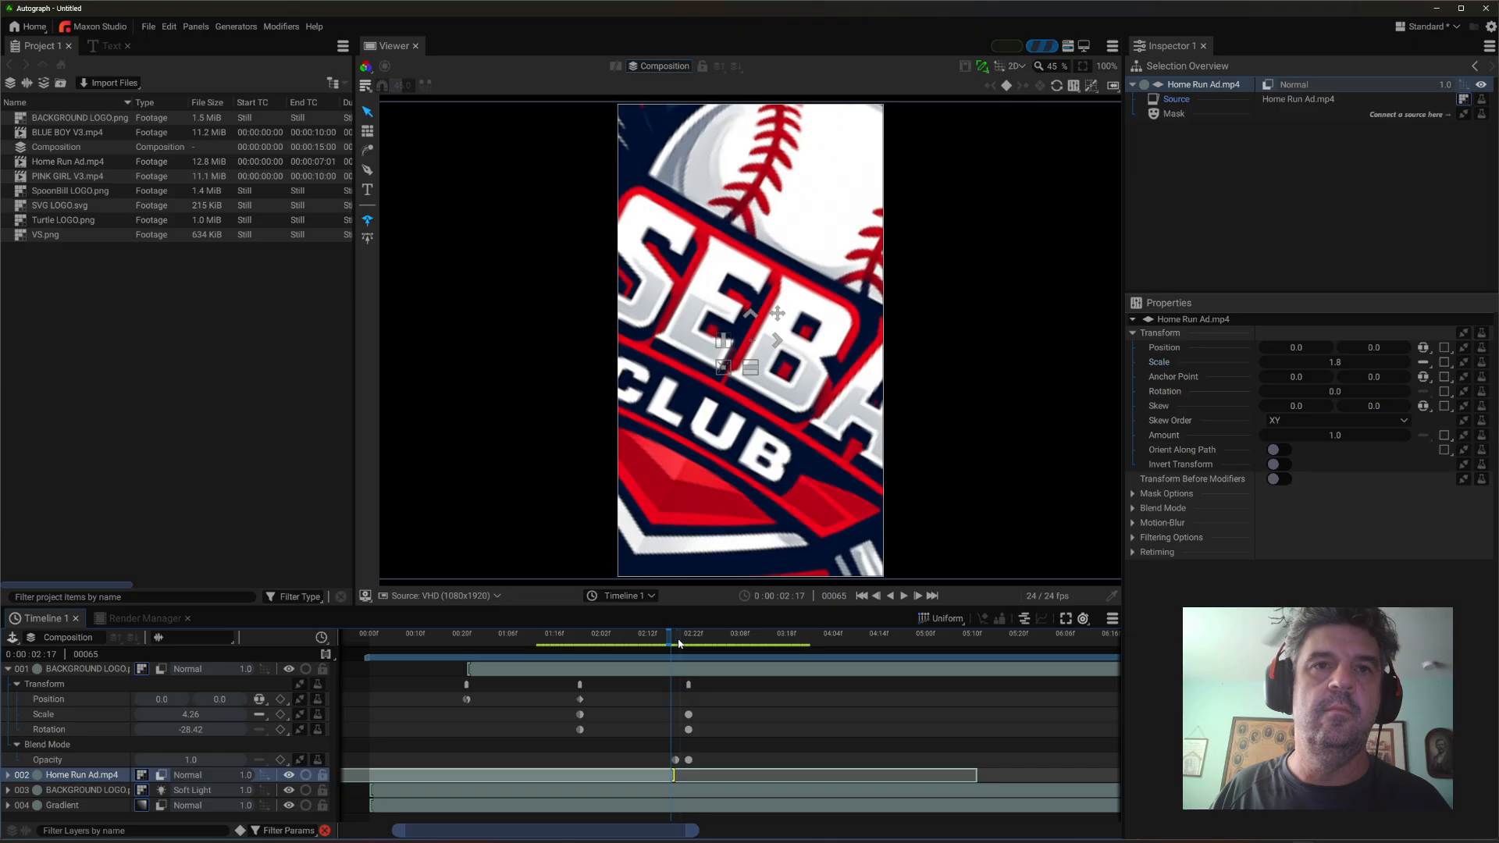
drag(679, 644, 393, 634)
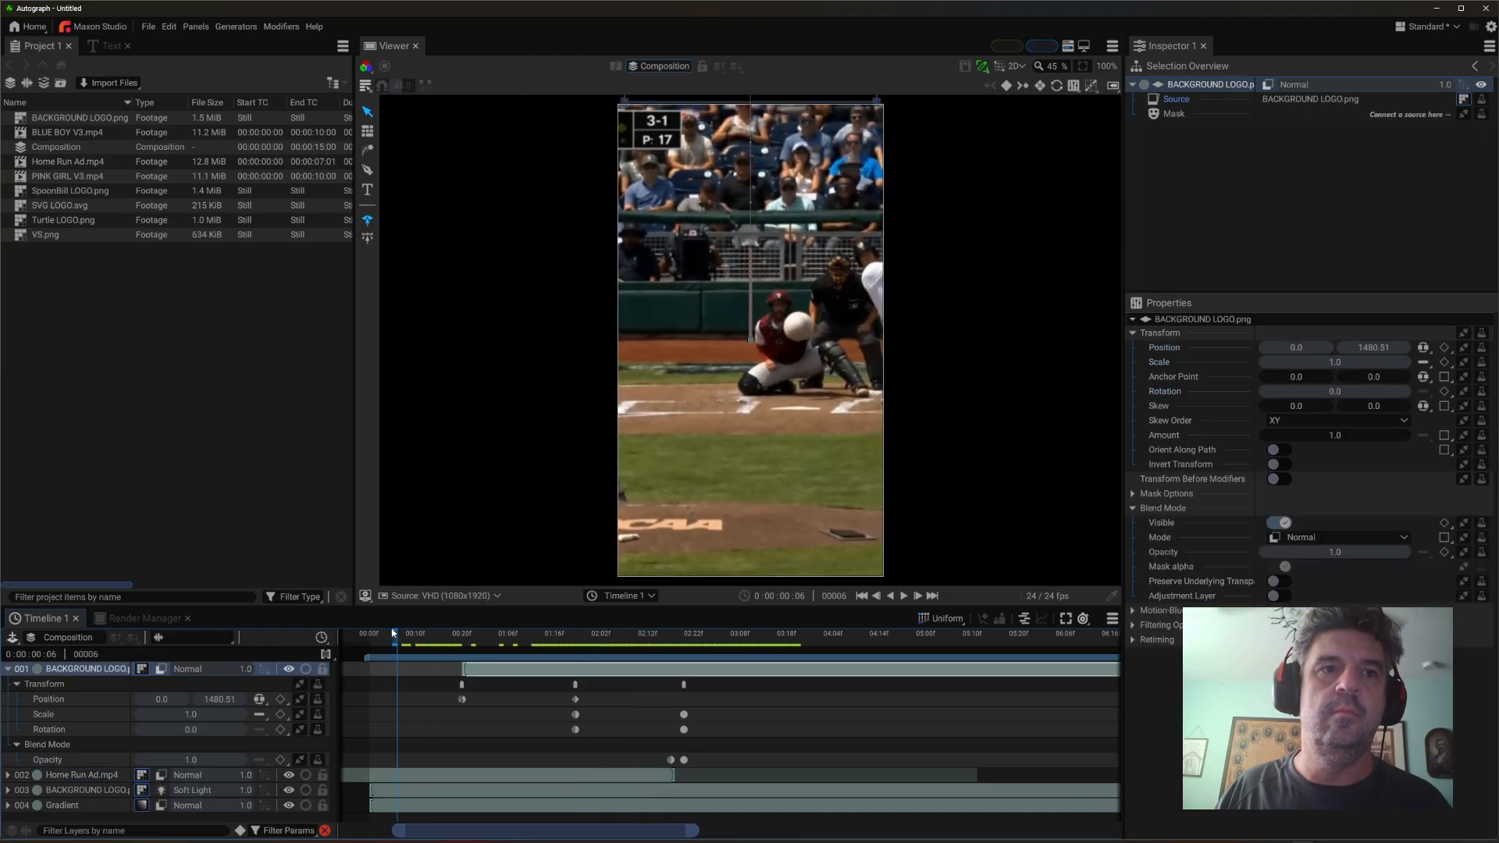
- Play the composition and scrub around frame 68 to check the logo's fade over the video's new end
key(space)
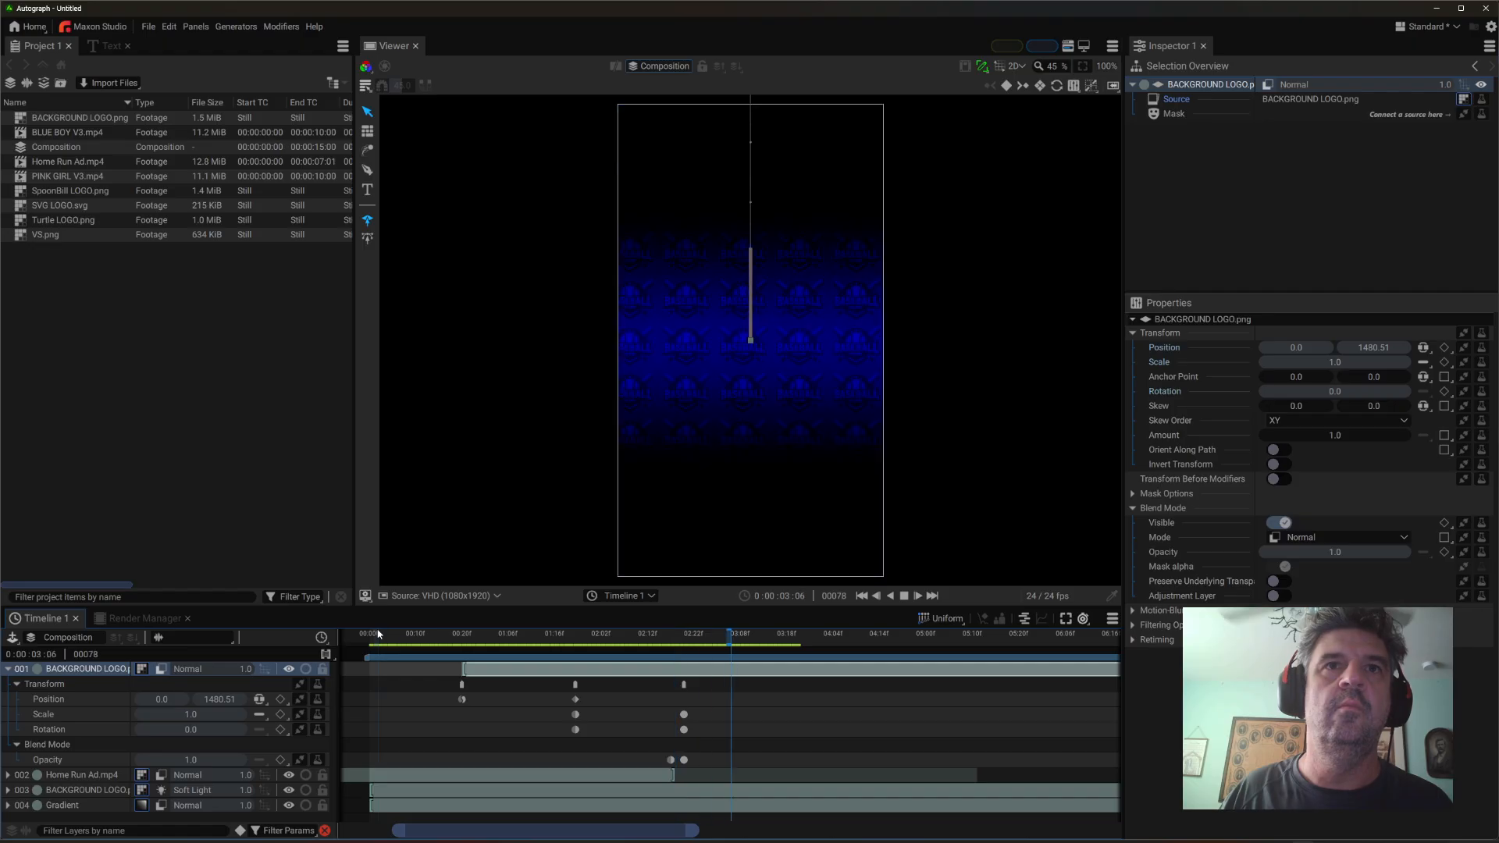
key(space)
click(686, 637)
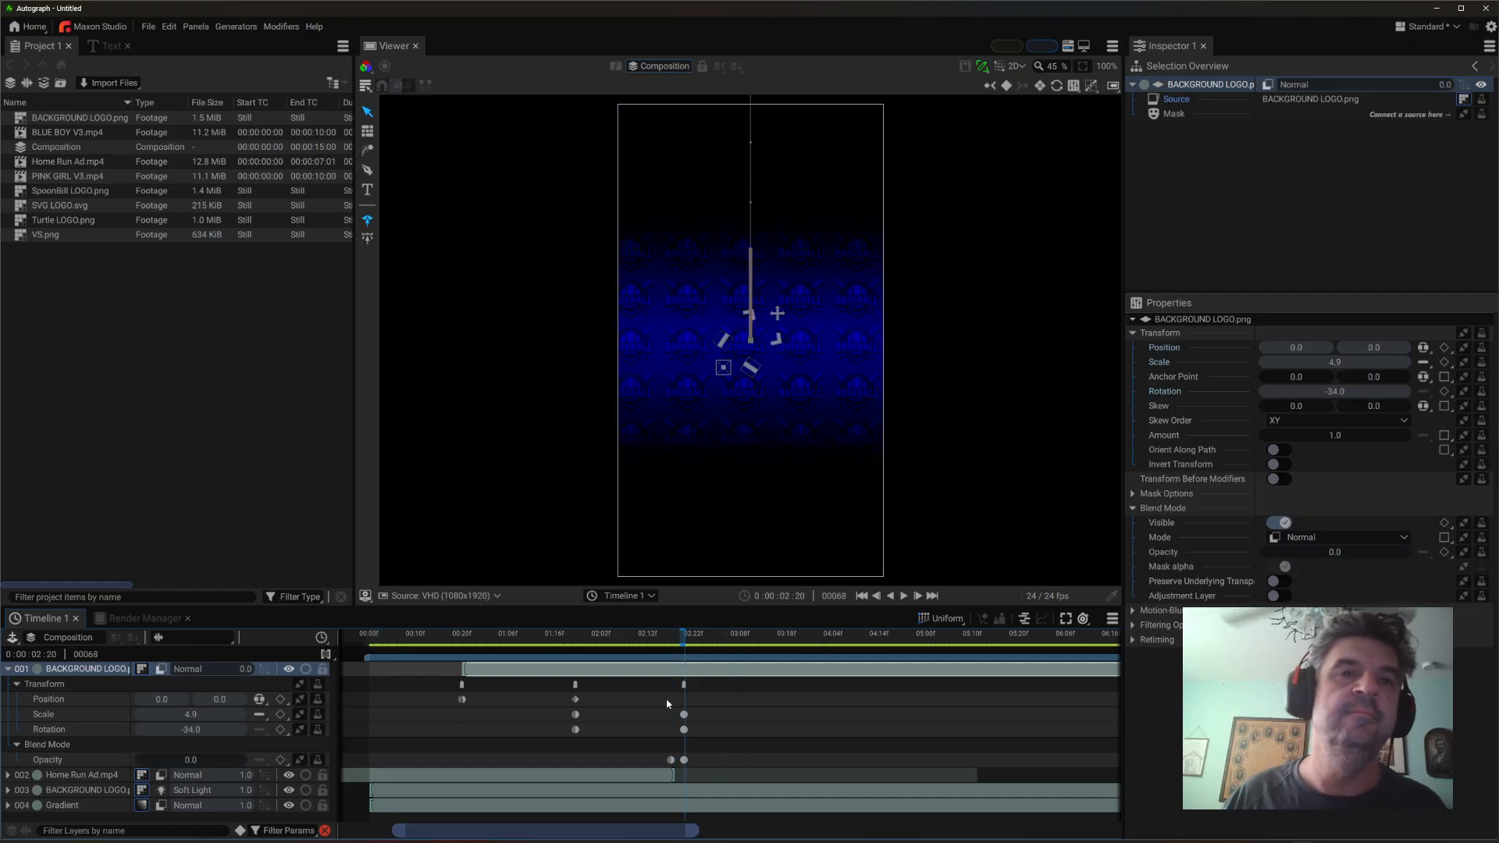
drag(682, 644, 698, 646)
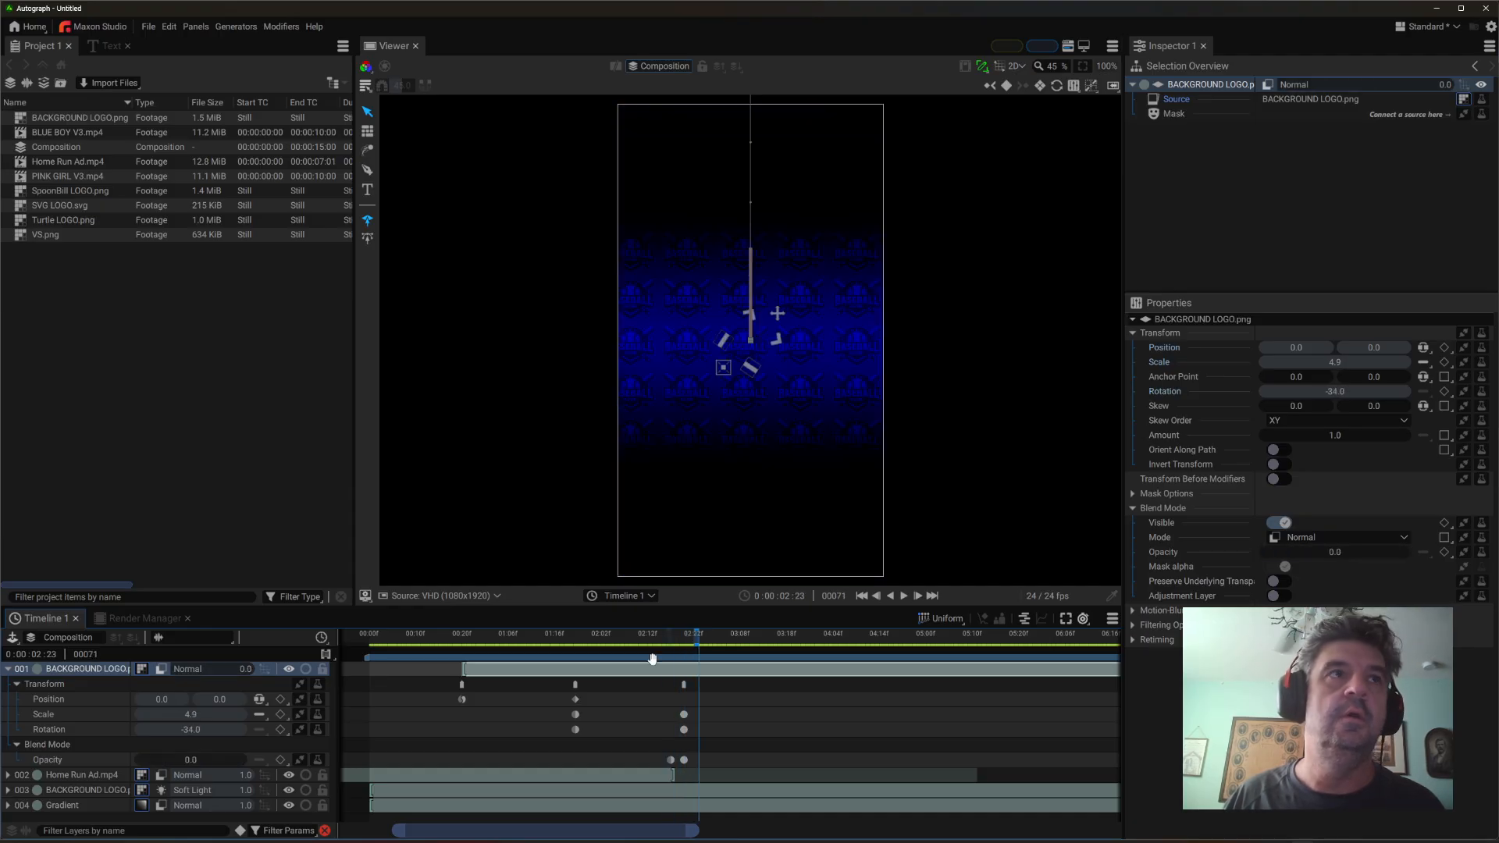
- Collapse the large logo layer and add BLUE BOY V3.mp4 to the timeline directly below it
click(9, 670)
click(50, 752)
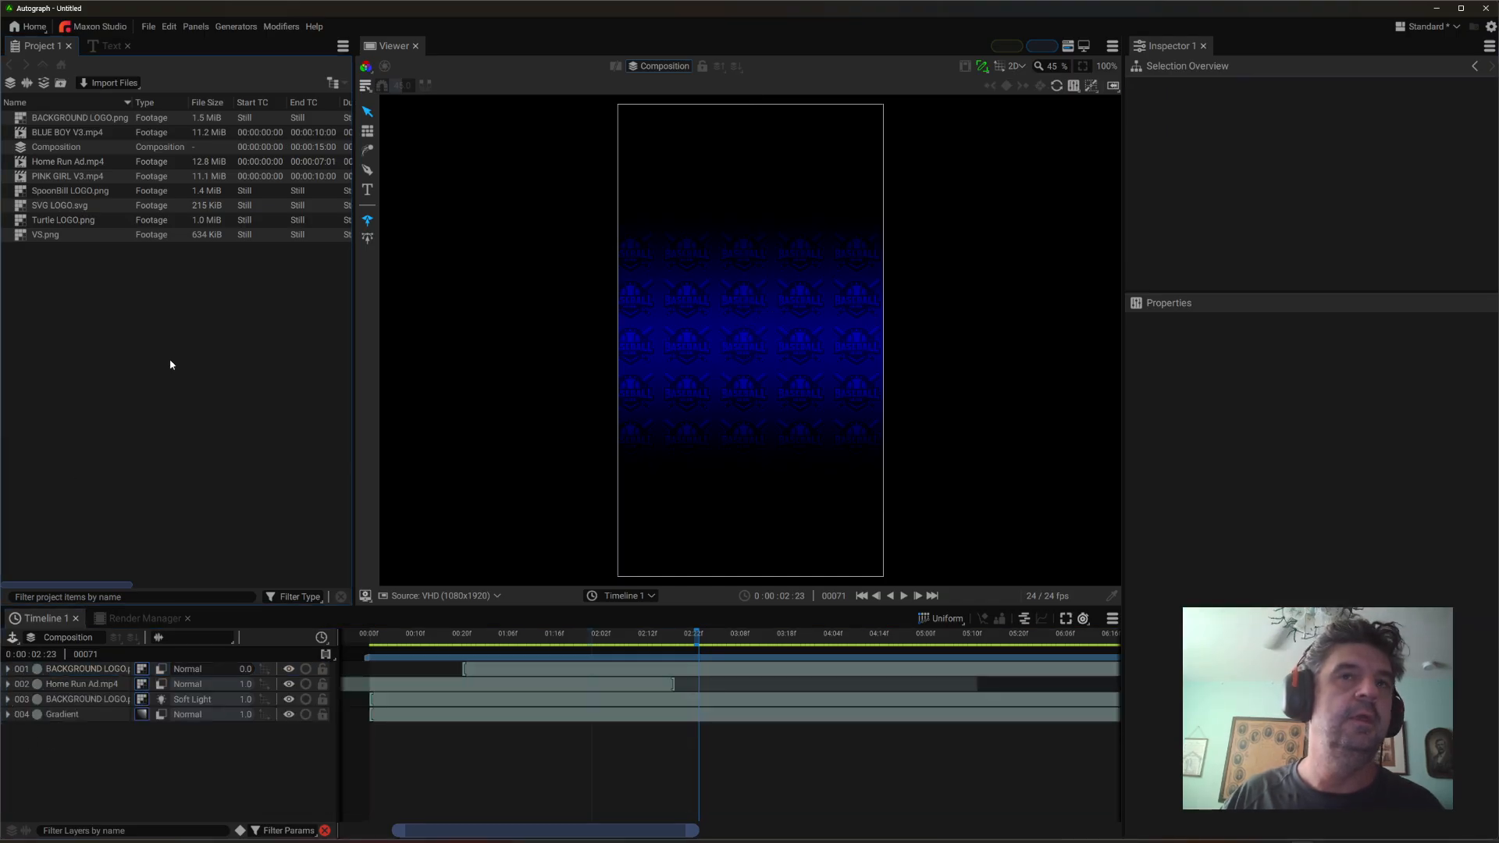
click(66, 134)
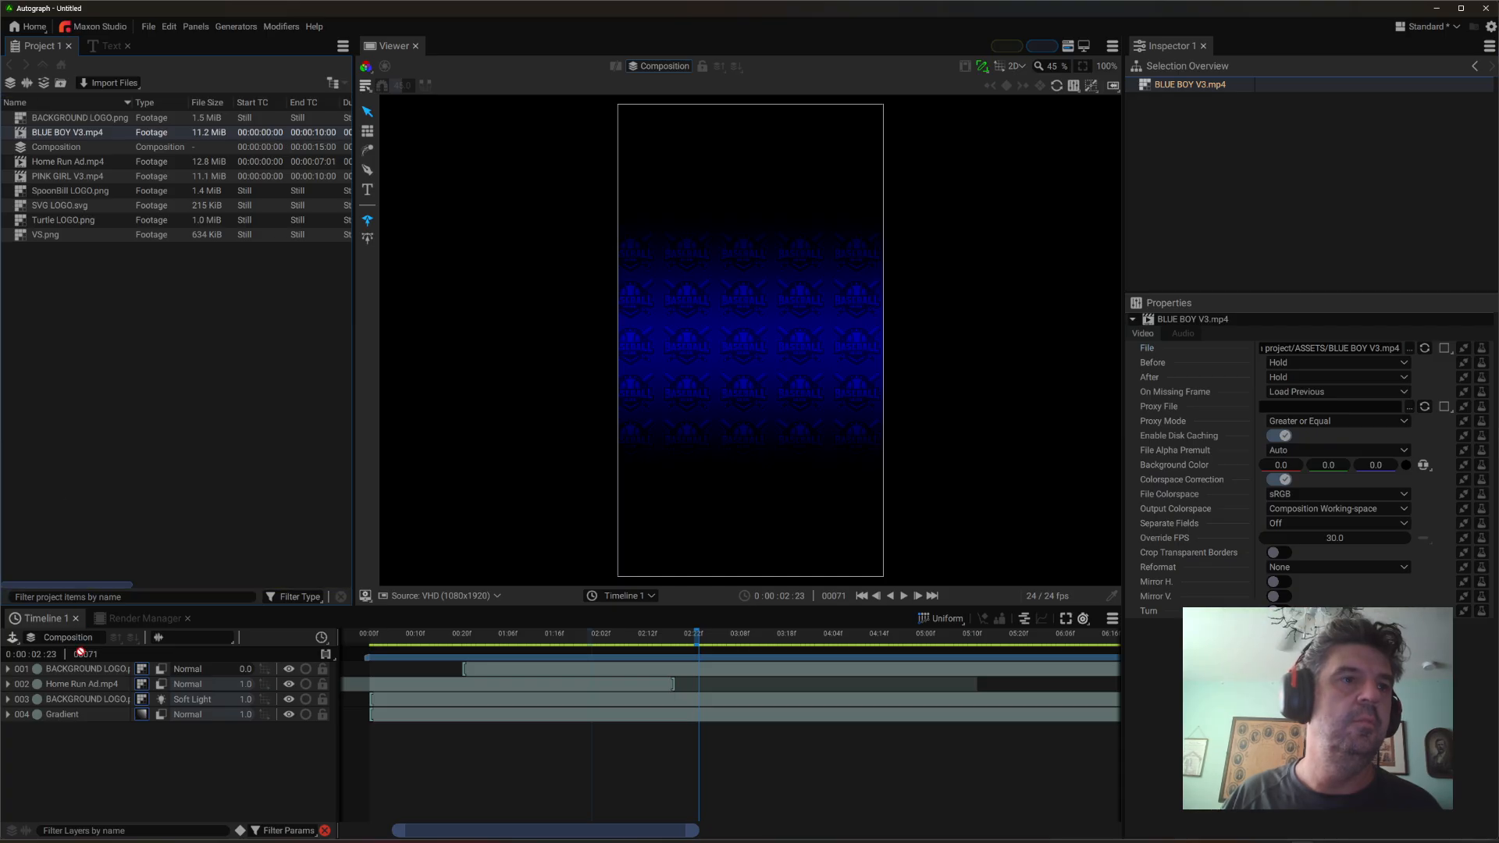
drag(94, 698, 113, 705)
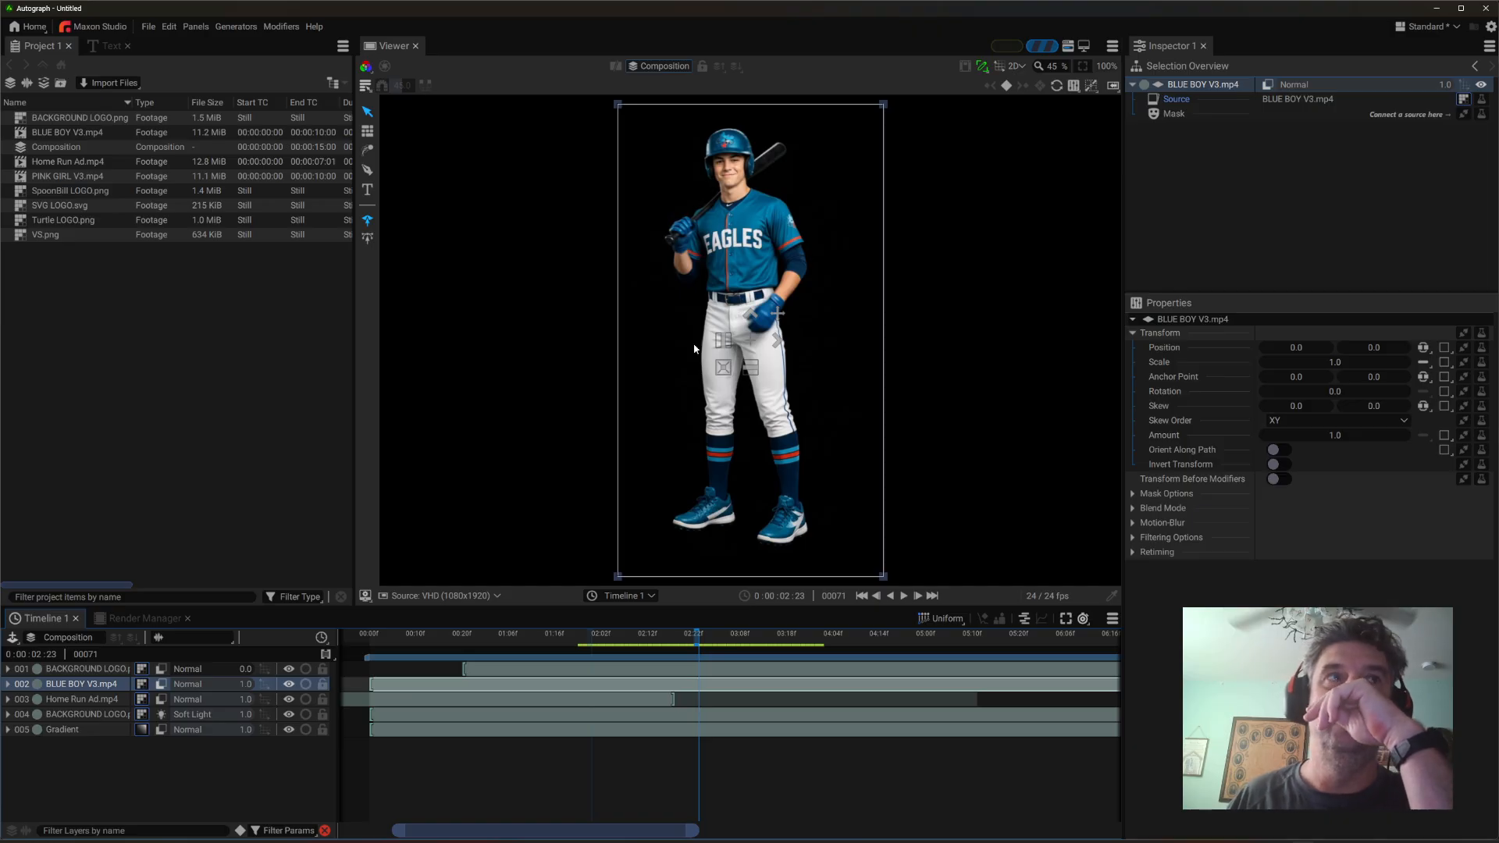
- Set the BLUE BOY V3.mp4 layer's blend mode to Screen, scale it to 0.68 and move it to position 211.11, 52.78
click(1271, 91)
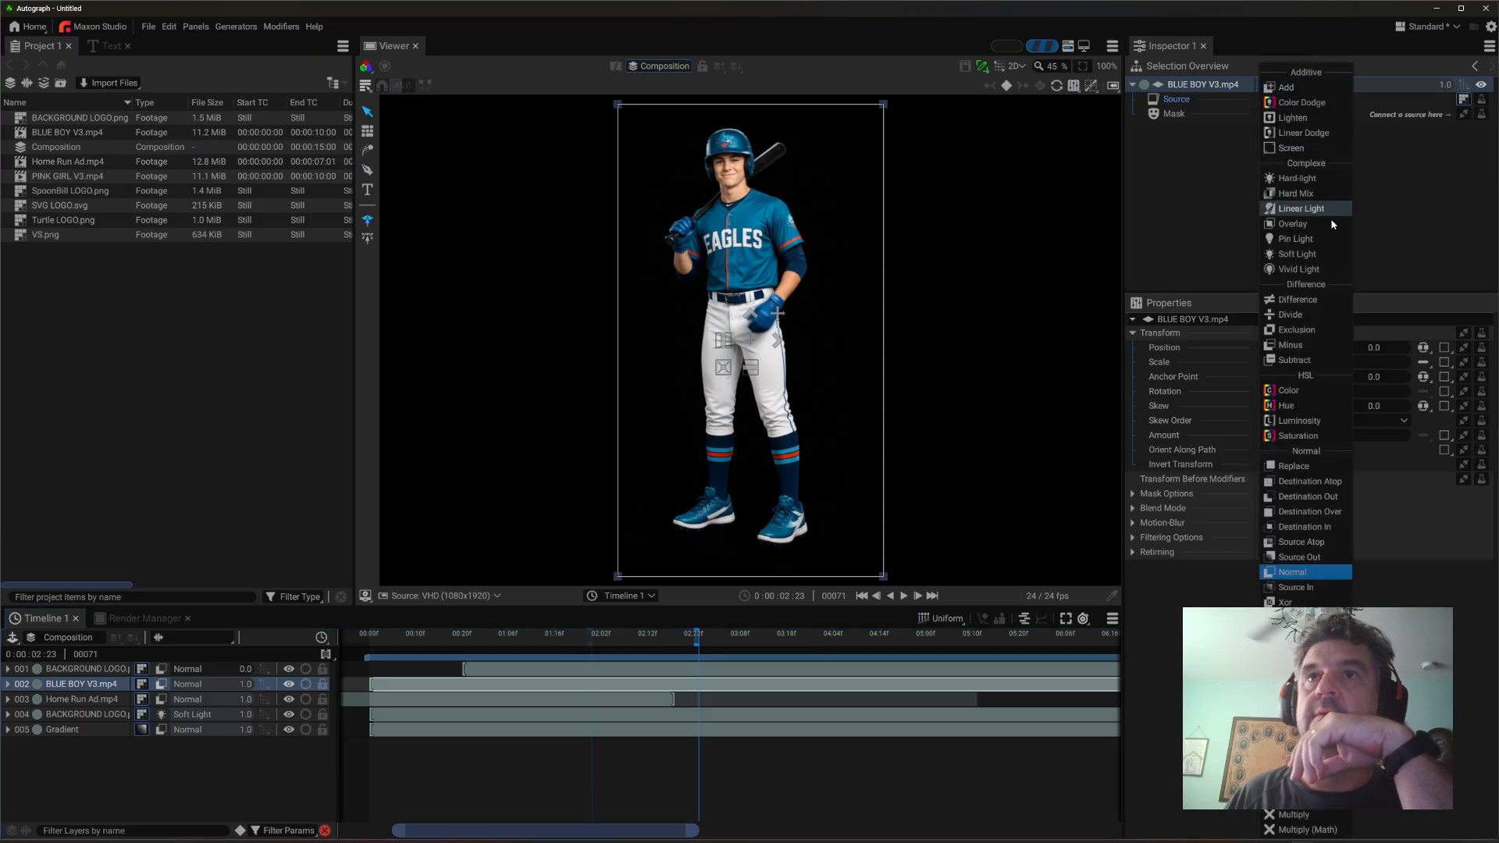
click(1291, 148)
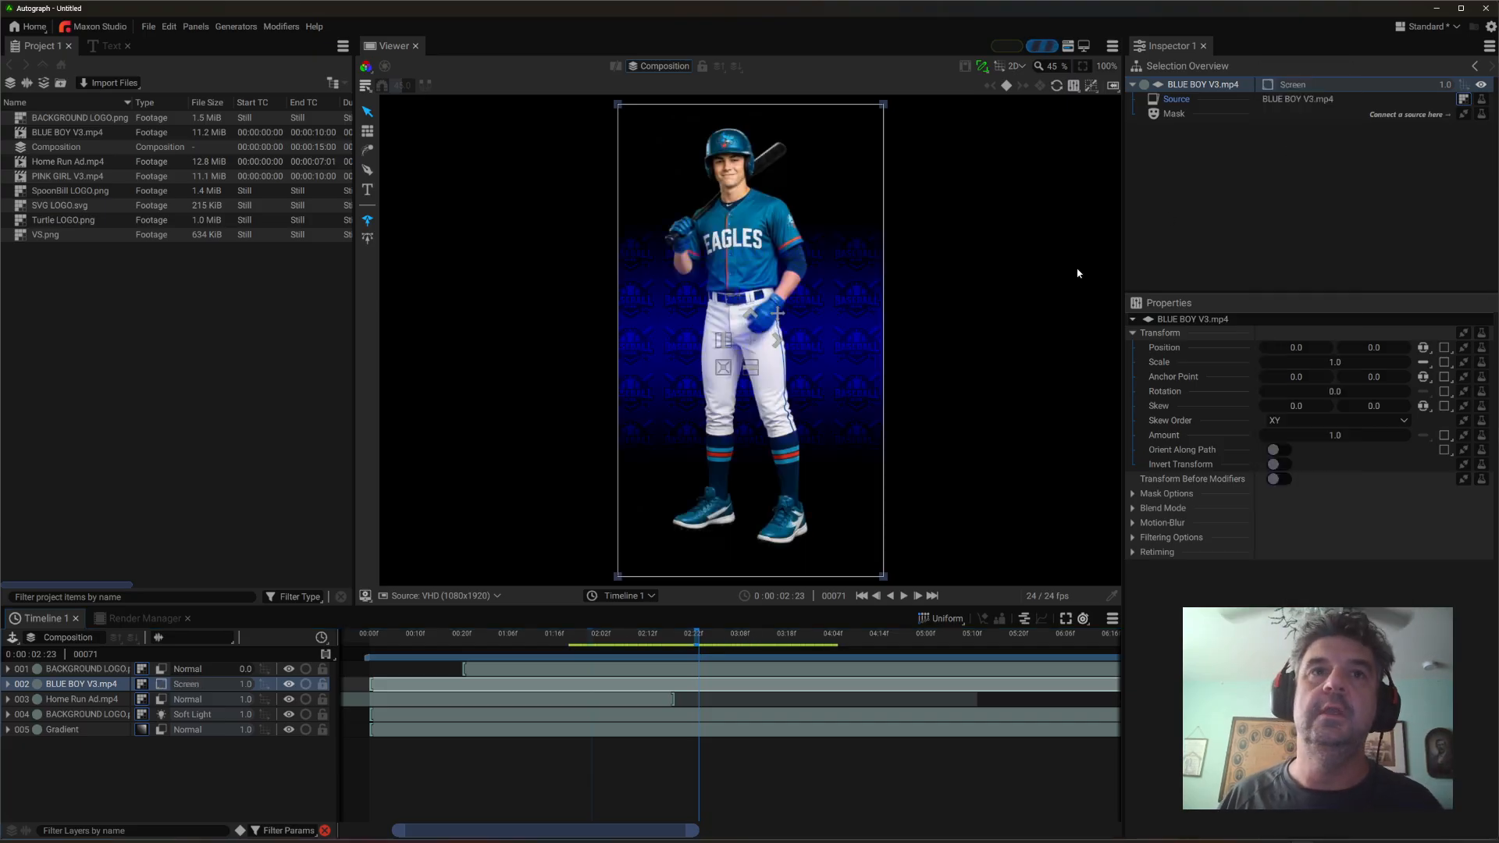
drag(724, 371, 742, 363)
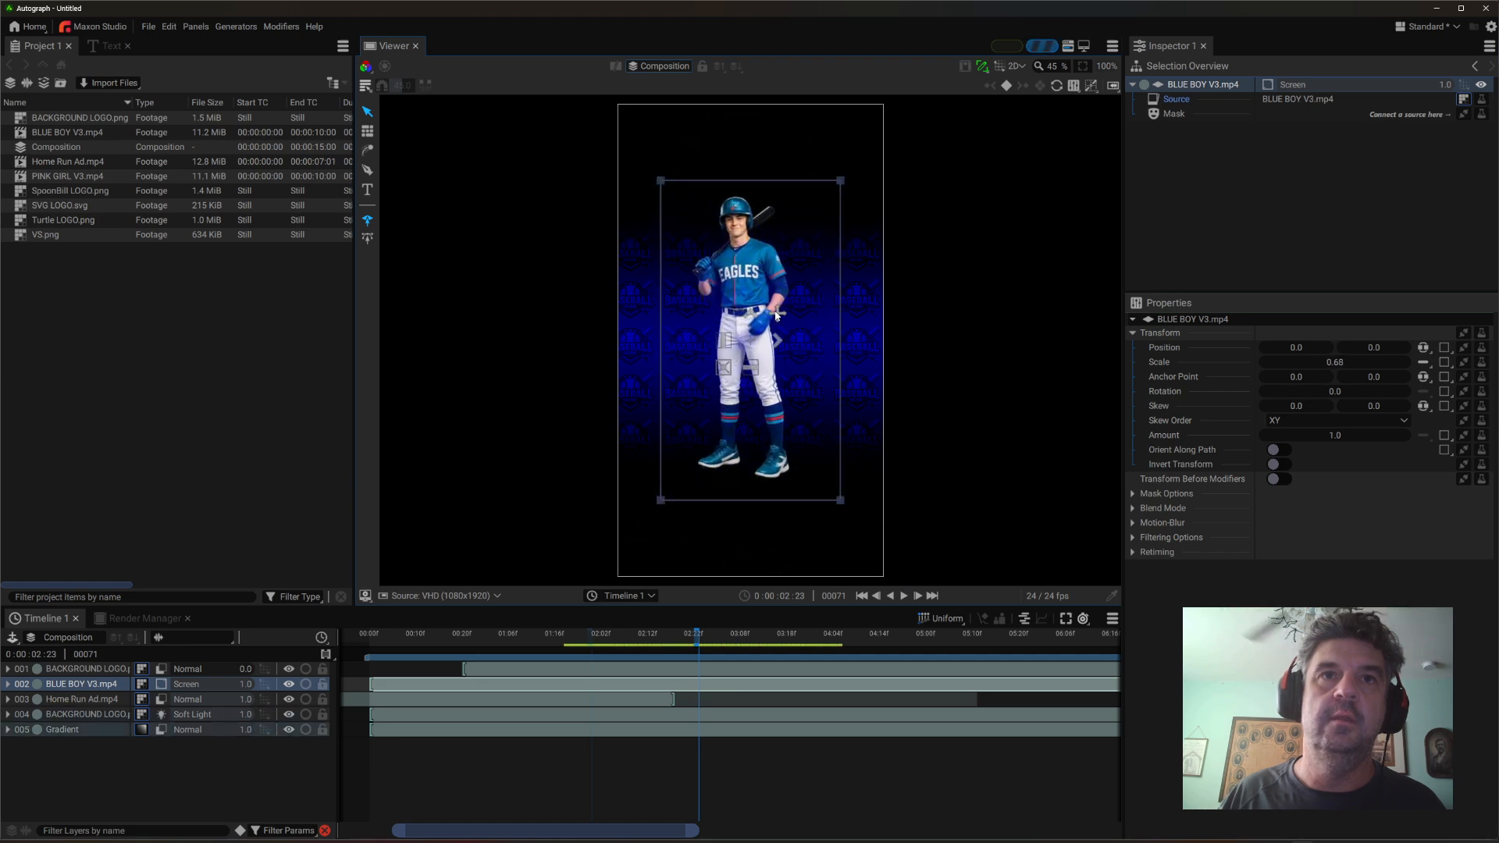
drag(781, 312, 828, 304)
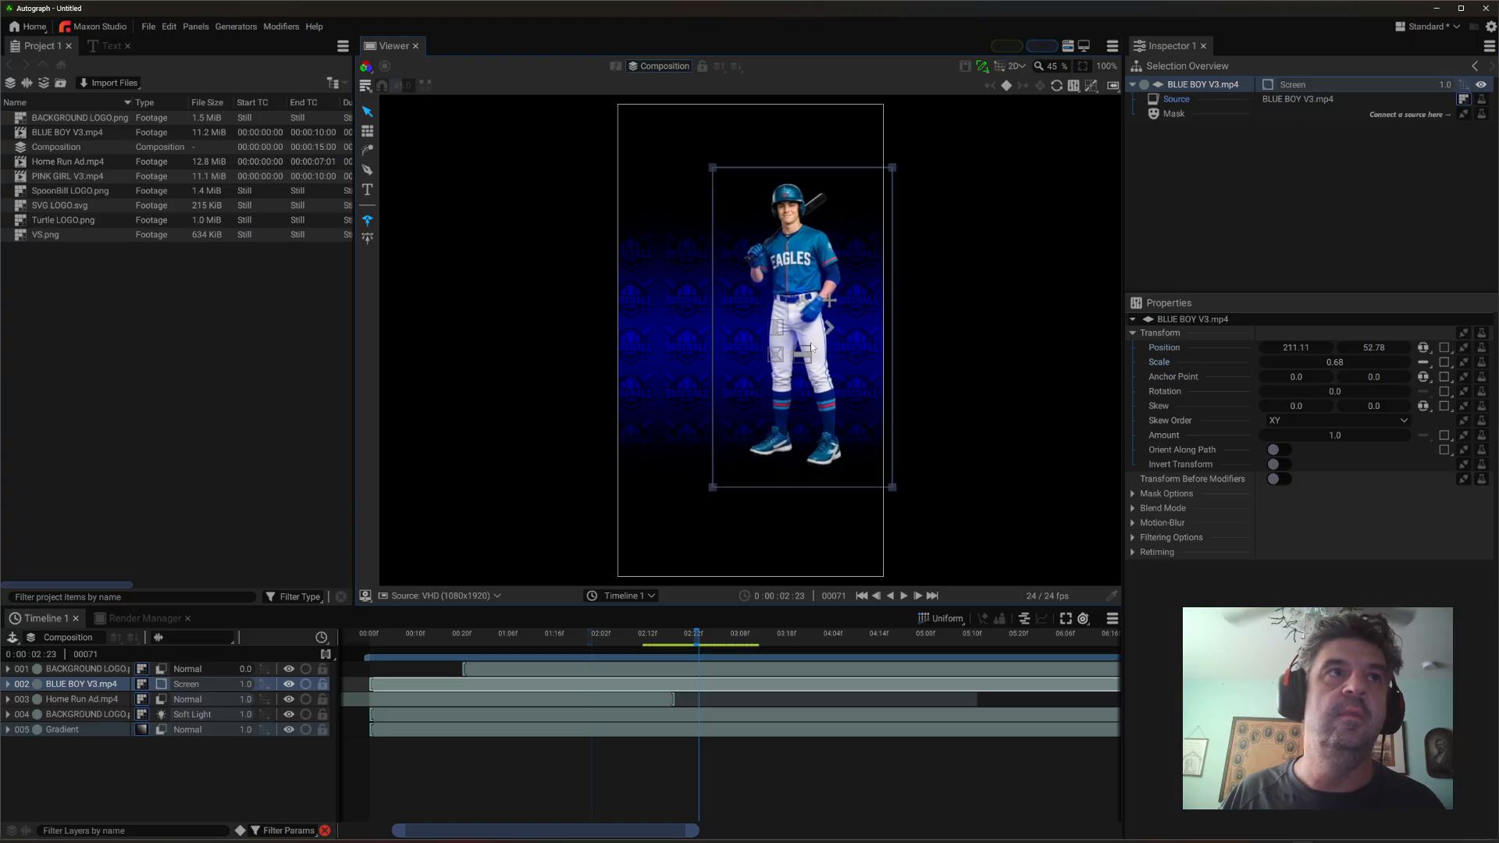
- Add PINK GIRL V3.mp4 to the timeline between the large logo layer and BLUE BOY V3.mp4
click(34, 178)
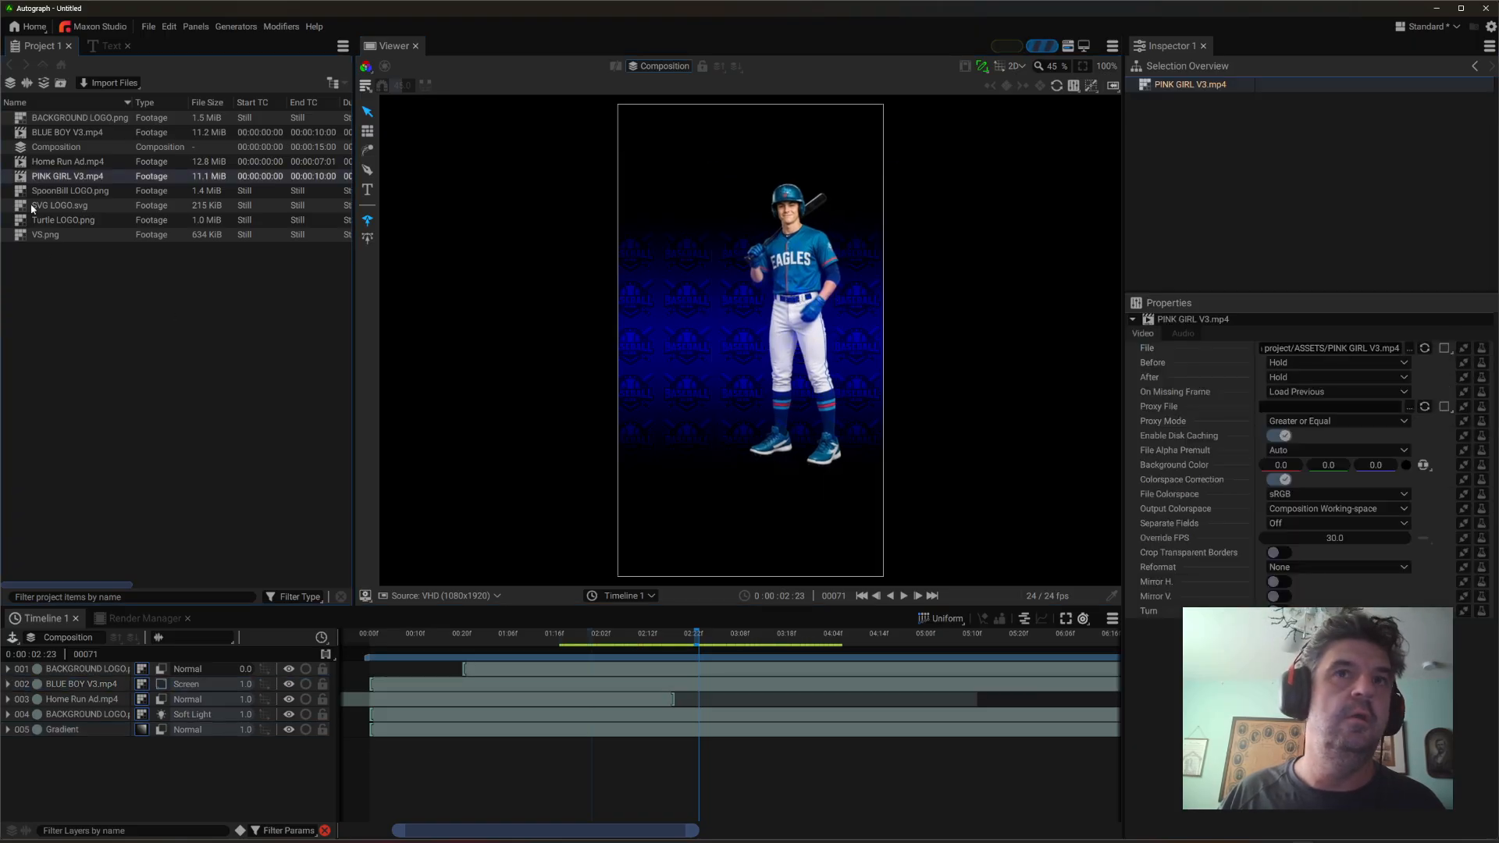
drag(59, 179, 54, 263)
drag(37, 556, 60, 692)
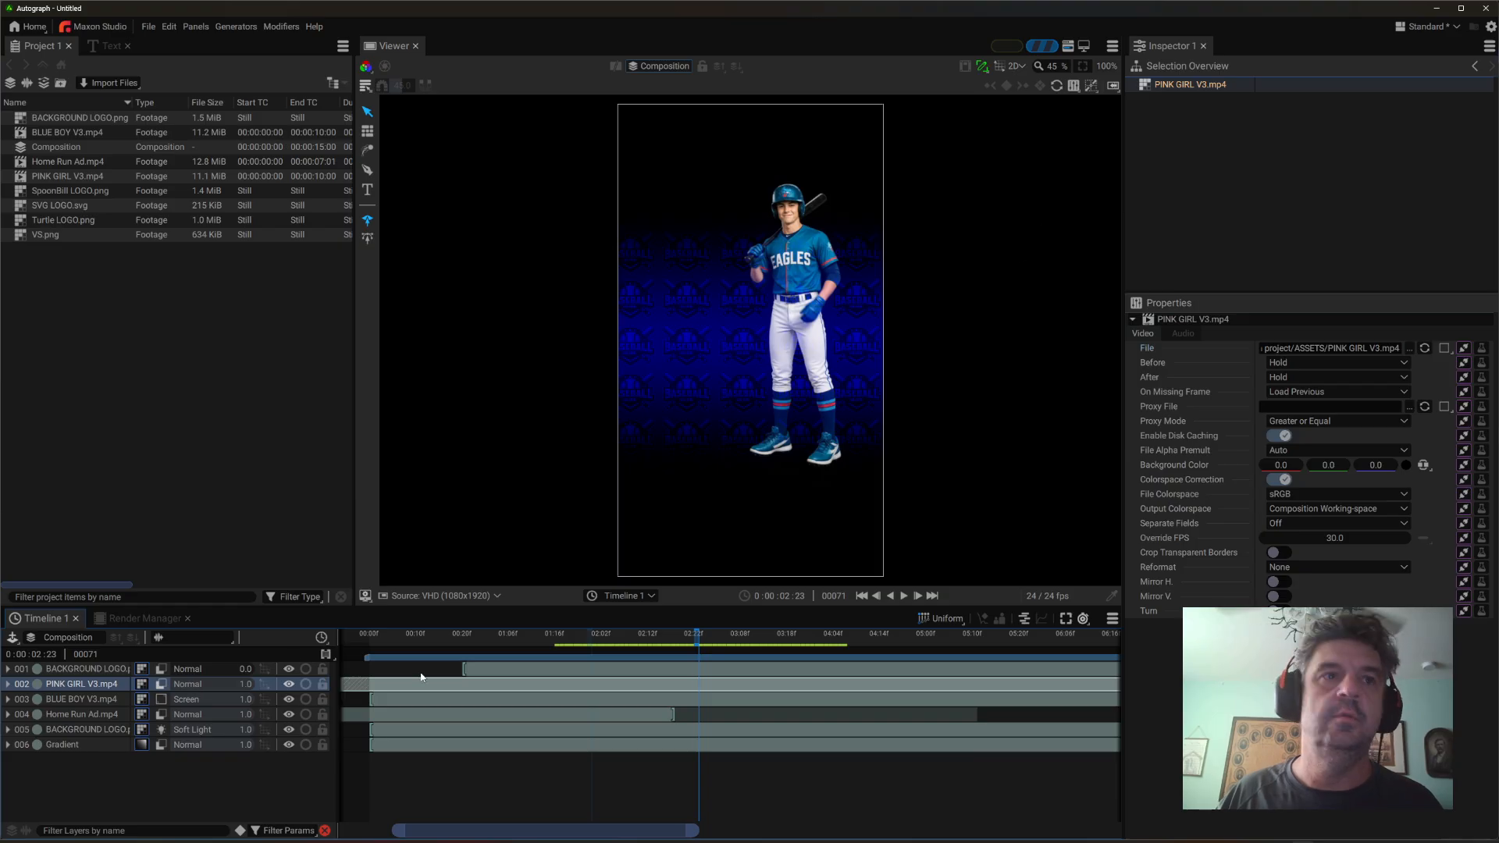
click(767, 545)
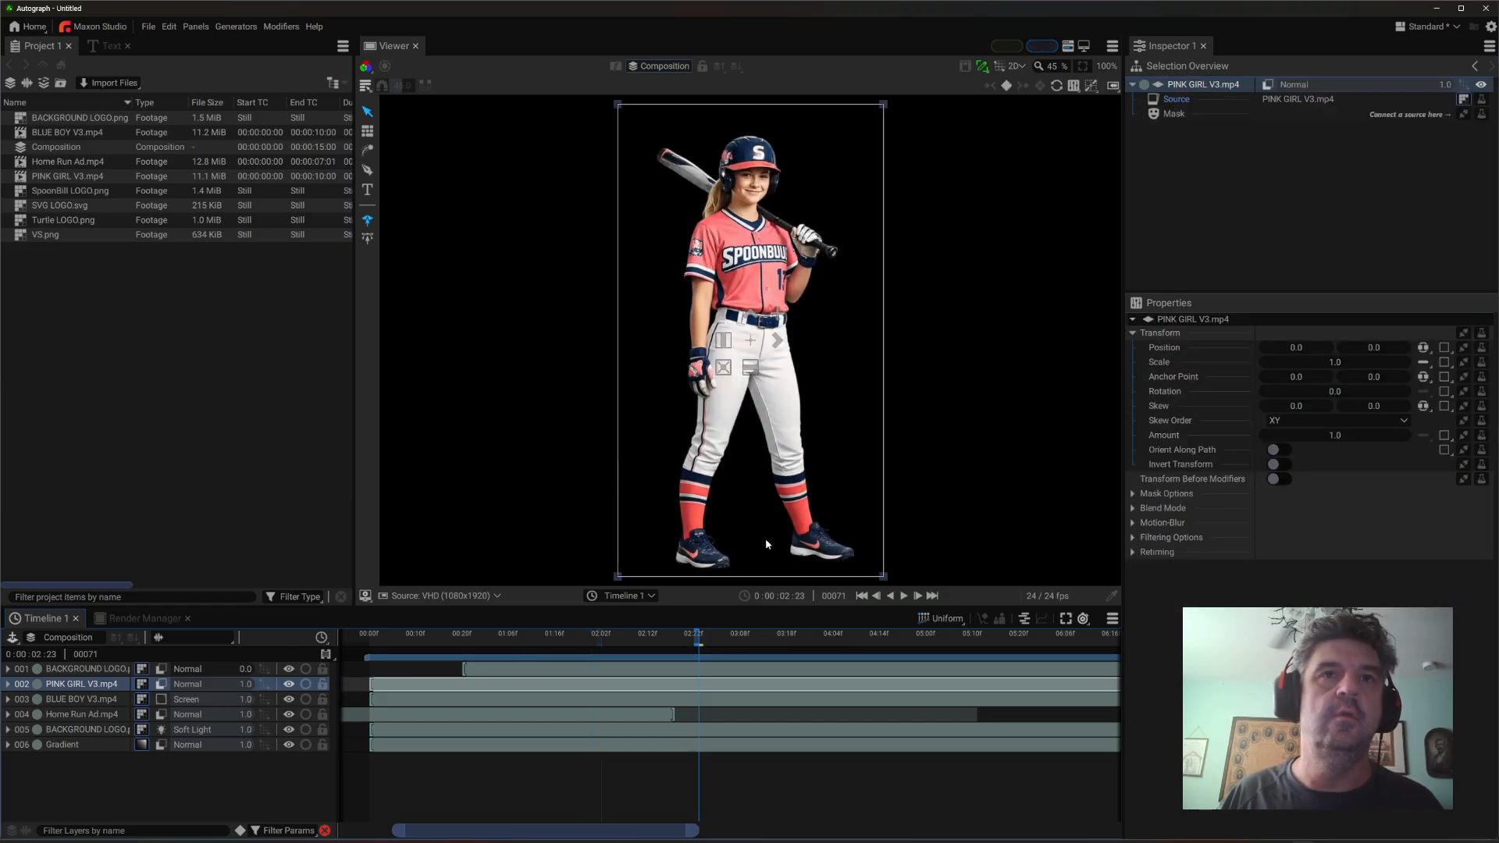
- Set the PINK GIRL V3.mp4 layer's blend mode to Screen, scale it to 0.62 and move it to position -279.29, 72.57
click(1293, 86)
click(1288, 149)
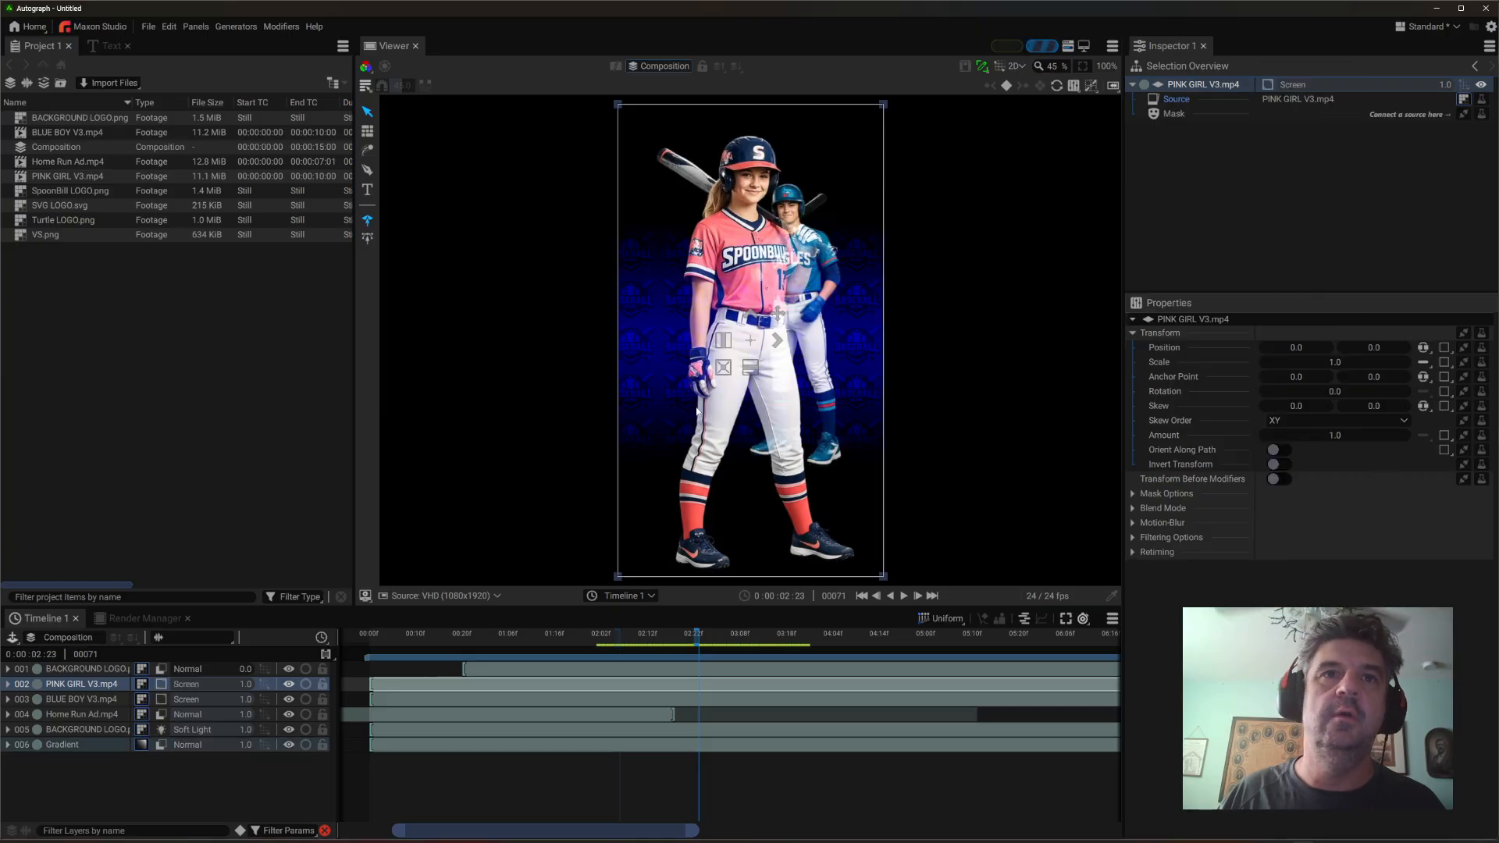
drag(716, 373, 654, 346)
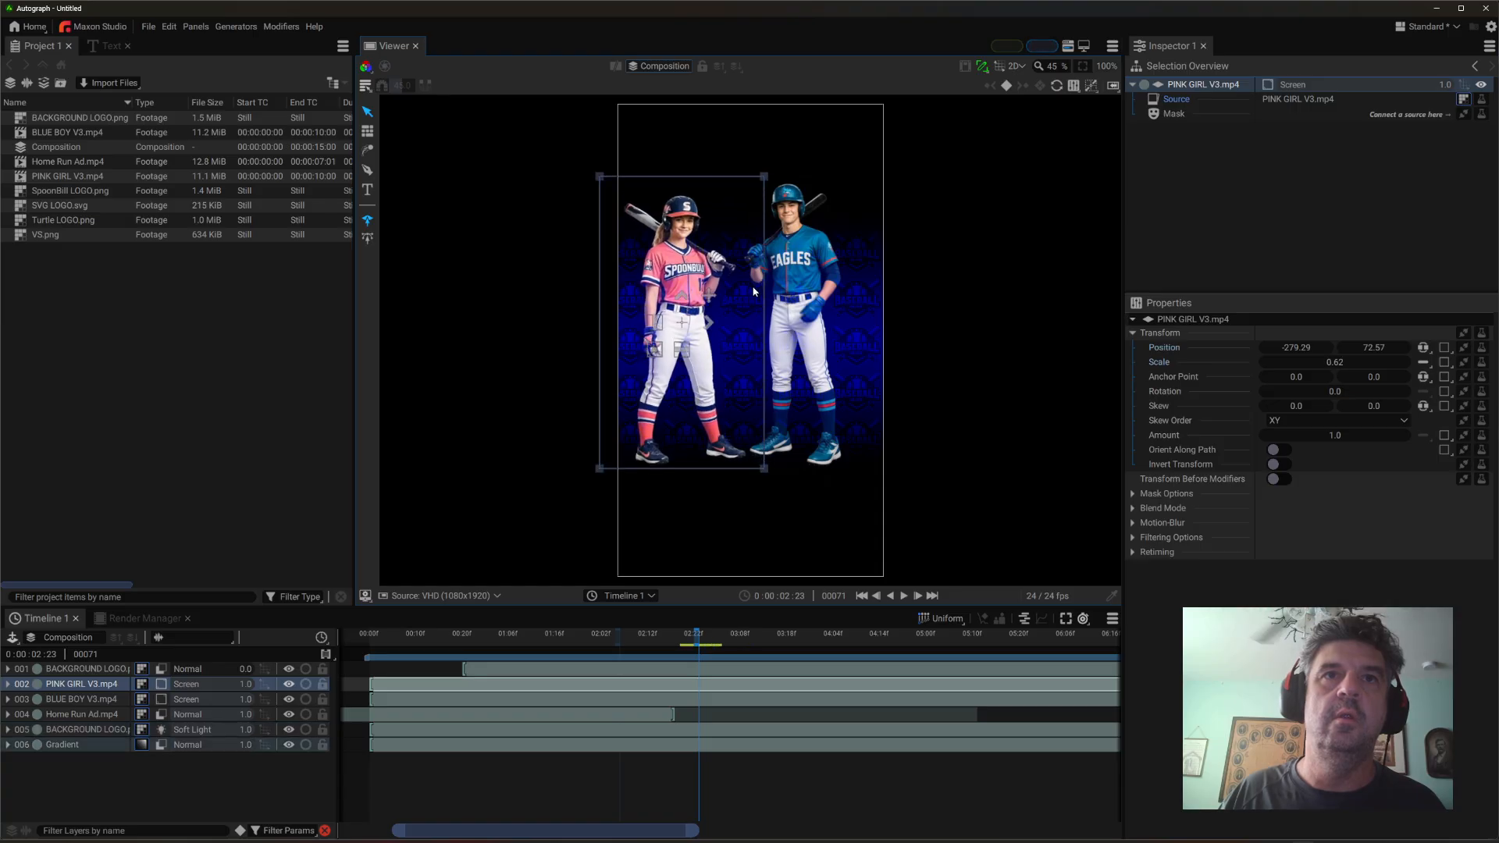
- Move the BLUE BOY V3.mp4 layer horizontally away from the girl to position 277.09, 52.78
click(800, 320)
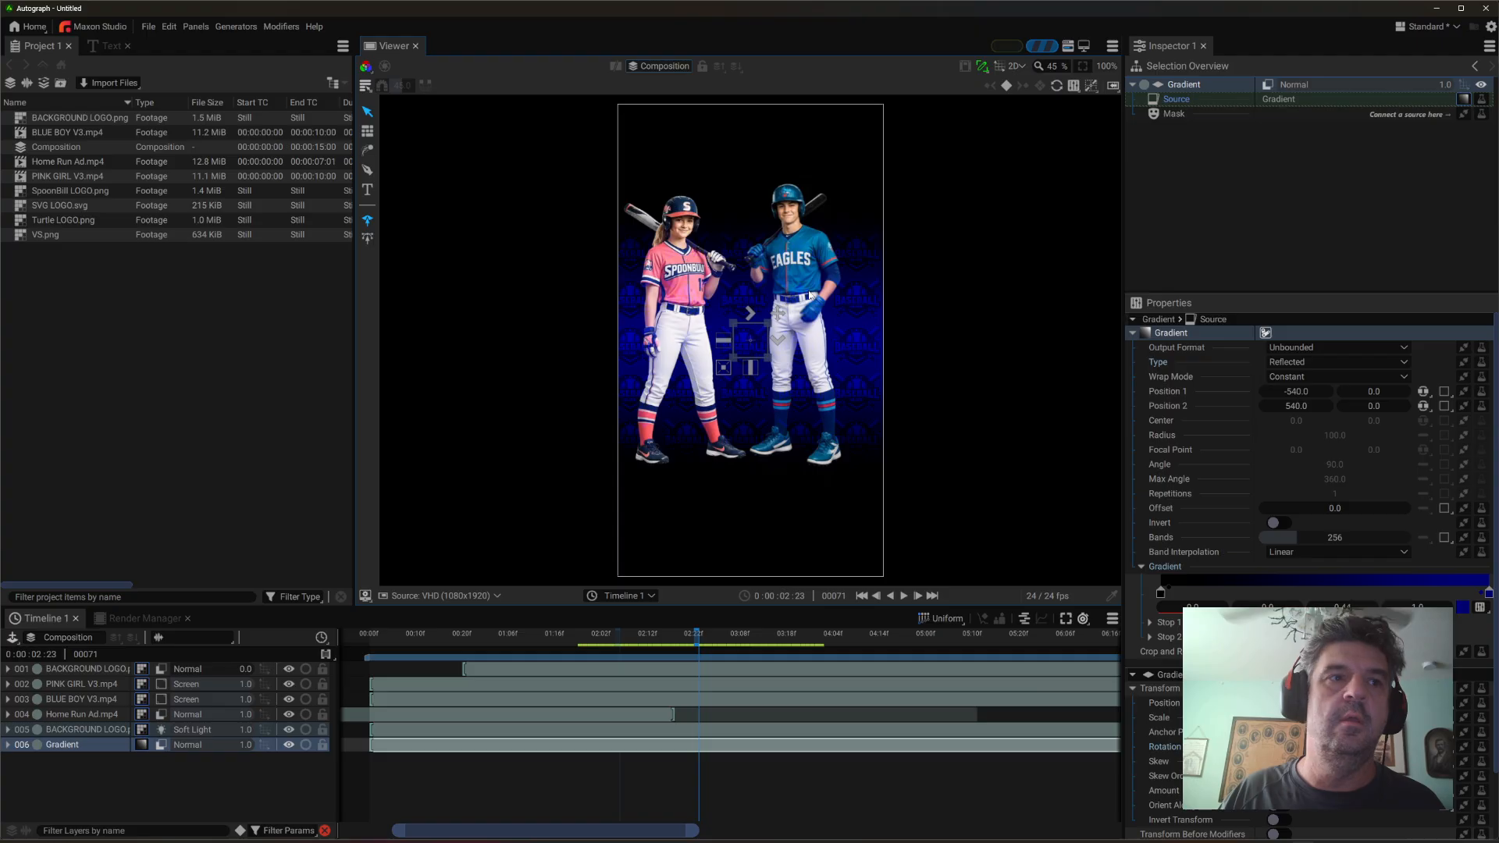
click(780, 353)
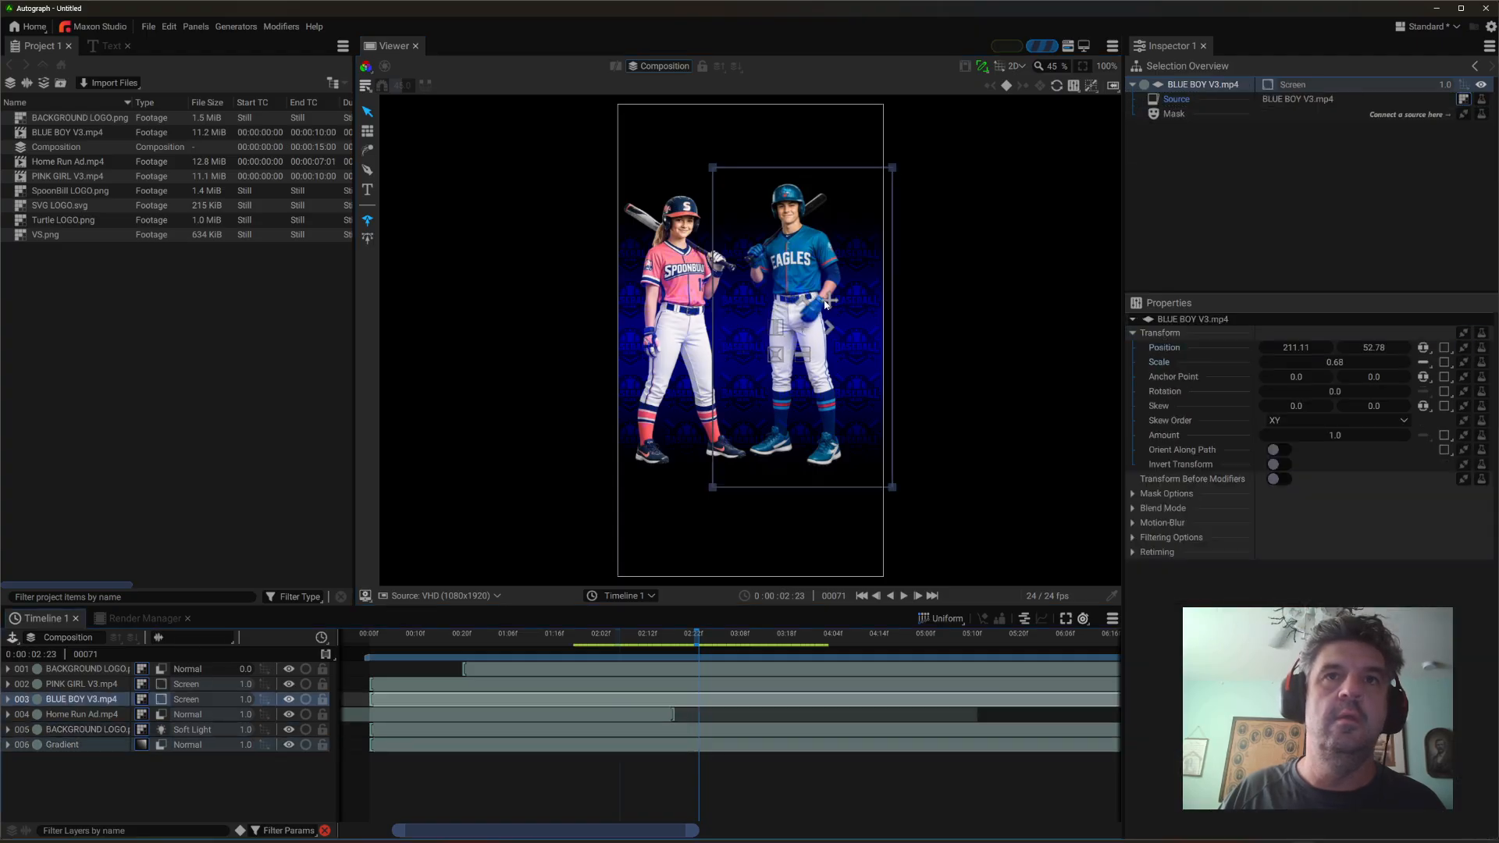
drag(780, 353, 795, 353)
click(688, 309)
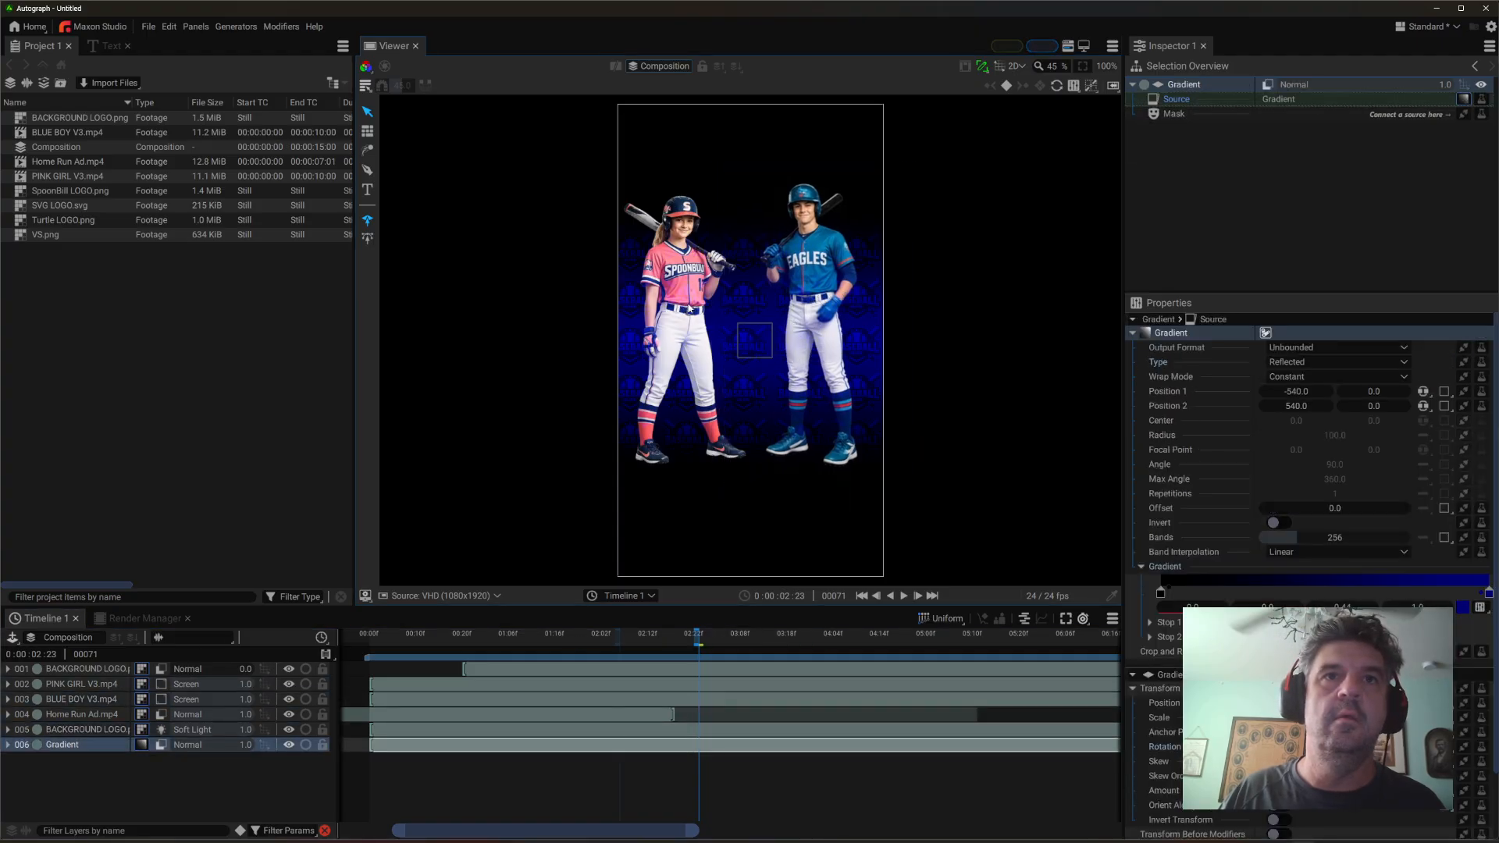
- Scrub to frame 68, slide the large logo layer later to start there, and undo the last shift
click(602, 638)
drag(602, 637, 686, 650)
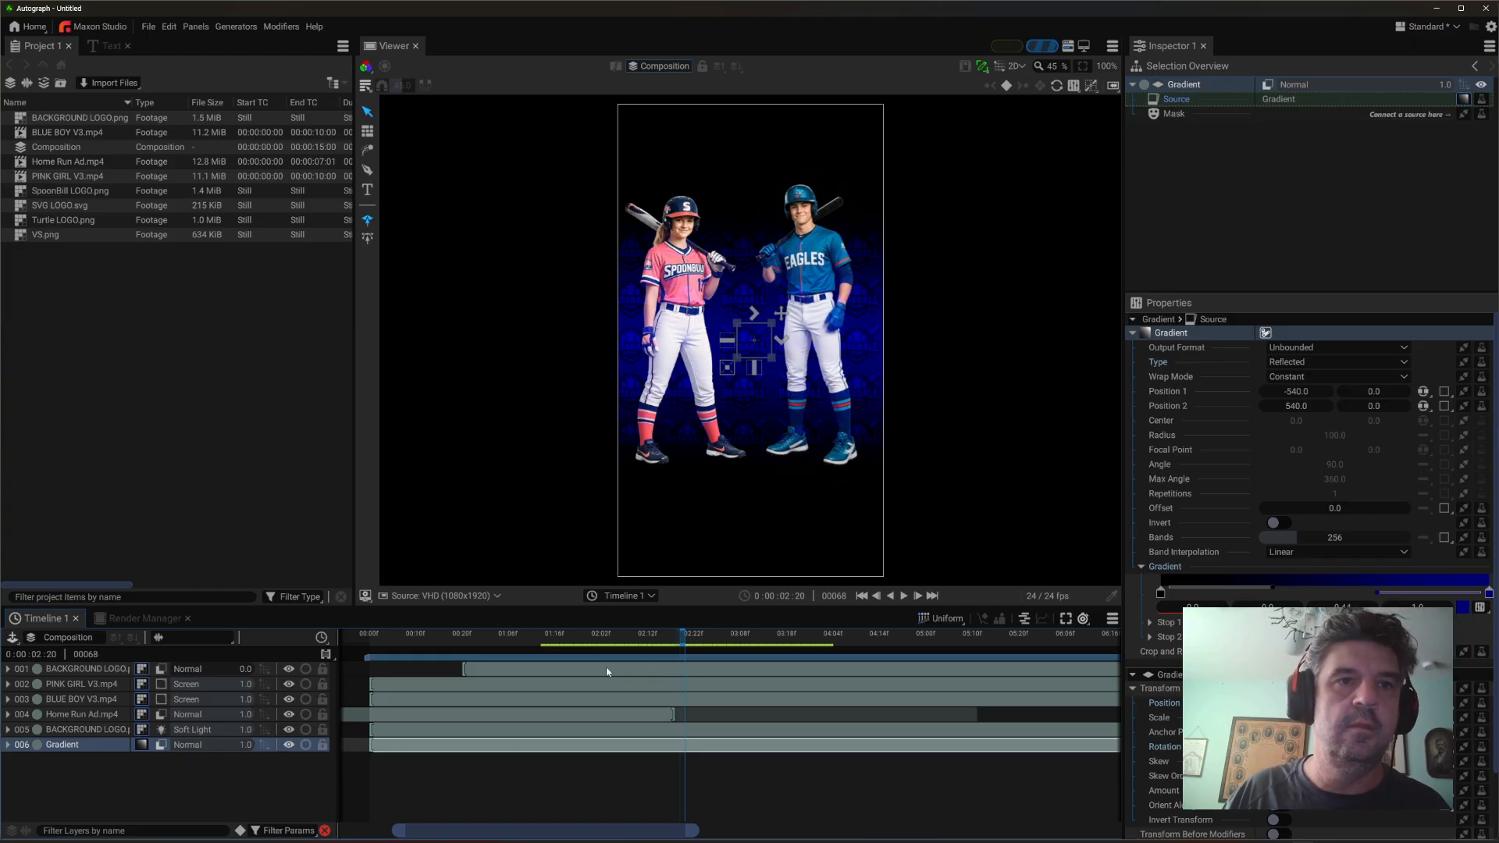
drag(608, 671, 754, 678)
click(629, 690)
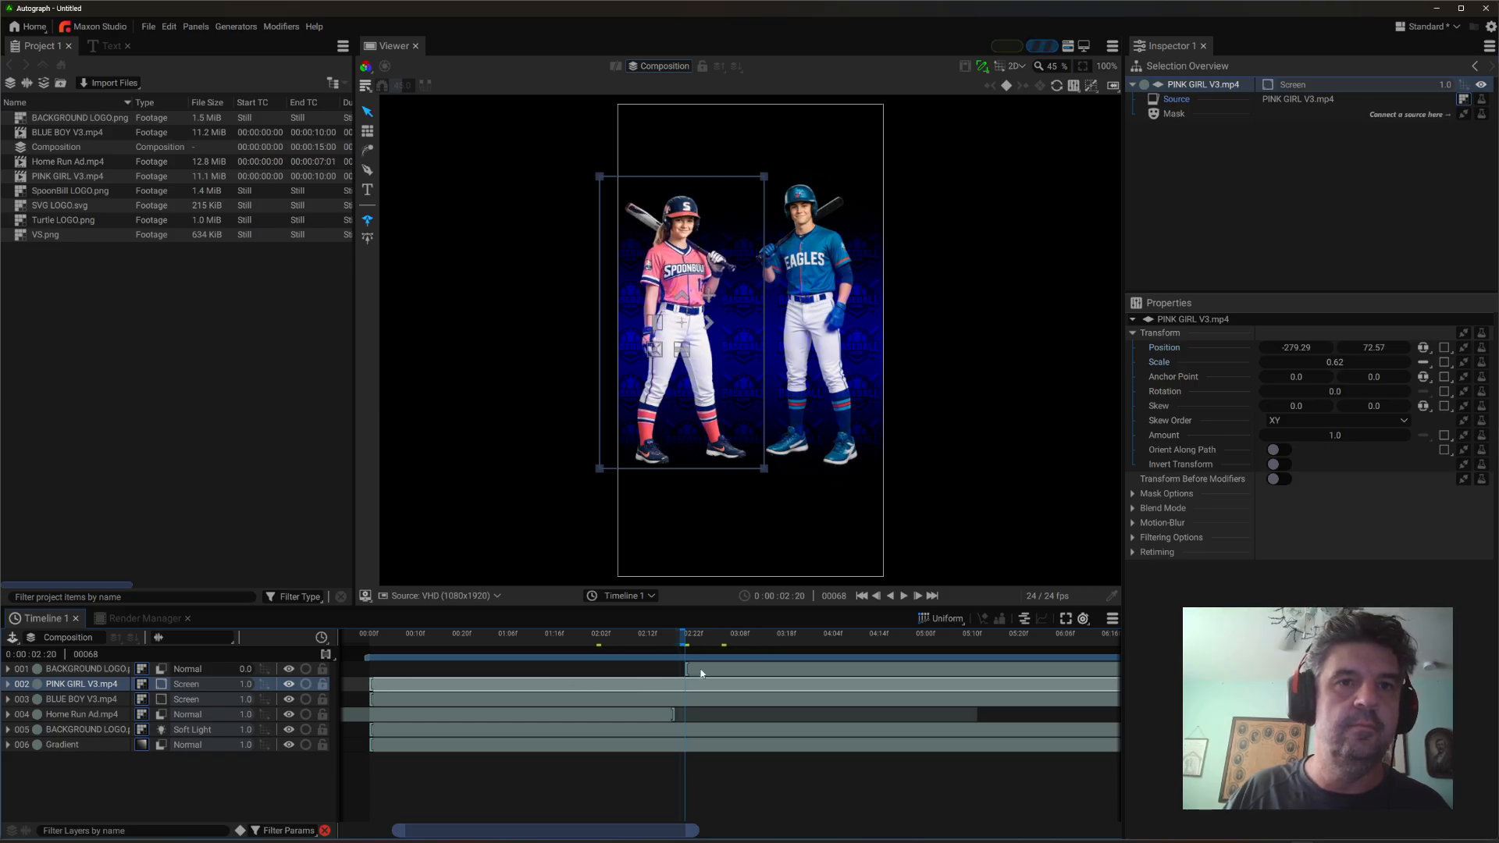
key(ctrl+z)
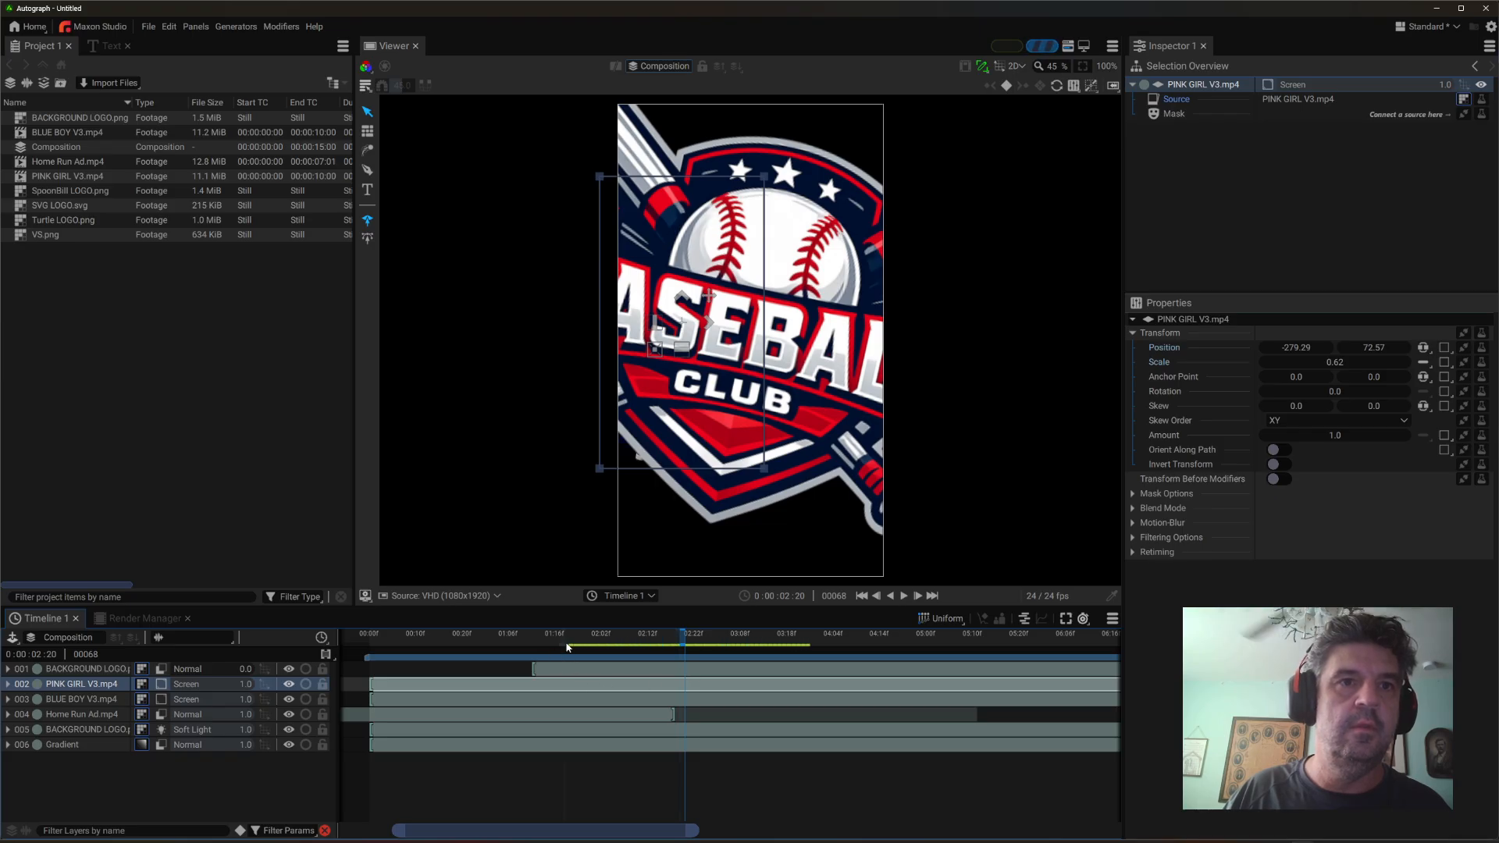
- Slide the PINK GIRL V3.mp4 and BLUE BOY V3.mp4 layers together to start at about frame 66, where Home Run Ad.mp4 ends
click(517, 698)
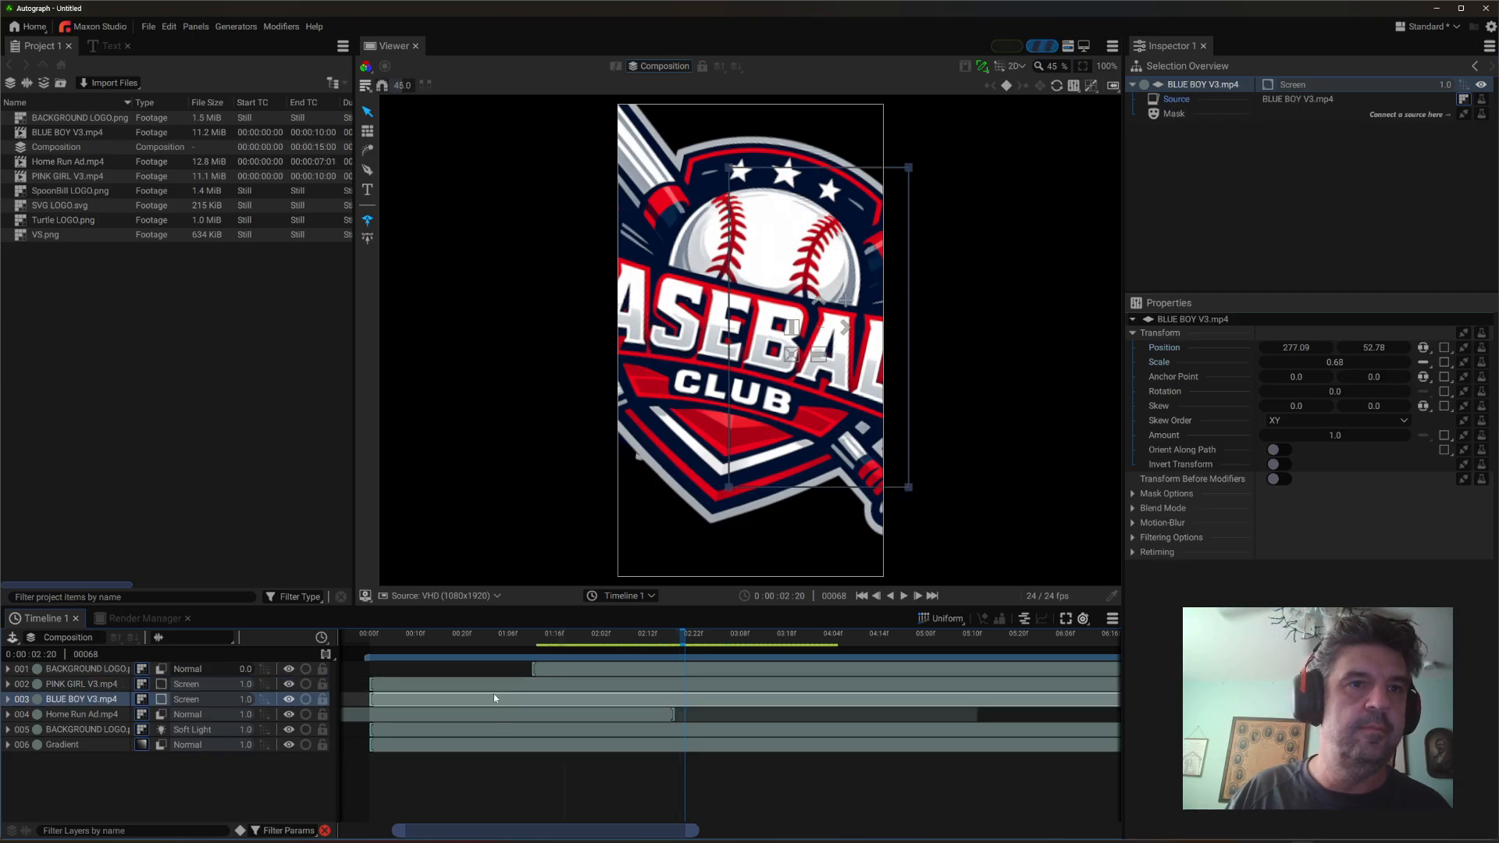
ctrl+click(499, 684)
drag(487, 685, 778, 713)
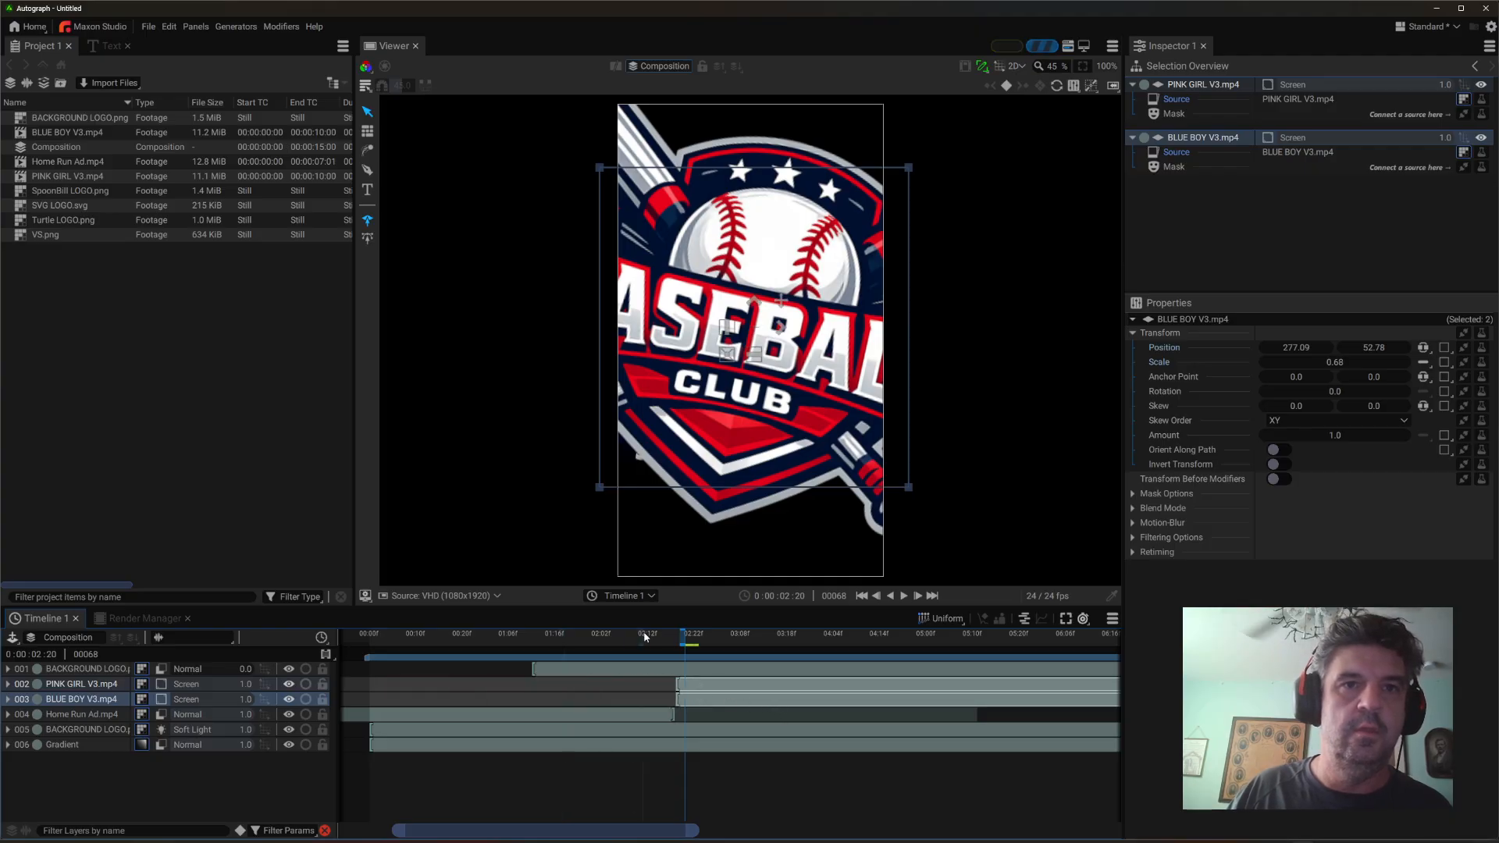
- Slide the Home Run Ad.mp4 layer later so it ends at about frame 74, overlapping the start of the two player layers
drag(662, 639, 684, 653)
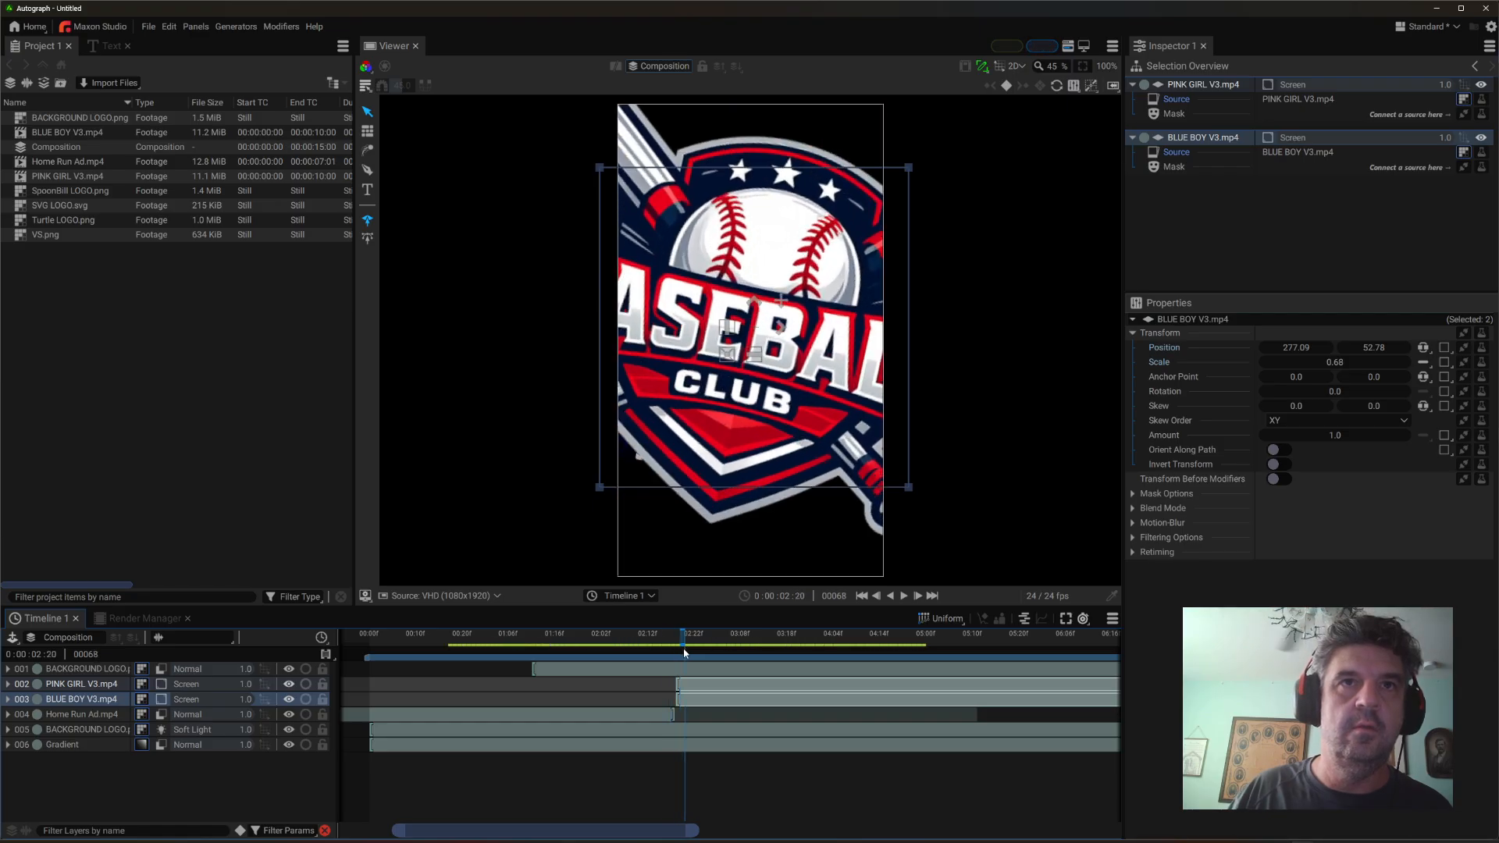
click(653, 716)
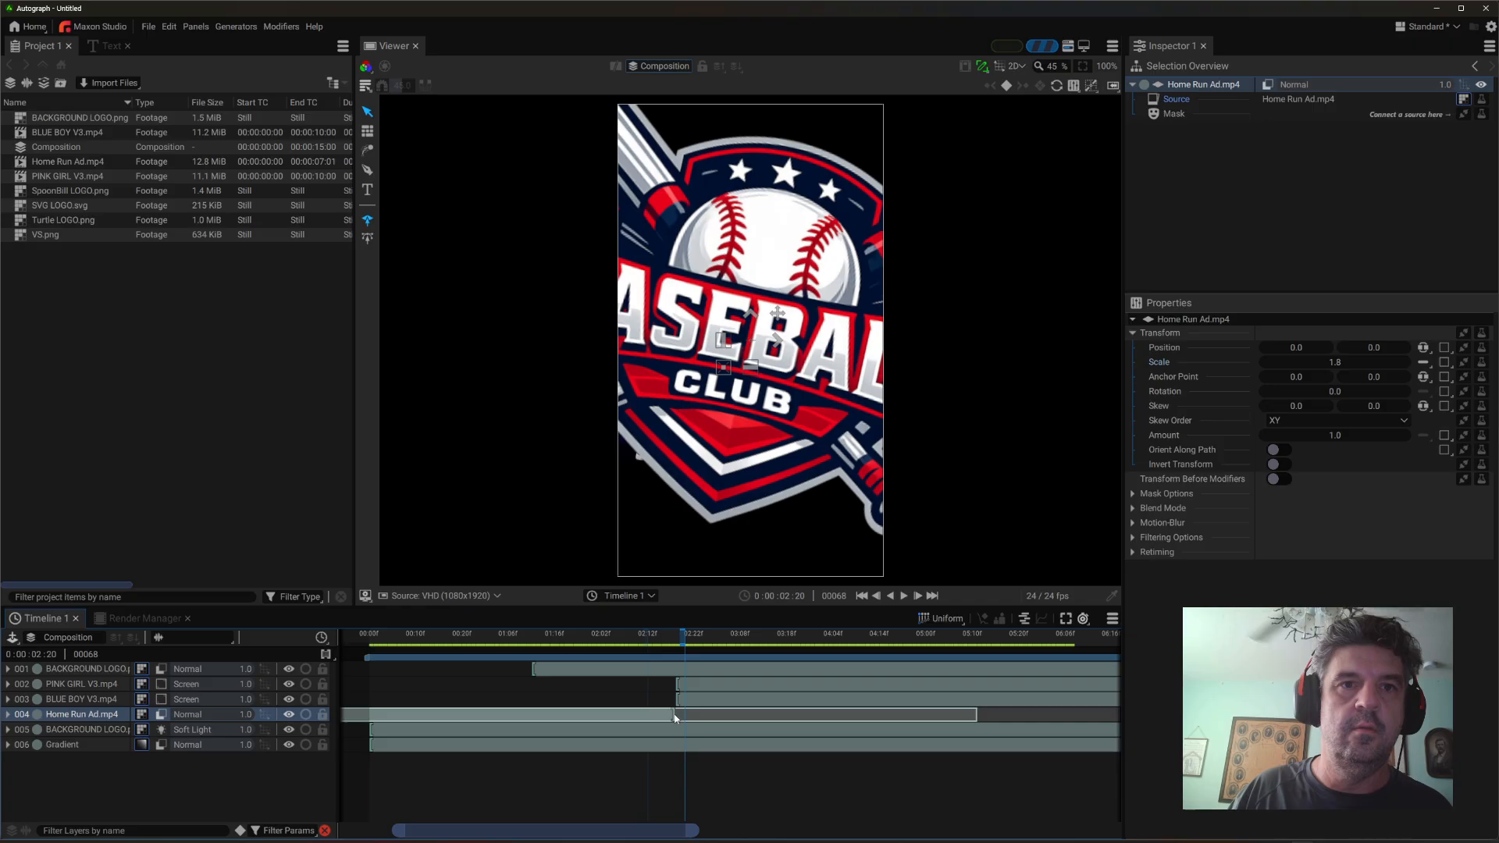
click(677, 638)
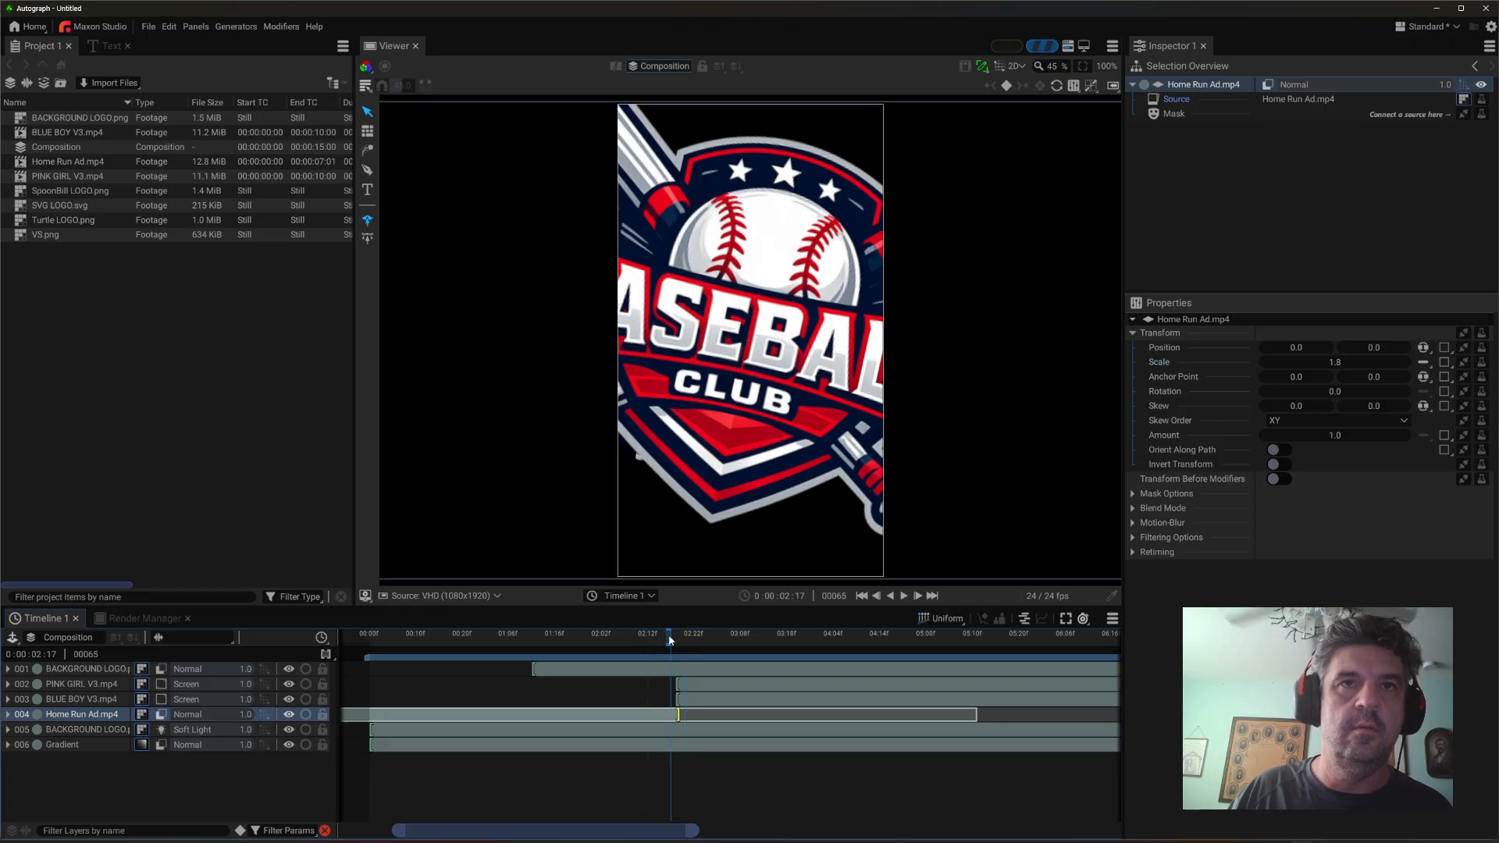
drag(677, 650, 608, 659)
drag(576, 716, 591, 715)
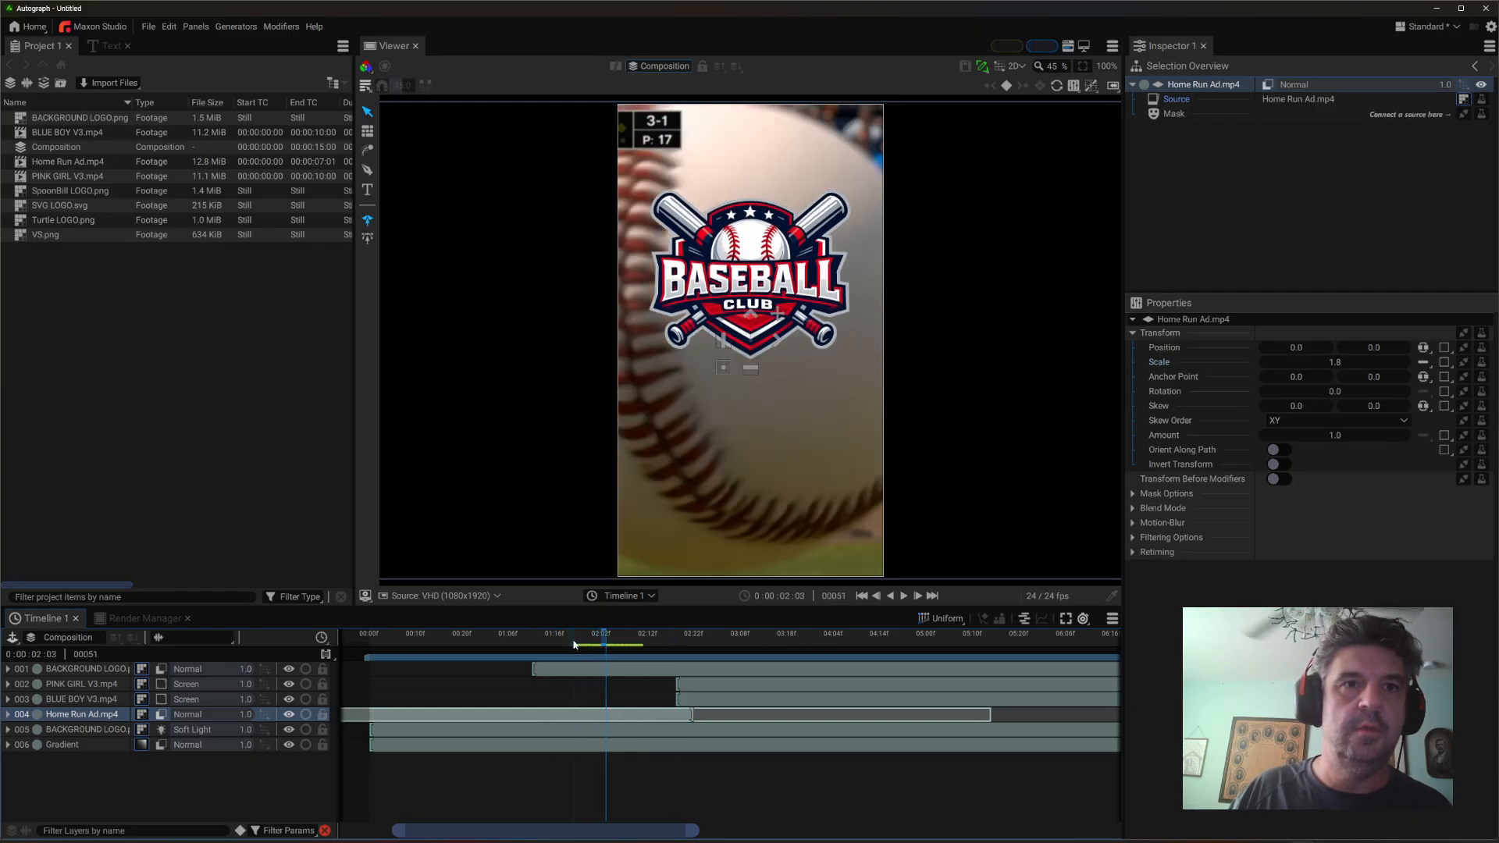
drag(574, 644, 664, 715)
drag(645, 649, 756, 689)
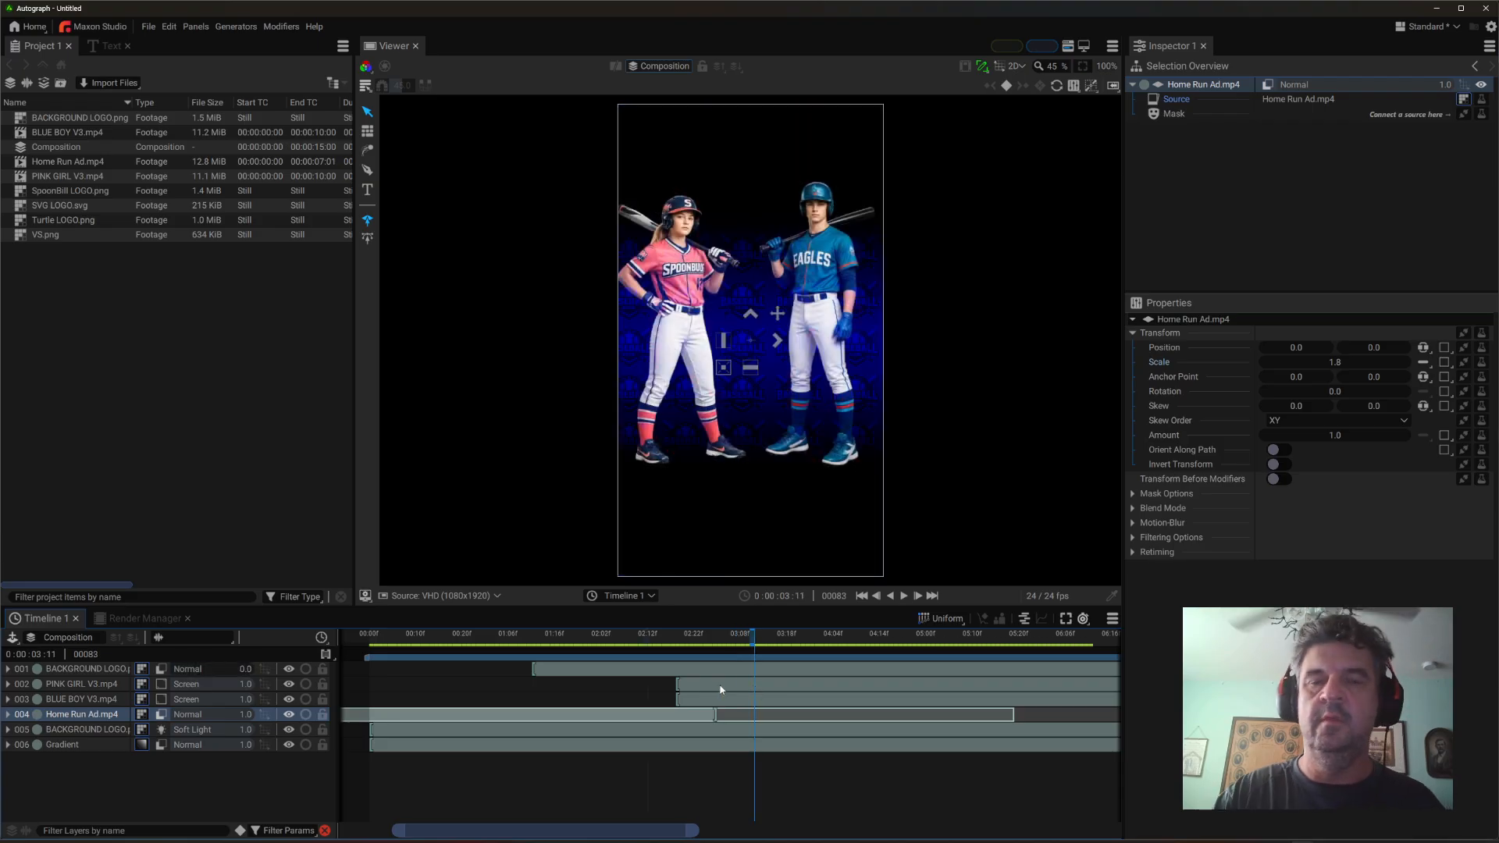
- Play the composition from frame 0 to review the logo transition and the players, and scrub back to frame 159
key(Home)
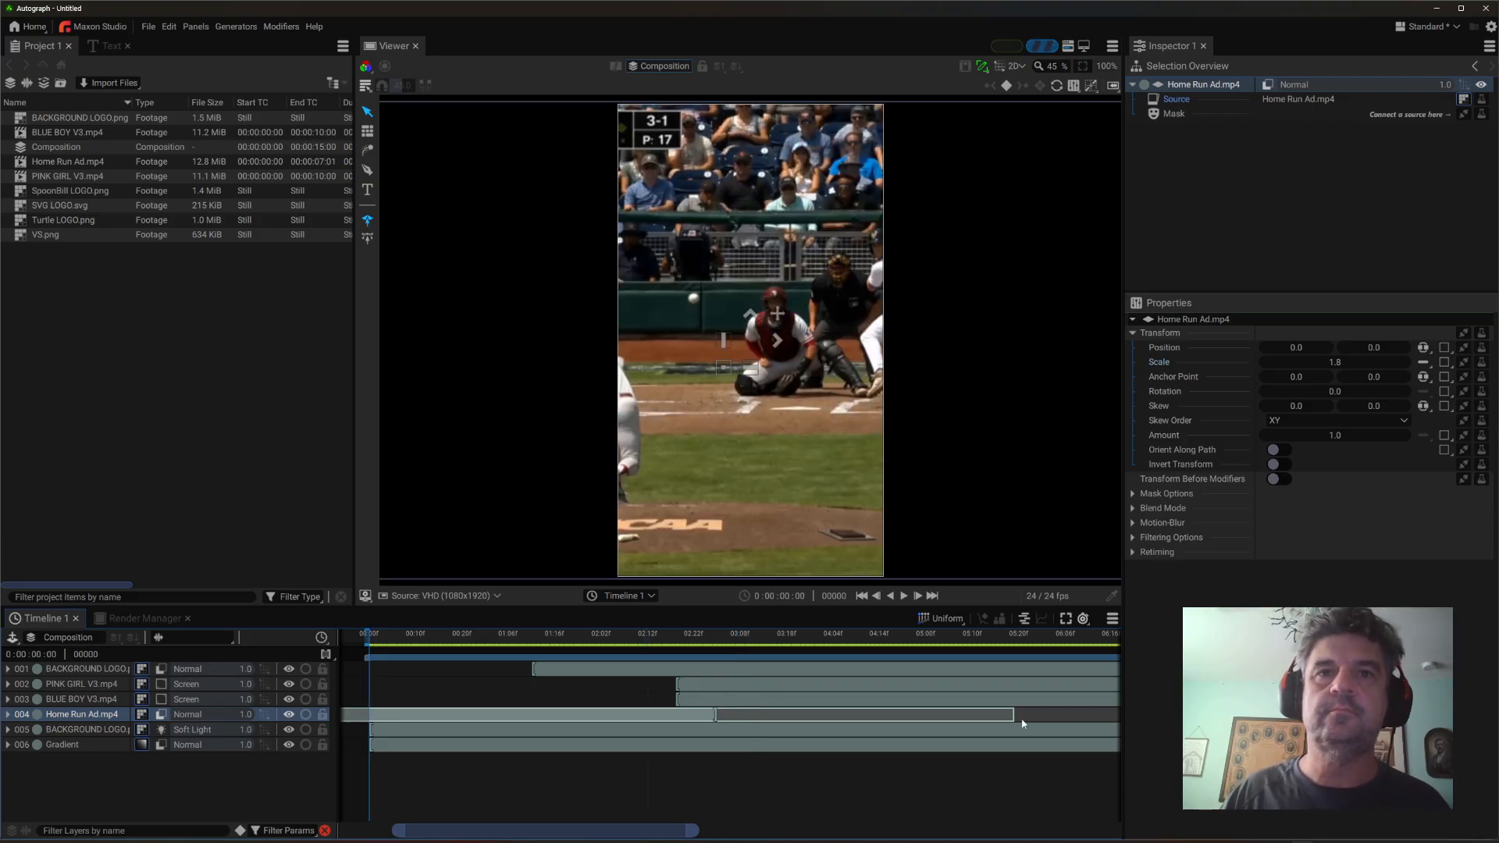
click(903, 598)
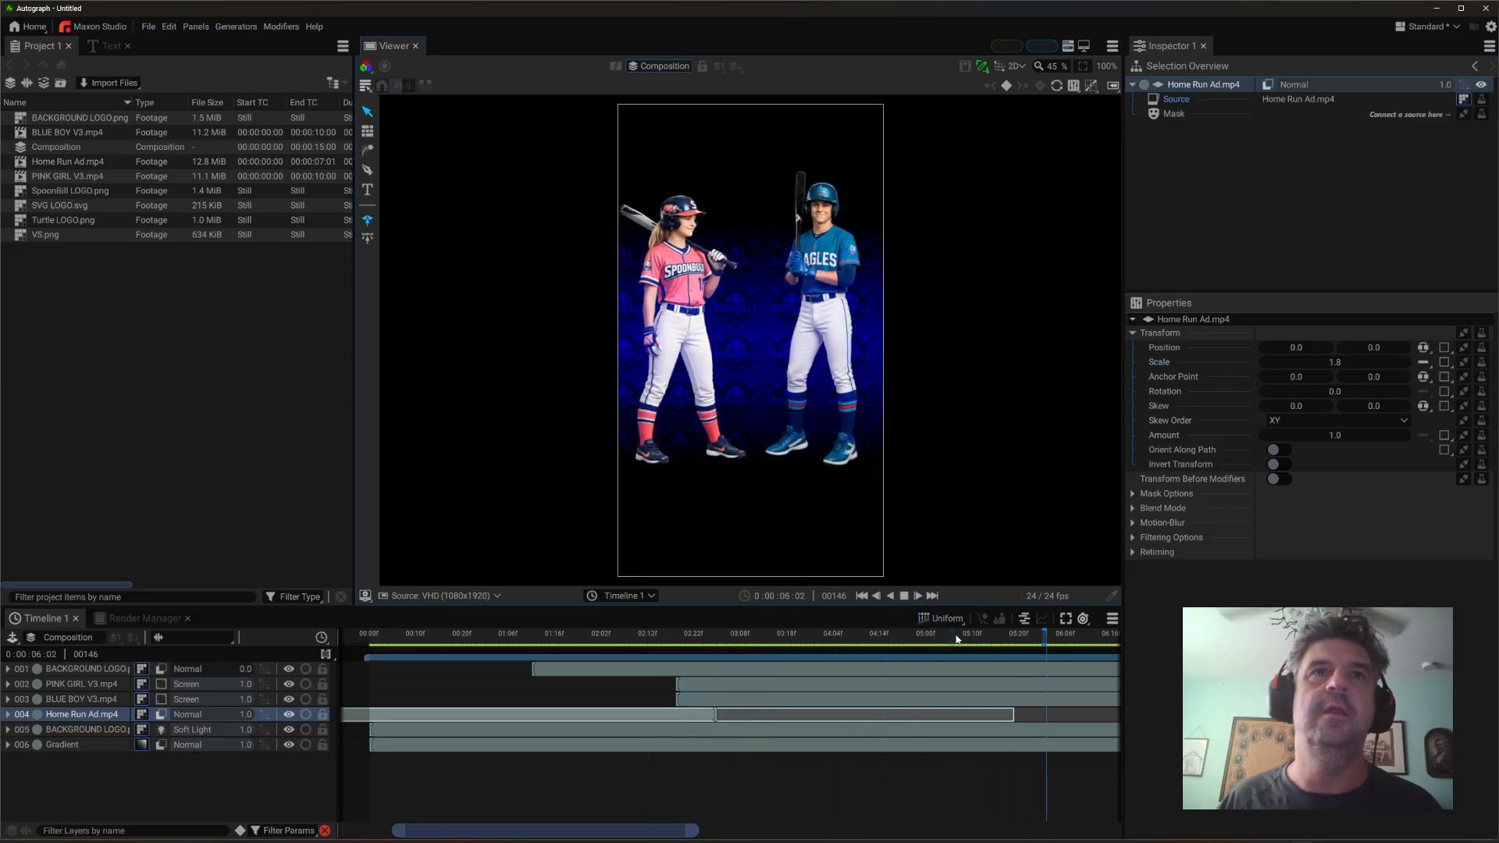
key(space)
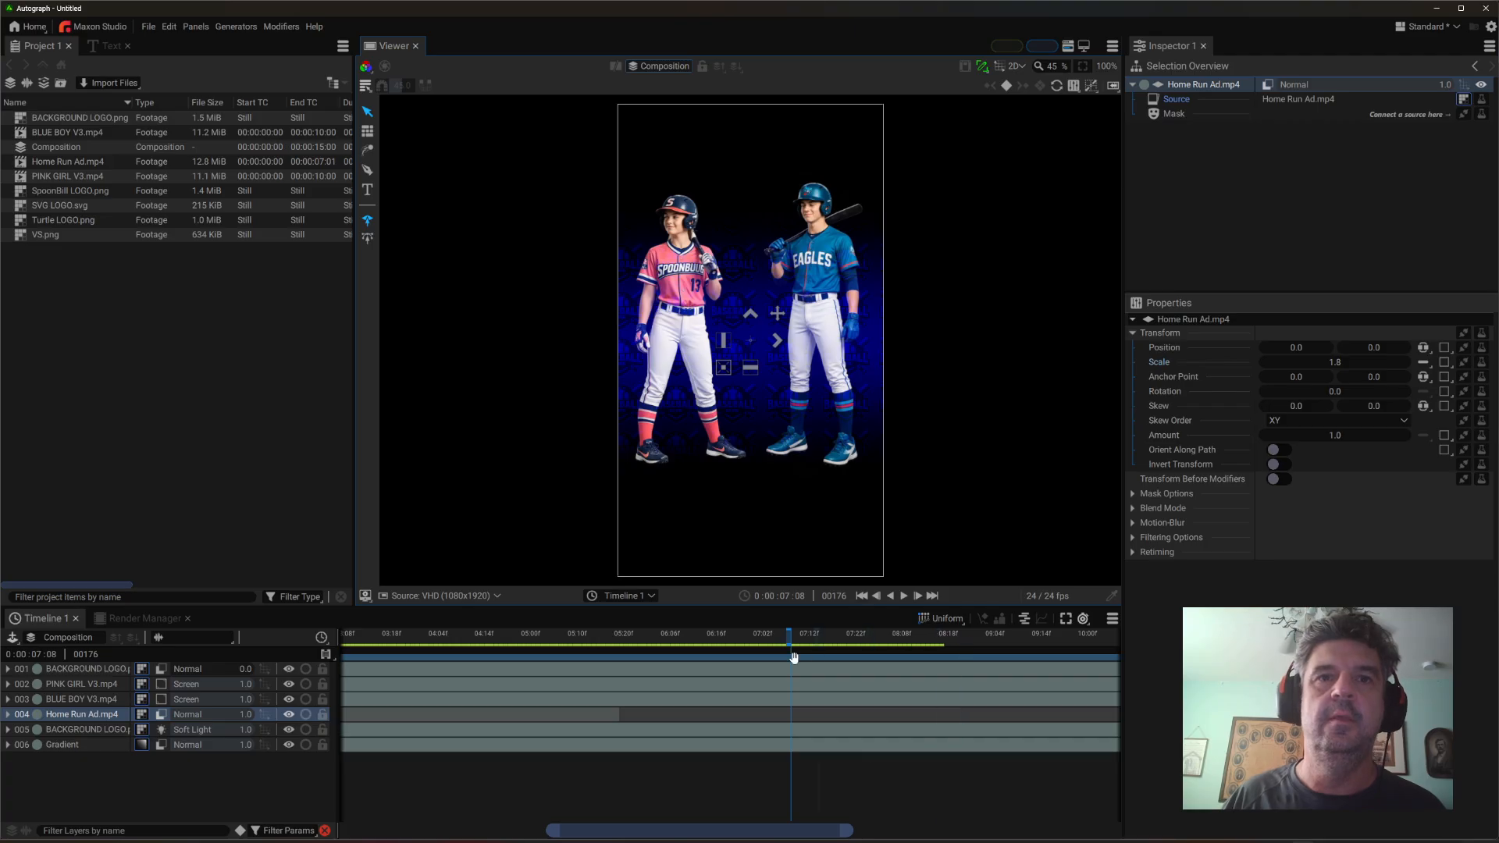
drag(793, 654, 725, 654)
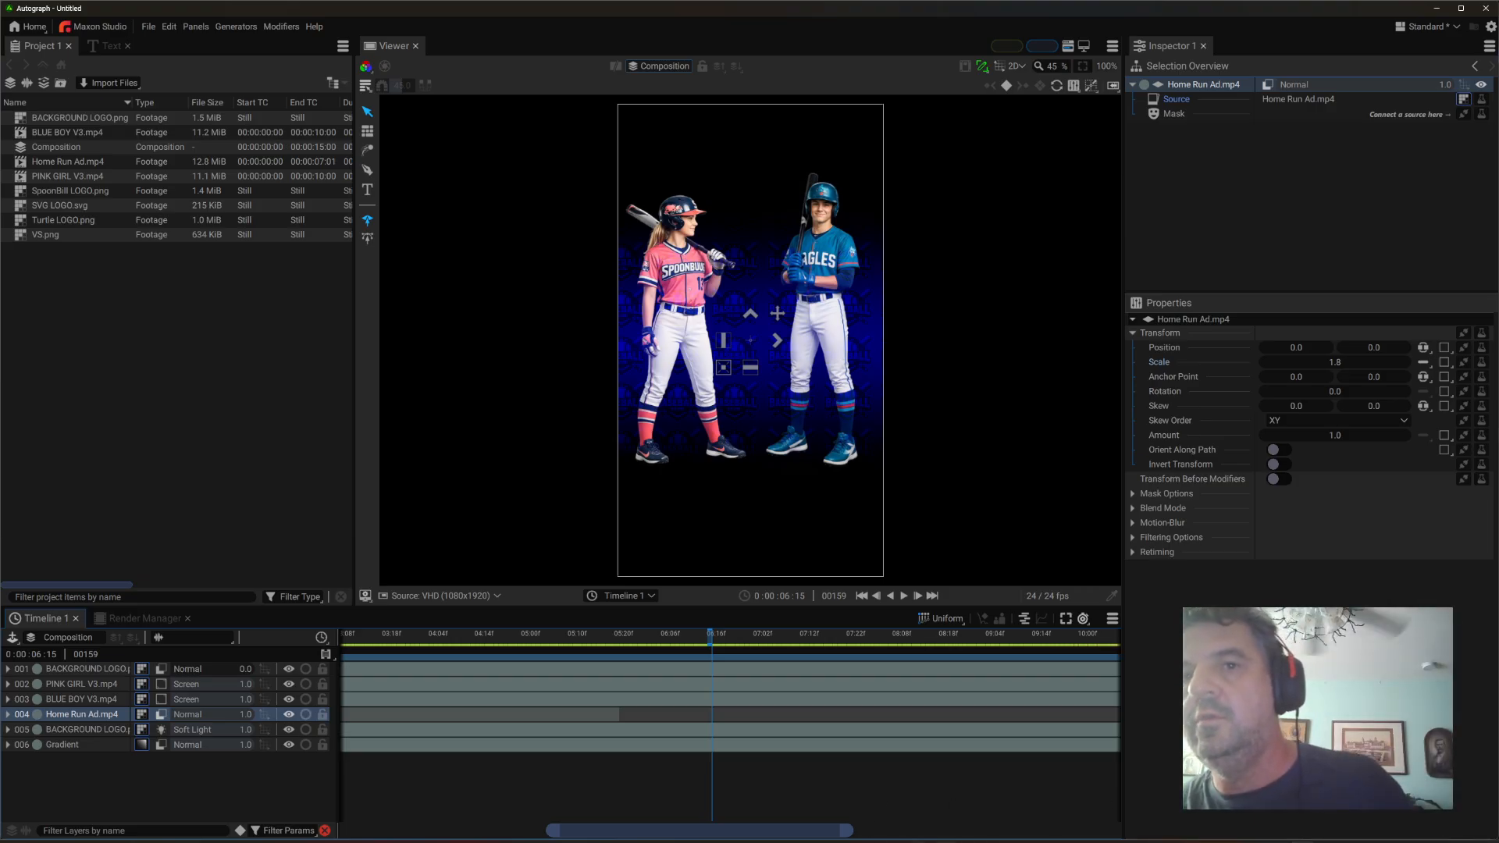
- Switch to the Chrome browser, show the ChatGPT "Image Stance Re-rendering" conversation and move its window over the editor
mouse_move(944, 841)
click(945, 798)
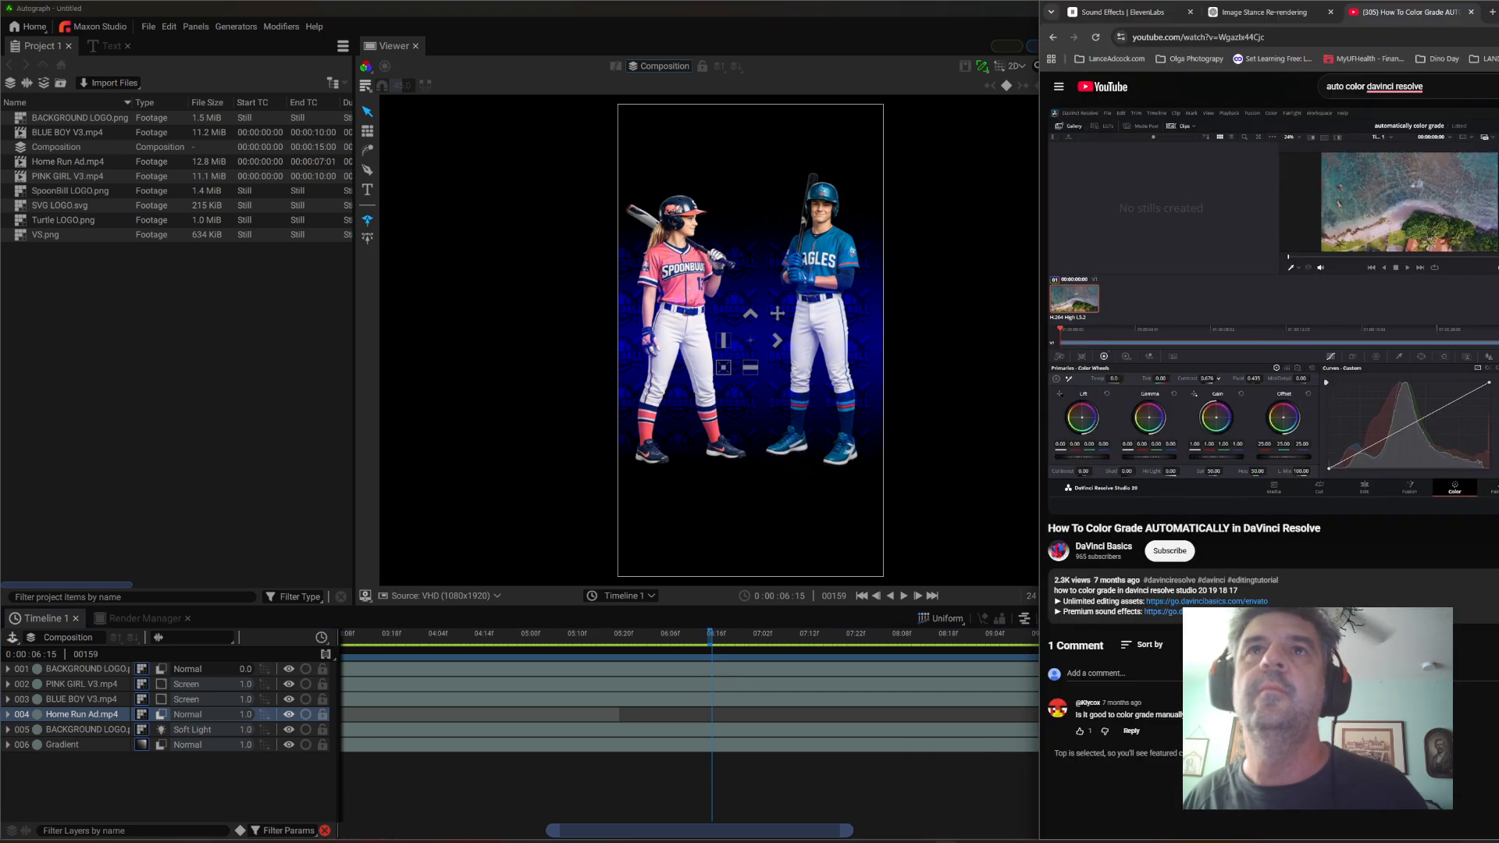
click(1153, 14)
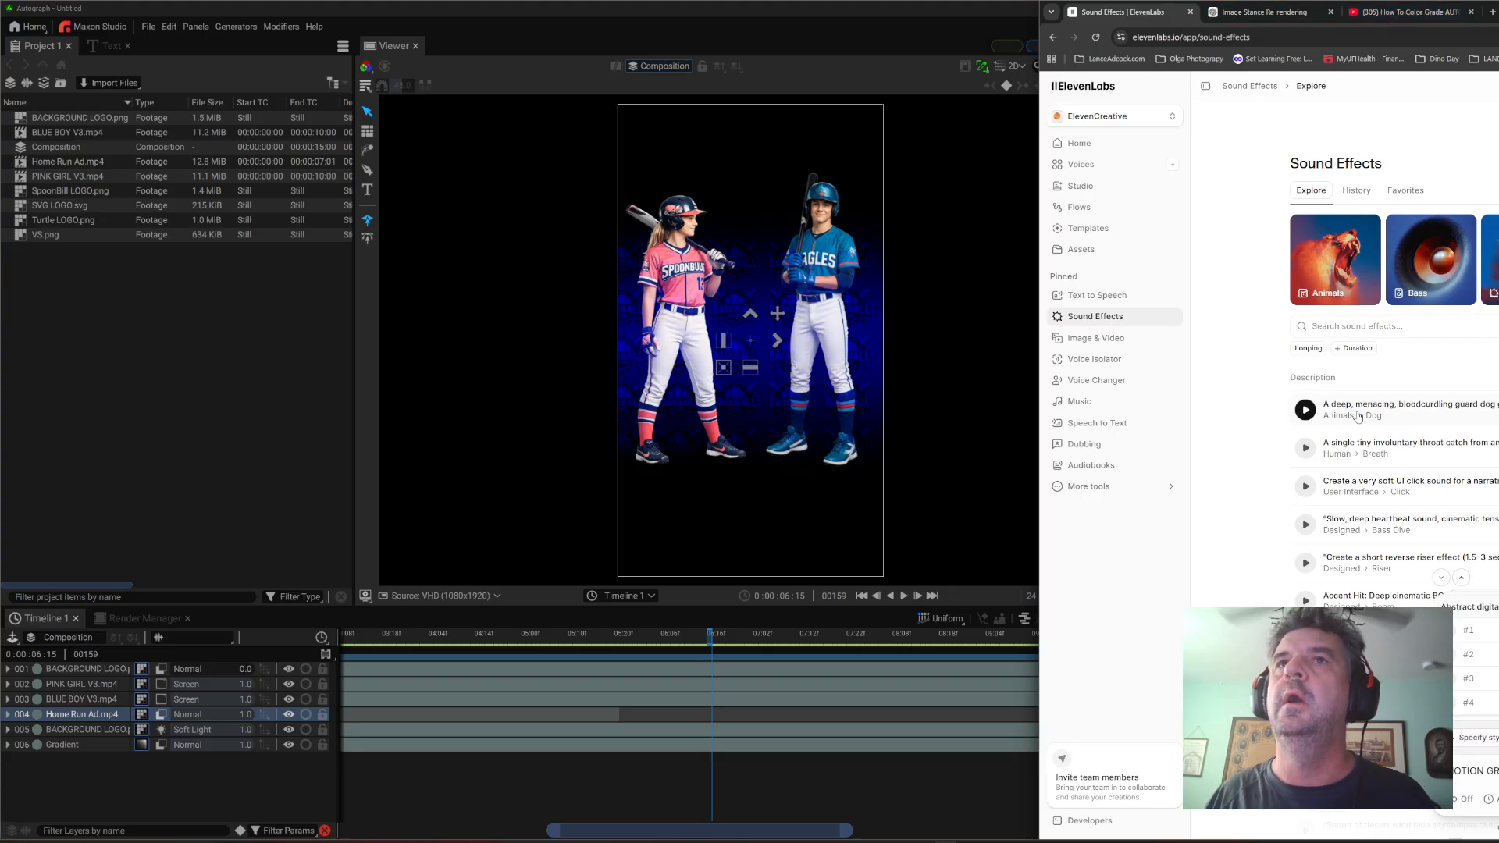
click(1263, 14)
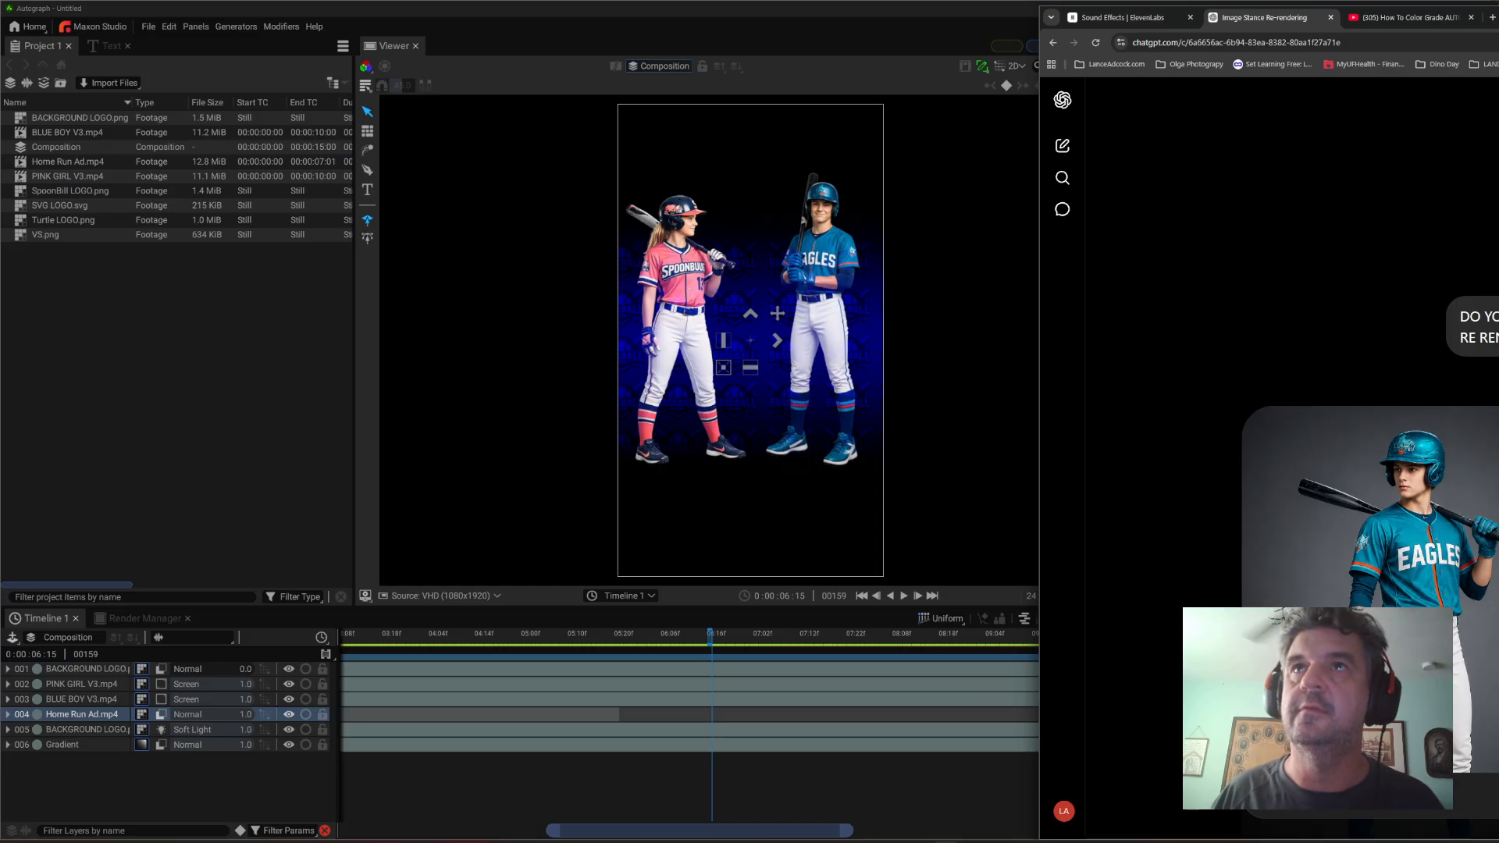
drag(1496, 16, 803, 10)
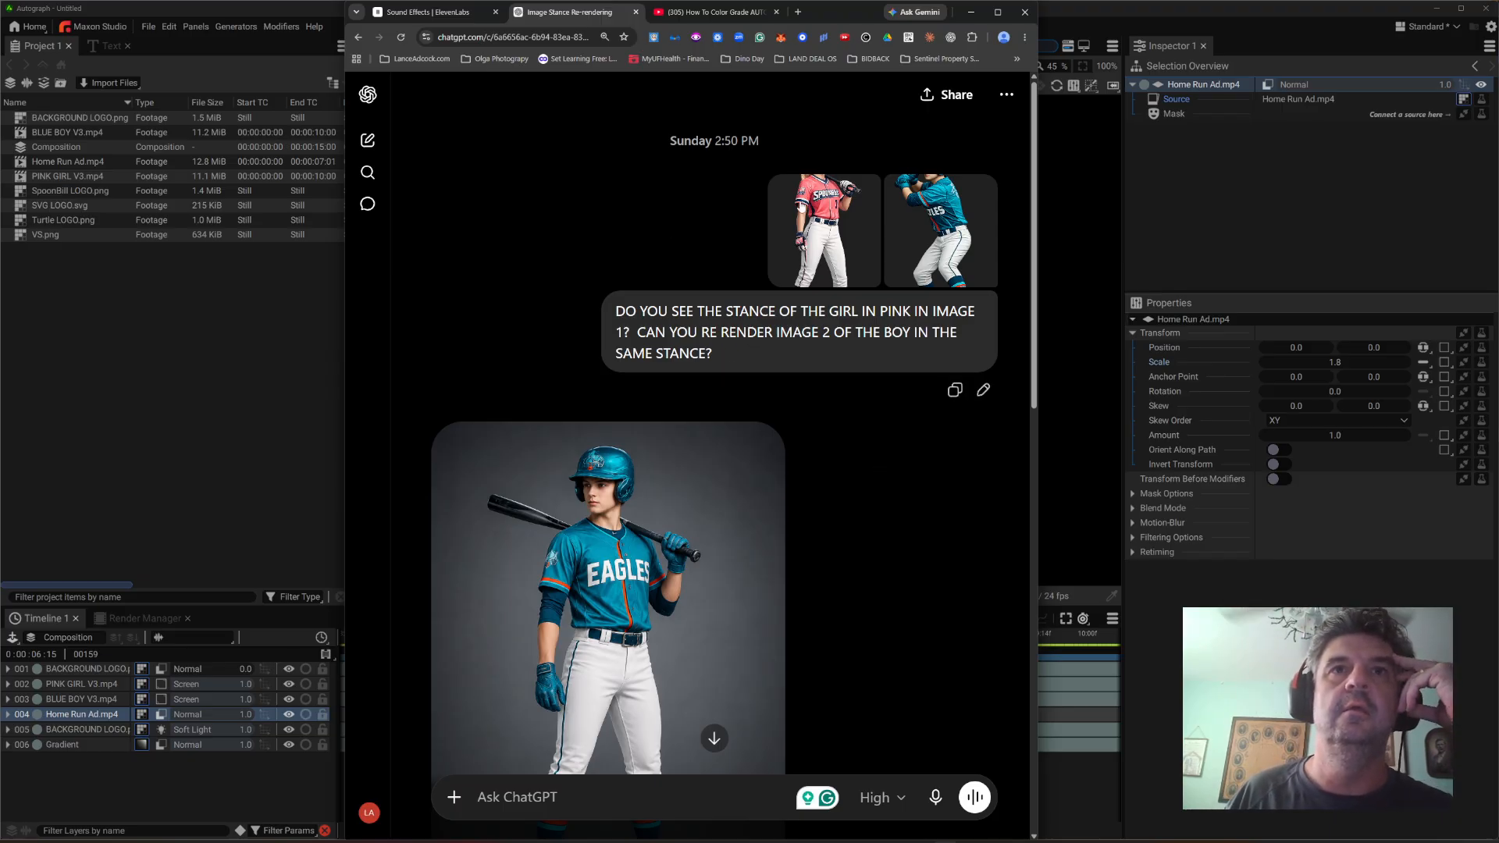
- Examine the girl and boy reference images, the re-render prompts and the black-background Eagles player in the conversation, and return to Autograph
click(819, 222)
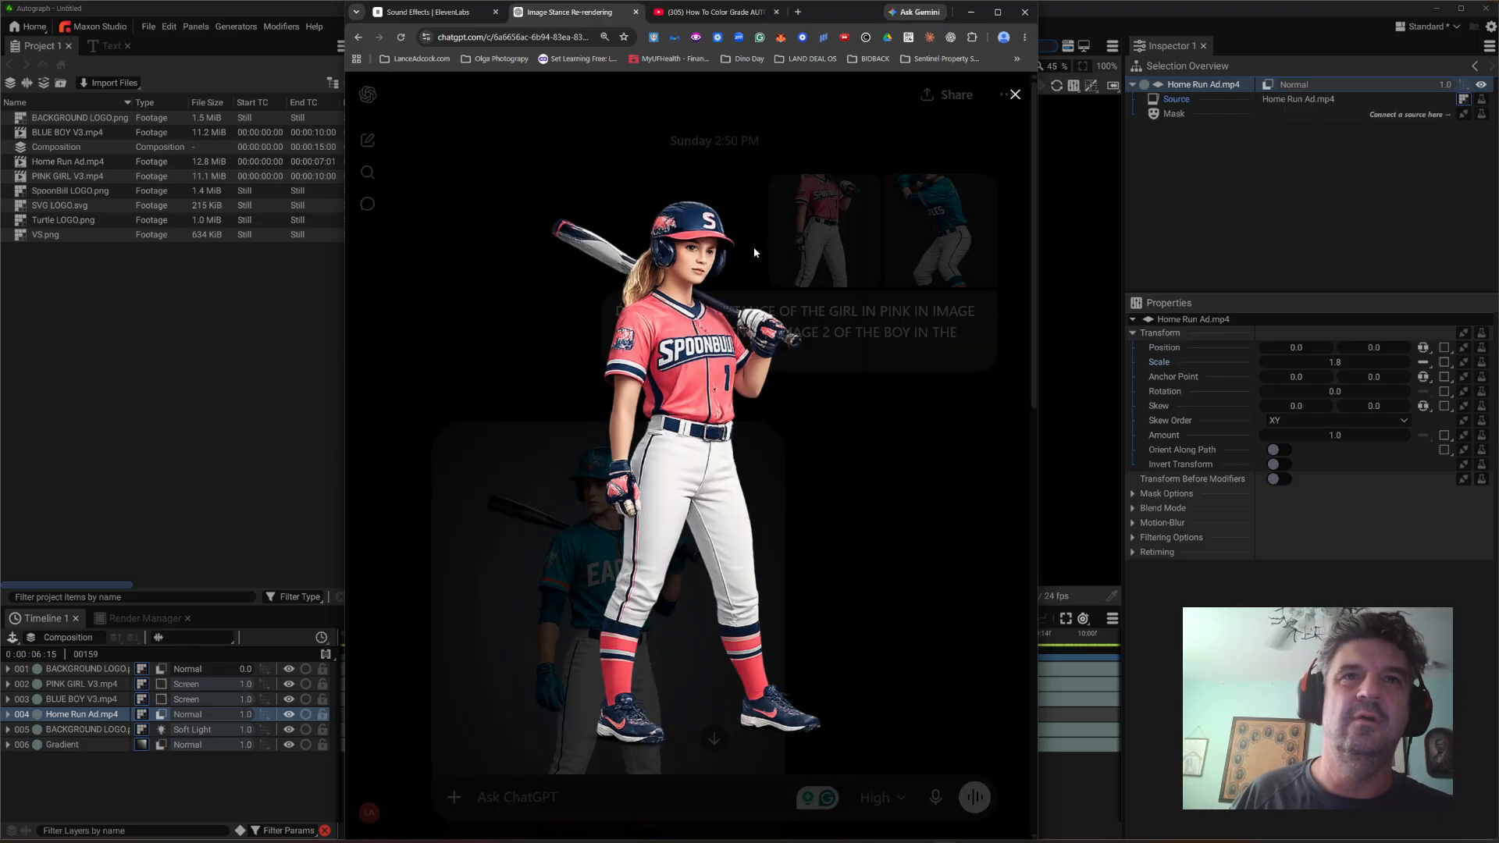
click(1015, 94)
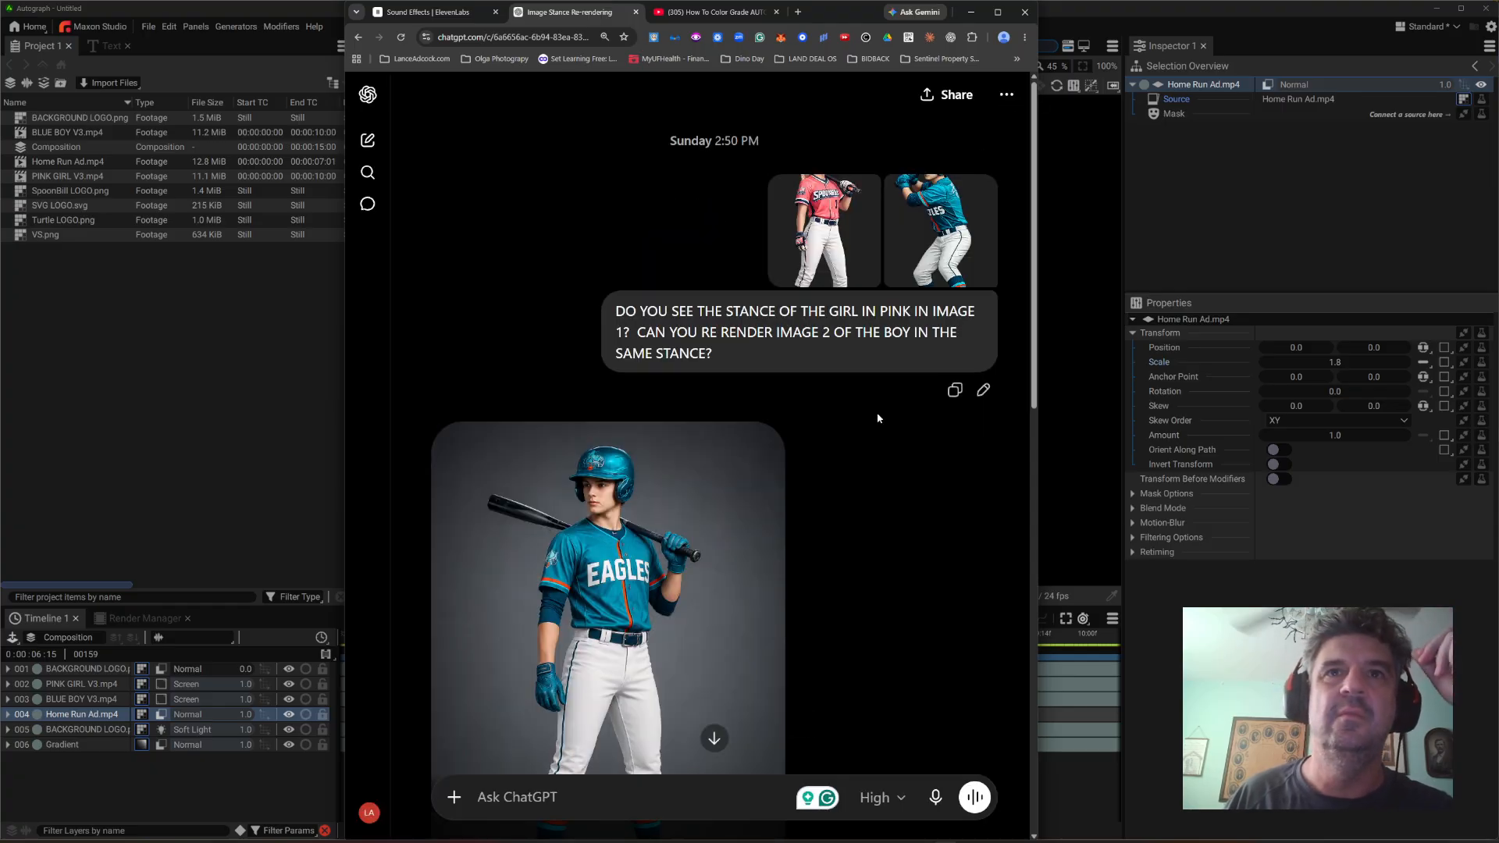
scroll(770, 395, down, 3)
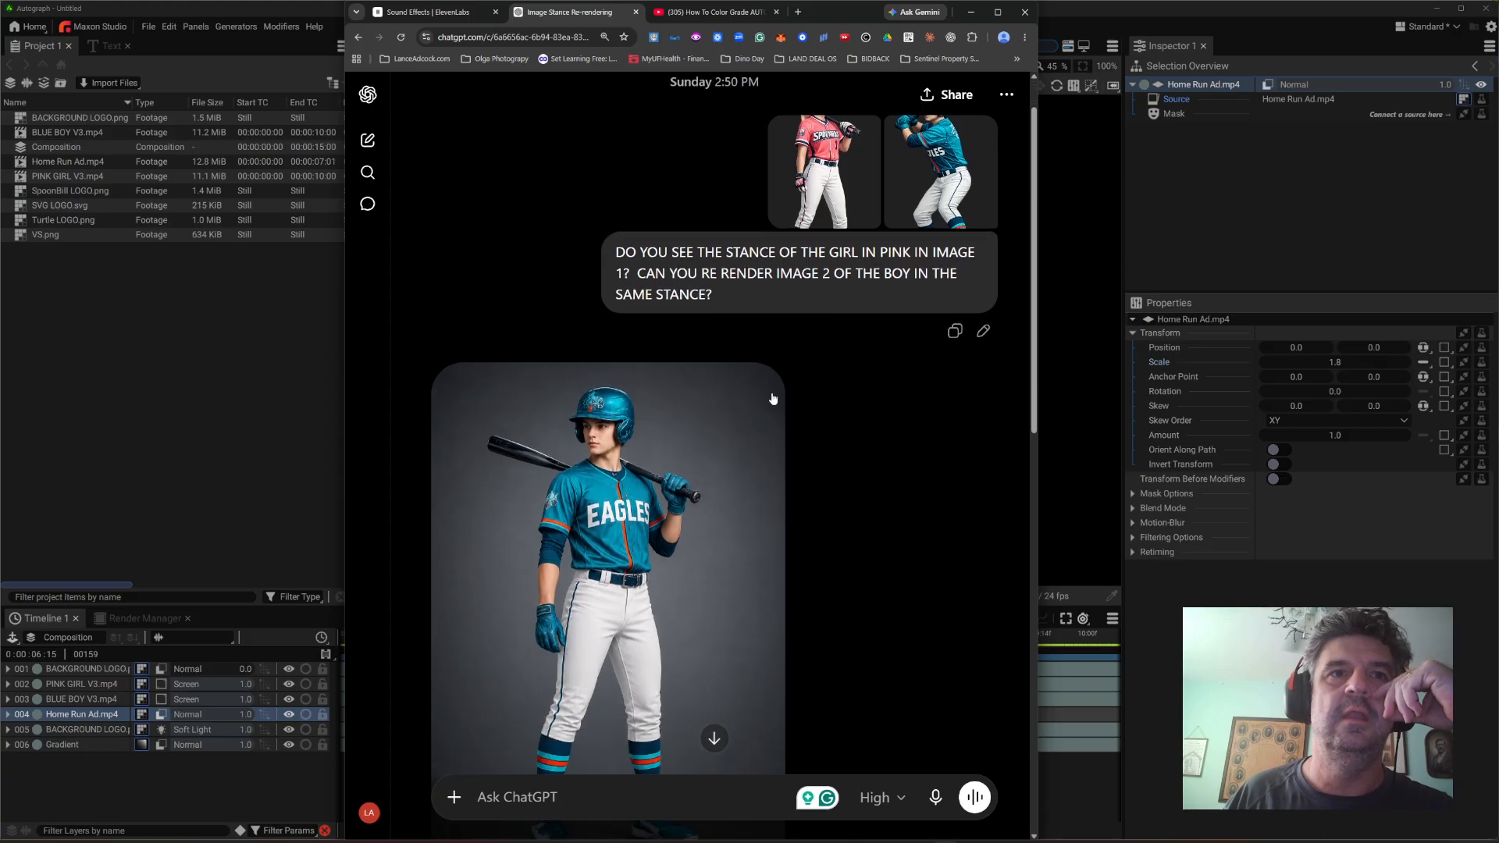
scroll(893, 308, up, 3)
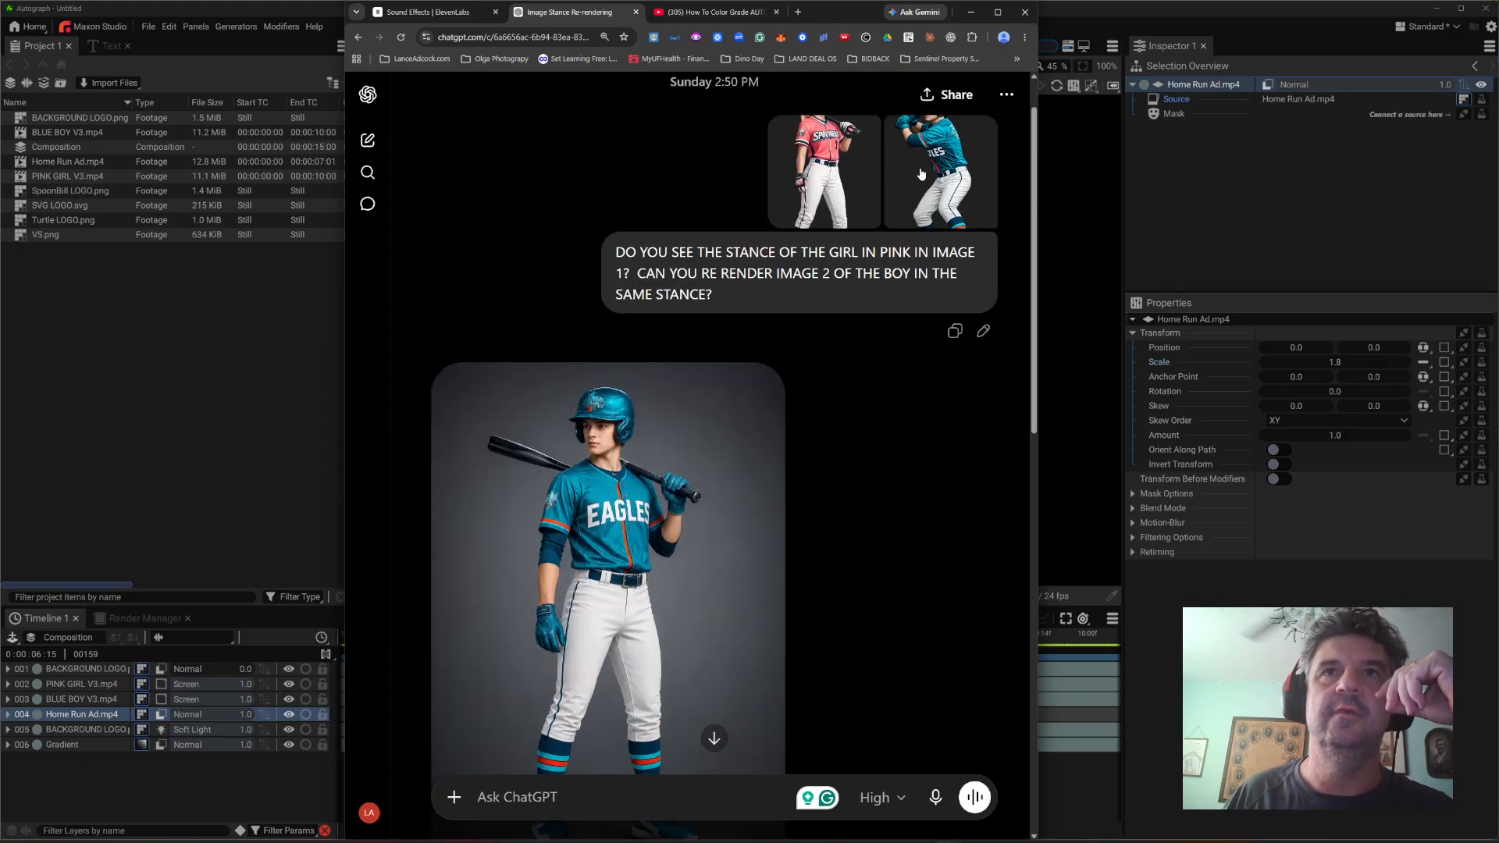
click(922, 174)
click(1014, 95)
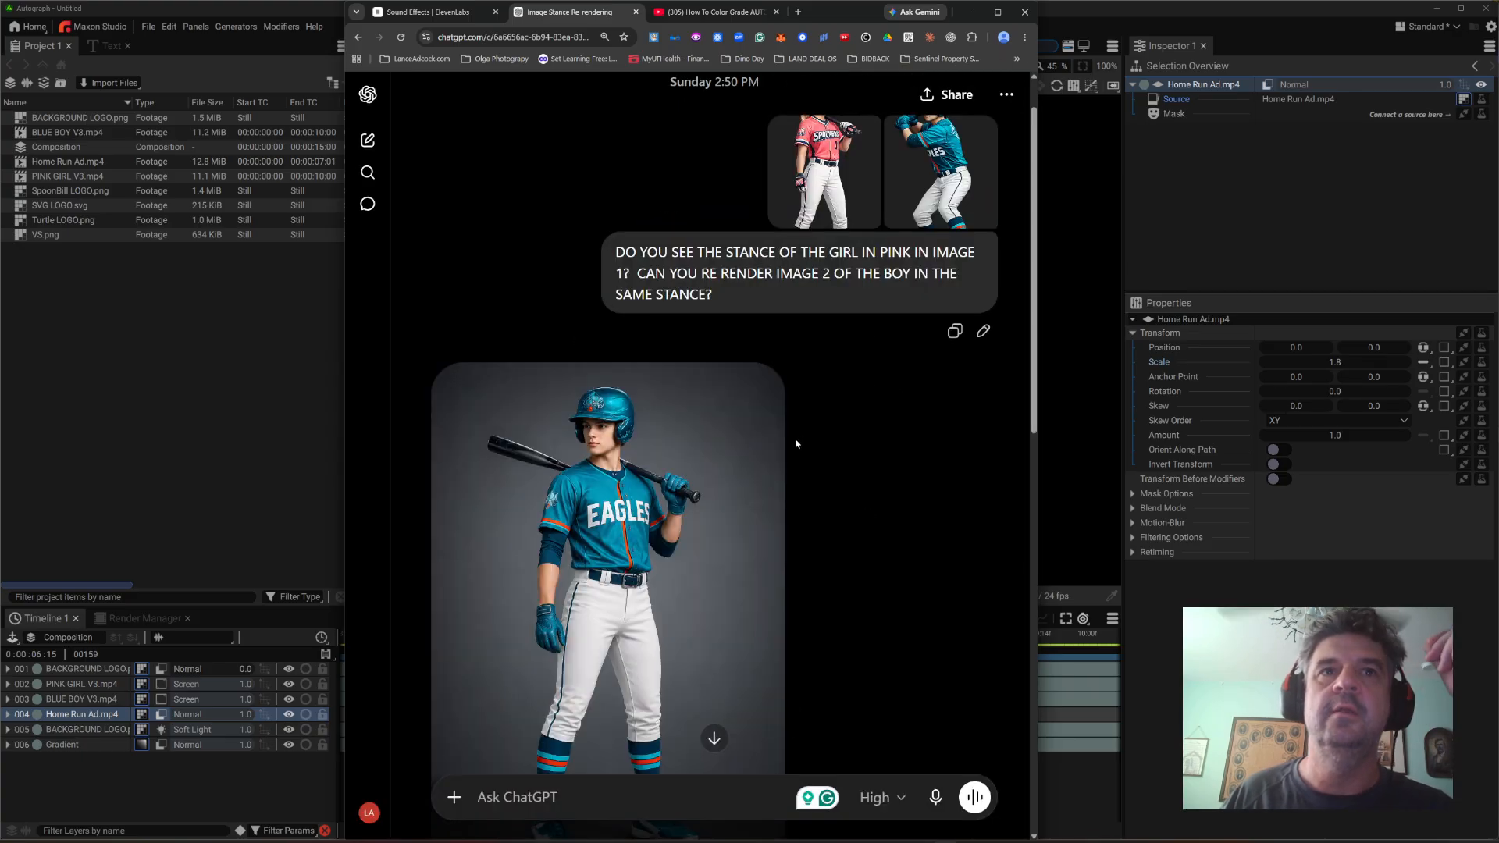
scroll(795, 429, down, 10)
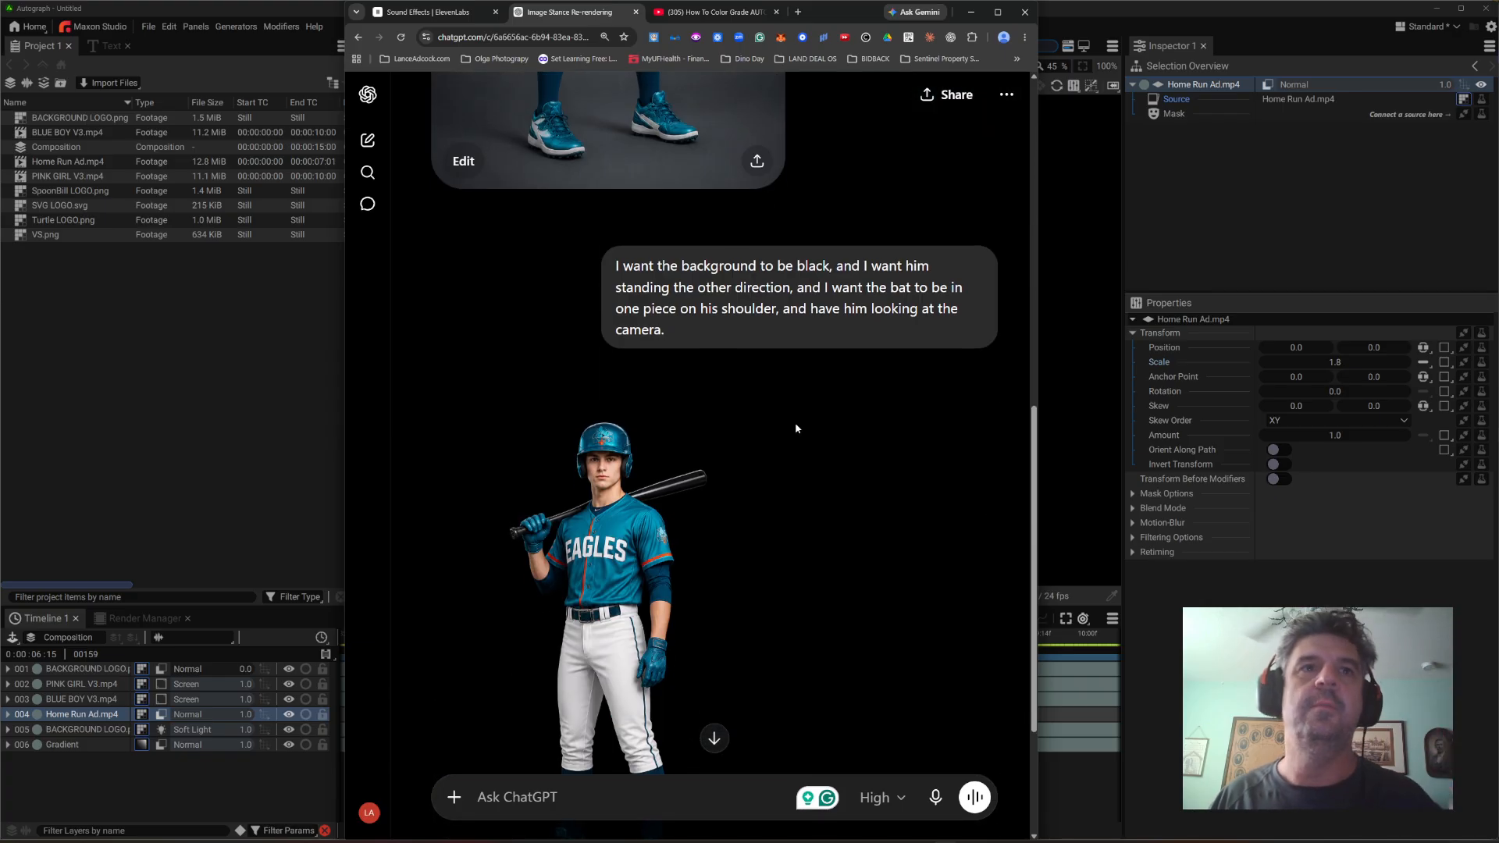
scroll(795, 419, down, 1)
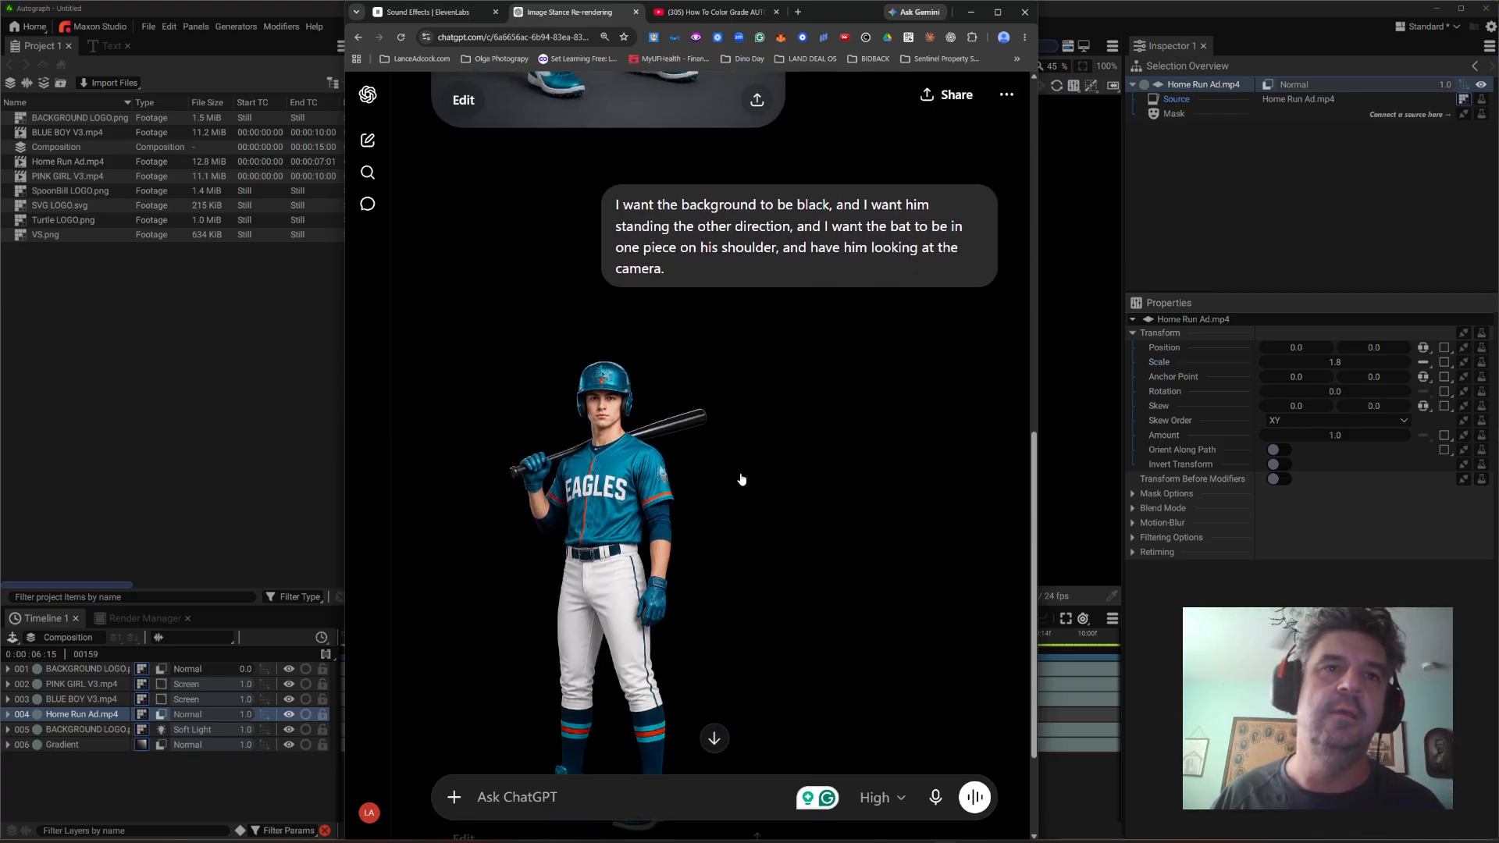
click(636, 476)
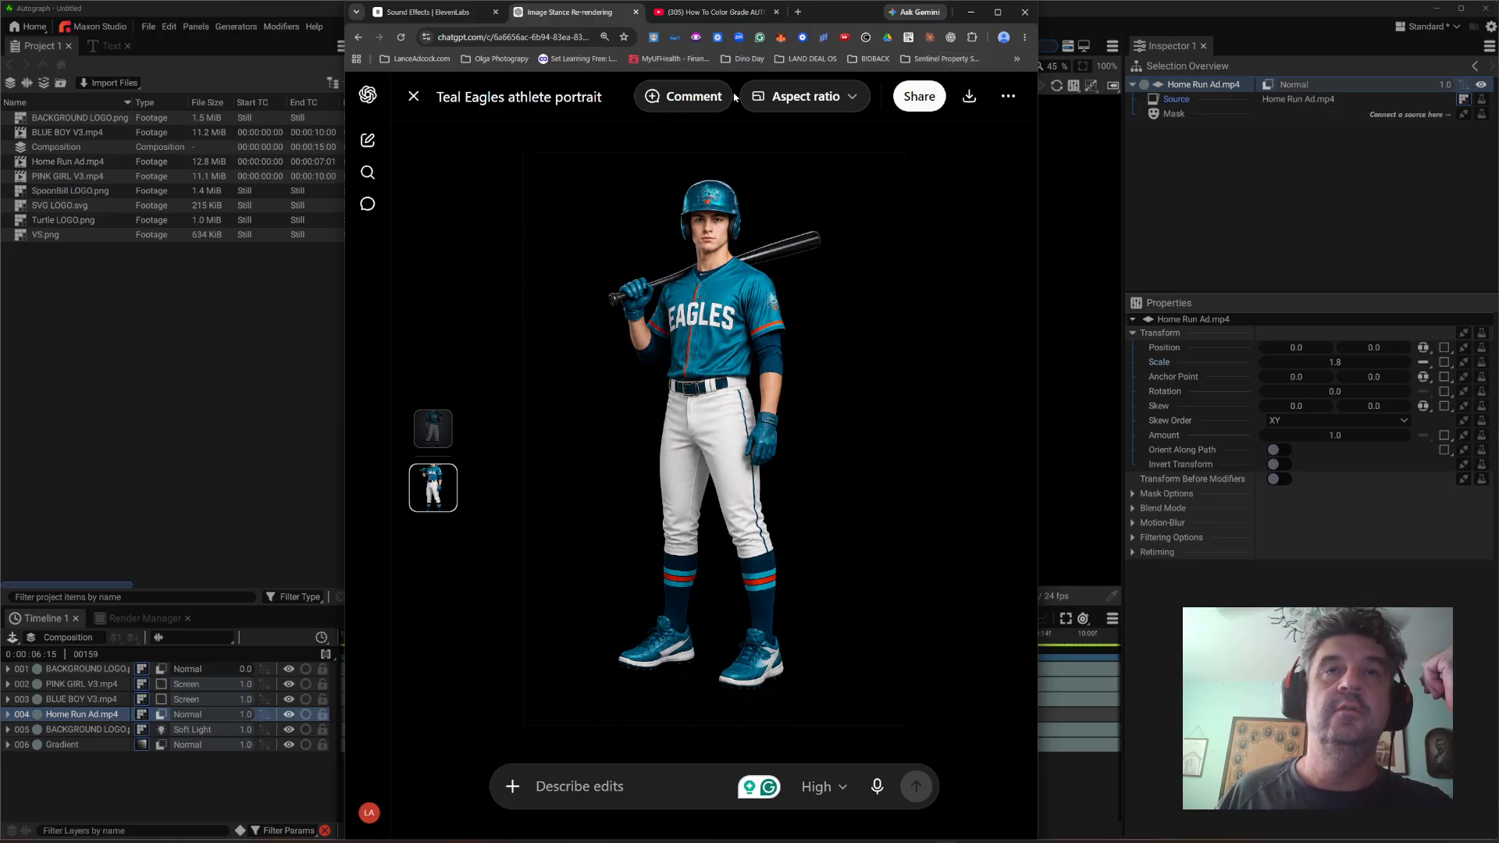
click(970, 11)
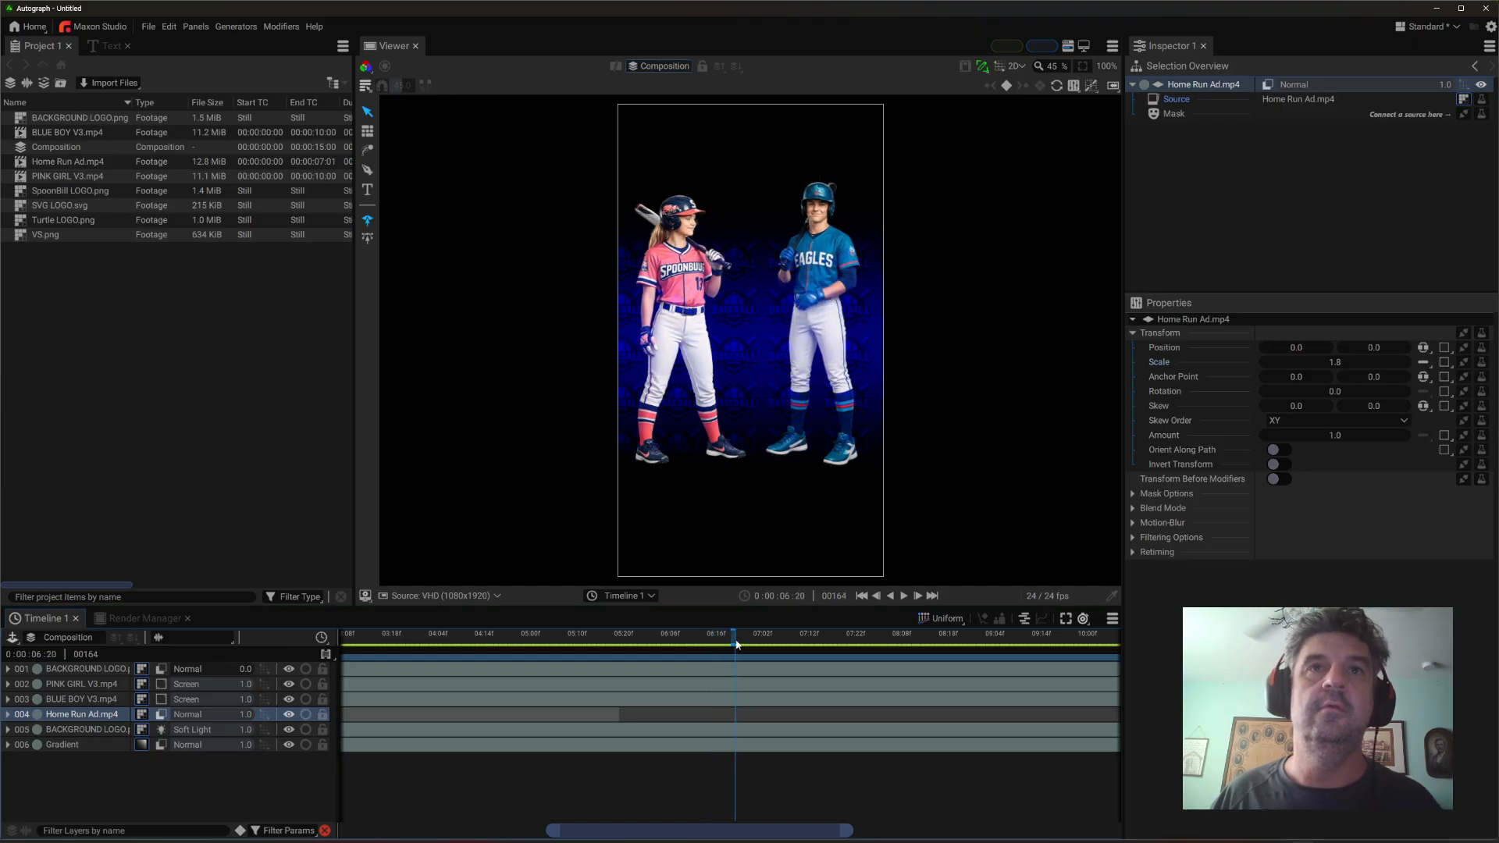
- Add VS.png as a layer directly above PINK GIRL V3.mp4 and scale it to 0.77
click(517, 634)
drag(512, 635, 449, 634)
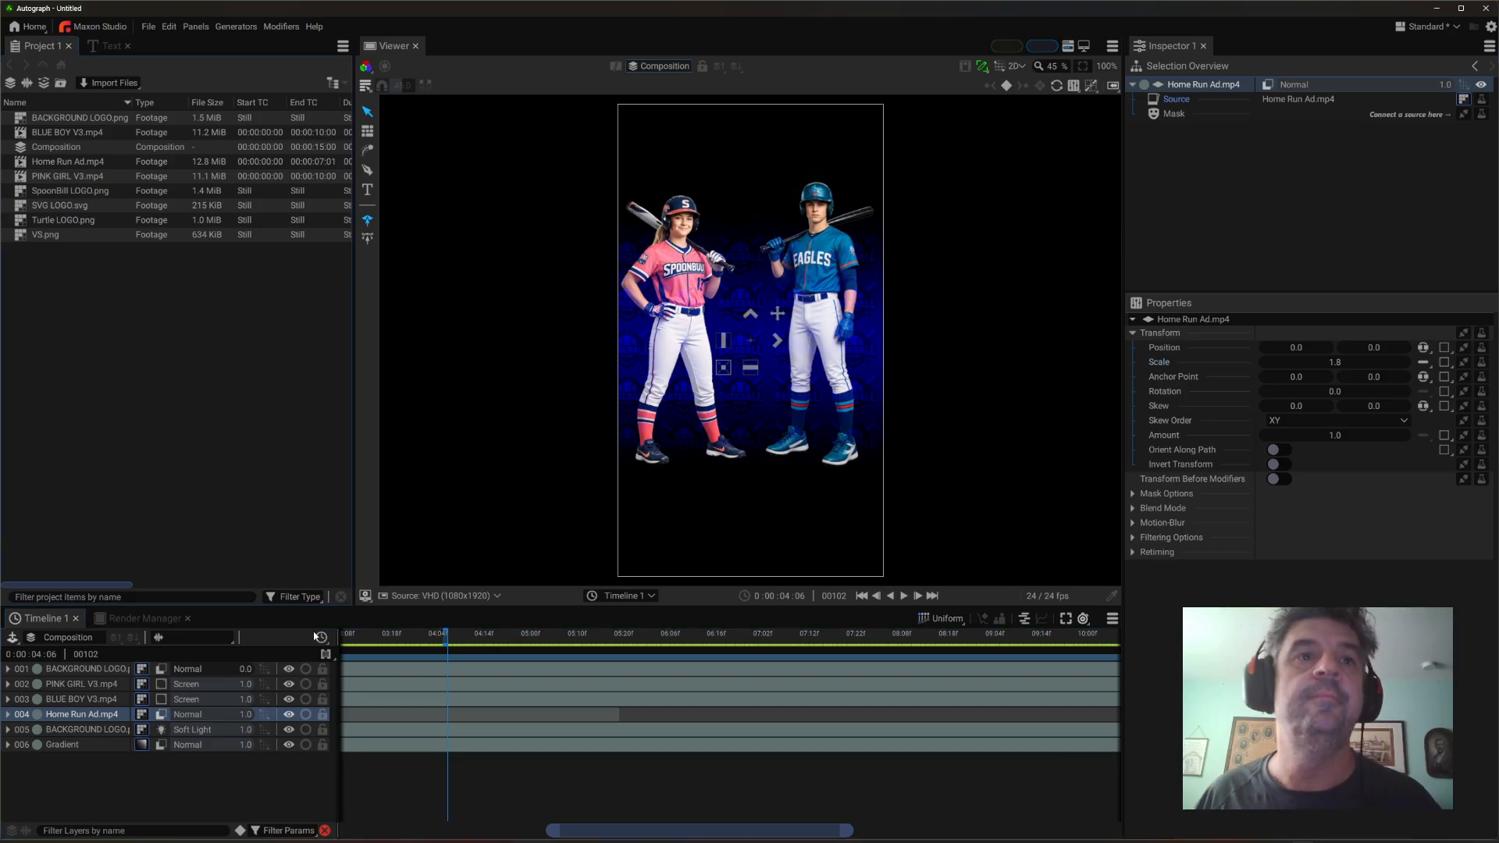
mouse_move(414, 642)
mouse_down()
mouse_move(373, 634)
mouse_move(428, 634)
mouse_up()
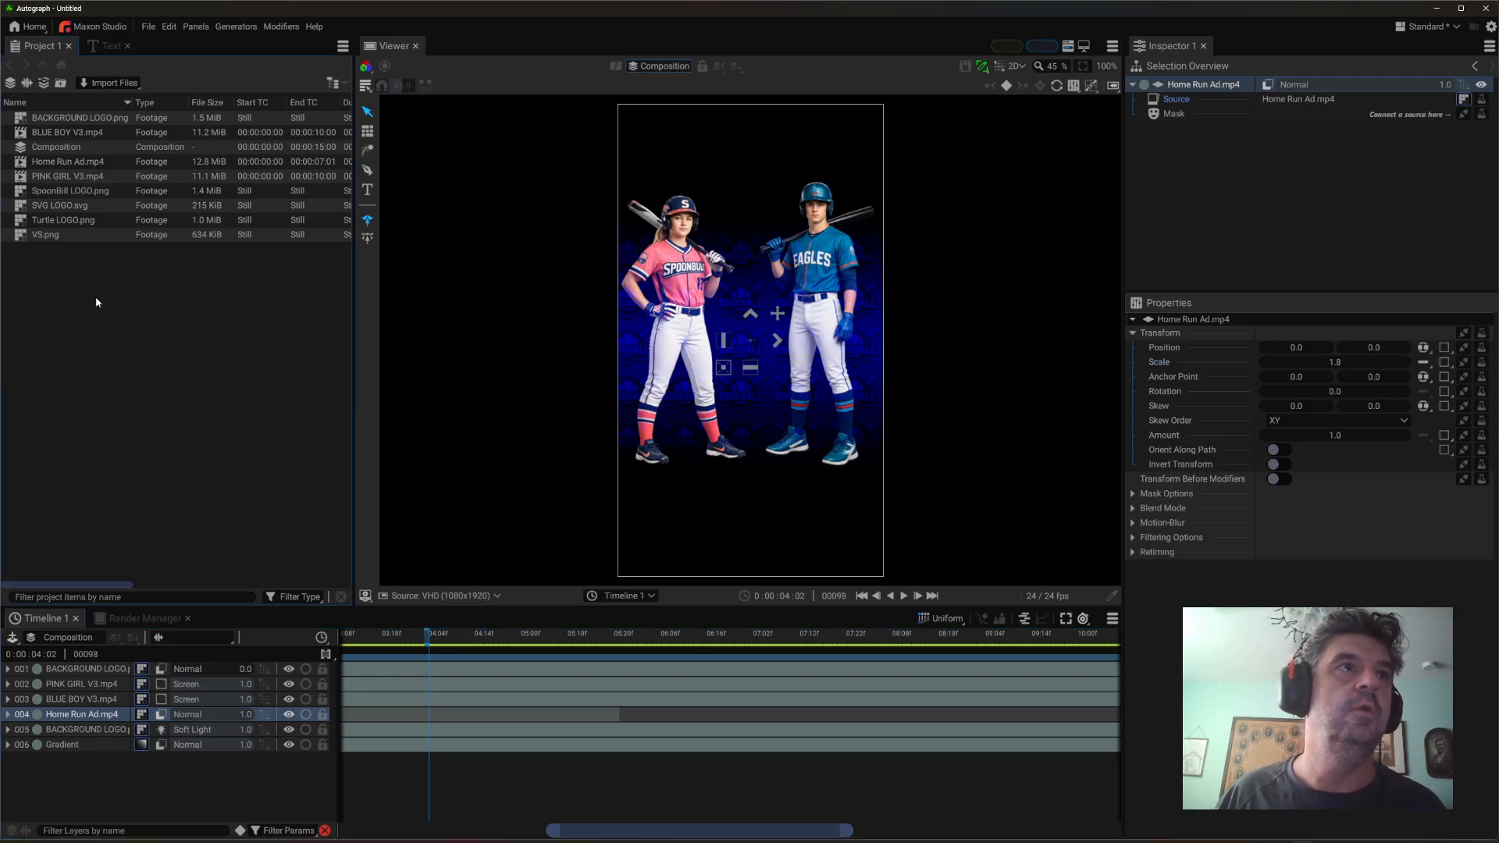
click(62, 237)
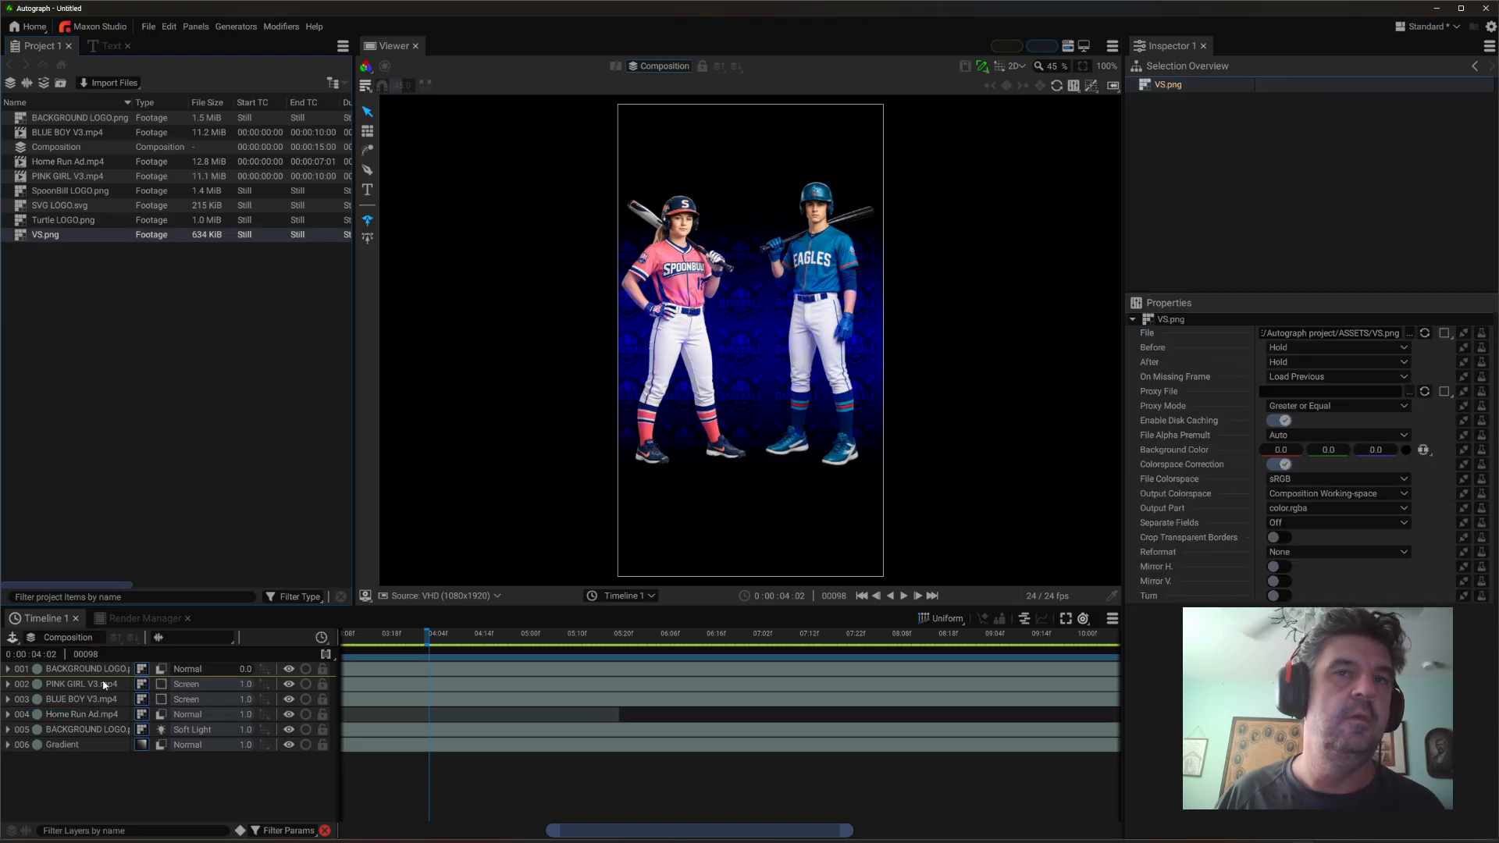
drag(103, 685, 105, 682)
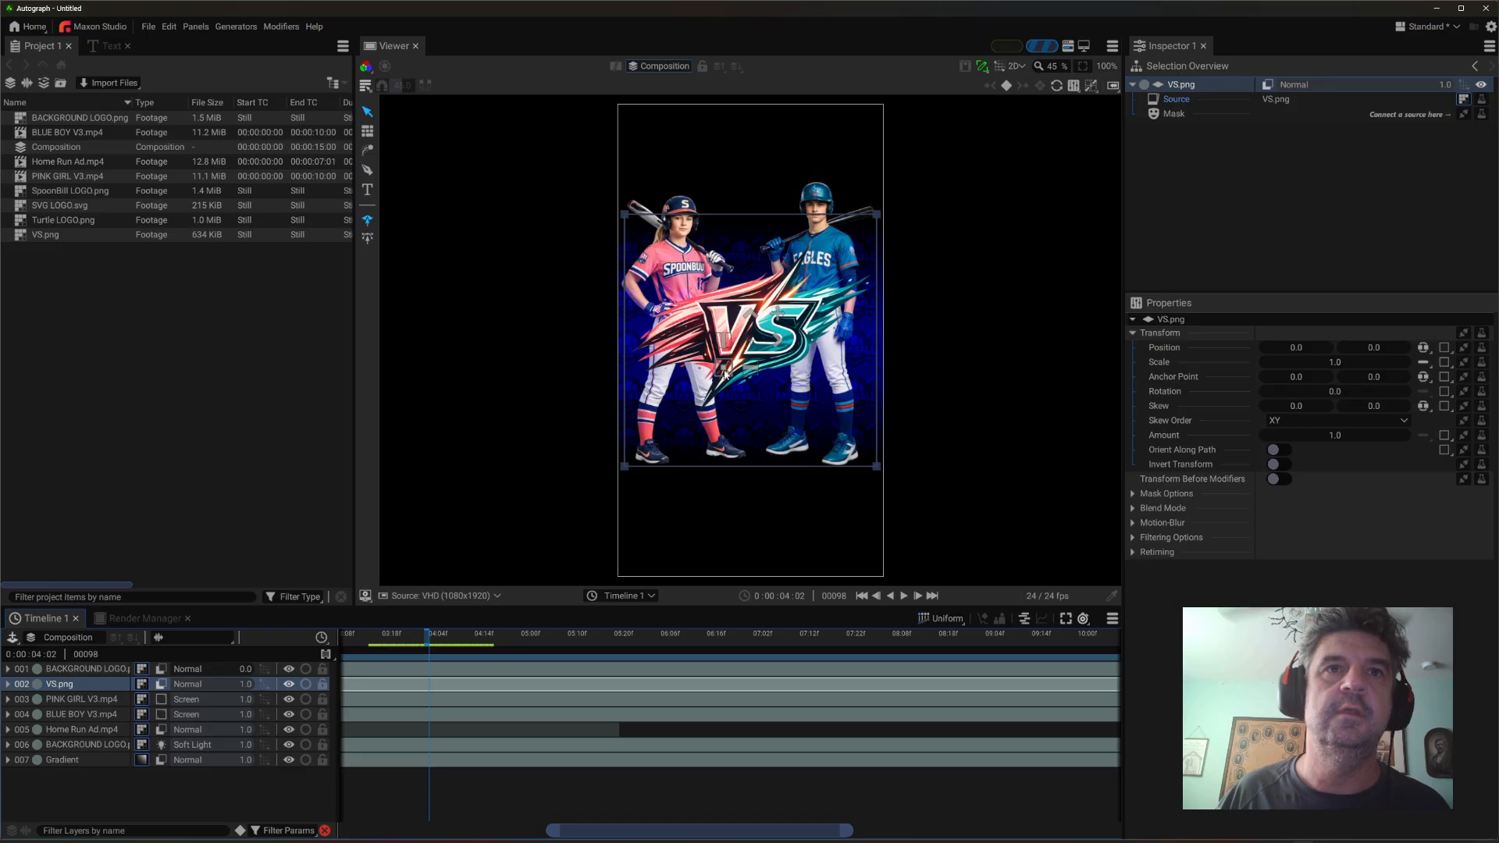
drag(727, 372, 727, 373)
- Slide the VS.png layer later to start together with the two player layers at about frame 66
drag(417, 641, 356, 643)
drag(616, 837, 444, 836)
click(501, 642)
drag(486, 644, 784, 676)
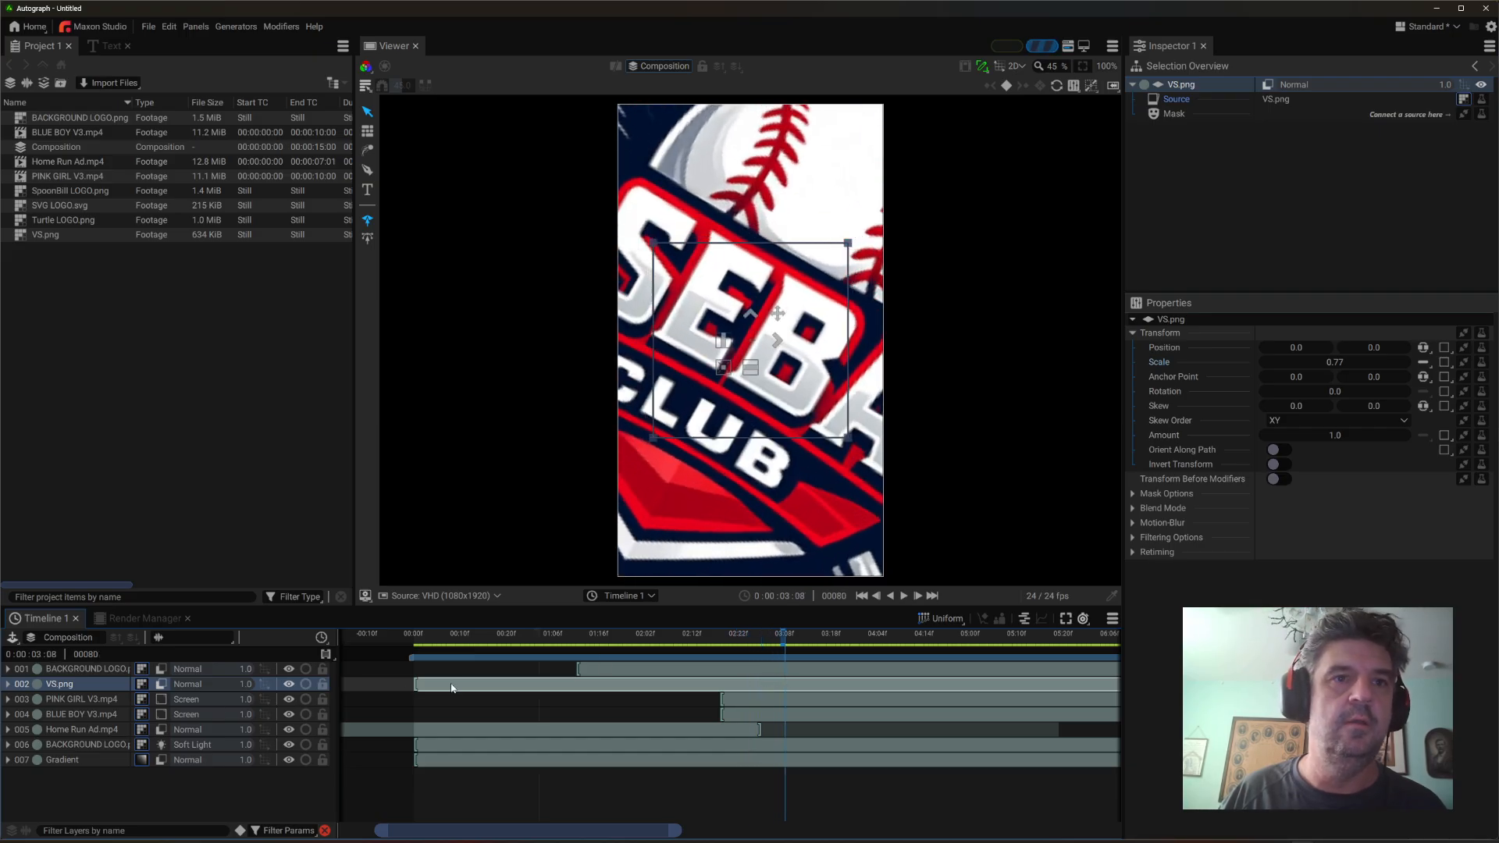
drag(435, 690, 799, 661)
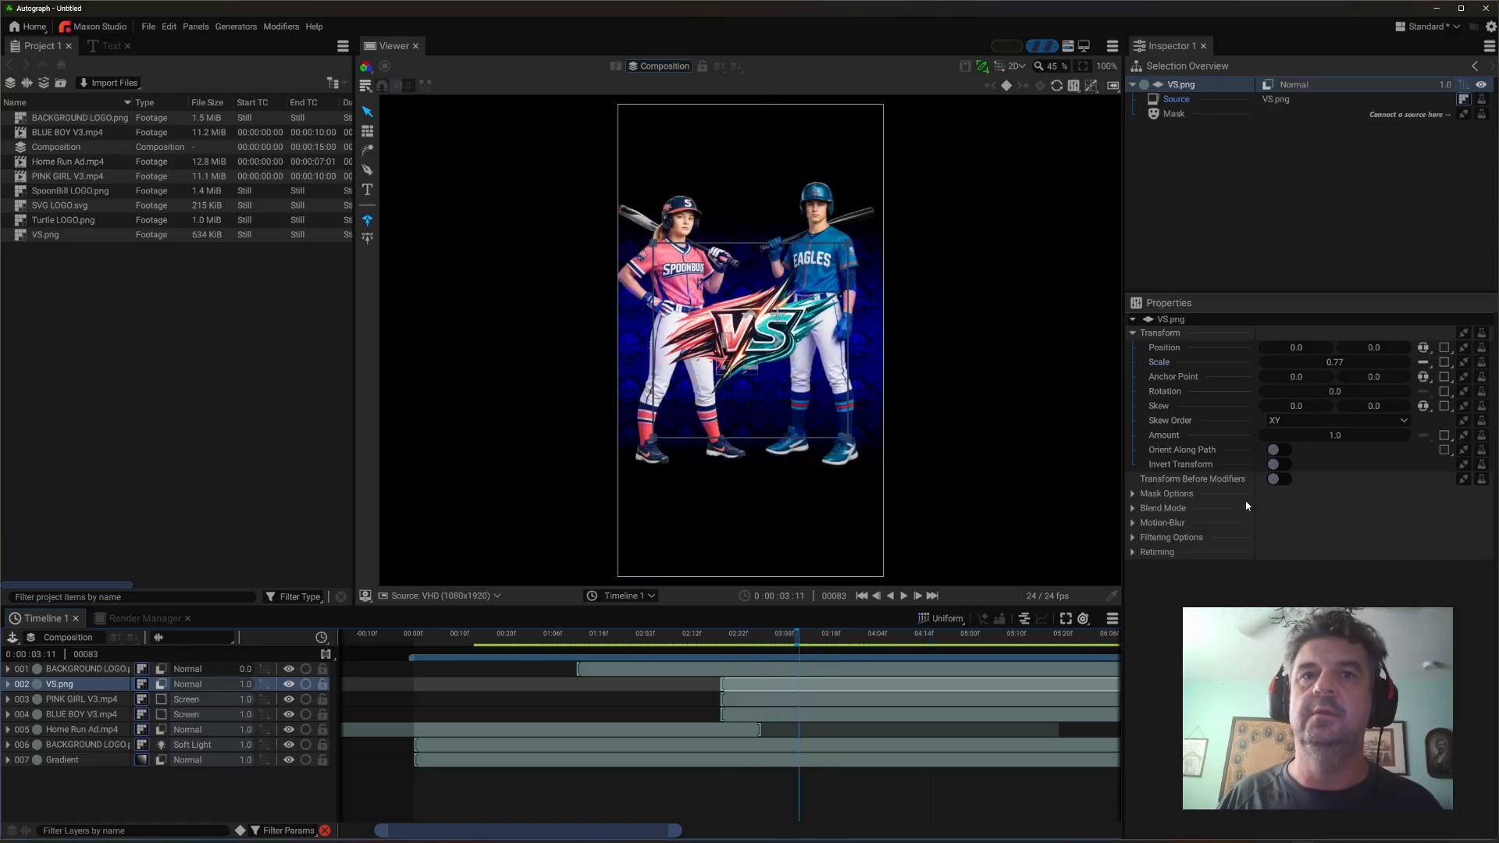
- Keyframe the VS.png layer's scale at 0.77 on frame 83 and 0.97 on frame 89
click(1445, 363)
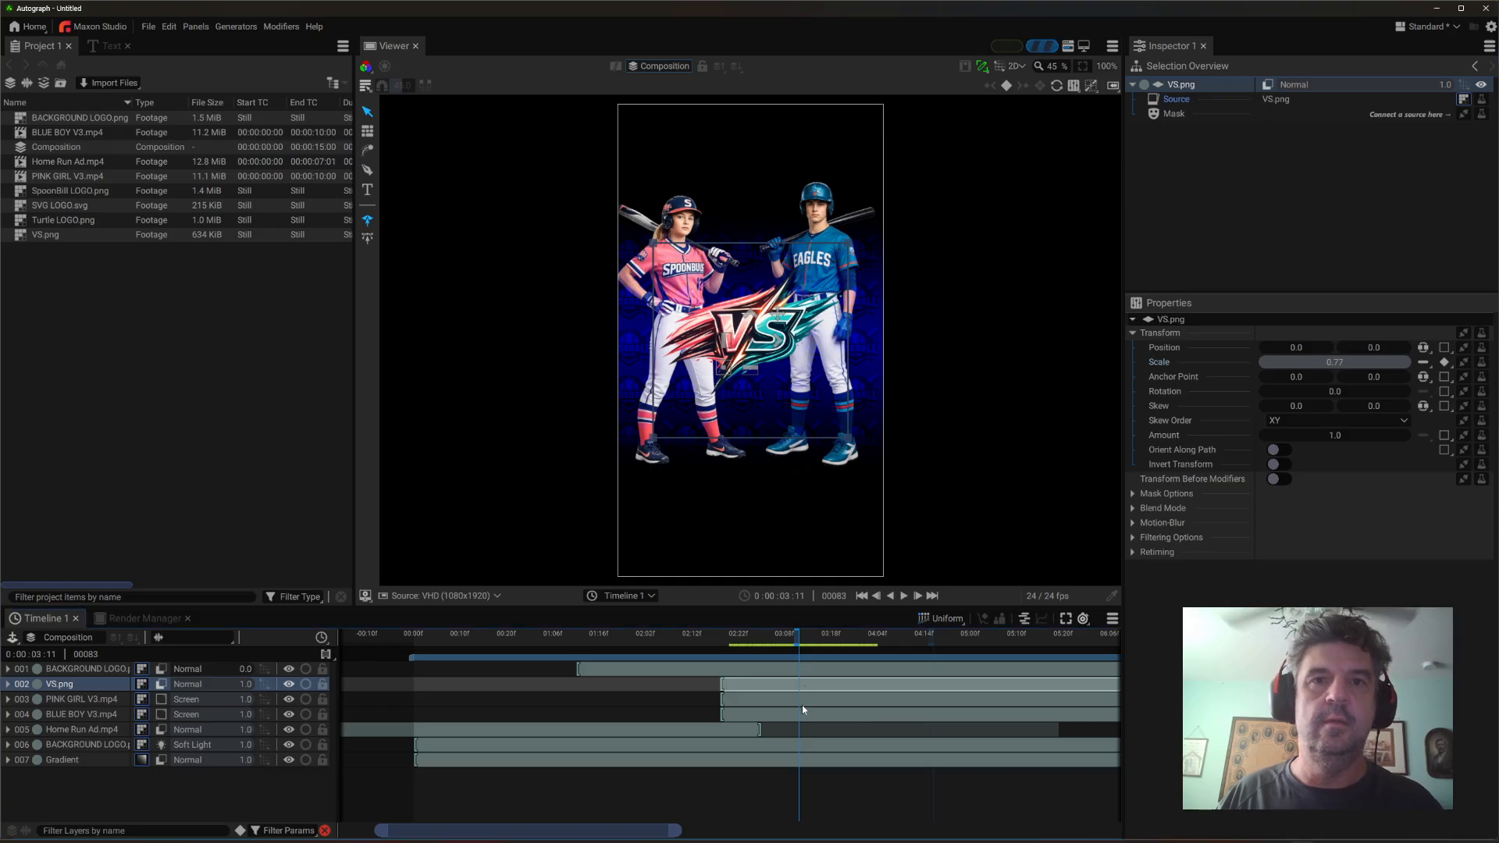
key(u)
key(u)
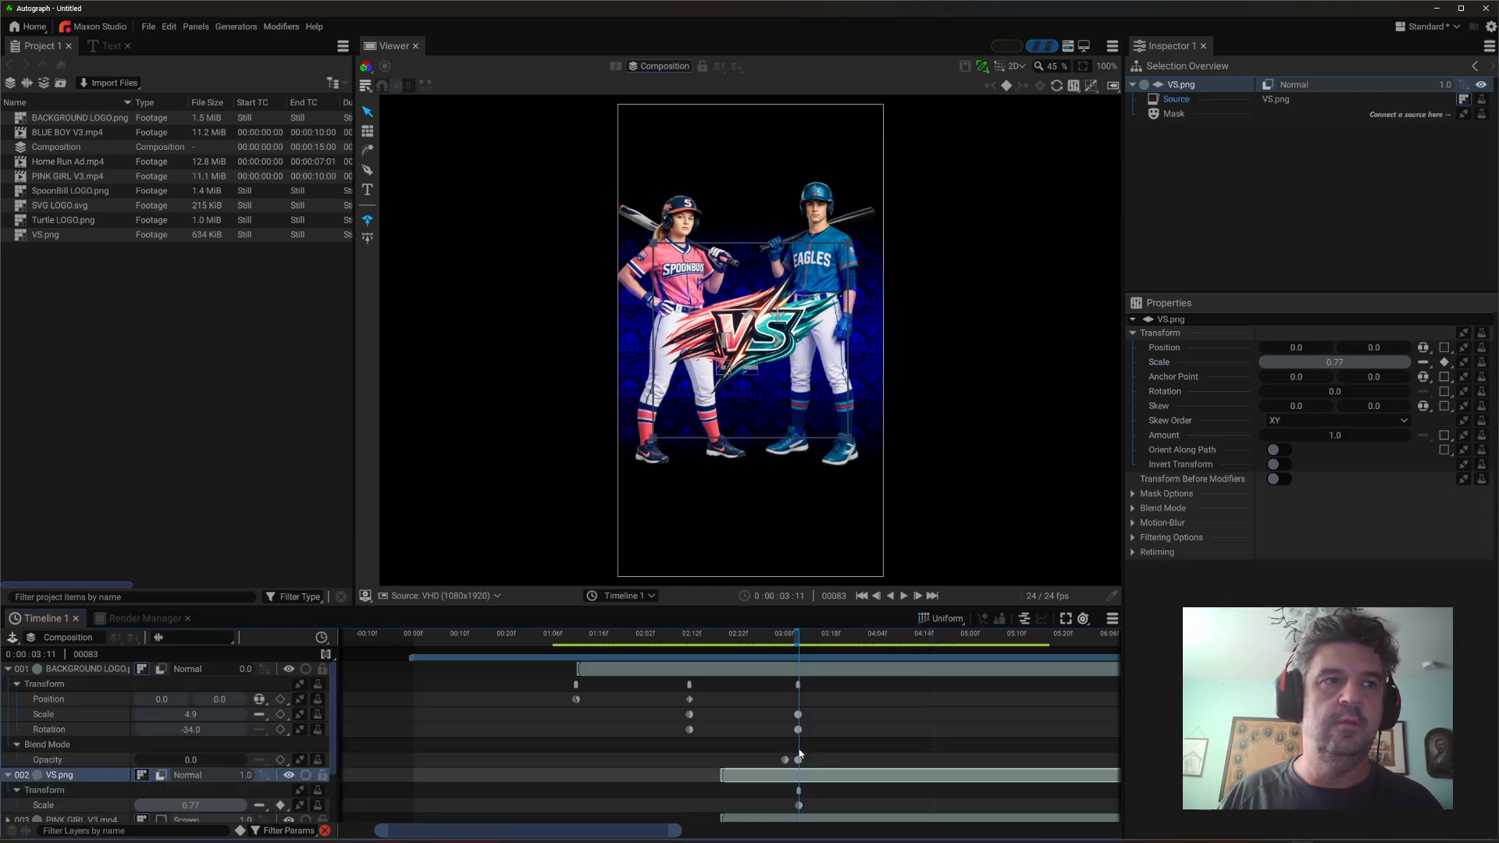
scroll(803, 742, down, 2)
drag(783, 642, 829, 658)
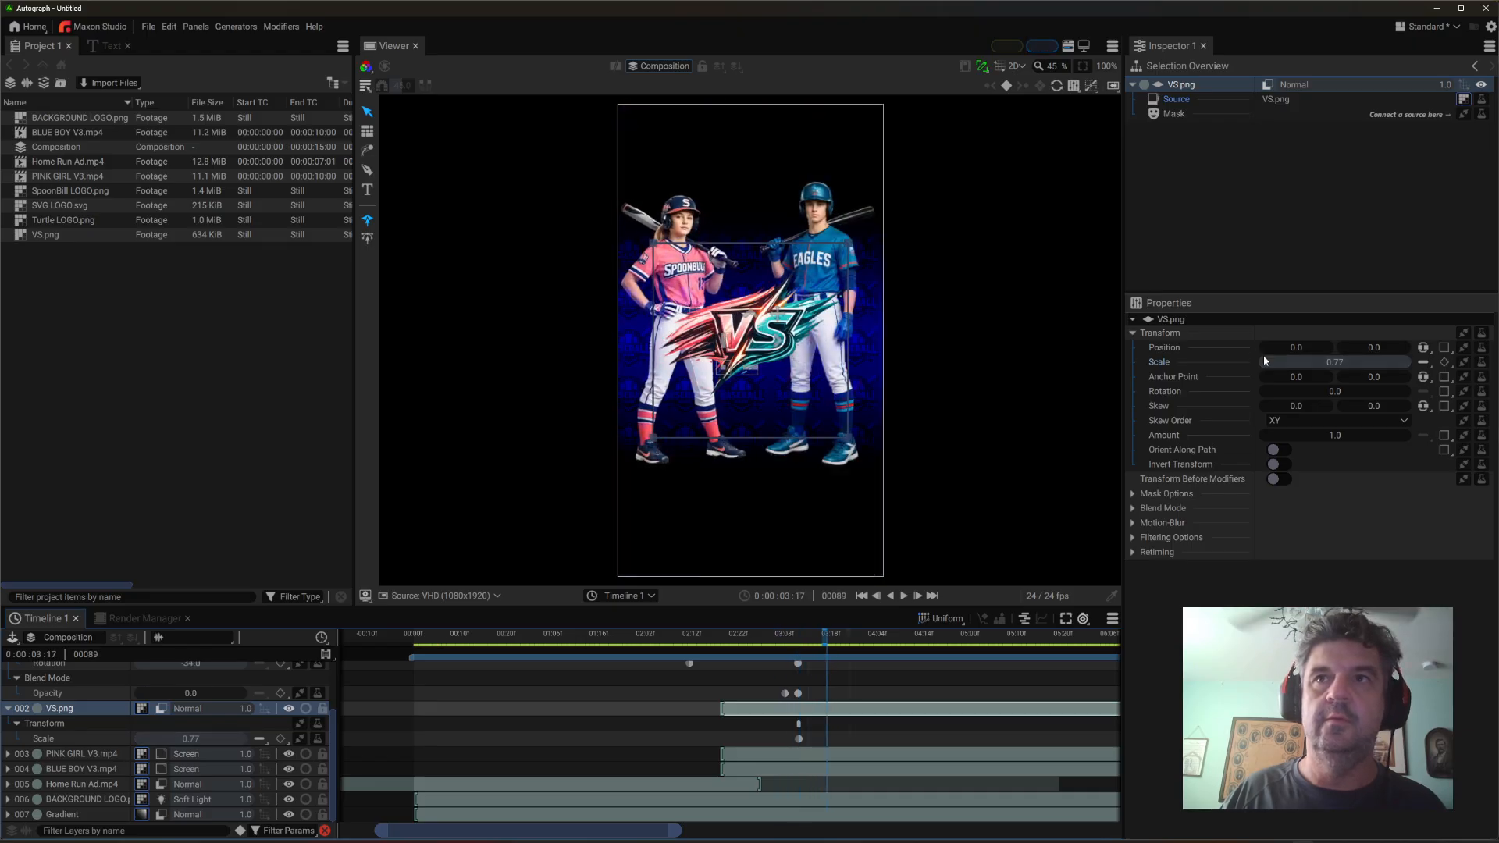
drag(1332, 367, 1320, 377)
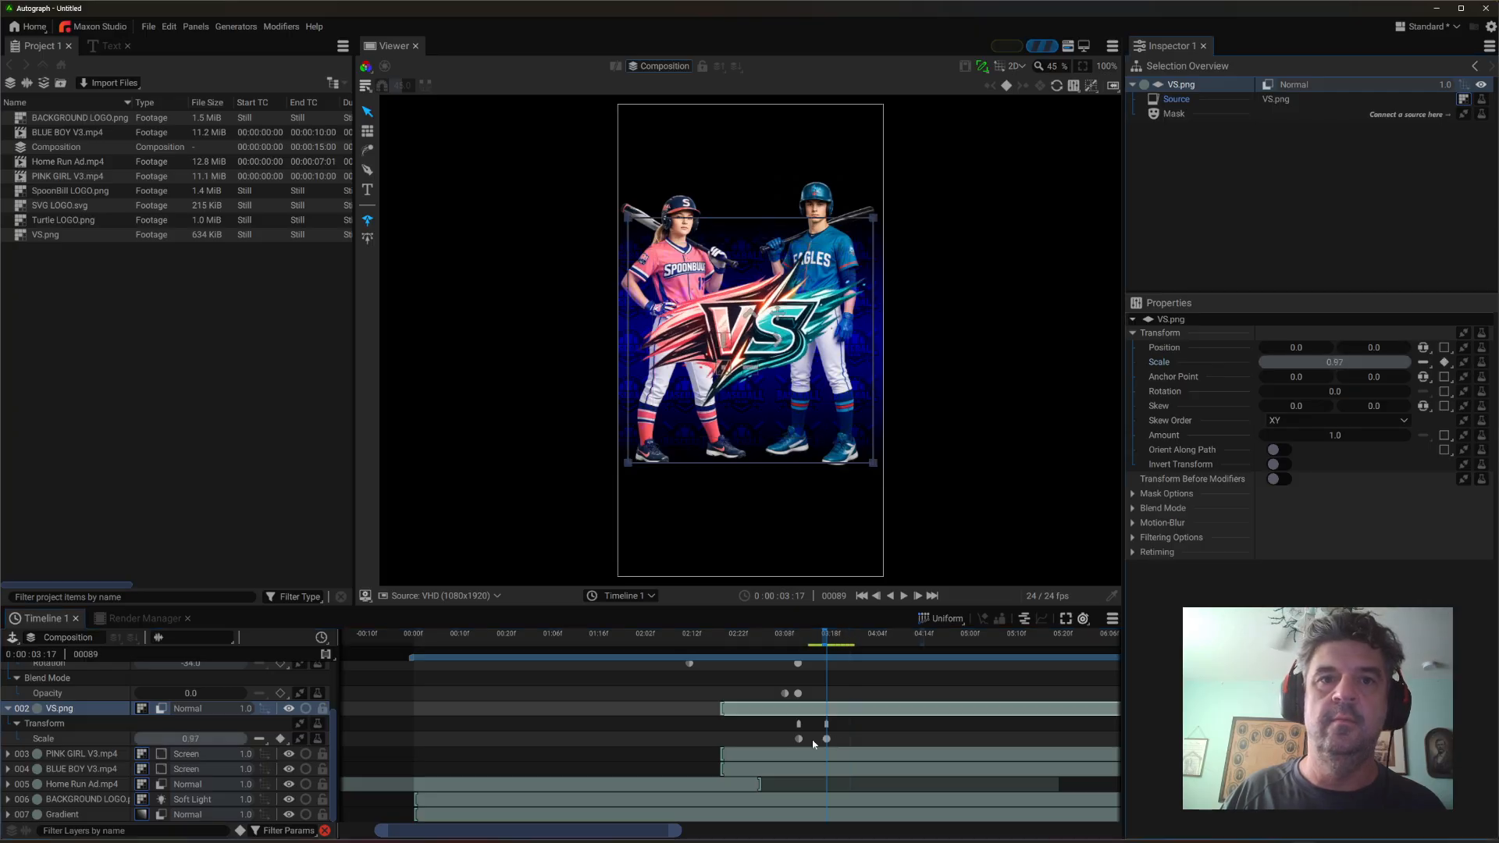
- Add a third VS.png scale keyframe of 0.82 at frame 96 and move it slightly earlier, to about frame 95
drag(841, 632, 857, 634)
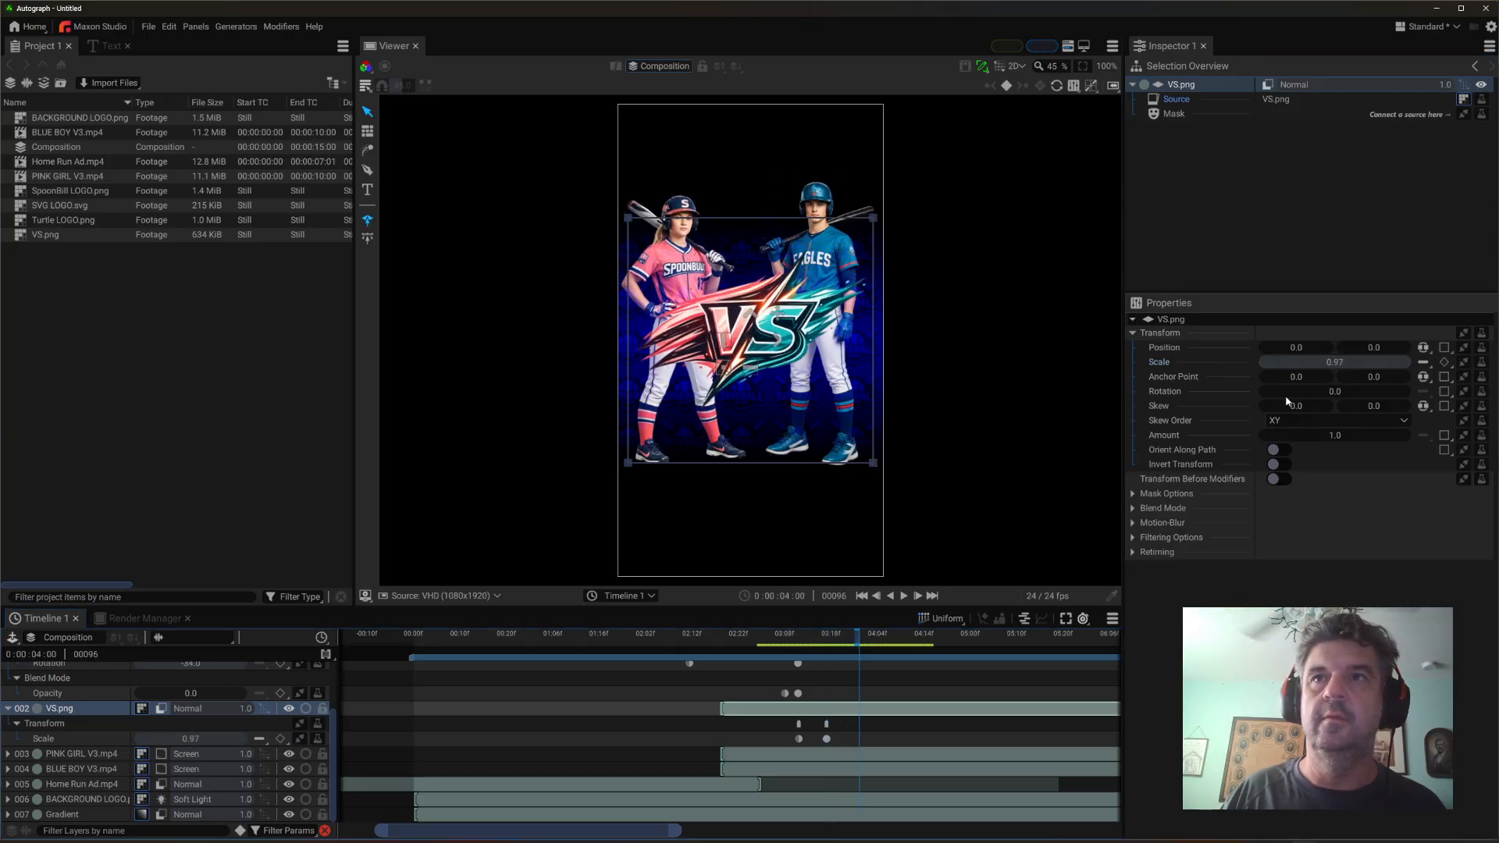
drag(1337, 366, 1337, 356)
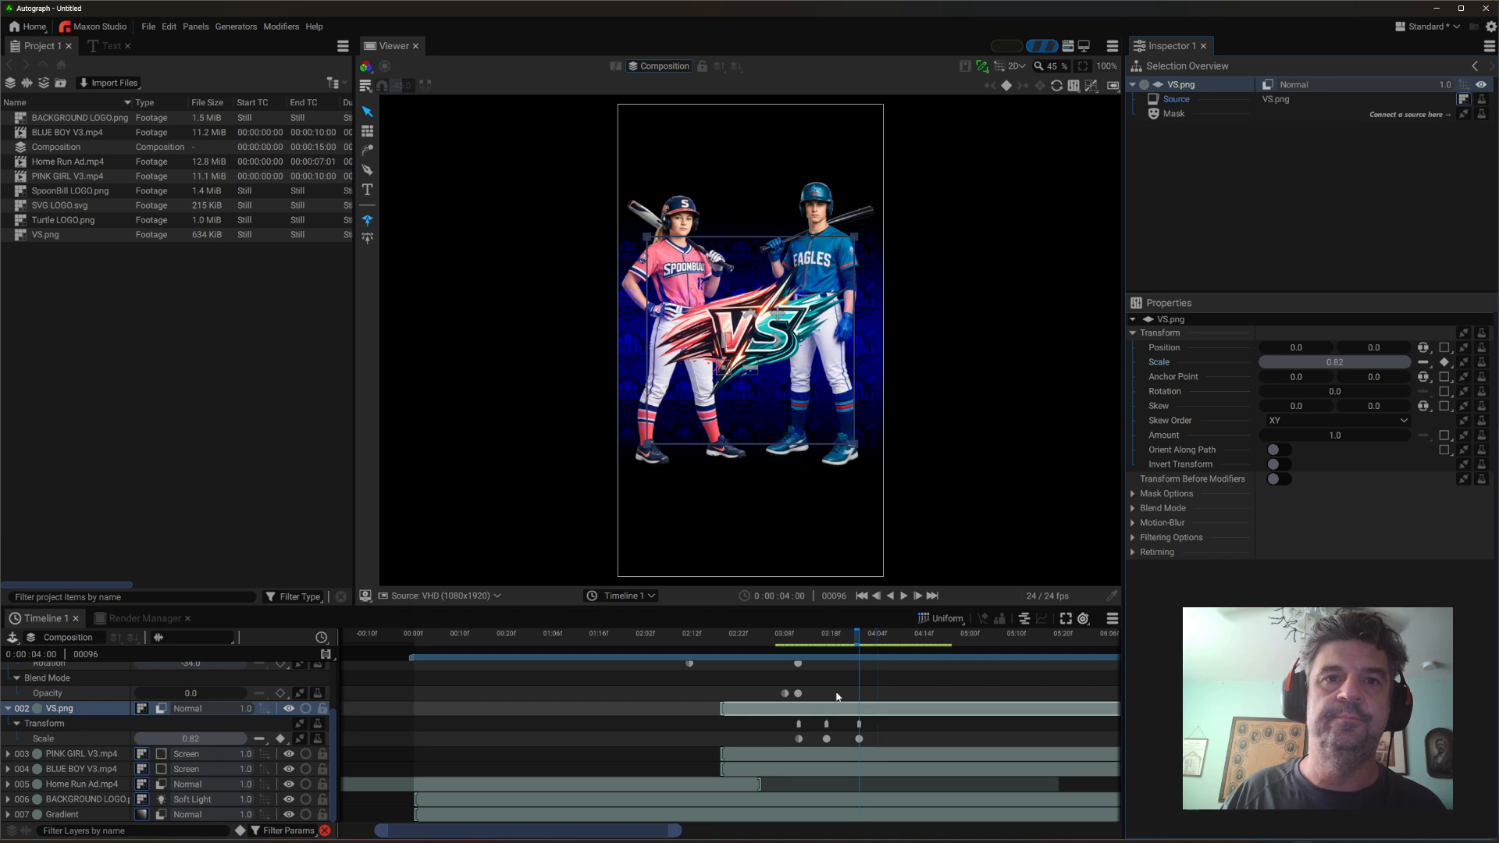
mouse_move(849, 726)
mouse_down()
mouse_move(869, 751)
mouse_move(855, 741)
mouse_up()
click(861, 722)
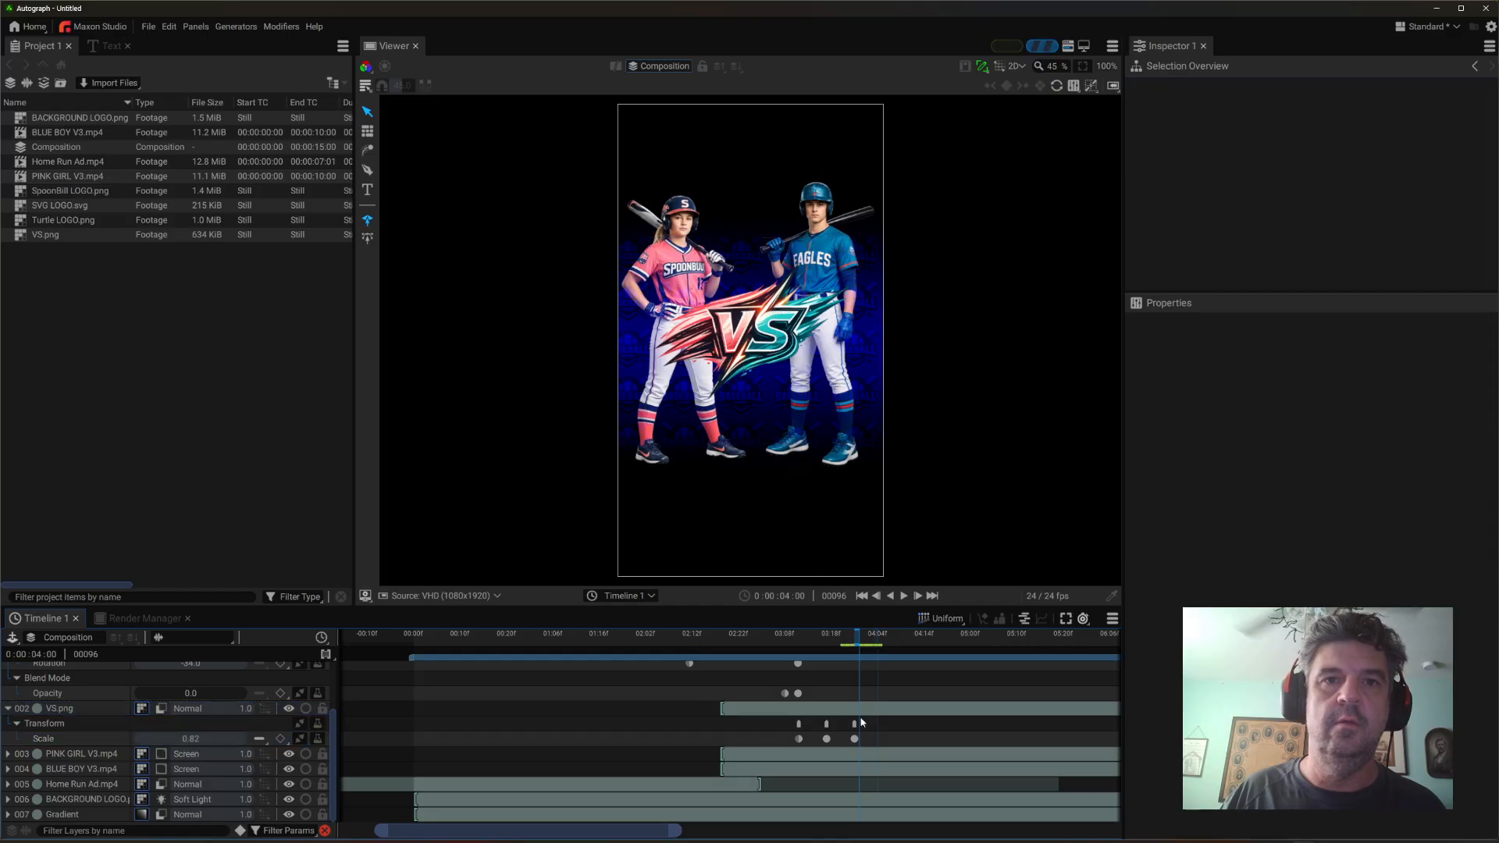
- Move the three VS.png scale keyframes together slightly earlier so the first sits on about frame 81, and preview the transition
drag(821, 649, 790, 675)
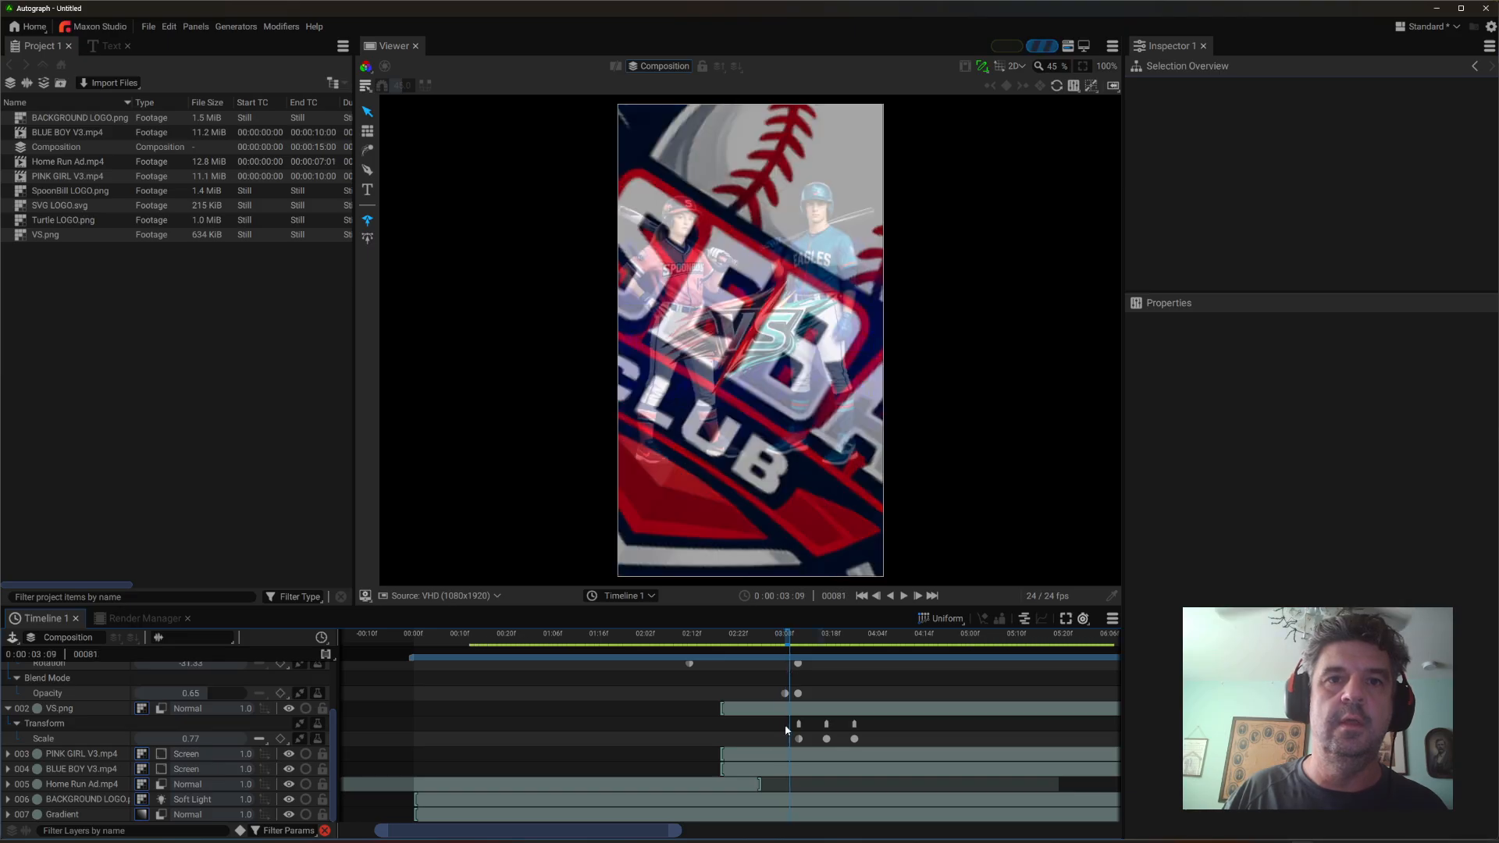
drag(879, 728, 790, 741)
drag(768, 652, 696, 673)
key(space)
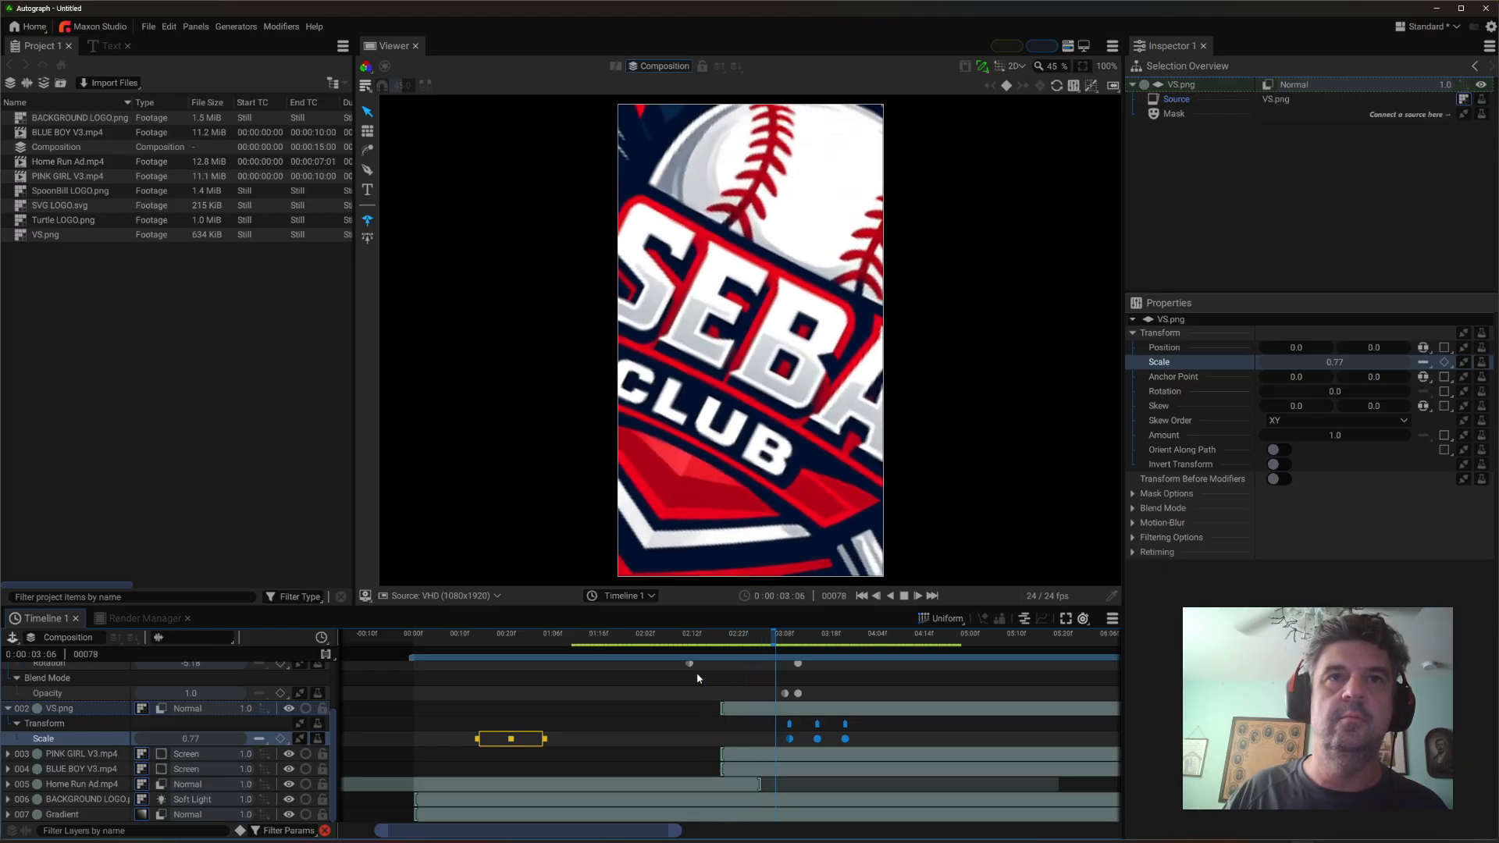
key(space)
- Preview the logo entrance and slide the uppermost BACKGROUND LOGO.png layer with its keyframes earlier to start at about frame 28
drag(768, 639, 691, 650)
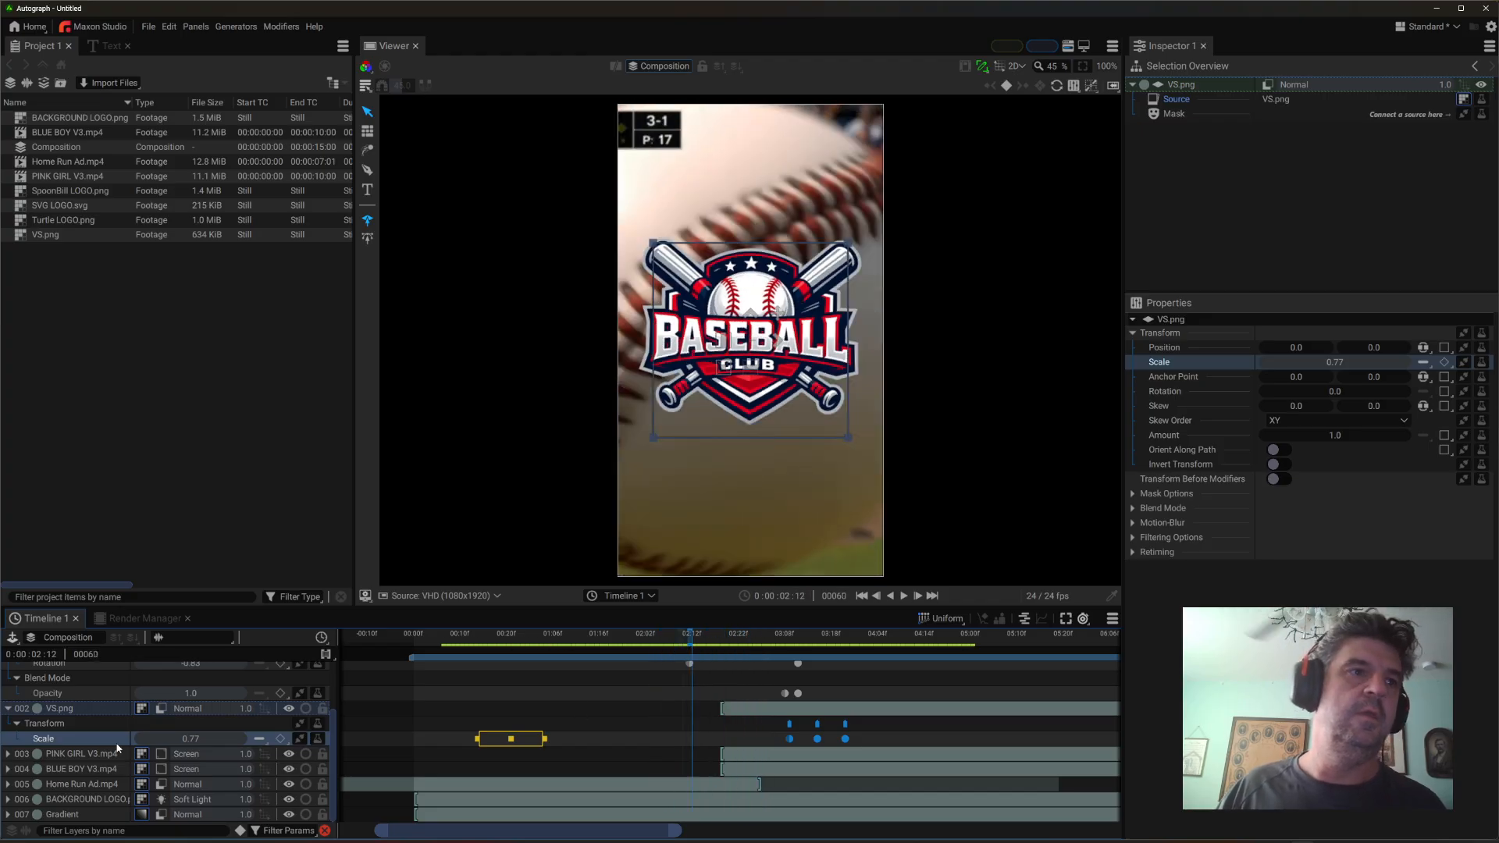
scroll(119, 744, up, 3)
click(539, 647)
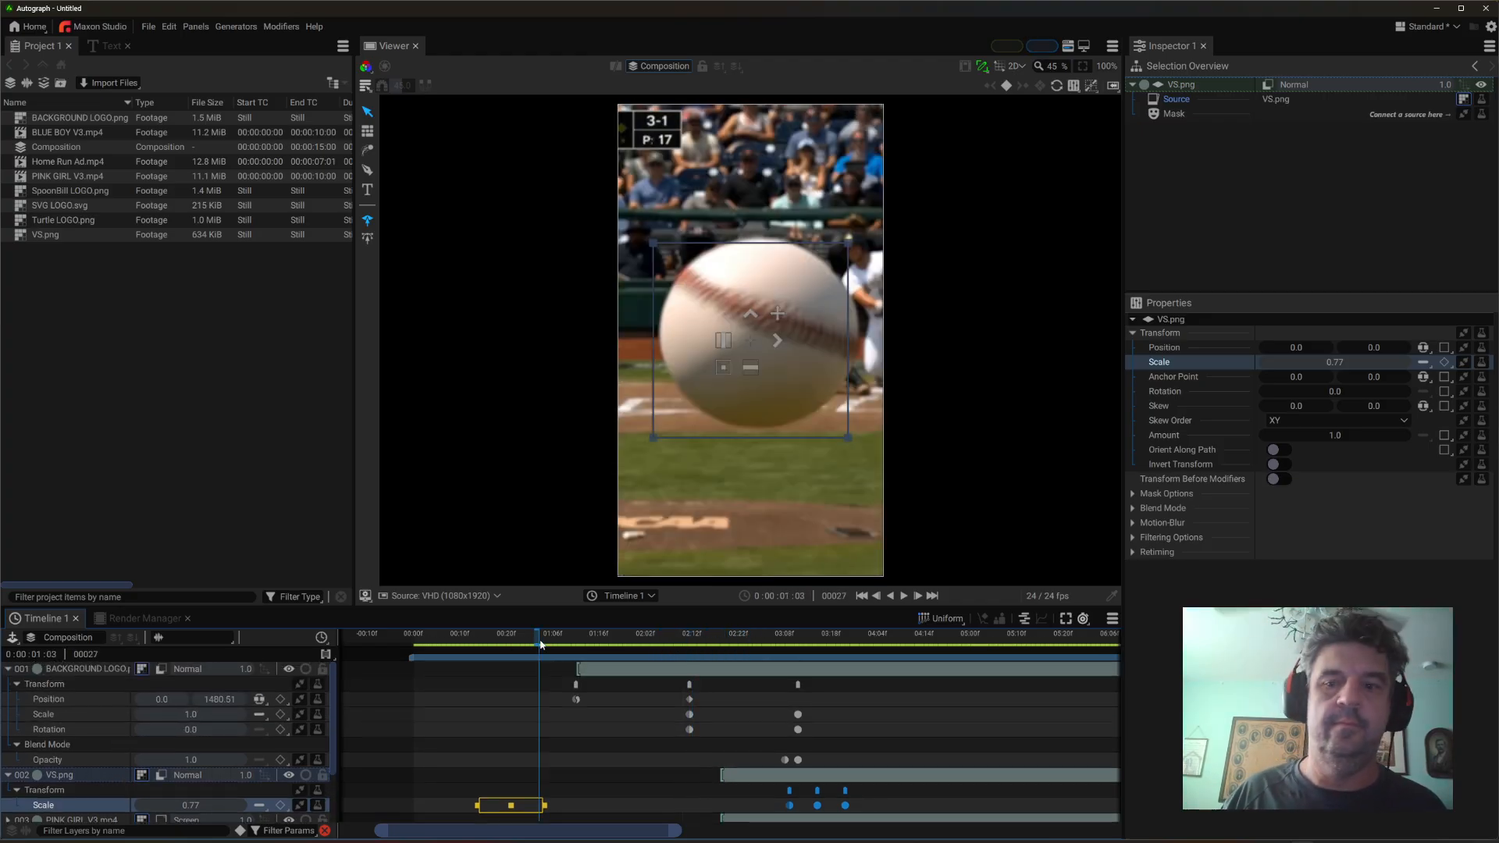
key(space)
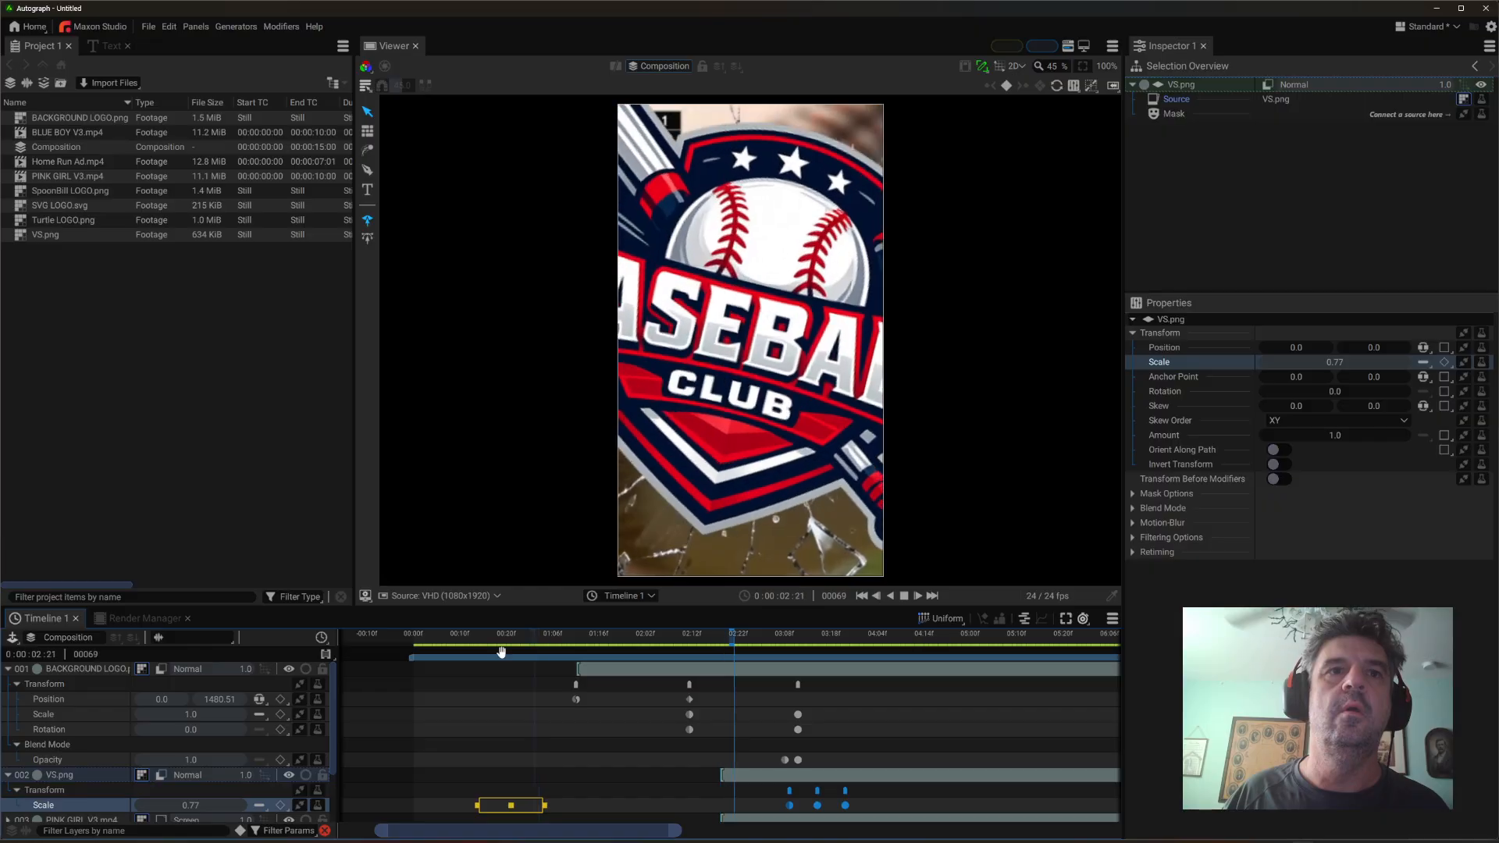
key(space)
drag(539, 660, 572, 682)
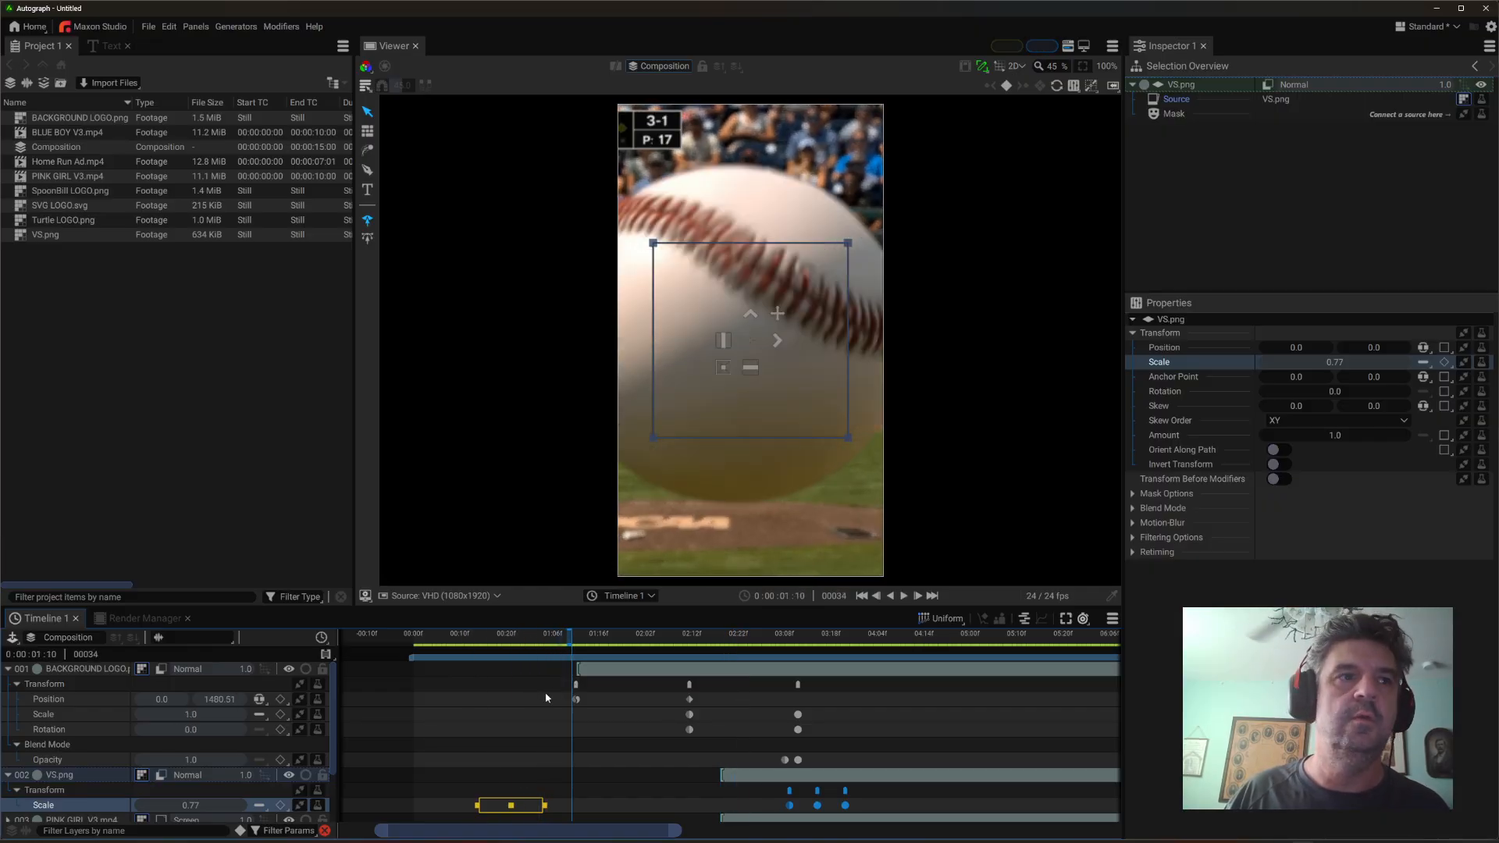
click(79, 671)
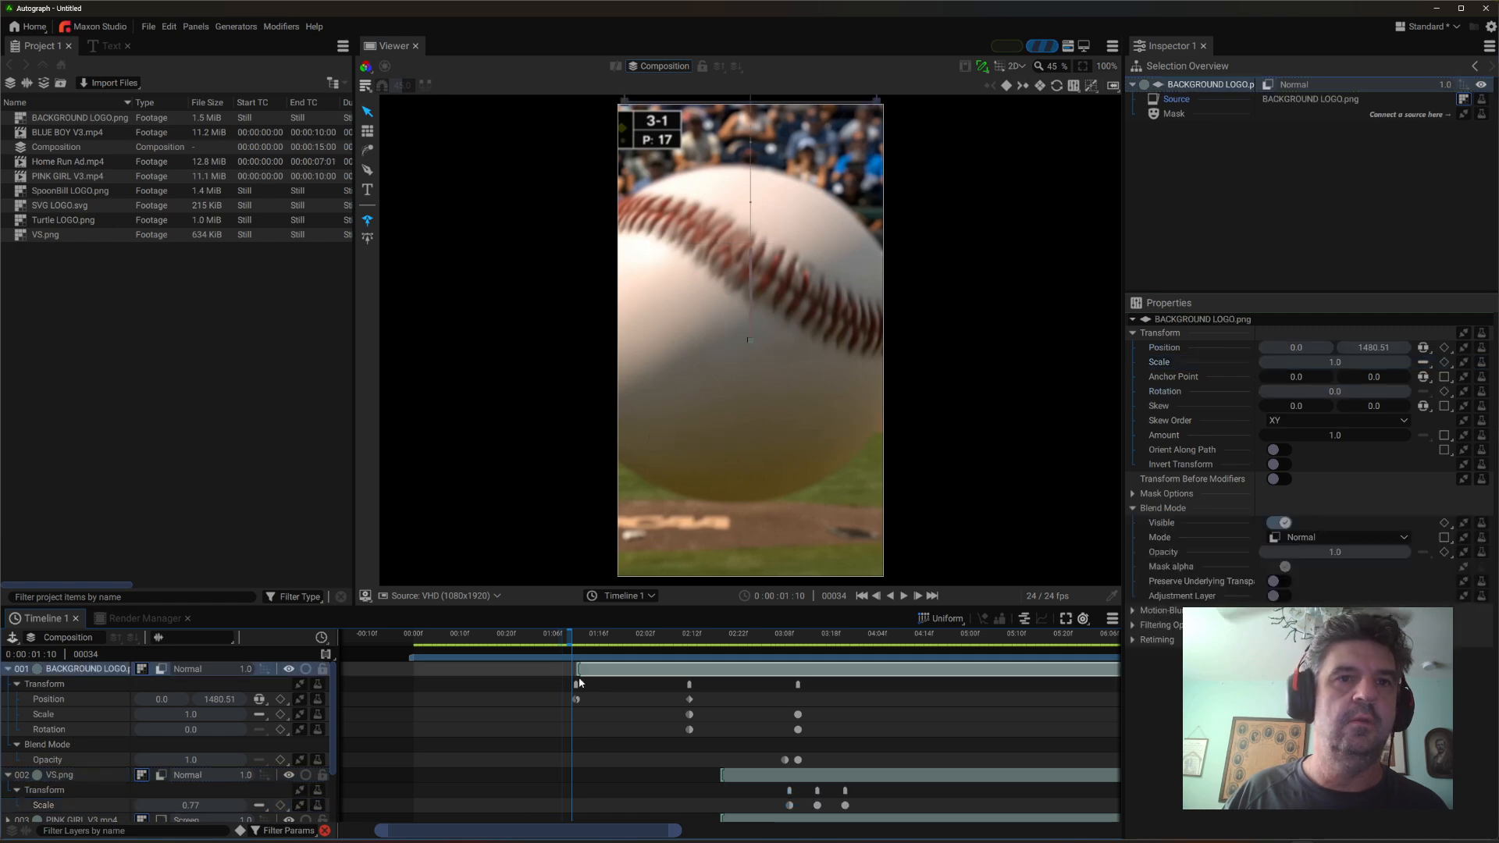
drag(615, 672, 529, 667)
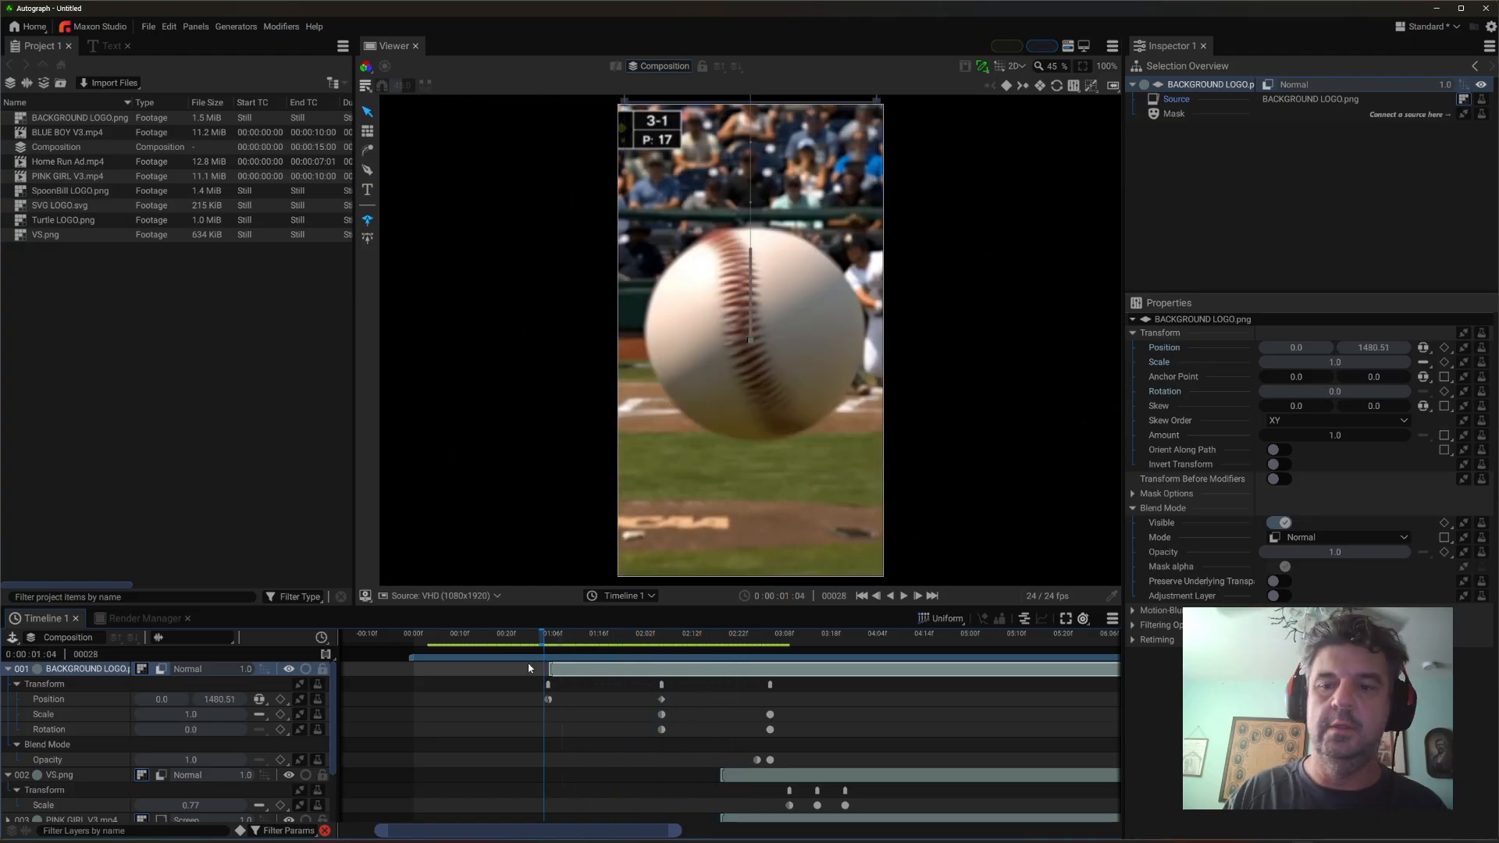
key(Home)
key(space)
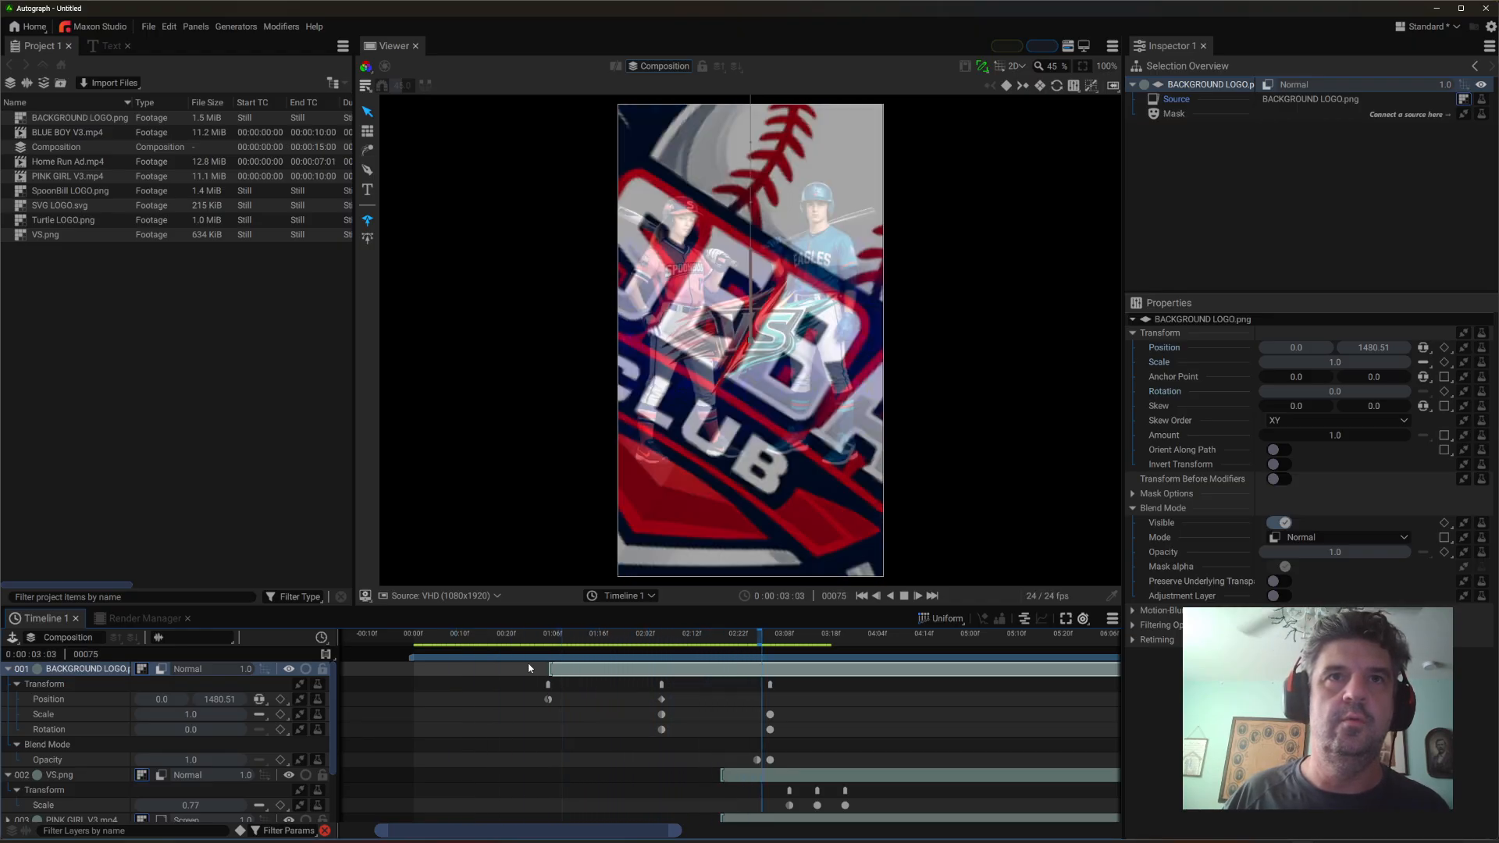
drag(622, 640, 392, 649)
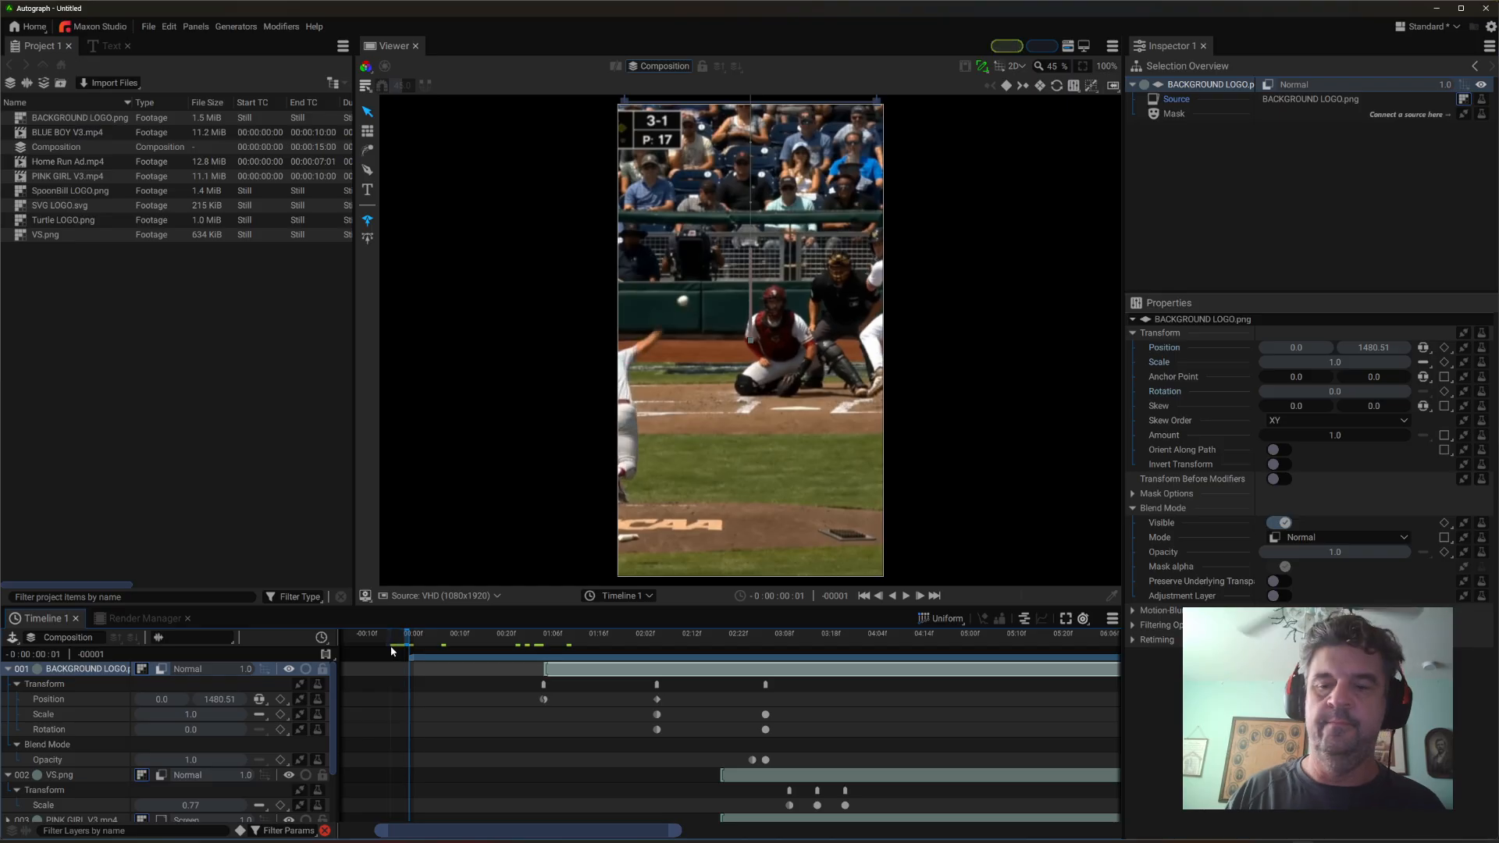
- Compress the uppermost BACKGROUND LOGO.png layer's keyframes in time so the last ones fall on about frame 71, and preview the animation
key(Left)
key(Right)
key(space)
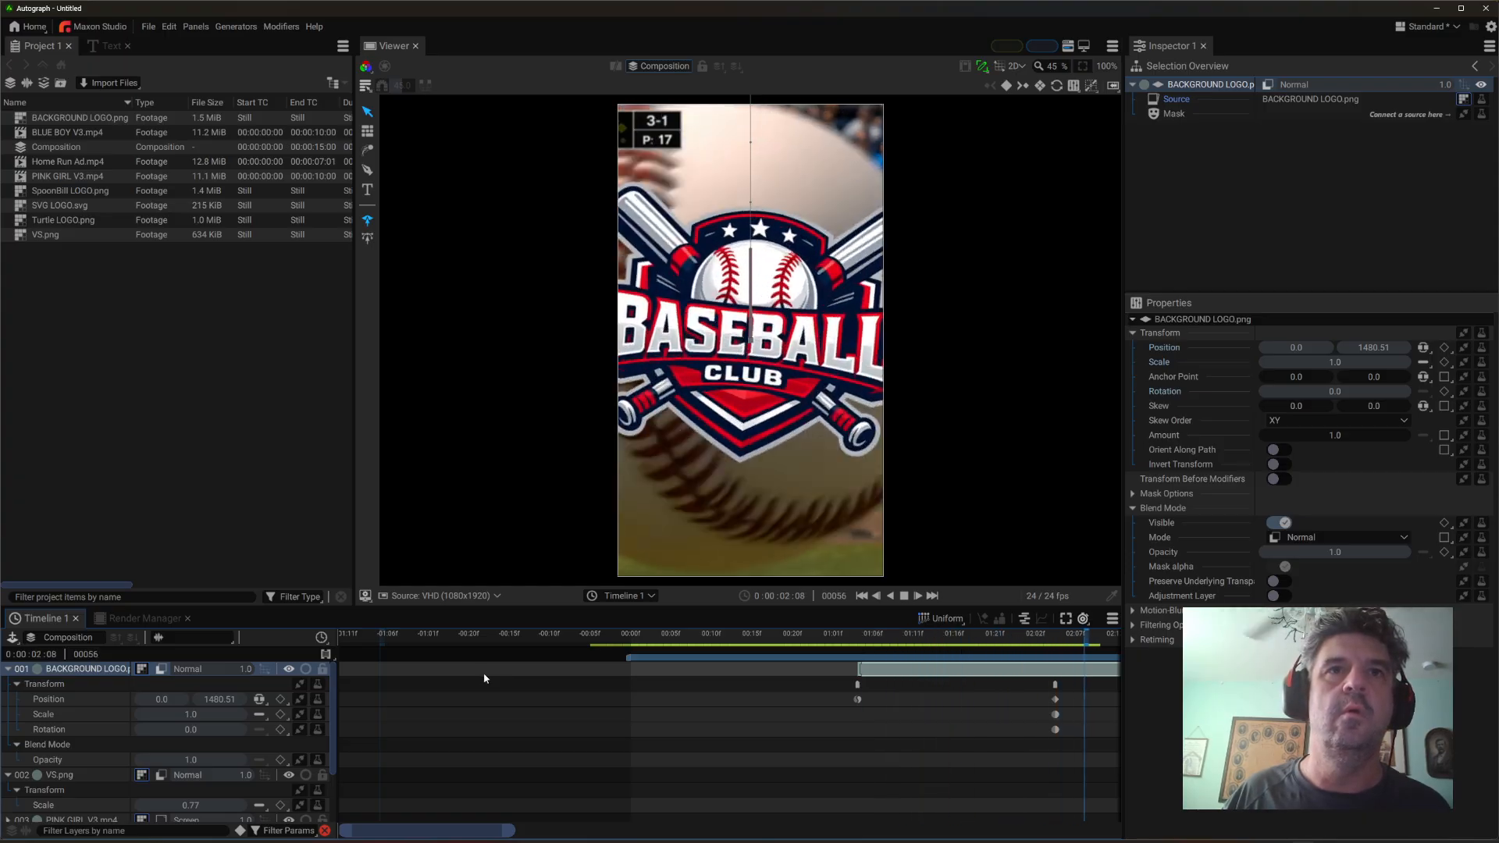
click(722, 634)
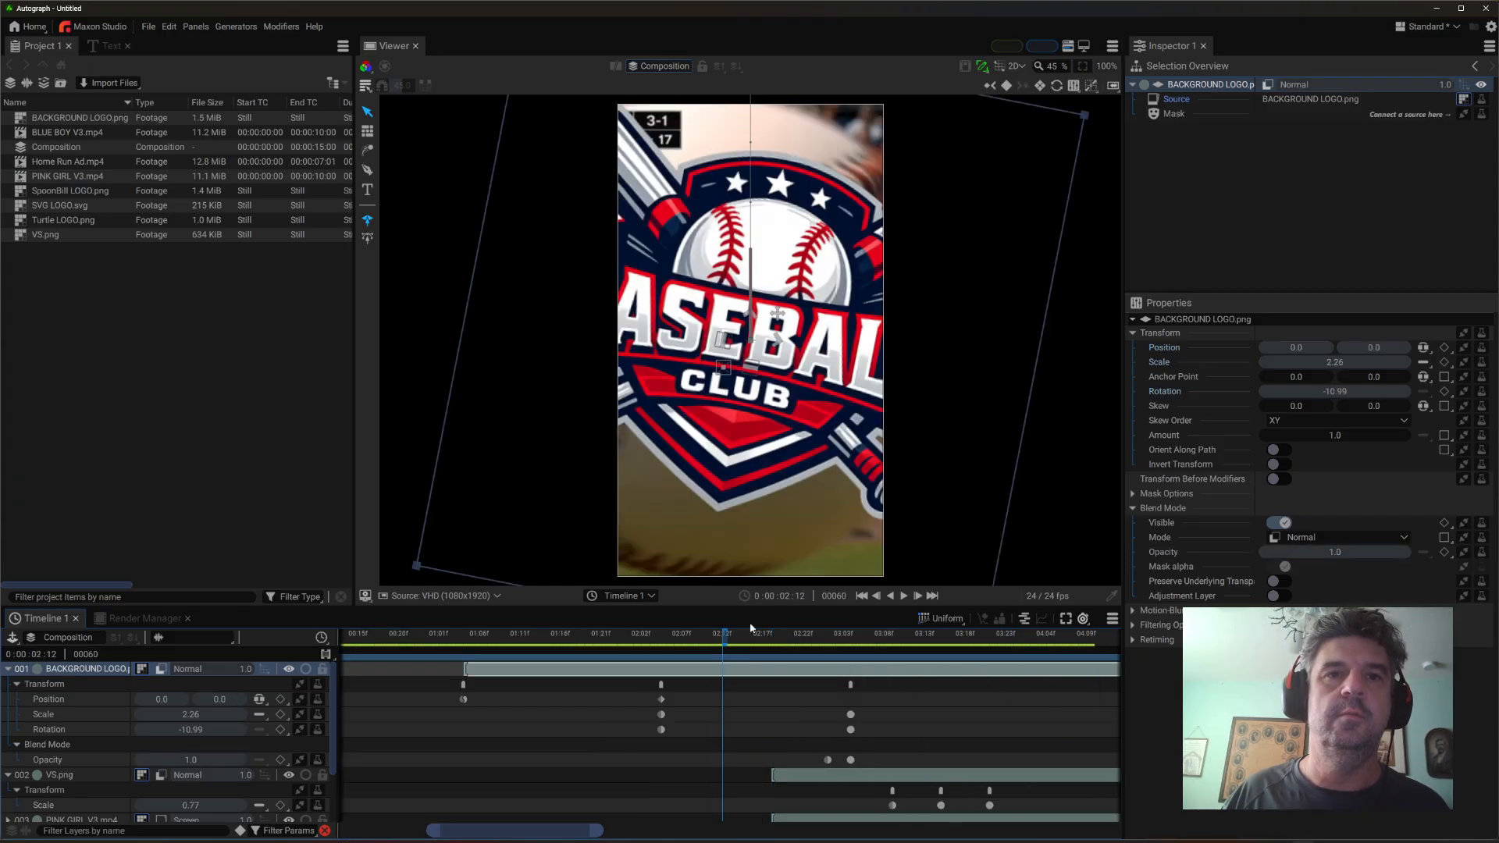
click(862, 596)
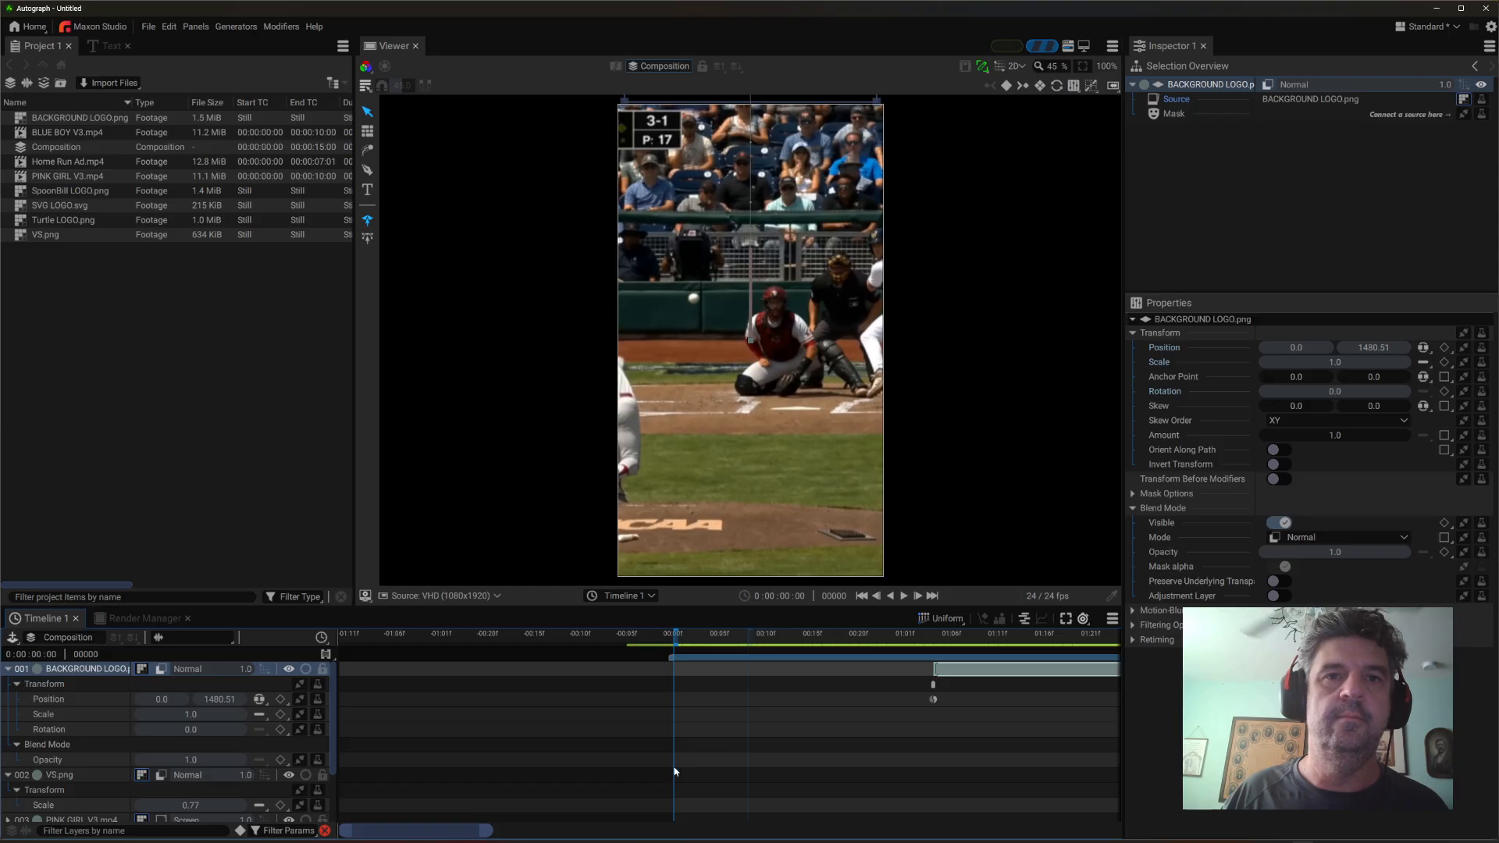
drag(450, 838, 499, 838)
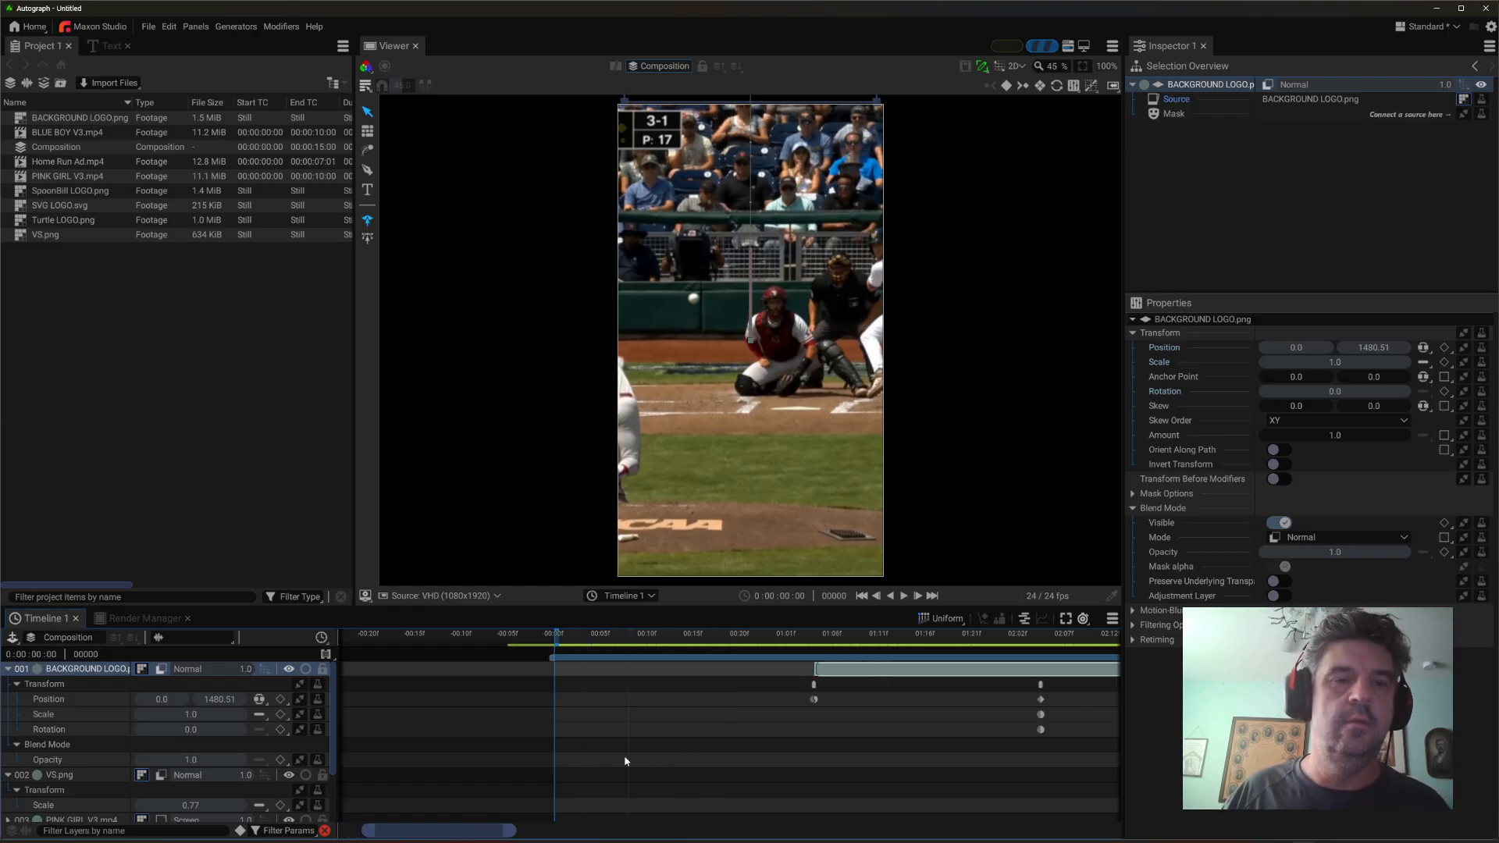
key(f)
click(439, 689)
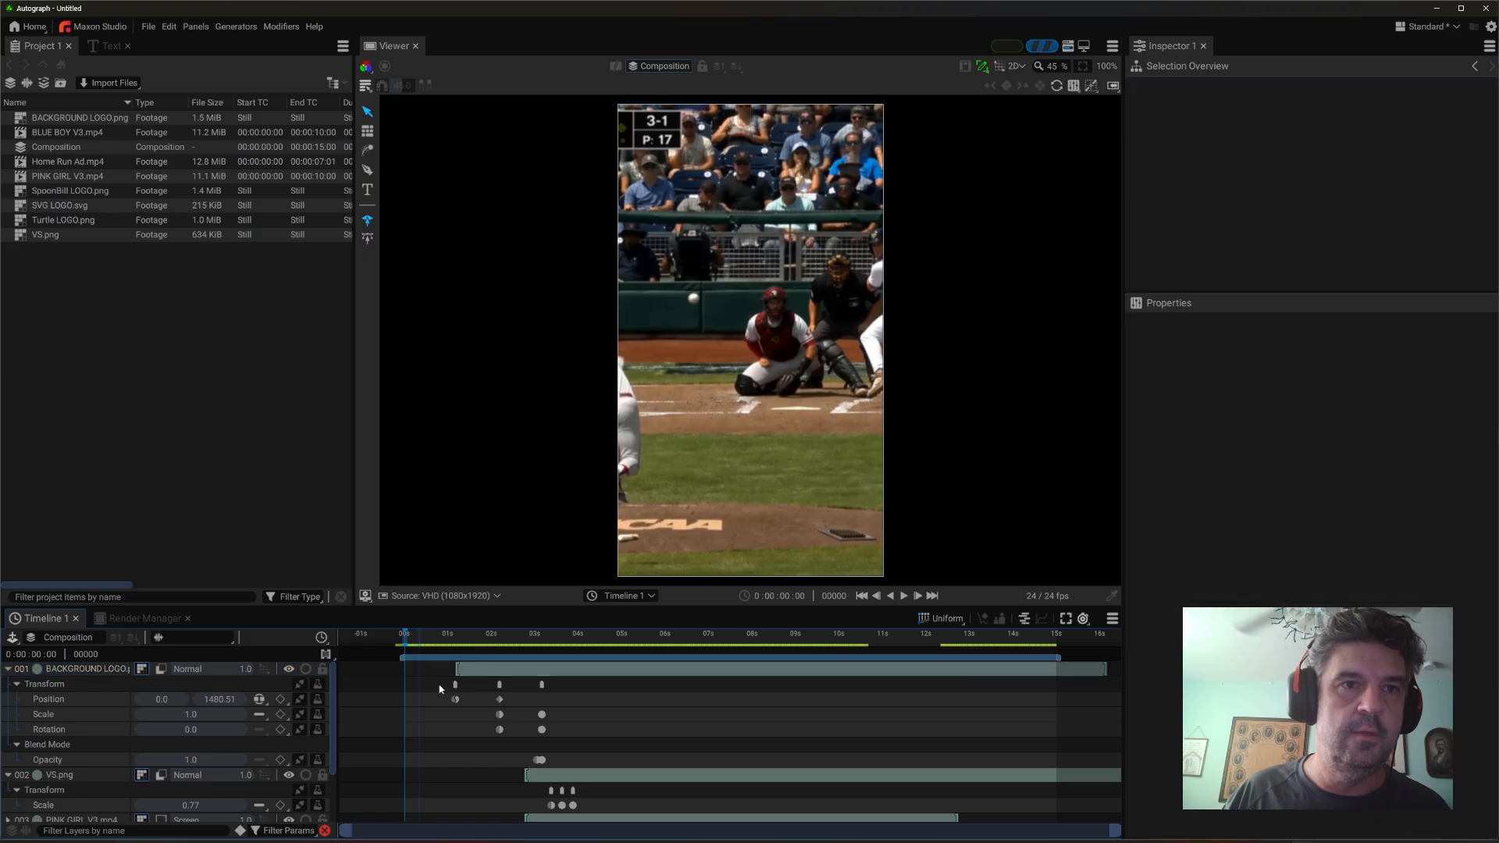
drag(506, 709, 563, 767)
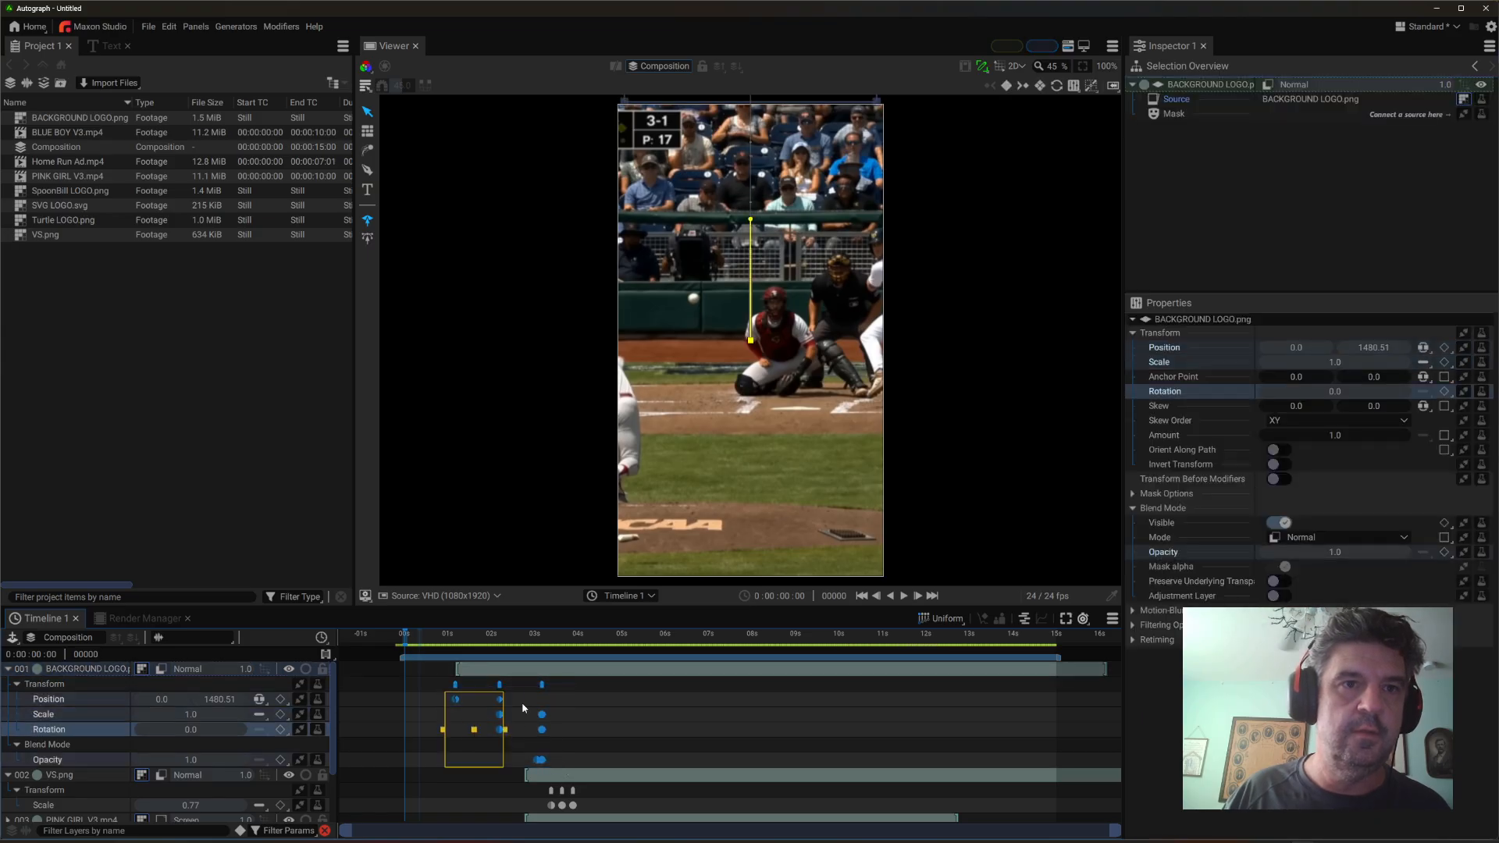
drag(507, 734, 501, 727)
click(451, 644)
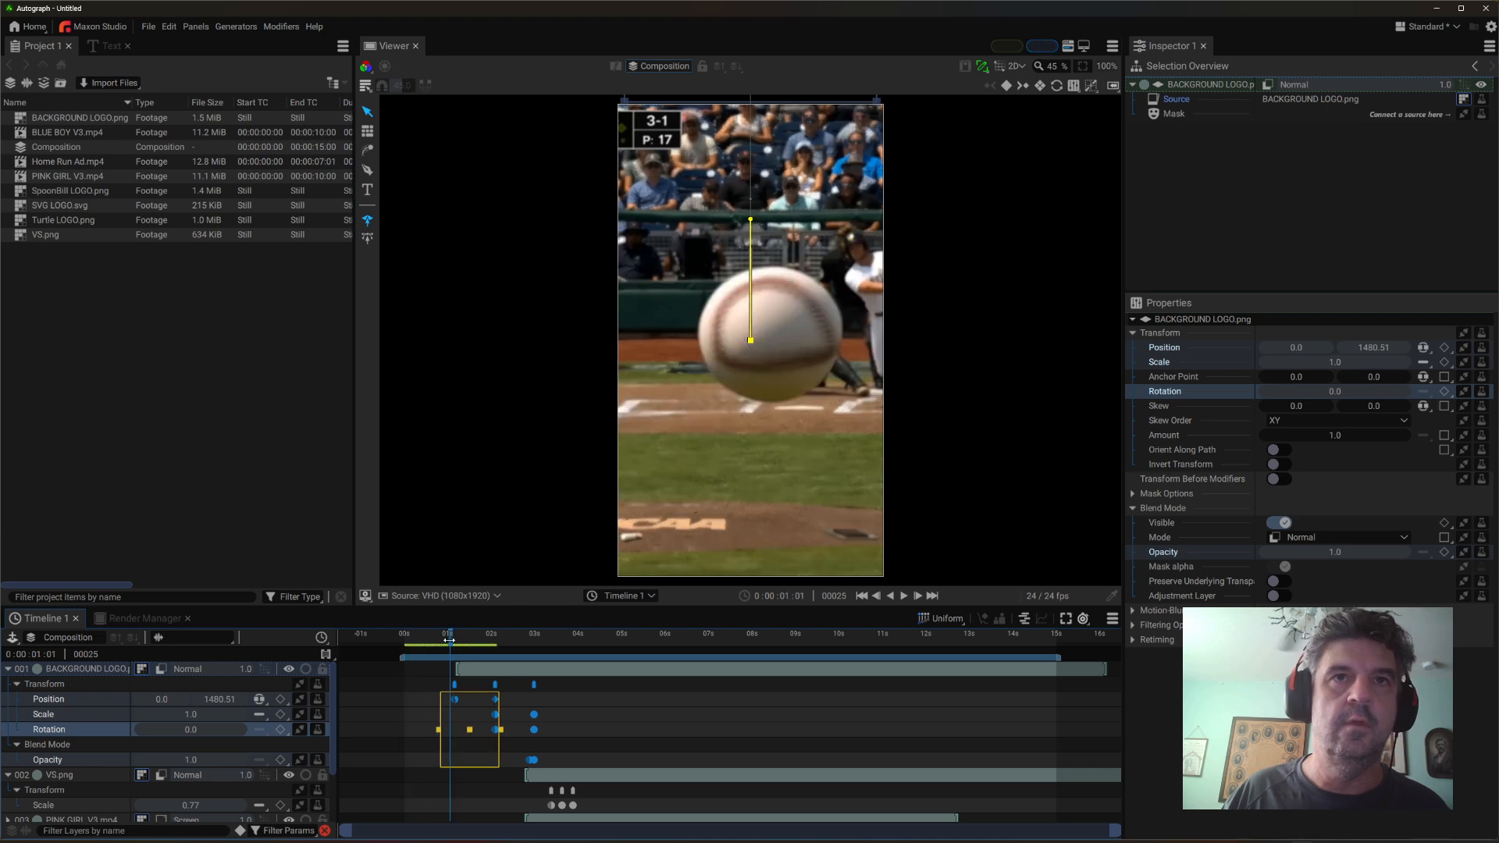
click(908, 597)
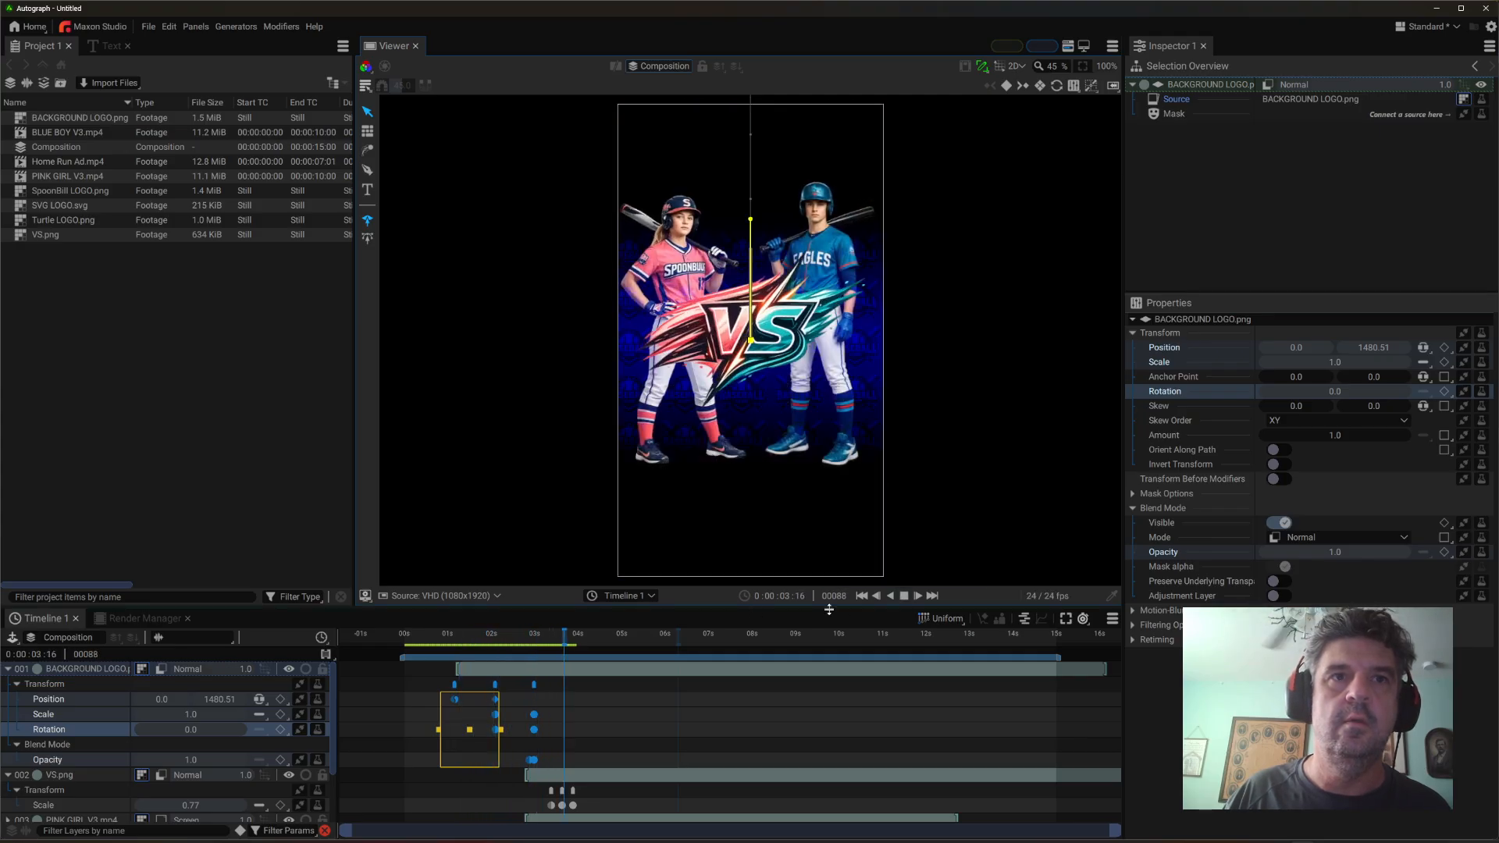
- Slide the PINK GIRL V3.mp4, BLUE BOY V3.mp4 and VS.png layers slightly earlier to start at about frame 65
click(545, 640)
mouse_move(544, 641)
mouse_down()
mouse_move(497, 645)
mouse_move(539, 647)
mouse_move(523, 653)
mouse_up()
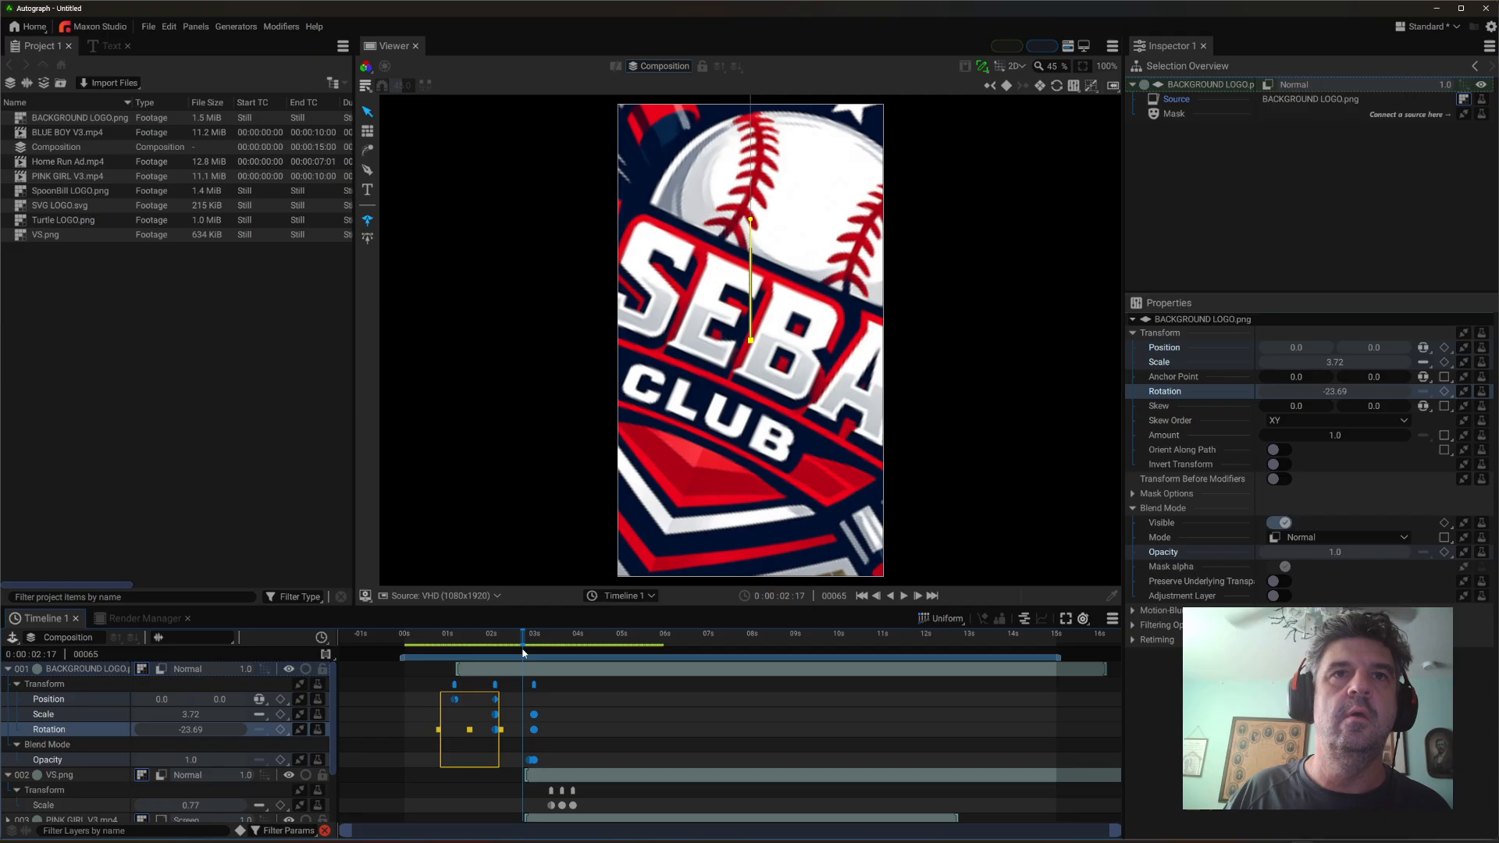
scroll(523, 788, down, 3)
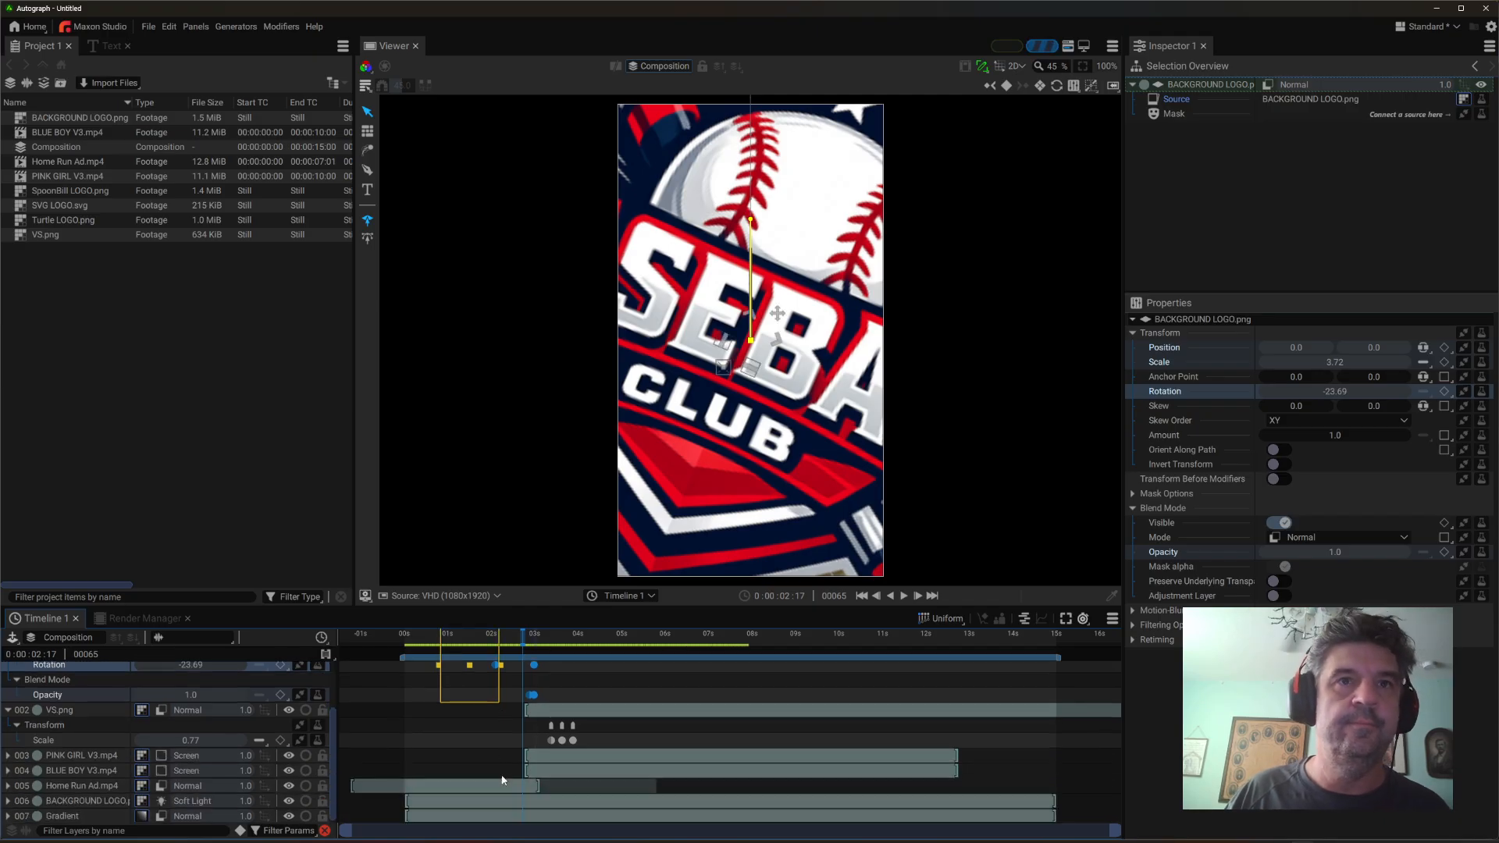
drag(546, 754, 555, 758)
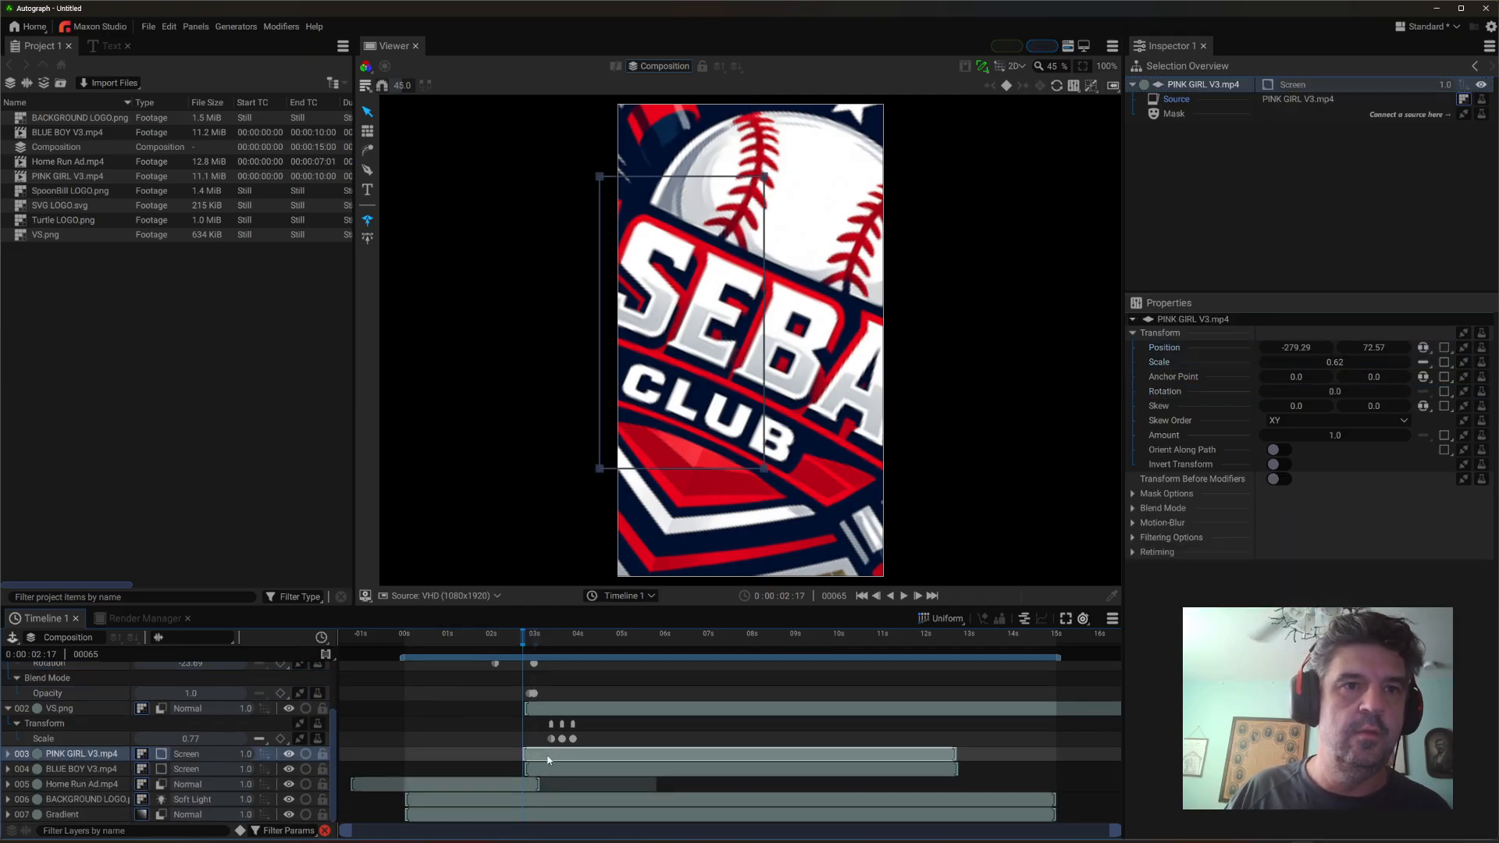
shift+click(547, 773)
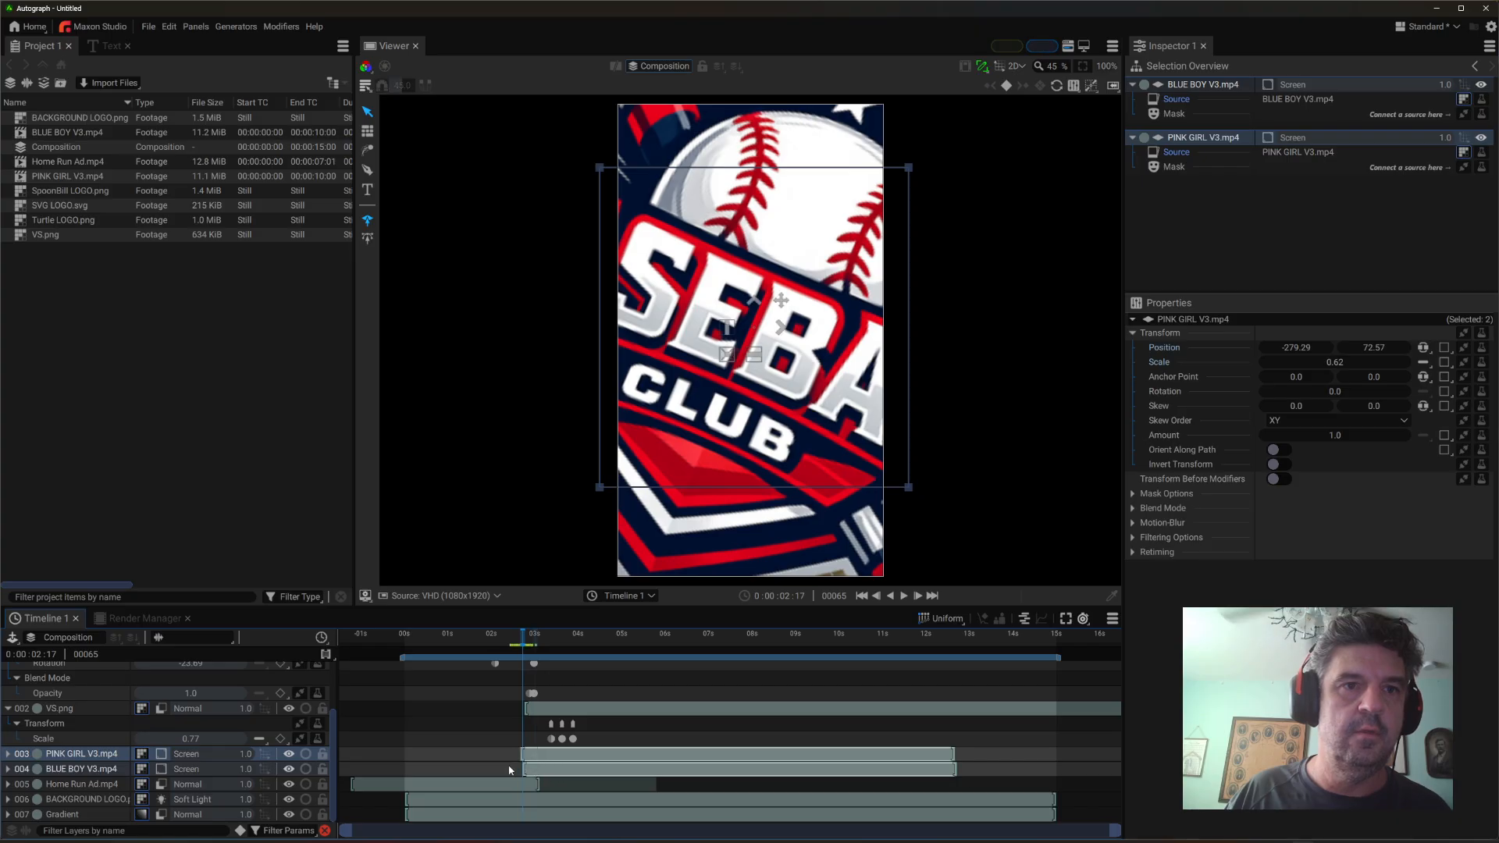
click(544, 773)
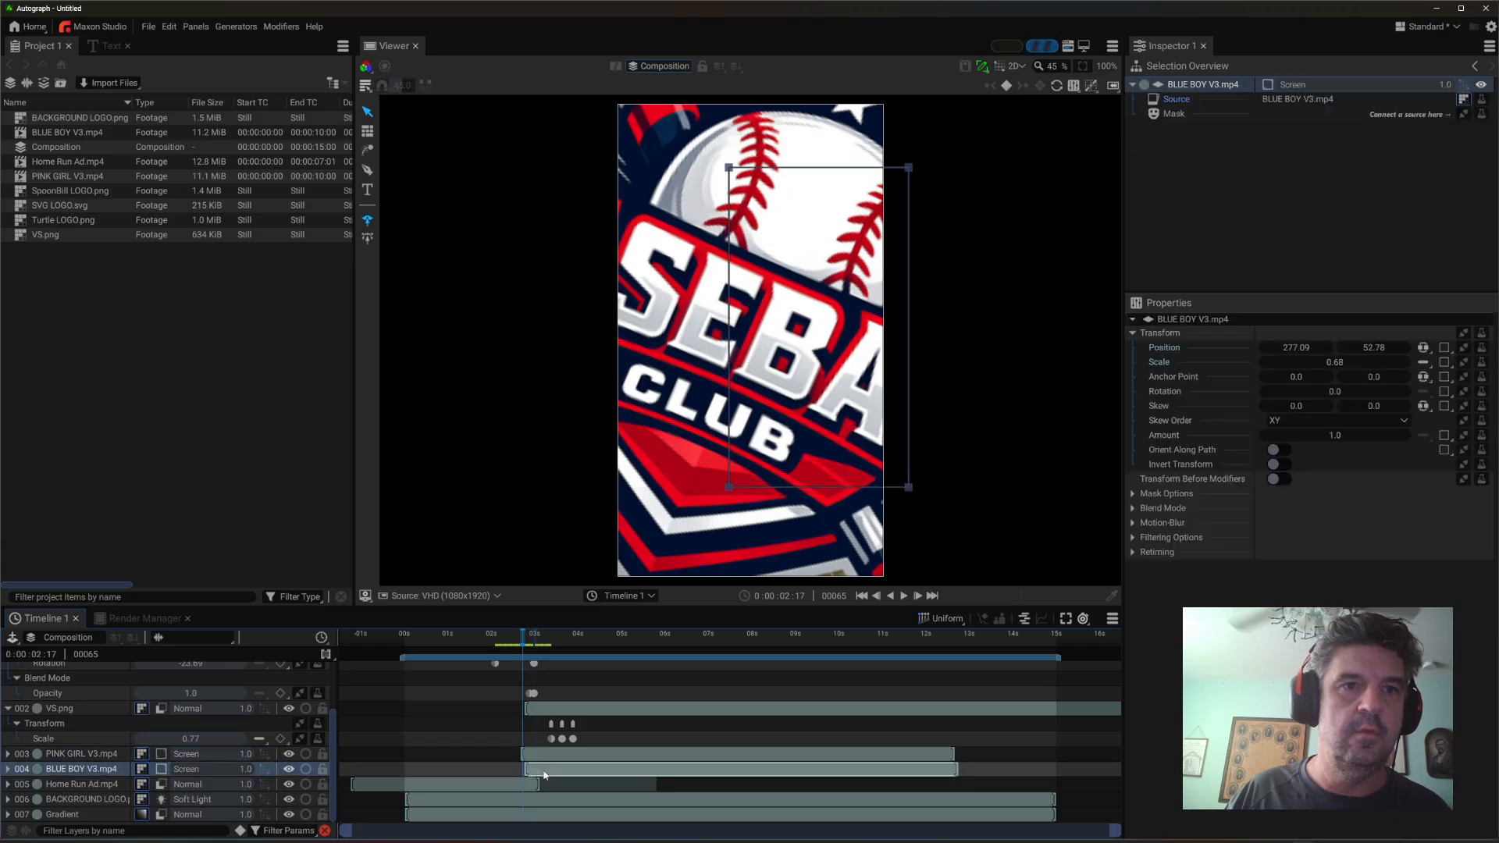
click(539, 712)
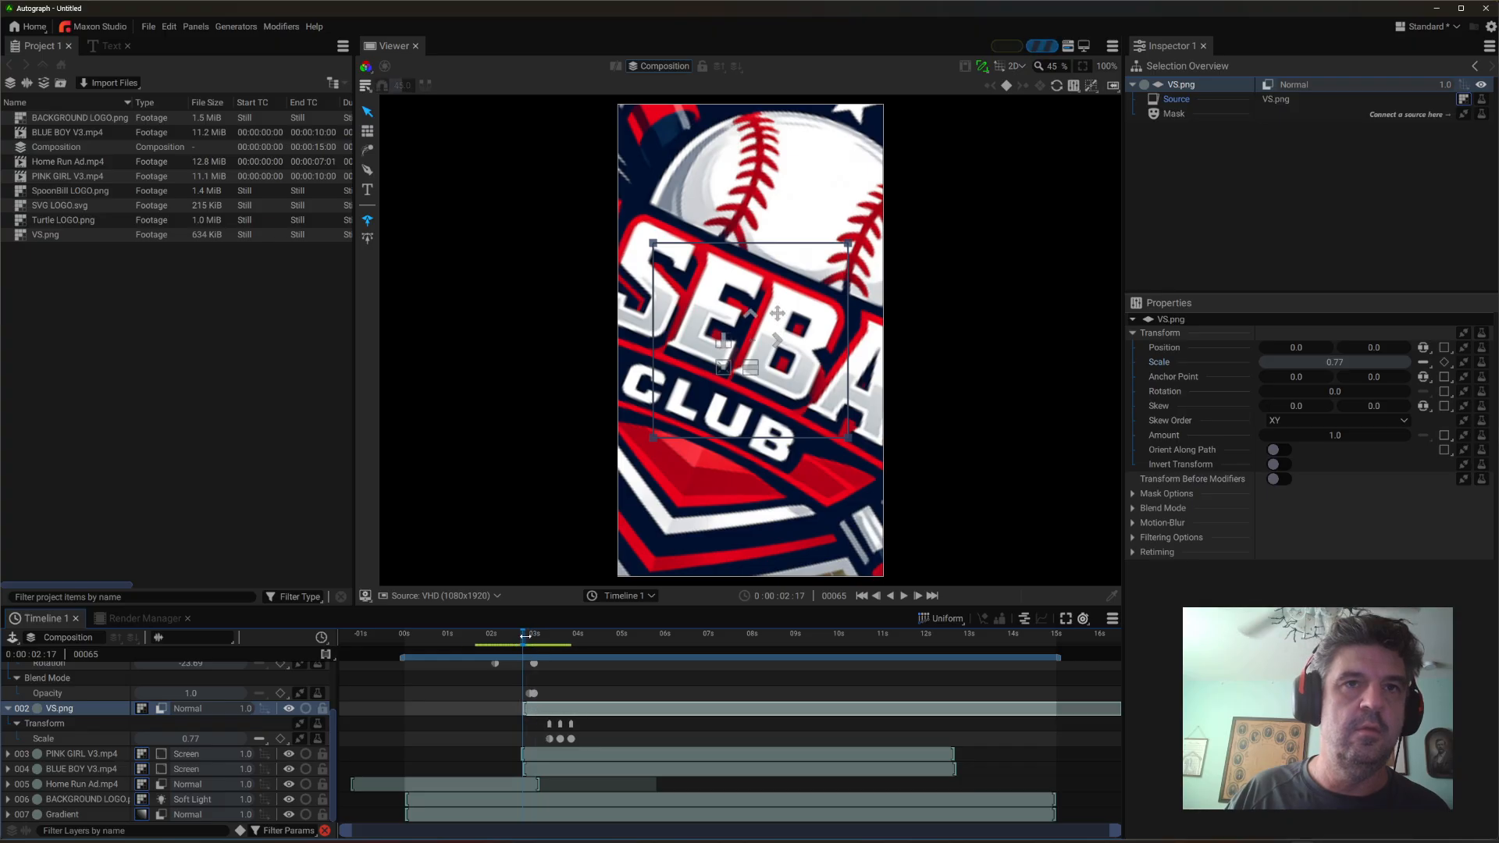
- Trim the start of the VS.png layer and the end of Home Run Ad.mp4 to about frame 67, and preview from the beginning
mouse_move(525, 636)
mouse_down()
mouse_move(545, 642)
mouse_move(525, 650)
mouse_up()
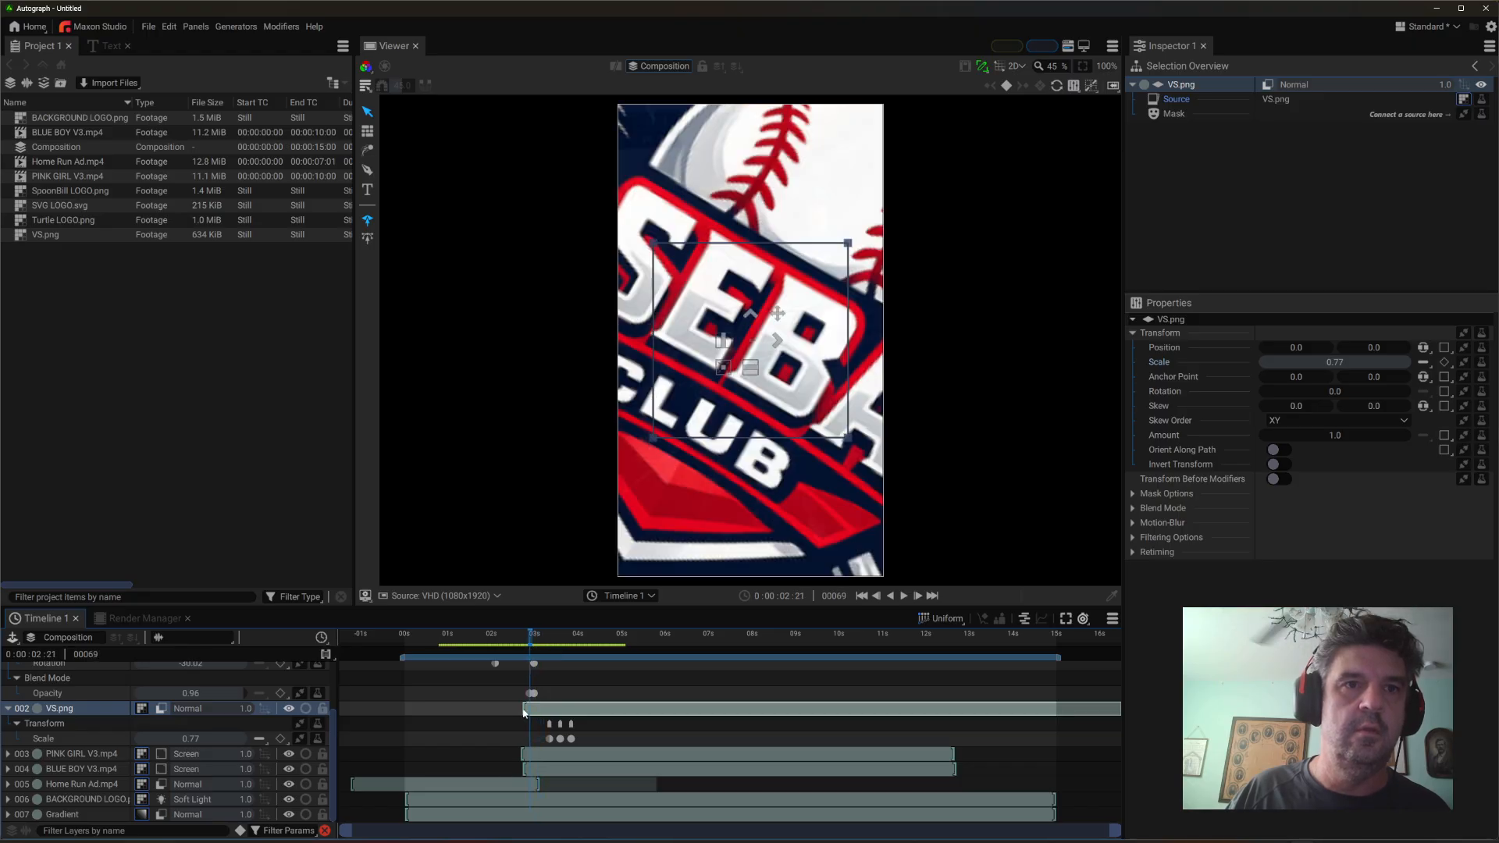
click(525, 711)
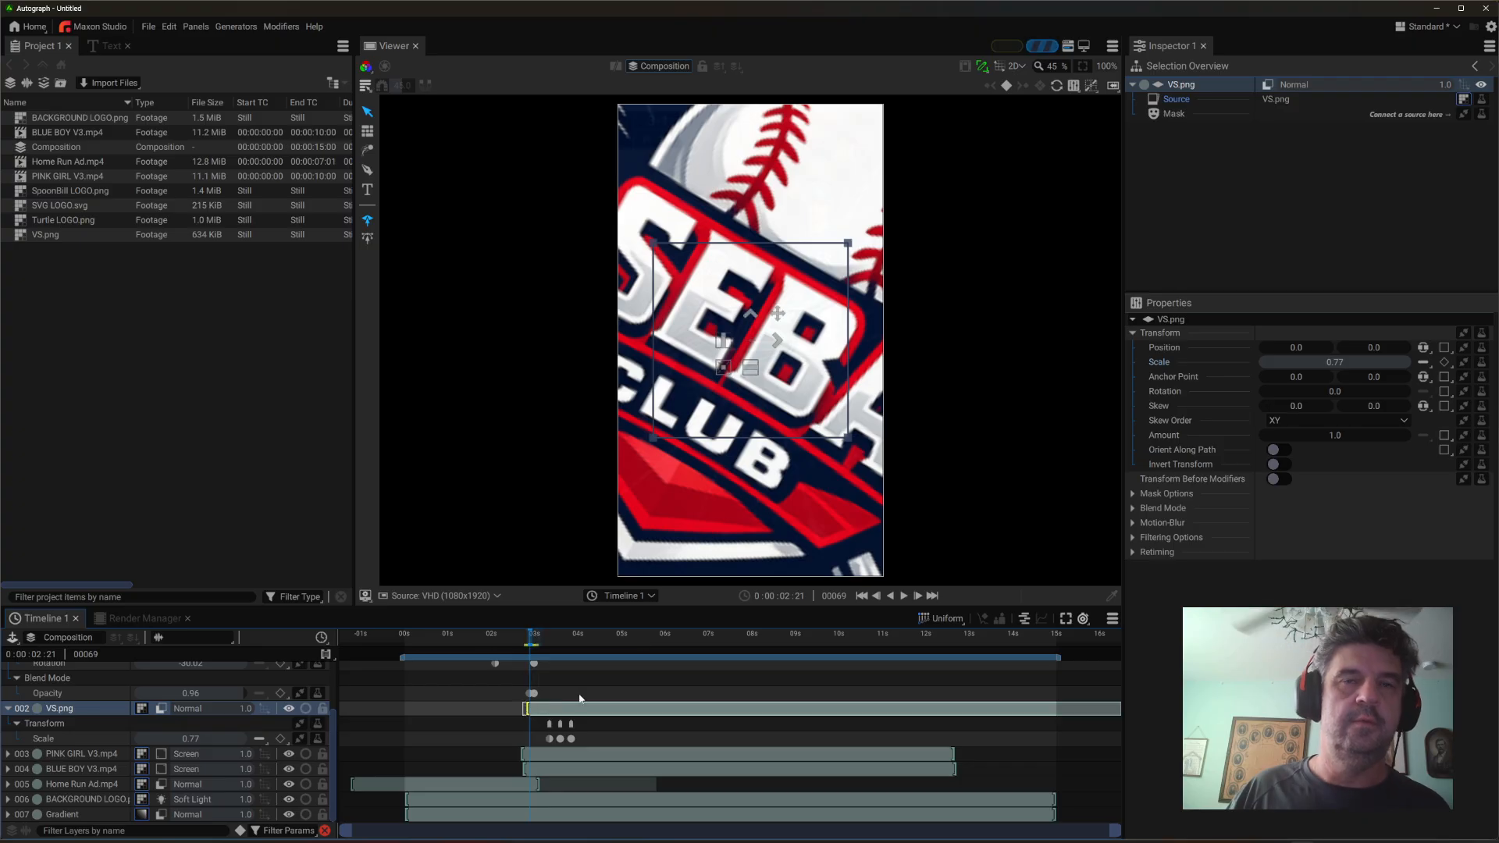
click(81, 785)
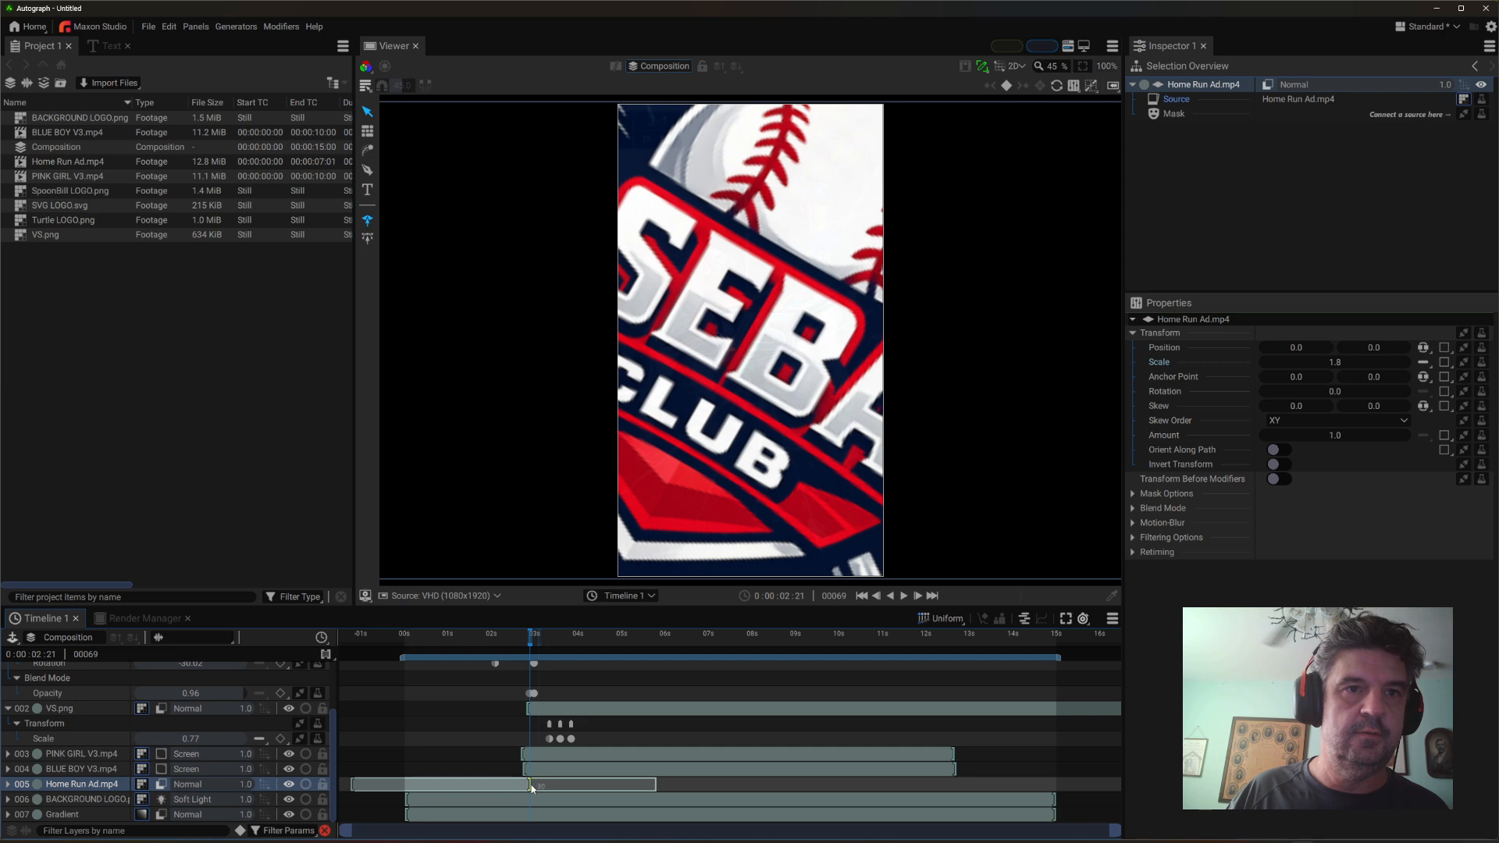
click(519, 638)
mouse_move(519, 638)
mouse_down()
mouse_move(501, 638)
mouse_move(529, 647)
mouse_up()
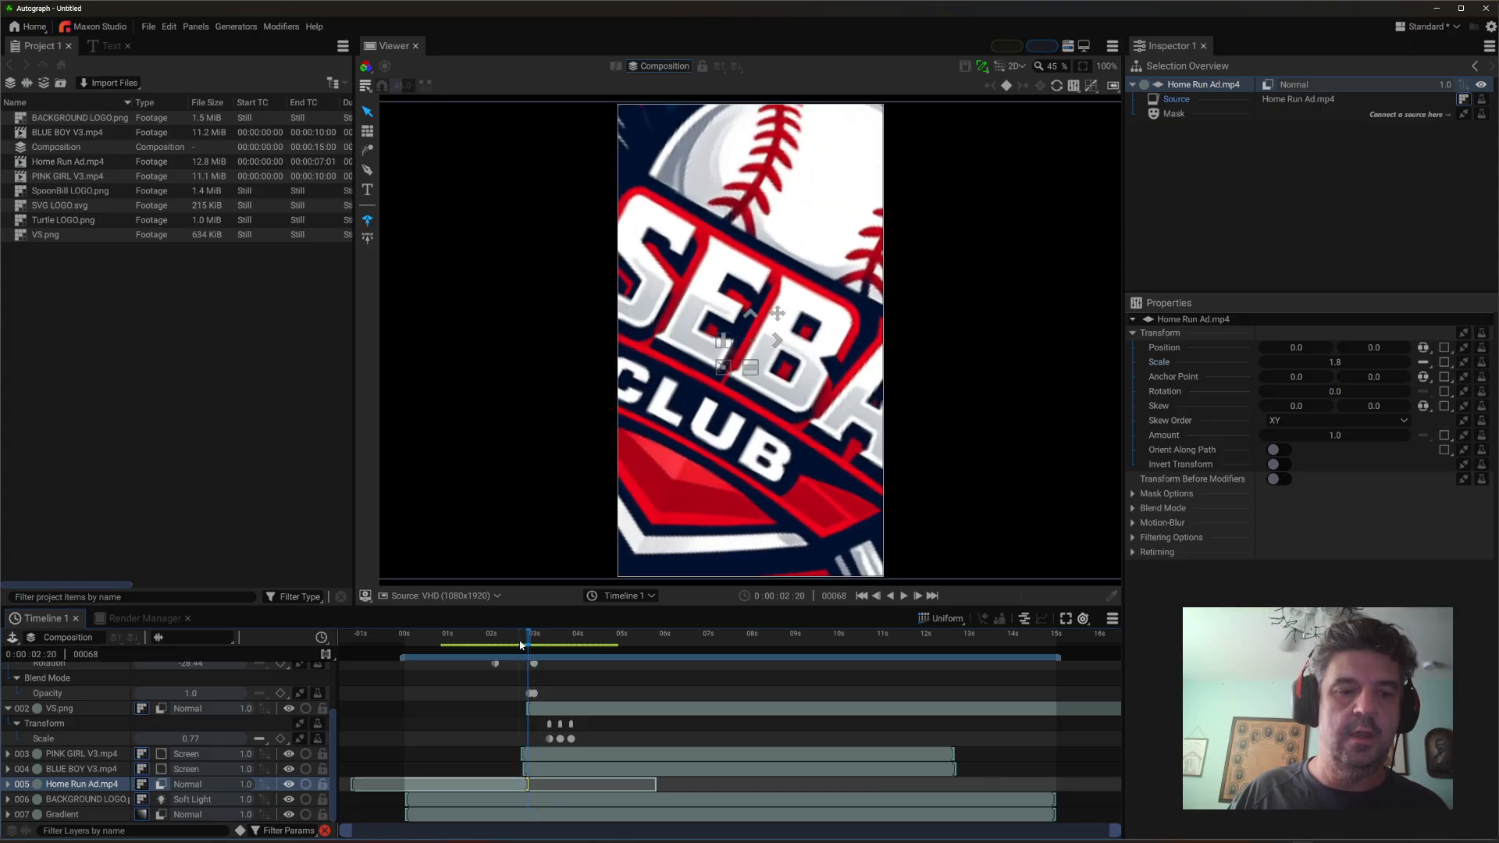
key(Home)
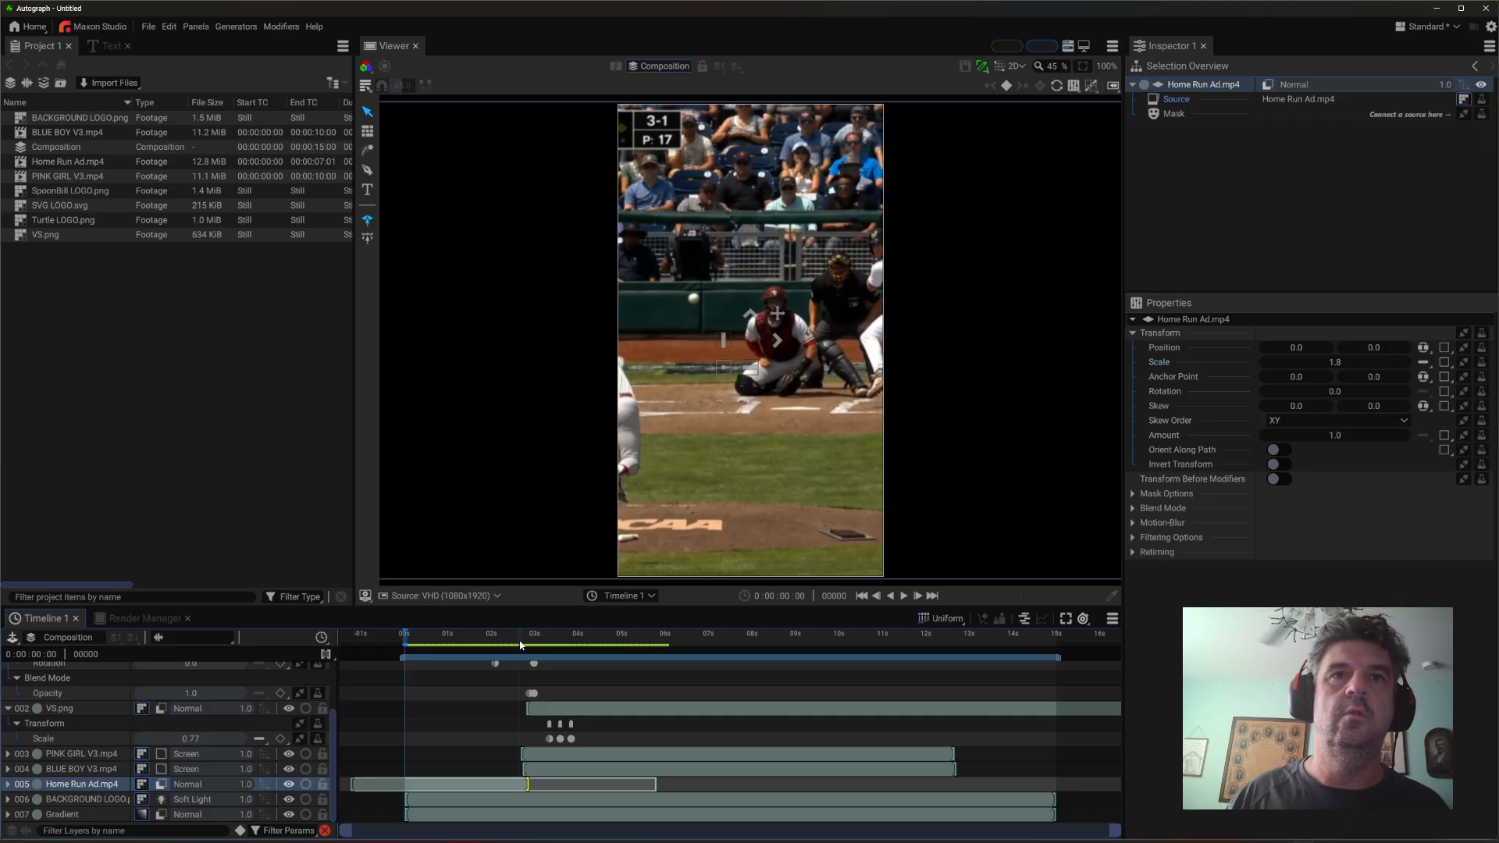
click(904, 597)
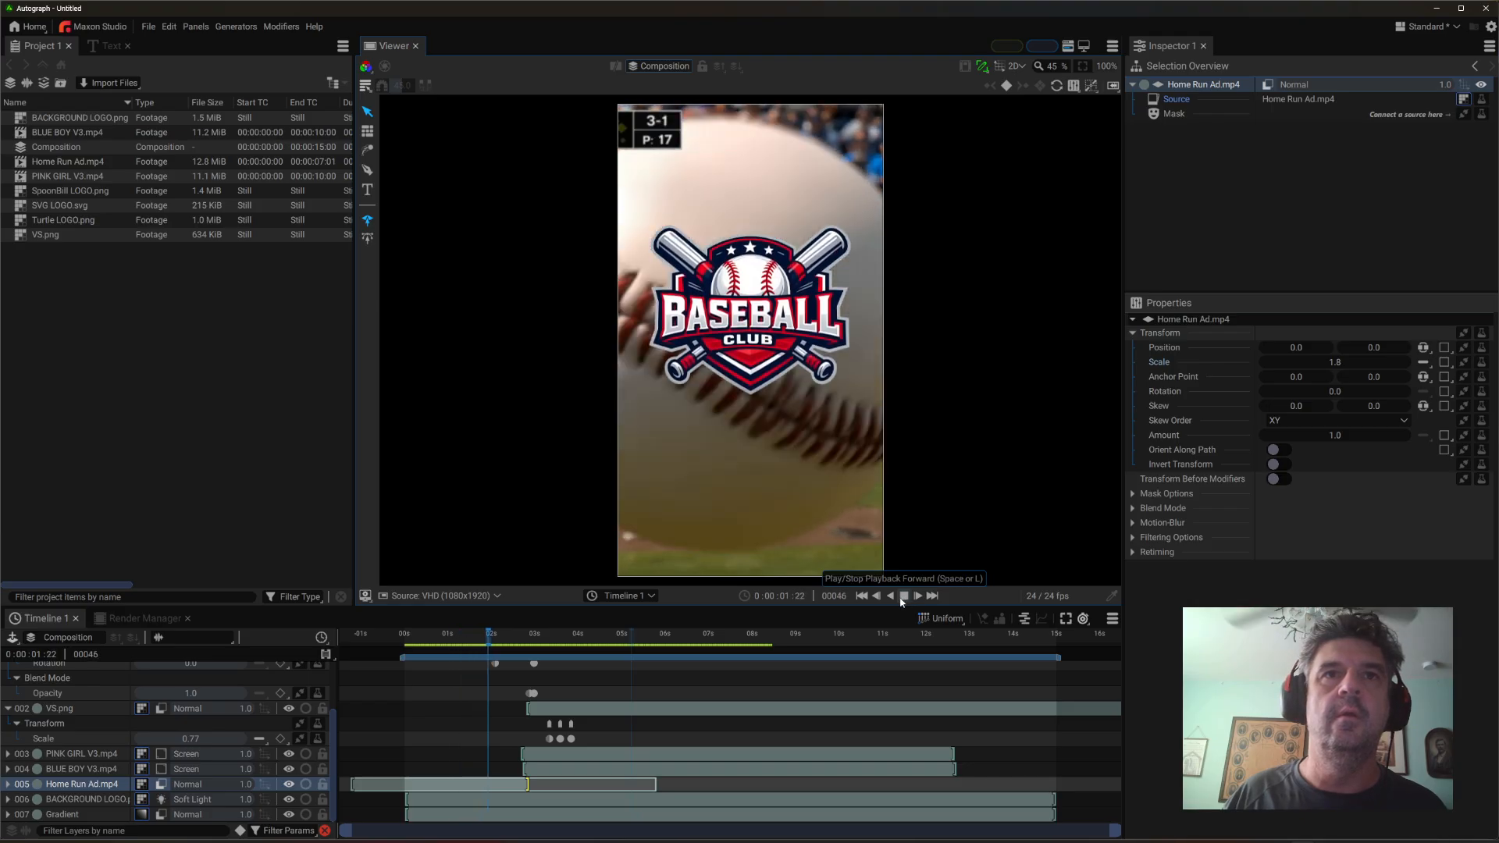
click(901, 599)
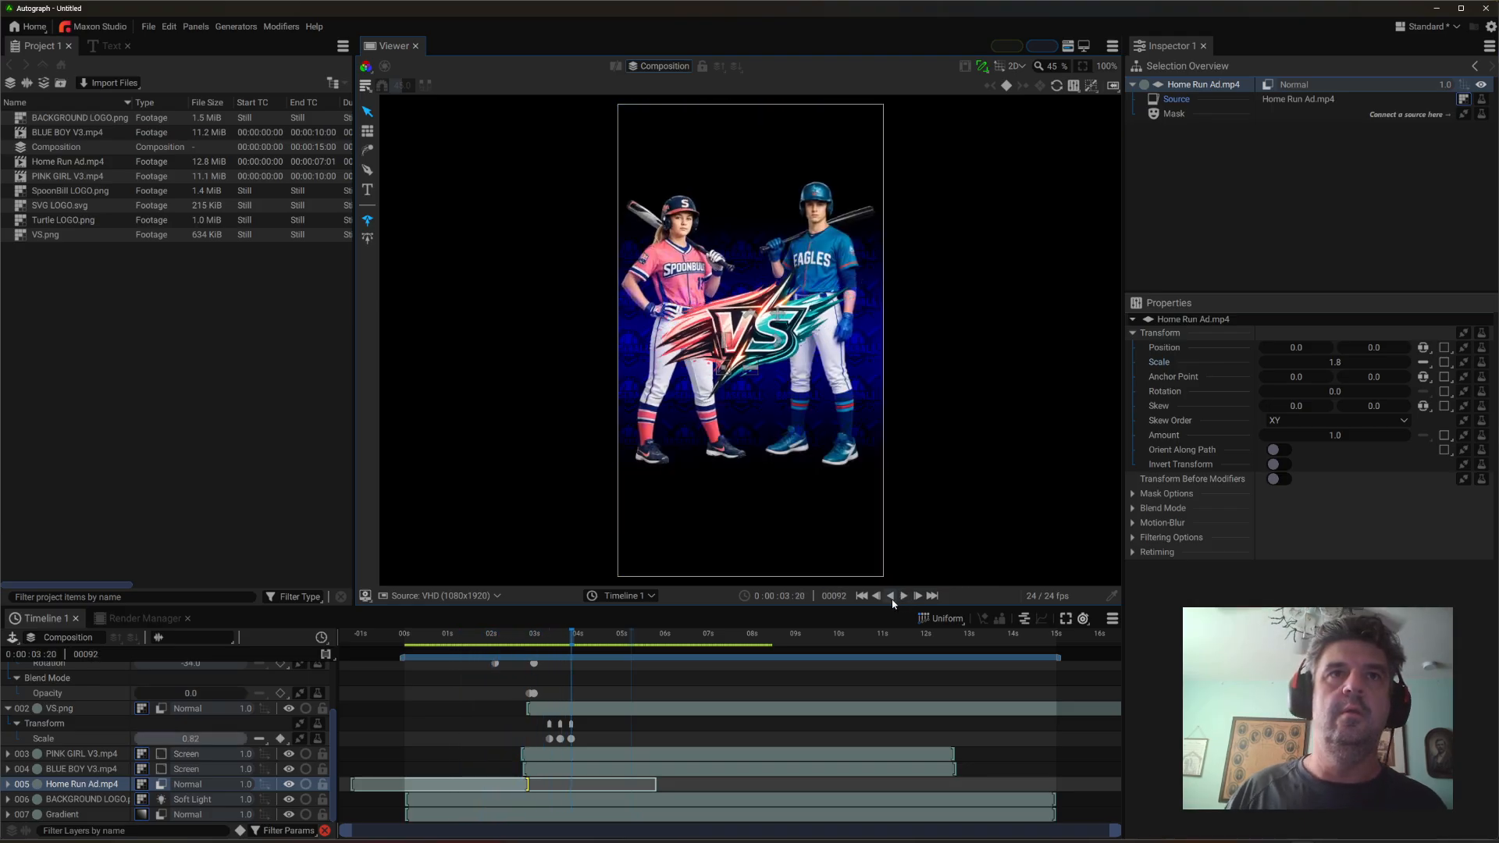
- Move the three VS.png scale keyframes earlier so the first sits on about frame 68, and play back the composition
drag(594, 637, 534, 653)
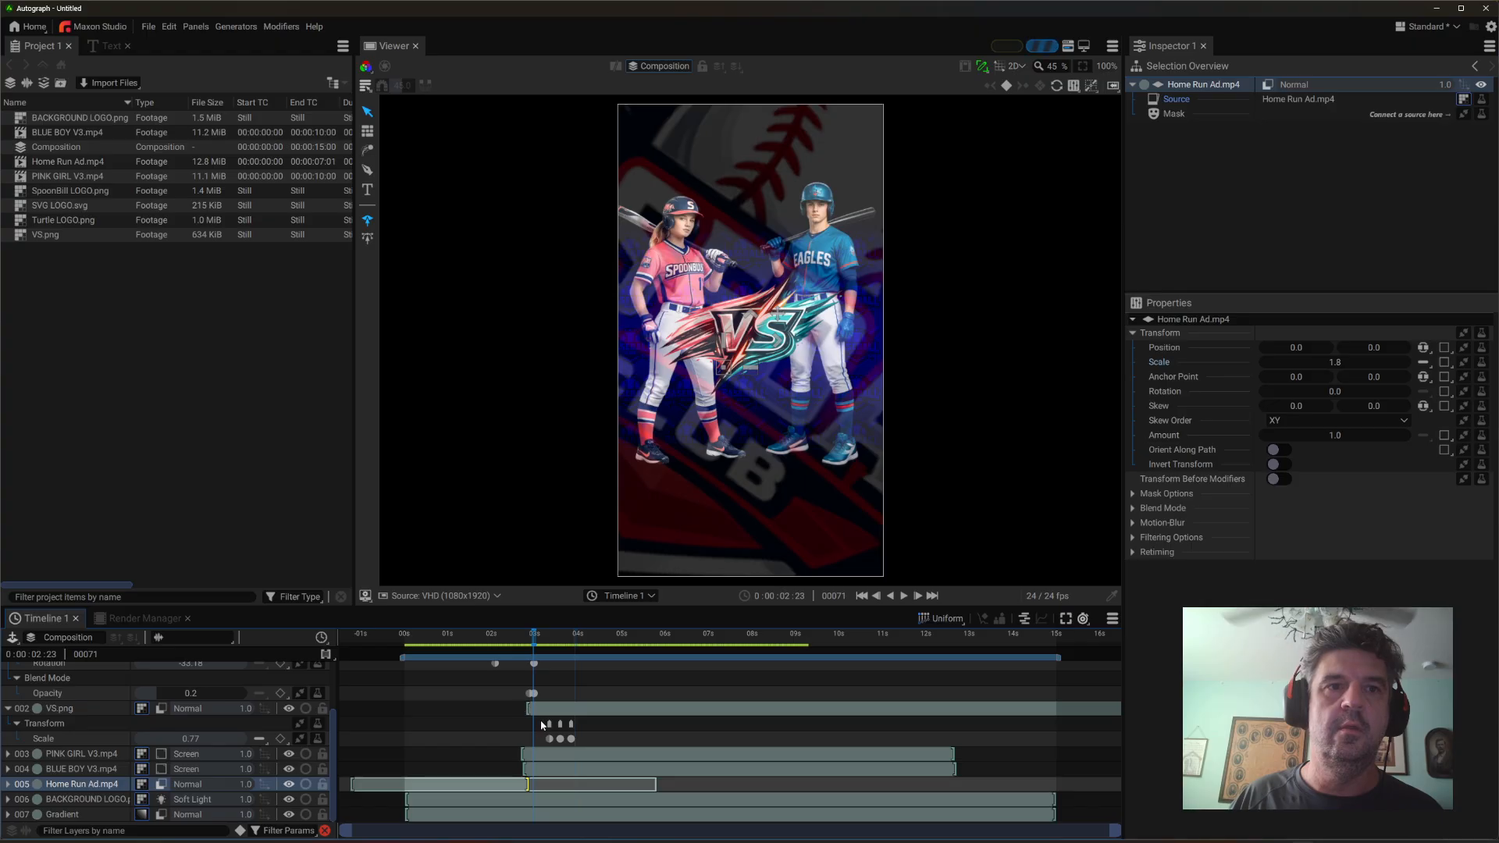
mouse_move(542, 726)
mouse_down()
mouse_move(572, 740)
mouse_move(532, 740)
mouse_up()
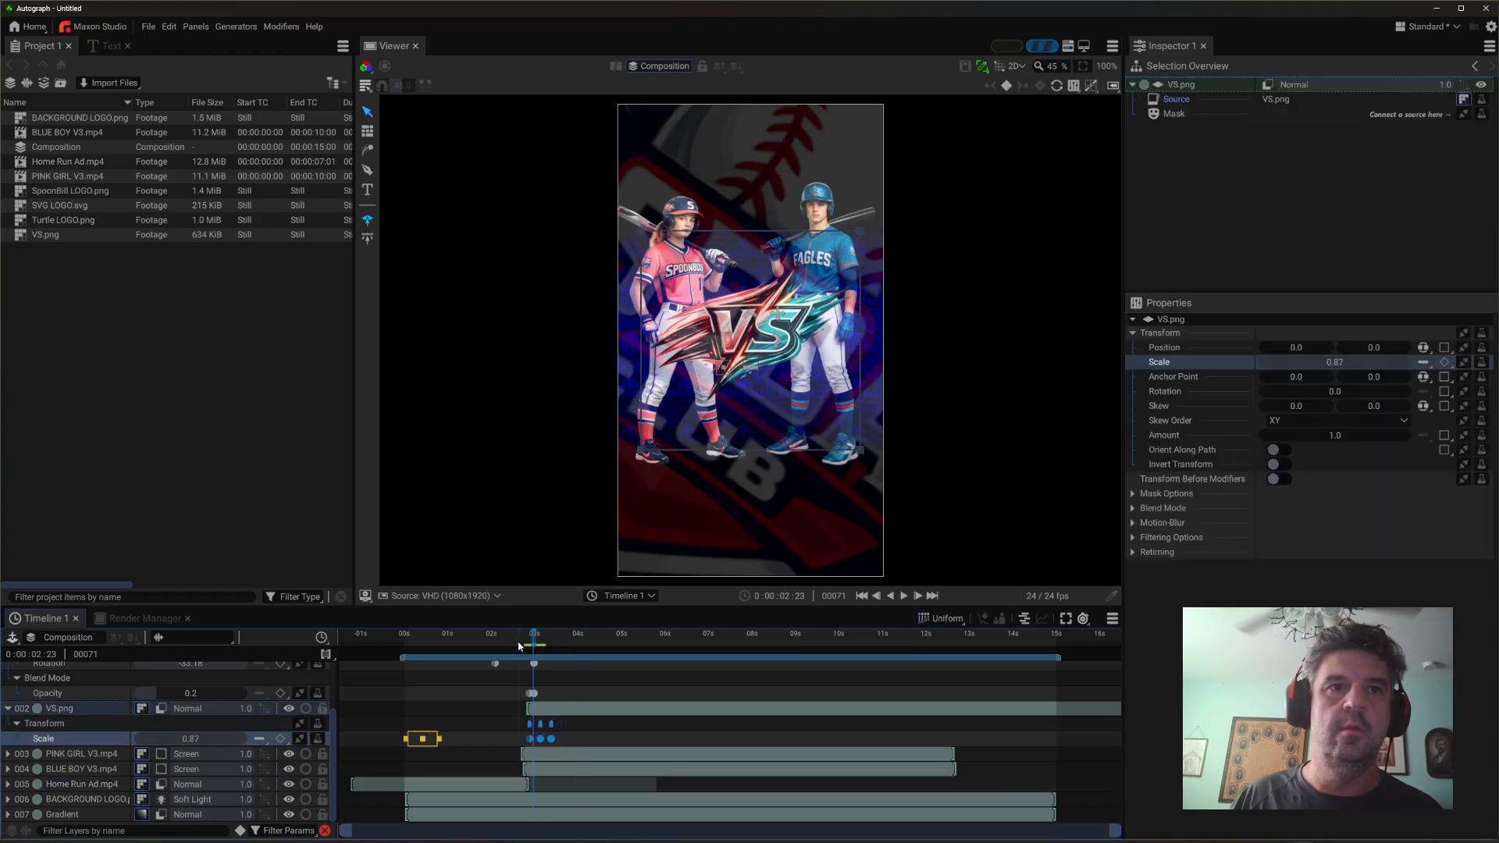
drag(519, 646, 596, 654)
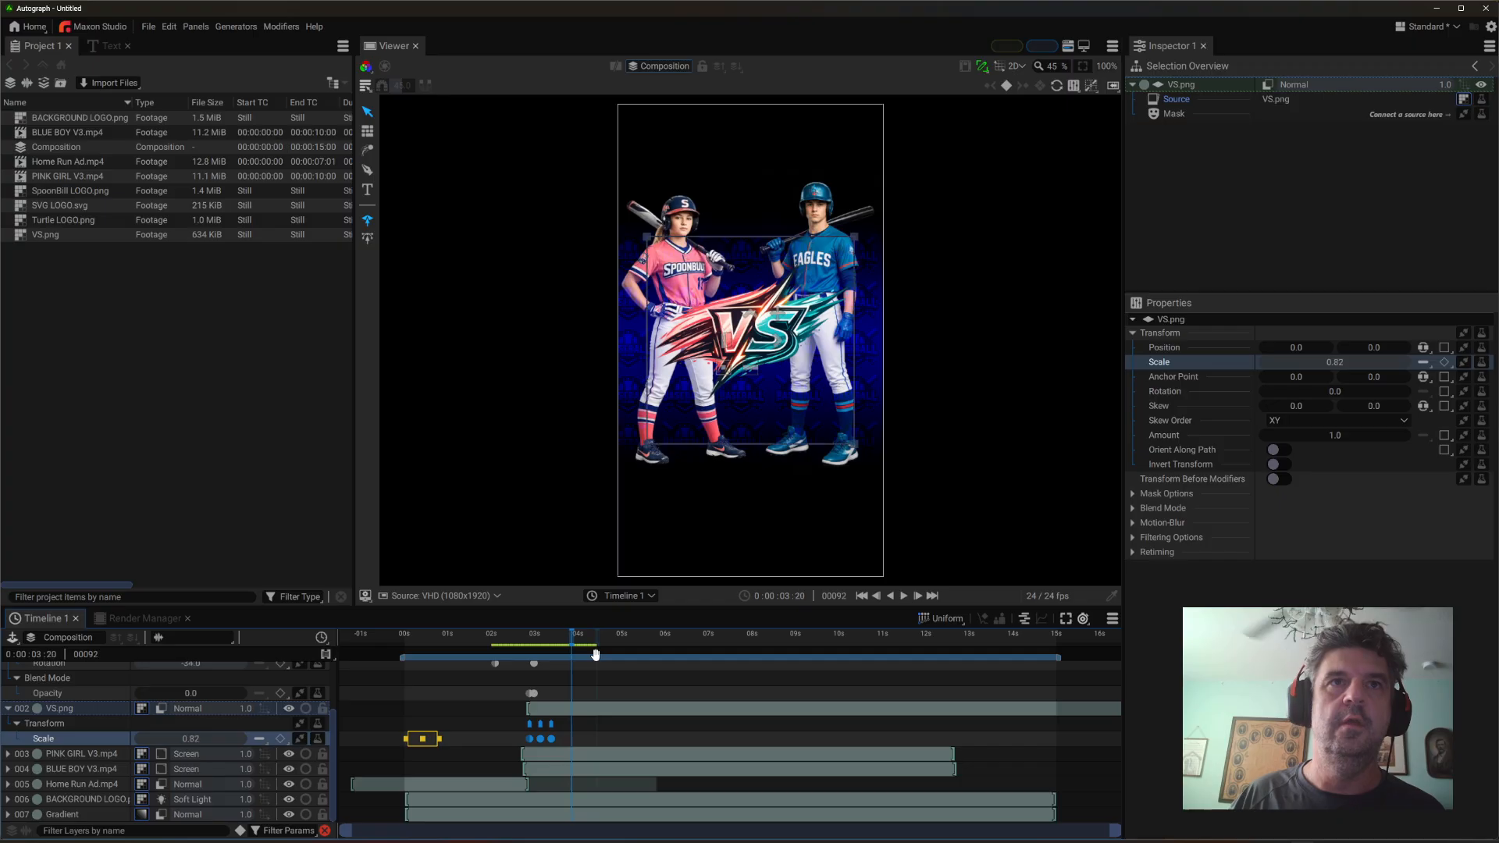
key(space)
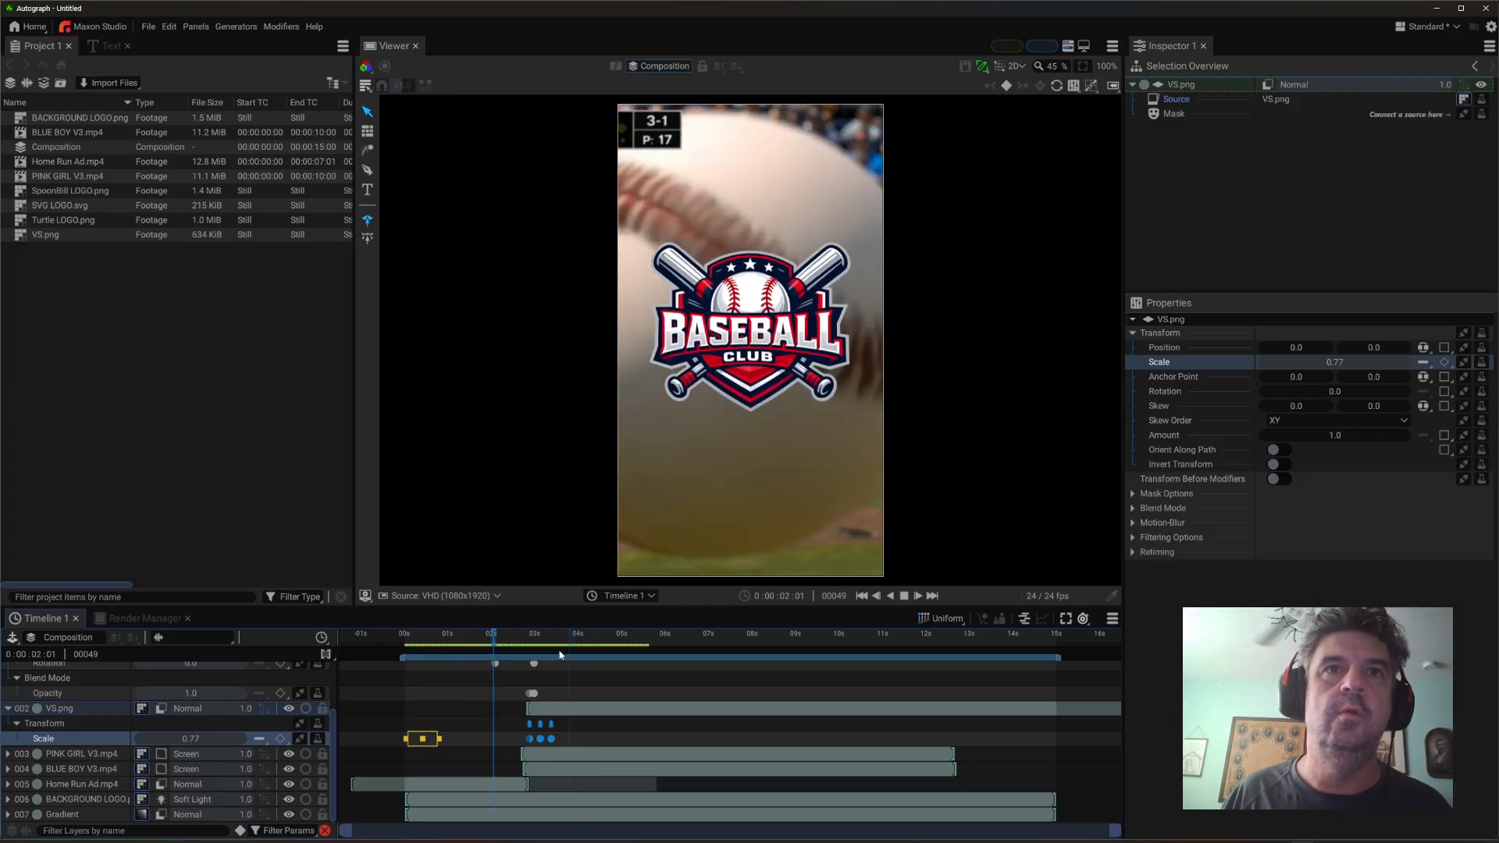
- Move the playhead to frame 83 and collapse the expanded VS.png and uppermost BACKGROUND LOGO.png layers
click(574, 651)
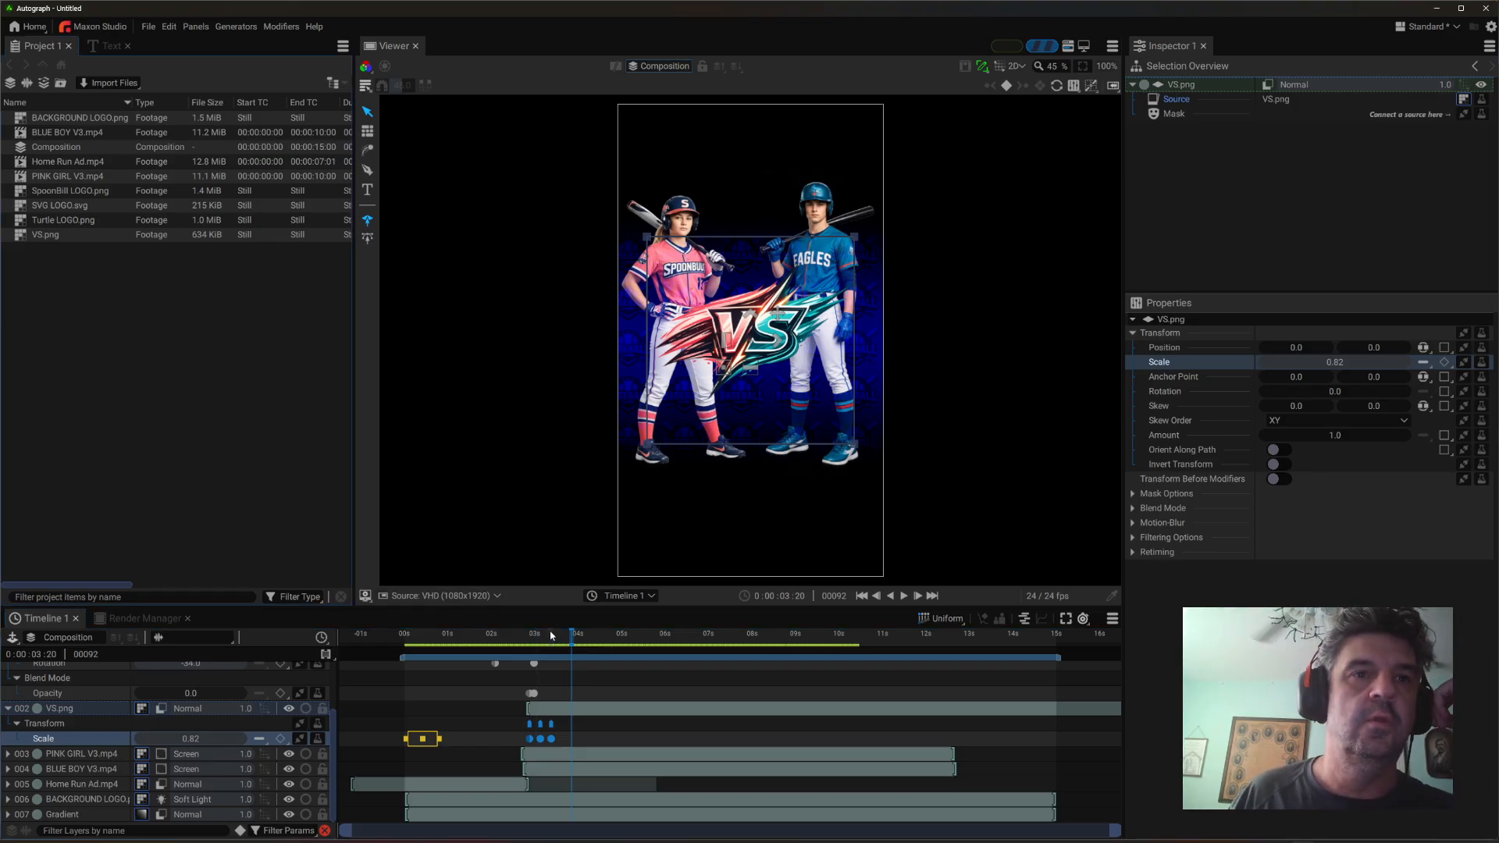
click(556, 639)
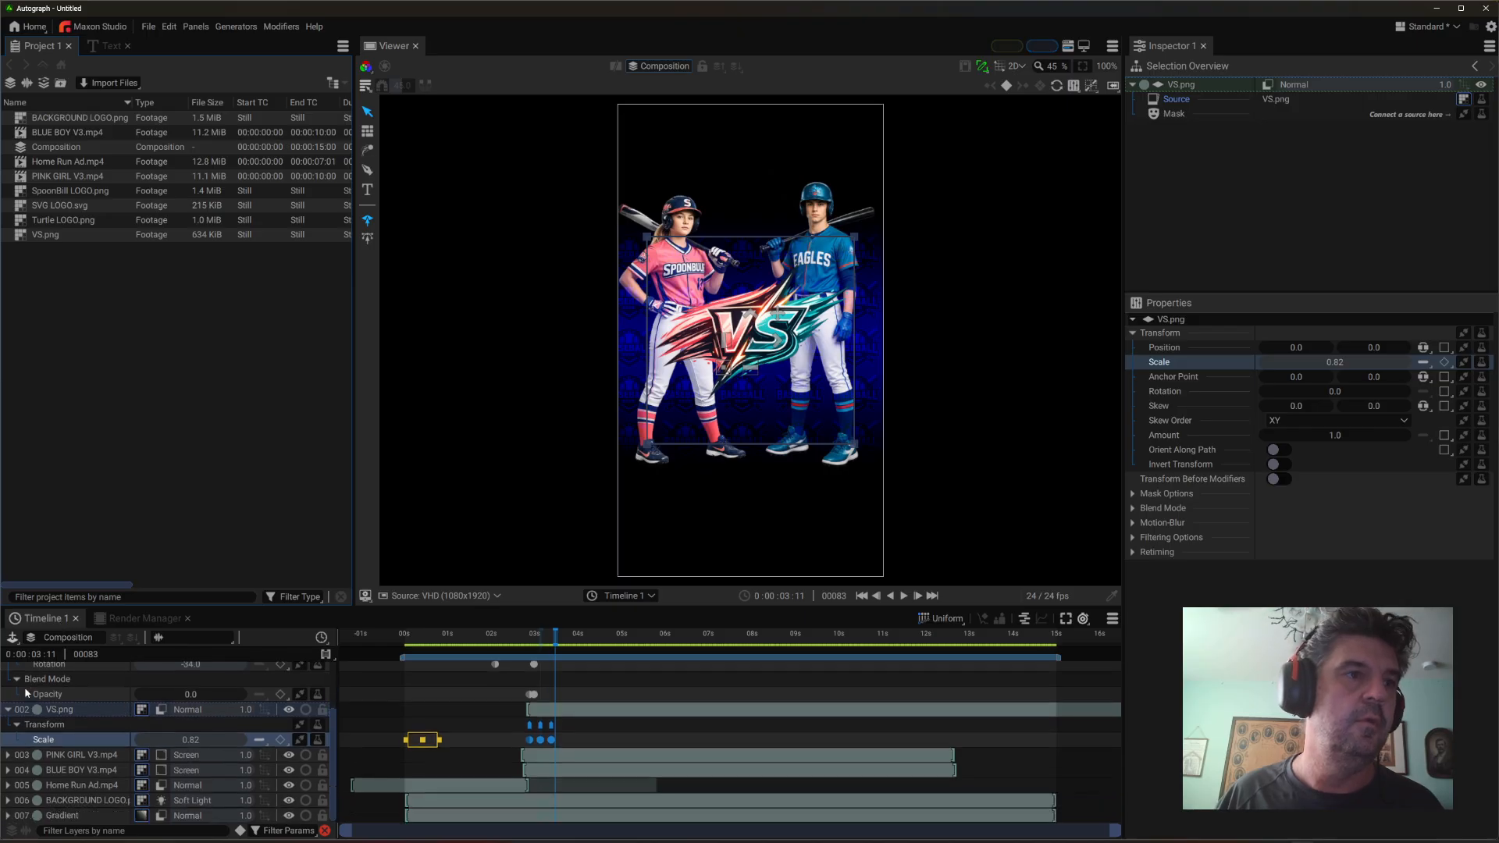
scroll(23, 684, up, 1)
scroll(23, 718, down, 1)
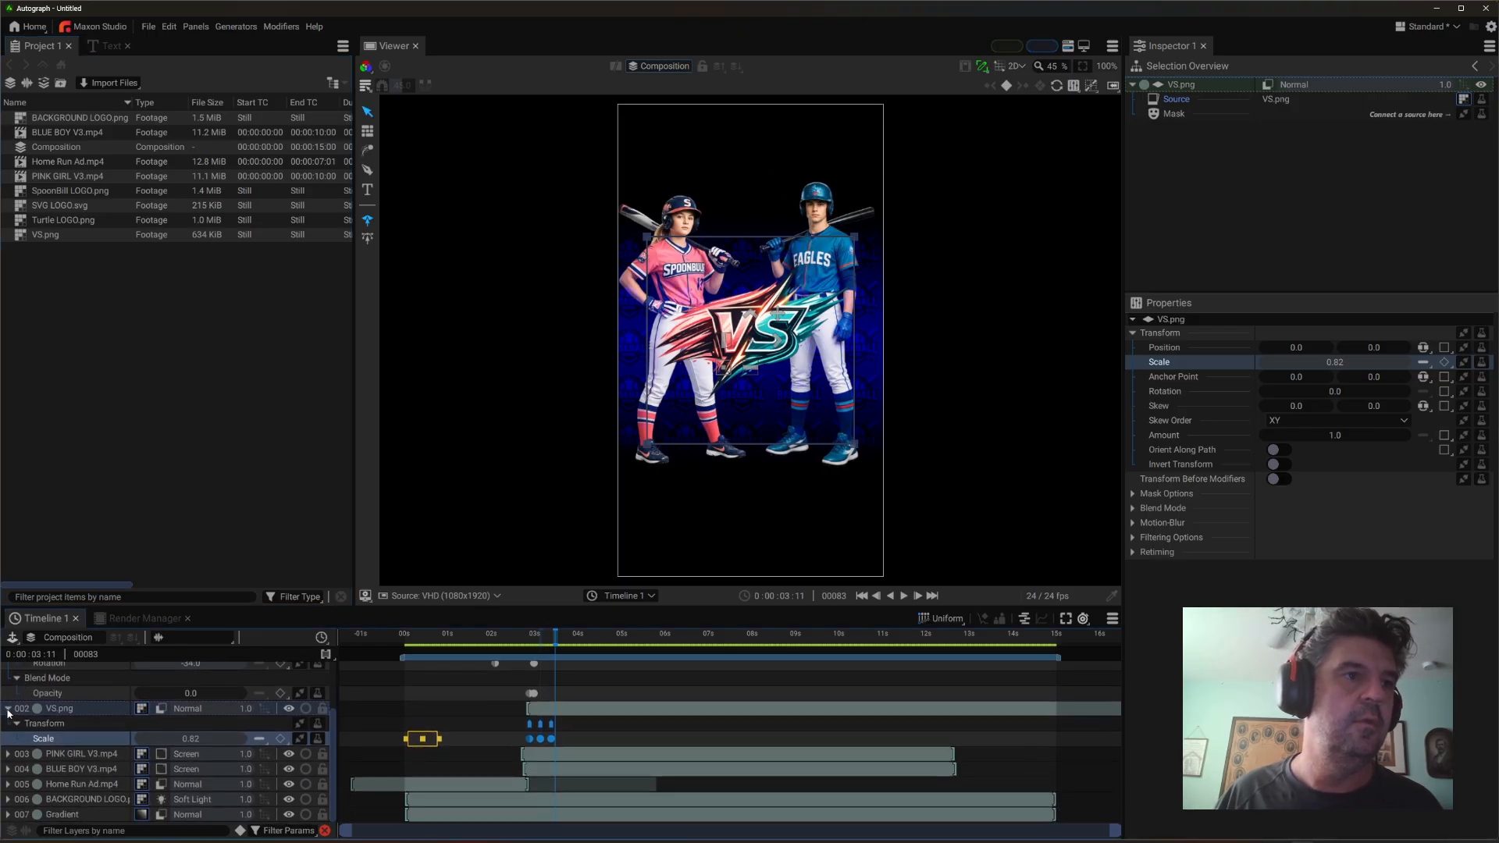
click(8, 708)
scroll(12, 705, up, 3)
click(8, 670)
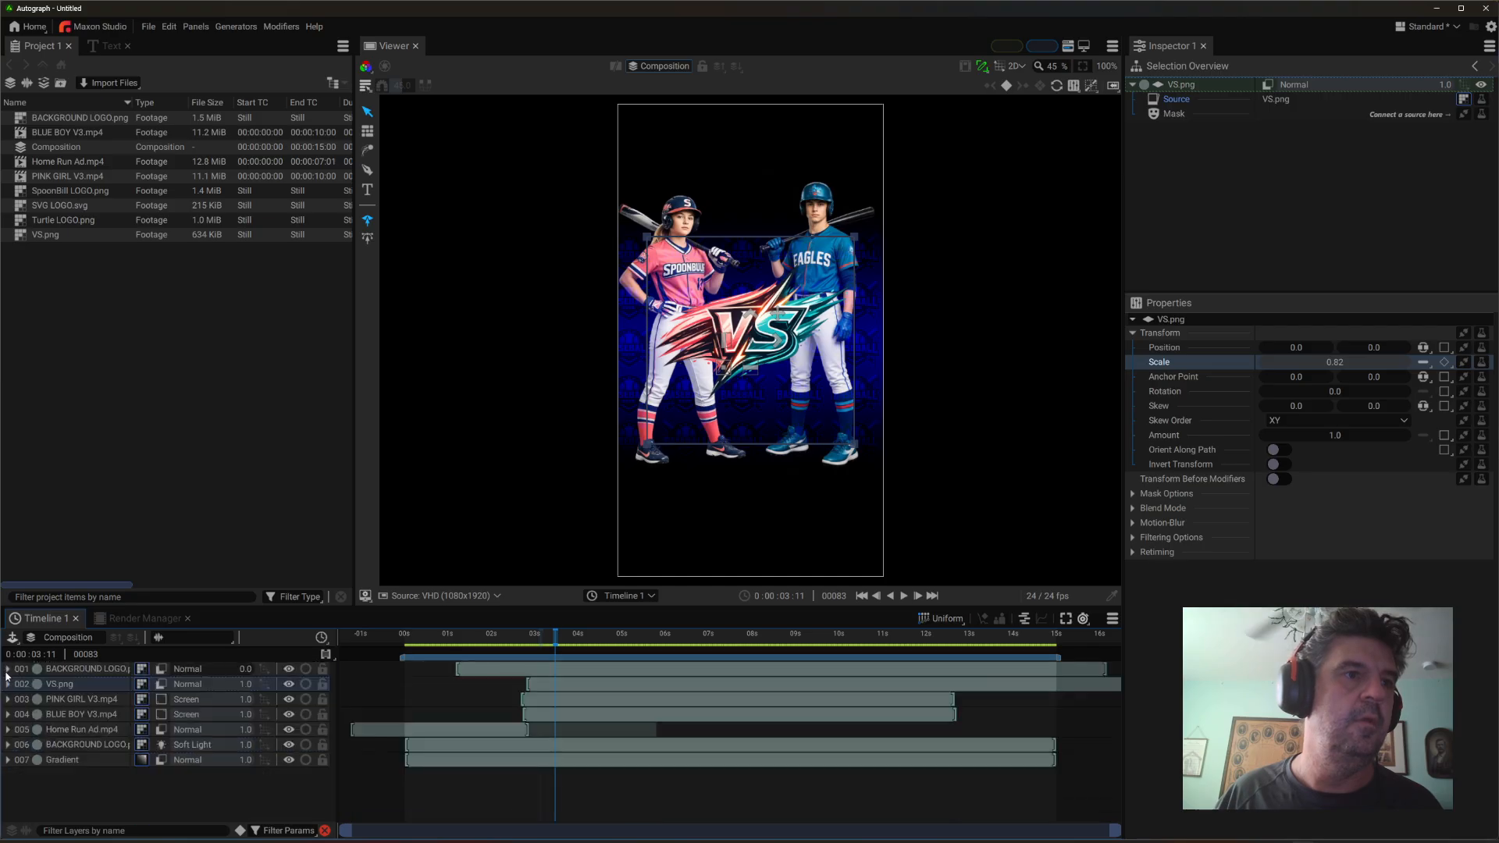
click(60, 782)
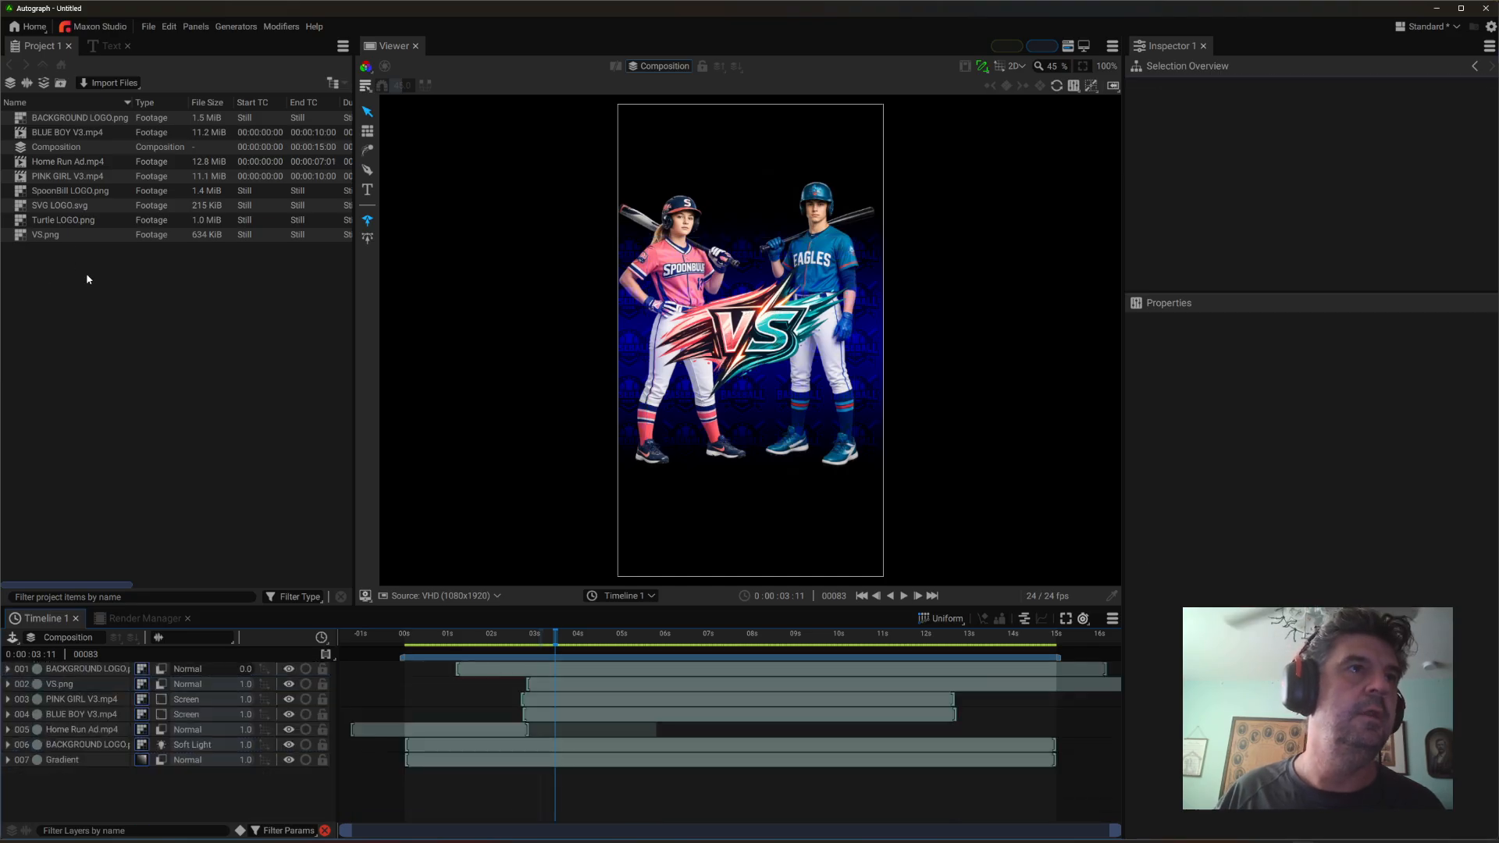
- Add SpoonBill LOGO.png above the VS.png layer, scale it to about 0.48 and place it below the pink player
click(54, 191)
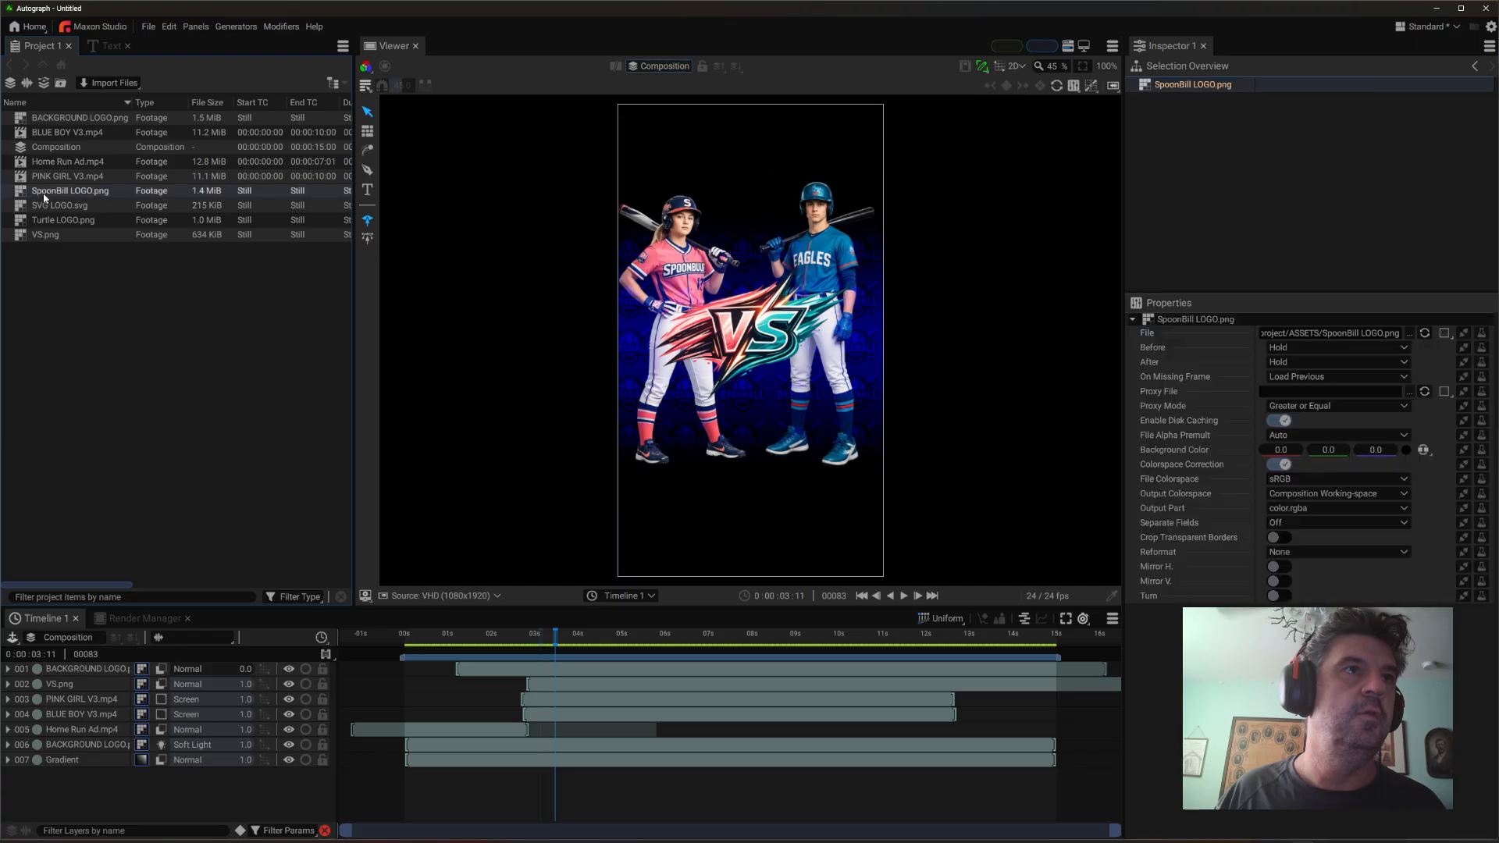
drag(69, 684, 69, 685)
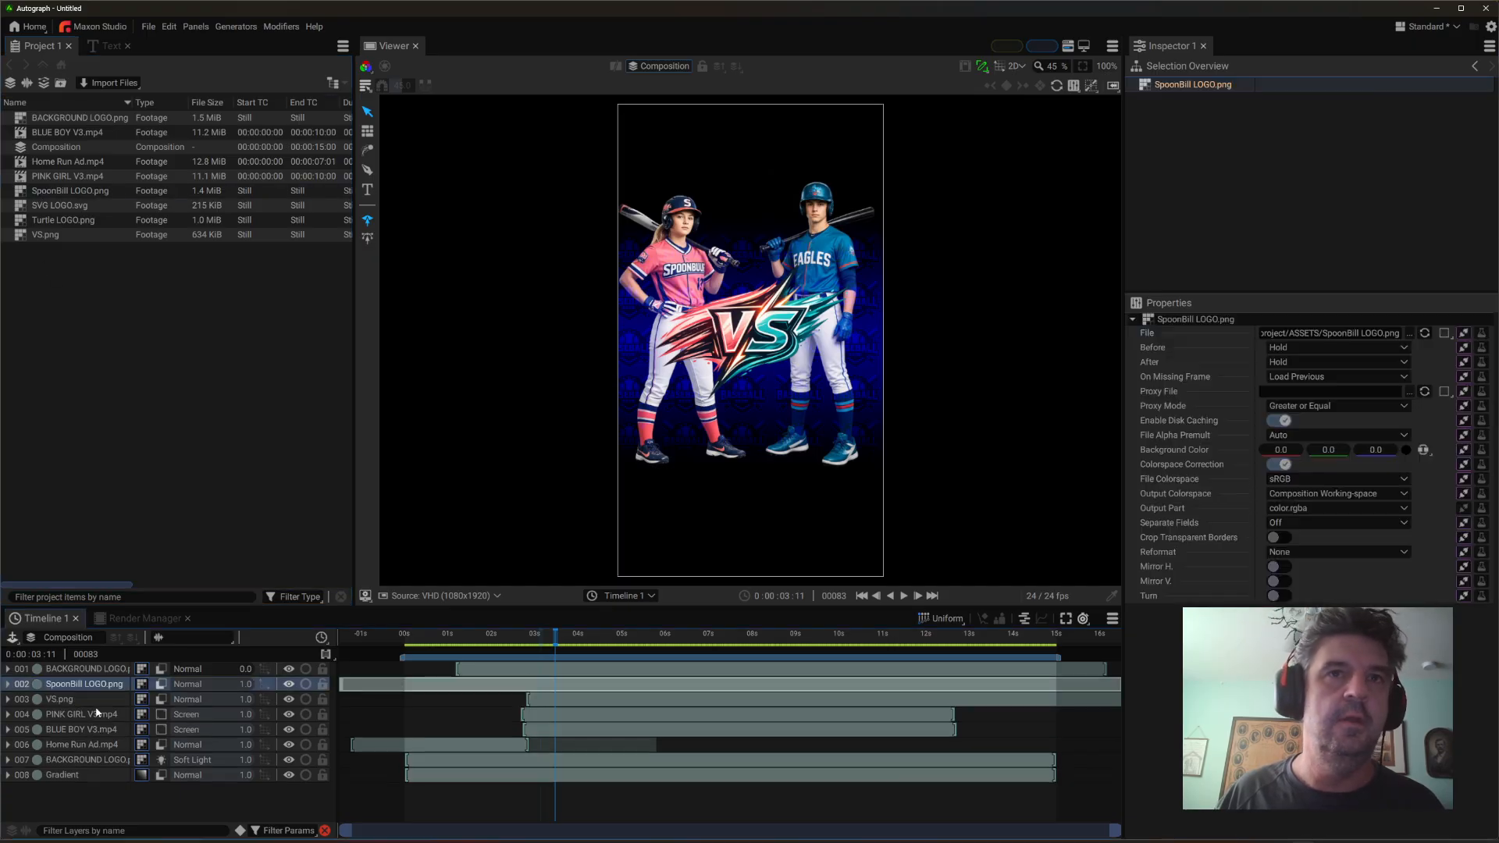
drag(723, 368, 669, 543)
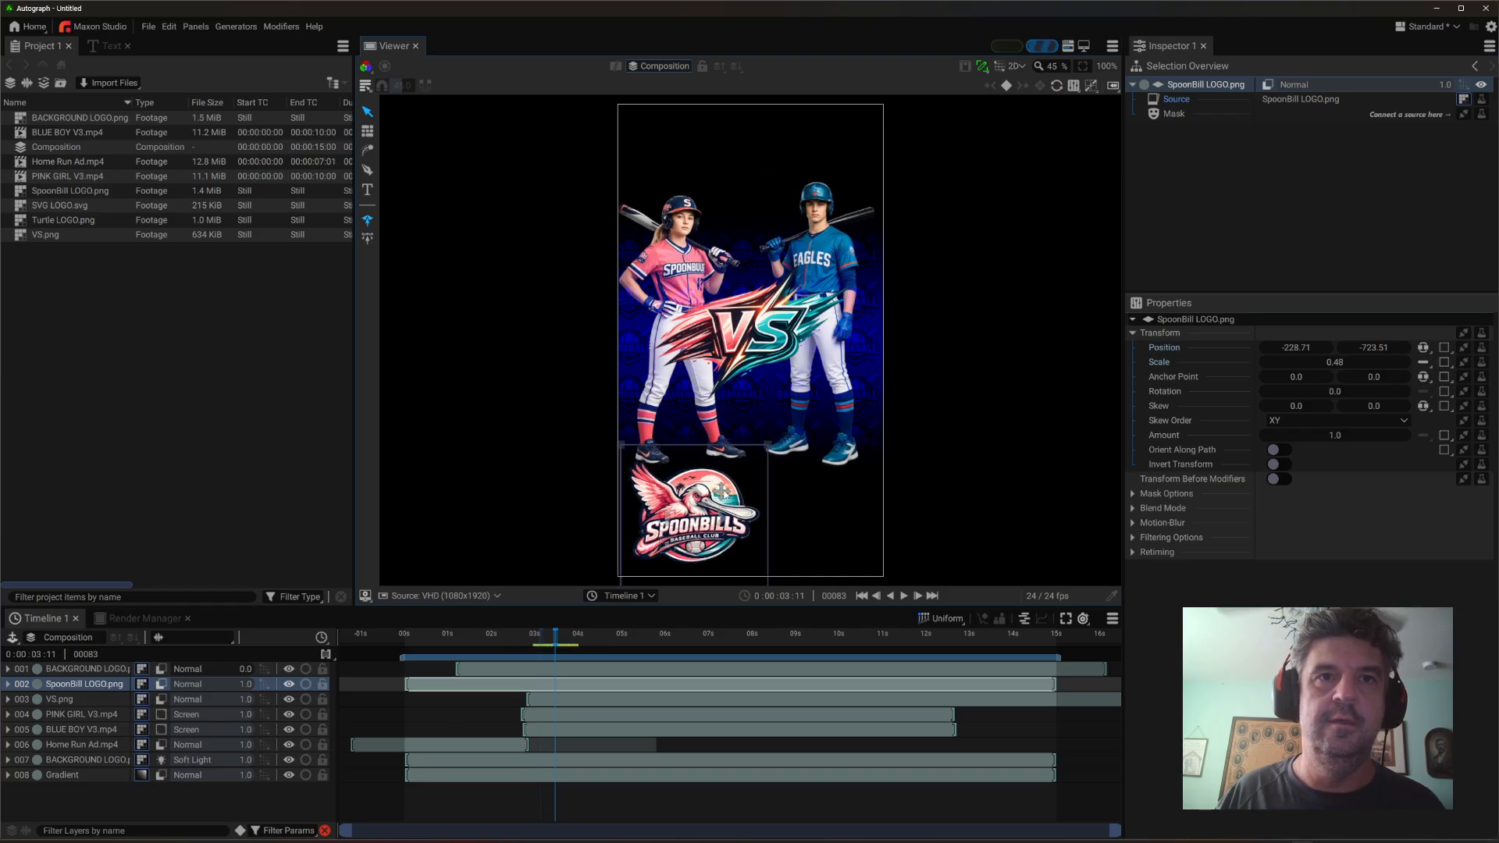
drag(722, 493, 699, 512)
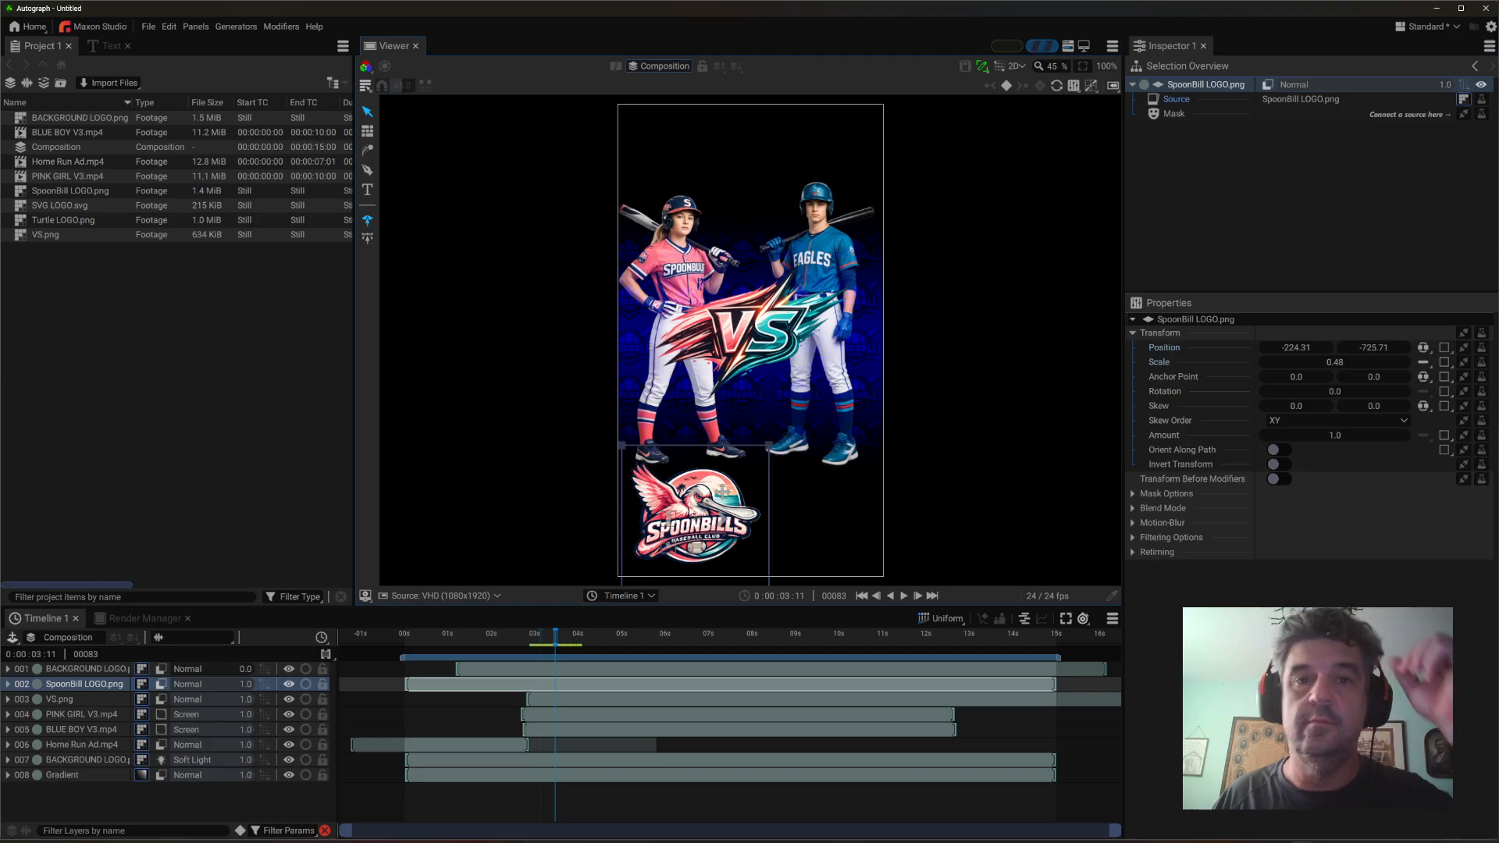
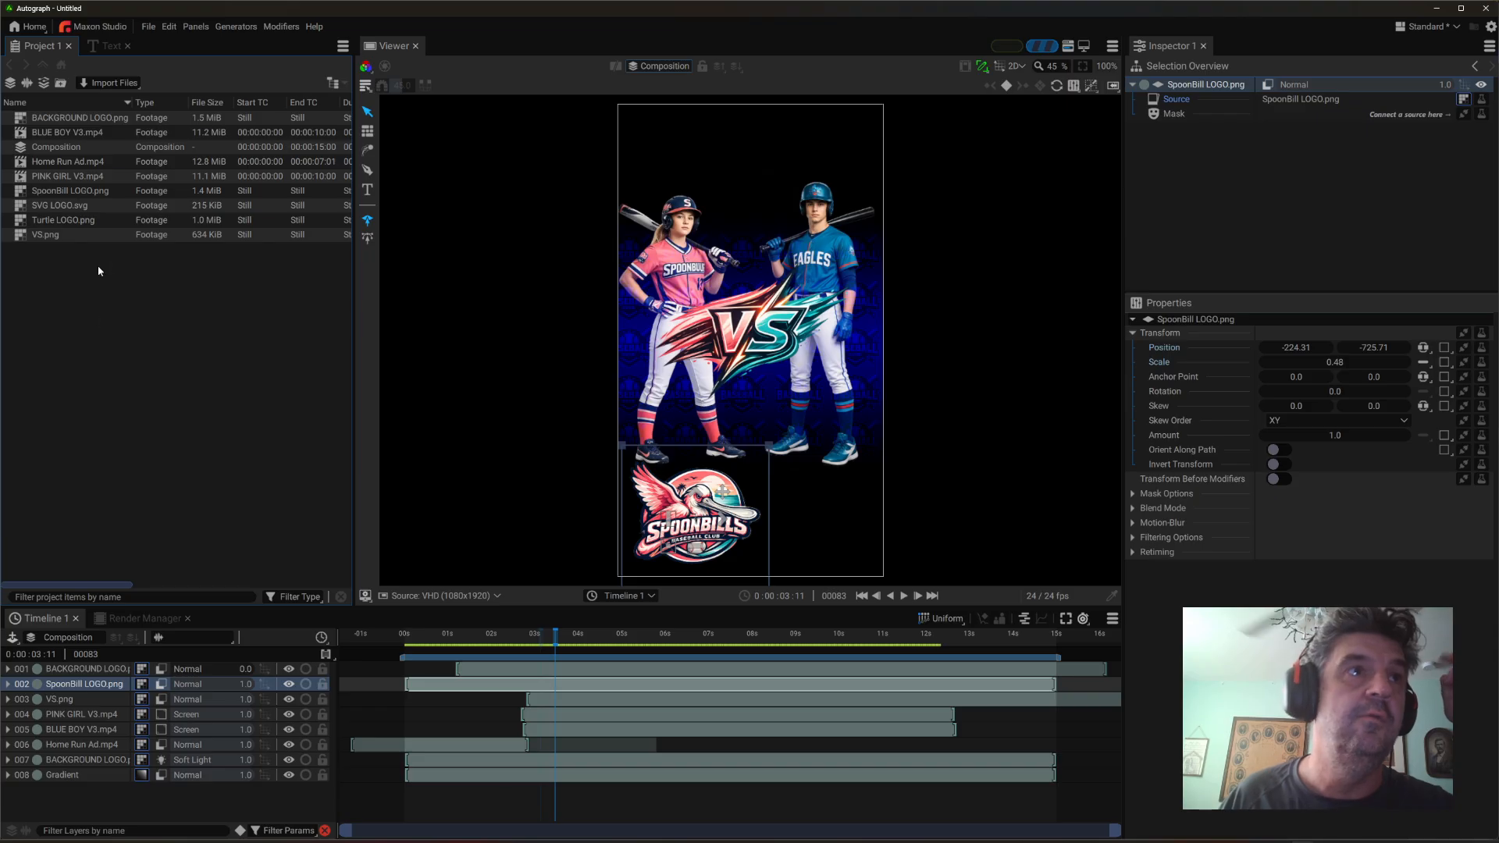
- Add Turtle LOGO.png above the SpoonBill LOGO.png layer, scale it to about 0.44 and place it below the blue player
click(67, 222)
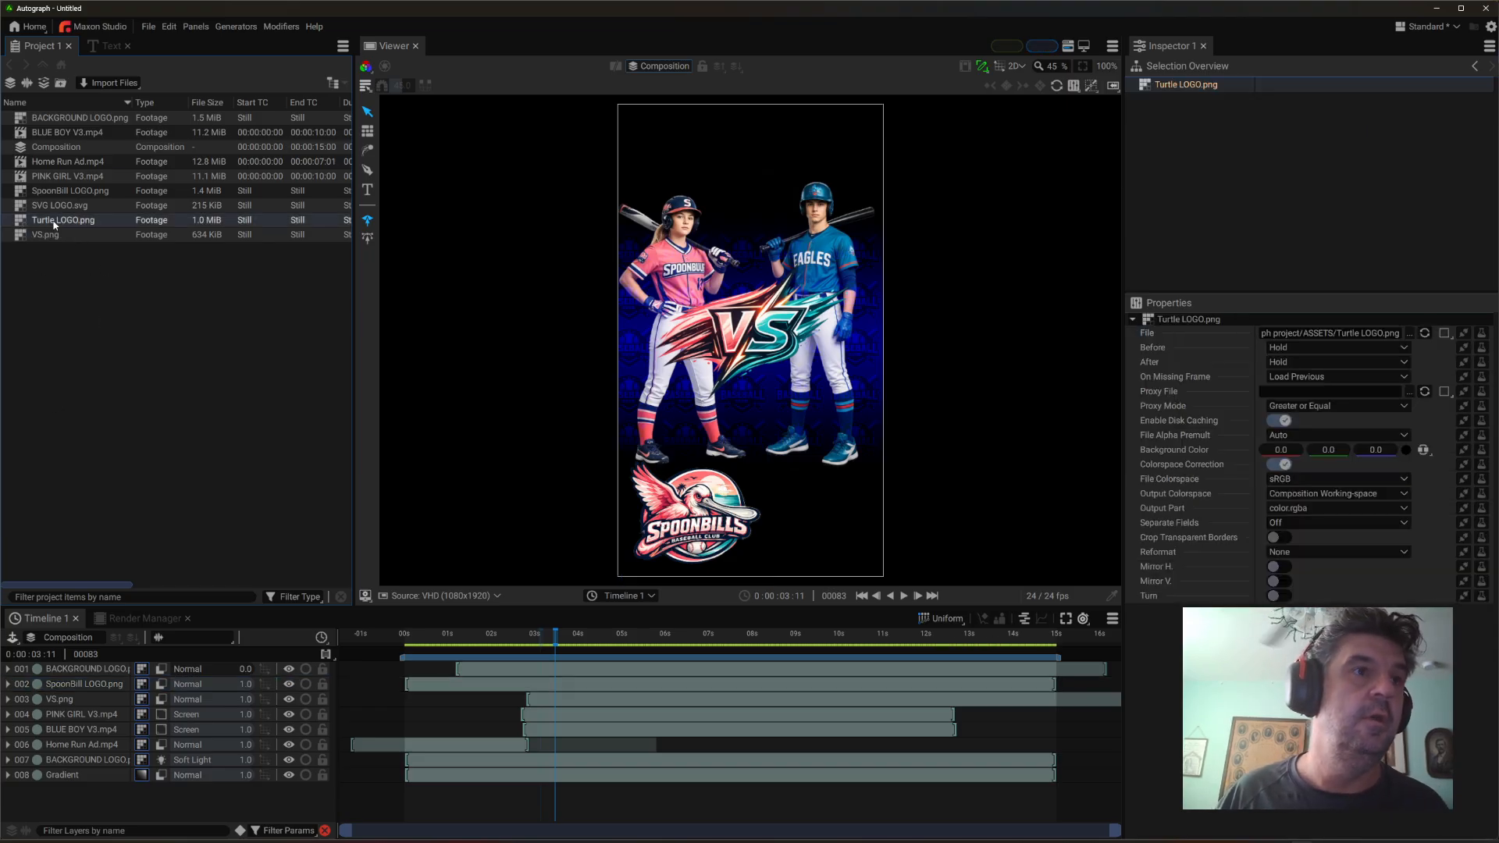
drag(55, 225, 70, 693)
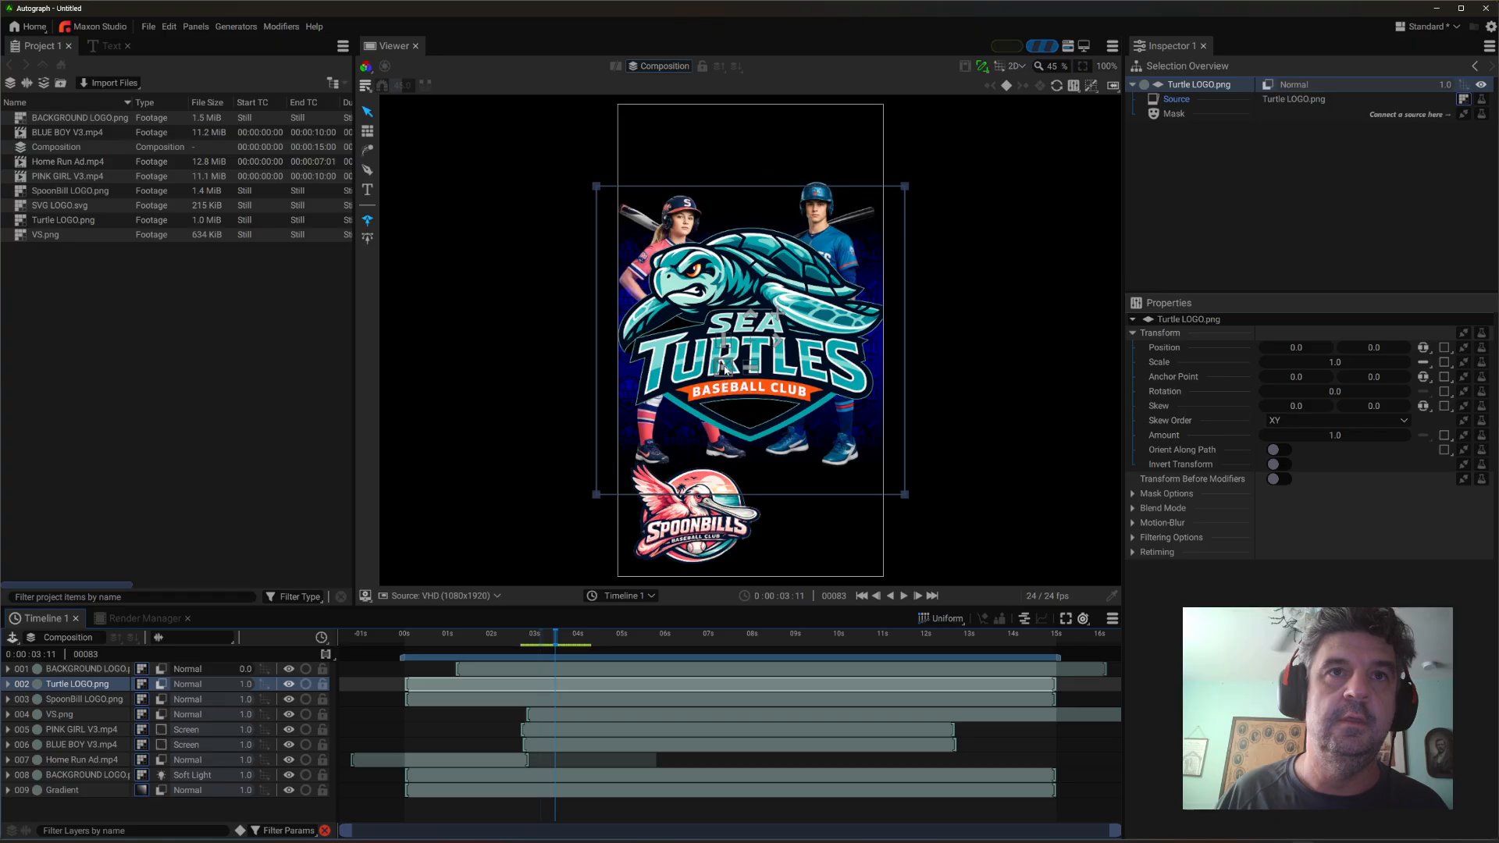
drag(724, 369, 777, 556)
- Shift the SpoonBill logo slightly away from the turtle logo, to a position of about -257, -732
click(683, 517)
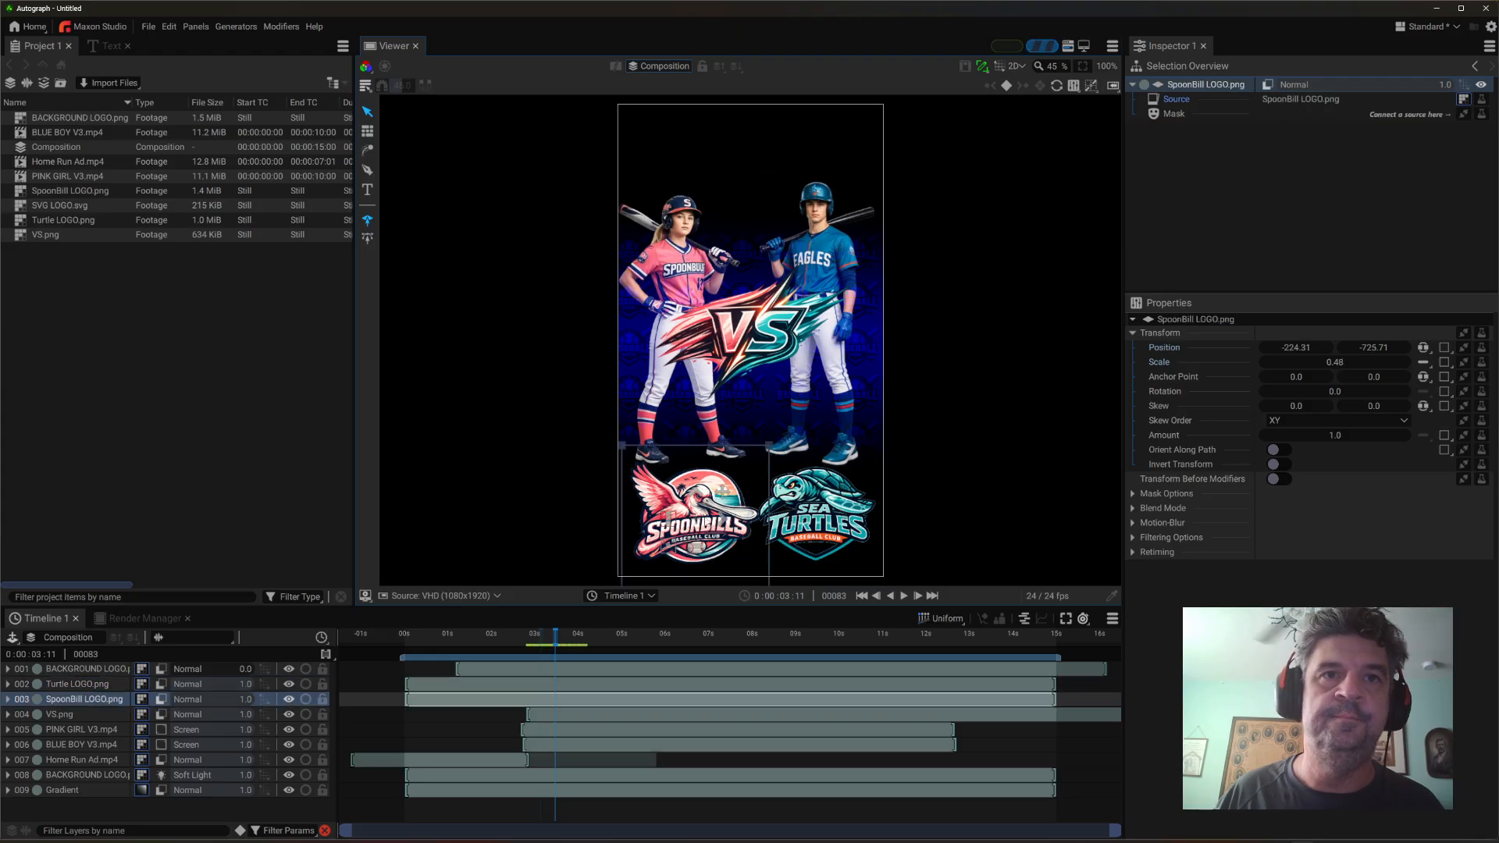
drag(670, 519, 660, 521)
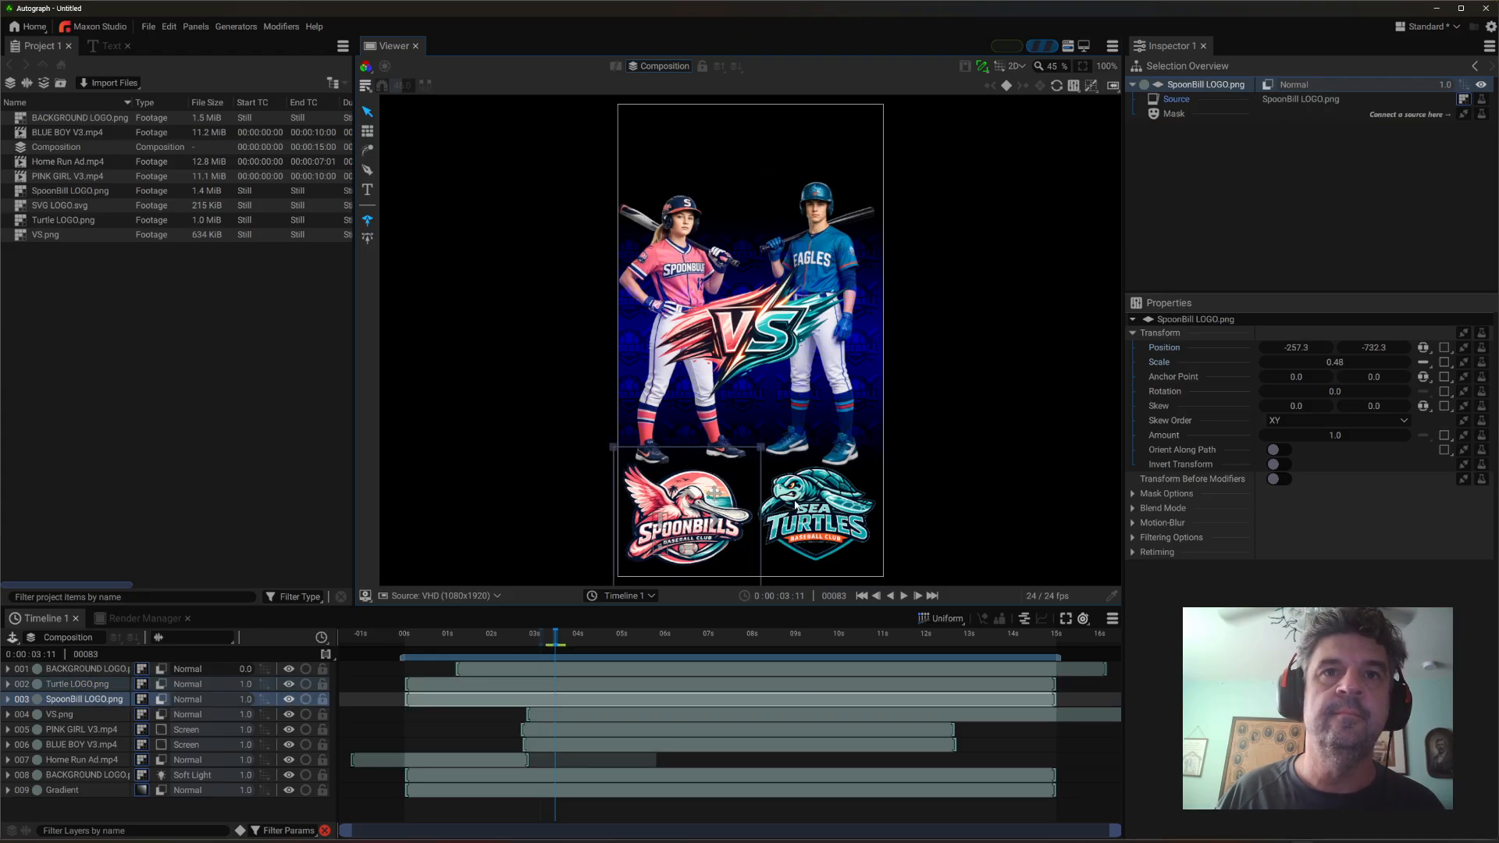
click(527, 514)
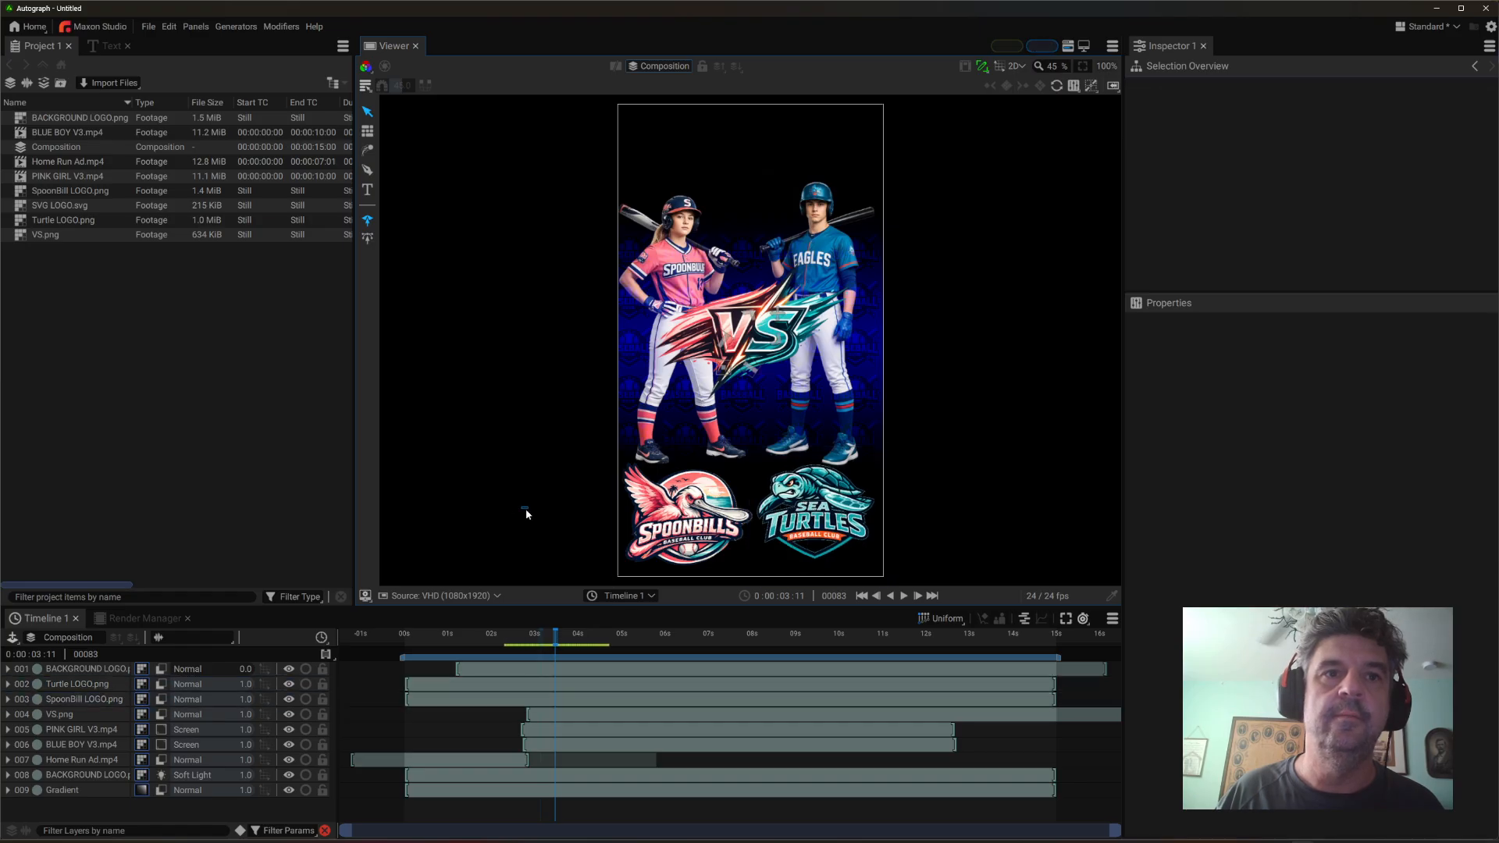
- Trim the starts of the Turtle LOGO.png and SpoonBill LOGO.png layers to frame 67 and check the transition
click(536, 638)
drag(541, 639, 531, 639)
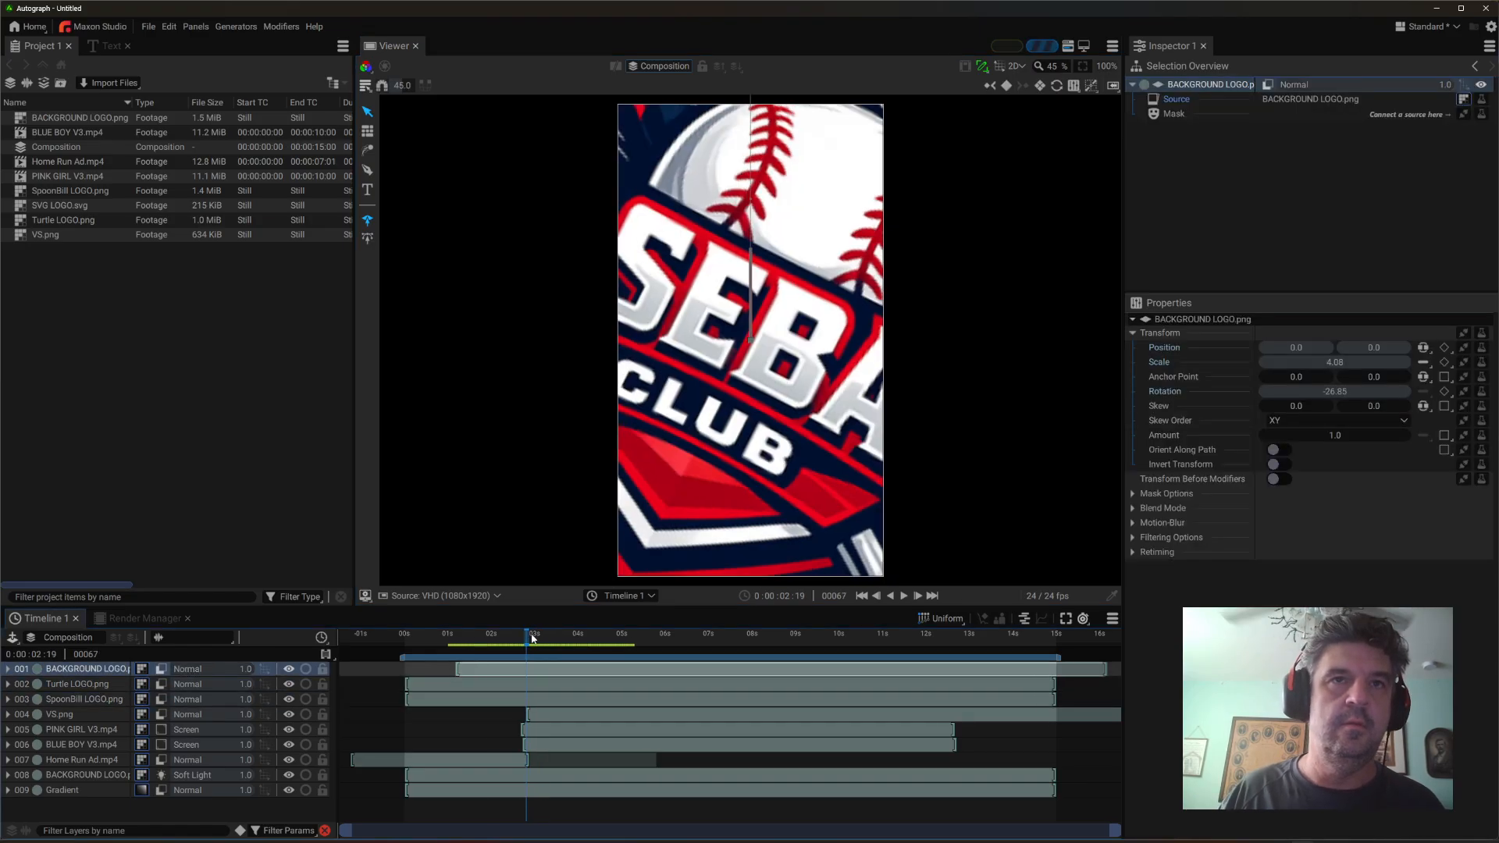
click(94, 685)
drag(404, 689, 527, 688)
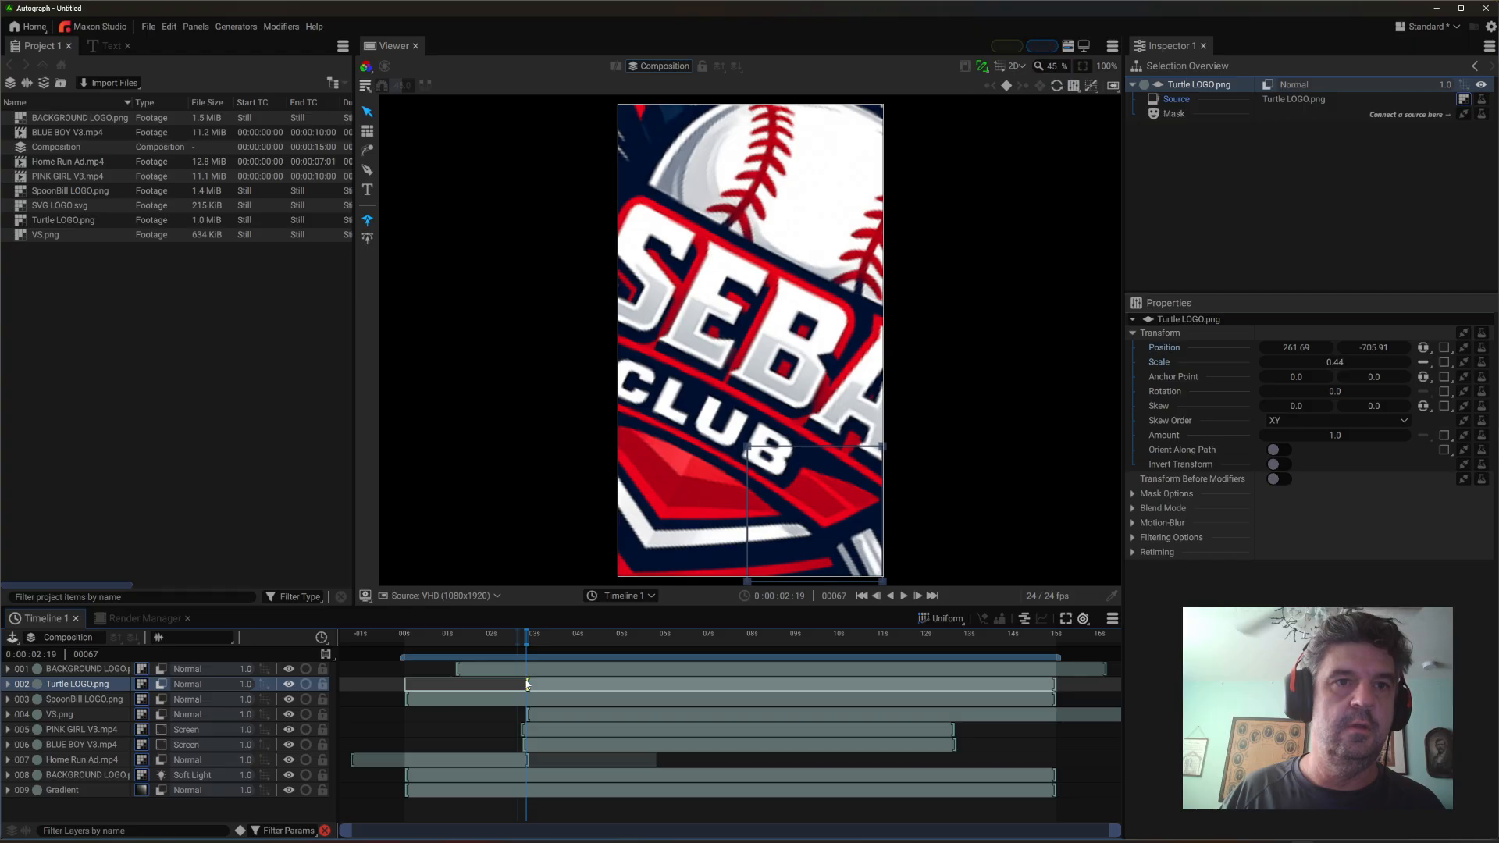
click(453, 702)
drag(407, 705, 527, 701)
click(534, 688)
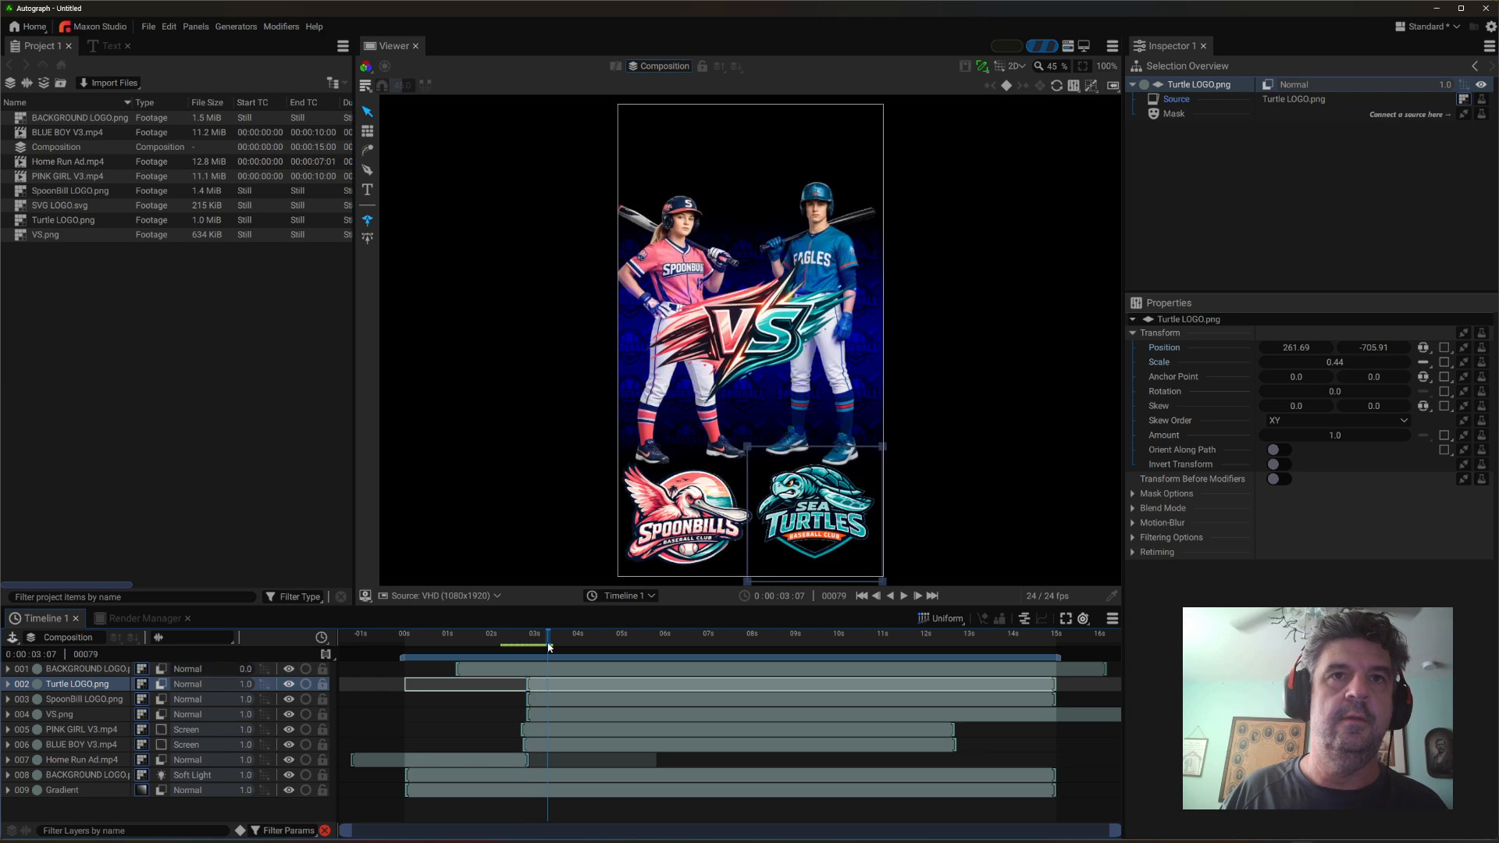
click(538, 645)
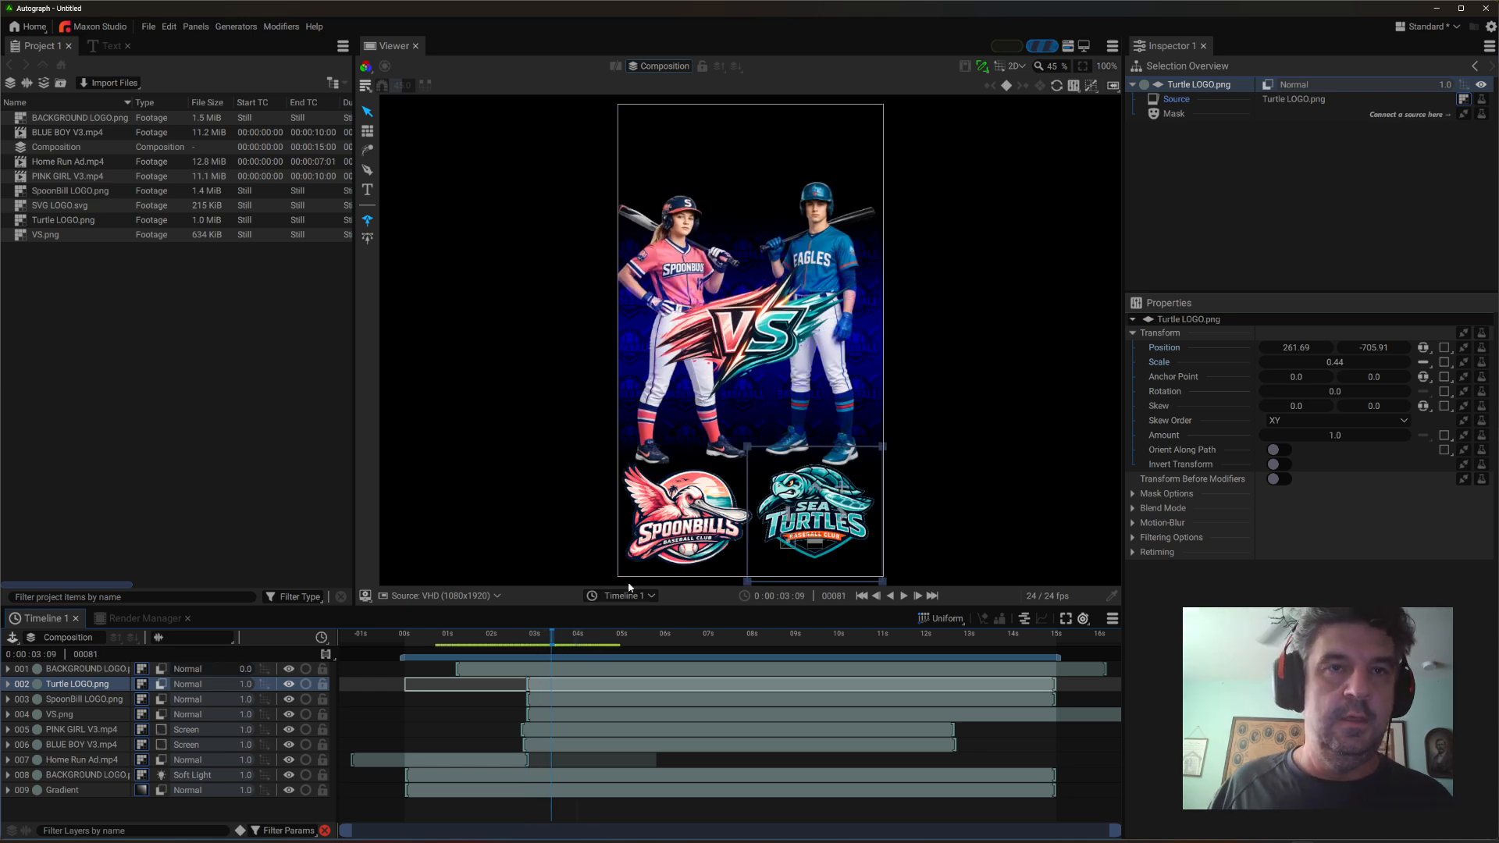
- Keyframe the SpoonBill logo's position at frame 84, and move it off-canvas to about -756, -1064 at frame 72
click(695, 506)
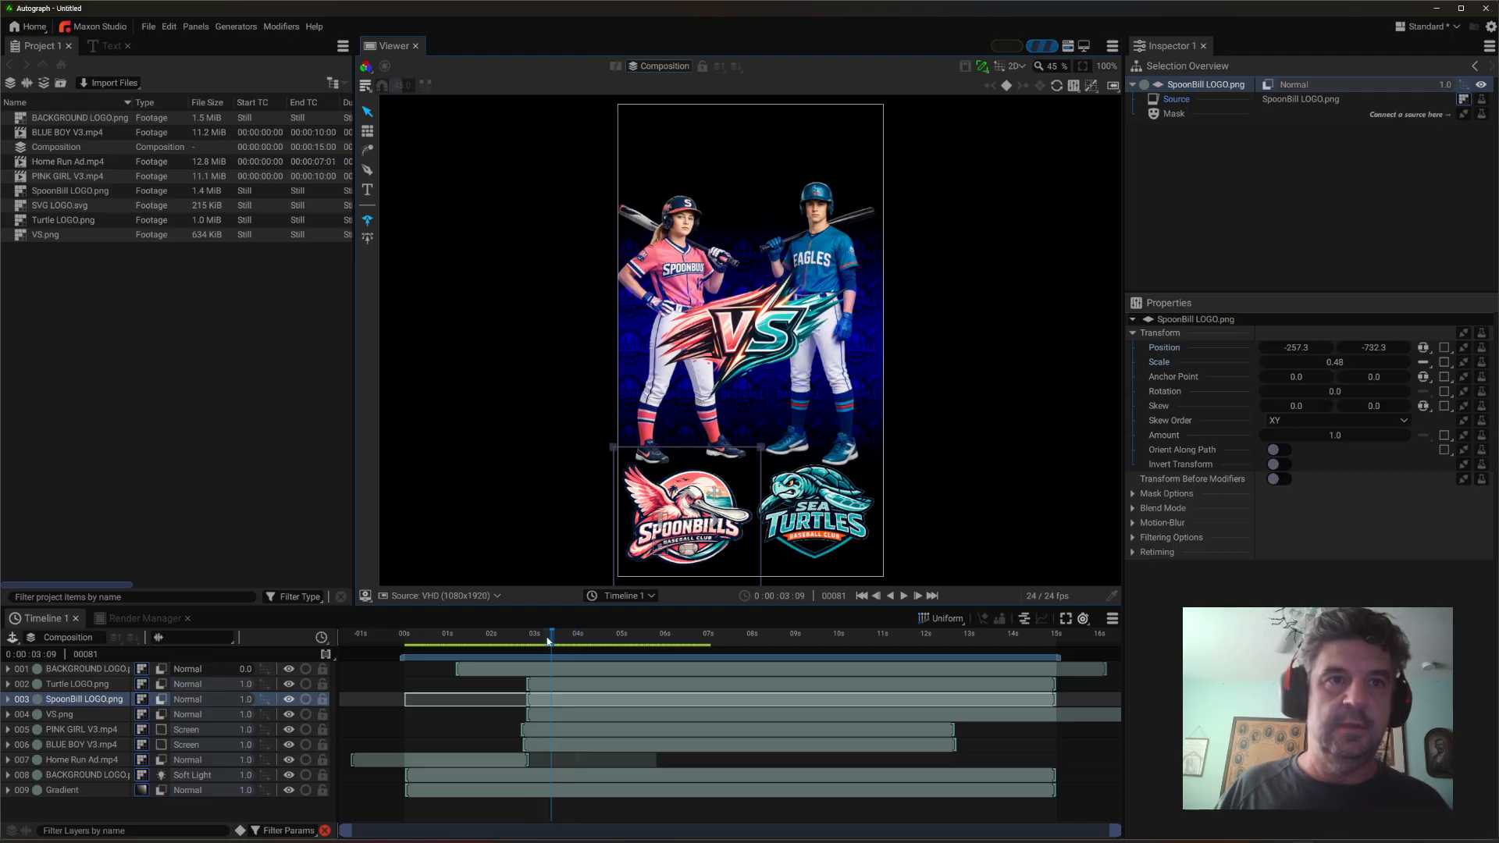
drag(549, 641, 554, 644)
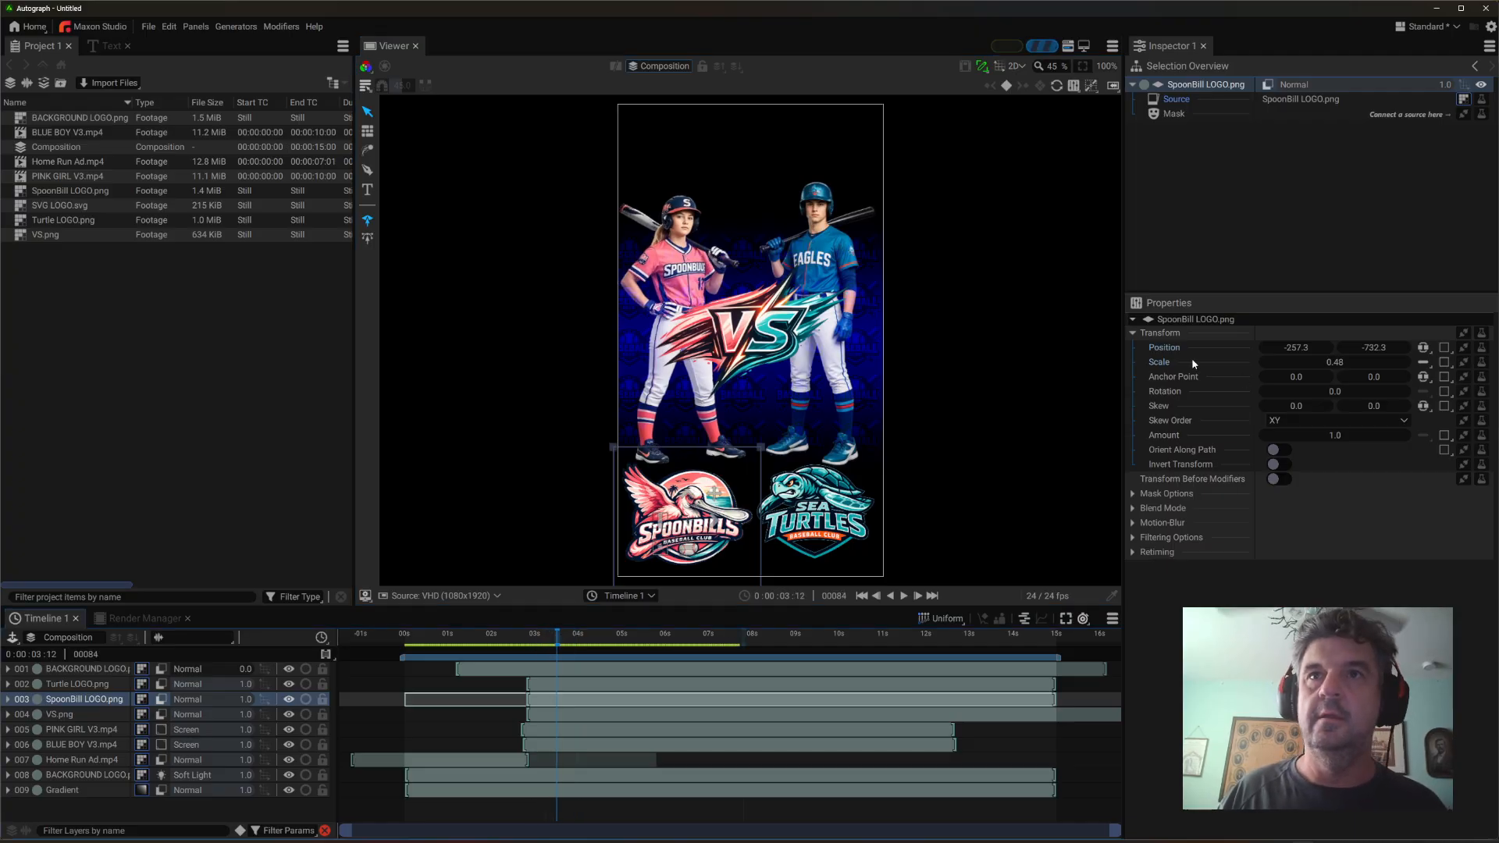
click(1446, 330)
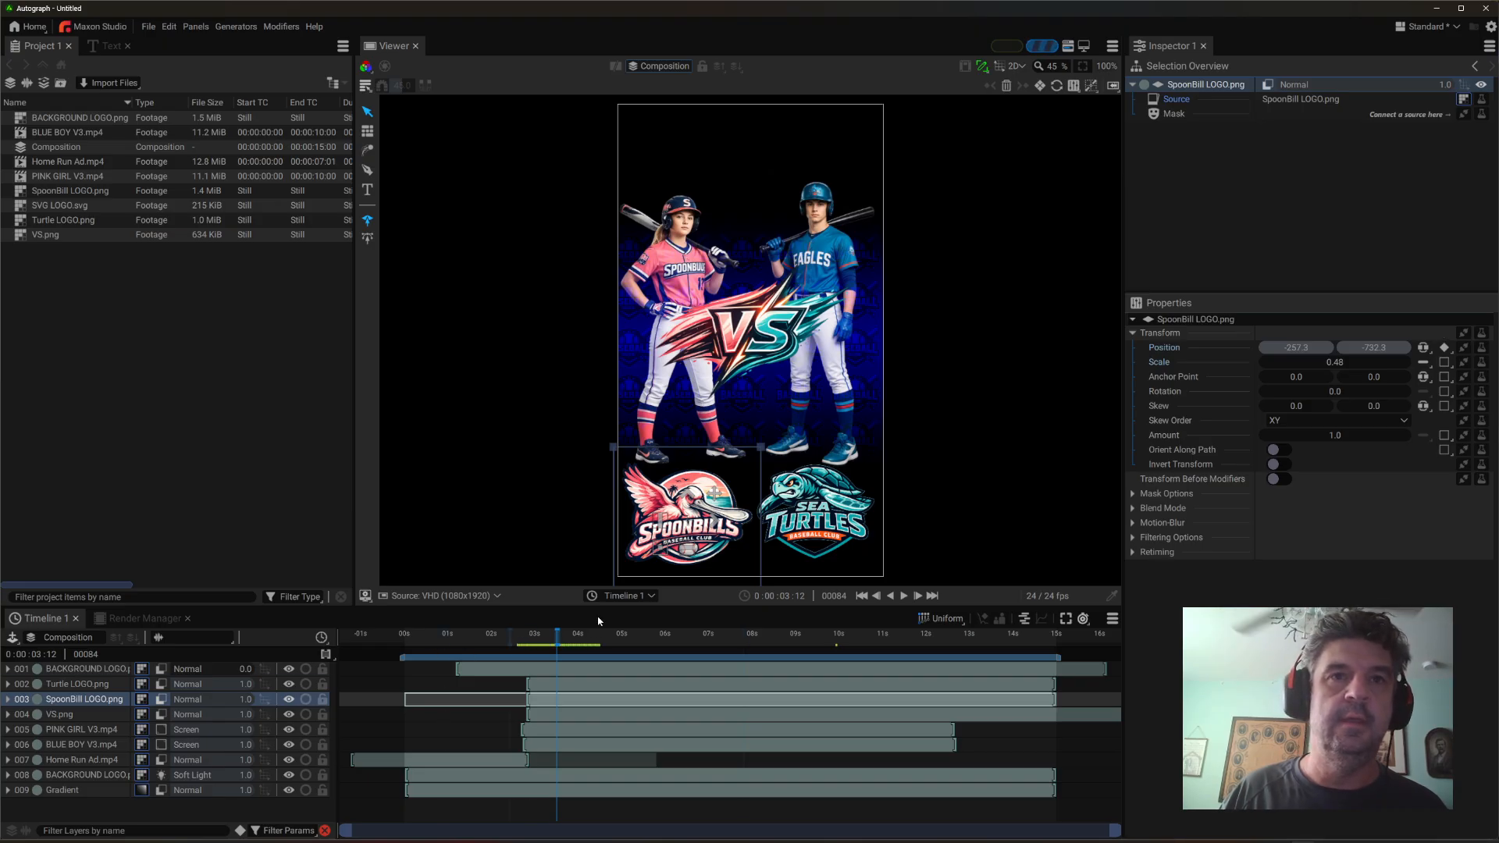
click(535, 633)
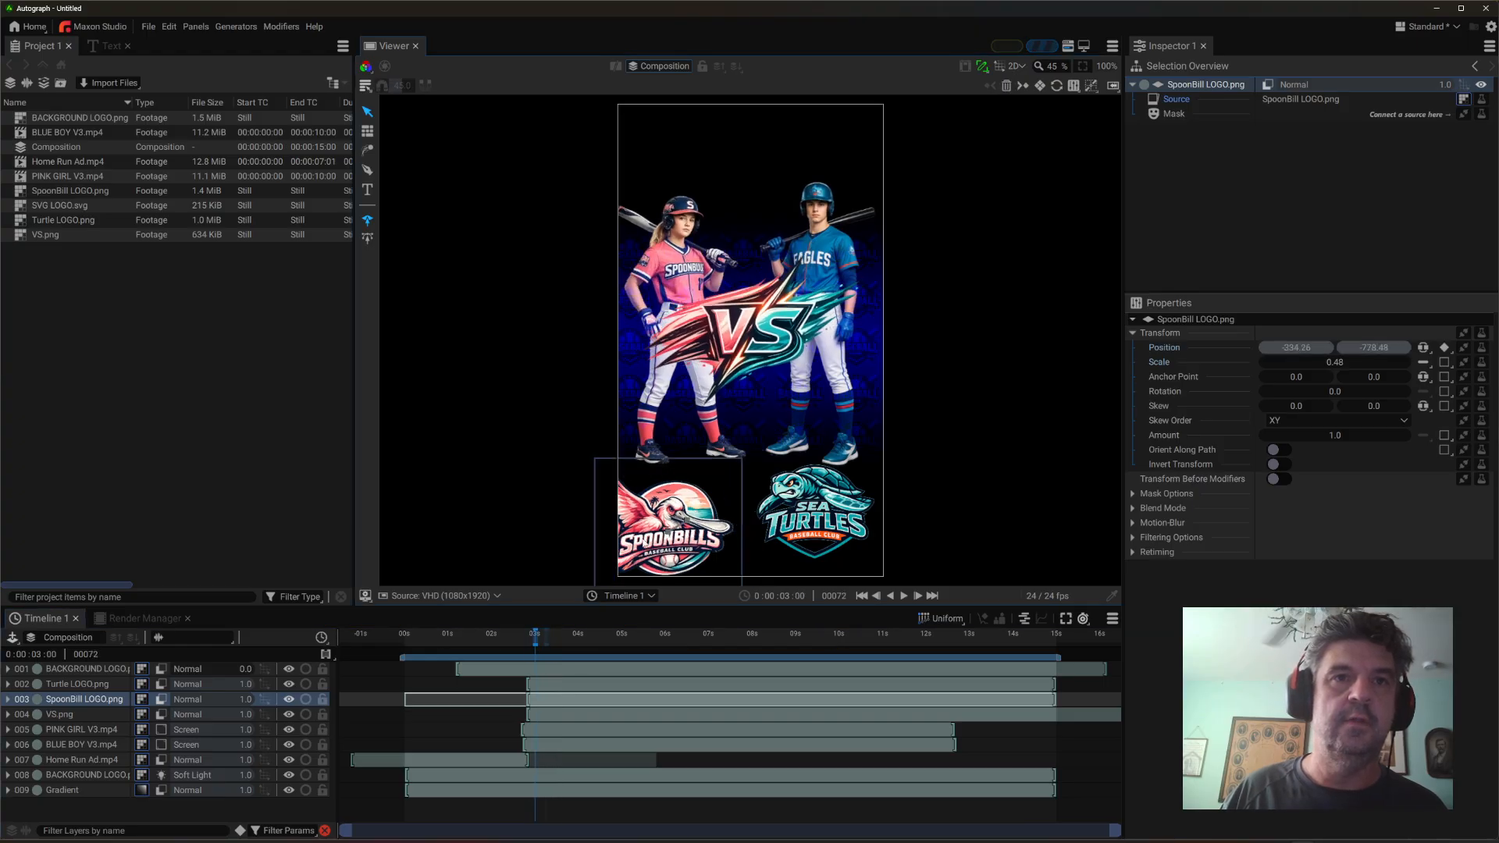
drag(687, 520, 569, 597)
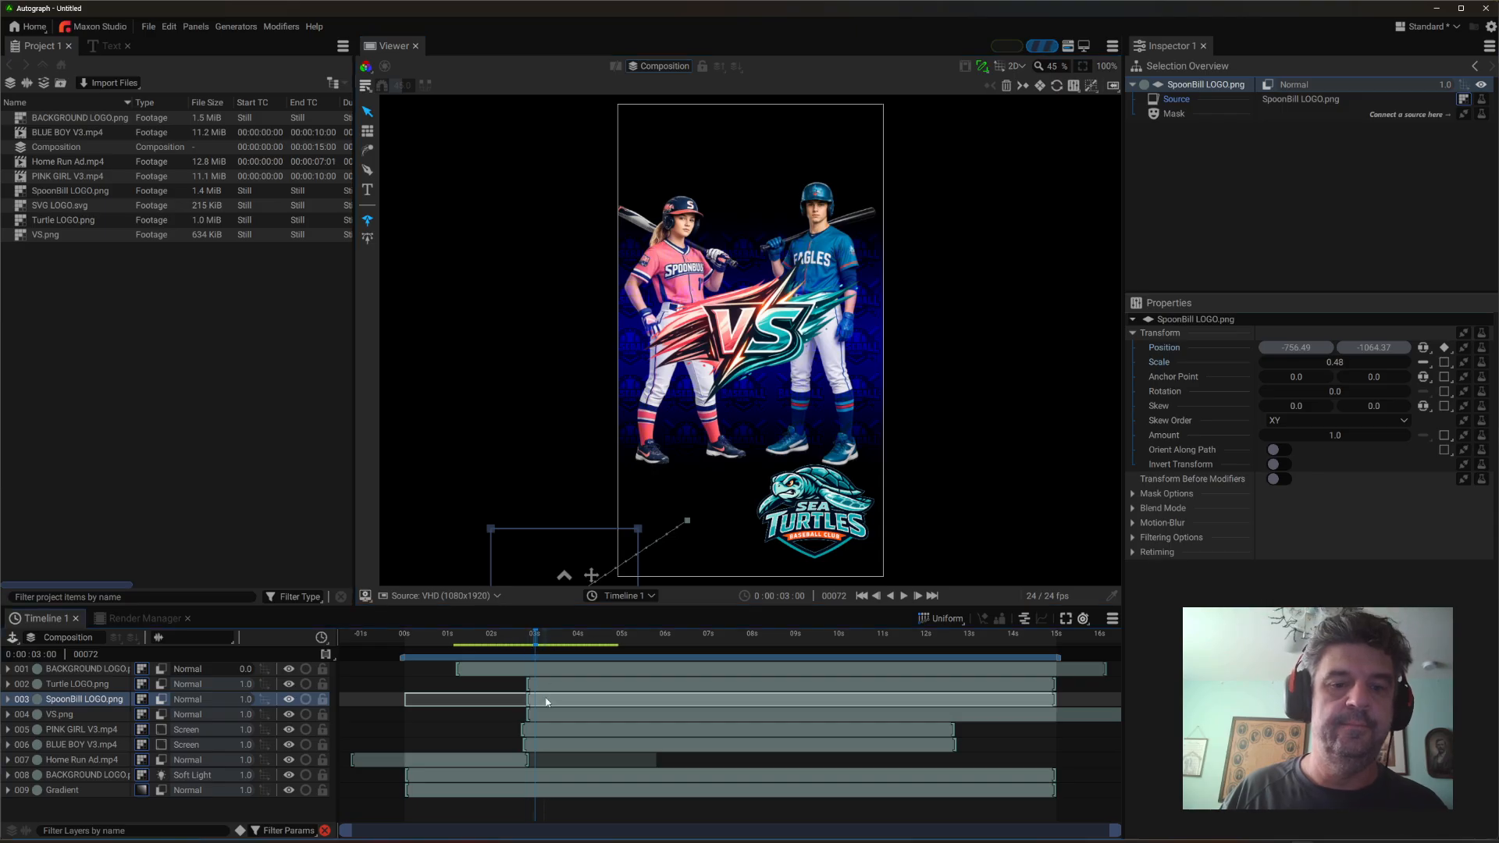
- Reveal the keyframed properties, set the SpoonBill logo's first position keyframe to Ease-Out Bounce interpolation, and play back the result
key(u)
scroll(566, 761, down, 5)
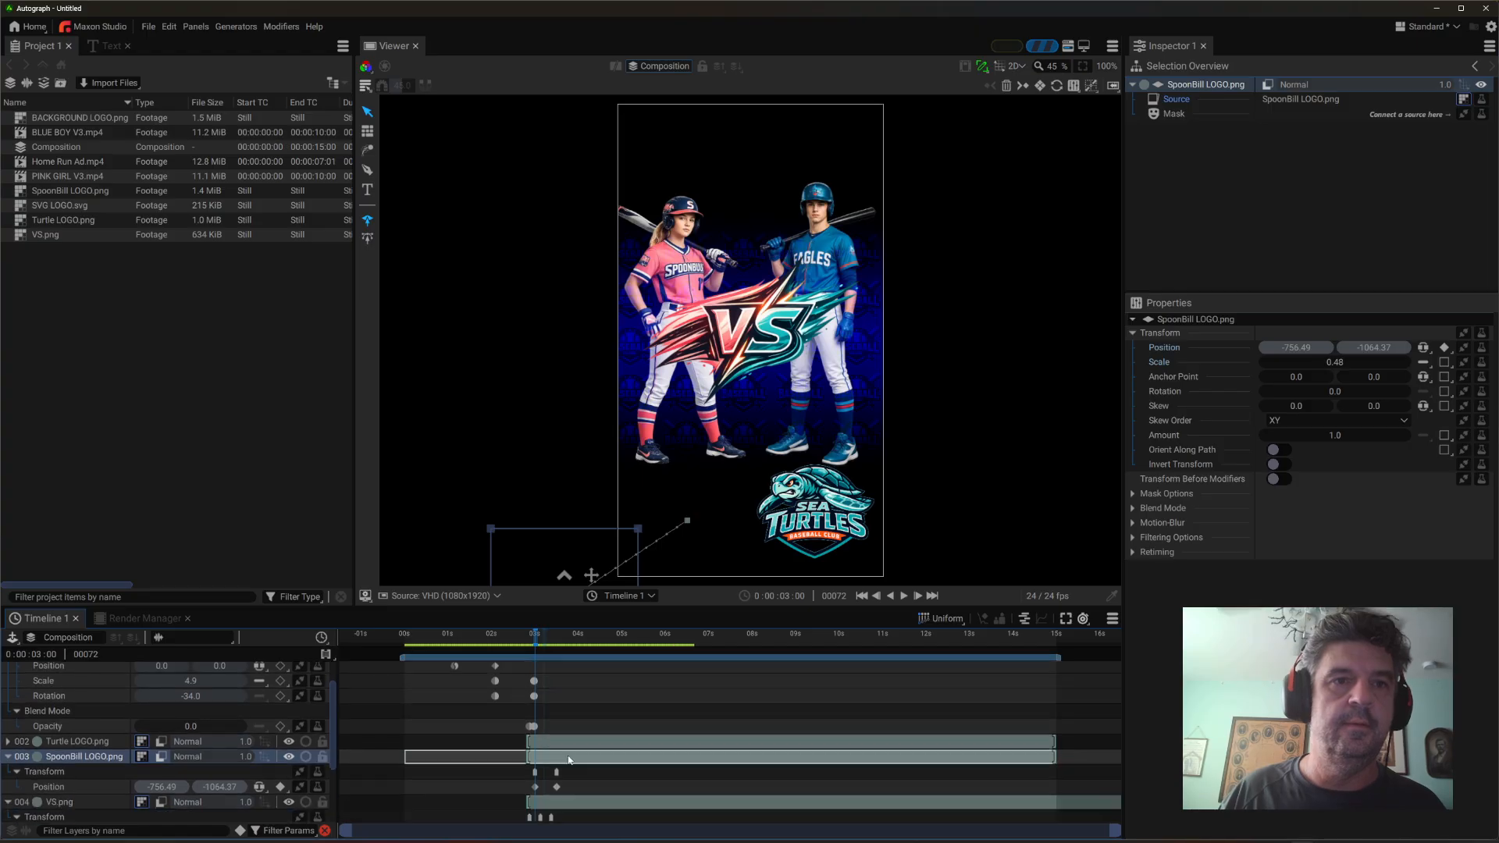
scroll(558, 748, up, 3)
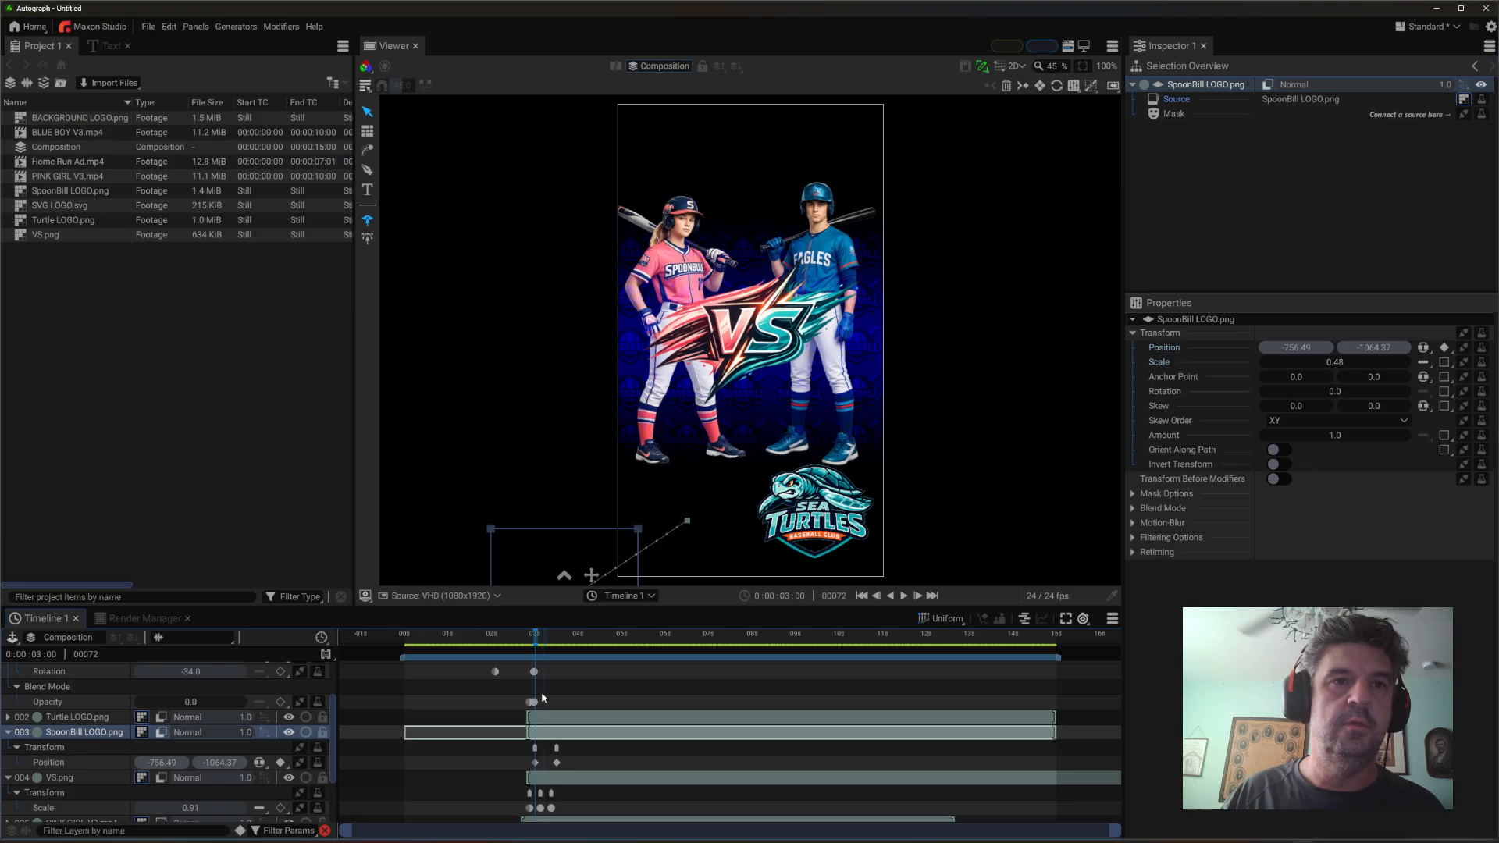
drag(546, 638, 529, 737)
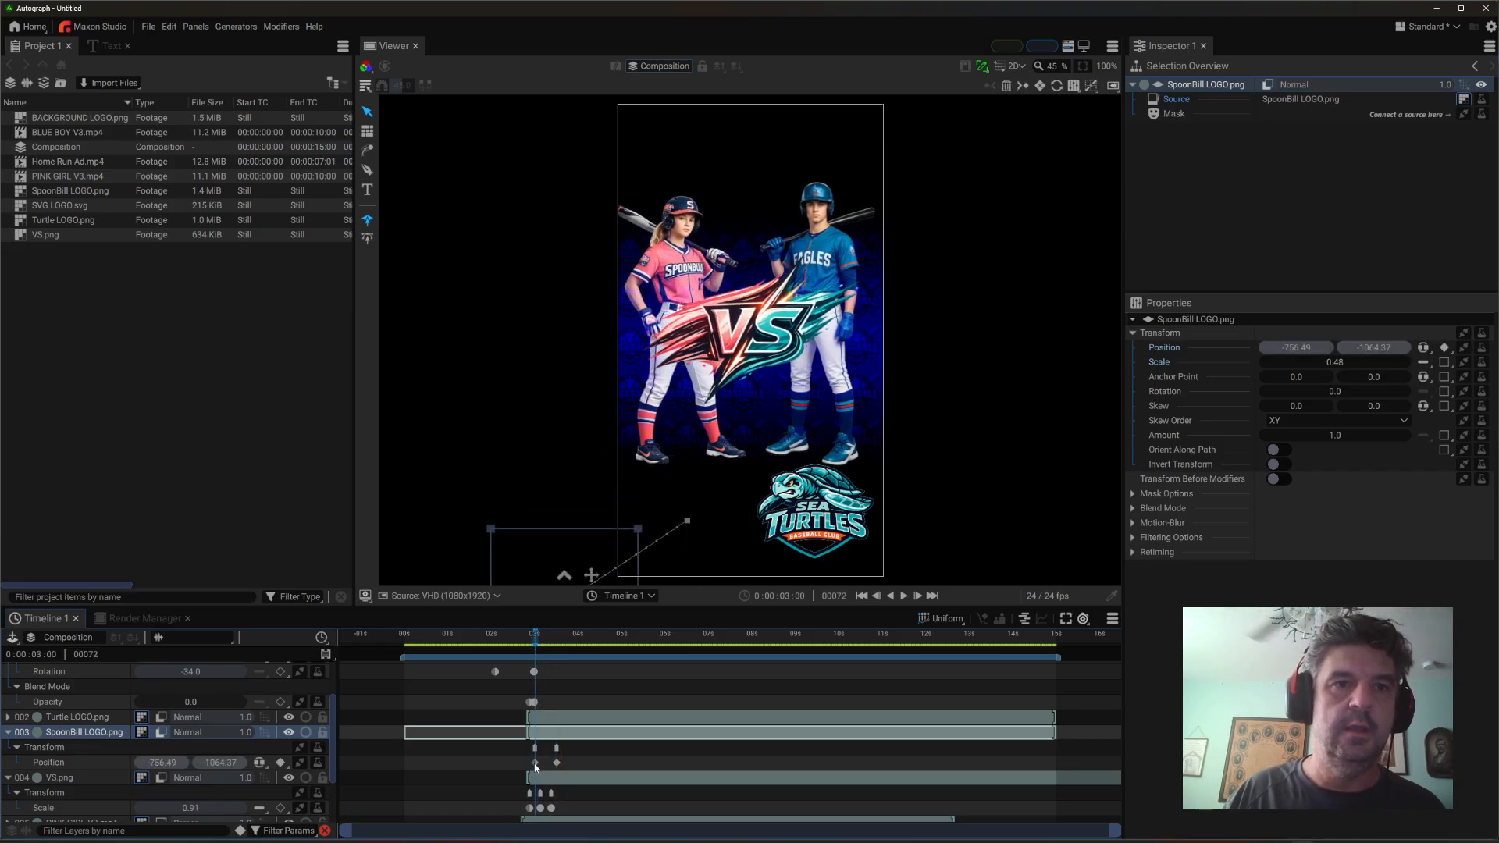
click(534, 763)
right_click(535, 763)
mouse_move(617, 750)
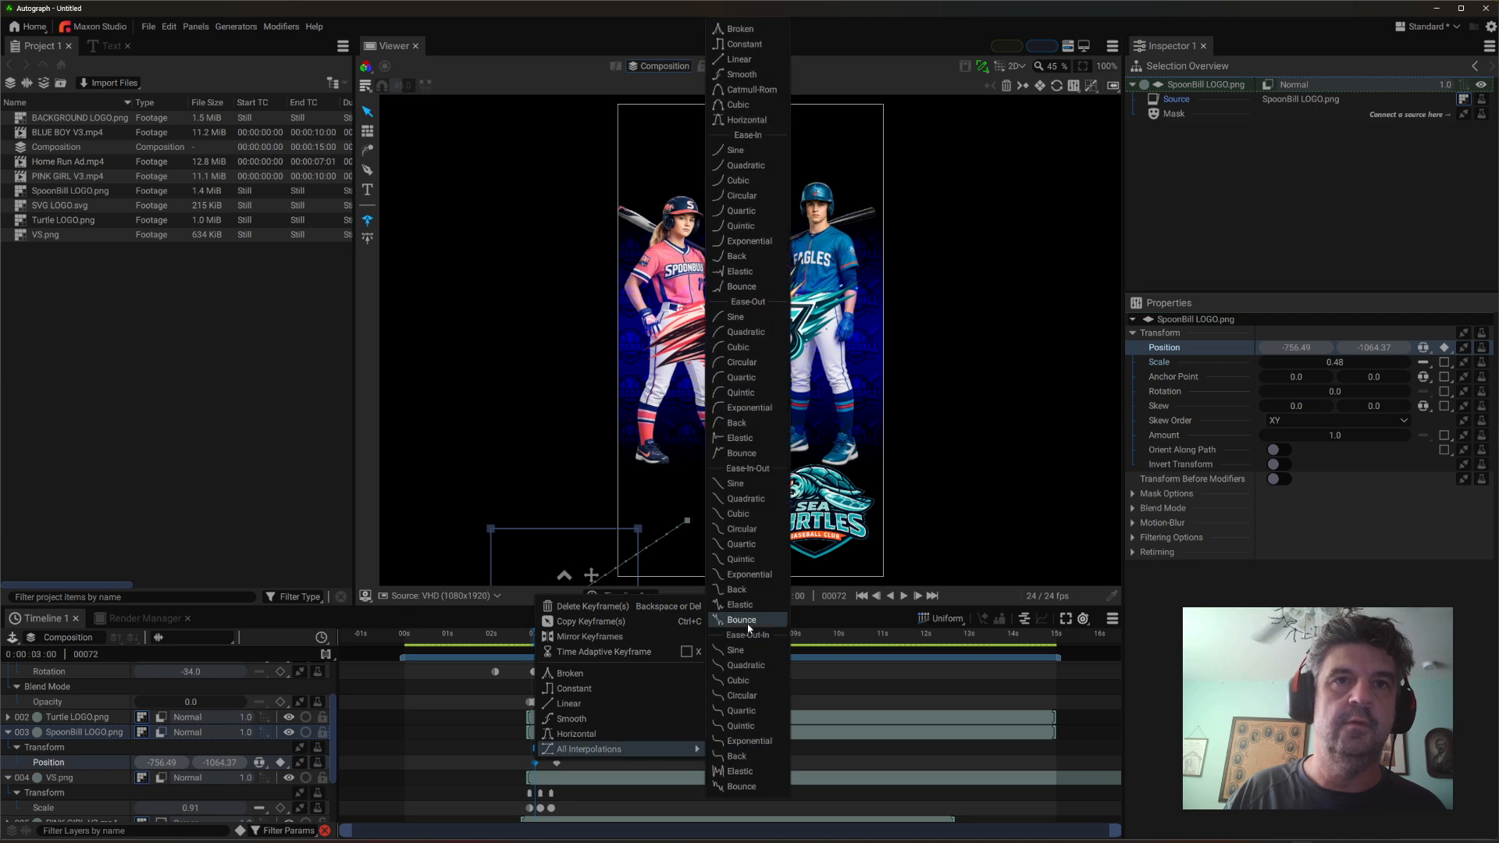
click(738, 452)
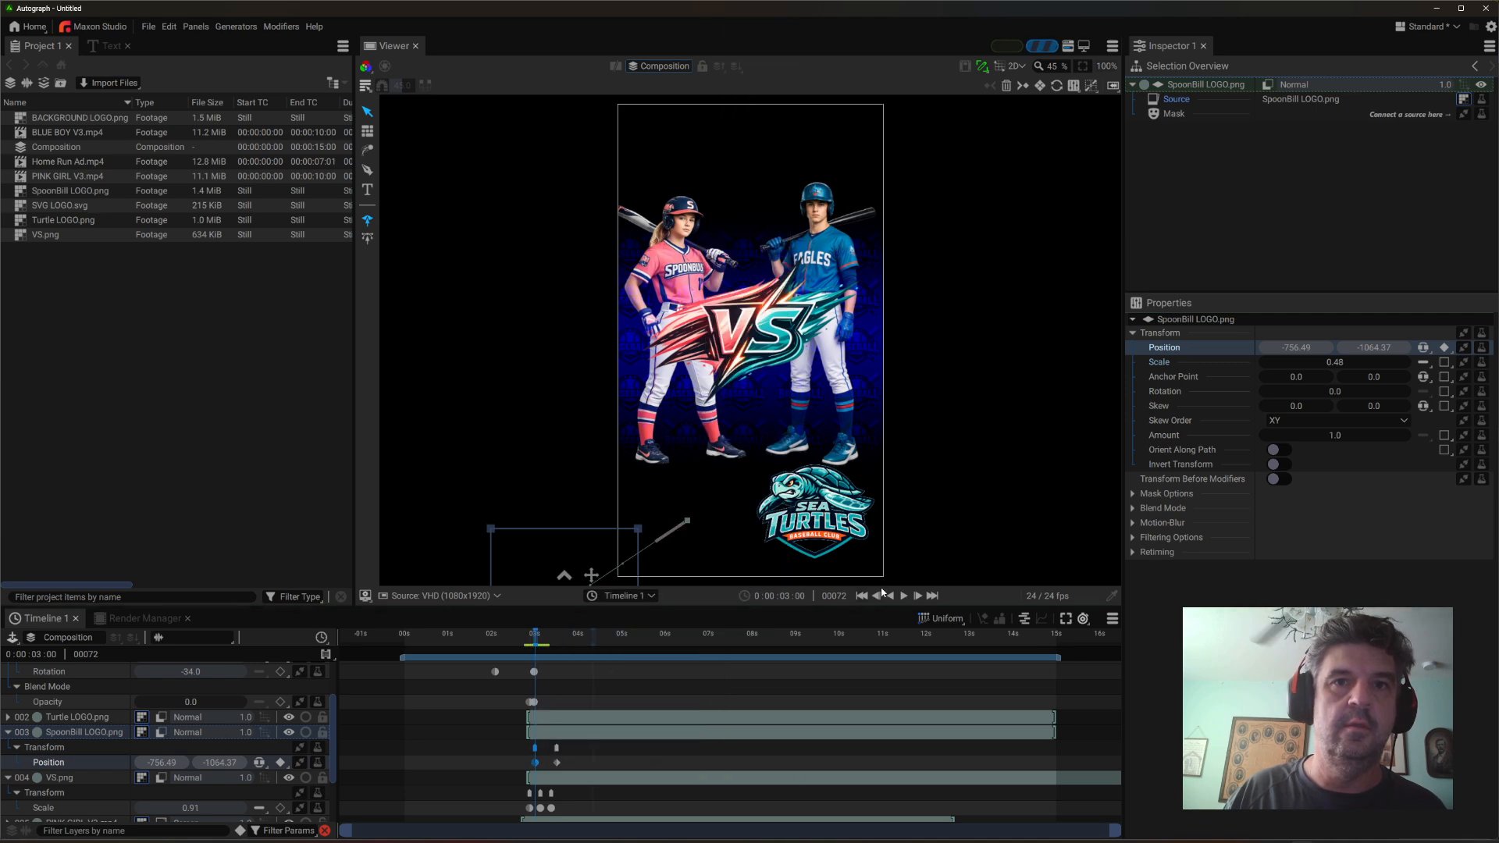
click(905, 596)
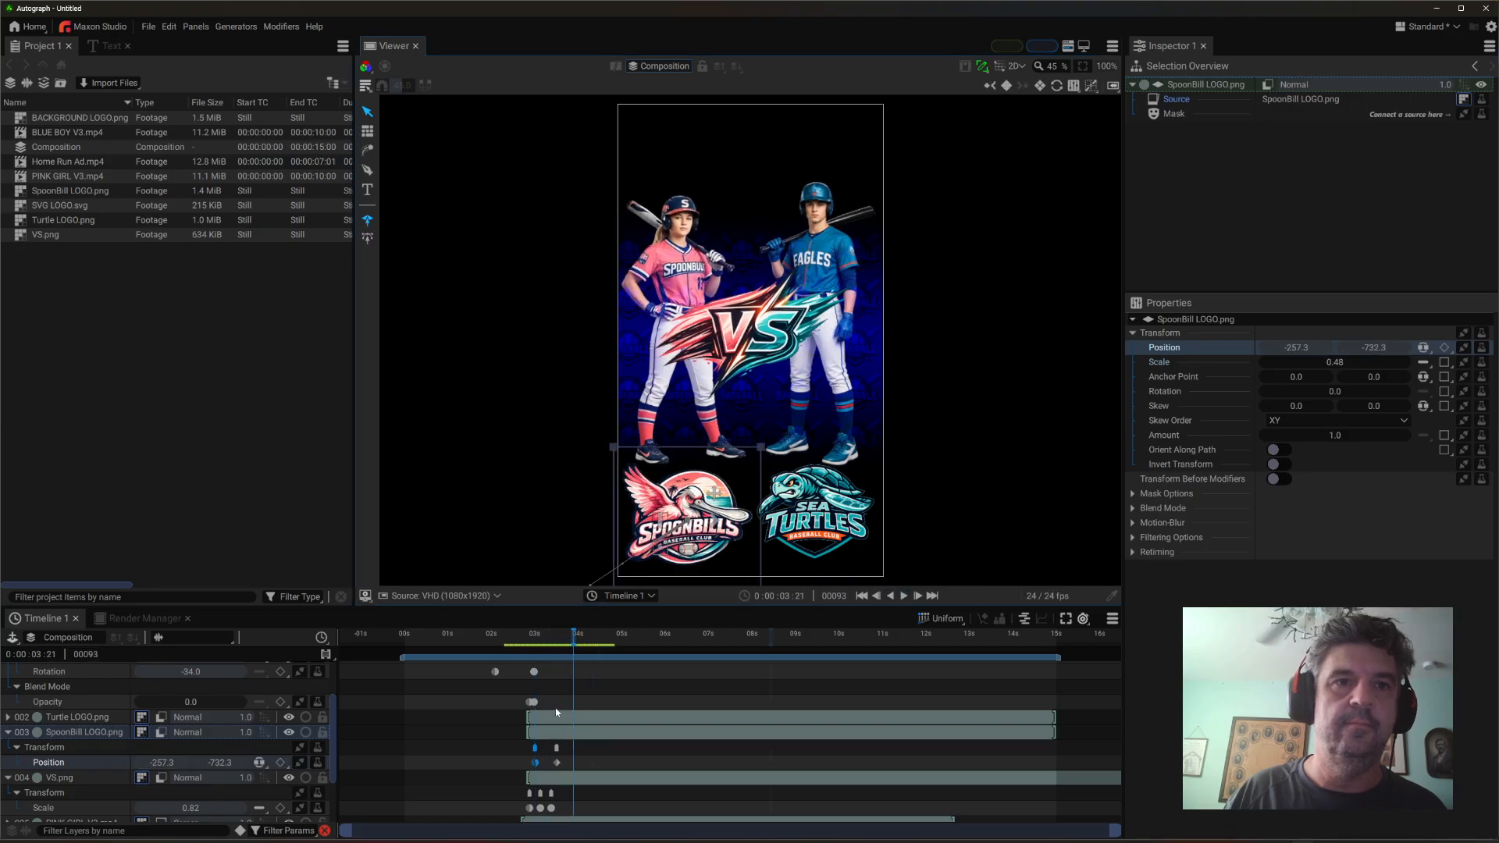
- Keyframe the Turtle logo's position at frame 84, and move it off-canvas to about 792, -1084 at frame 72
click(530, 648)
drag(530, 650, 554, 662)
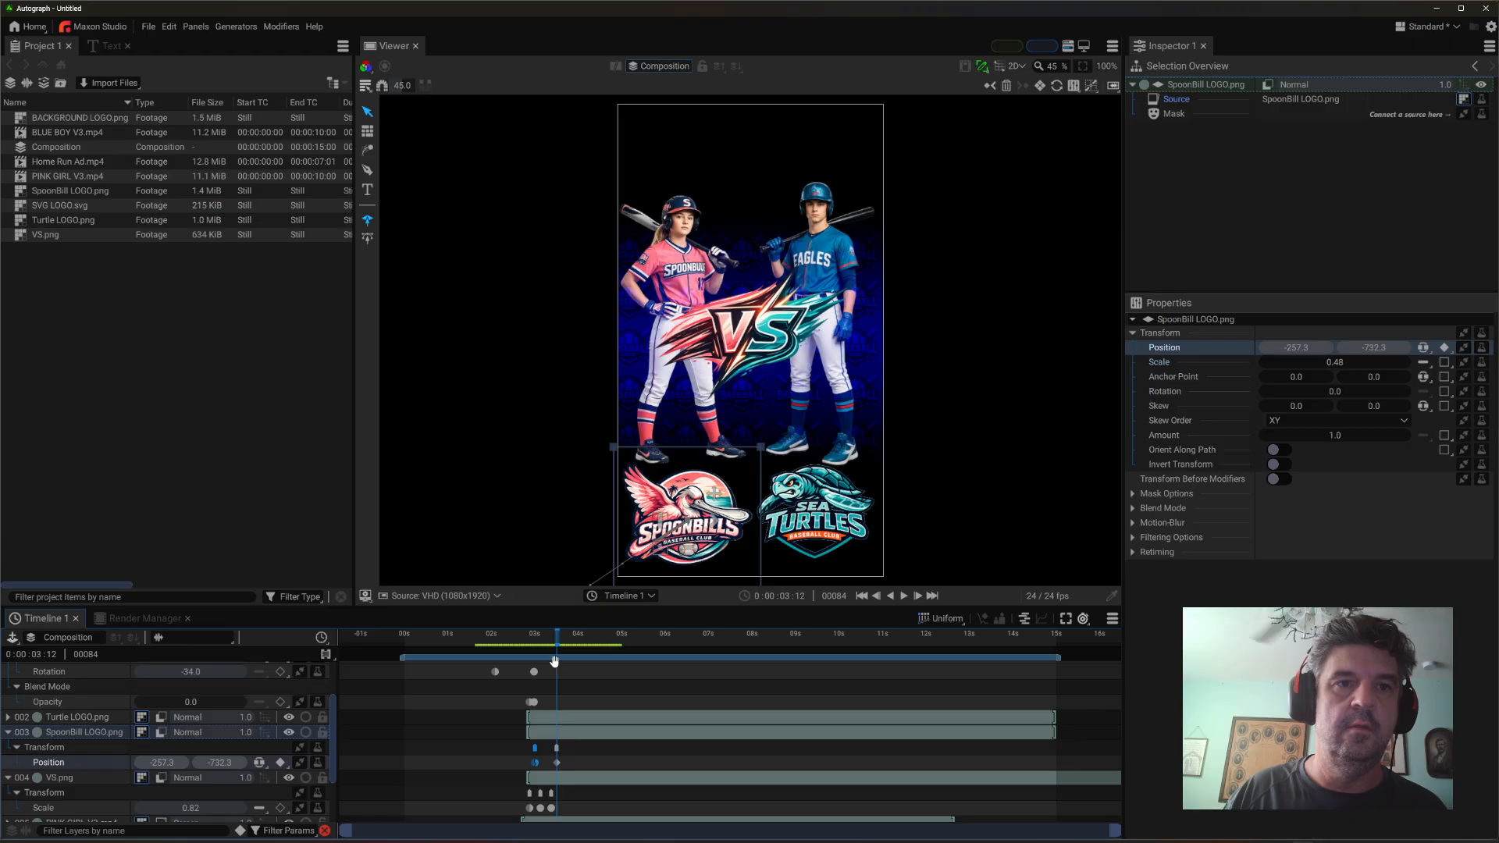
click(554, 720)
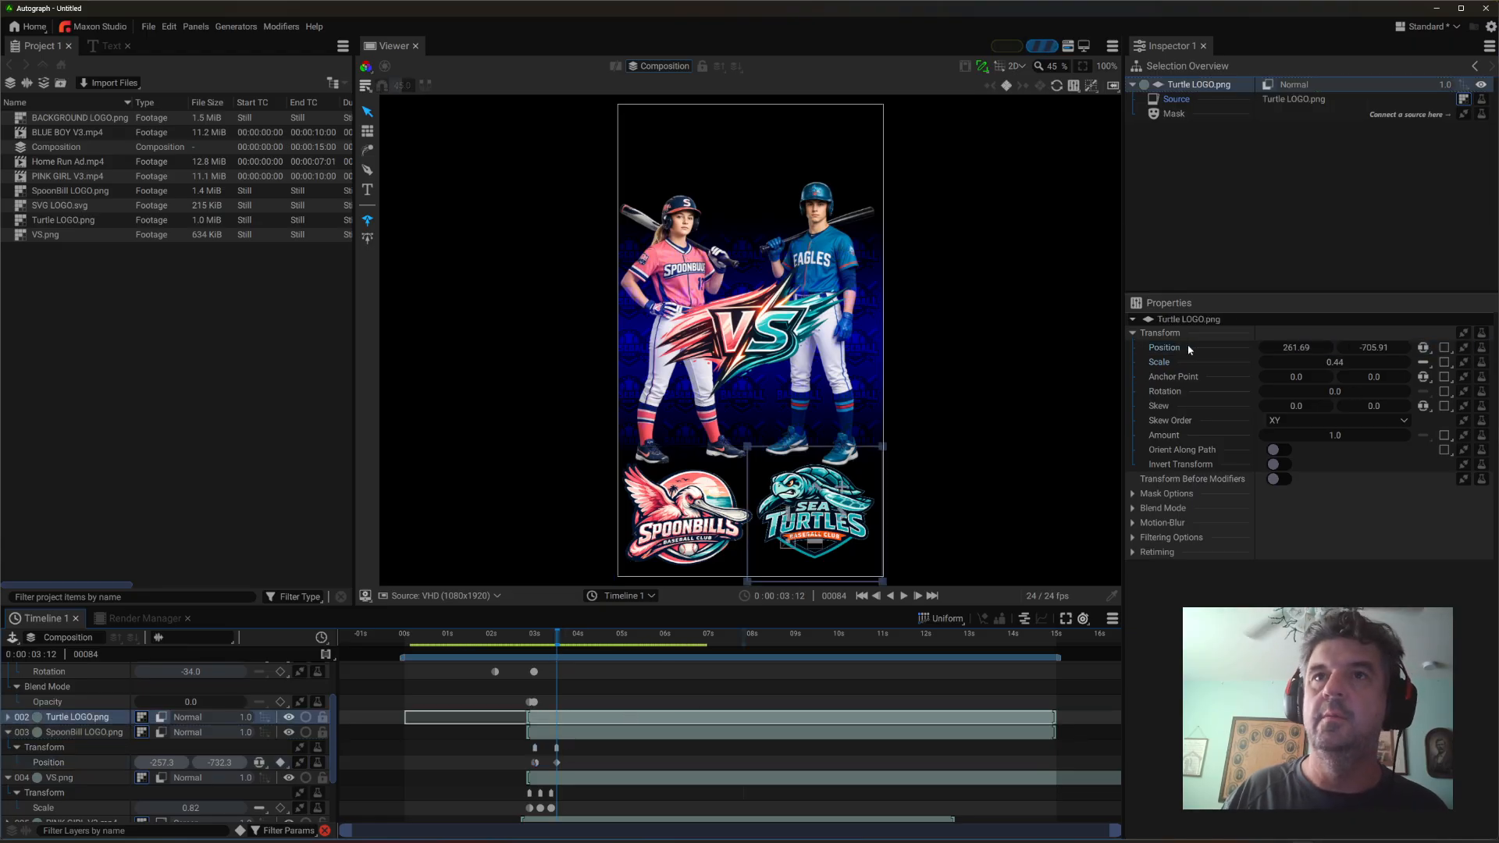
click(1445, 347)
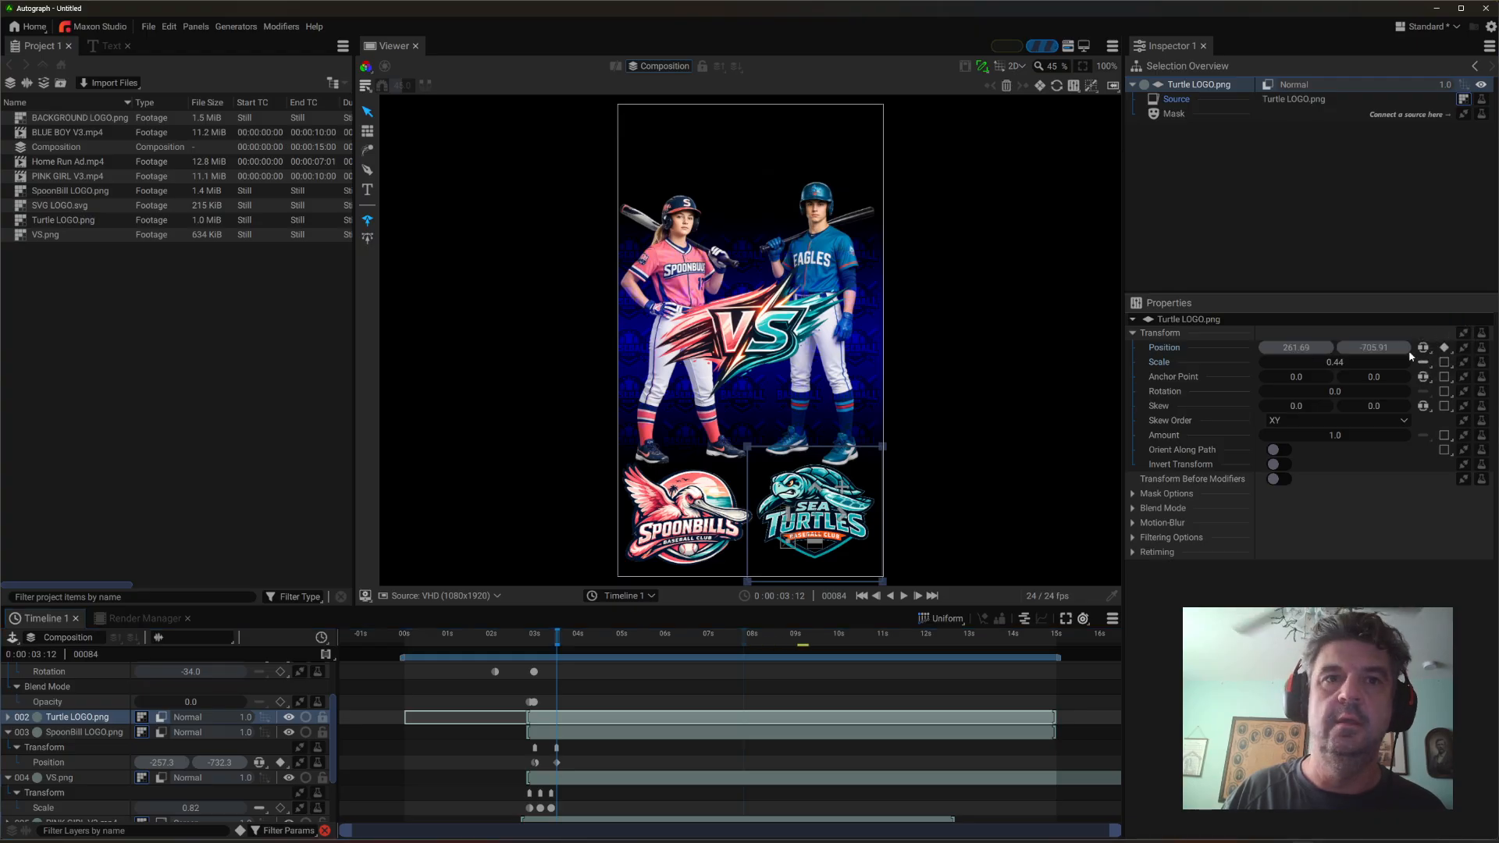
click(534, 642)
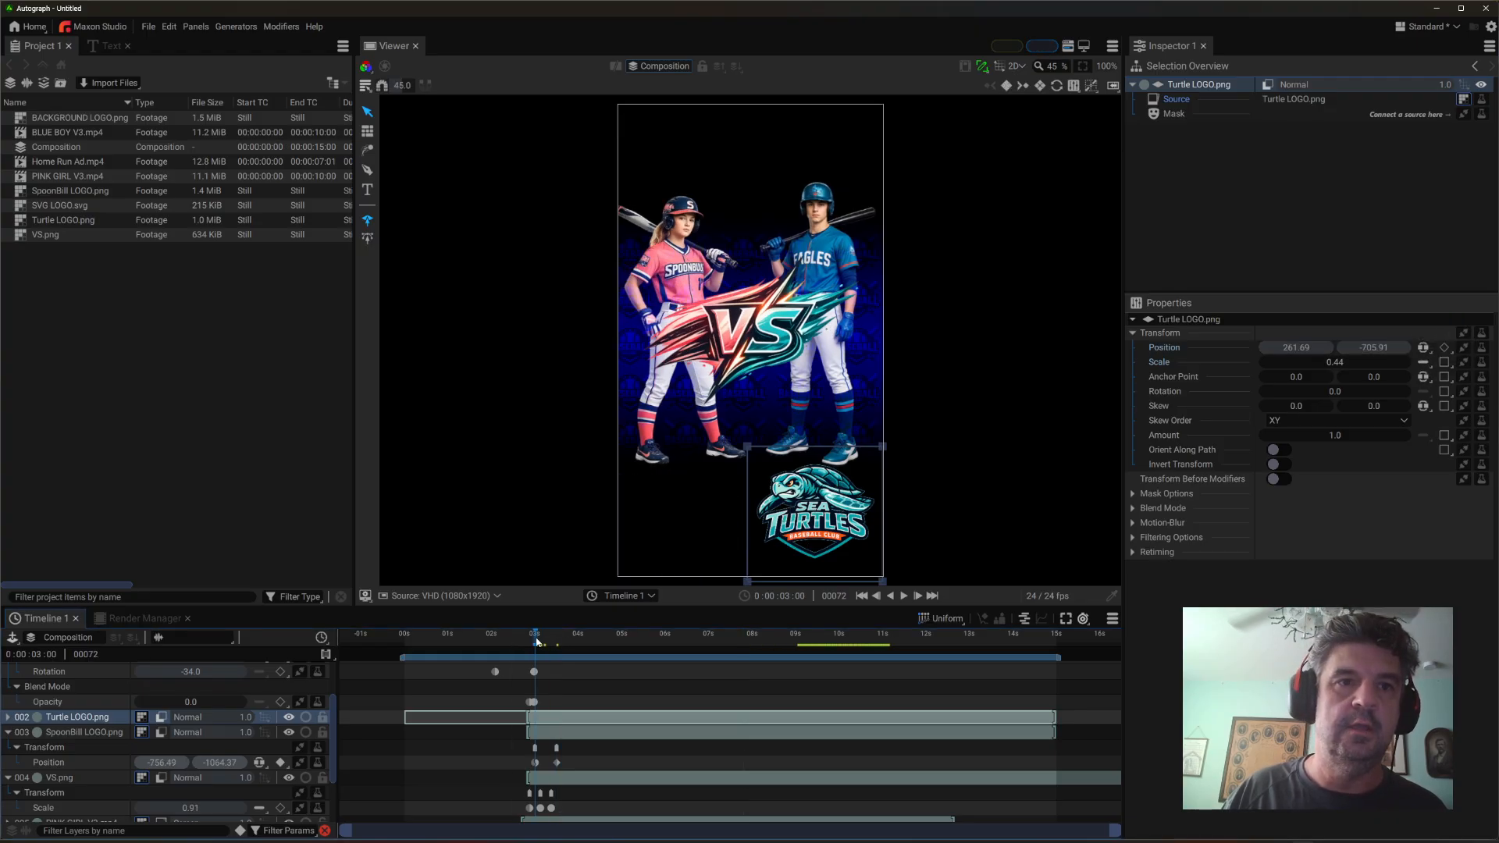
drag(814, 508, 996, 590)
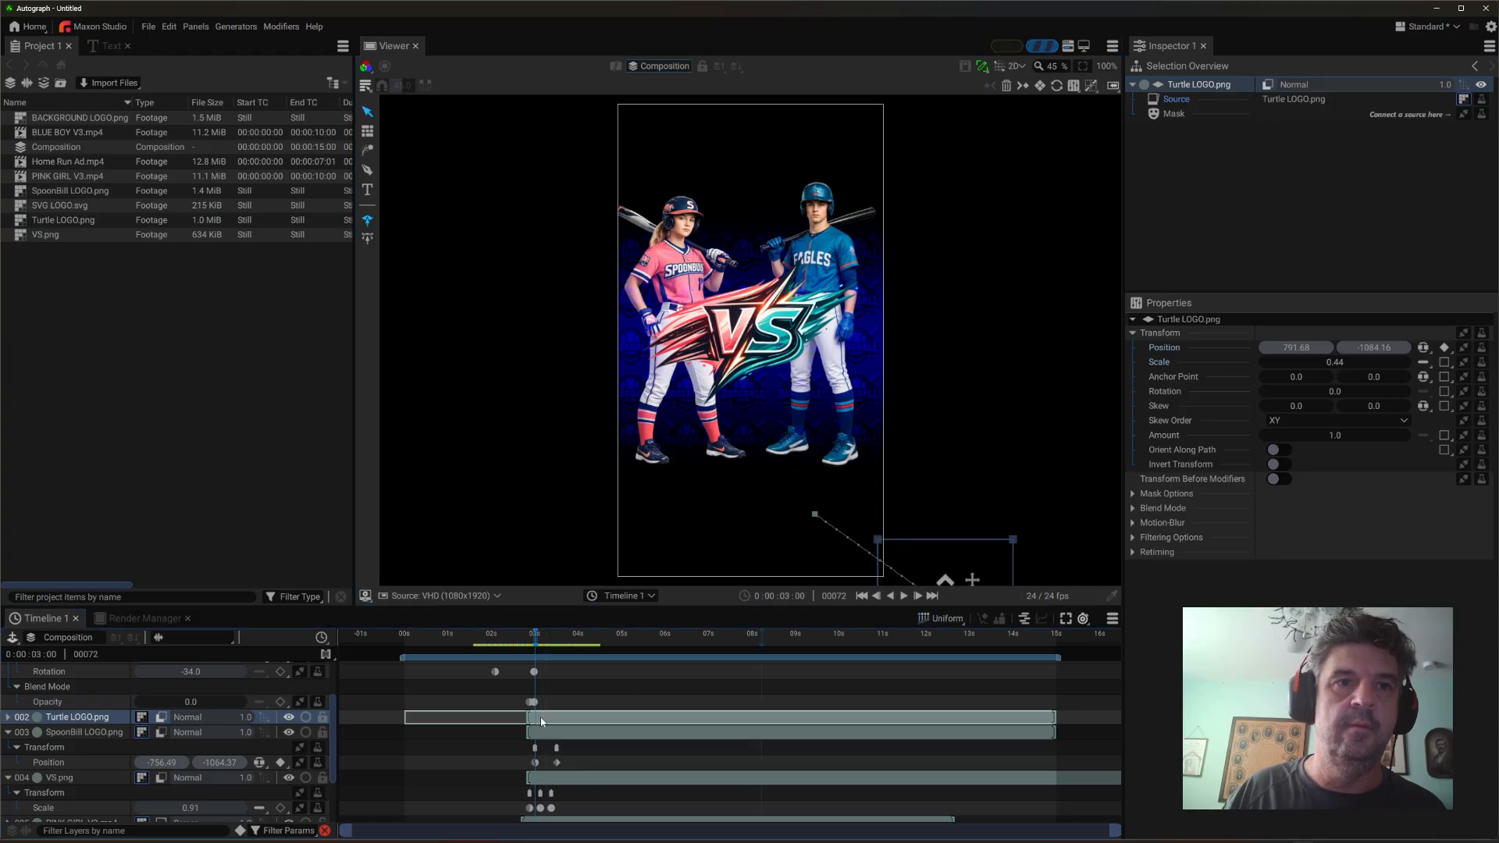
- Set the Turtle logo's first position keyframe to Ease-Out Bounce interpolation and play back the composition from the start
key(u)
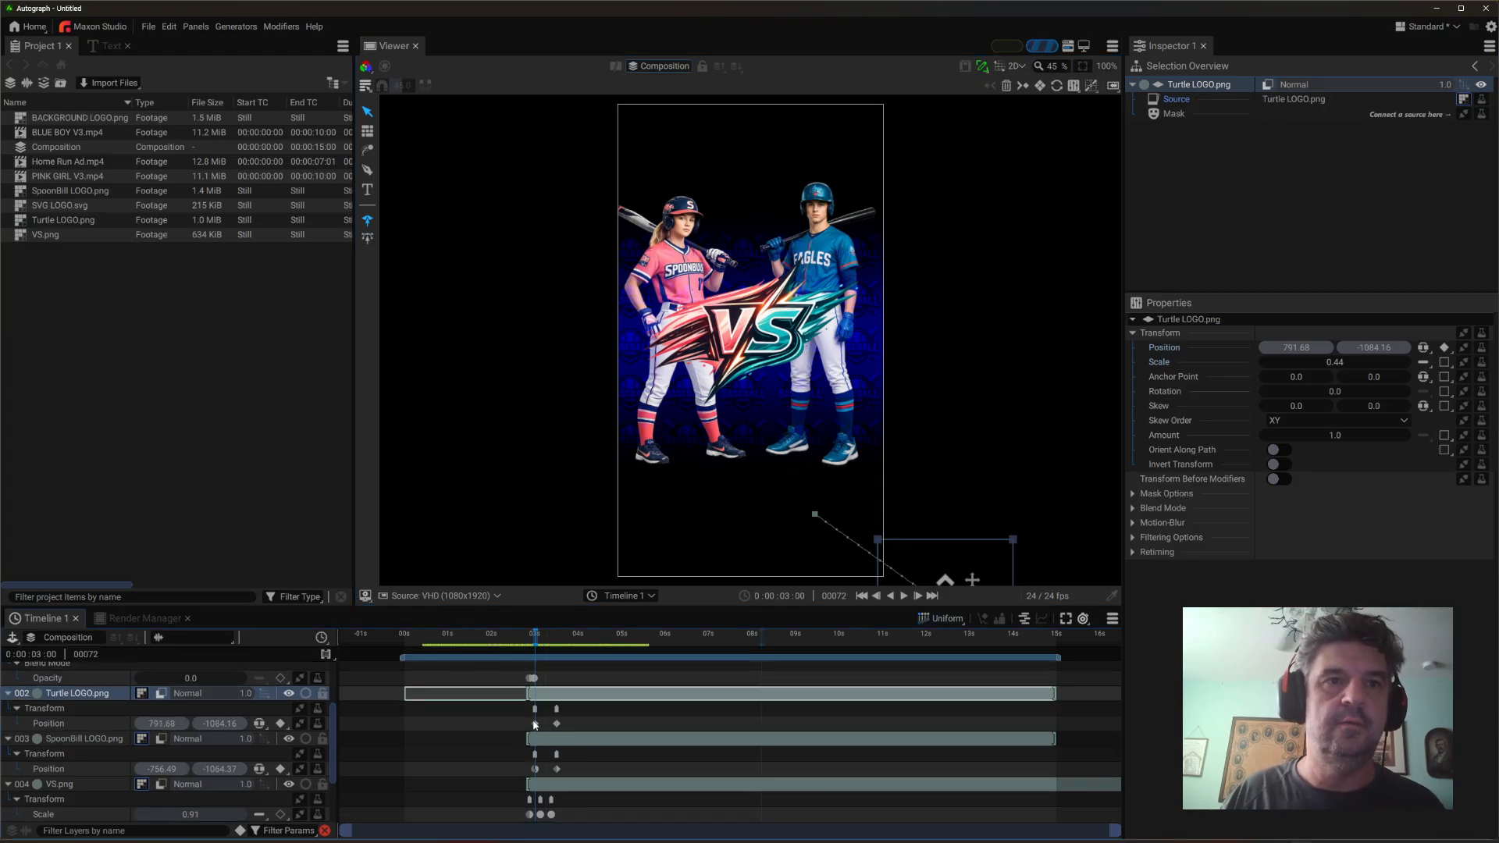
click(535, 725)
right_click(535, 725)
mouse_move(617, 712)
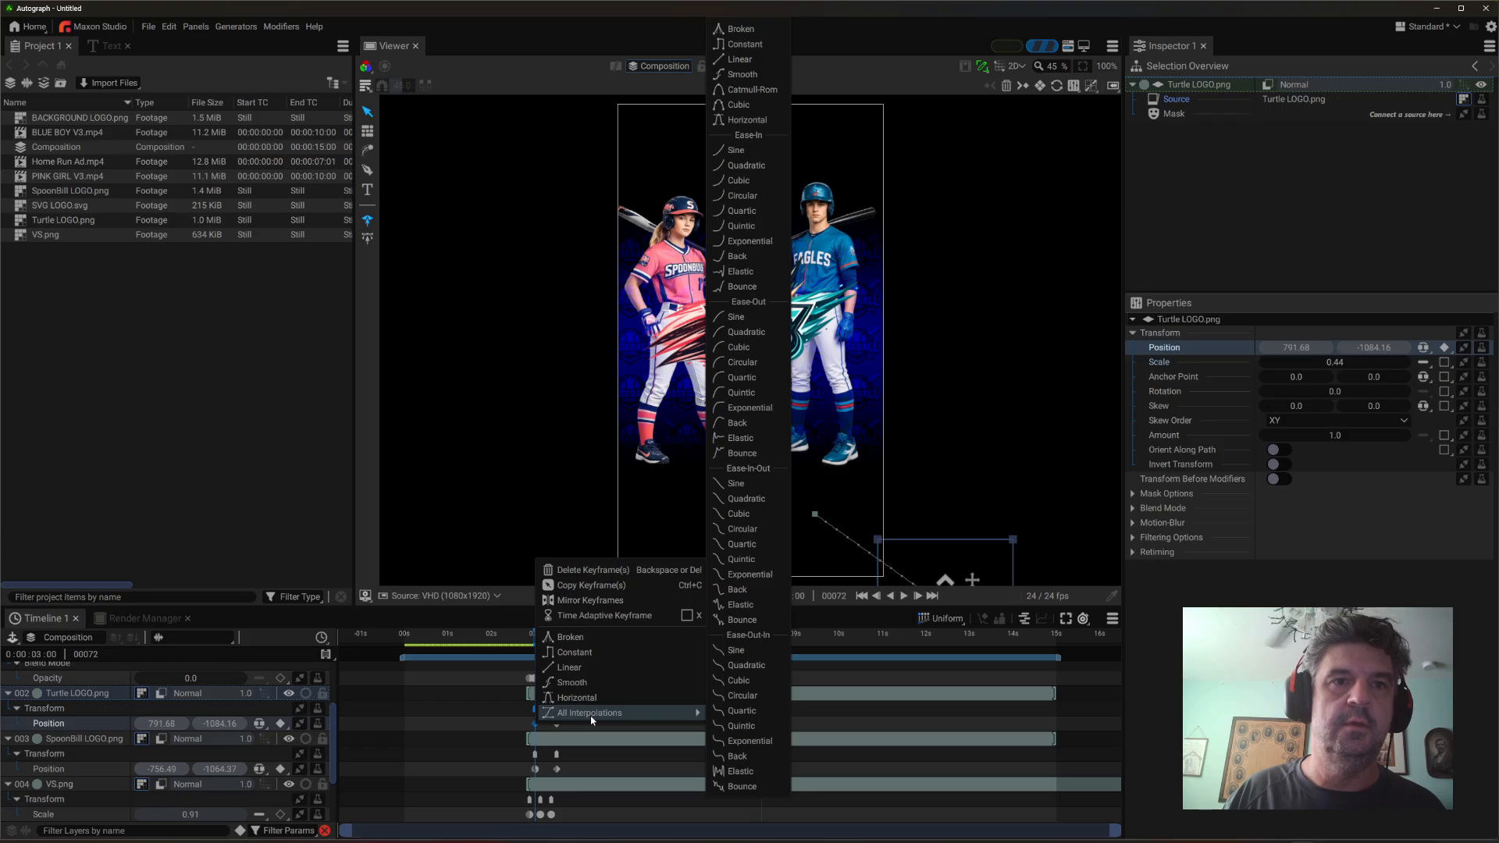
click(742, 452)
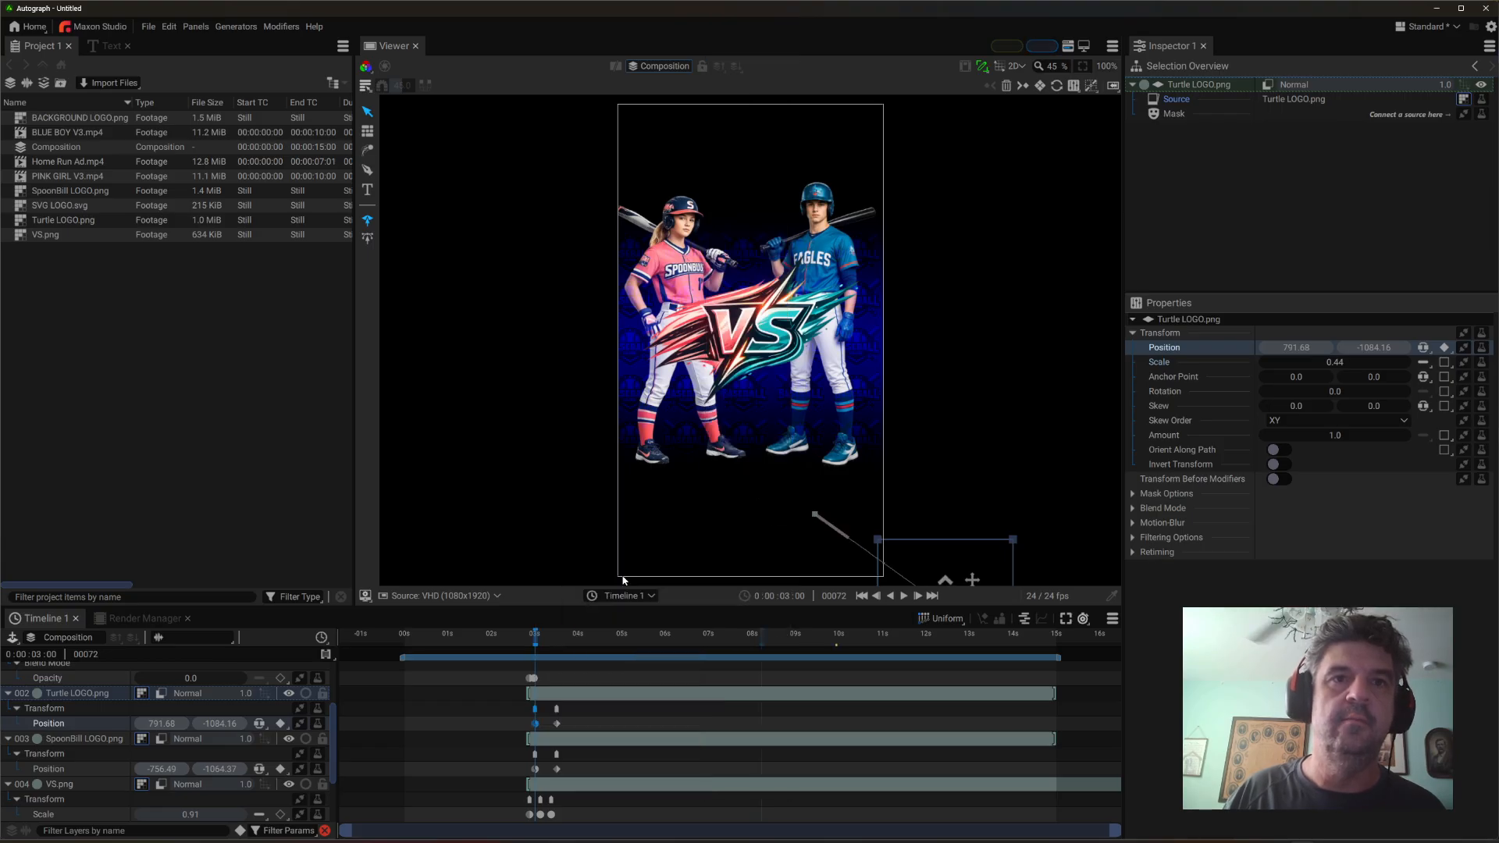
click(509, 639)
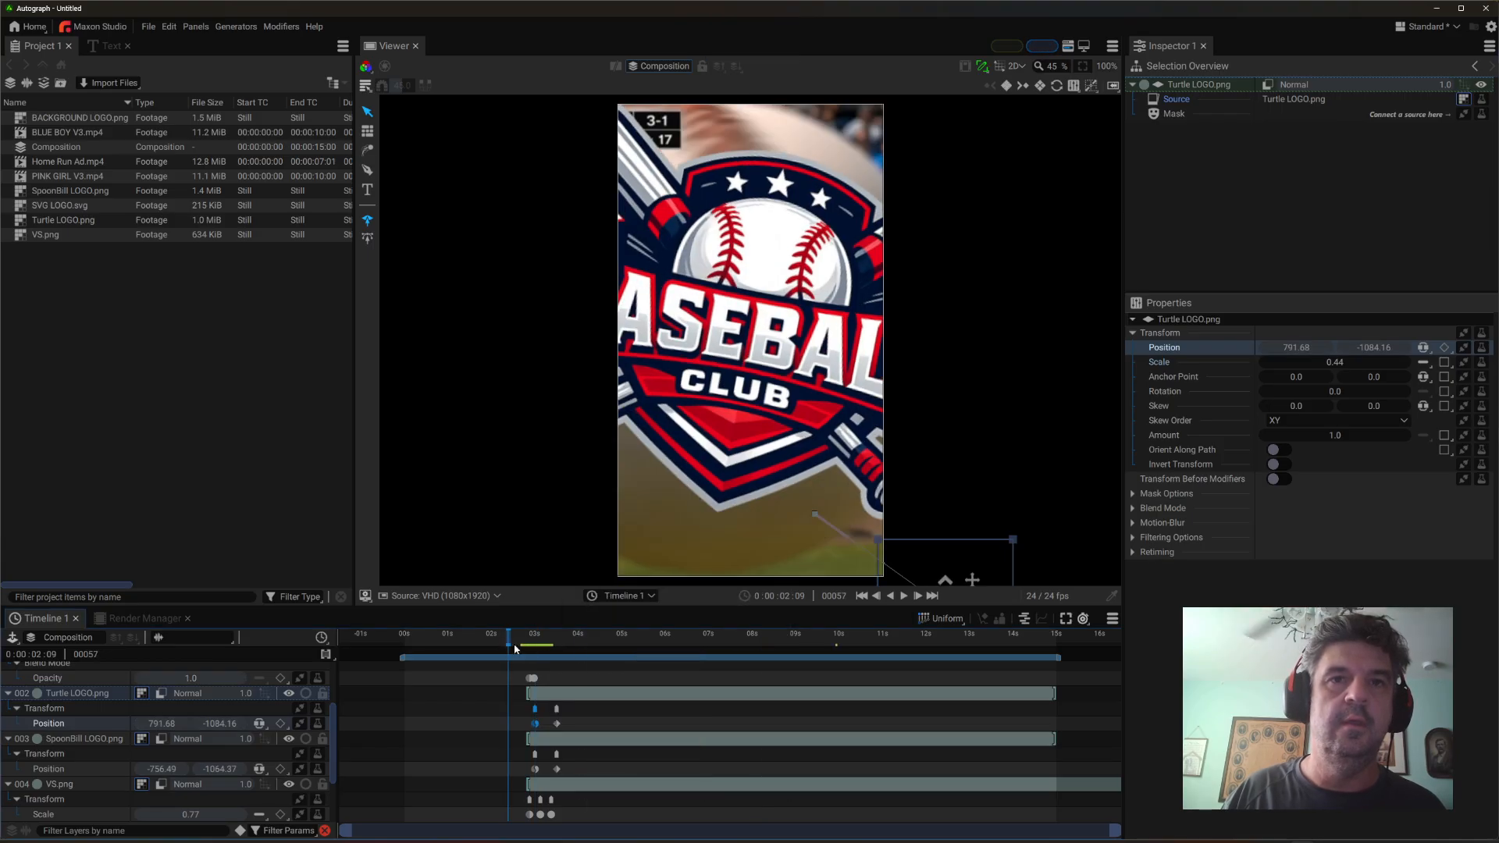
click(904, 598)
click(904, 597)
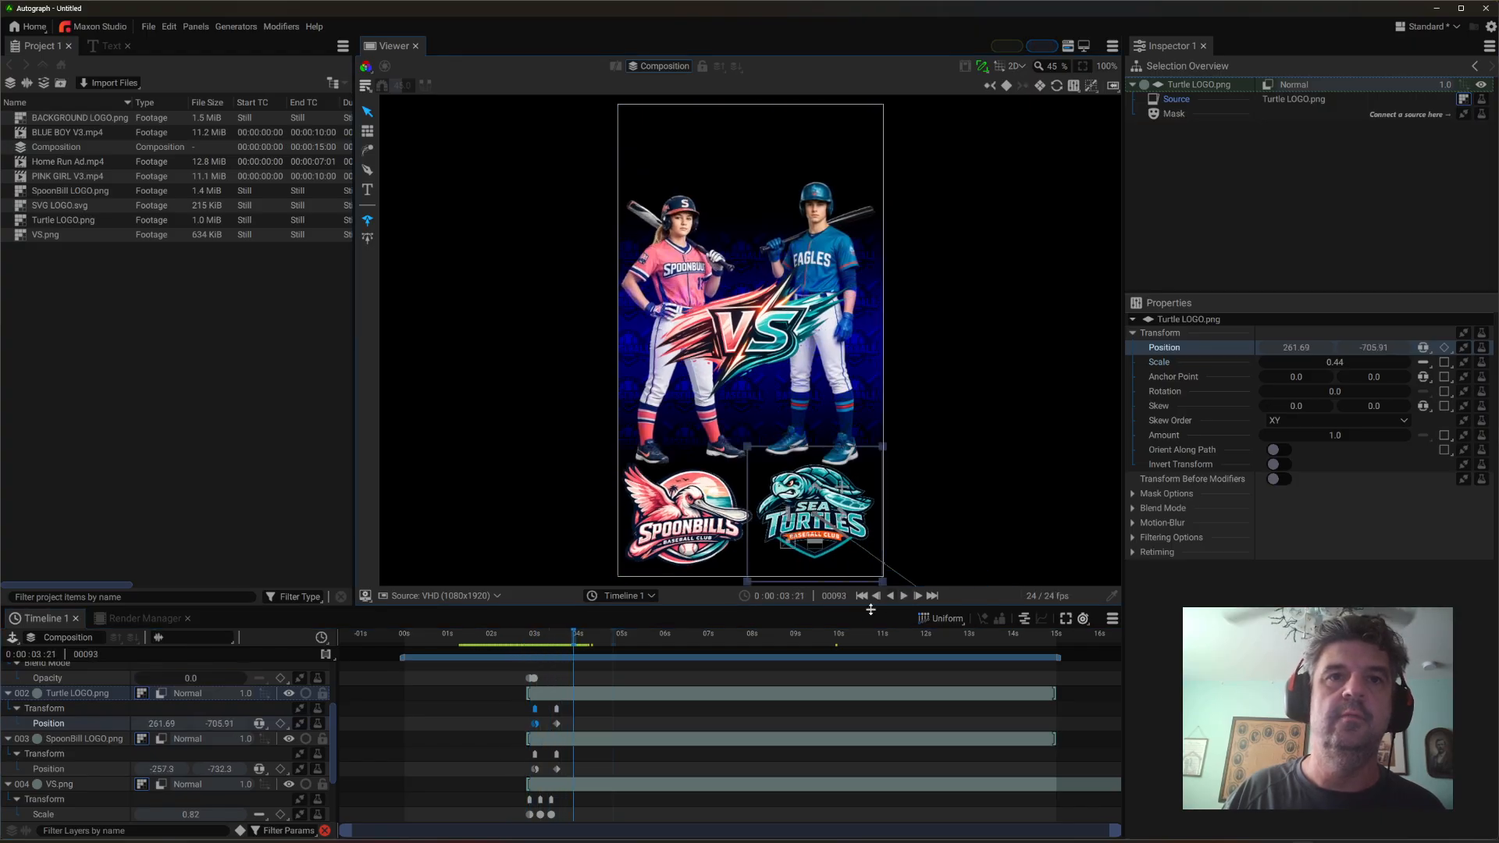
click(862, 596)
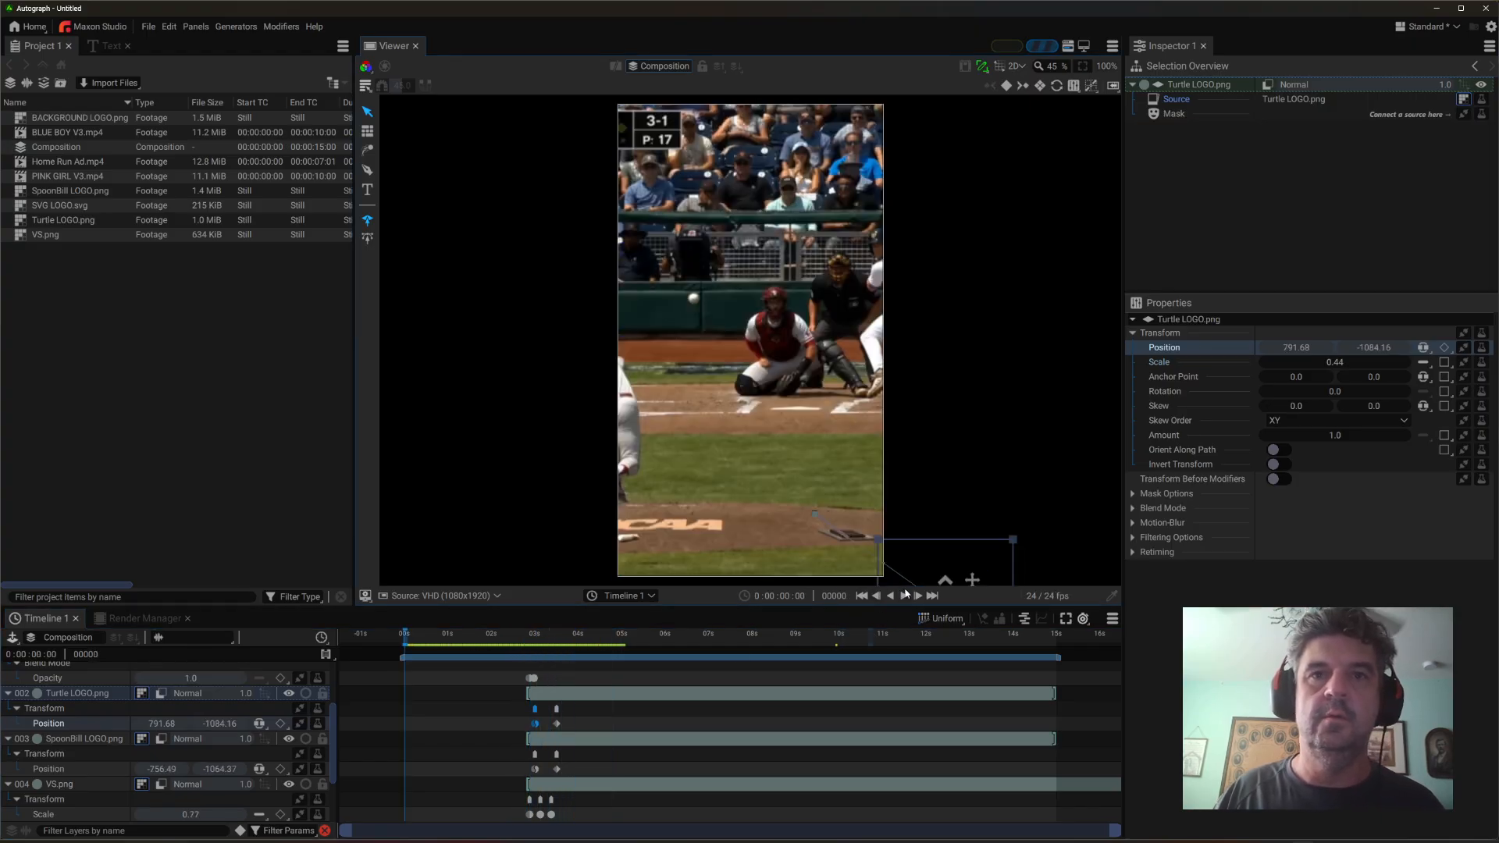
click(905, 595)
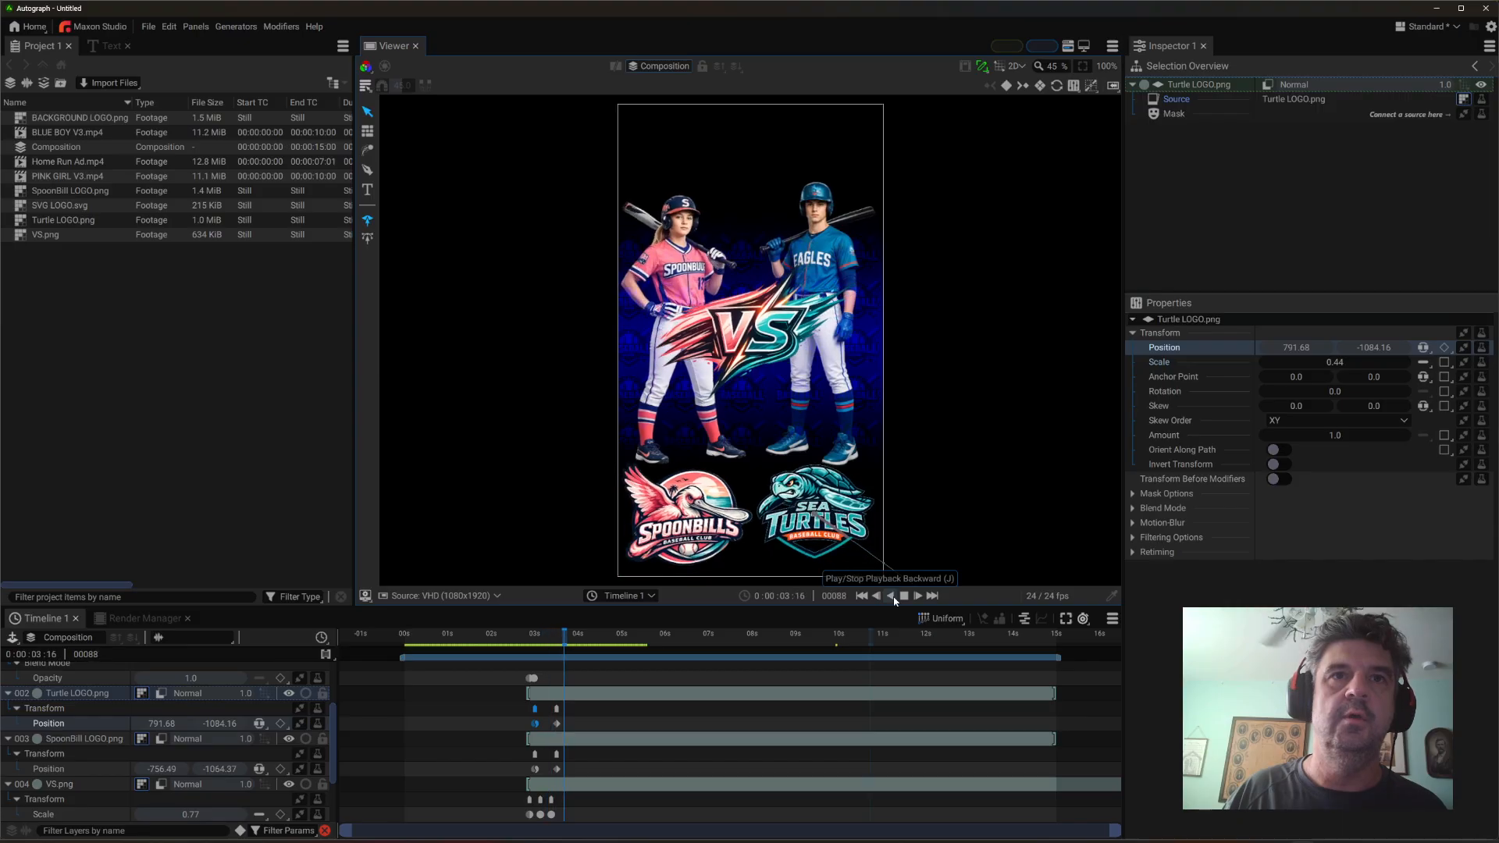
click(891, 596)
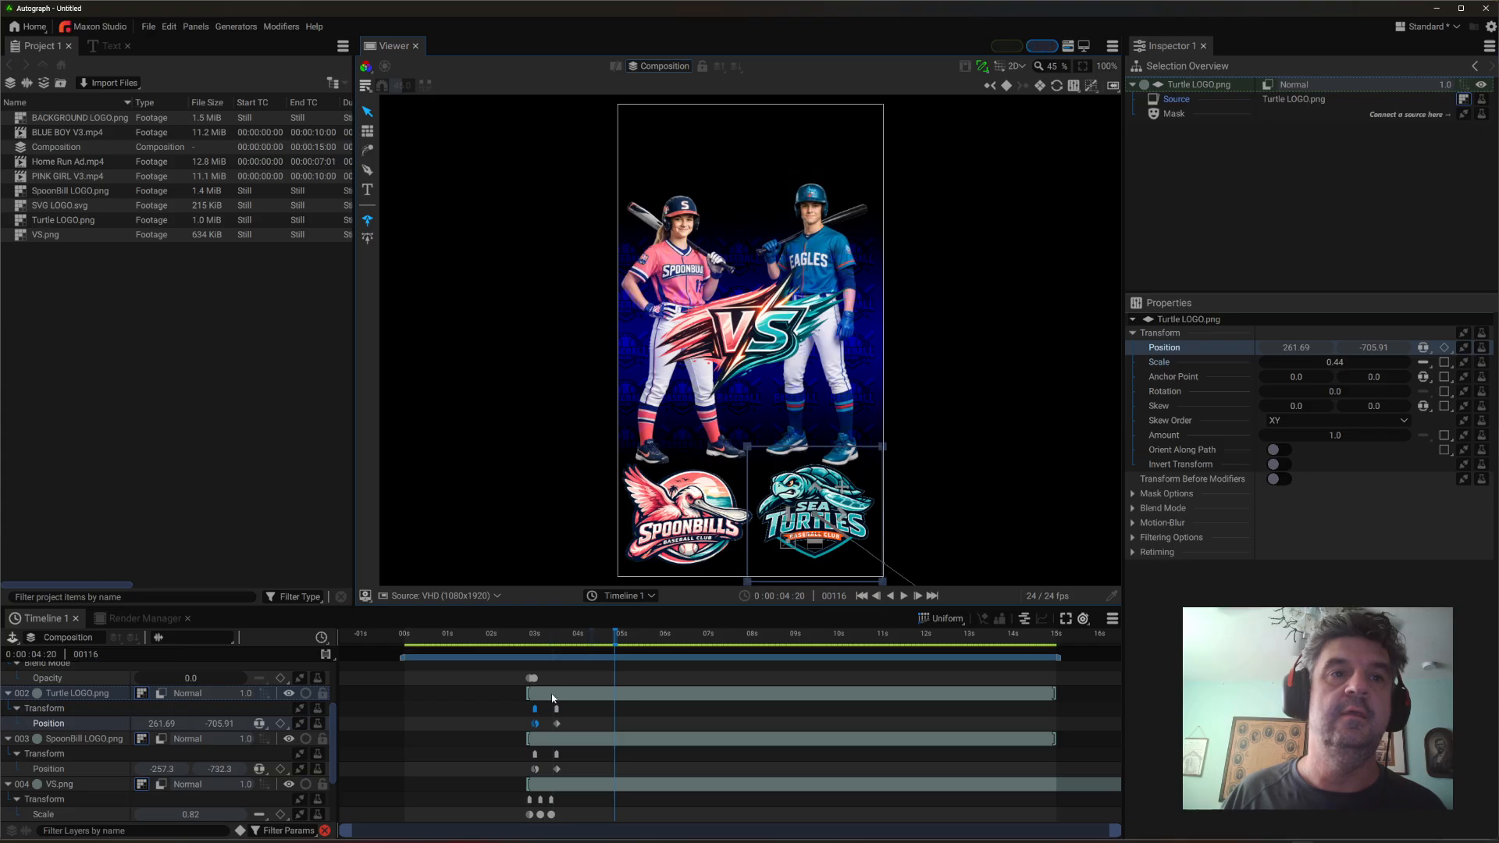
scroll(215, 712, up, 5)
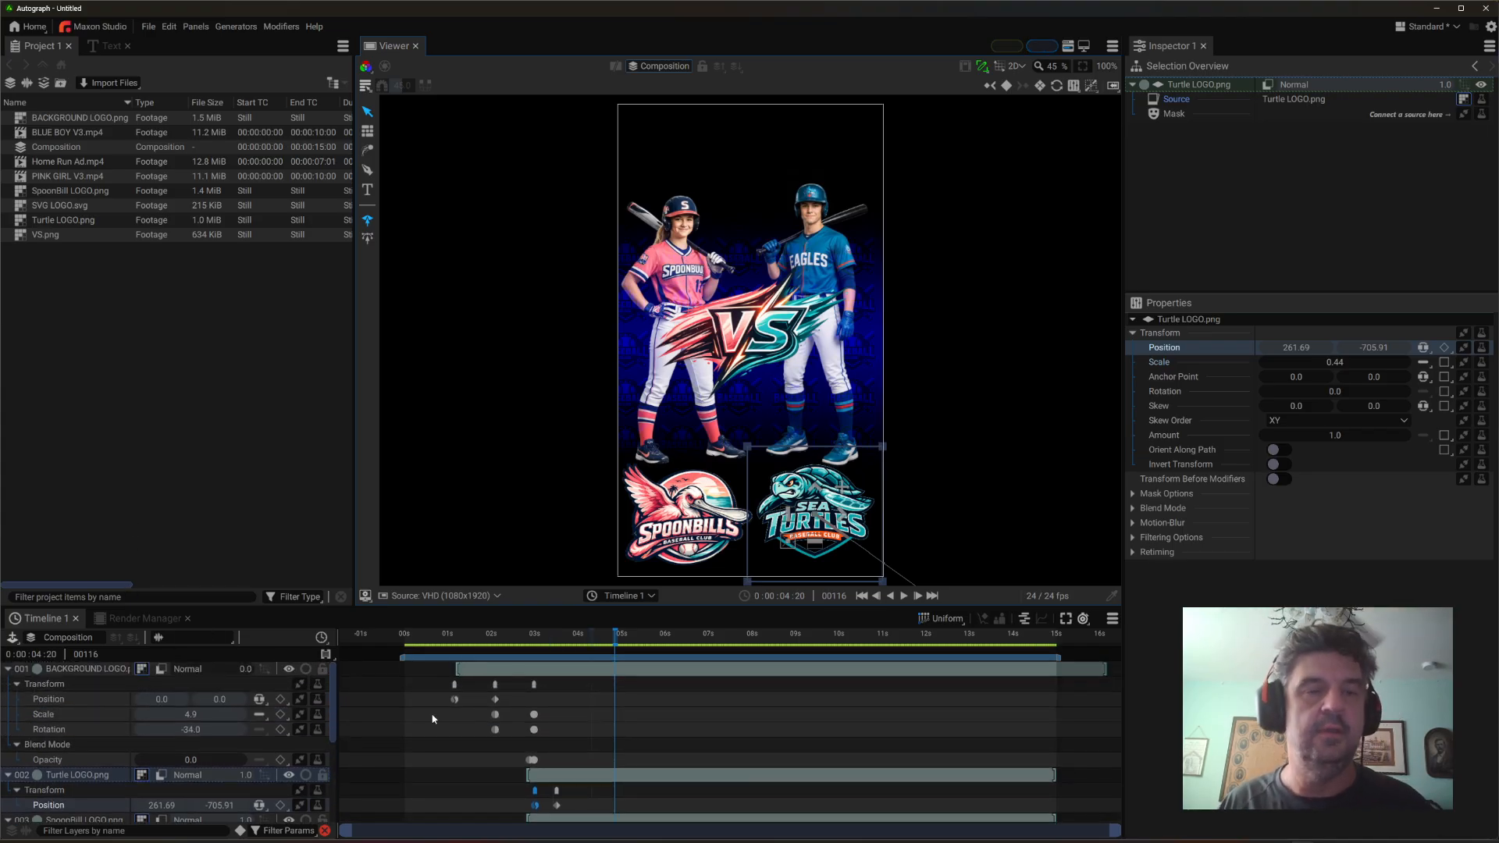
key(Tab)
text(Q)
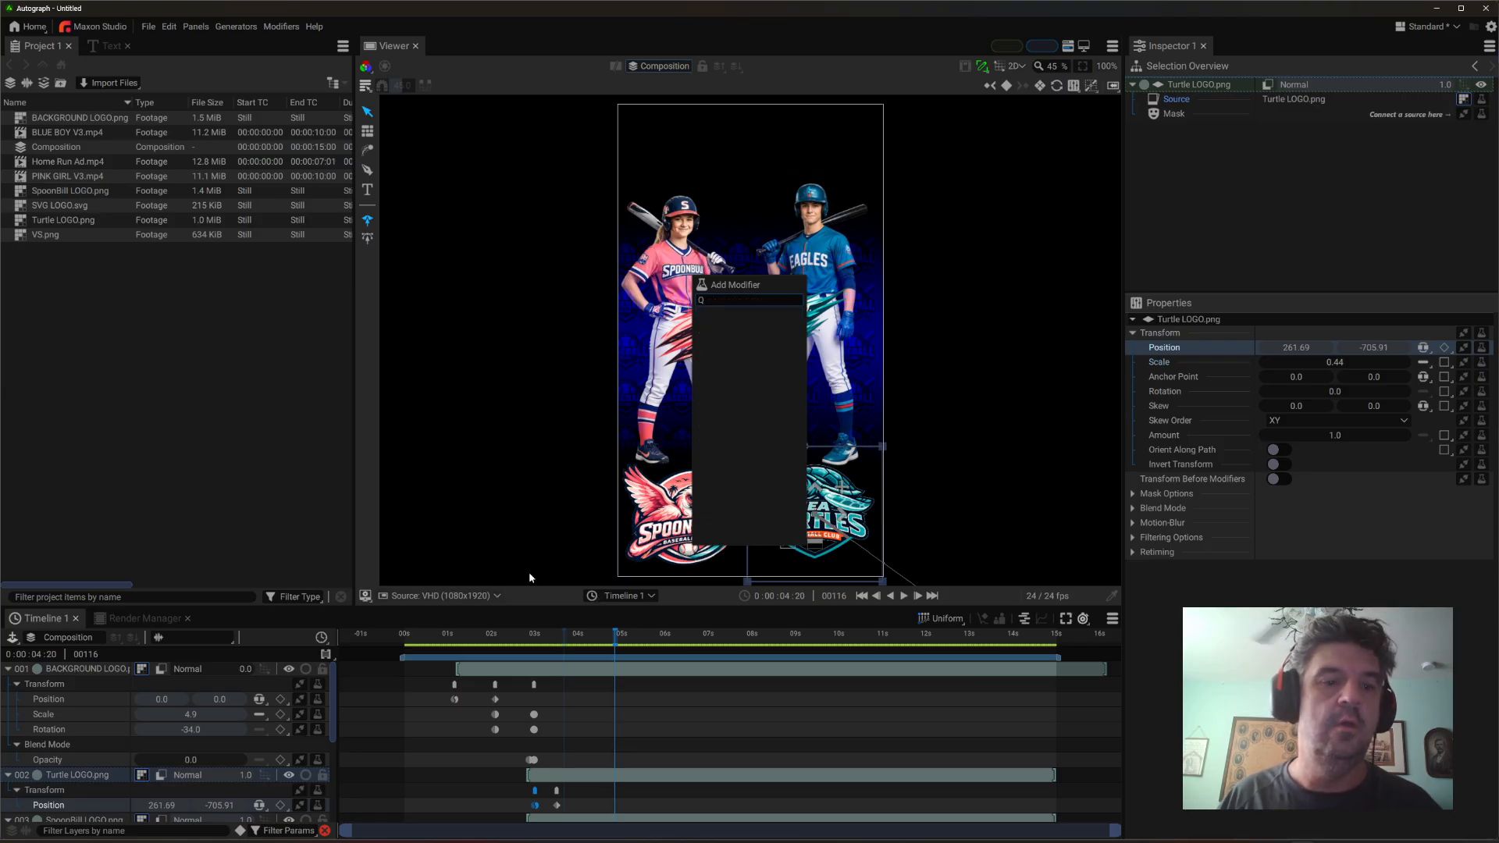
key(BackSpace)
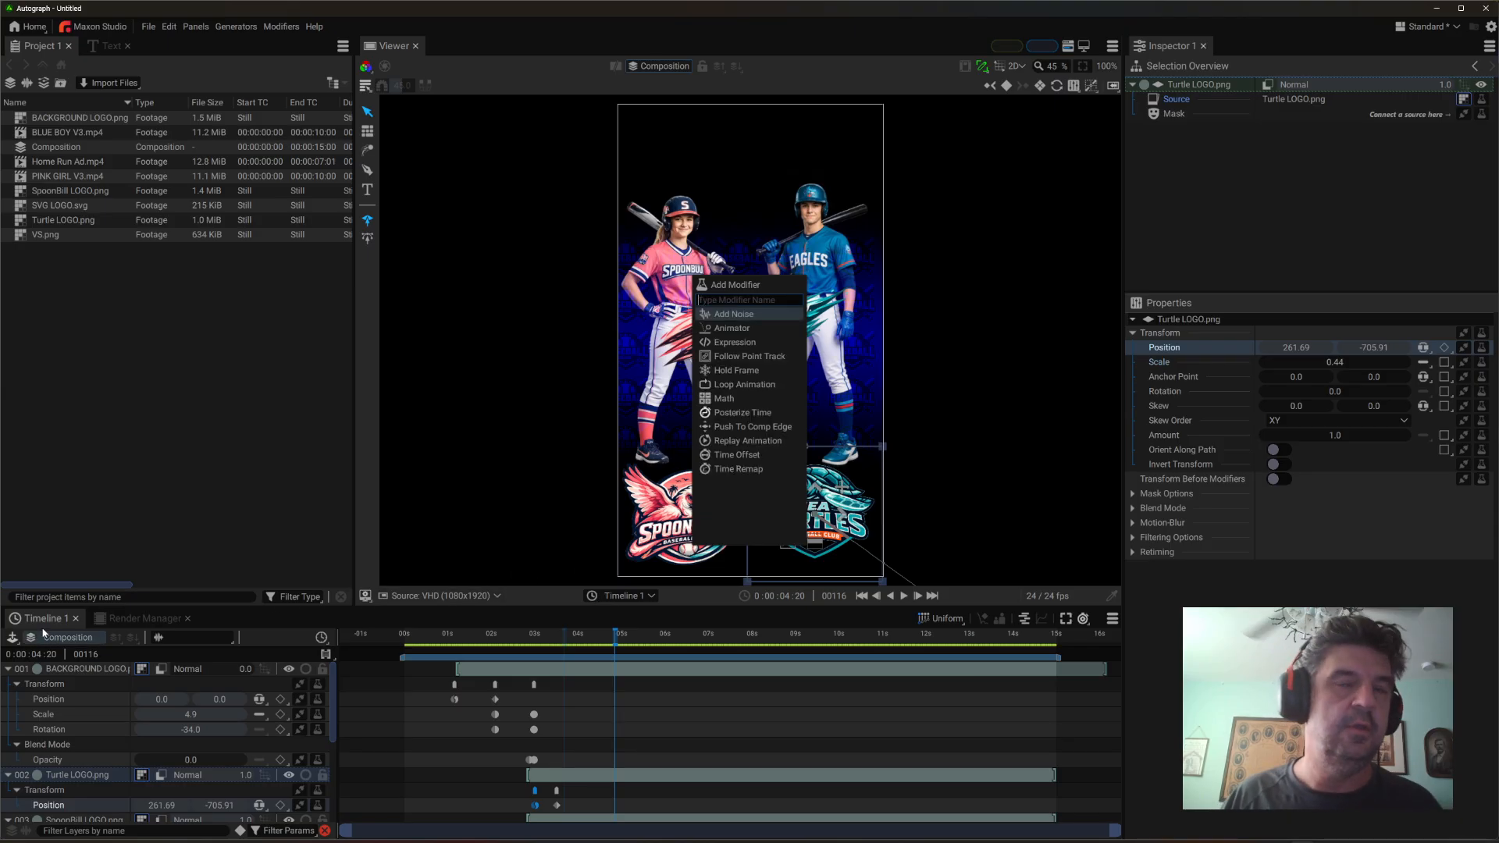
key(Escape)
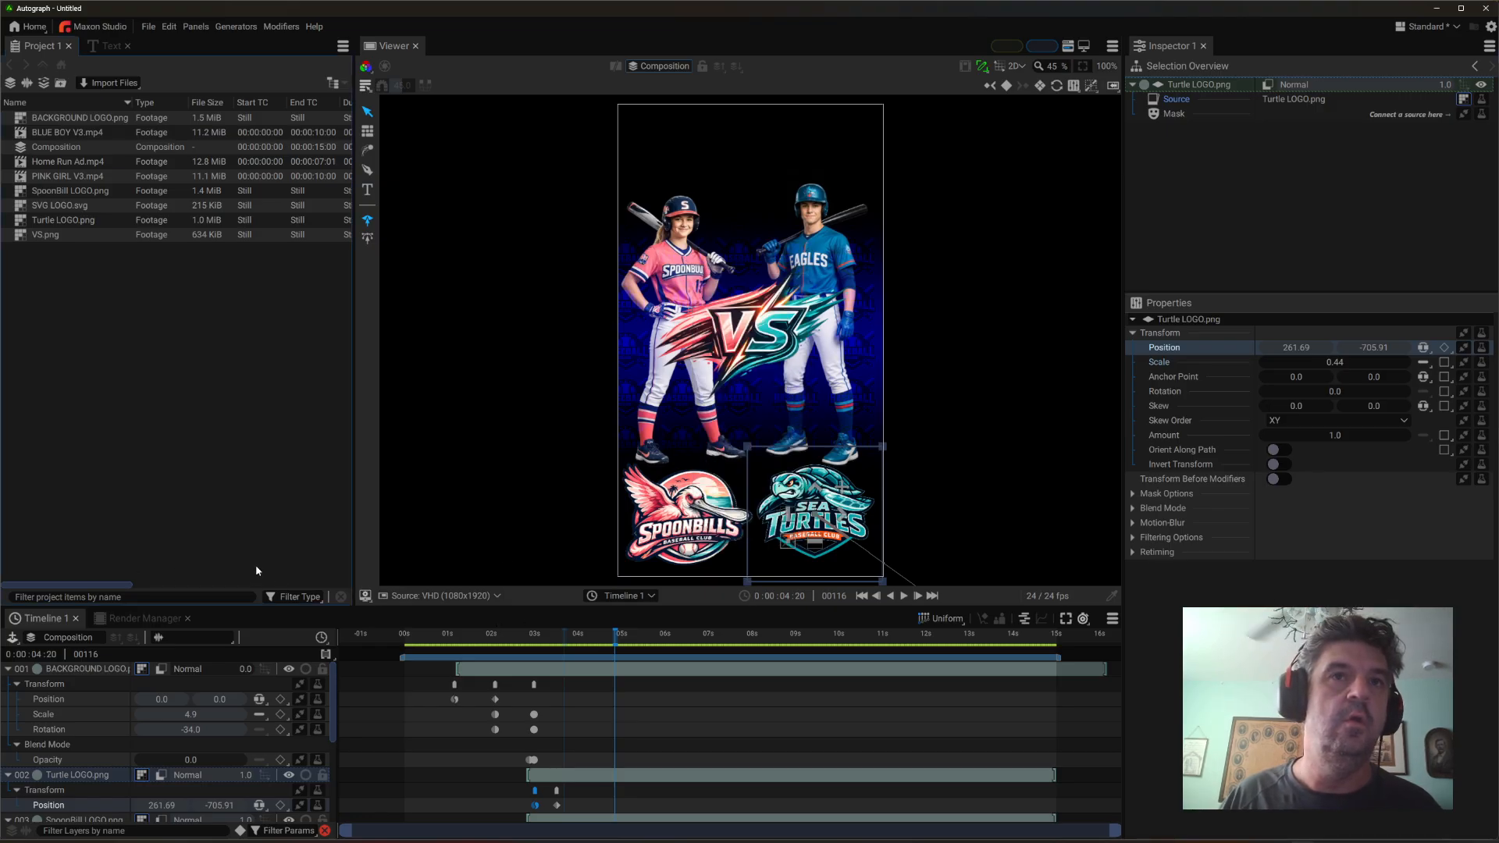
- Add a text layer to the composition and place it directly below the BACKGROUND LOGO.png layer
click(12, 638)
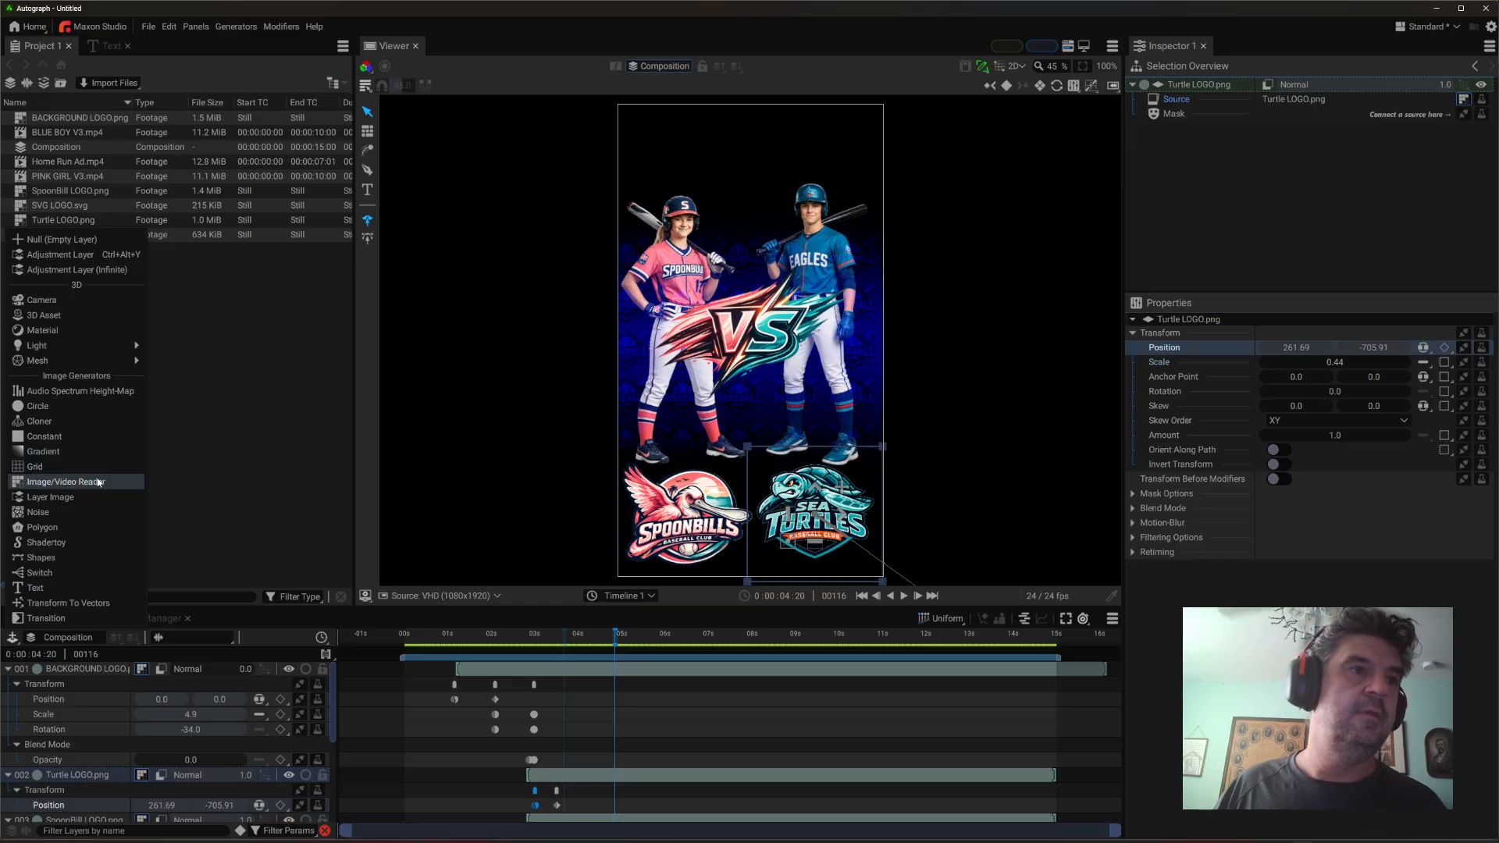
click(86, 590)
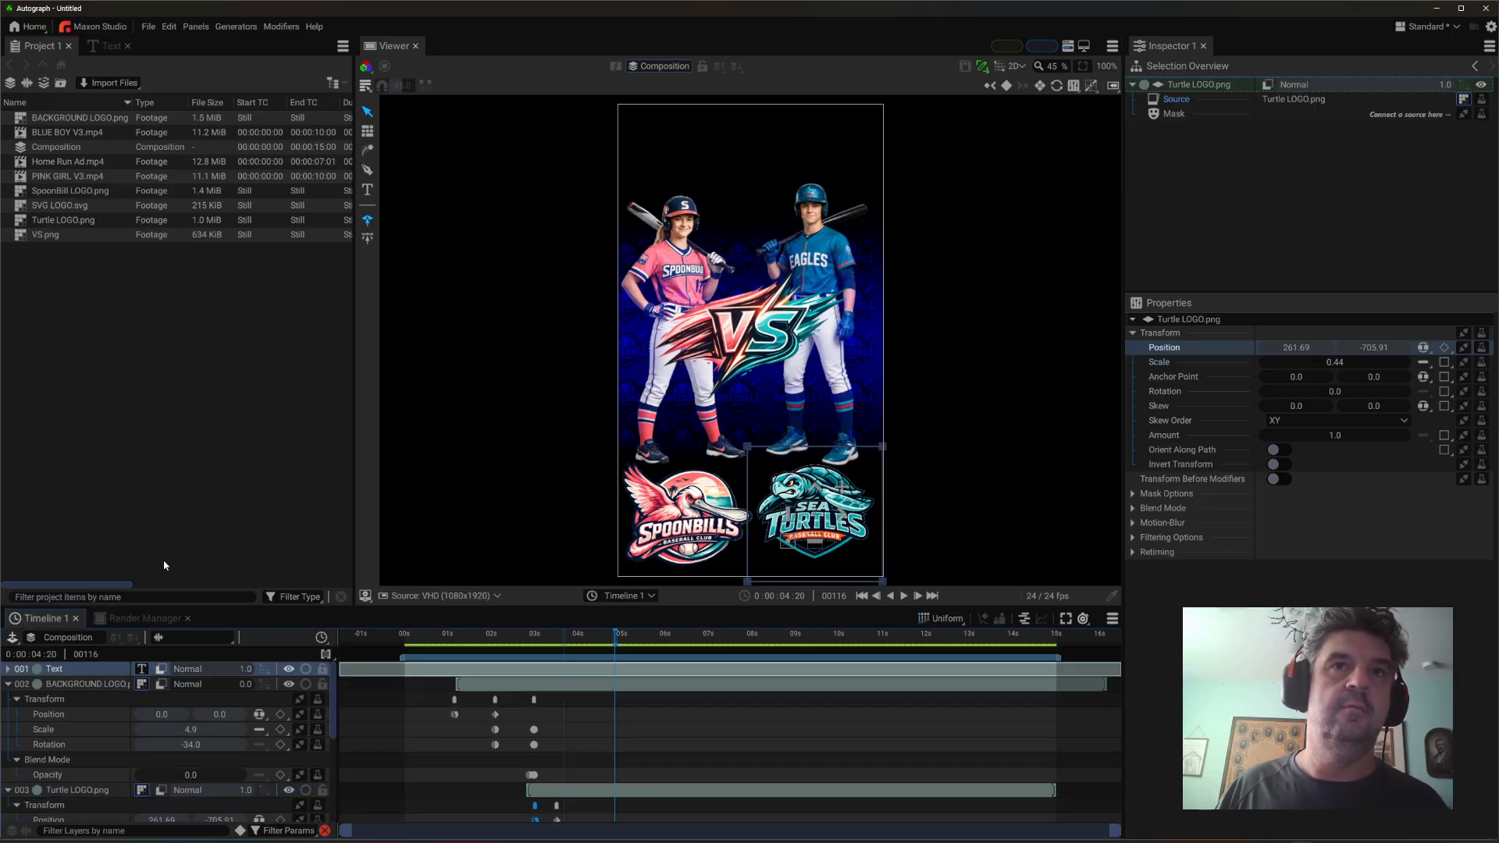
click(8, 685)
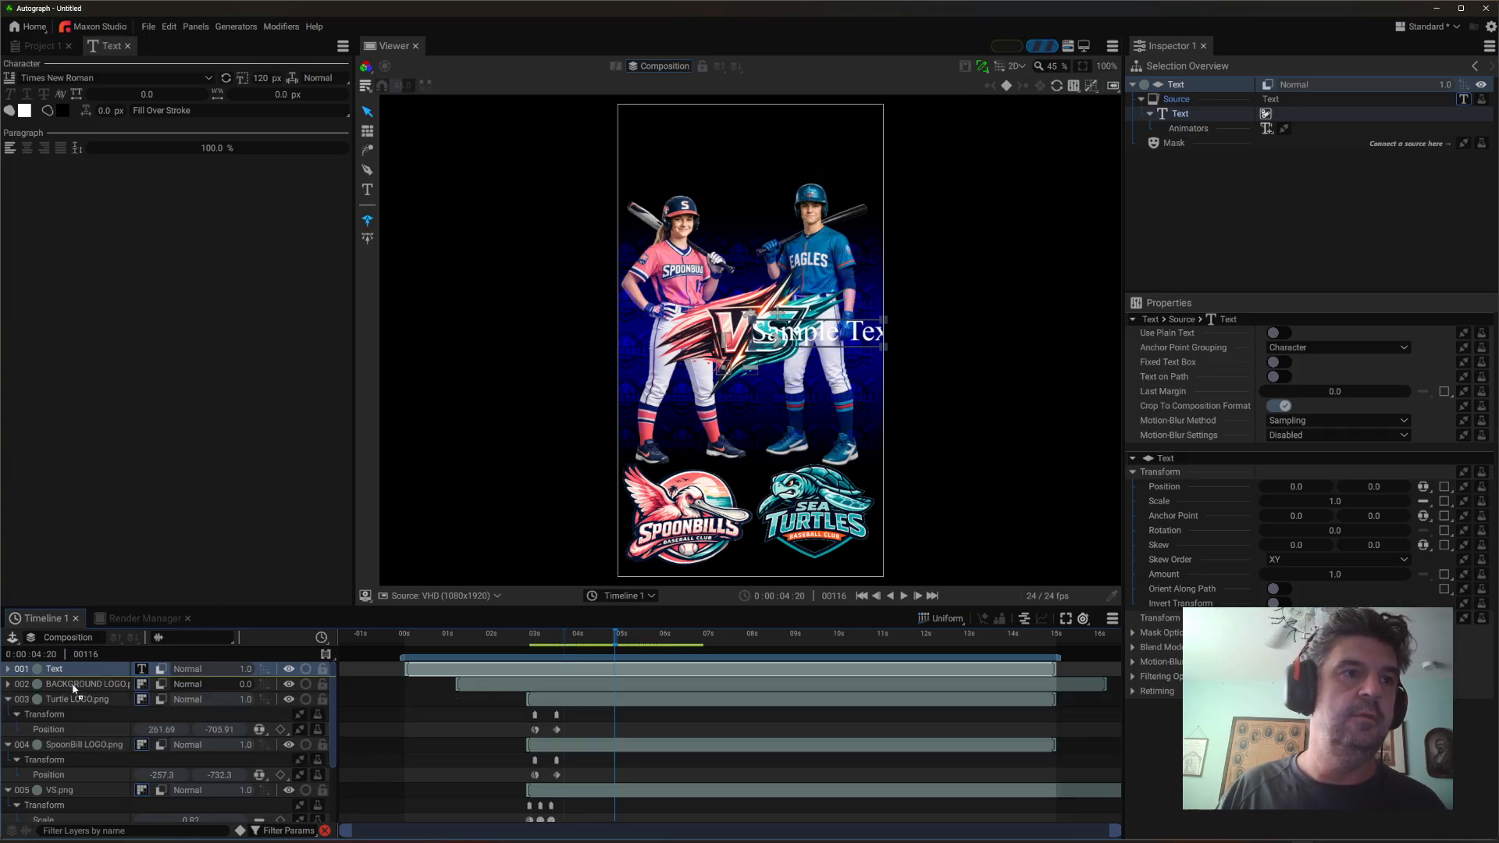
drag(78, 675, 83, 696)
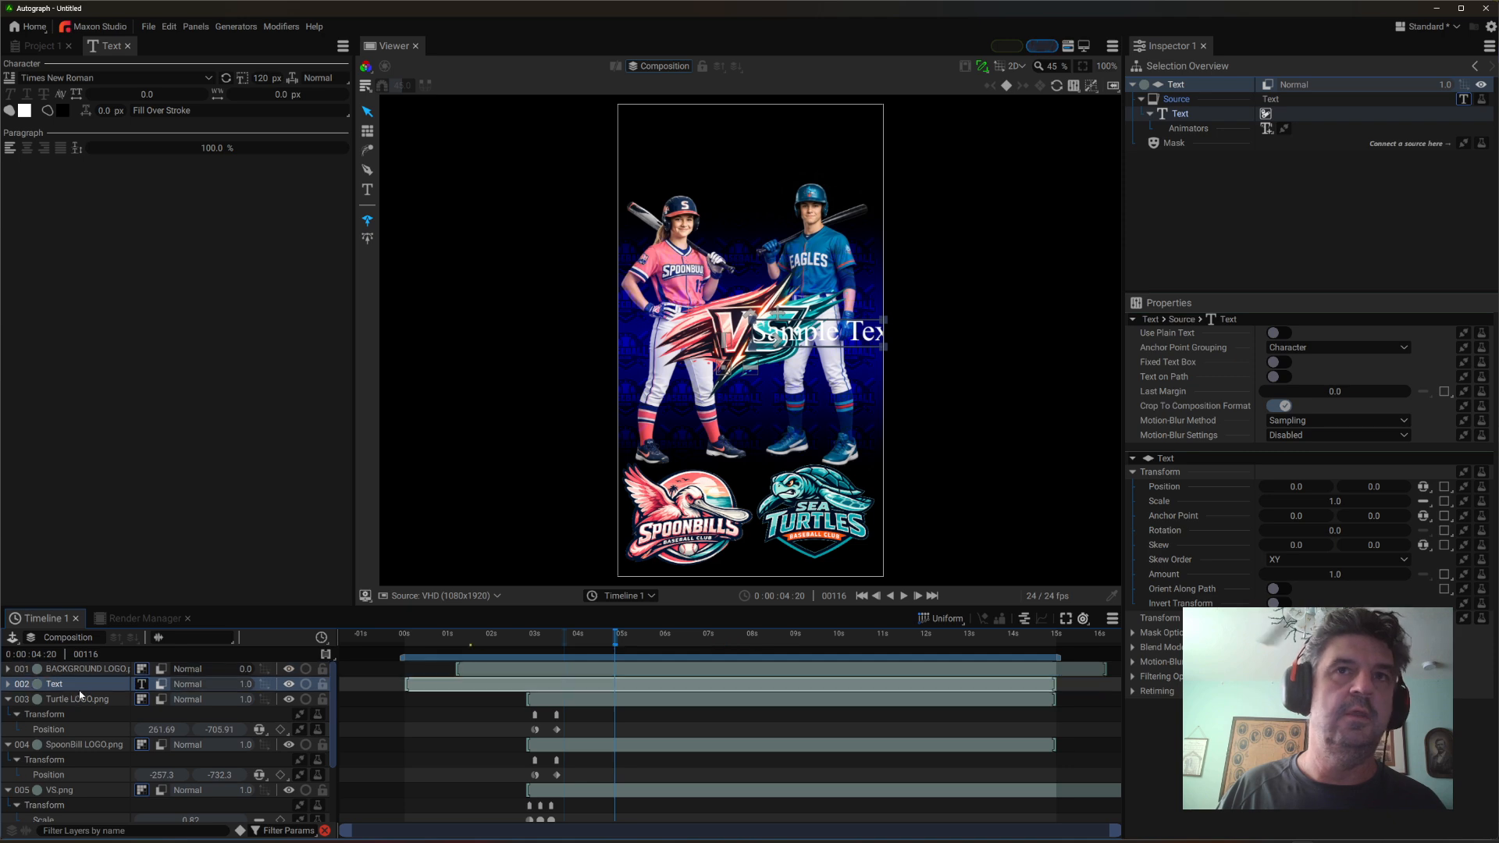
- Move the sample text above the players, to about -303, 728, and set its font to Impact
drag(777, 318, 703, 133)
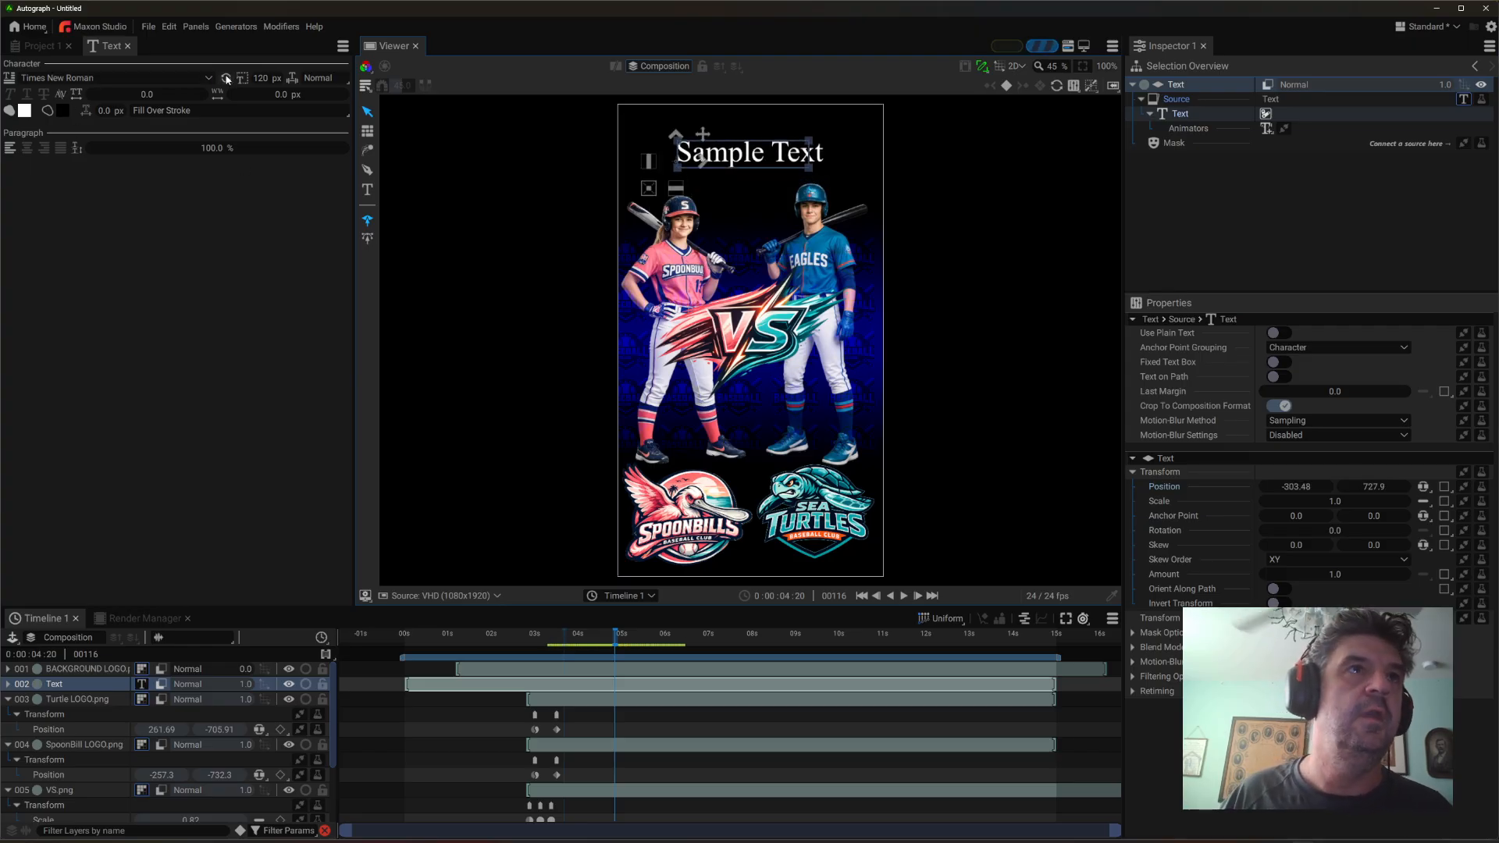
click(209, 78)
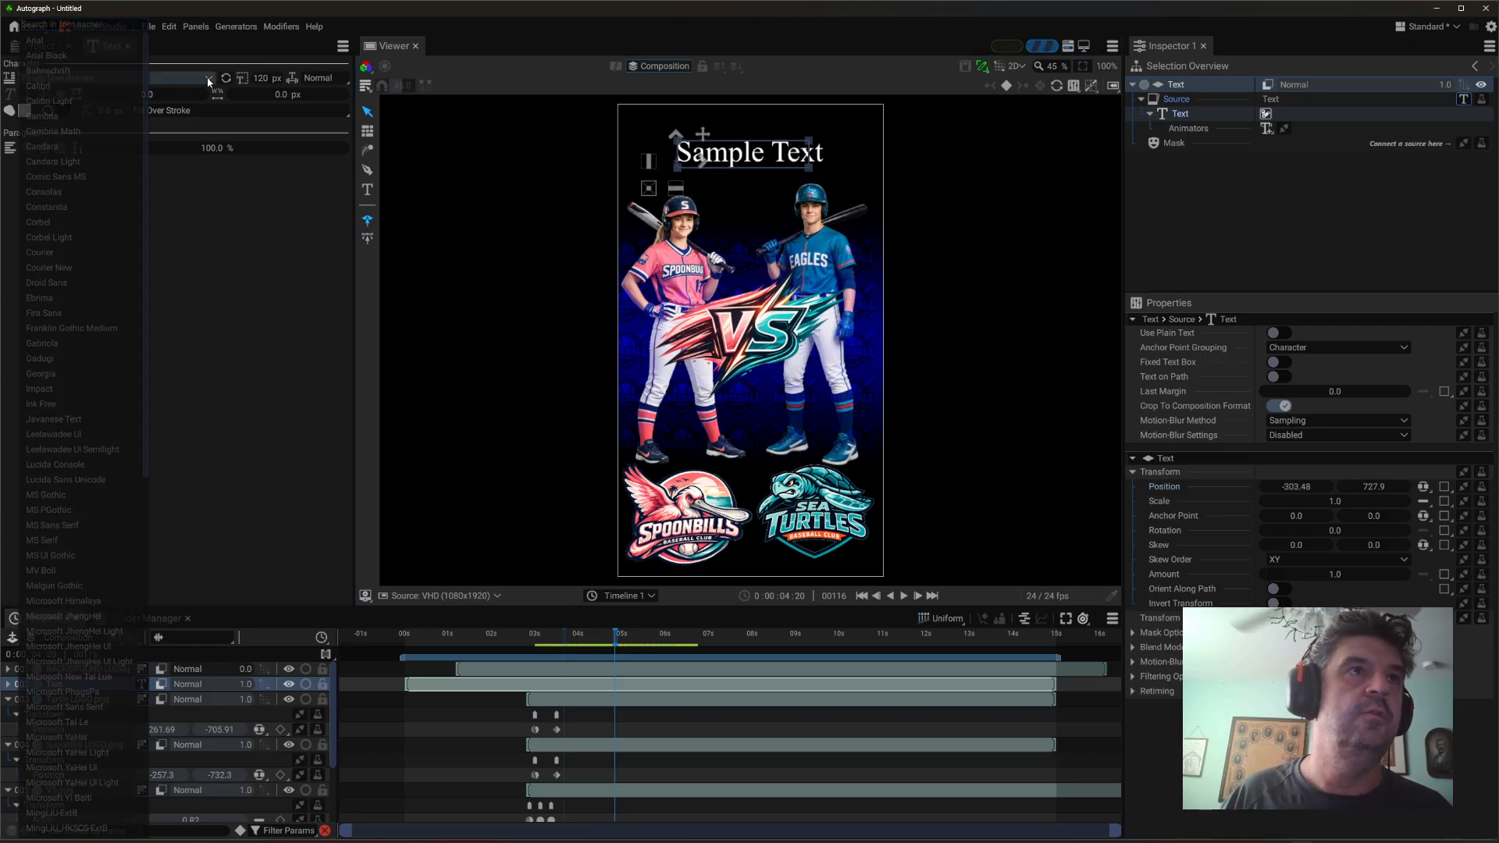
click(45, 390)
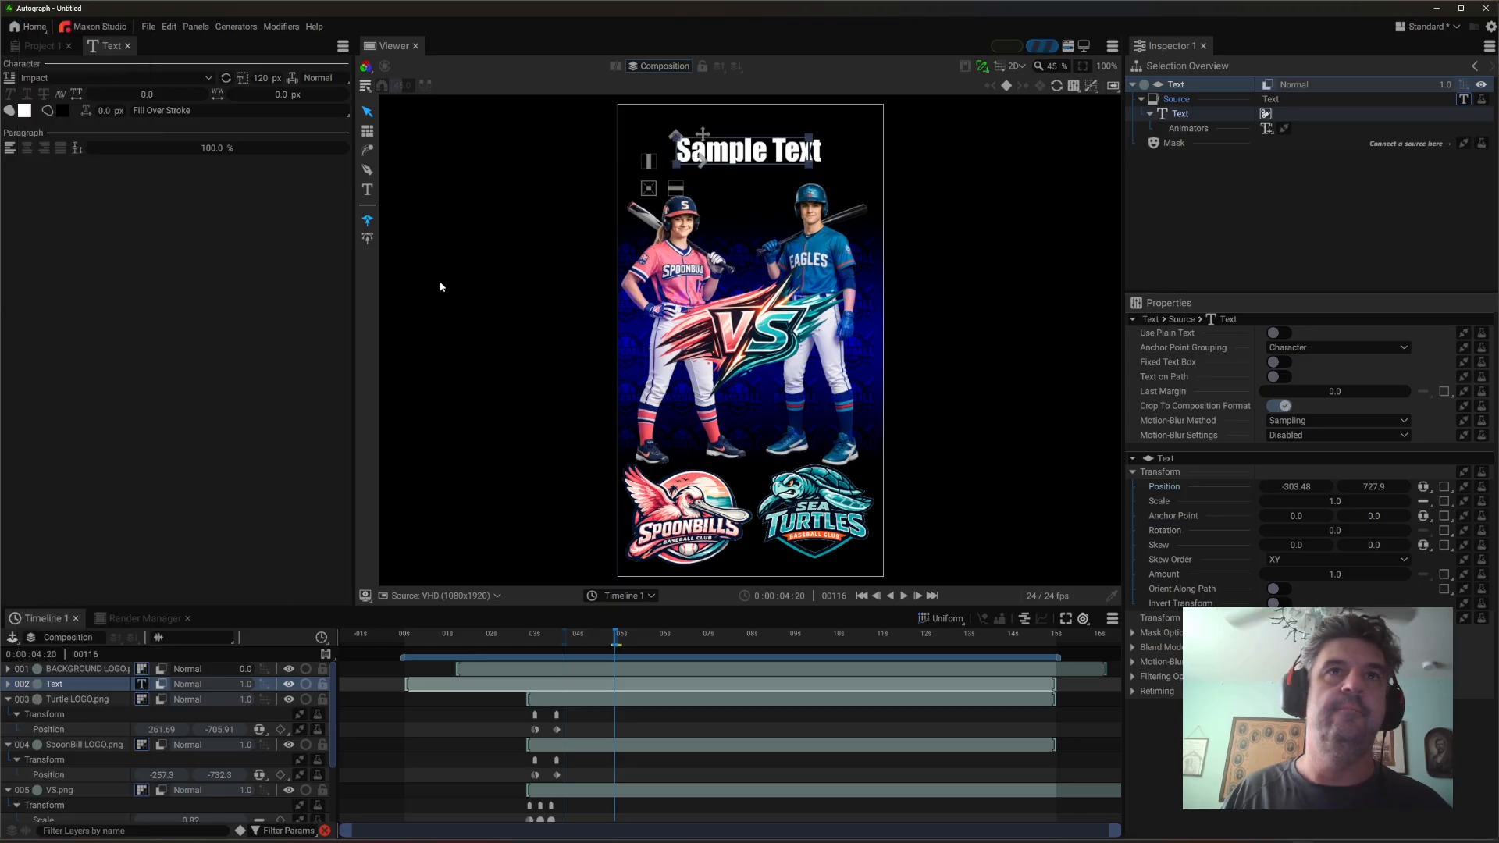
- Replace the sample text above the players with "FRIDAY 8PM"
double_click(729, 150)
triple_click(734, 152)
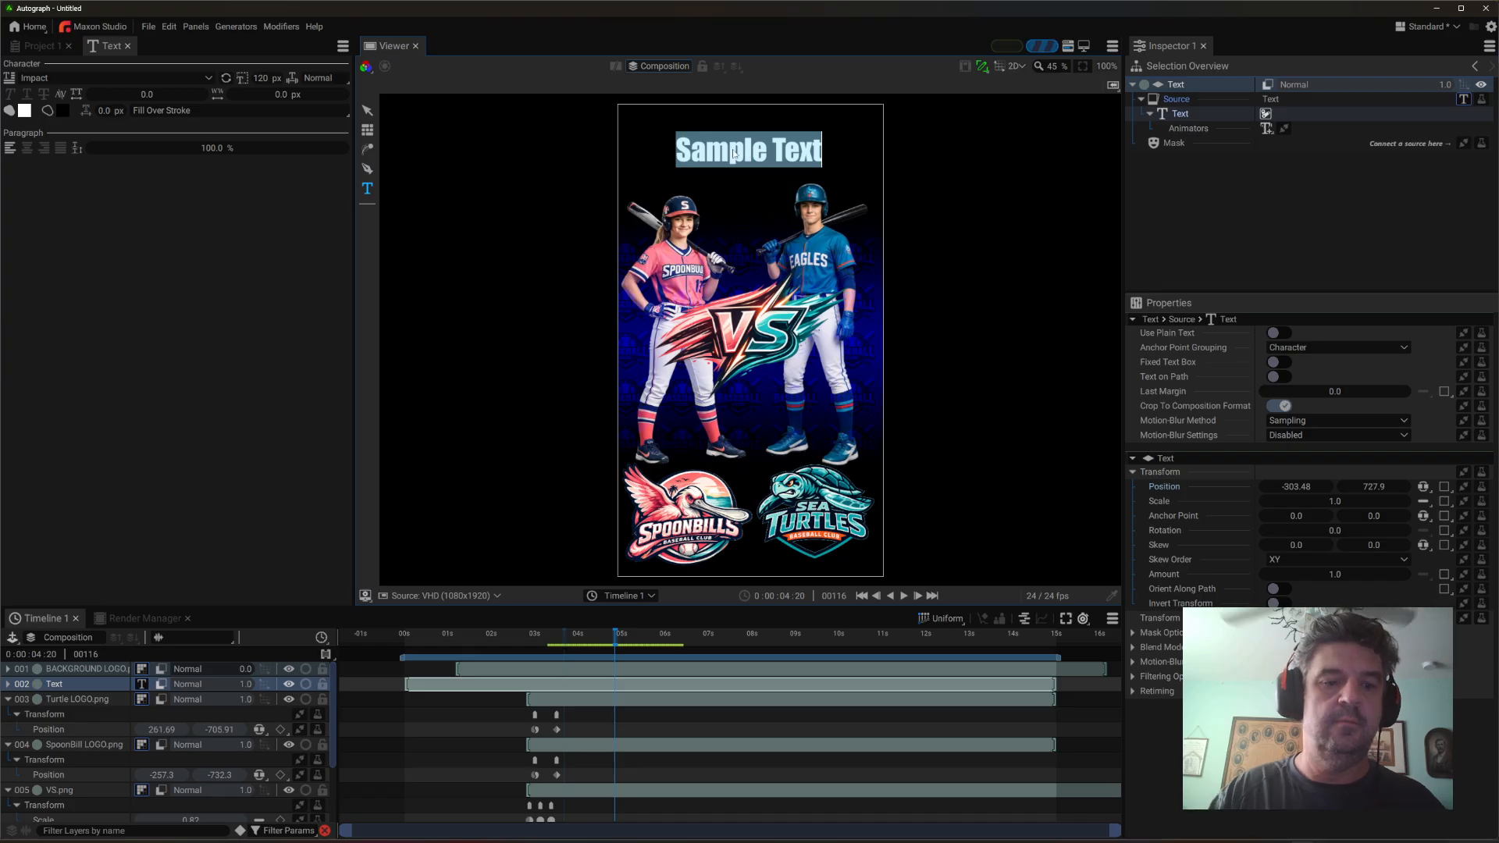
text(f)
key(BackSpace)
text(FR)
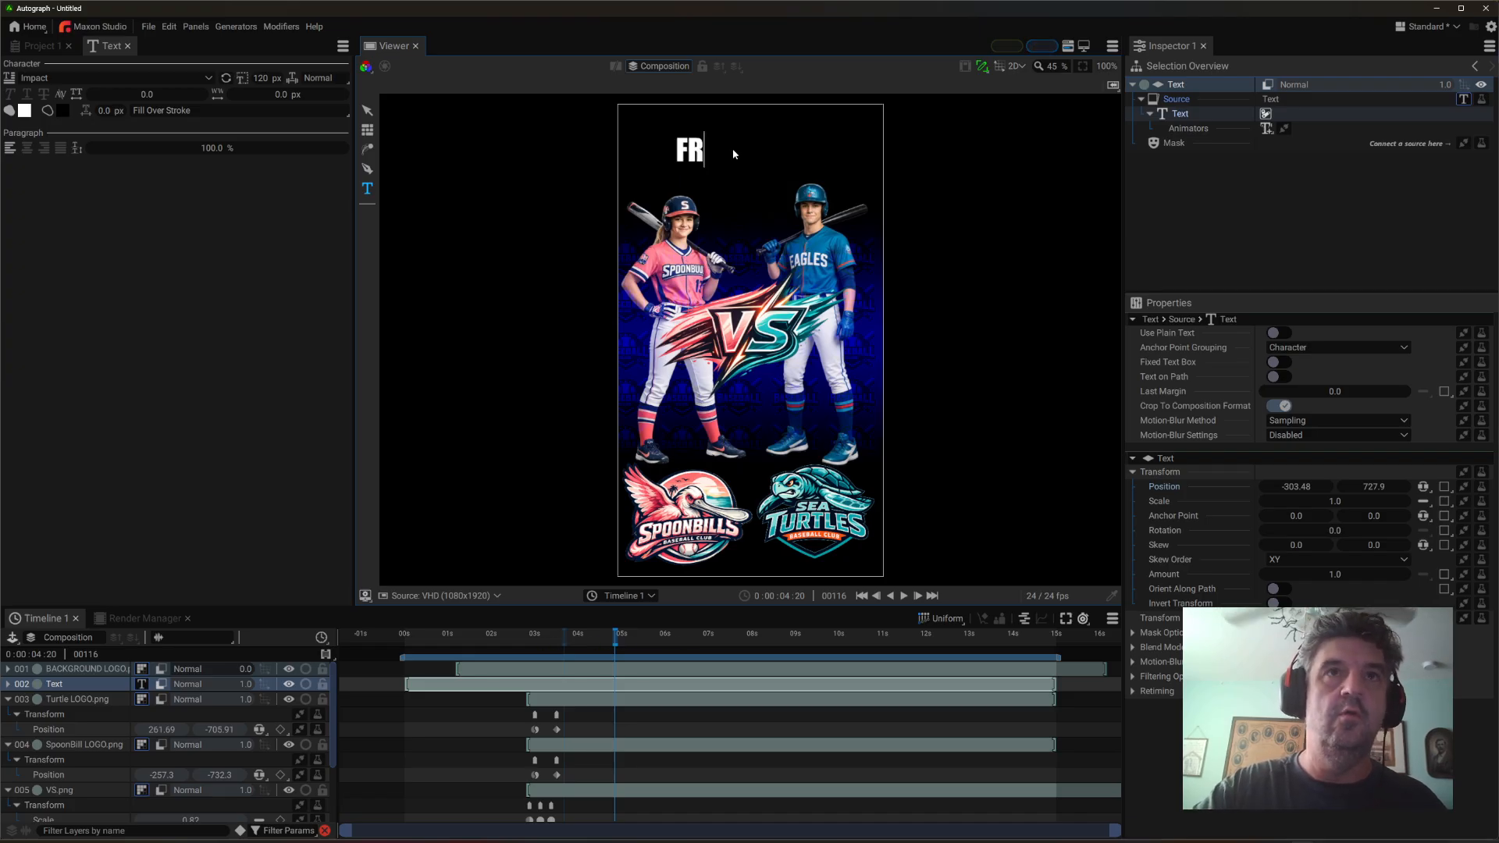
text(IDAY)
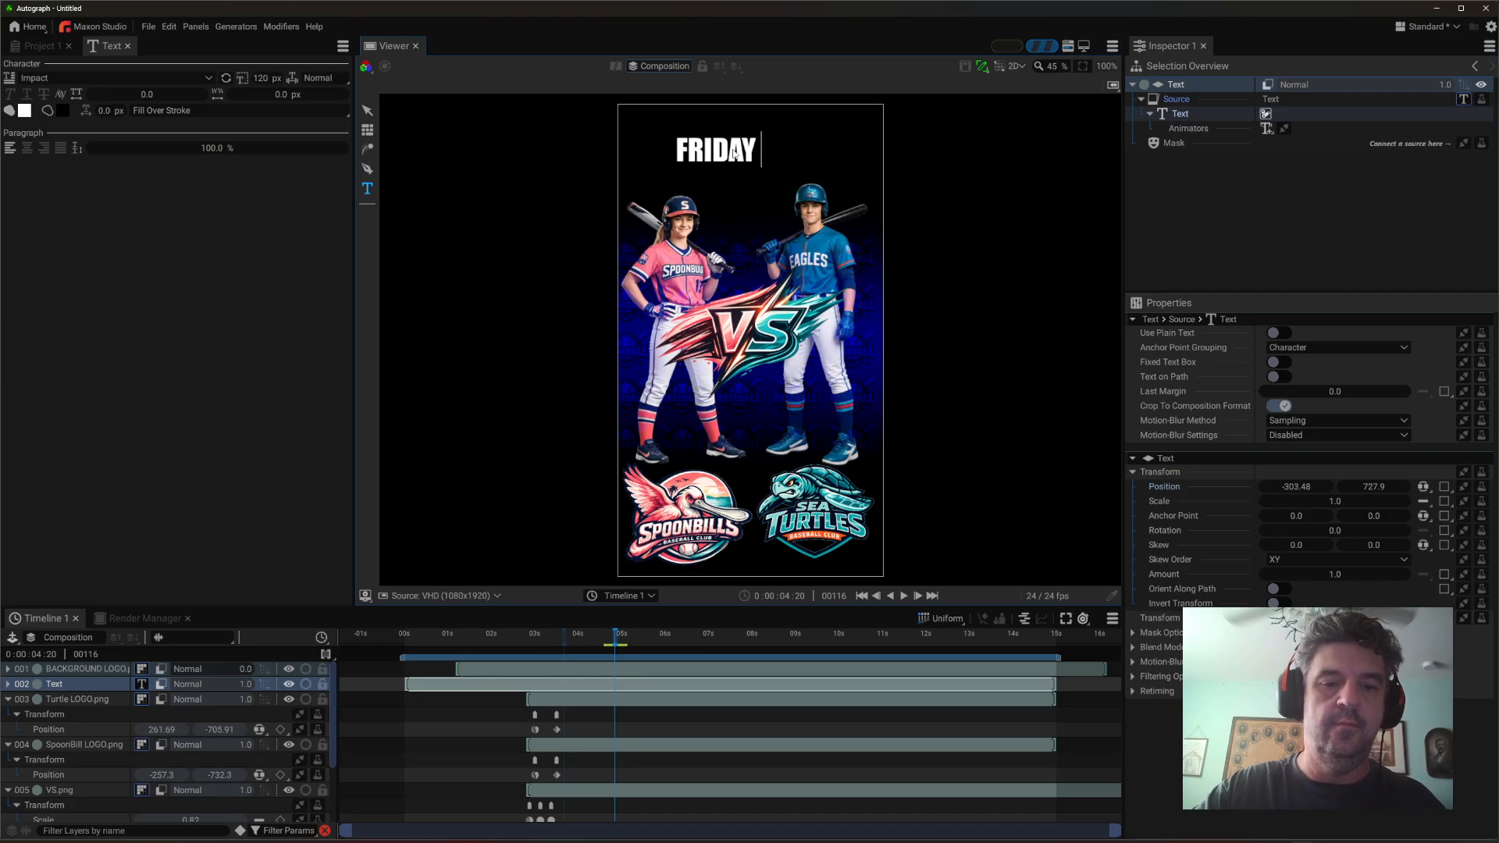
text( 8PM)
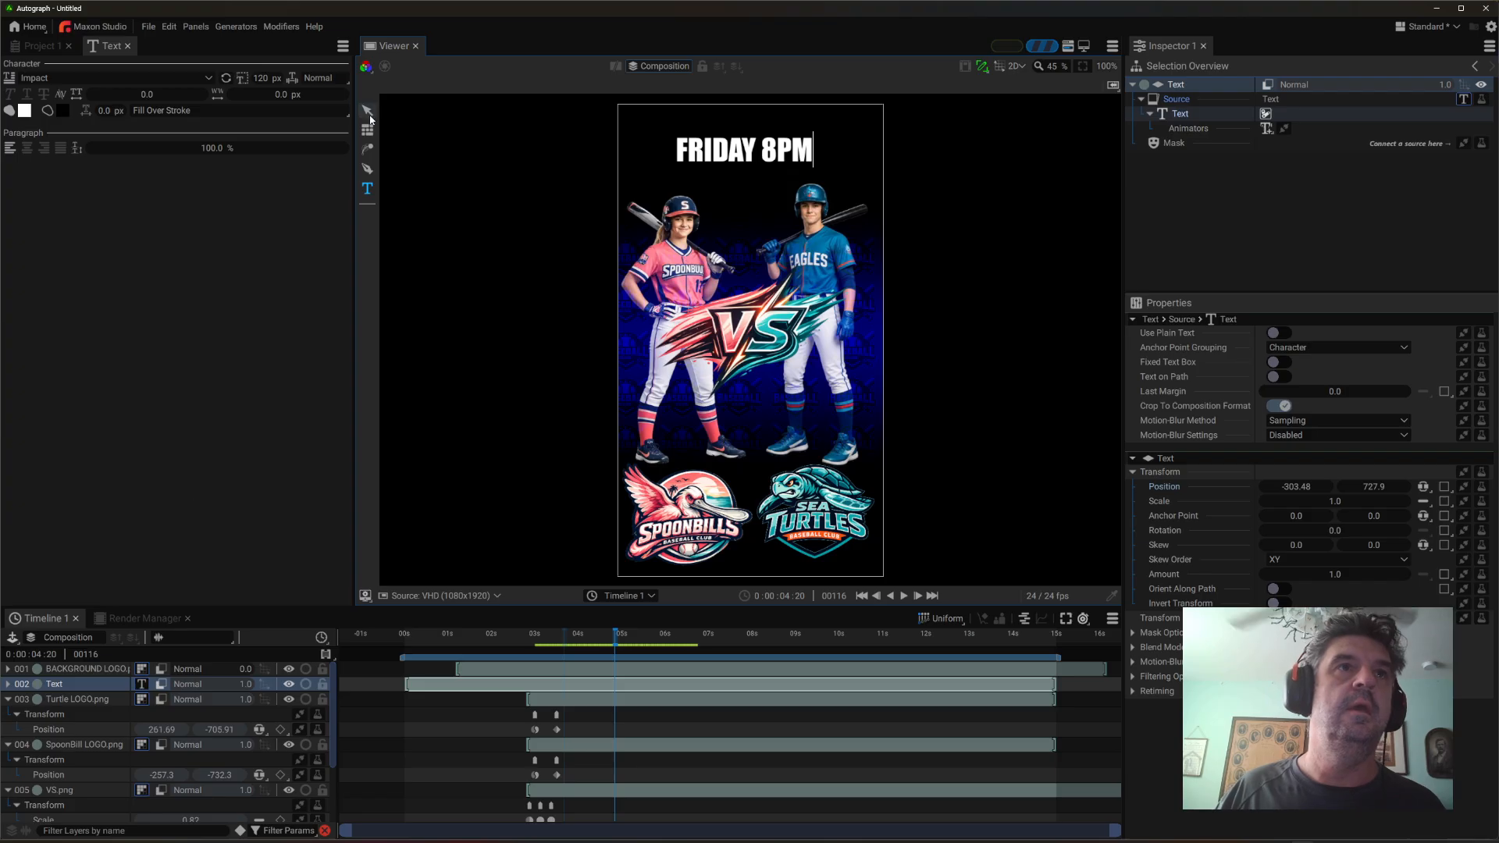
- Enlarge the FRIDAY 8PM text to 146 px and reposition it to about -358, 717
click(368, 111)
drag(703, 134, 707, 132)
drag(266, 82, 750, 148)
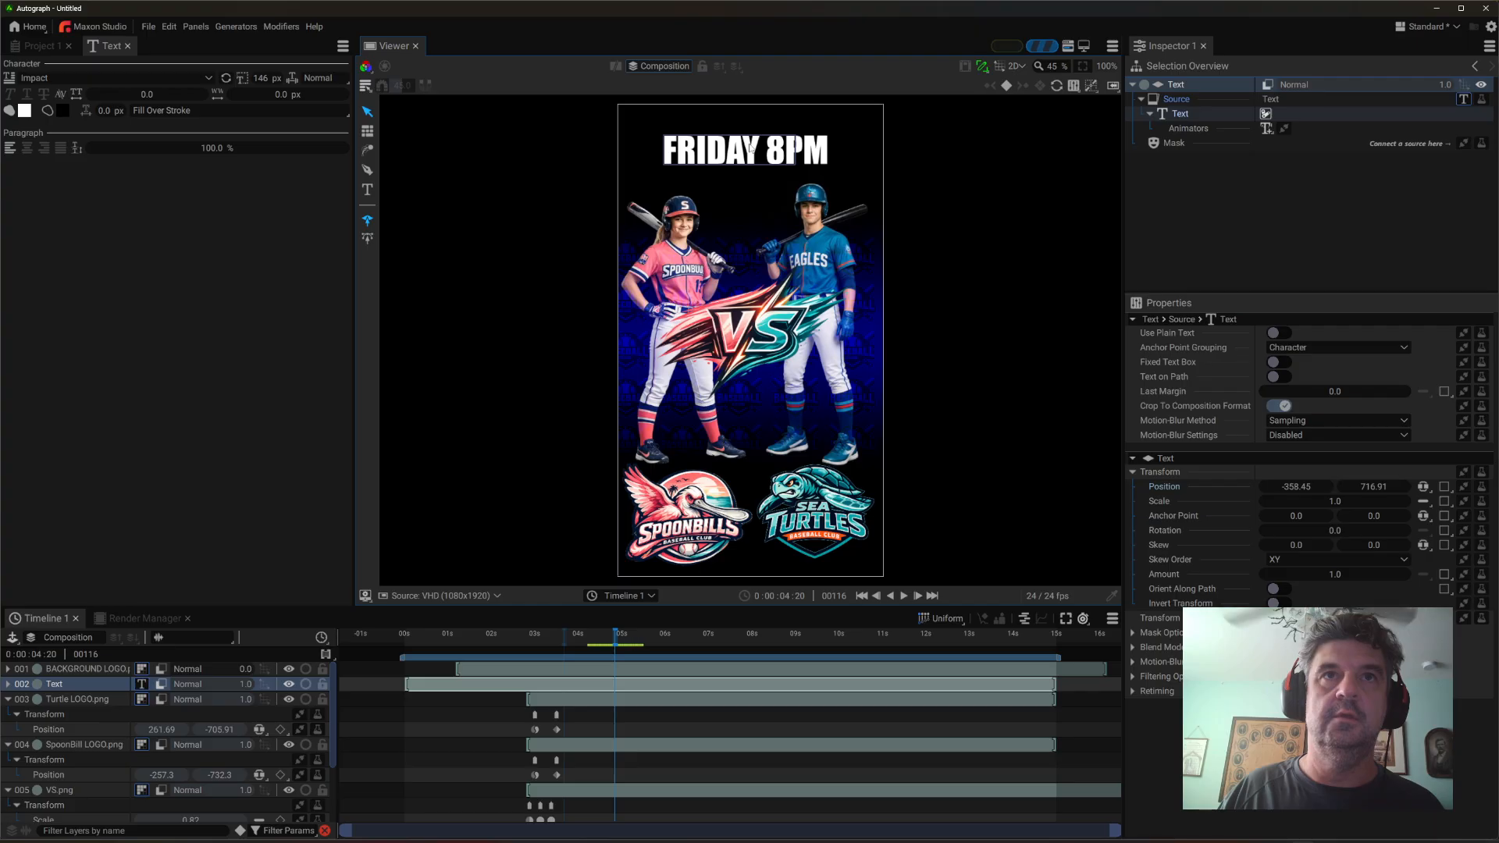
- At frame 108, add an Opacity animator to the FRIDAY 8PM text and set its opacity to 0
click(600, 638)
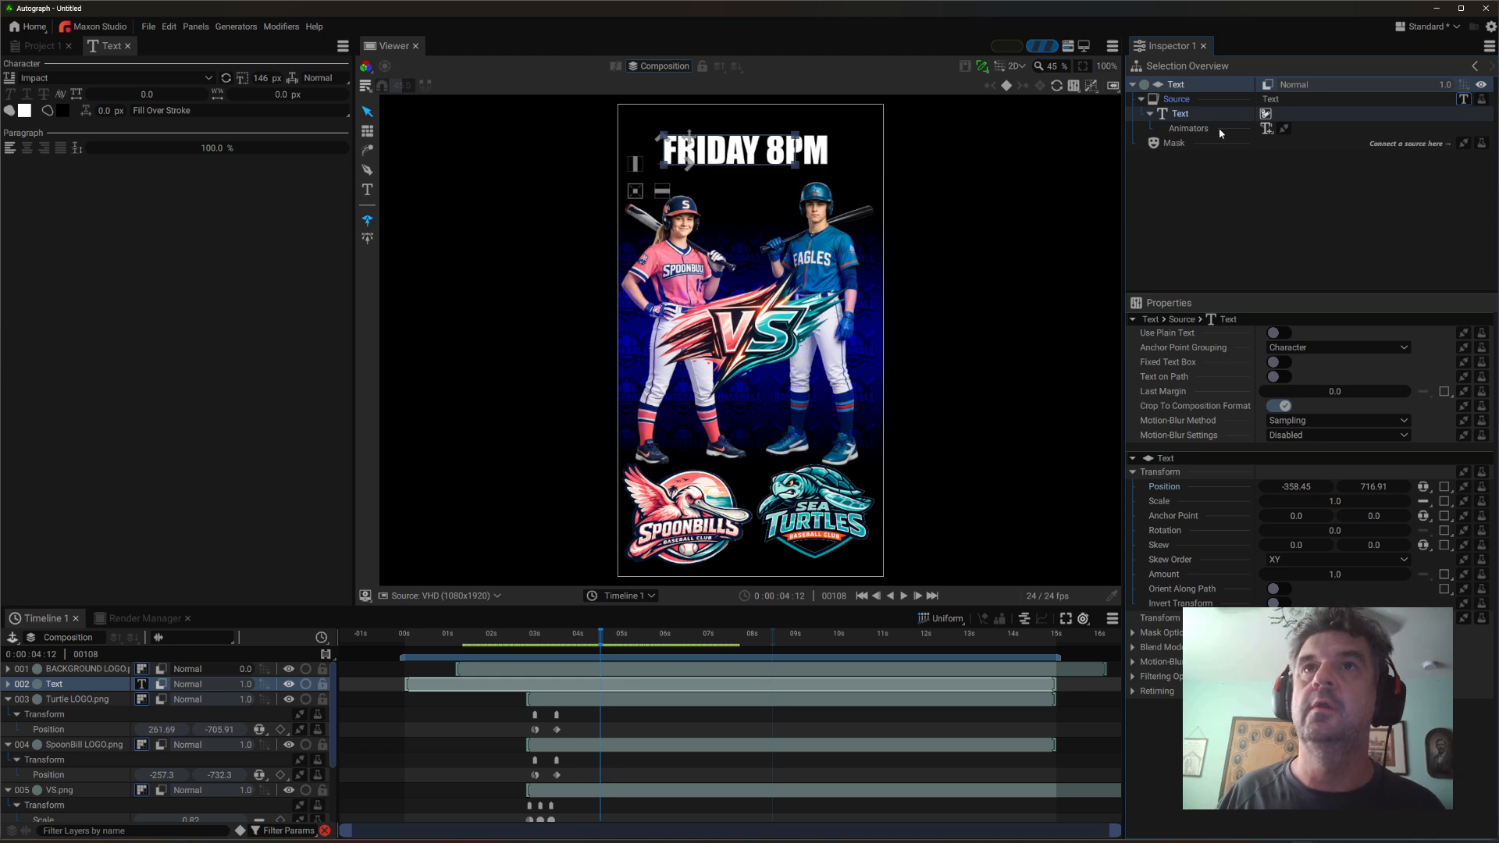
click(1266, 130)
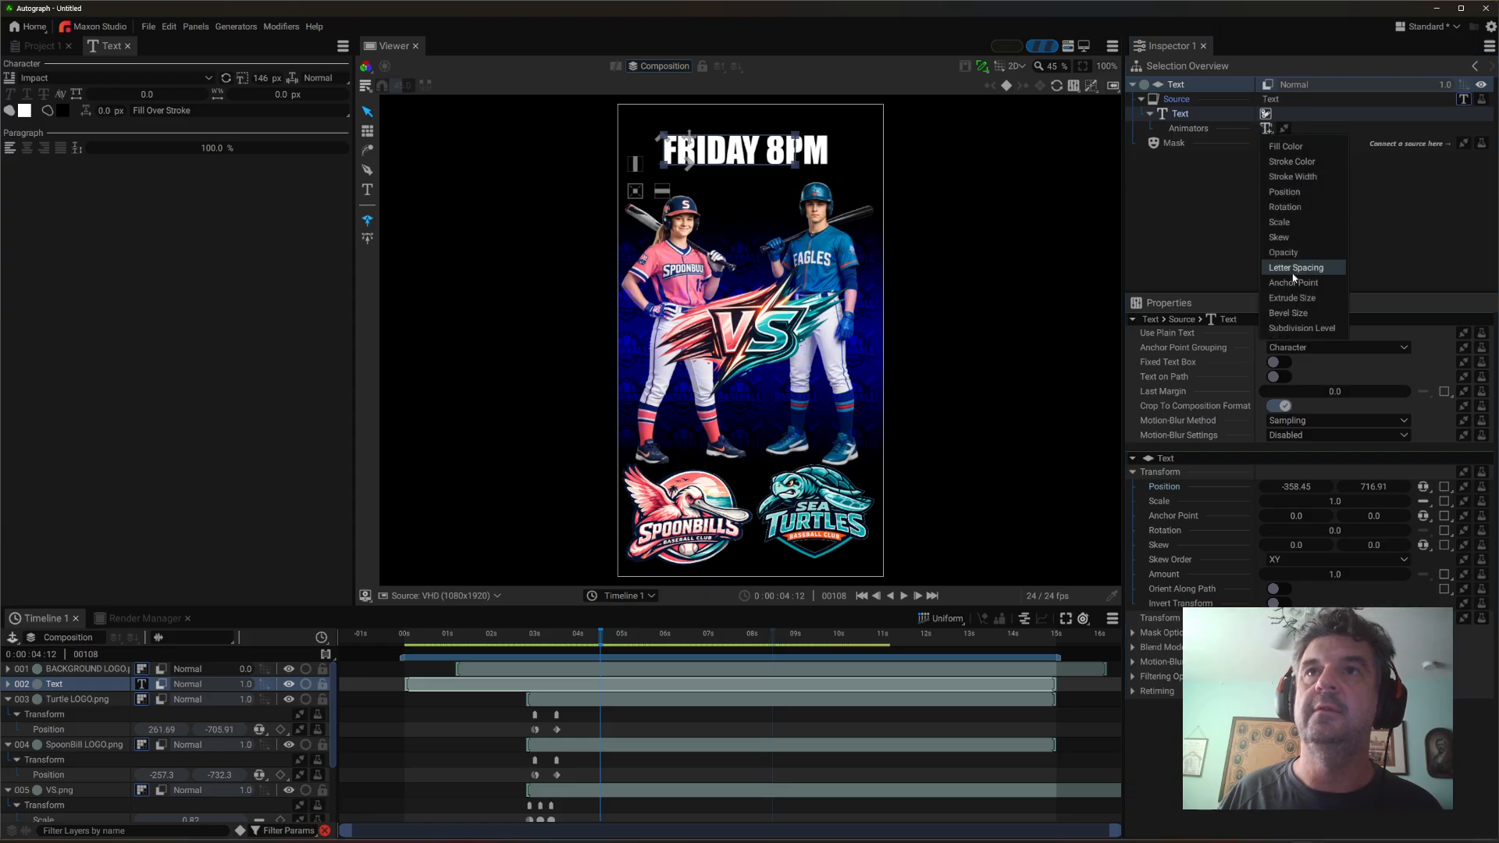
click(1302, 252)
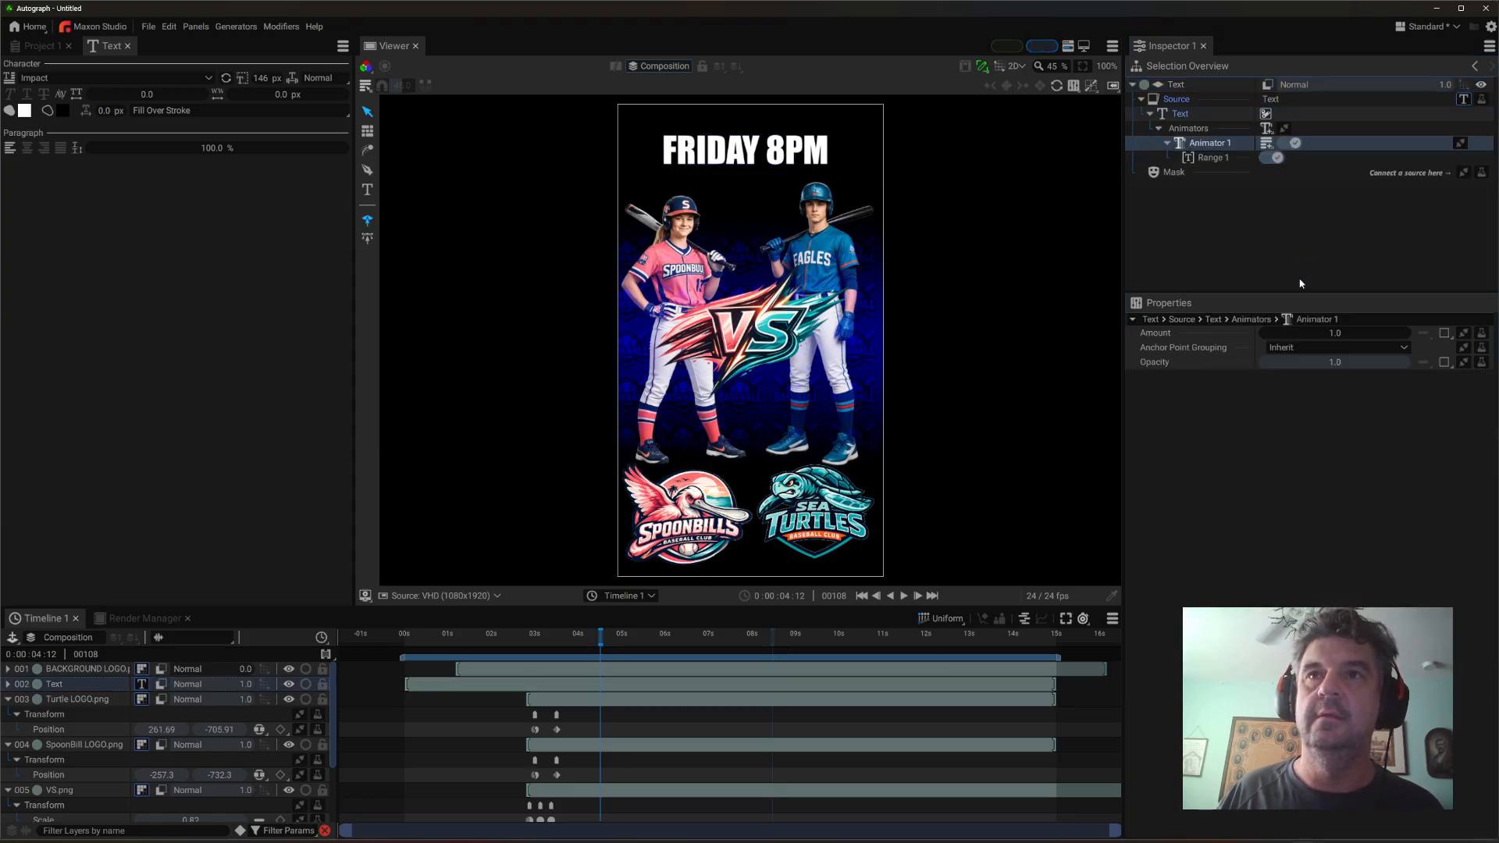
click(1343, 364)
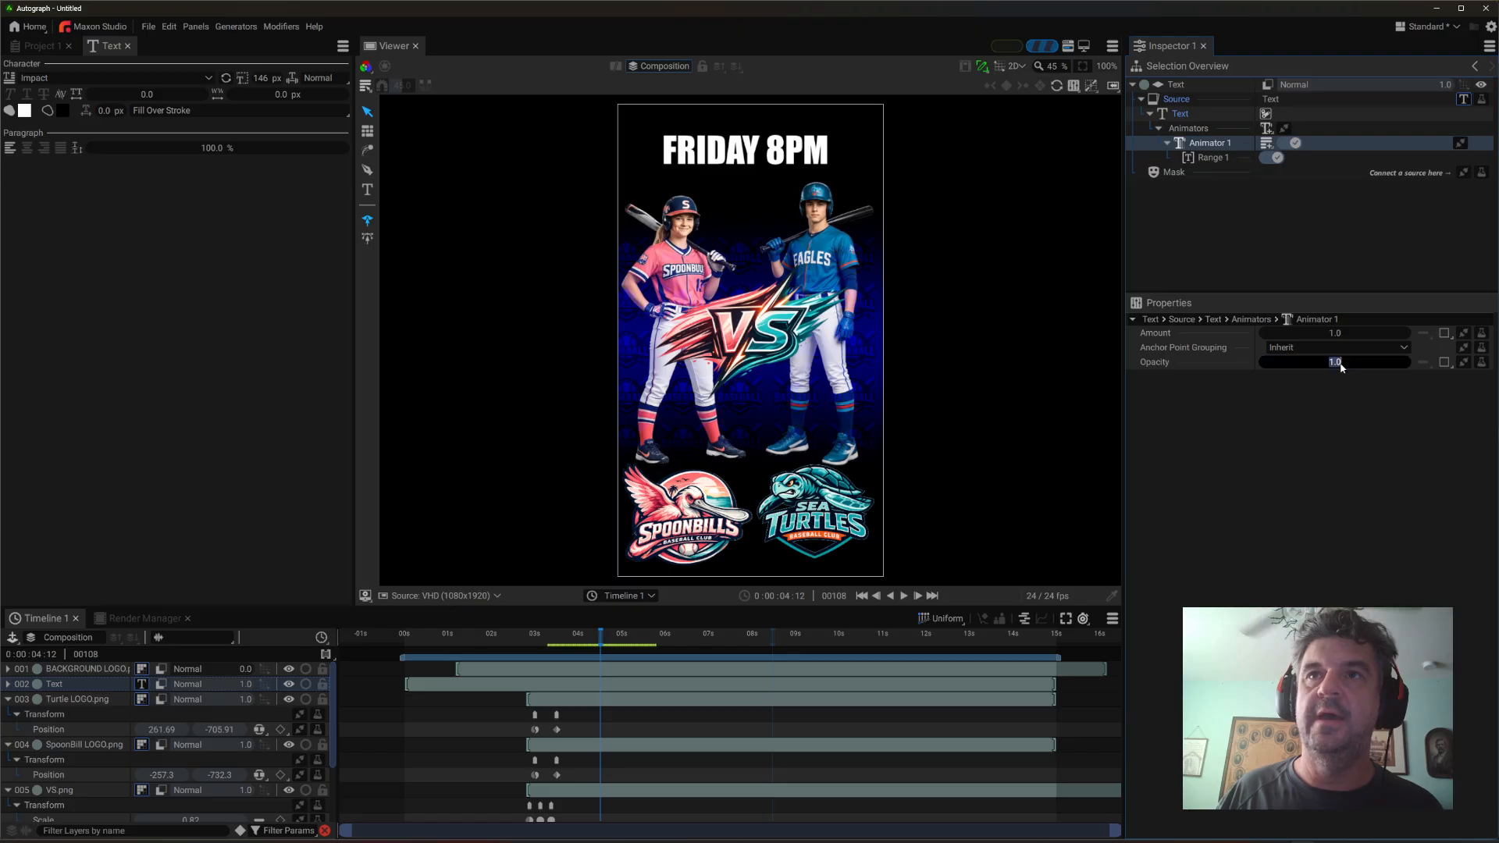
text(0)
key(Return)
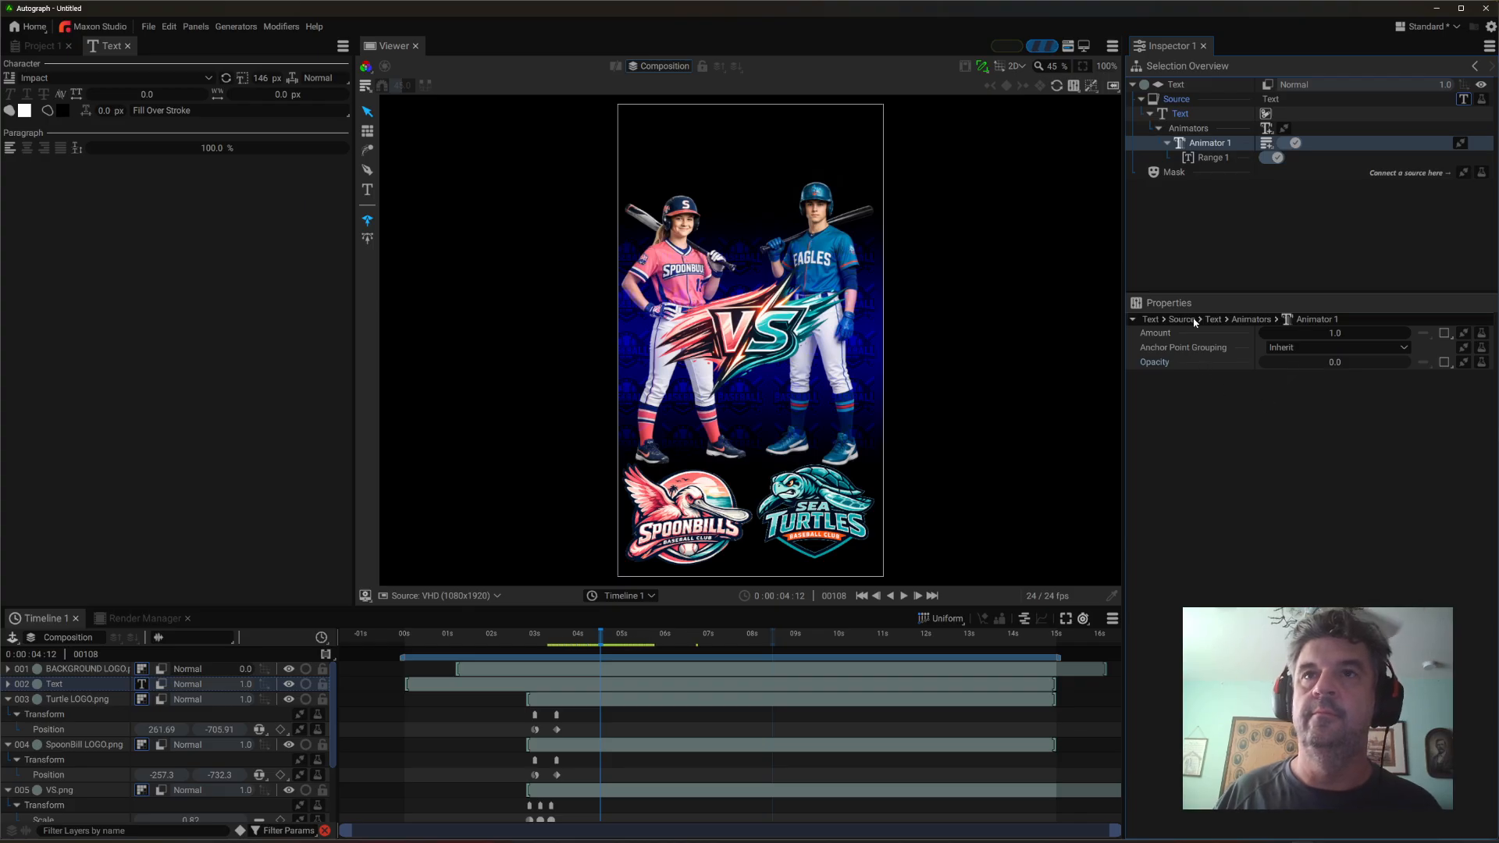
- Test the letter-by-letter reveal by raising Range 1's Start to 29, and reset it to 0
click(1213, 159)
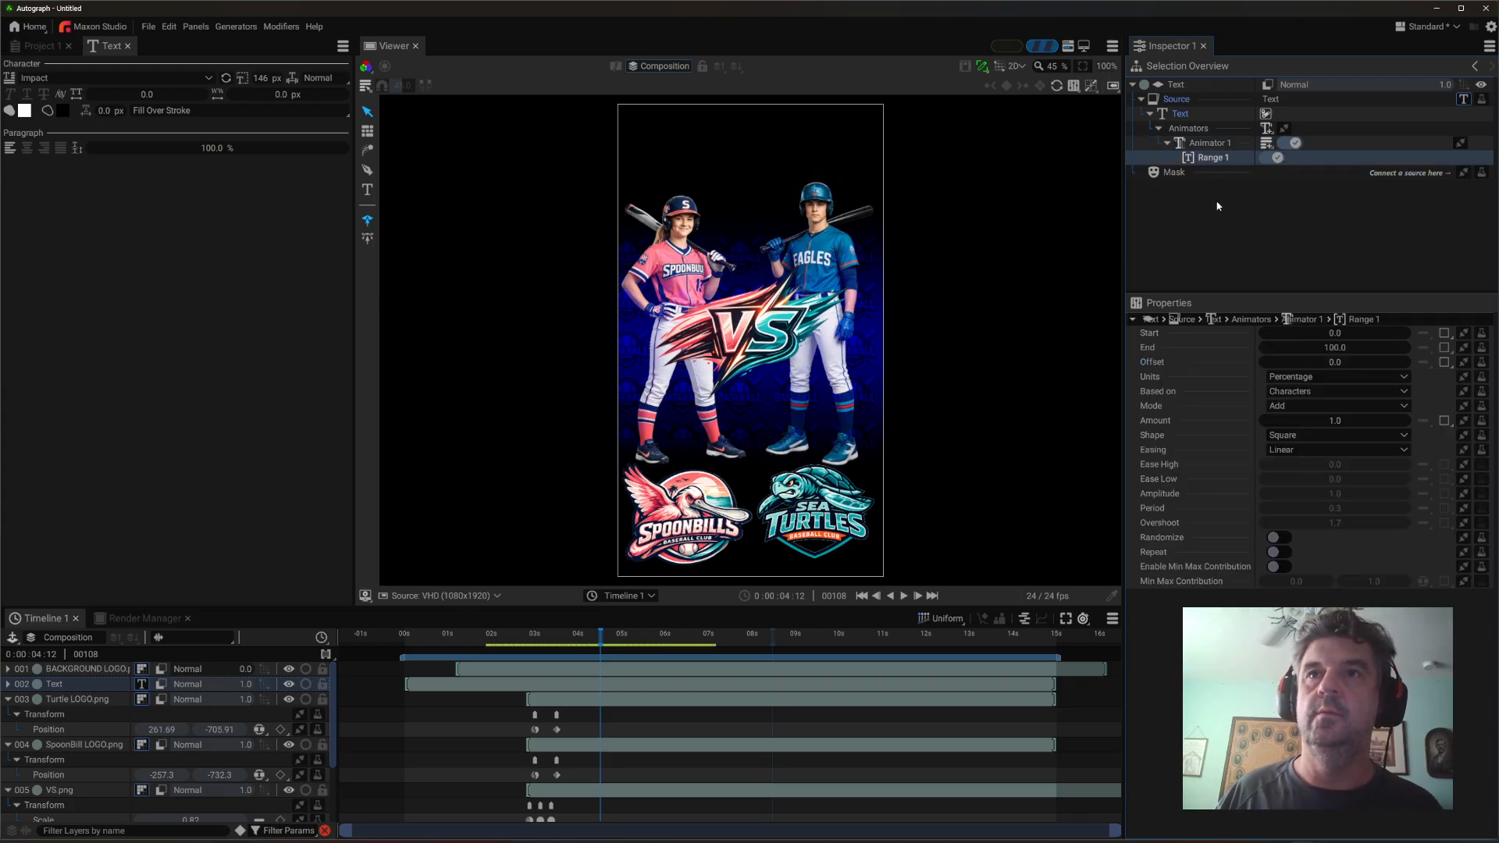
mouse_move(1337, 337)
mouse_down()
mouse_move(1418, 337)
mouse_move(1336, 340)
mouse_up()
click(1335, 335)
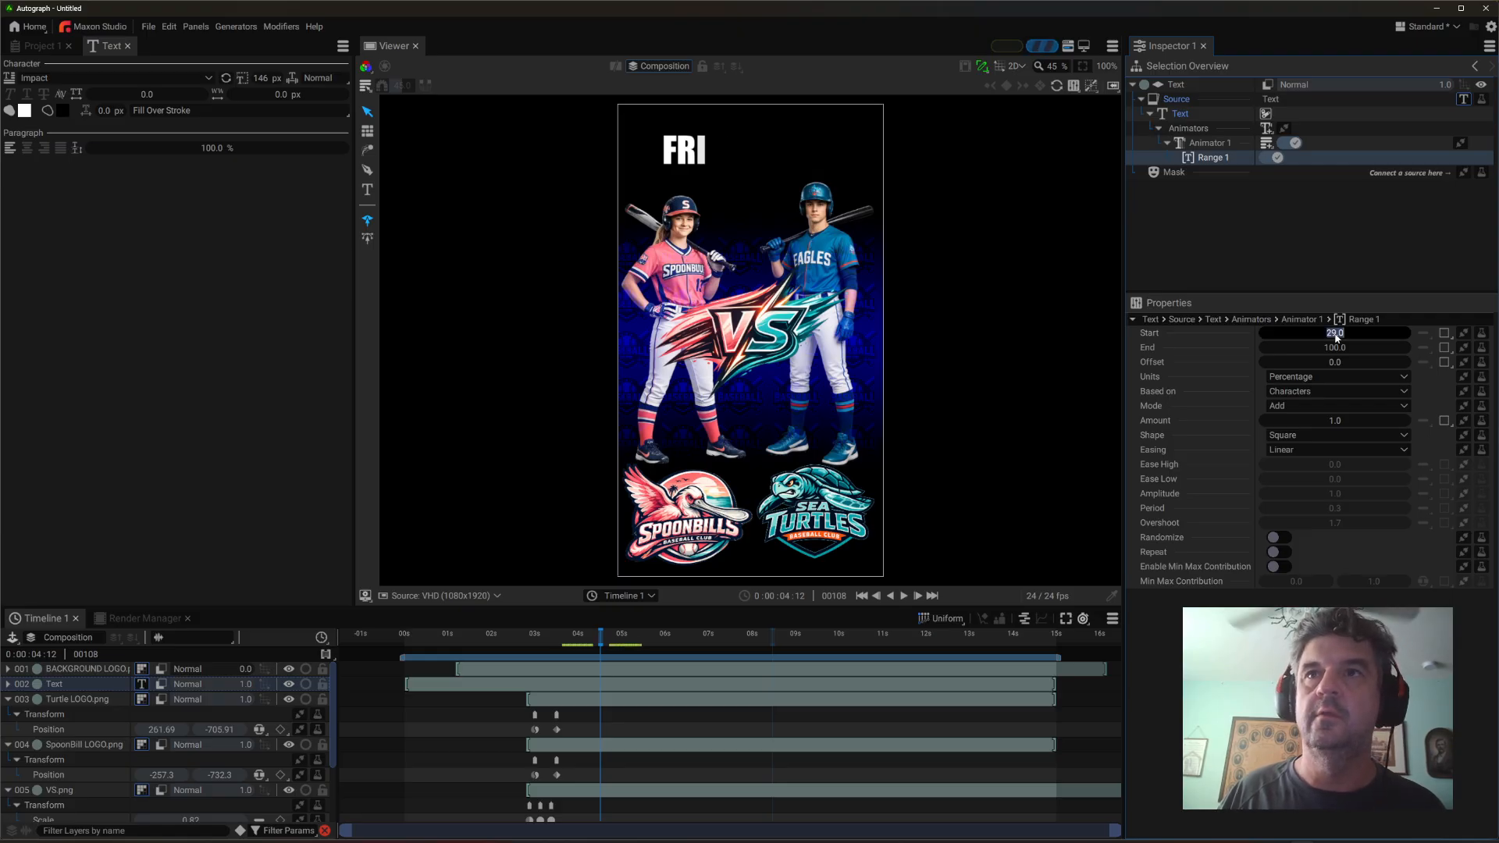
text(0)
key(Return)
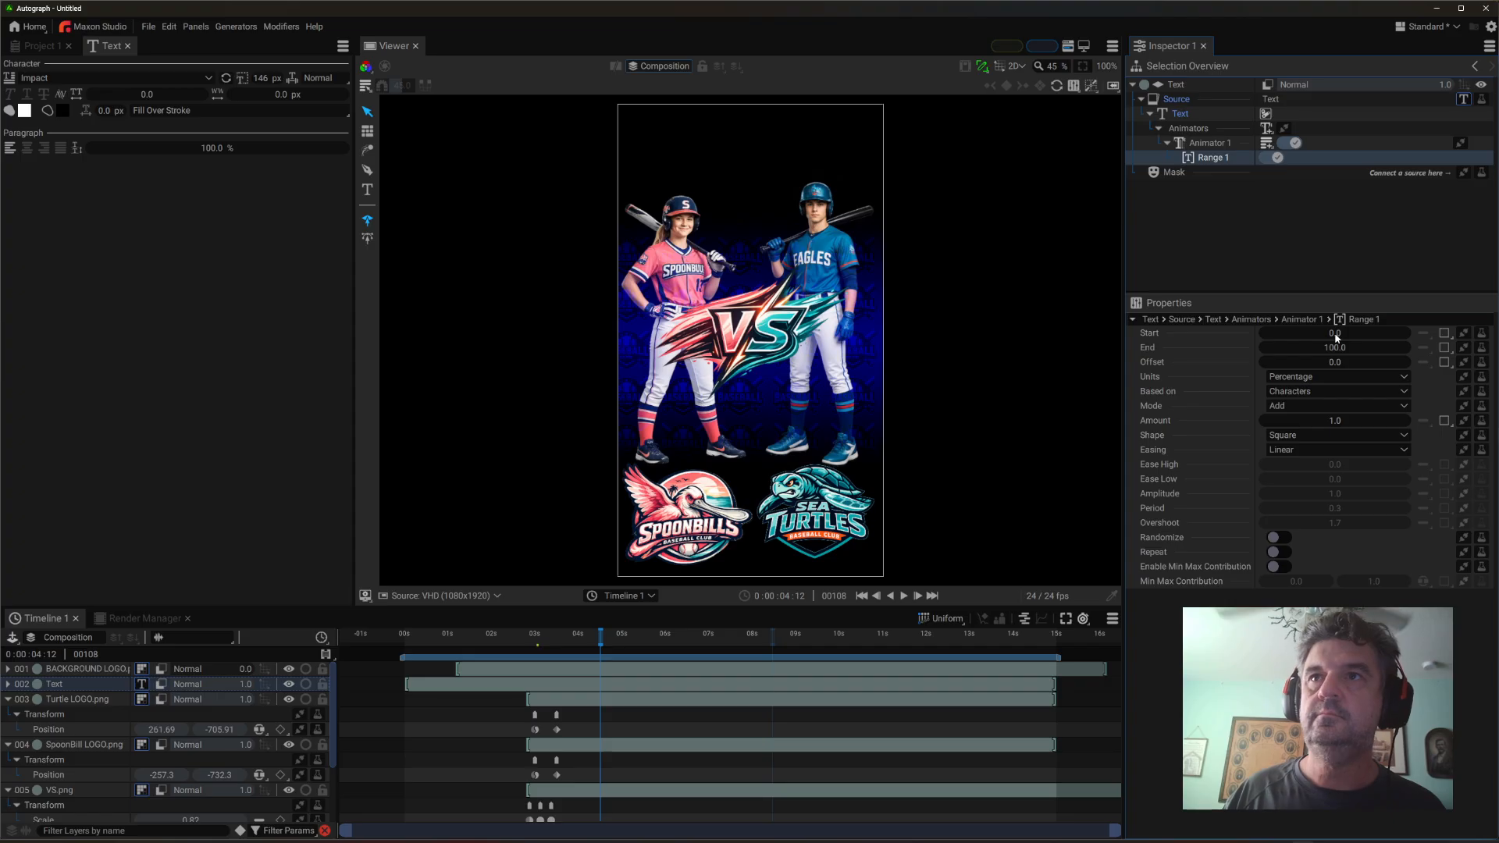
- Keyframe Range 1's Start at 0 on frame 108 and at 100 on frame 127 for the letter-by-letter reveal
click(1445, 333)
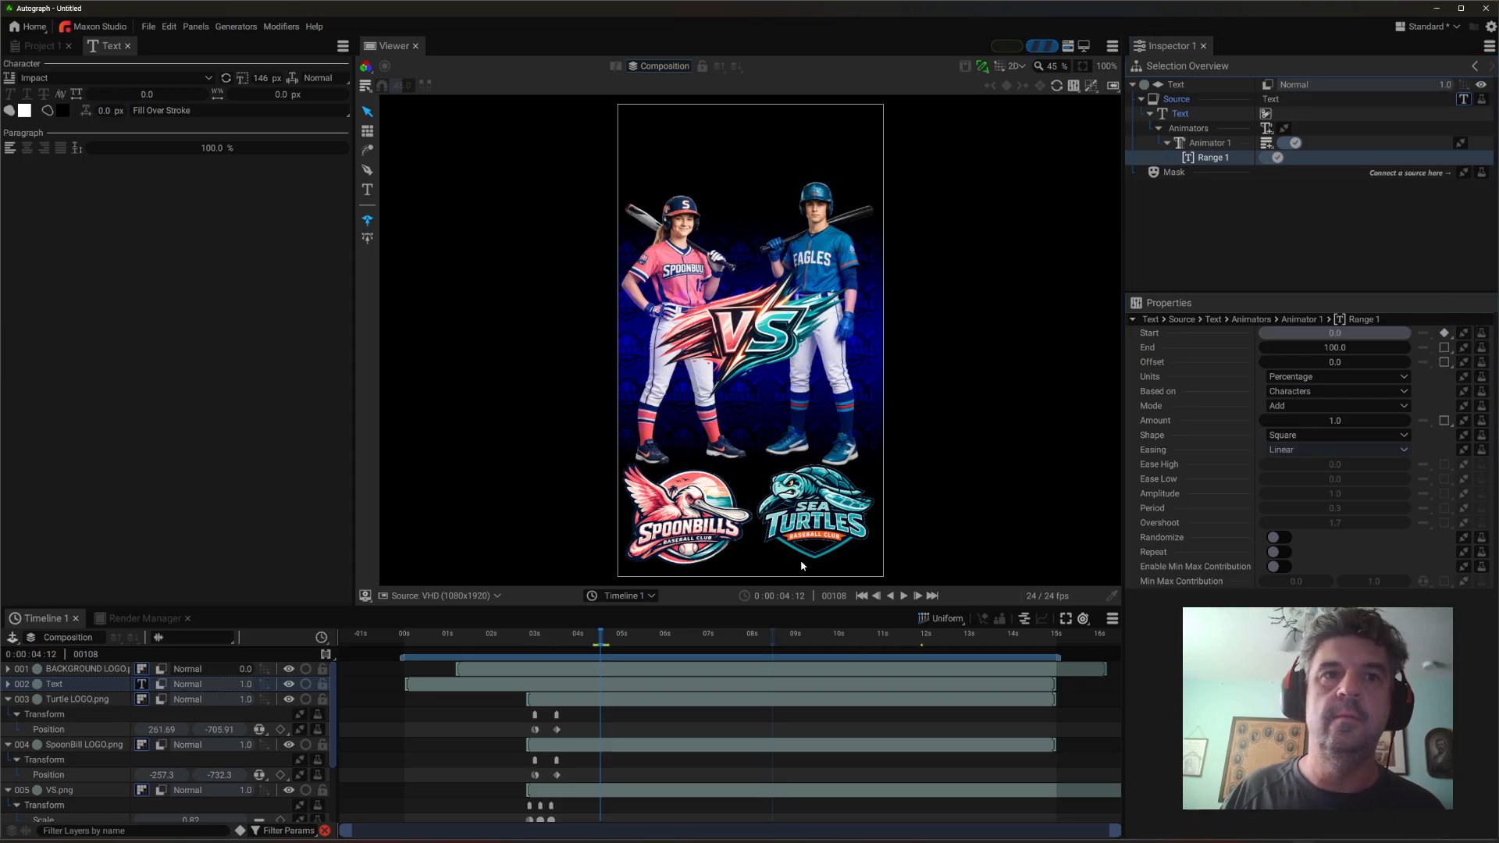
drag(614, 636, 634, 646)
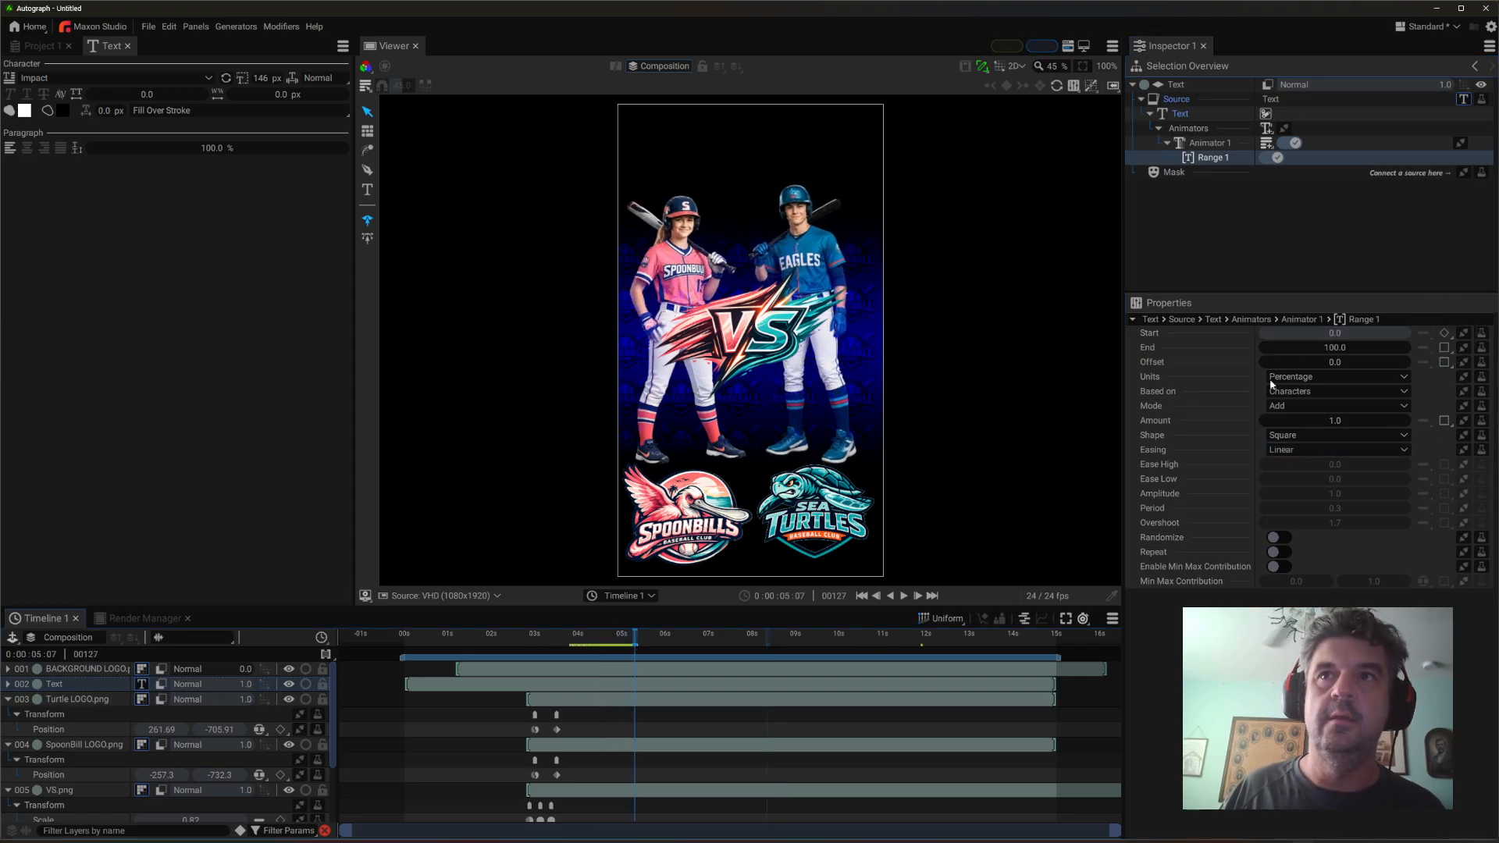
click(1334, 336)
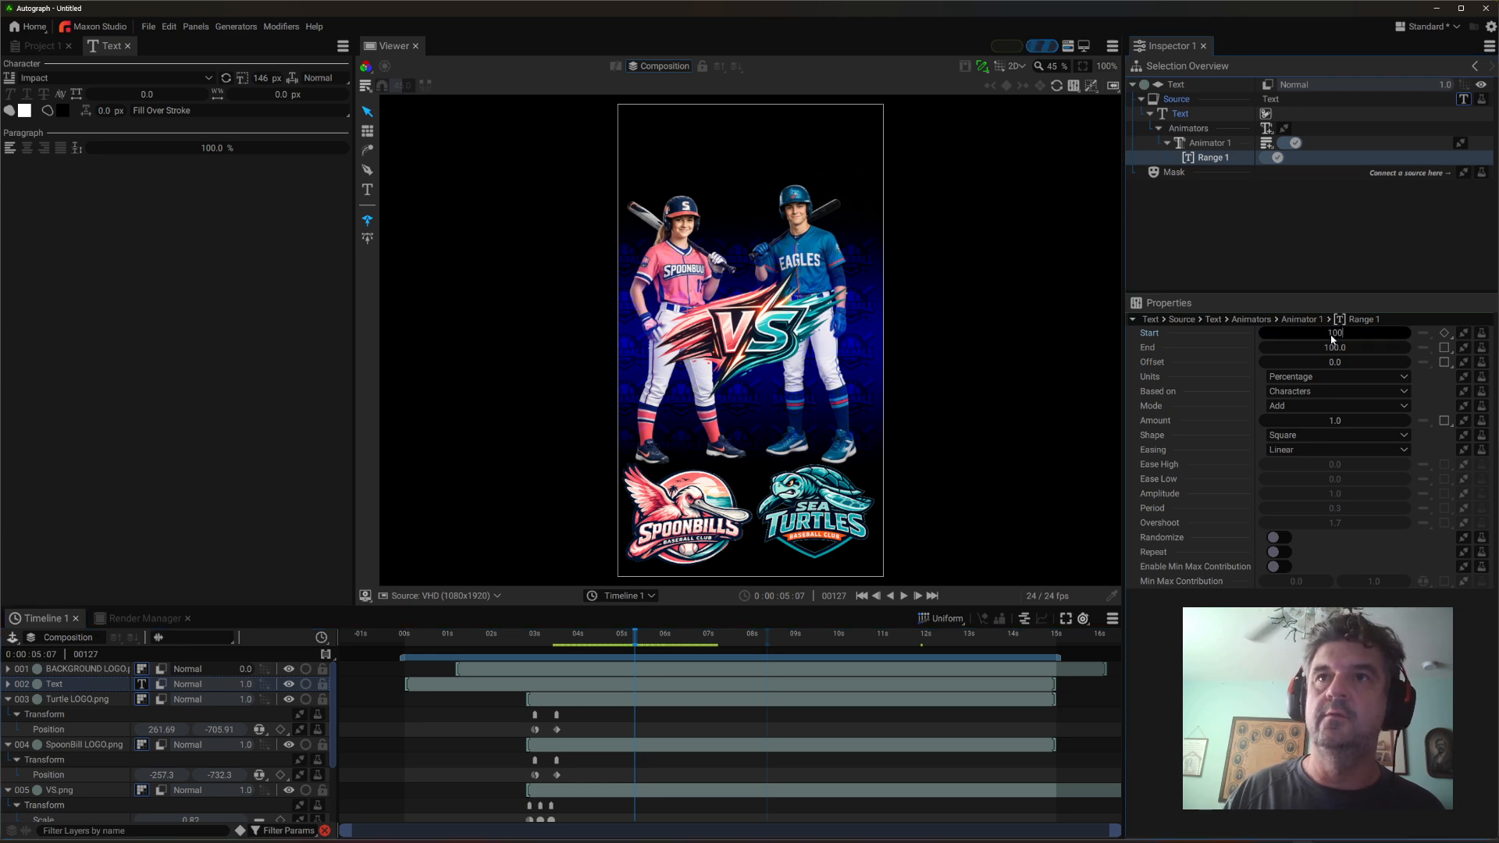
key(Return)
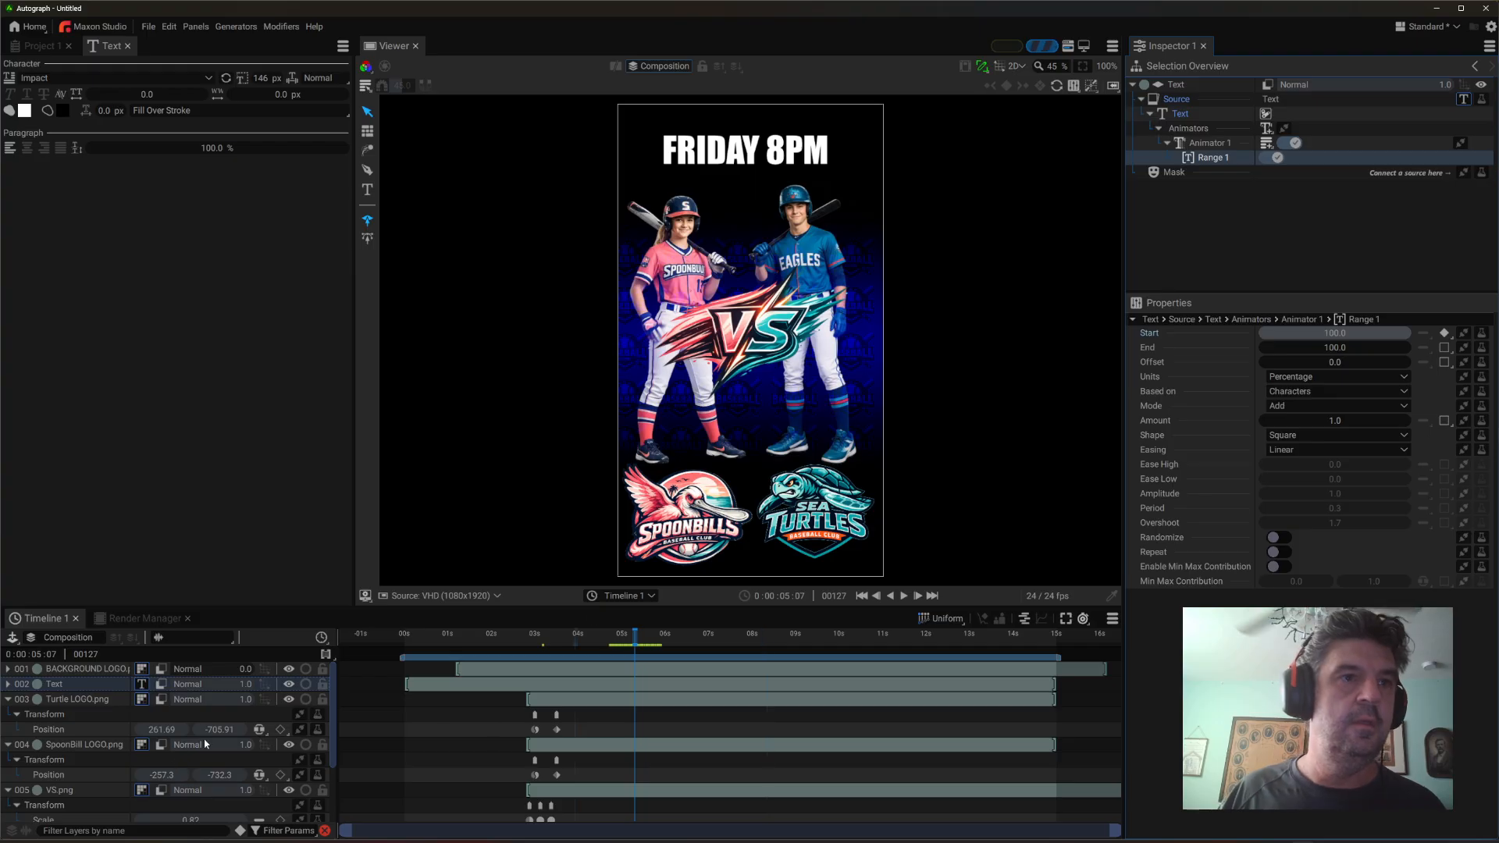
- Trim the start of the FRIDAY 8PM text layer to about frame 69, in line with the Turtle LOGO layer
click(536, 685)
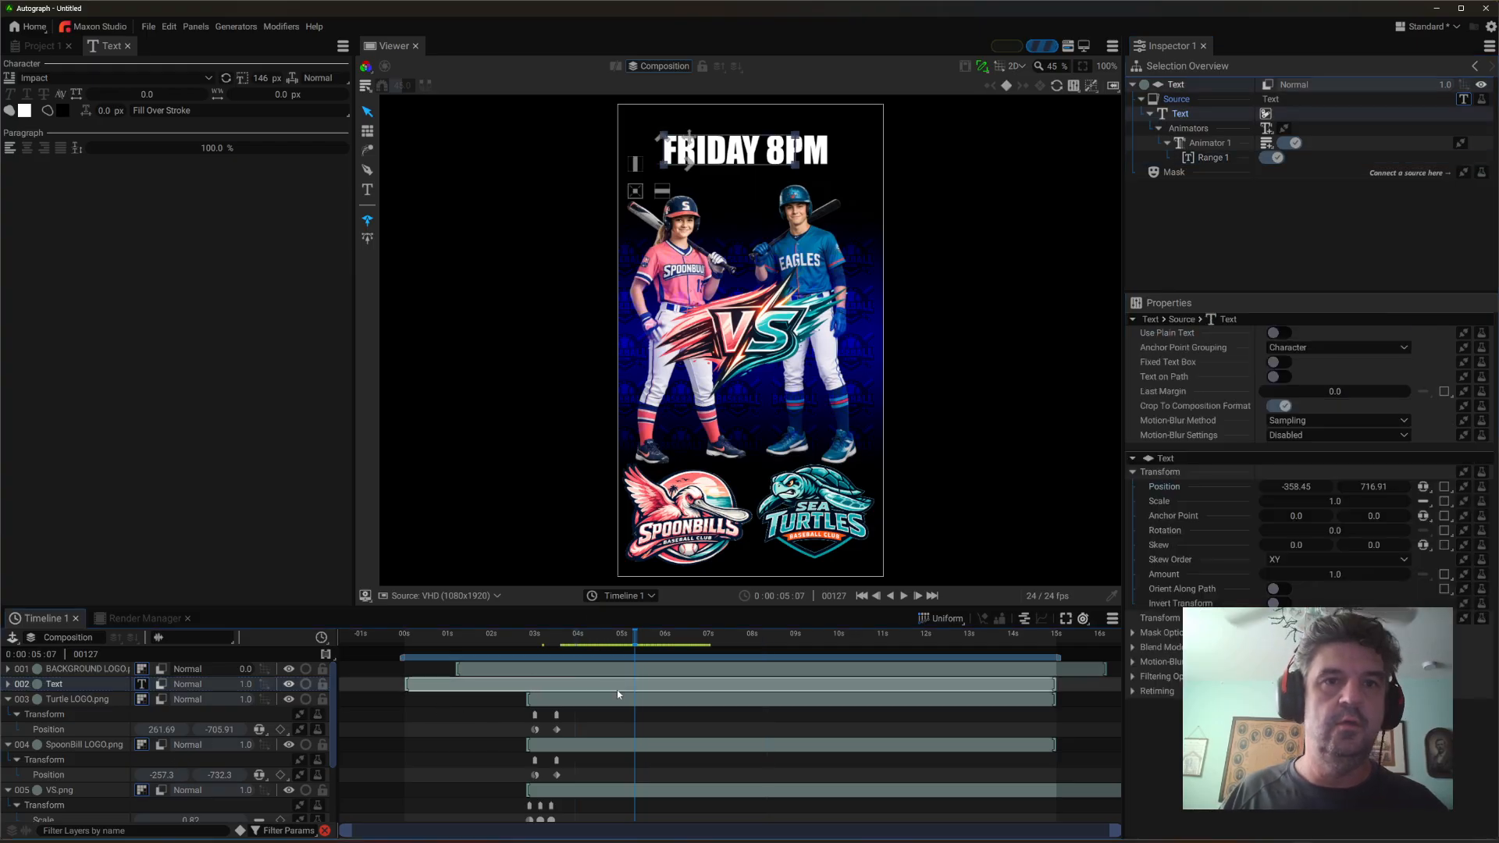
key(u)
scroll(540, 730, down, 2)
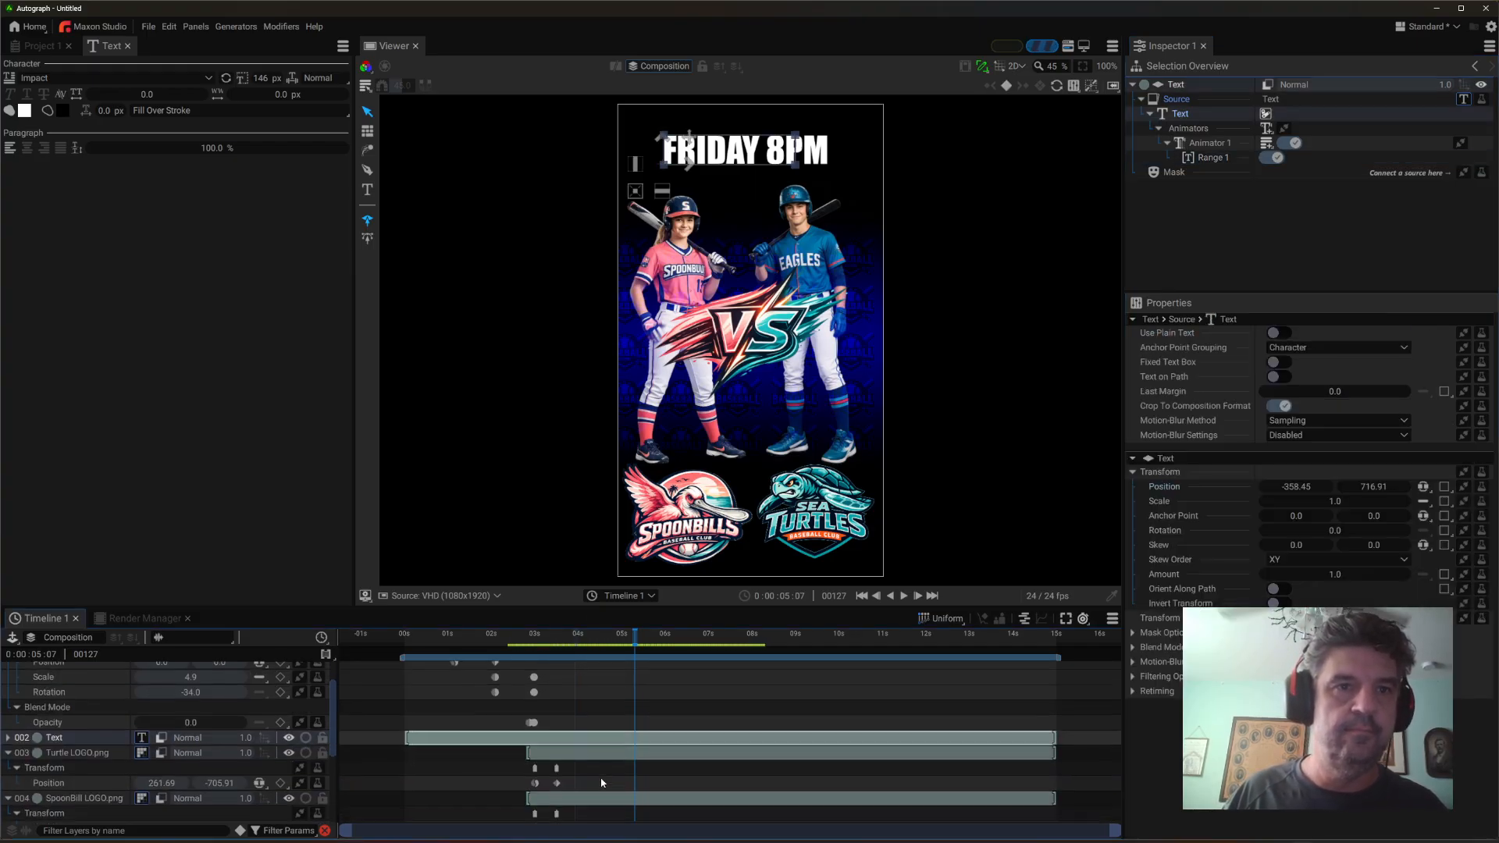
click(425, 715)
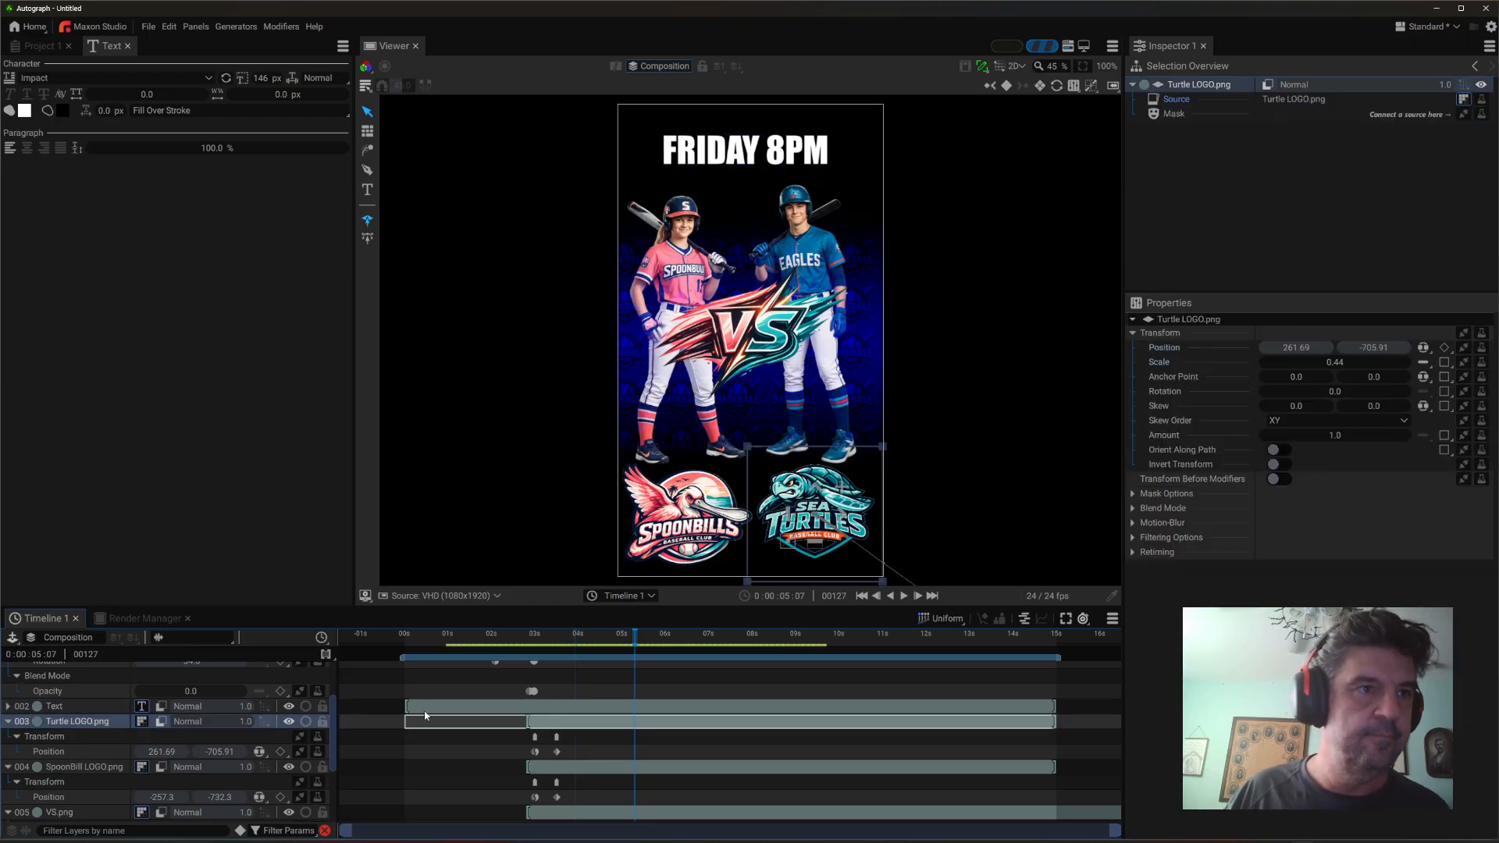
click(505, 712)
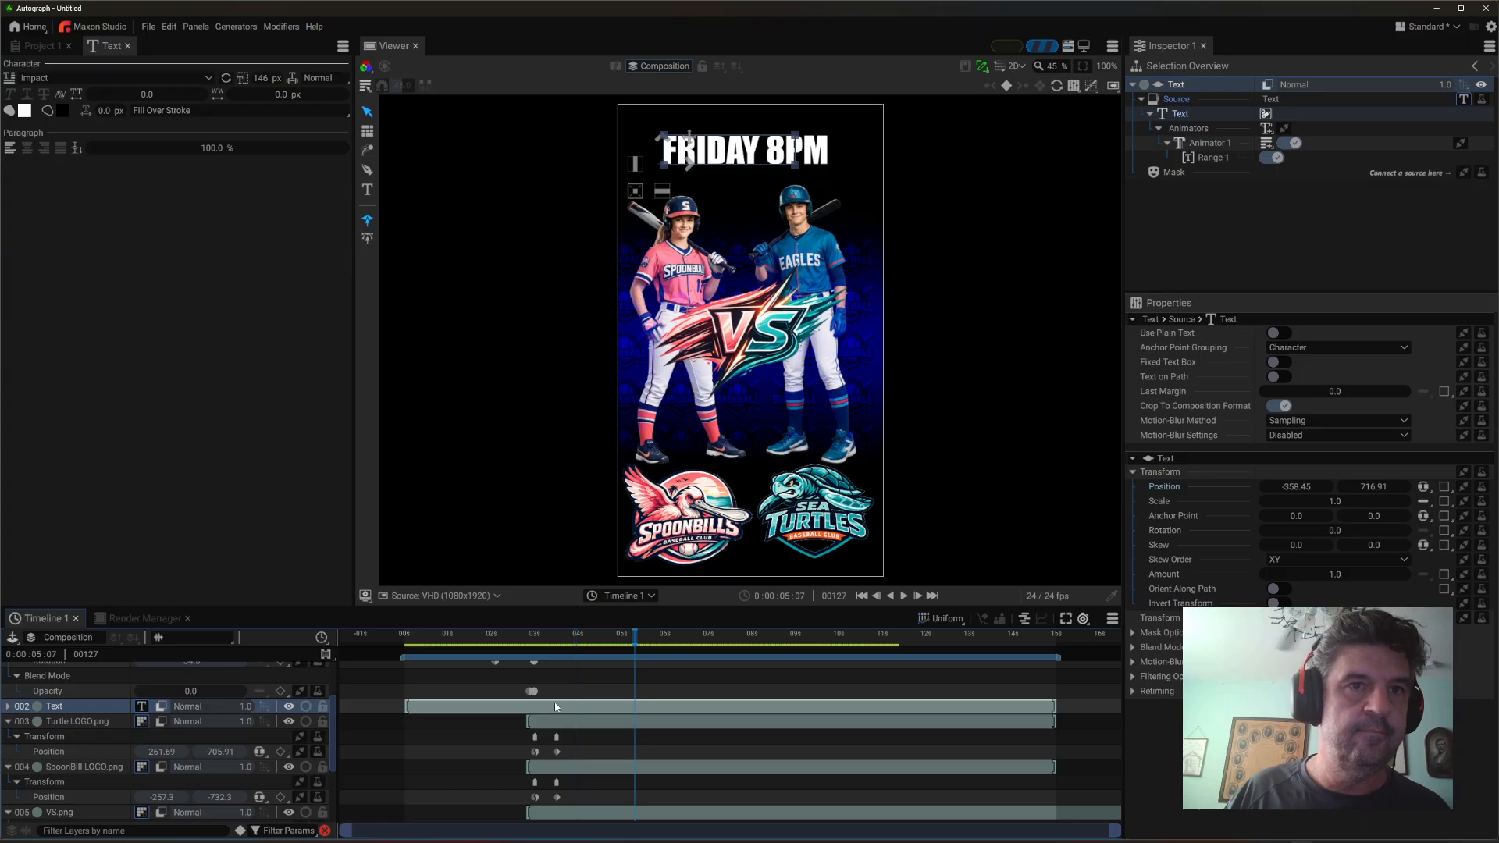
drag(572, 638, 531, 639)
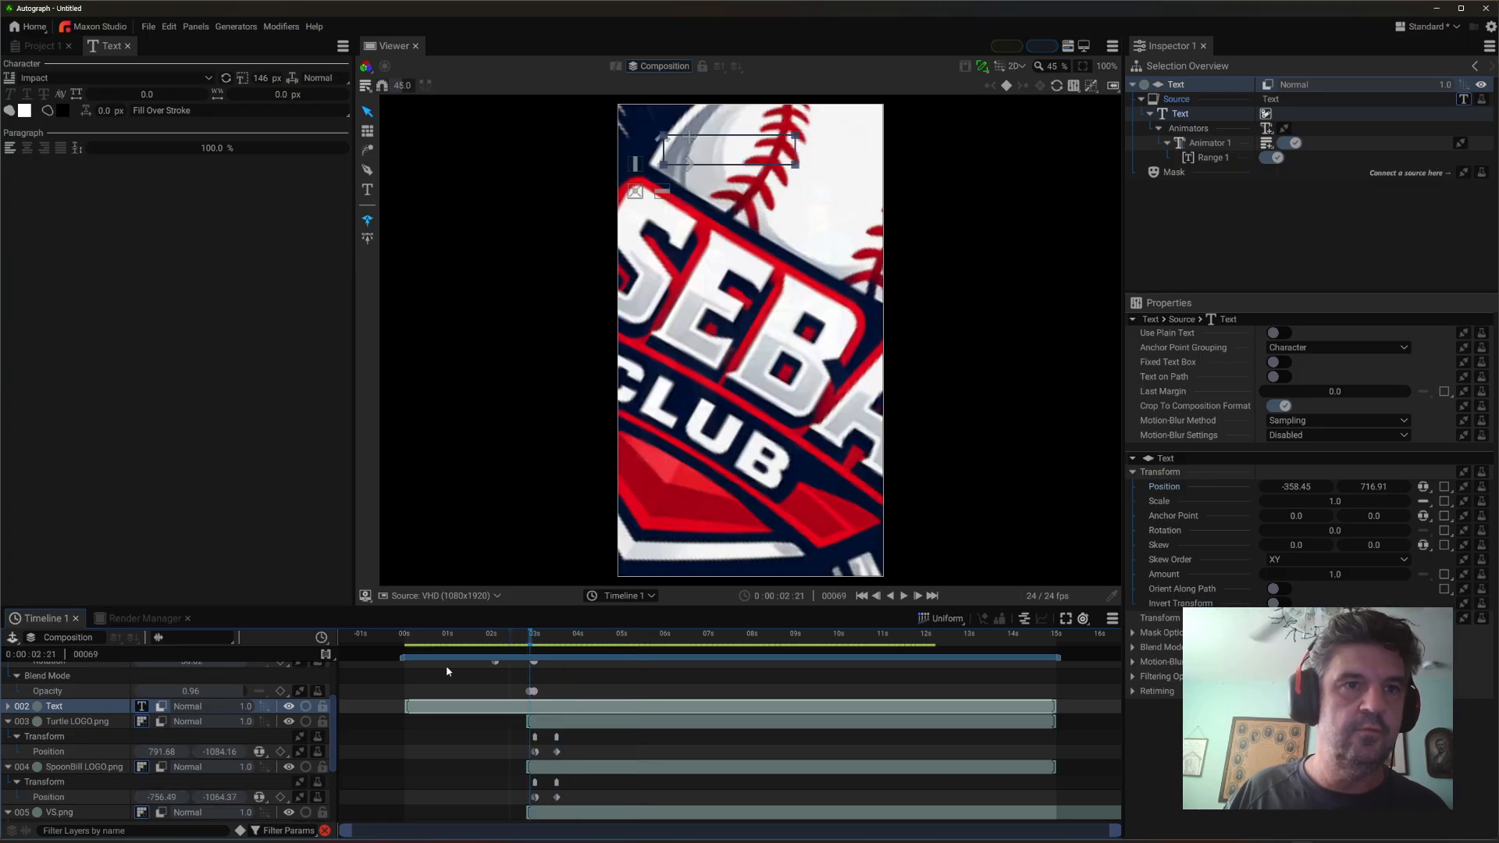
drag(404, 712, 527, 717)
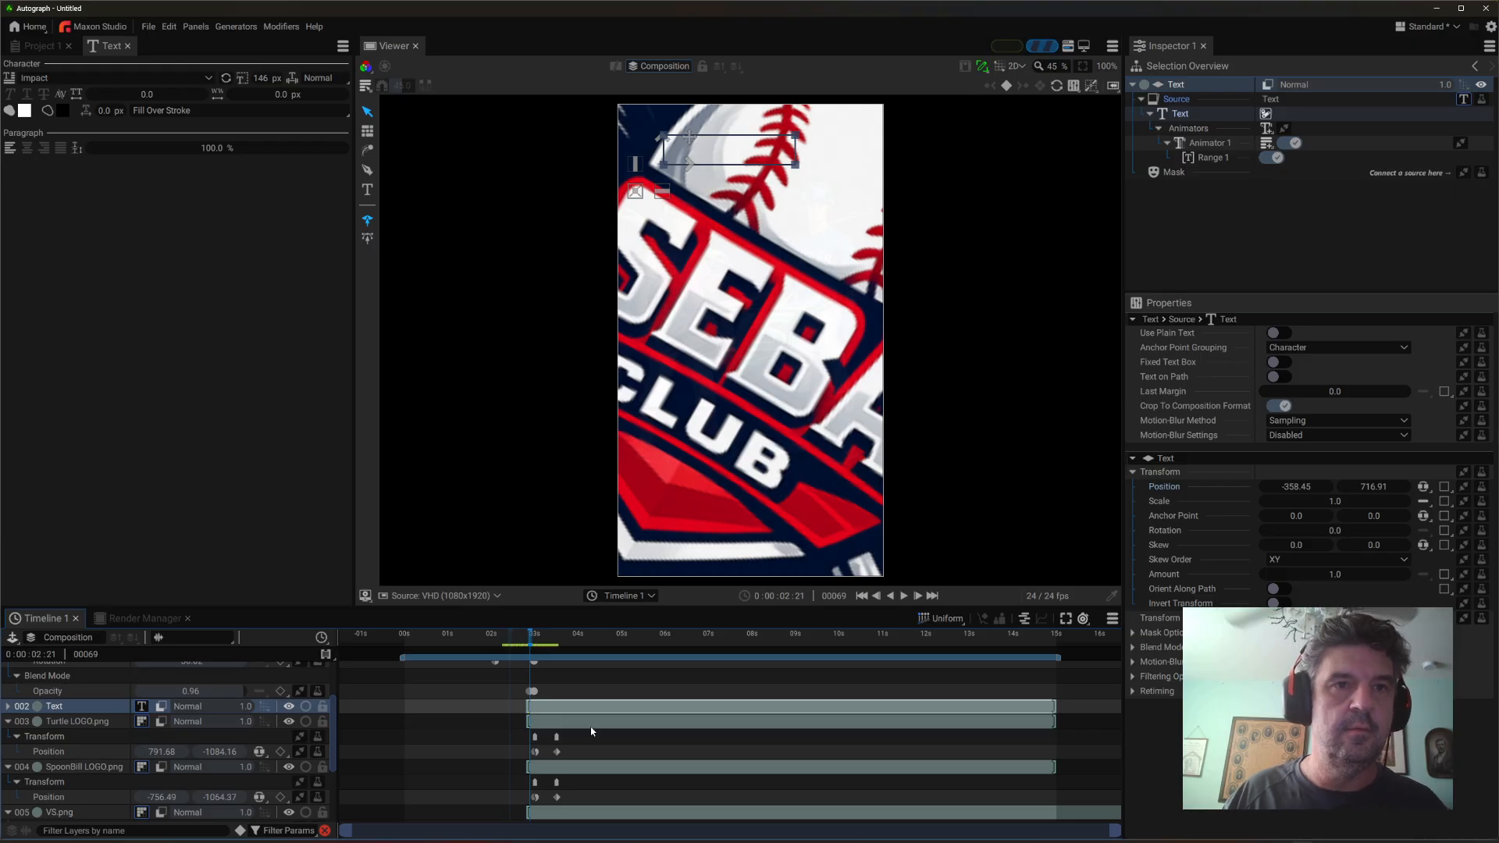
- Show the text layer's Start keyframes in the timeline and preview when the FRIDAY 8PM reveal begins relative to the logos
key(u)
scroll(595, 741, down, 1)
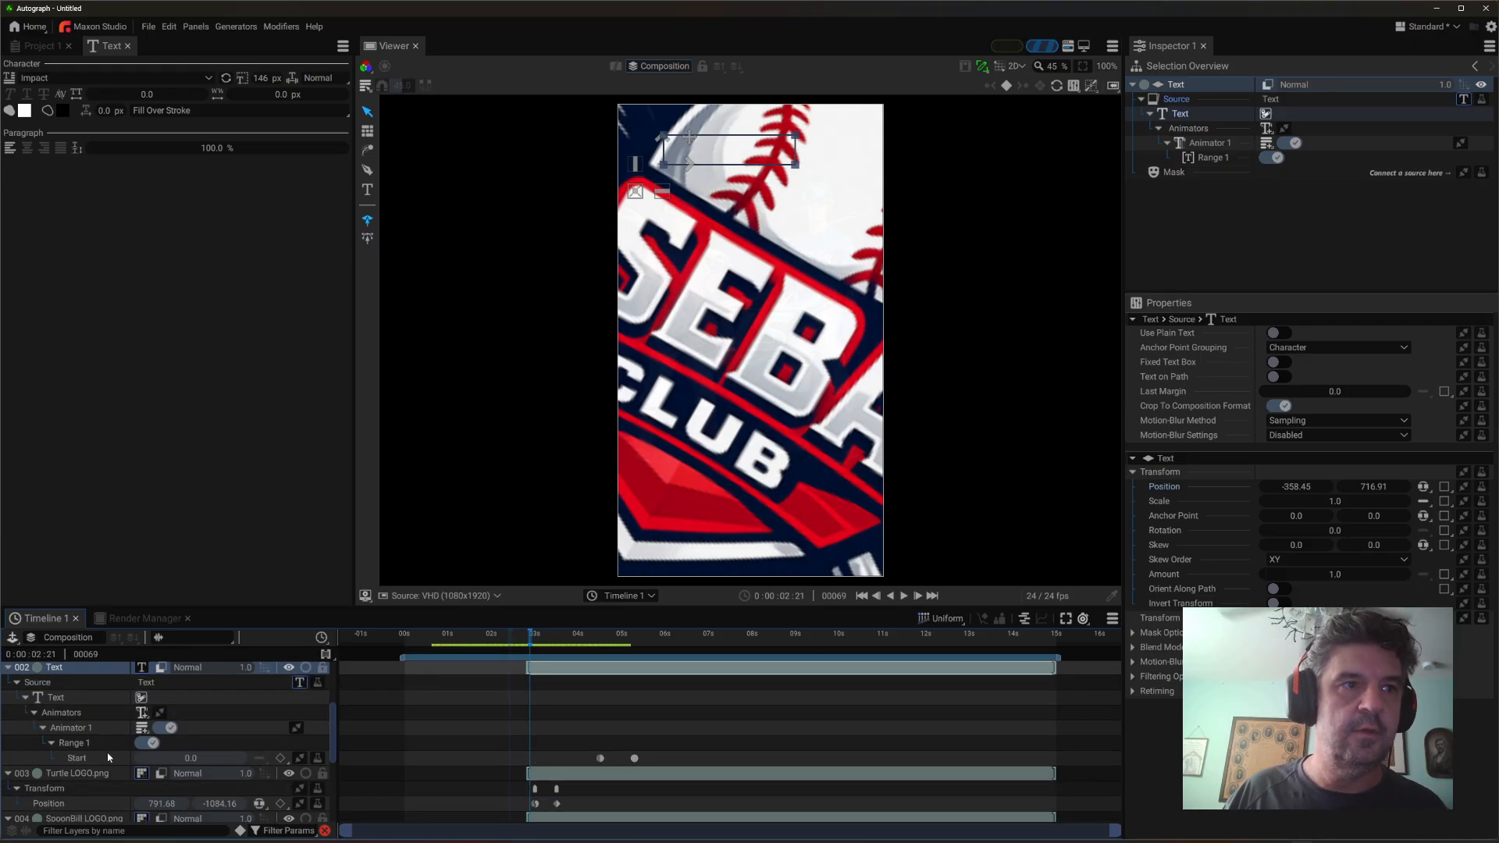
drag(572, 645, 622, 649)
drag(641, 650, 634, 656)
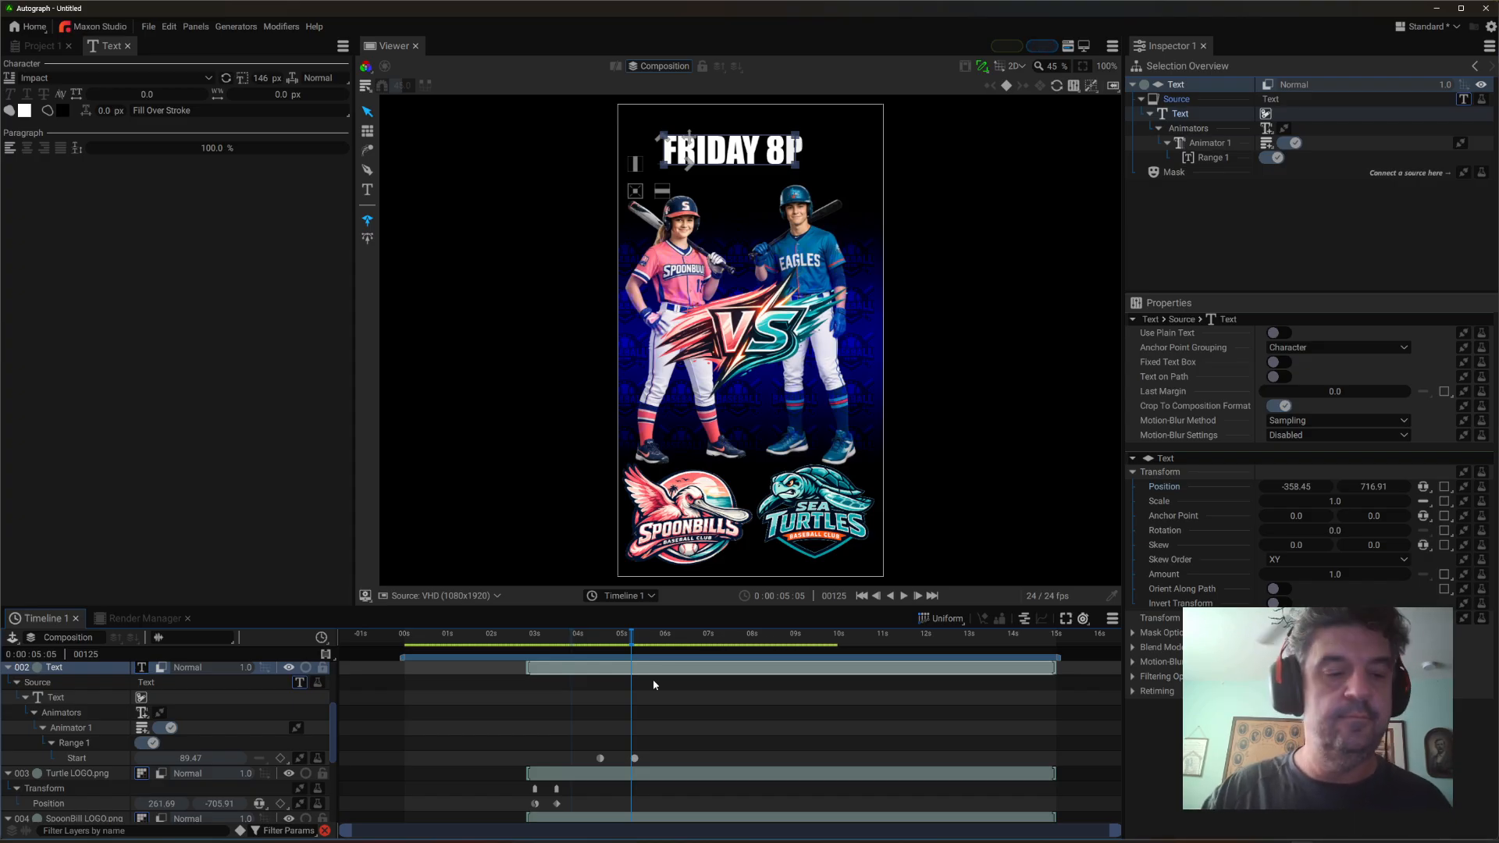
key(Home)
click(904, 596)
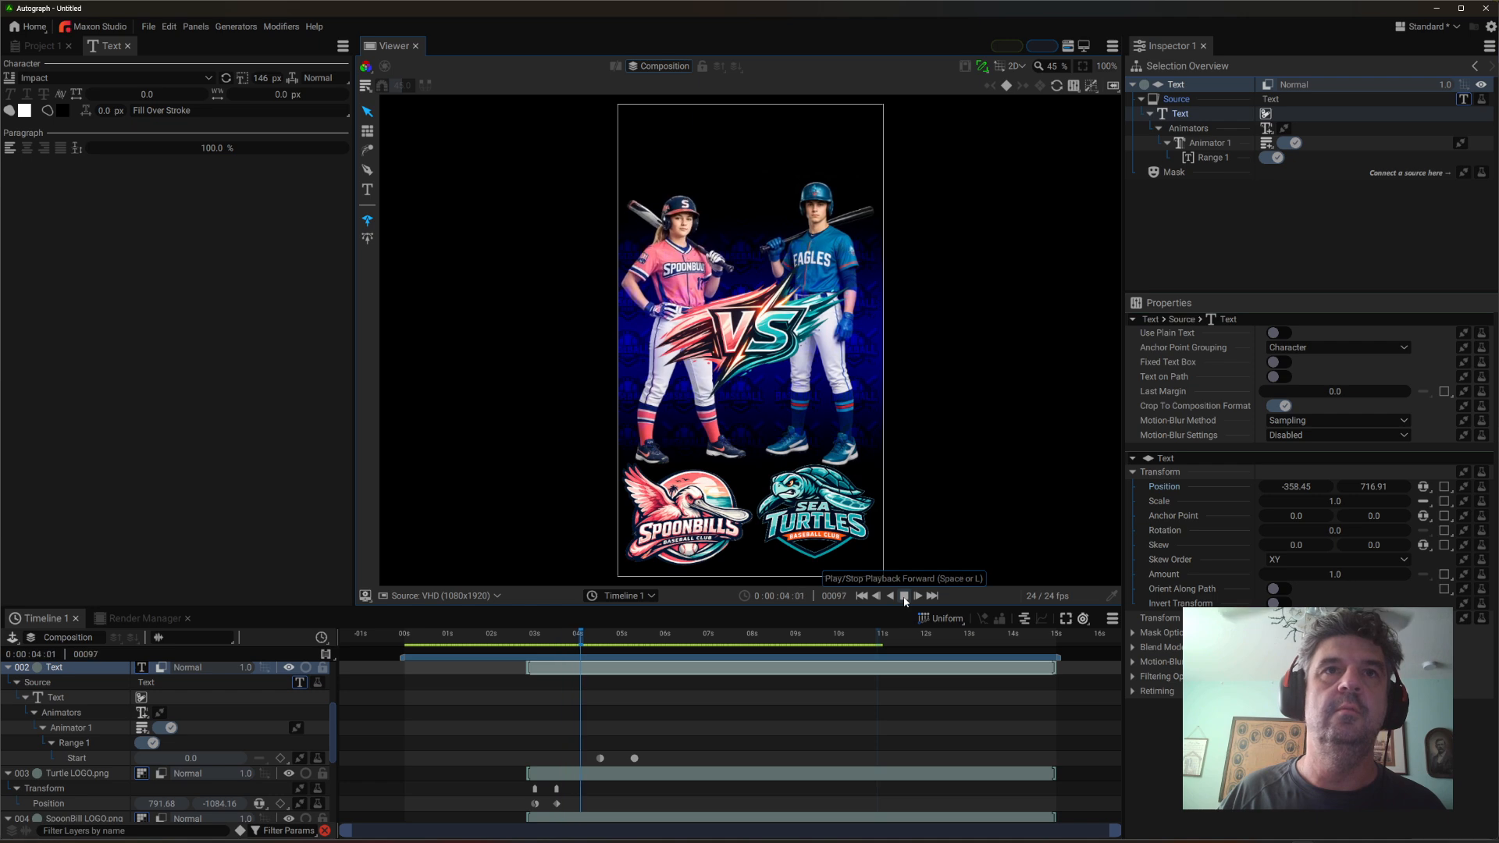
click(904, 596)
drag(577, 644, 509, 650)
key(space)
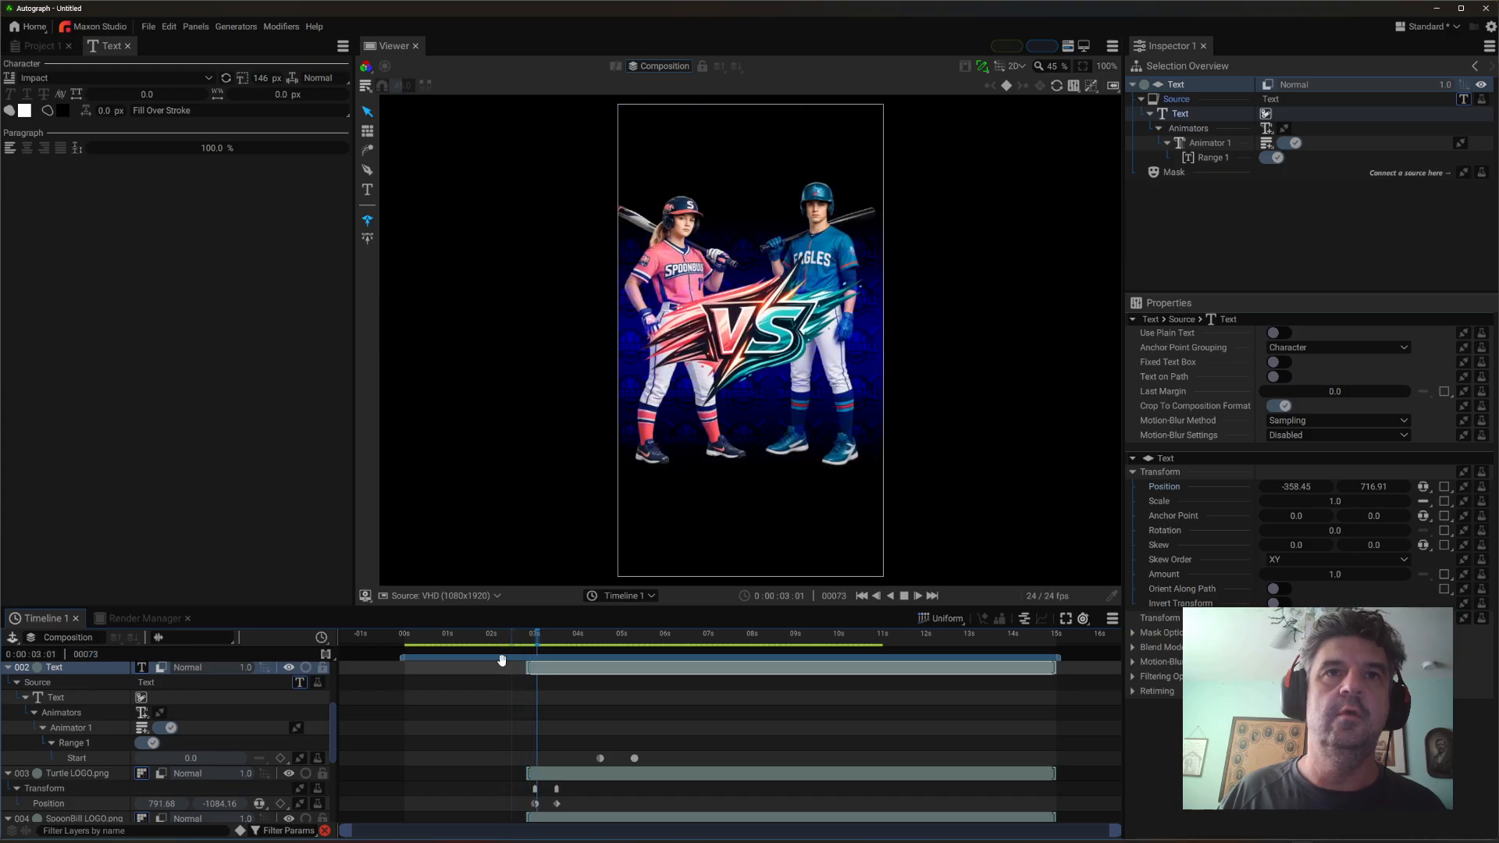
key(space)
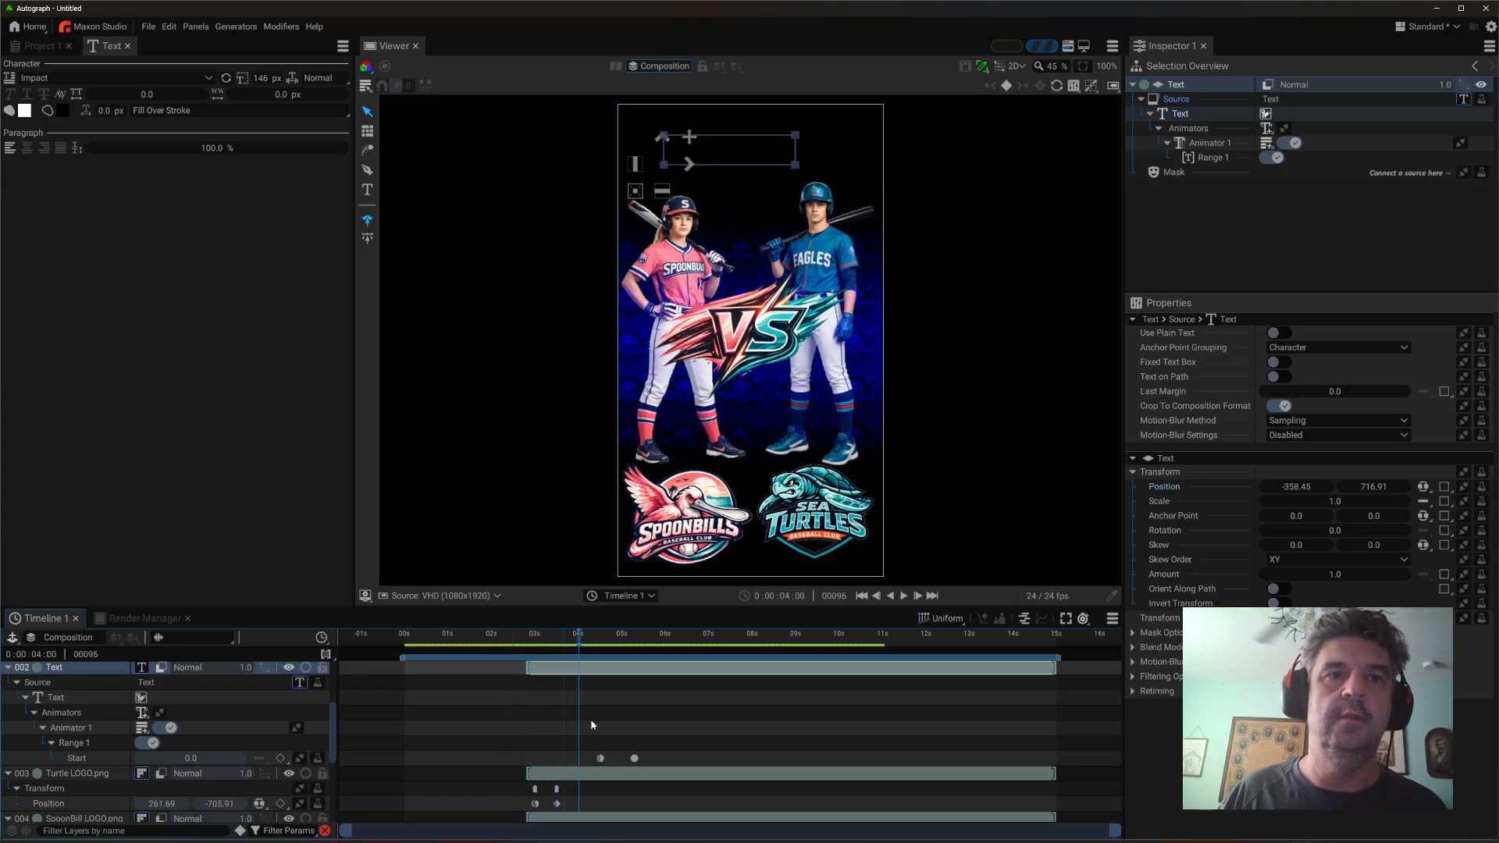
- Shift both Start keyframes earlier so the FRIDAY 8PM reveal begins at about frame 79, and play it back
mouse_move(591, 752)
mouse_down()
mouse_move(645, 763)
mouse_move(578, 761)
mouse_up()
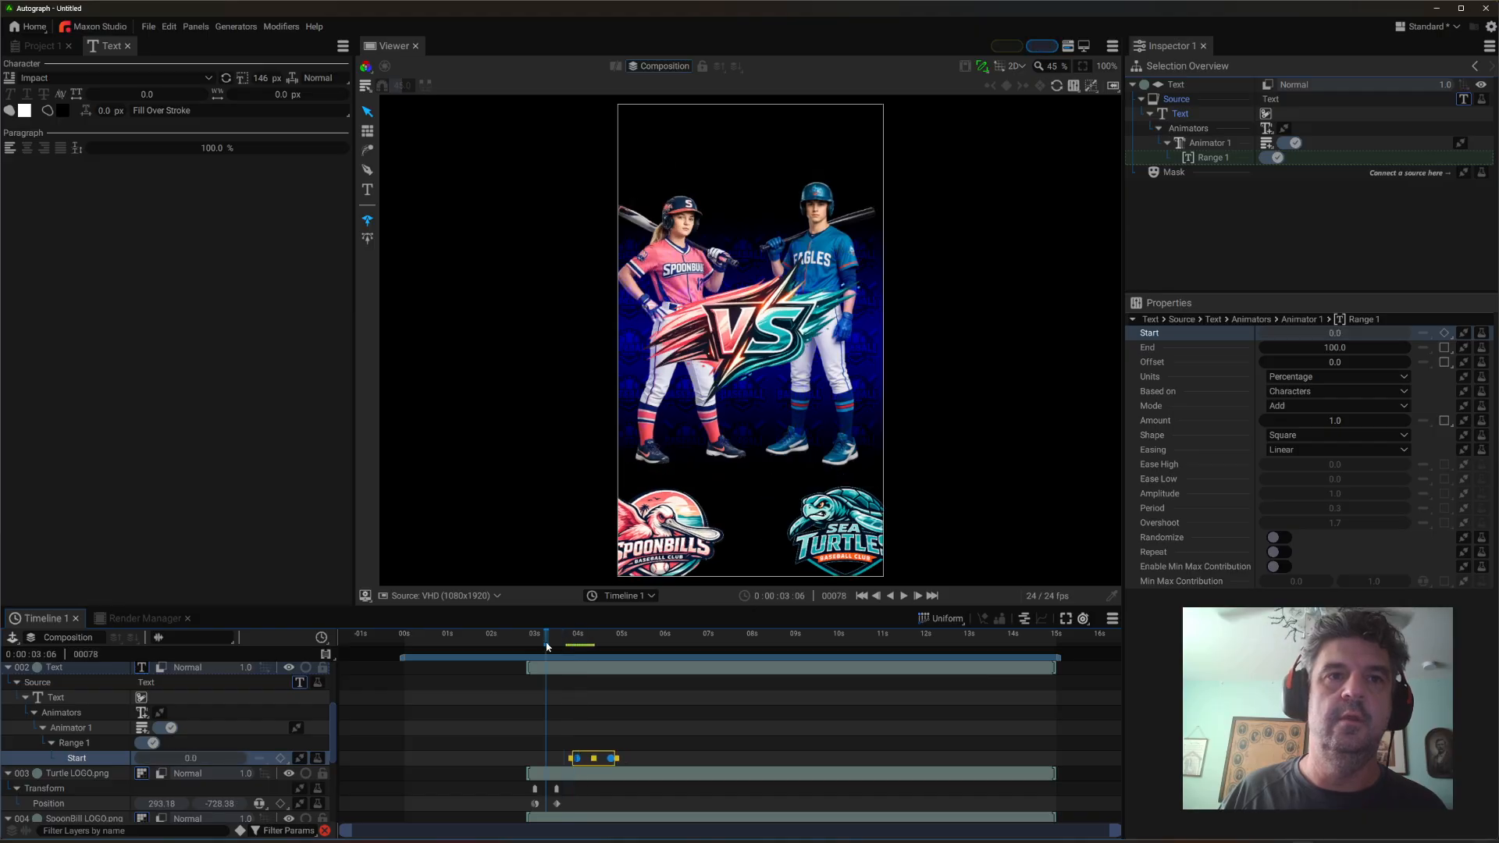
click(474, 648)
key(space)
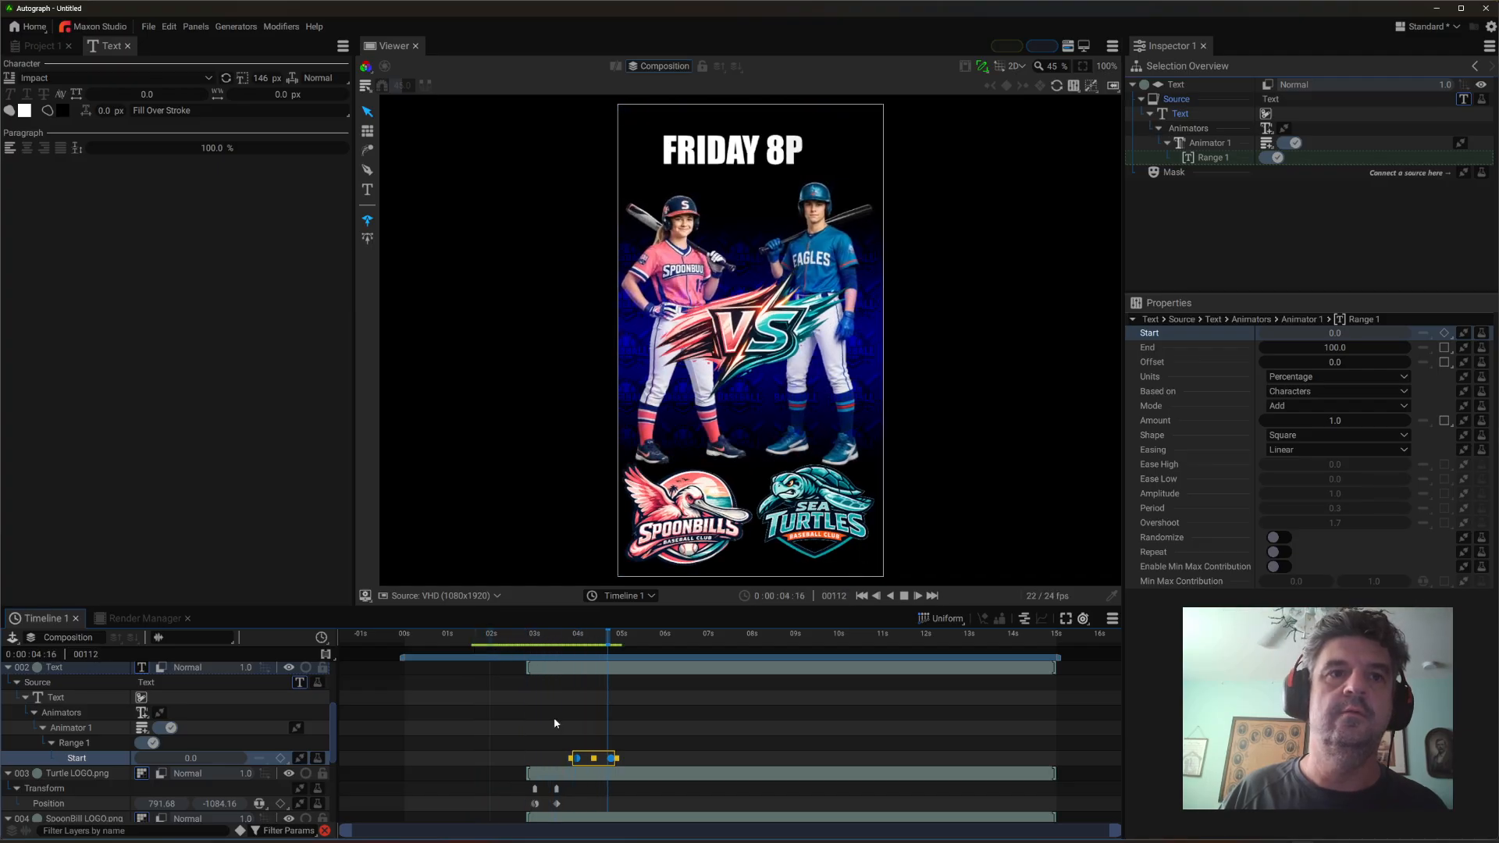
click(528, 646)
drag(528, 646, 550, 650)
drag(578, 759, 548, 759)
click(521, 648)
key(space)
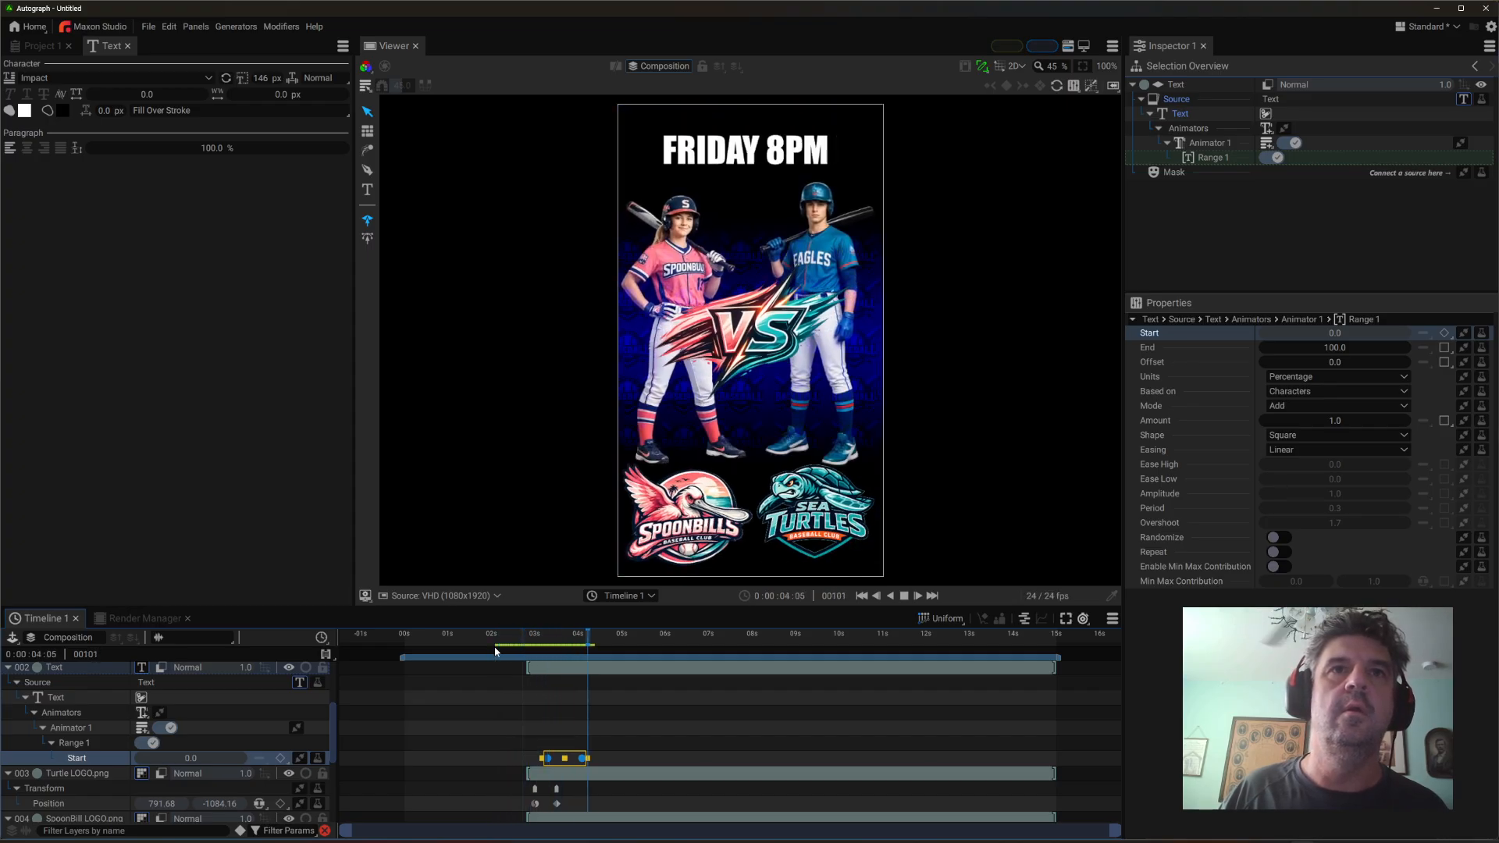
- Replay the FRIDAY 8PM reveal, and play the whole composition from frame 0 to check its timing
click(558, 636)
drag(558, 636, 504, 646)
key(space)
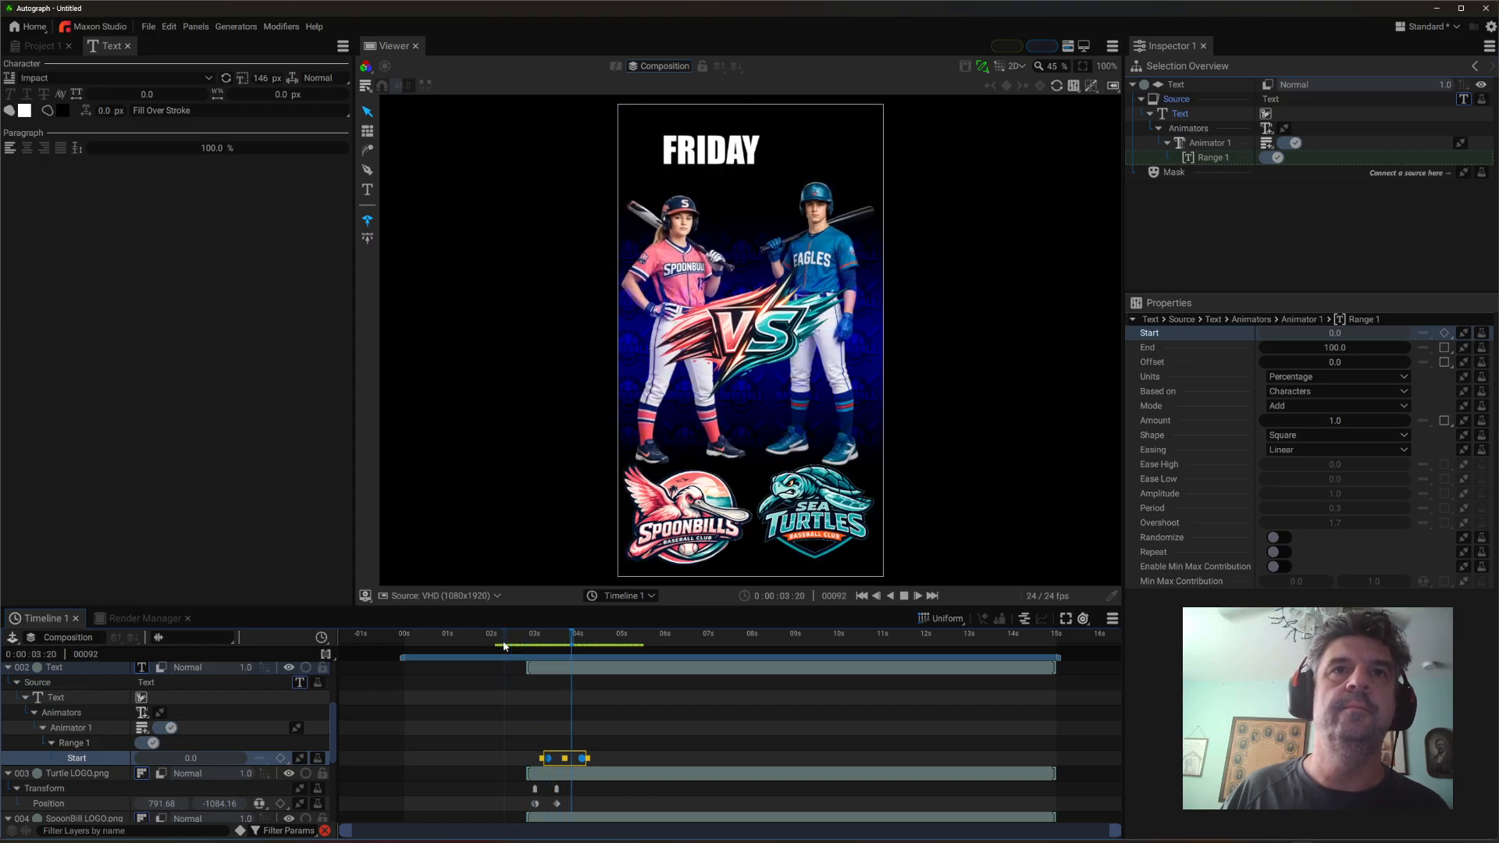
key(space)
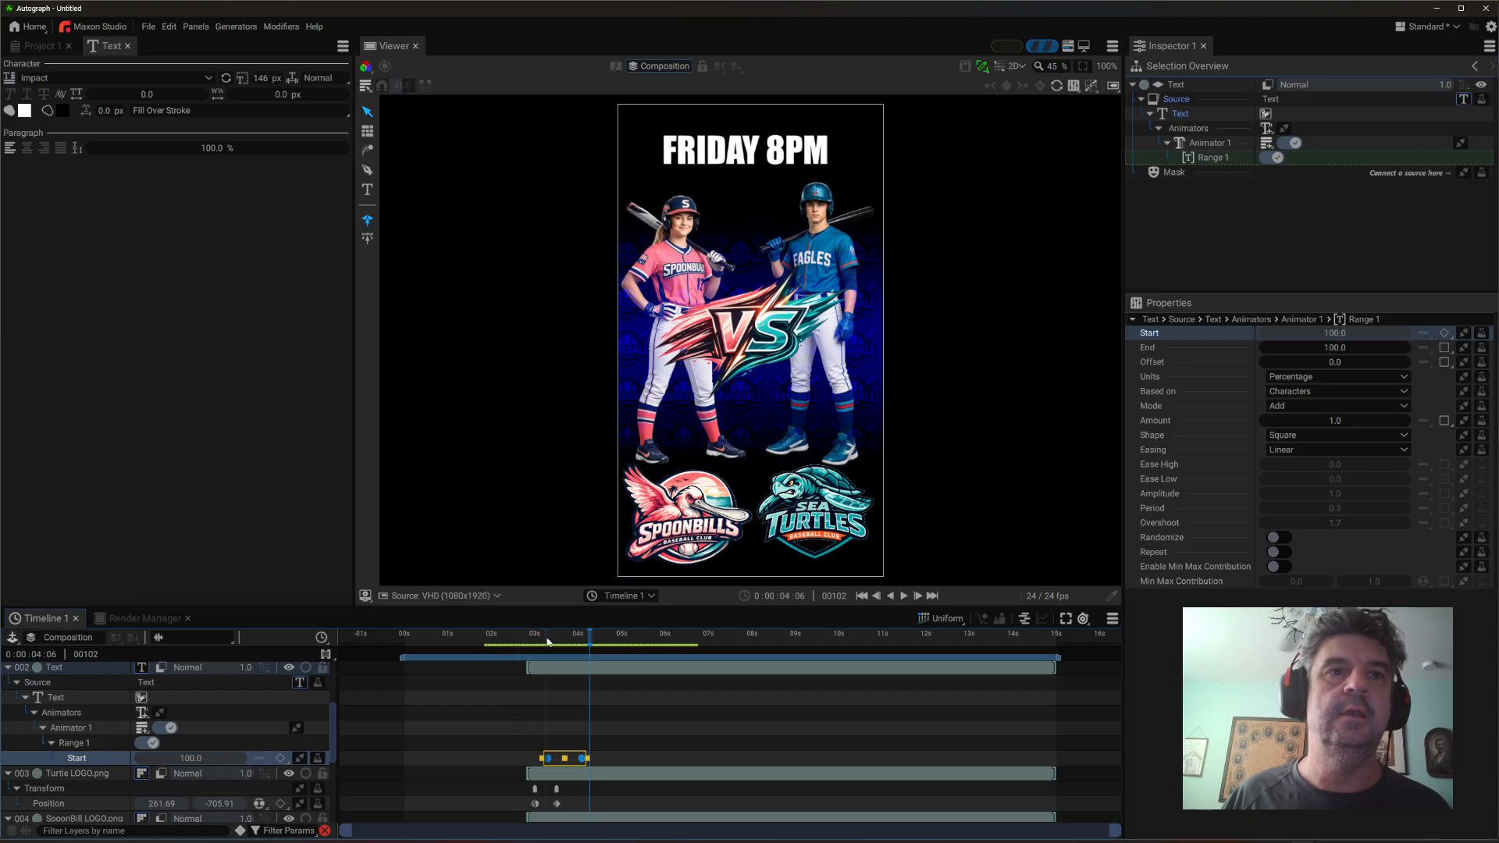
click(547, 642)
key(Home)
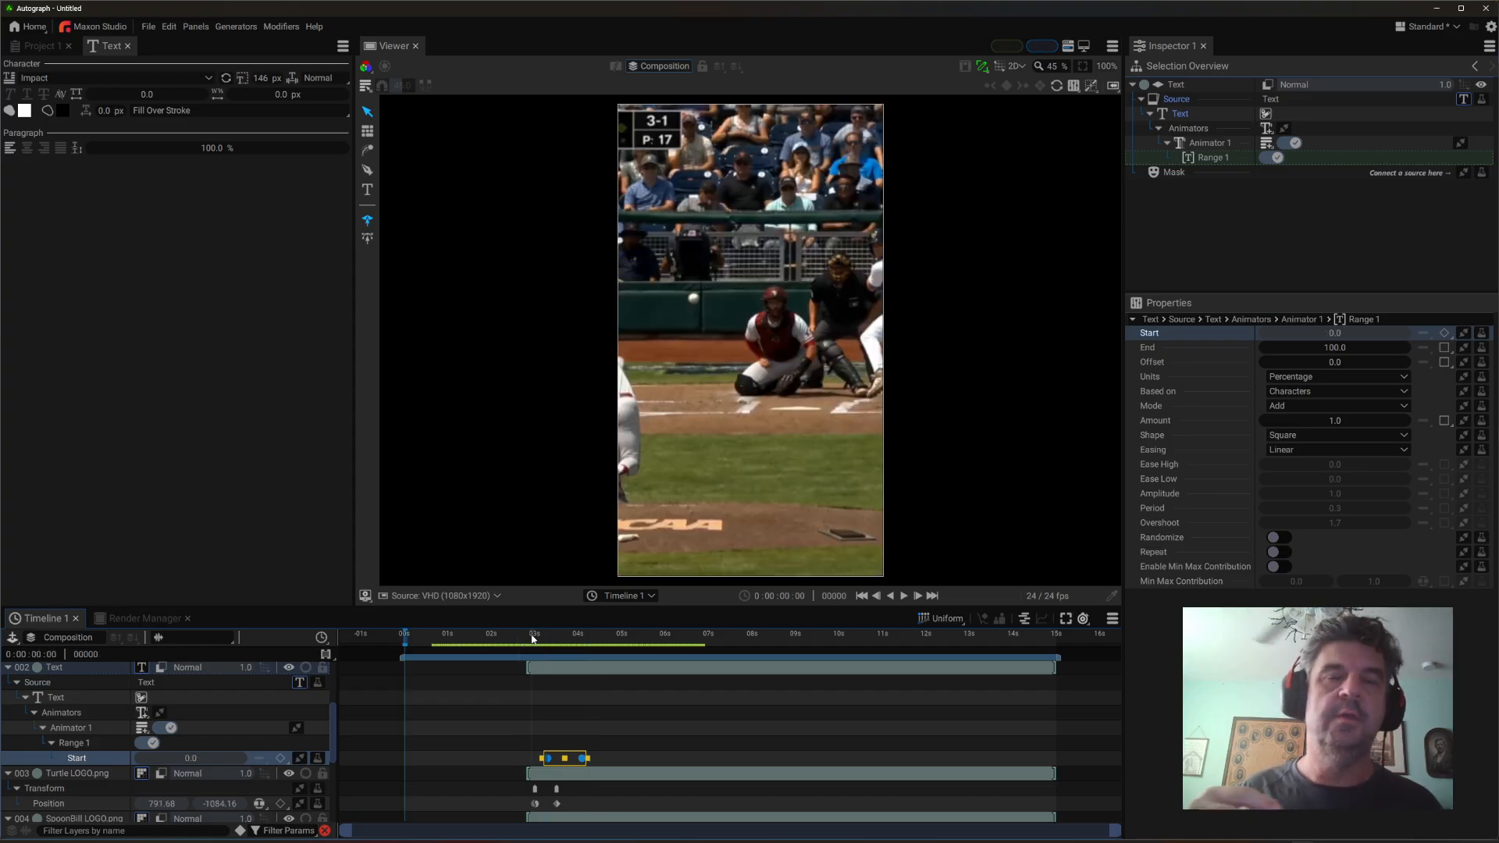
key(space)
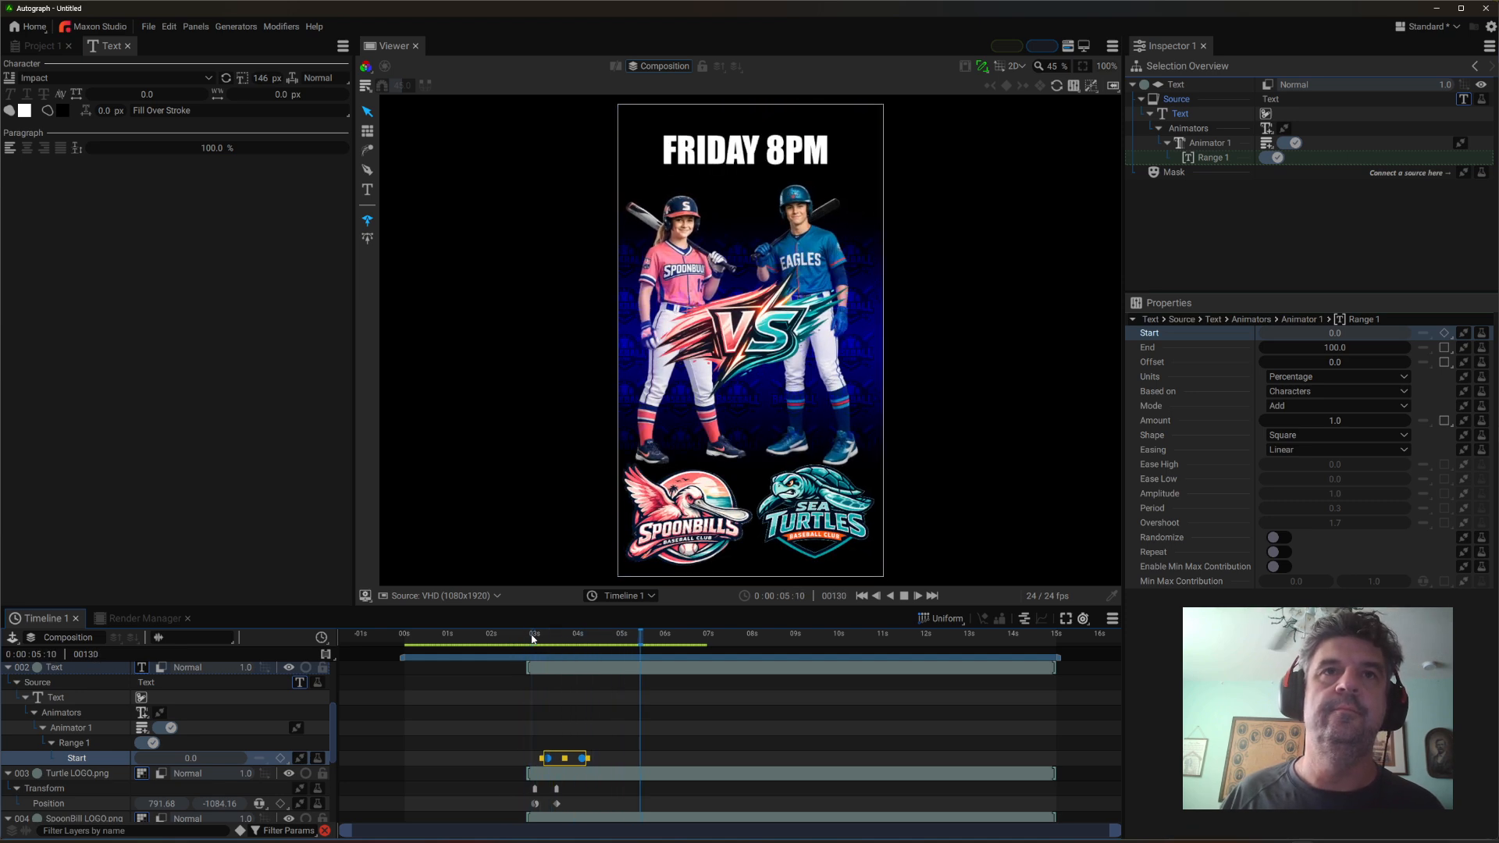
key(space)
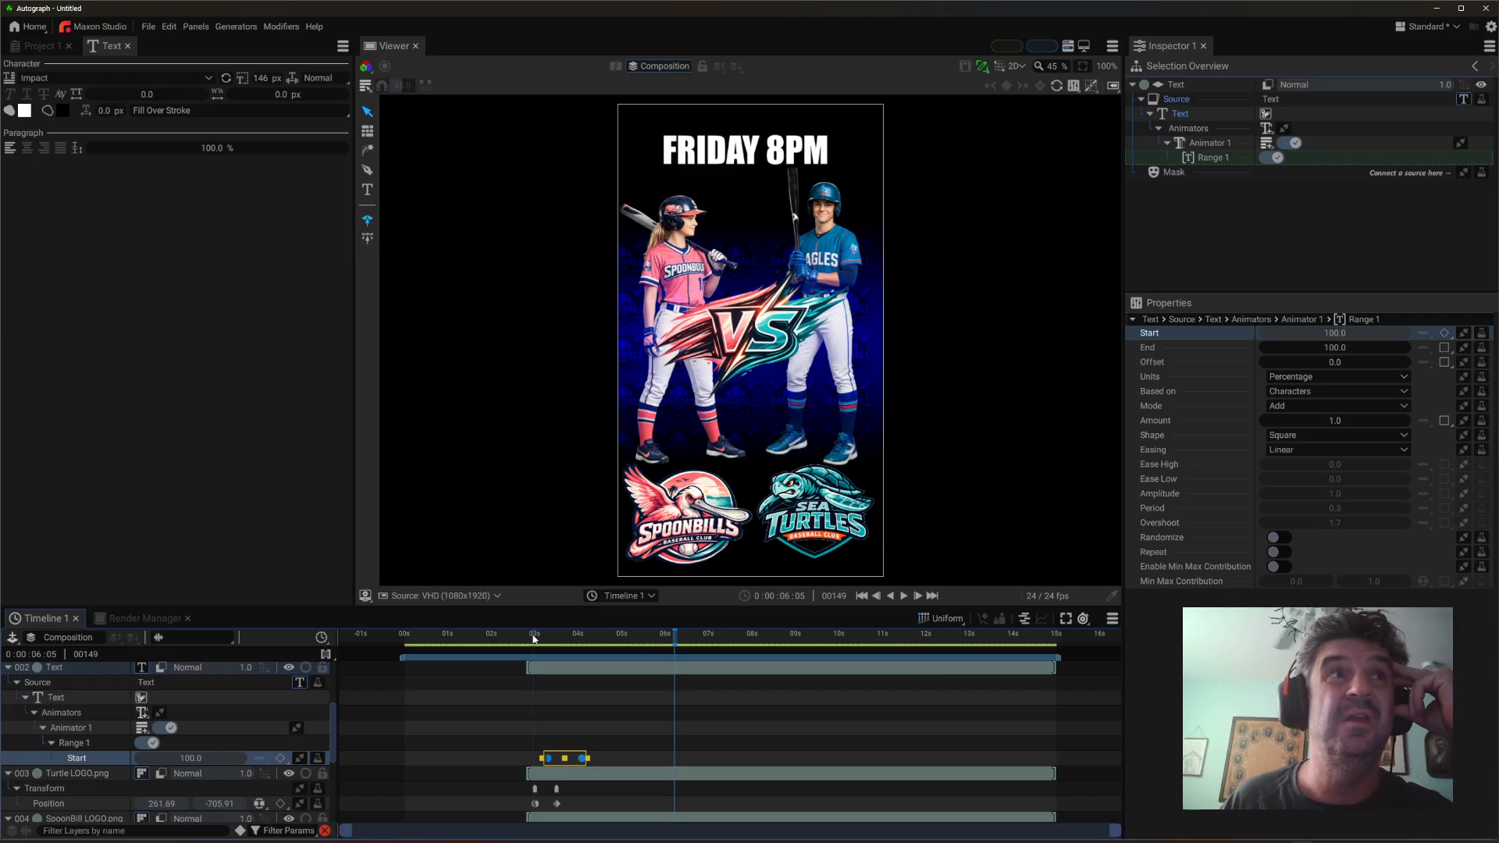
click(1208, 144)
click(1217, 158)
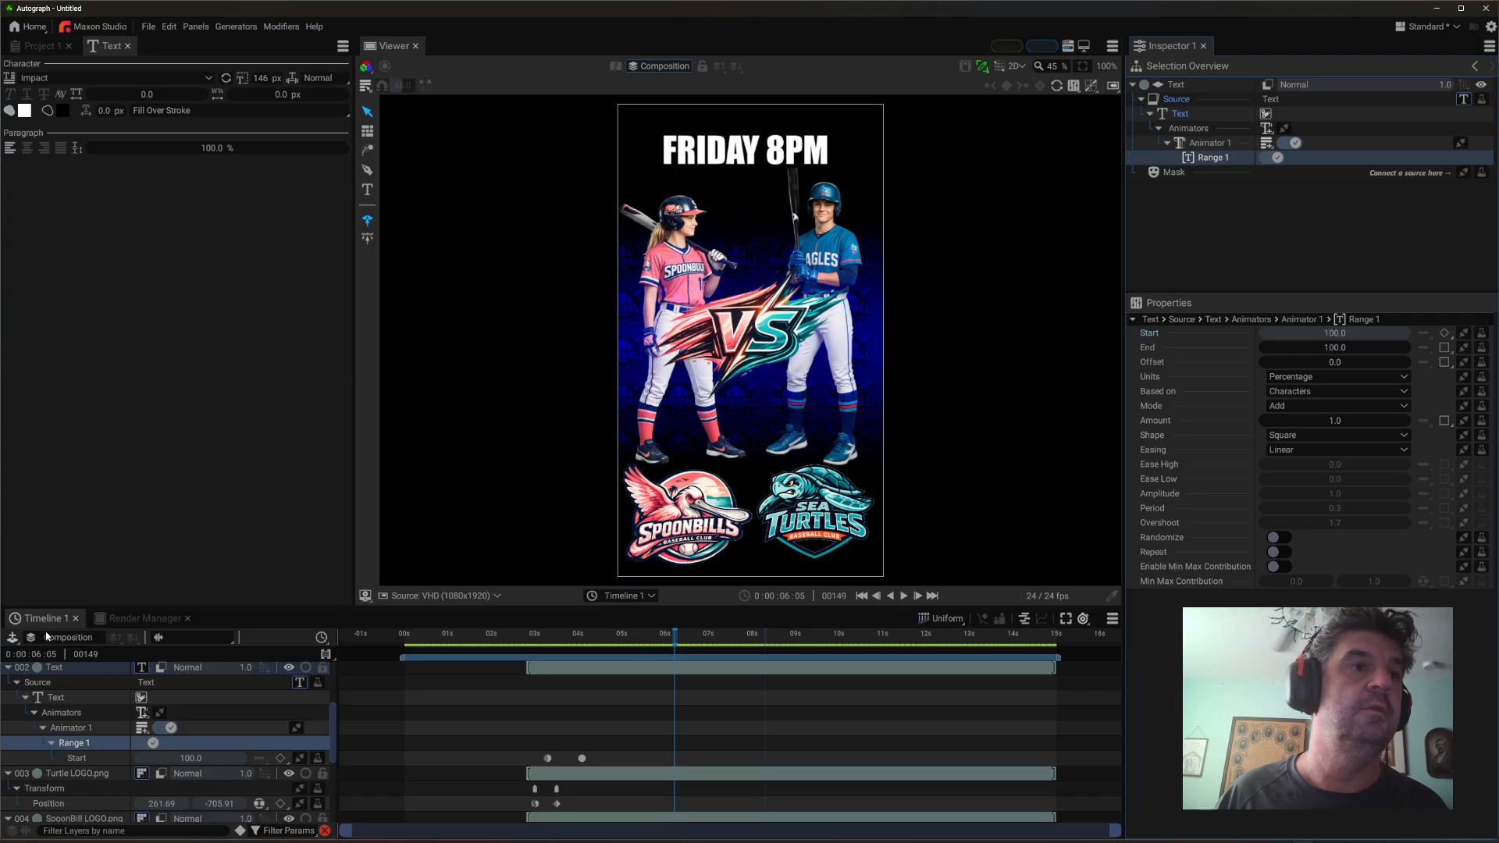
- Add the composition from the project files to the Render Manager
click(39, 46)
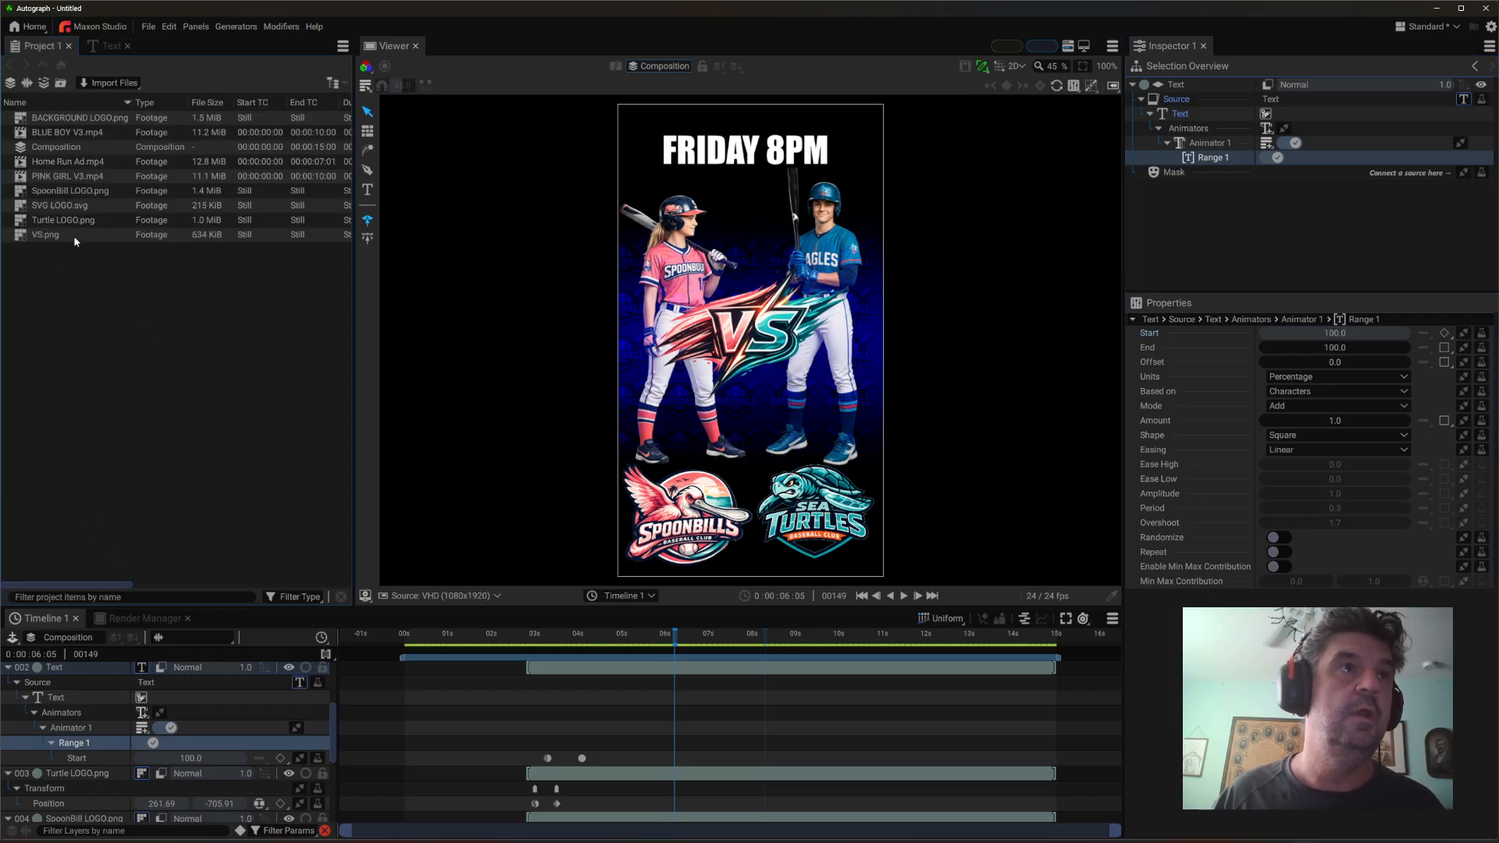
click(49, 148)
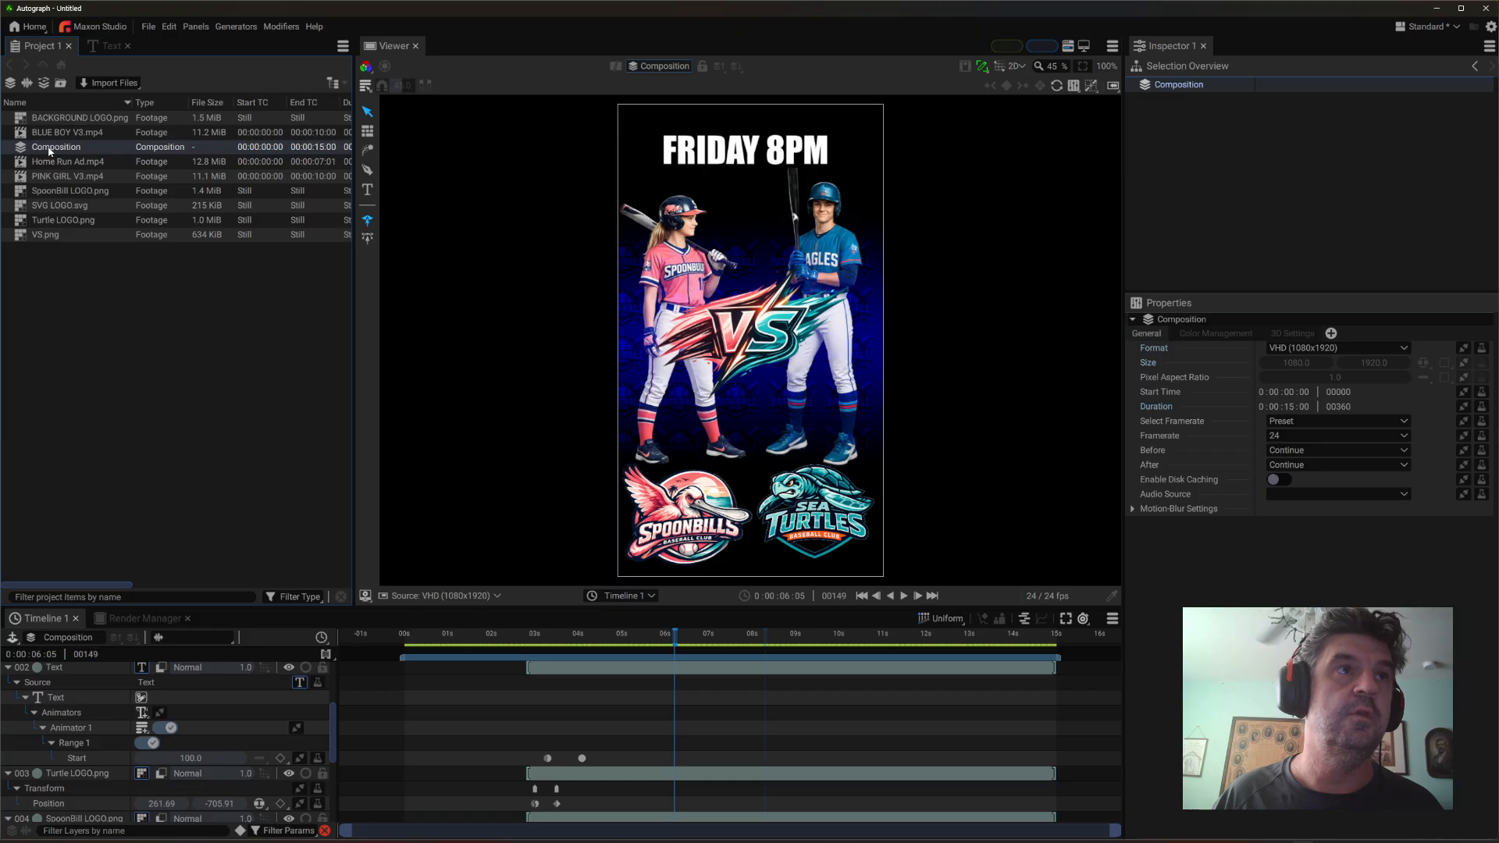
right_click(67, 150)
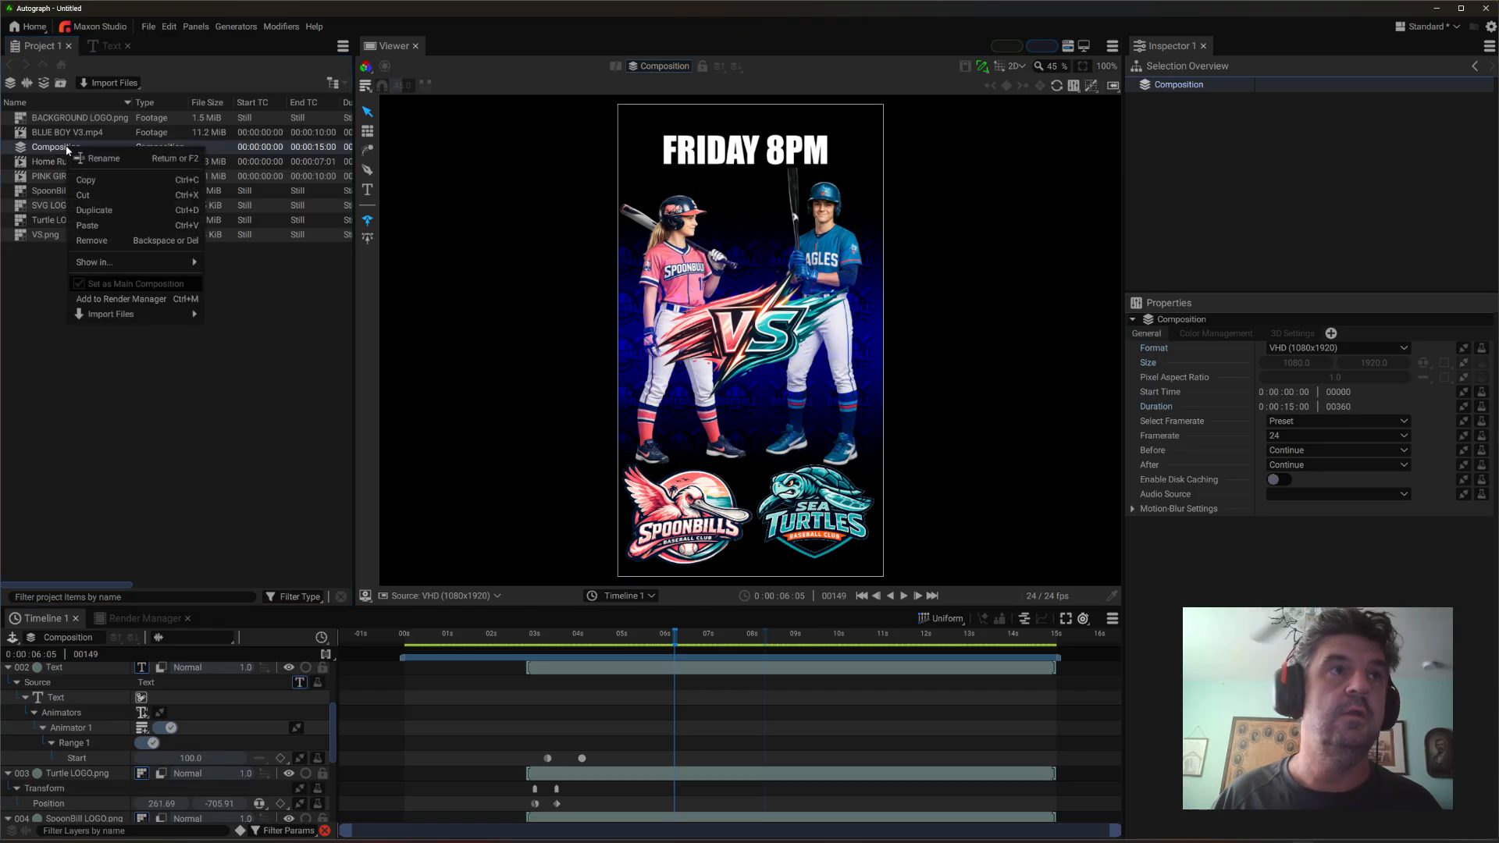
click(145, 300)
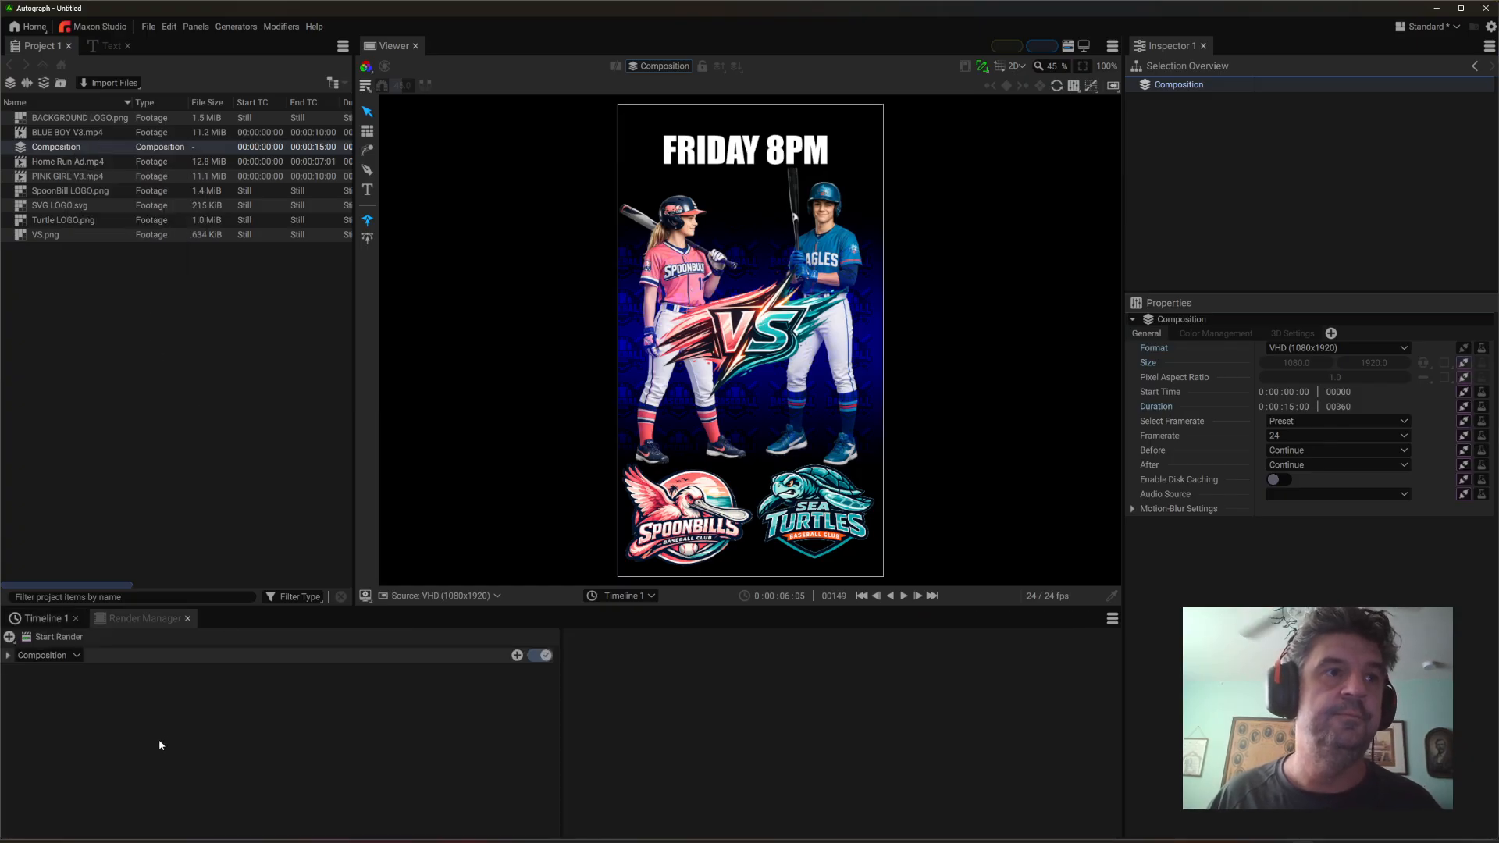
- Review the composition's directory and Render Instance 1 settings, and set the File 1 output format to MP4
click(8, 656)
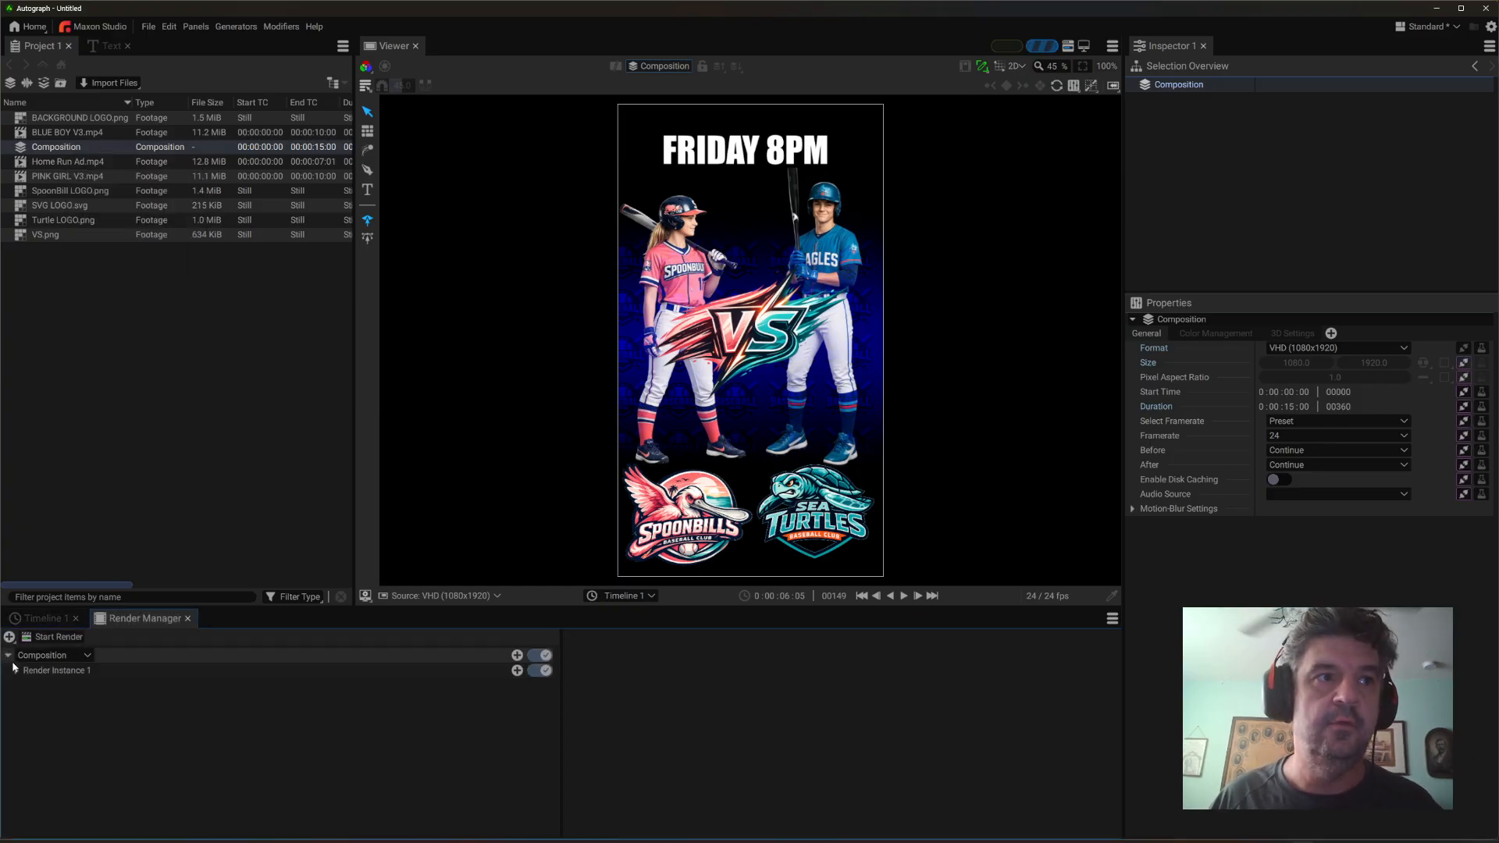
click(17, 671)
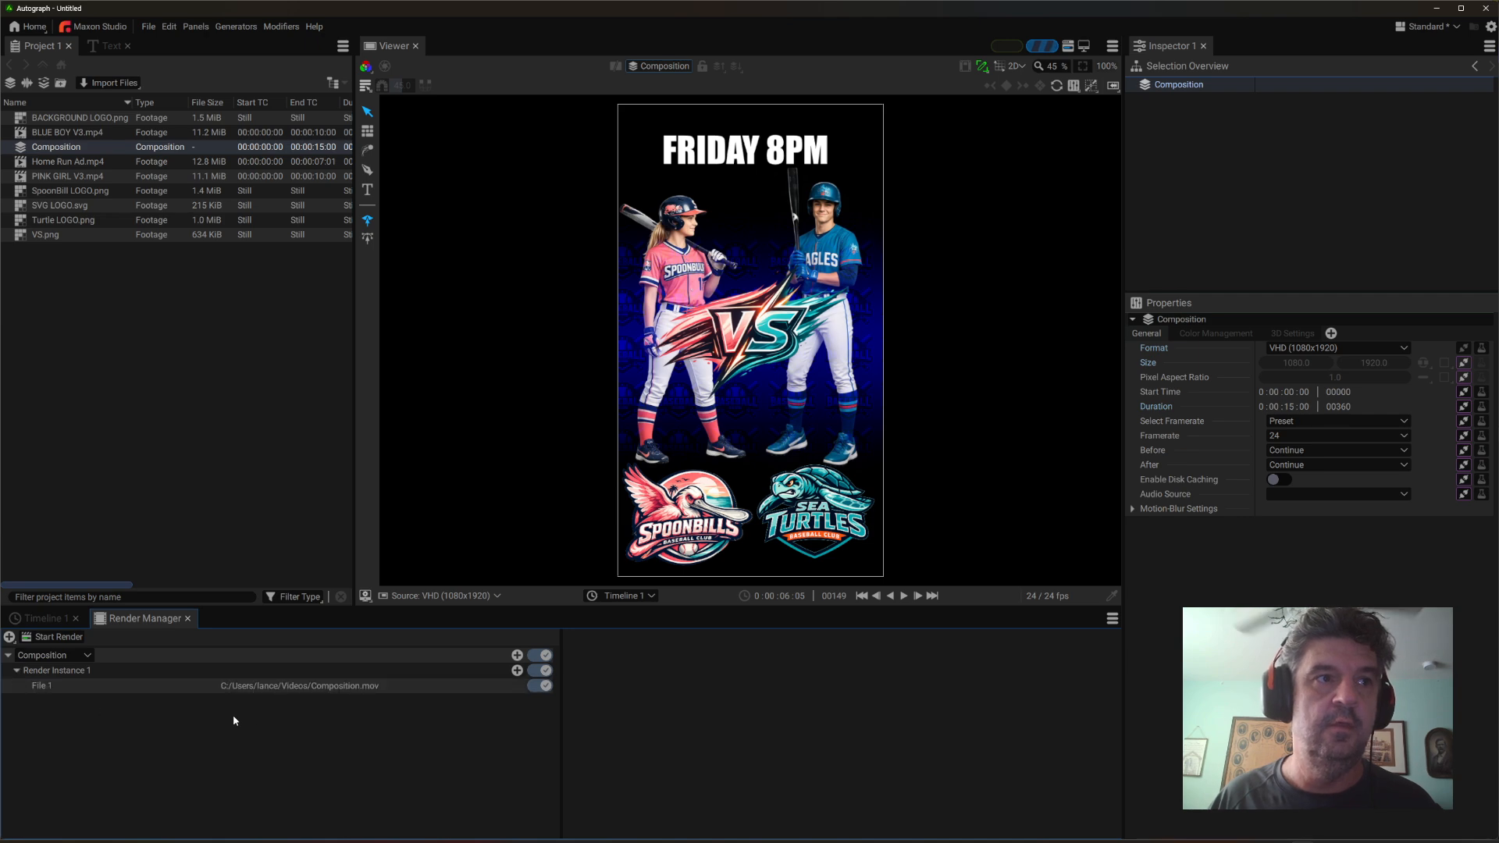
click(225, 656)
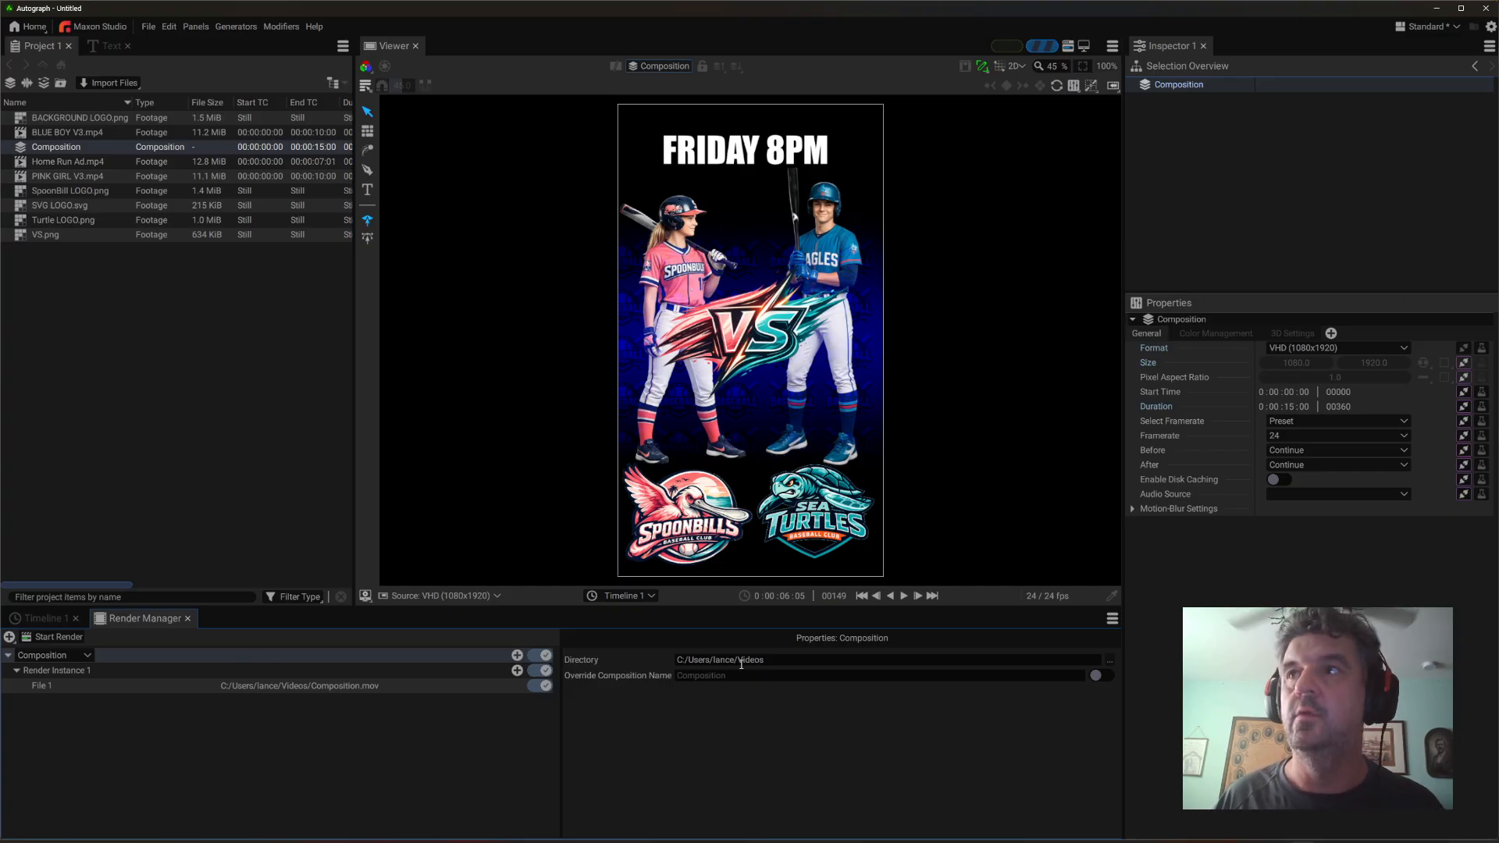
click(84, 673)
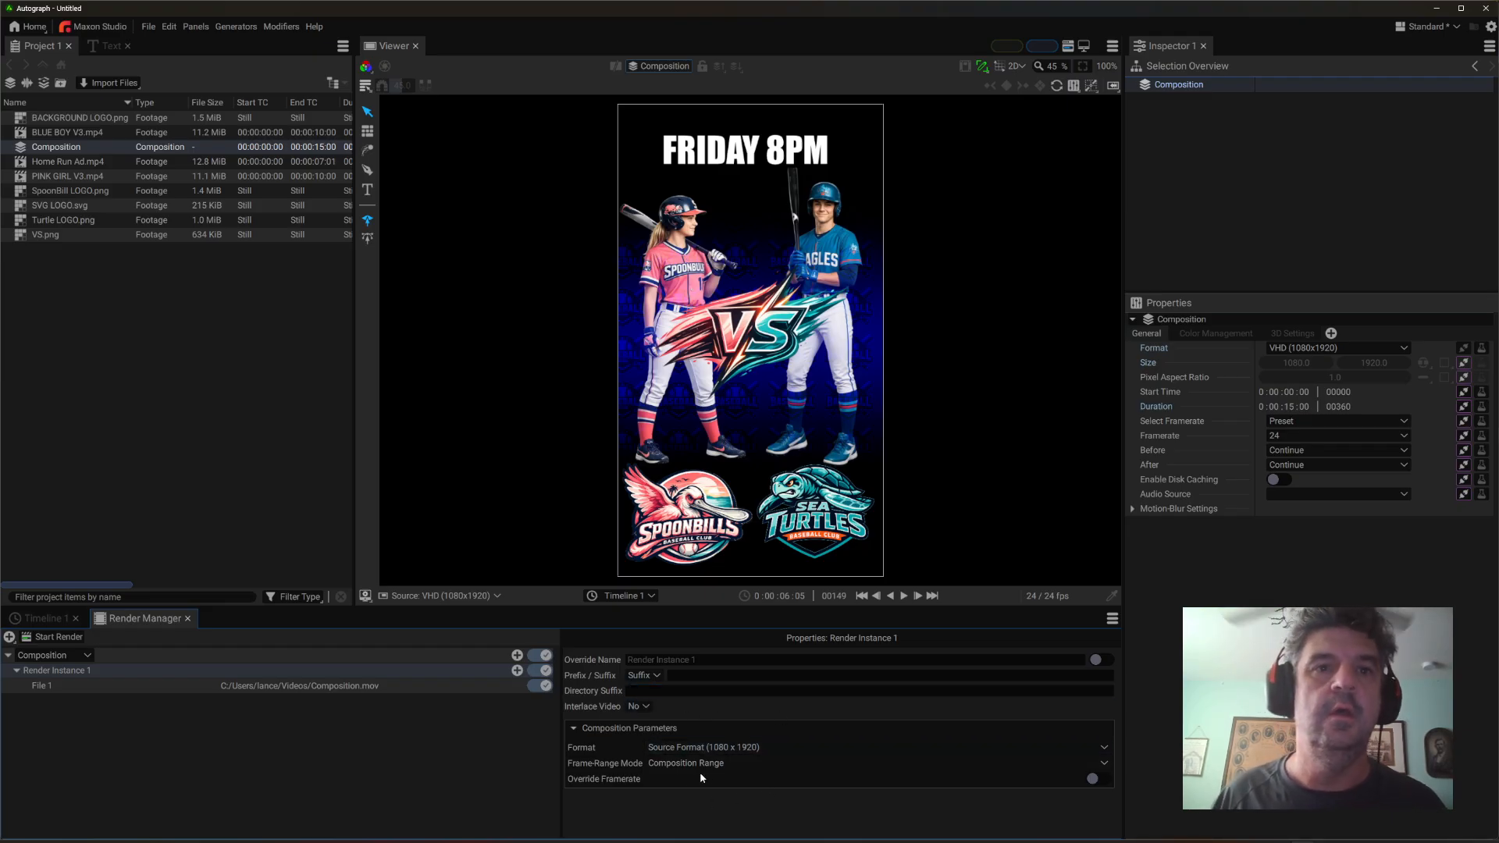
click(84, 688)
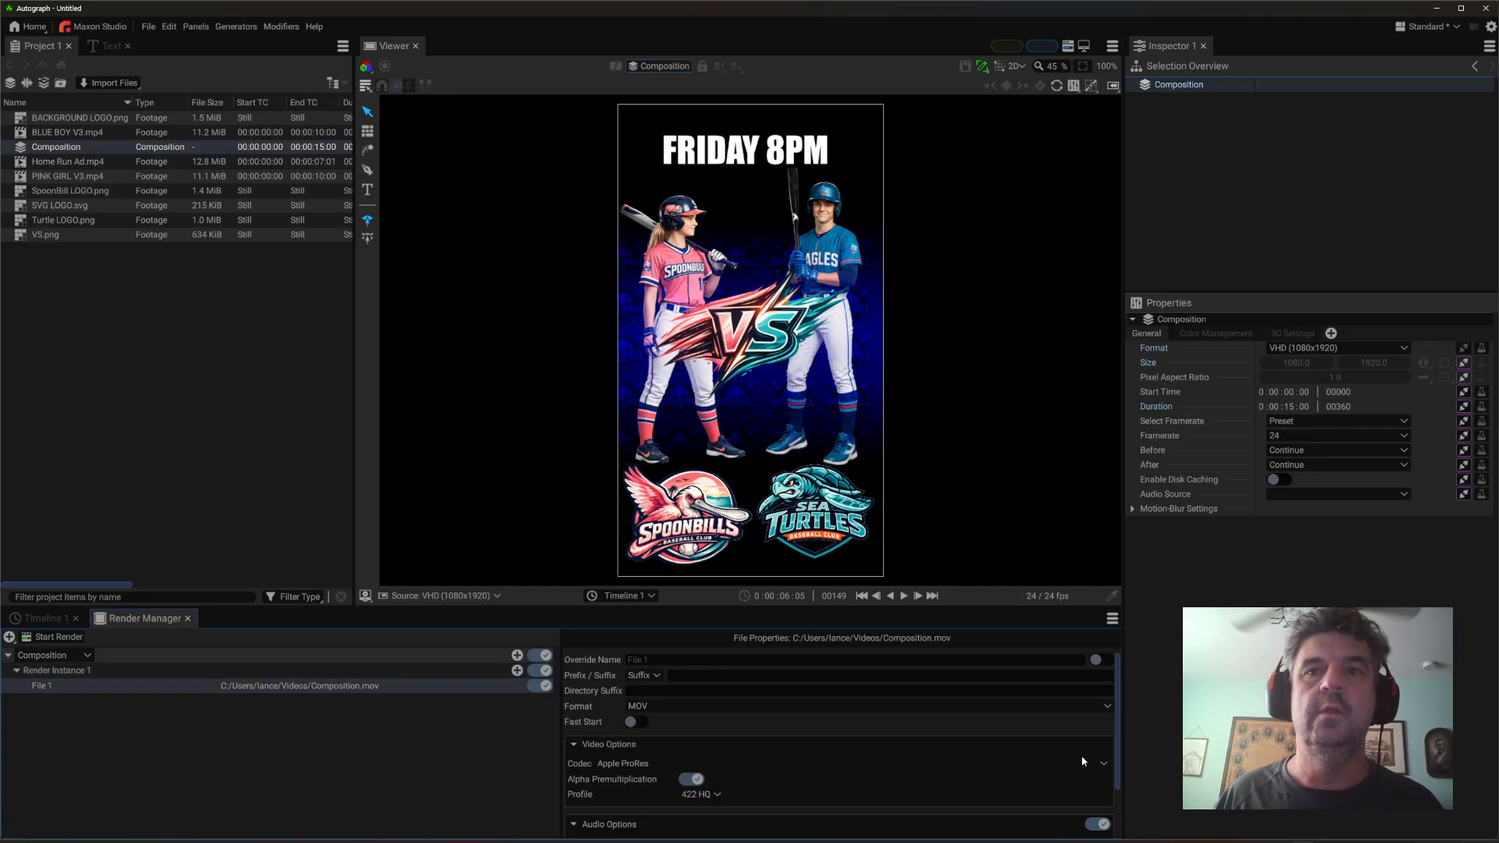
click(734, 707)
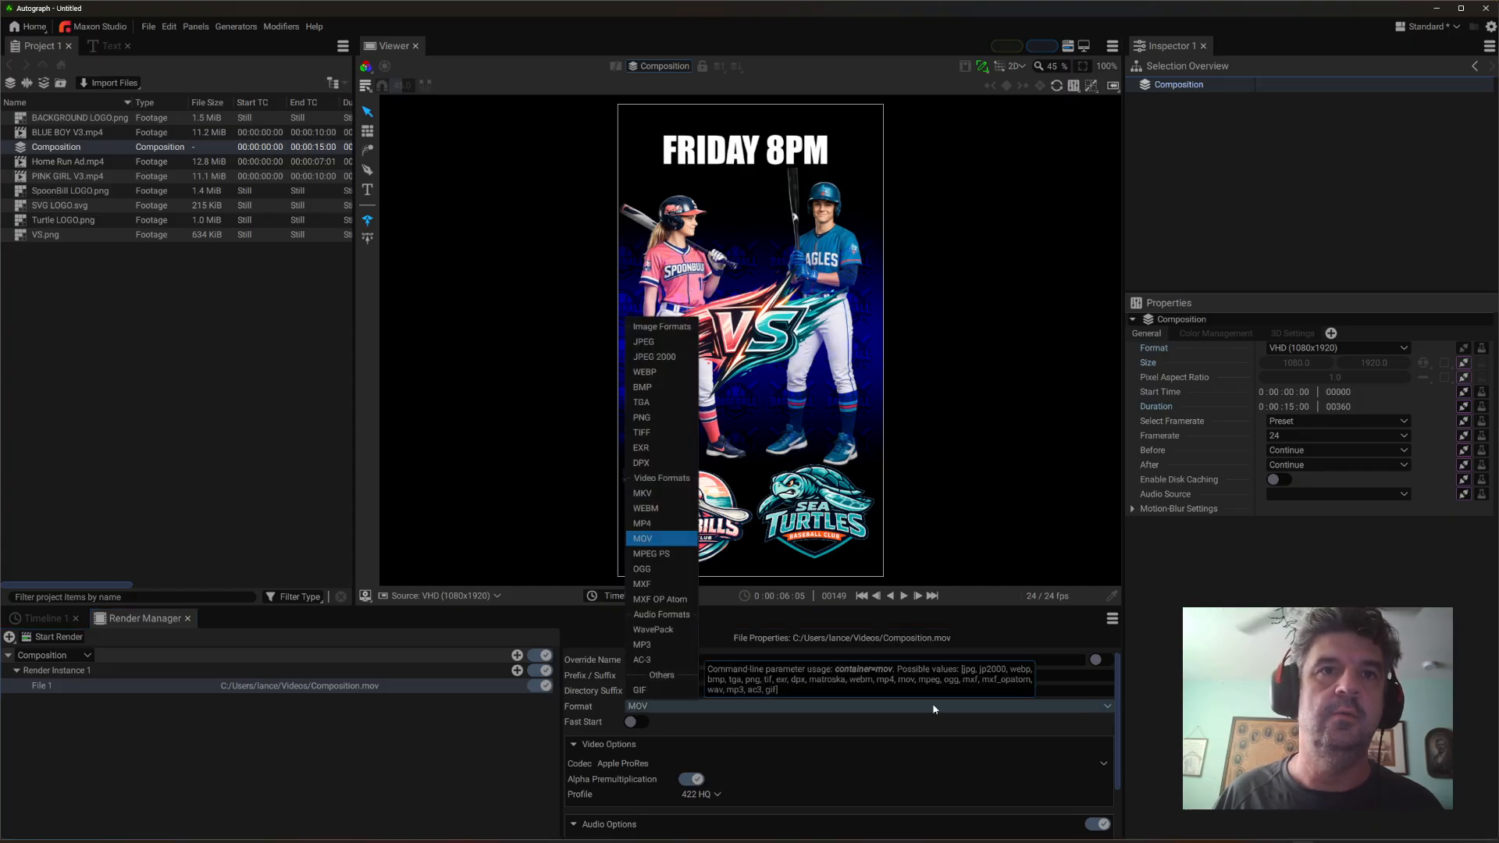
click(644, 523)
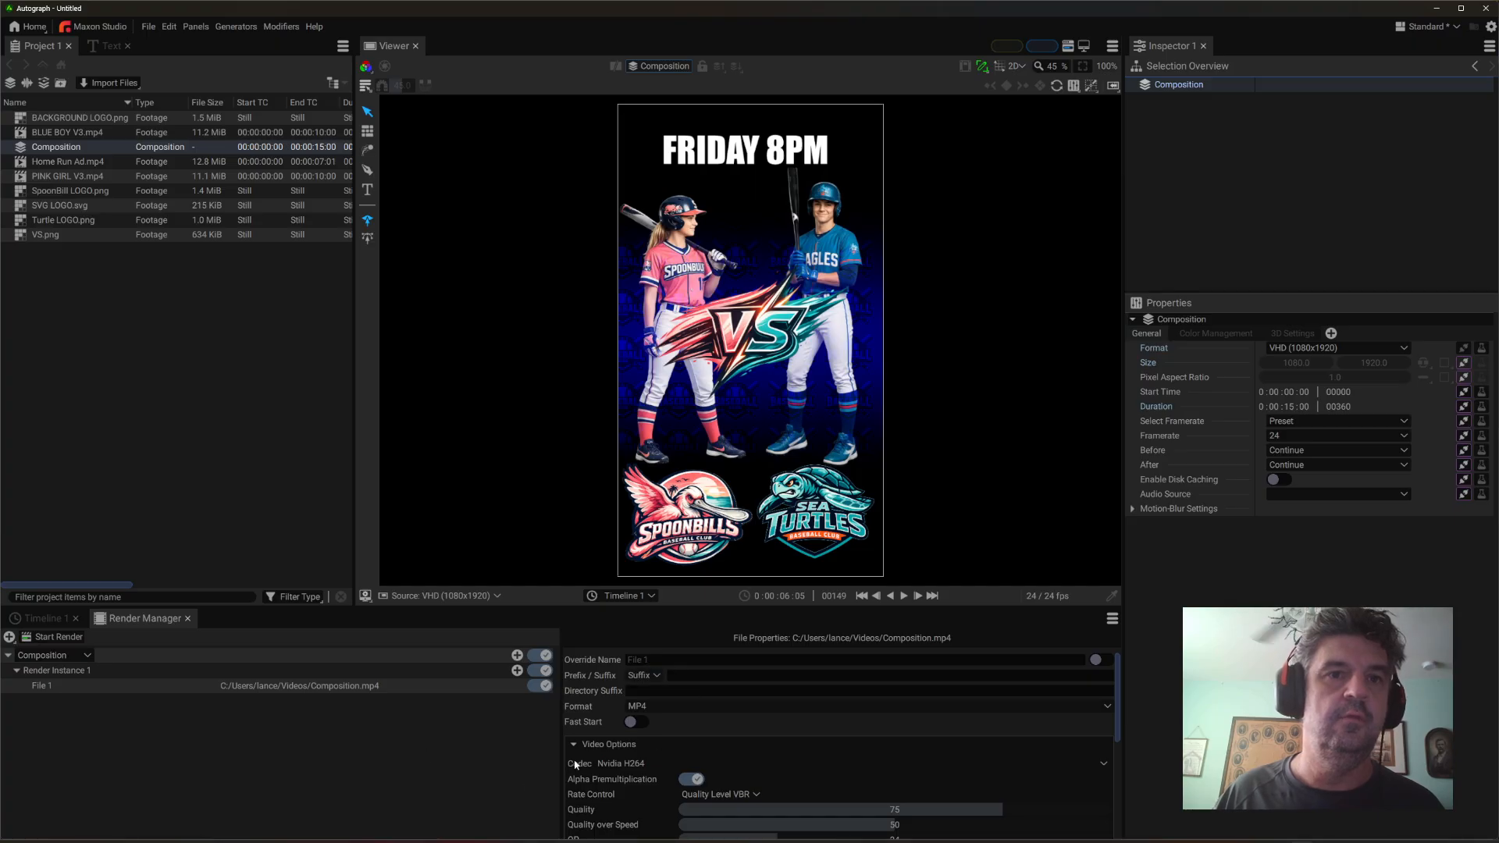
- Start rendering the composition, but decline overwriting the existing Composition.mp4
click(58, 637)
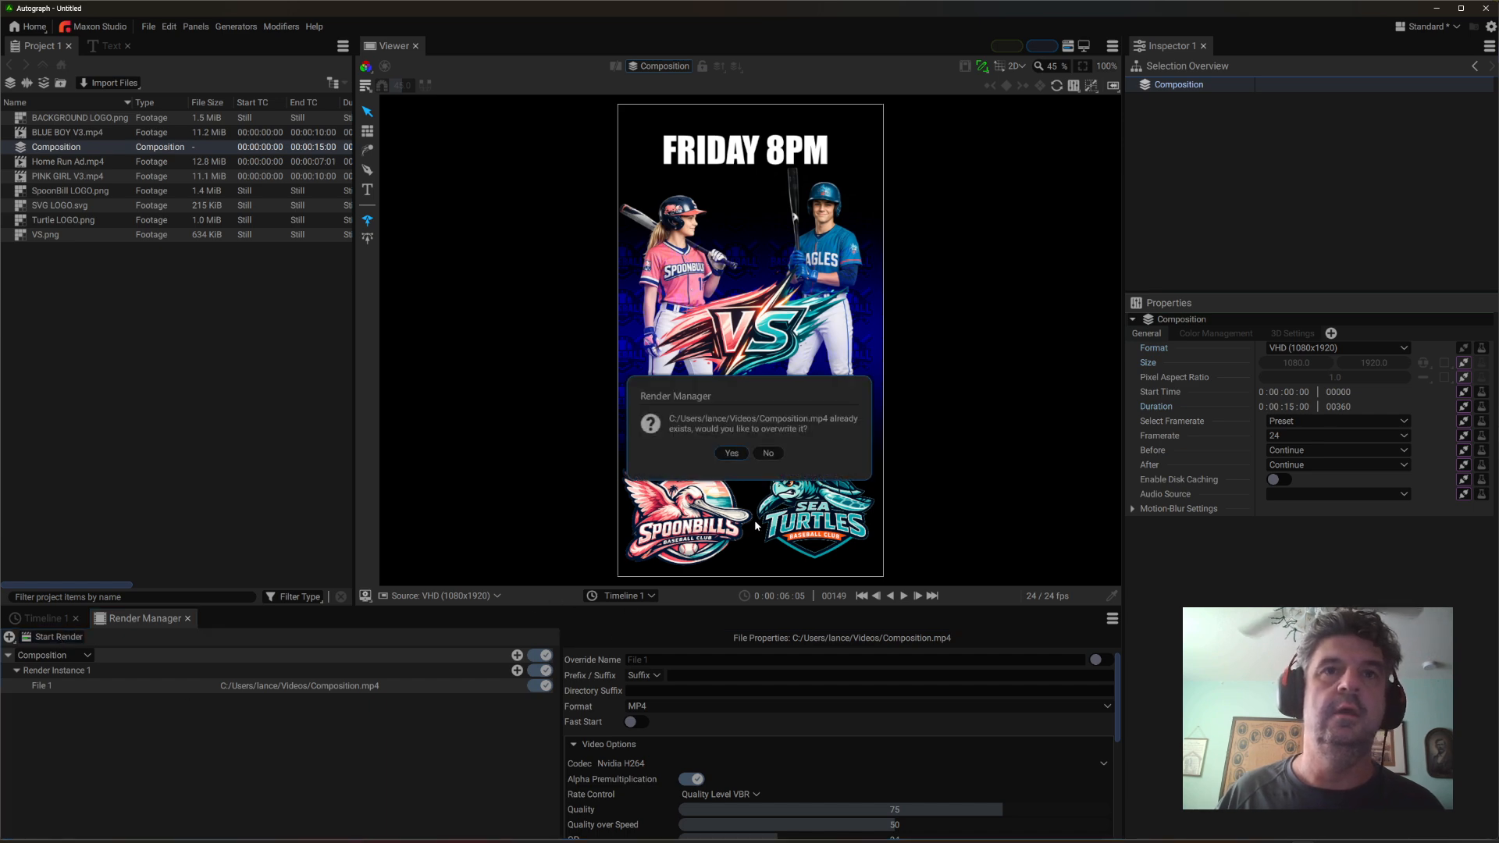
click(768, 453)
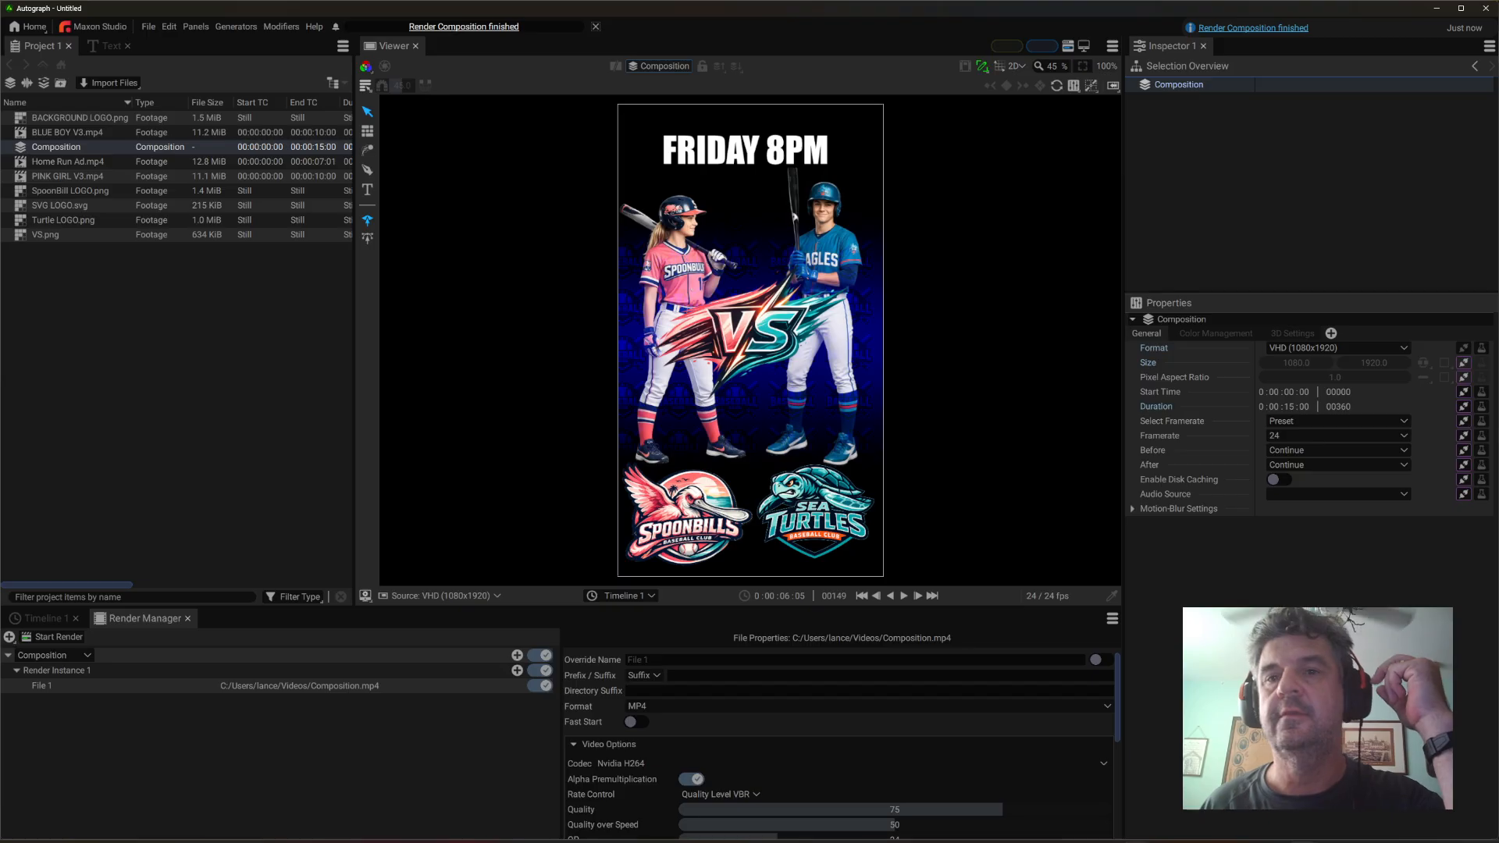
- Return to the composition's timeline and examine the enlarged baseball logo at frame 67
click(49, 618)
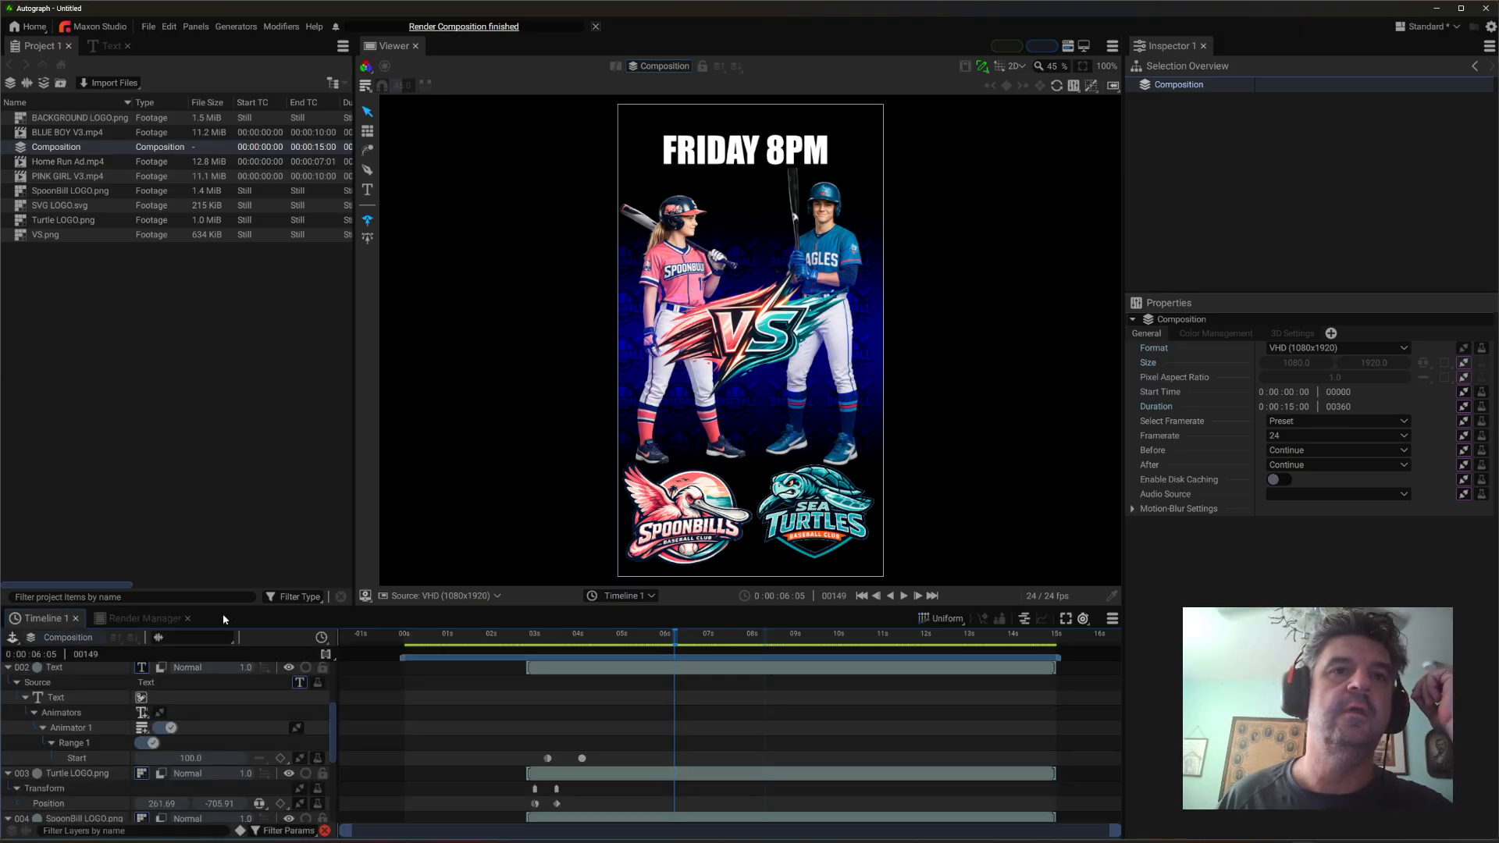
drag(556, 638, 526, 645)
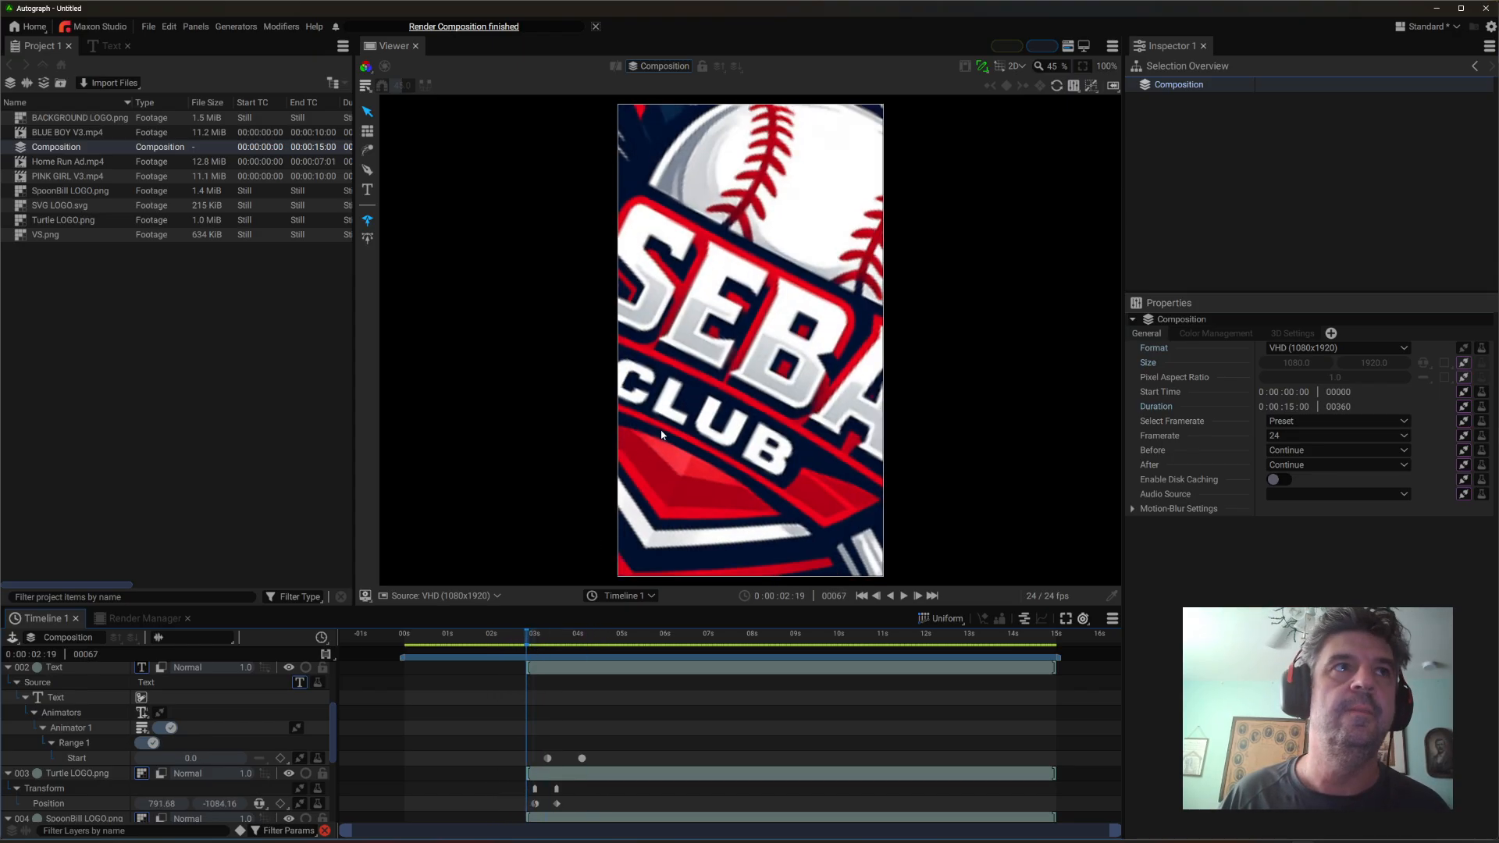
click(221, 351)
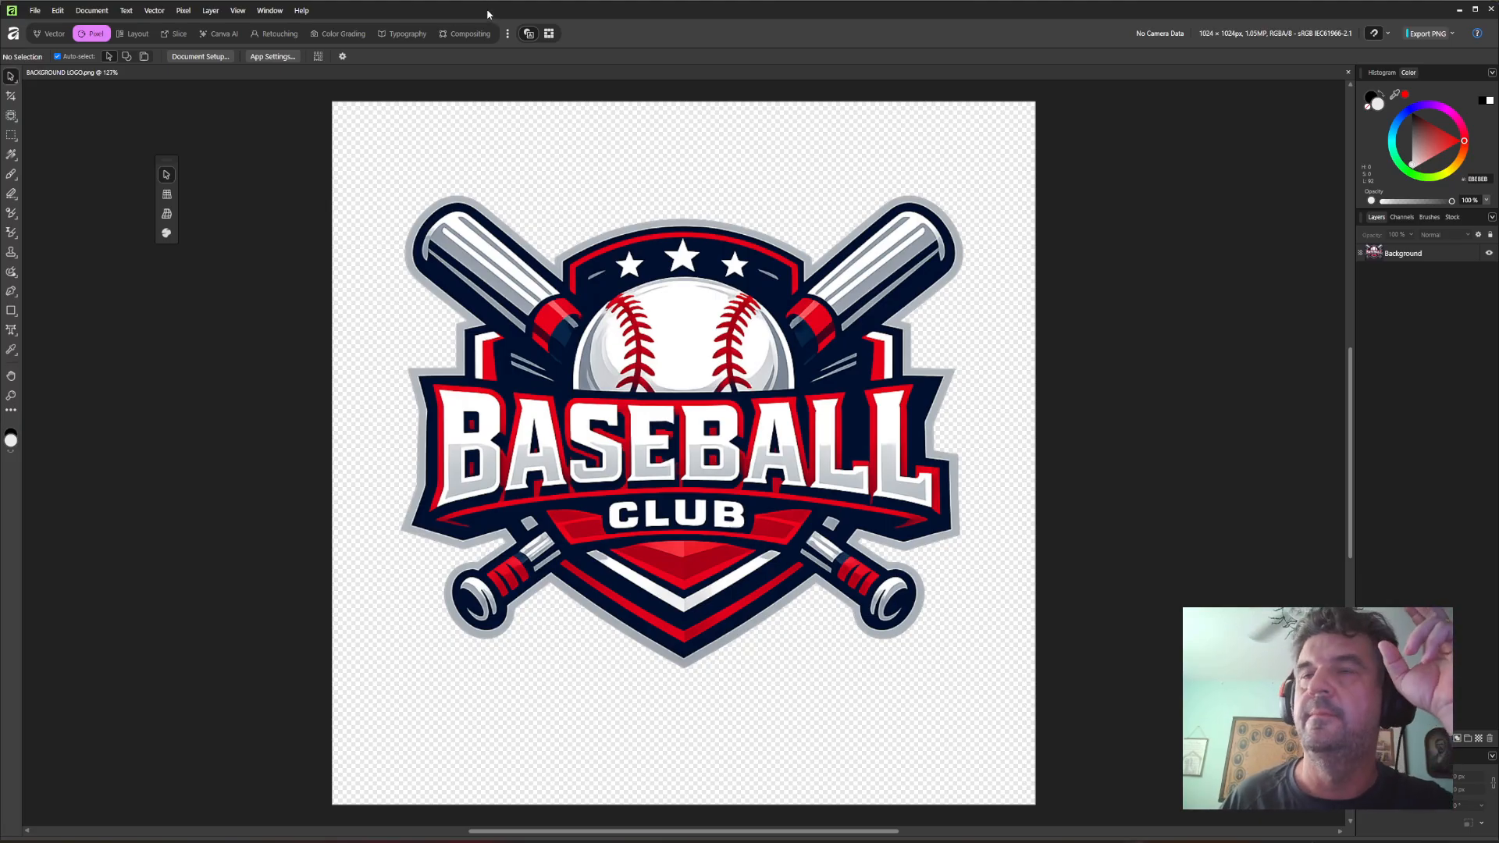
- In Affinity, vectorize the baseball logo in BACKGROUND LOGO.png with Image Trace, using the split view to compare it with the original
click(746, 342)
click(153, 10)
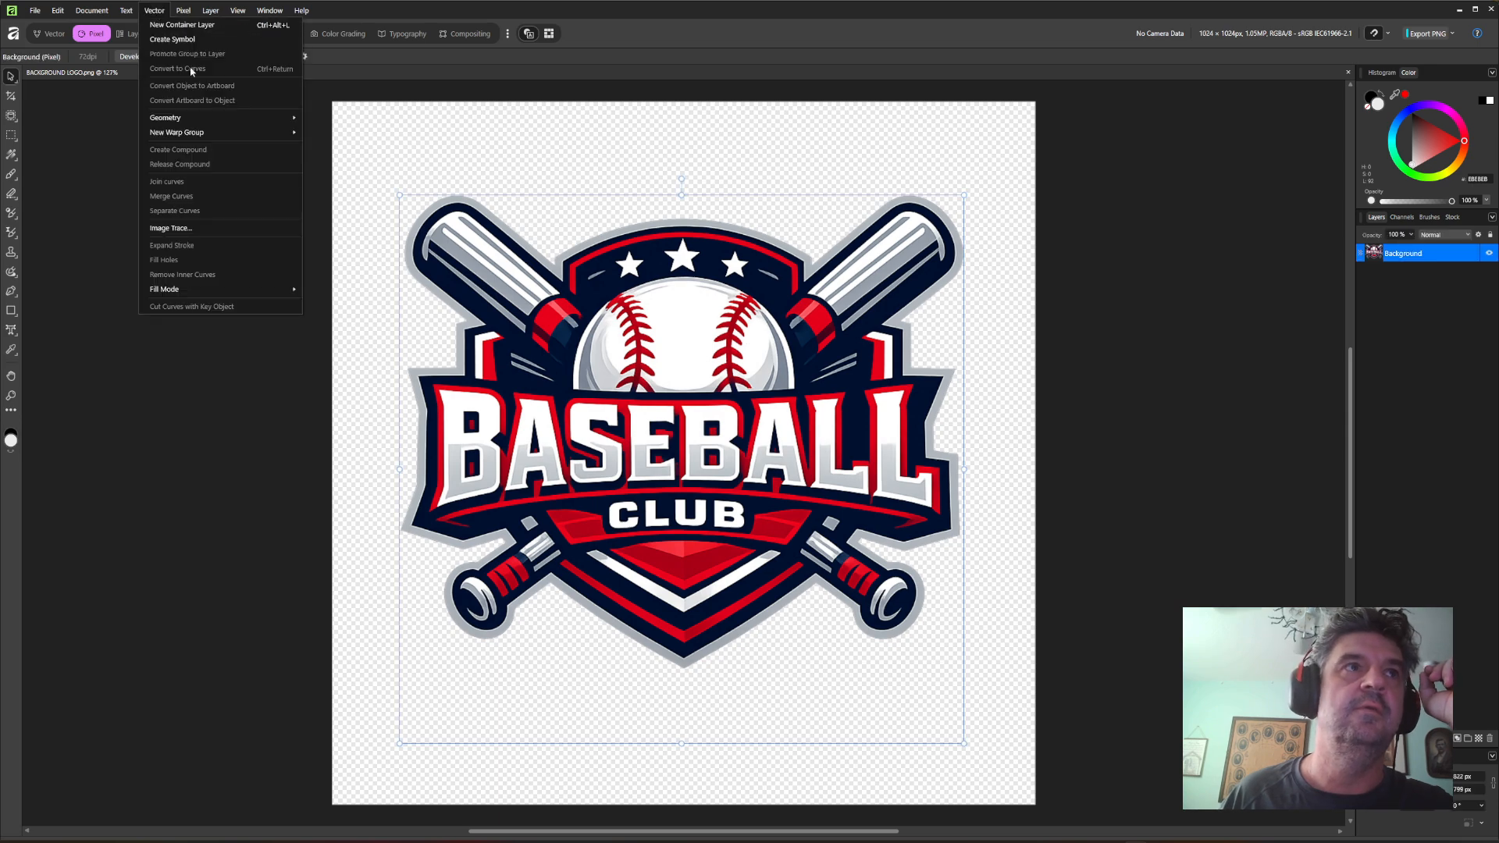
click(215, 228)
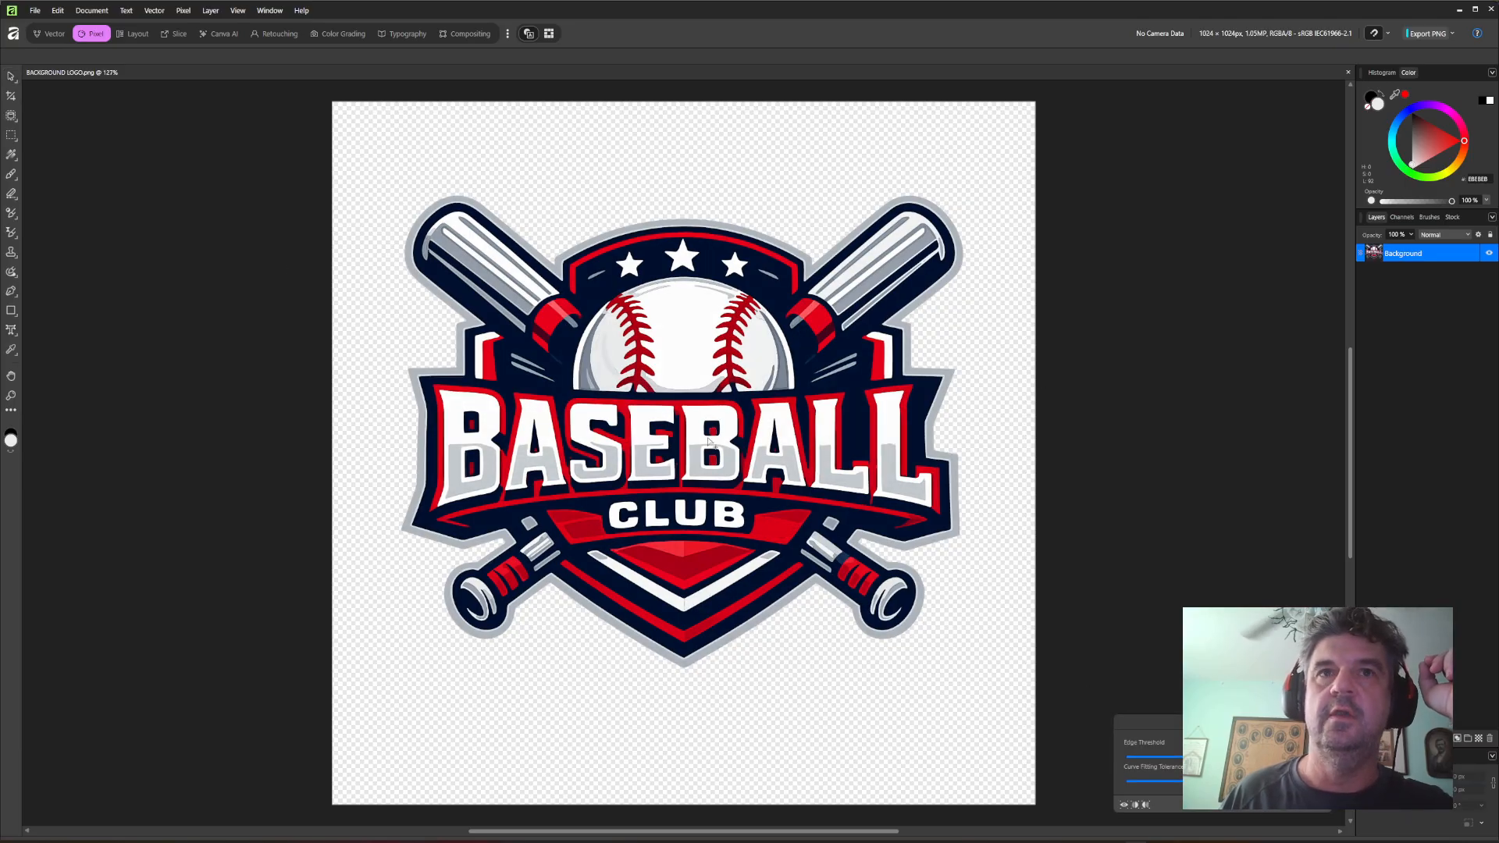
click(1136, 806)
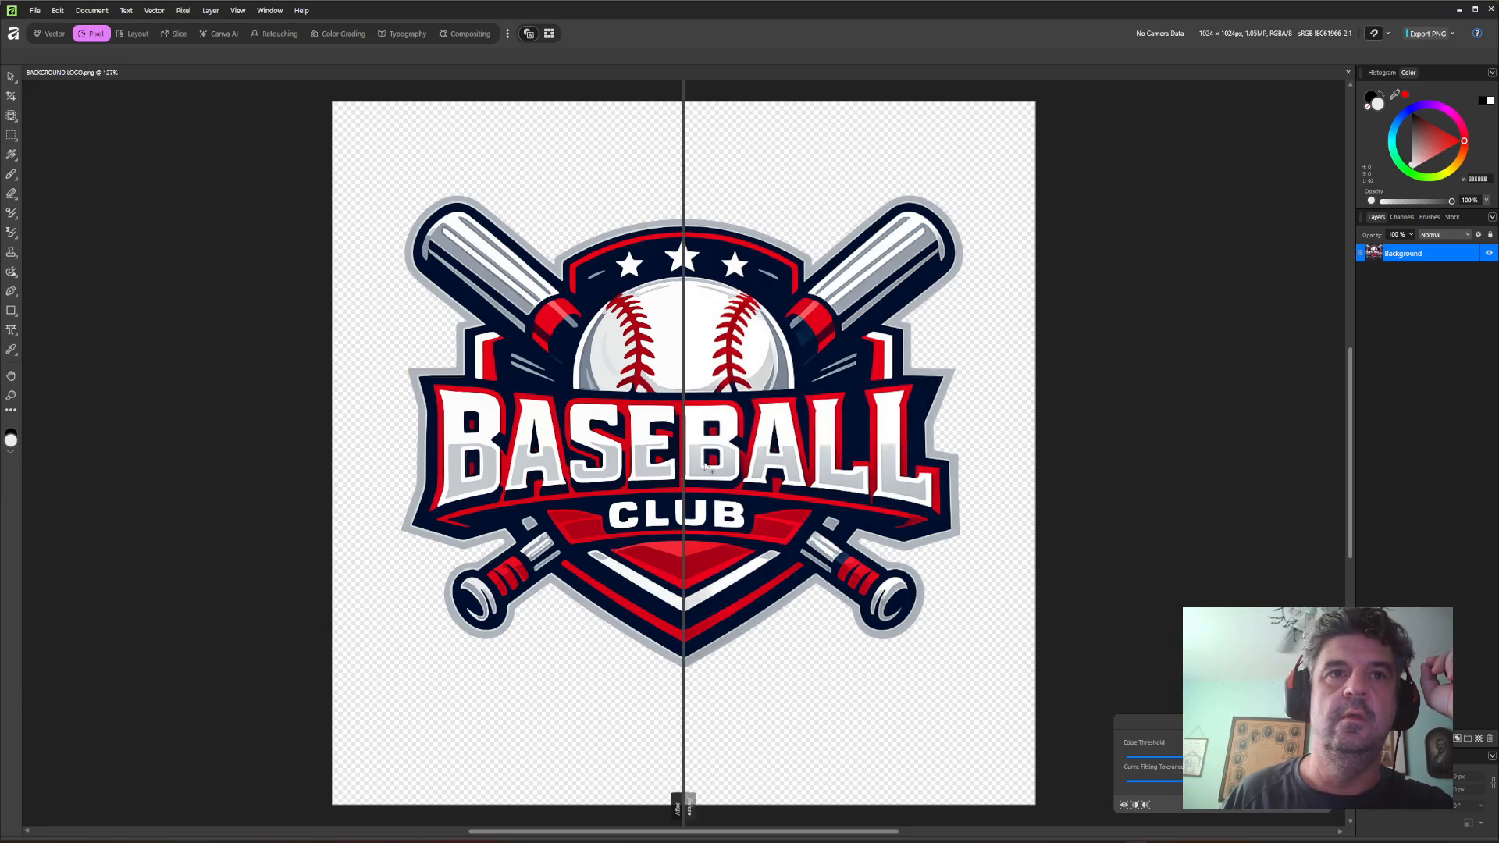
drag(700, 782, 642, 765)
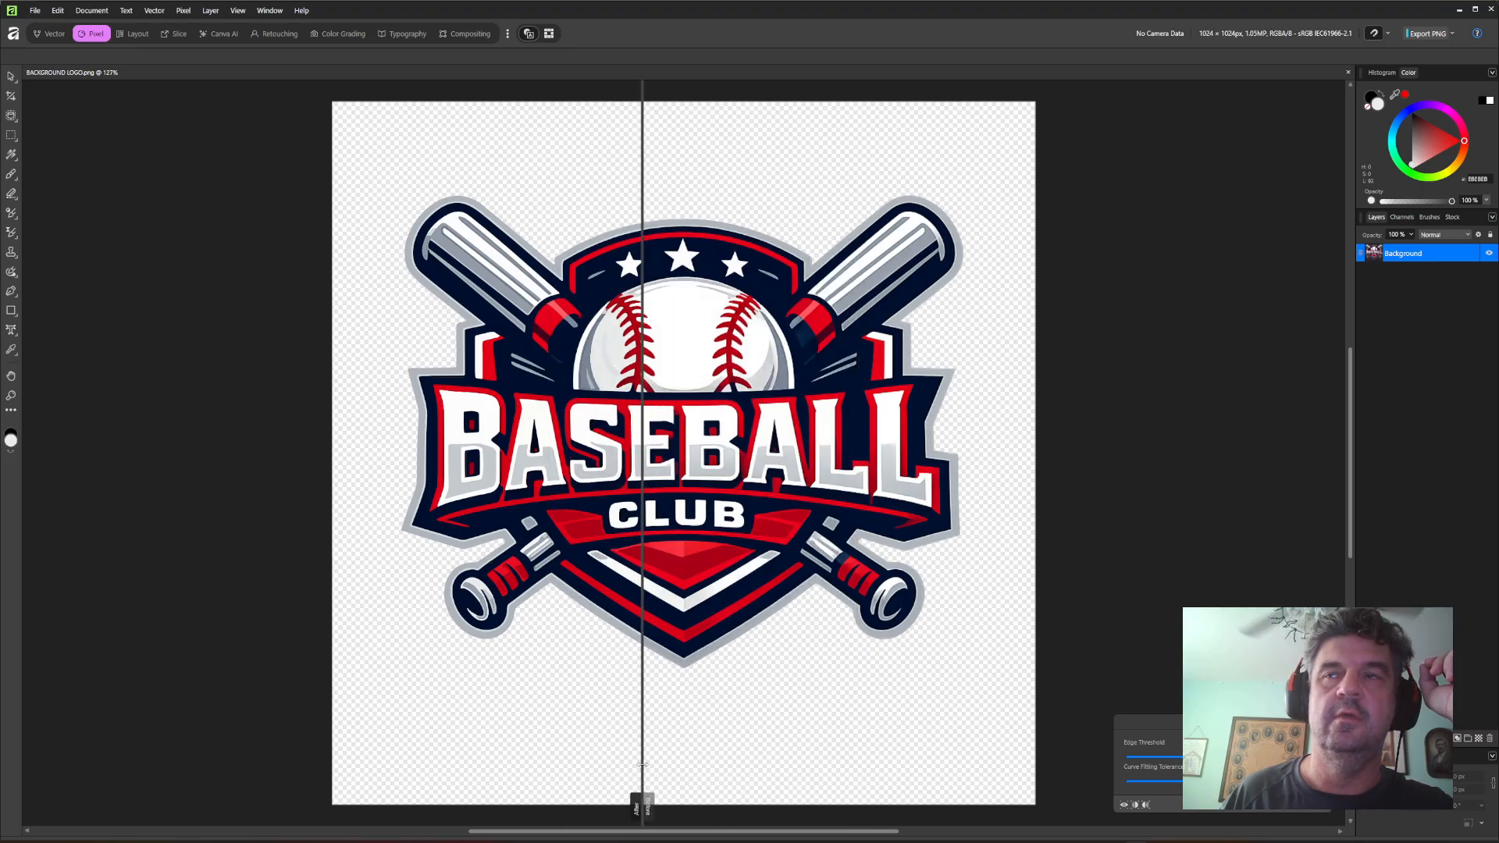
click(1266, 802)
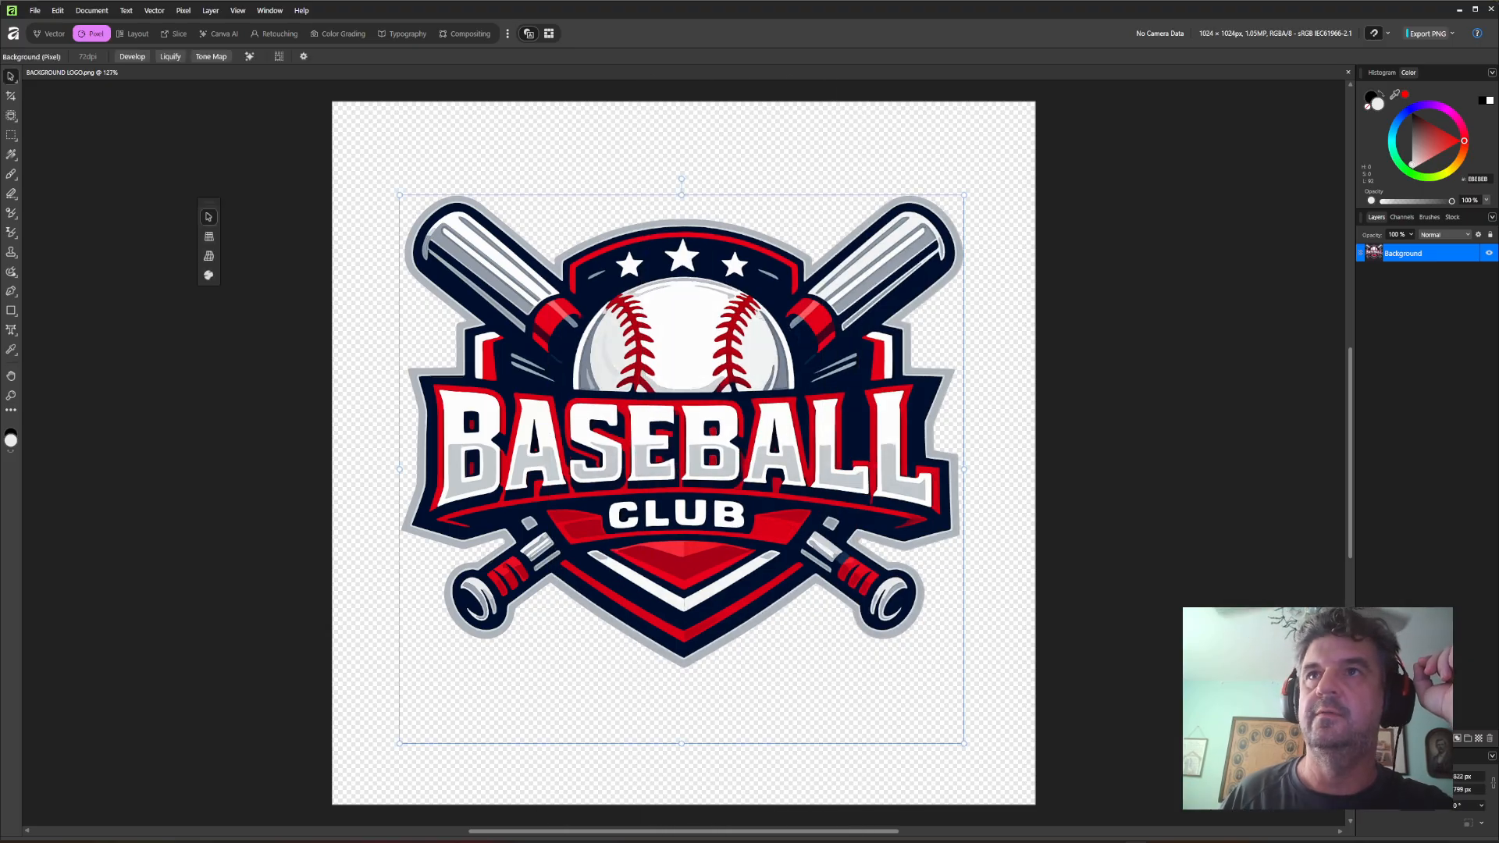
- Check the traced Background layer's contents, and return to Autograph
click(1362, 253)
click(1363, 253)
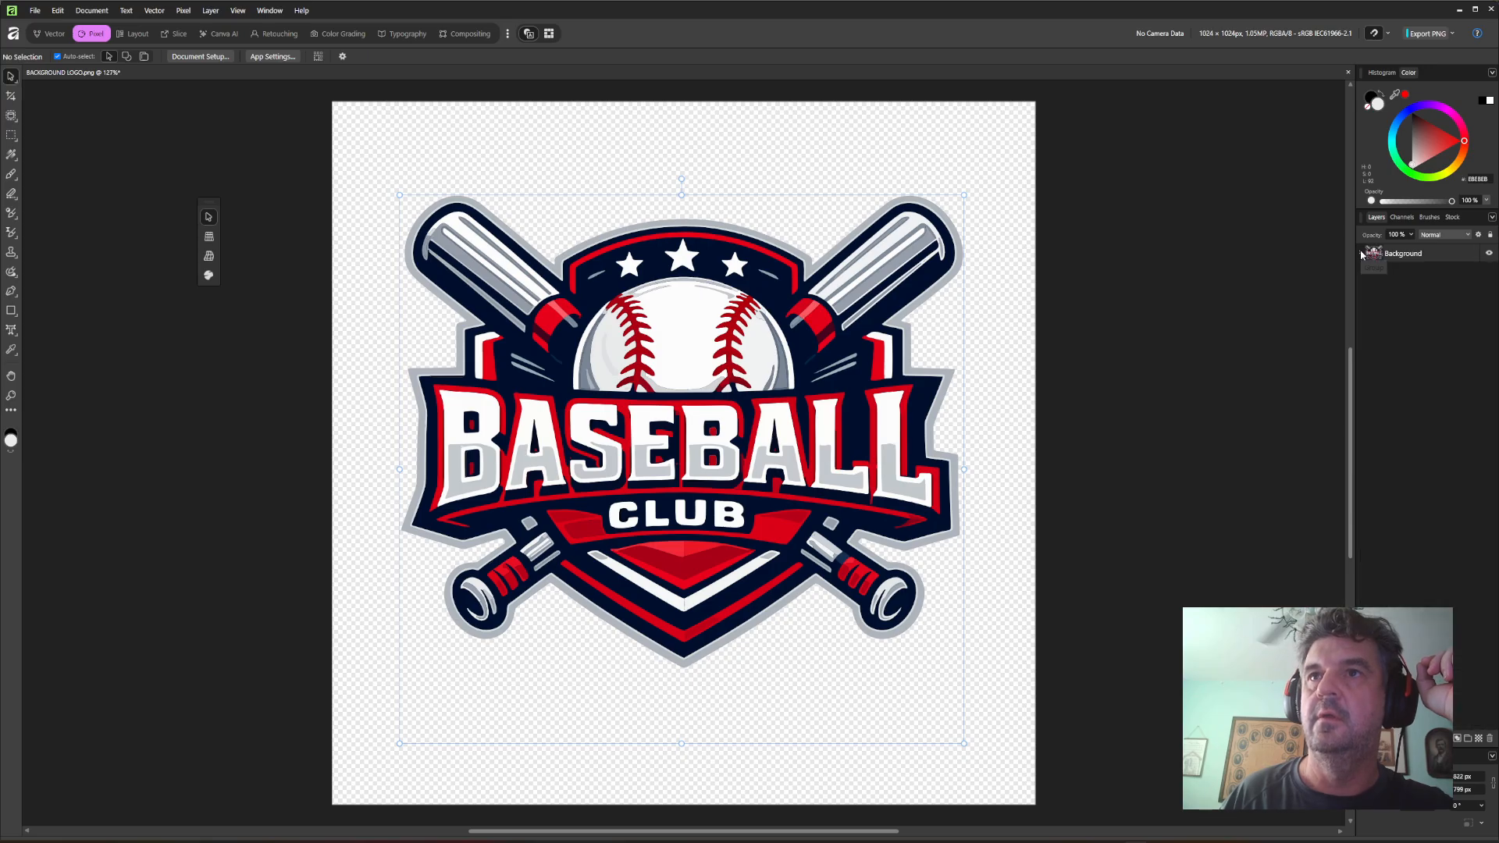
click(1363, 253)
click(1363, 253)
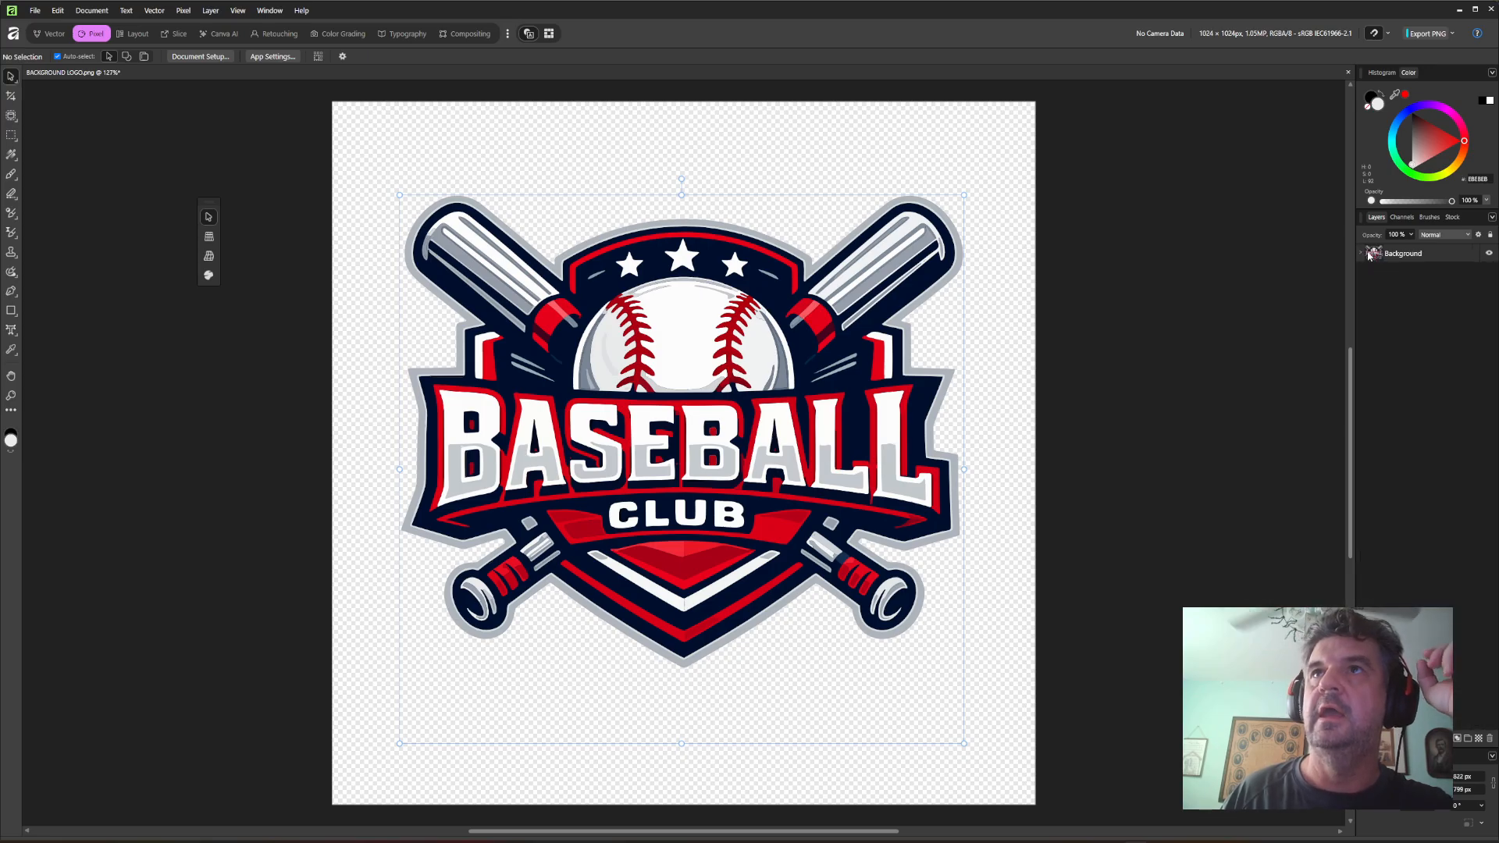
click(1459, 10)
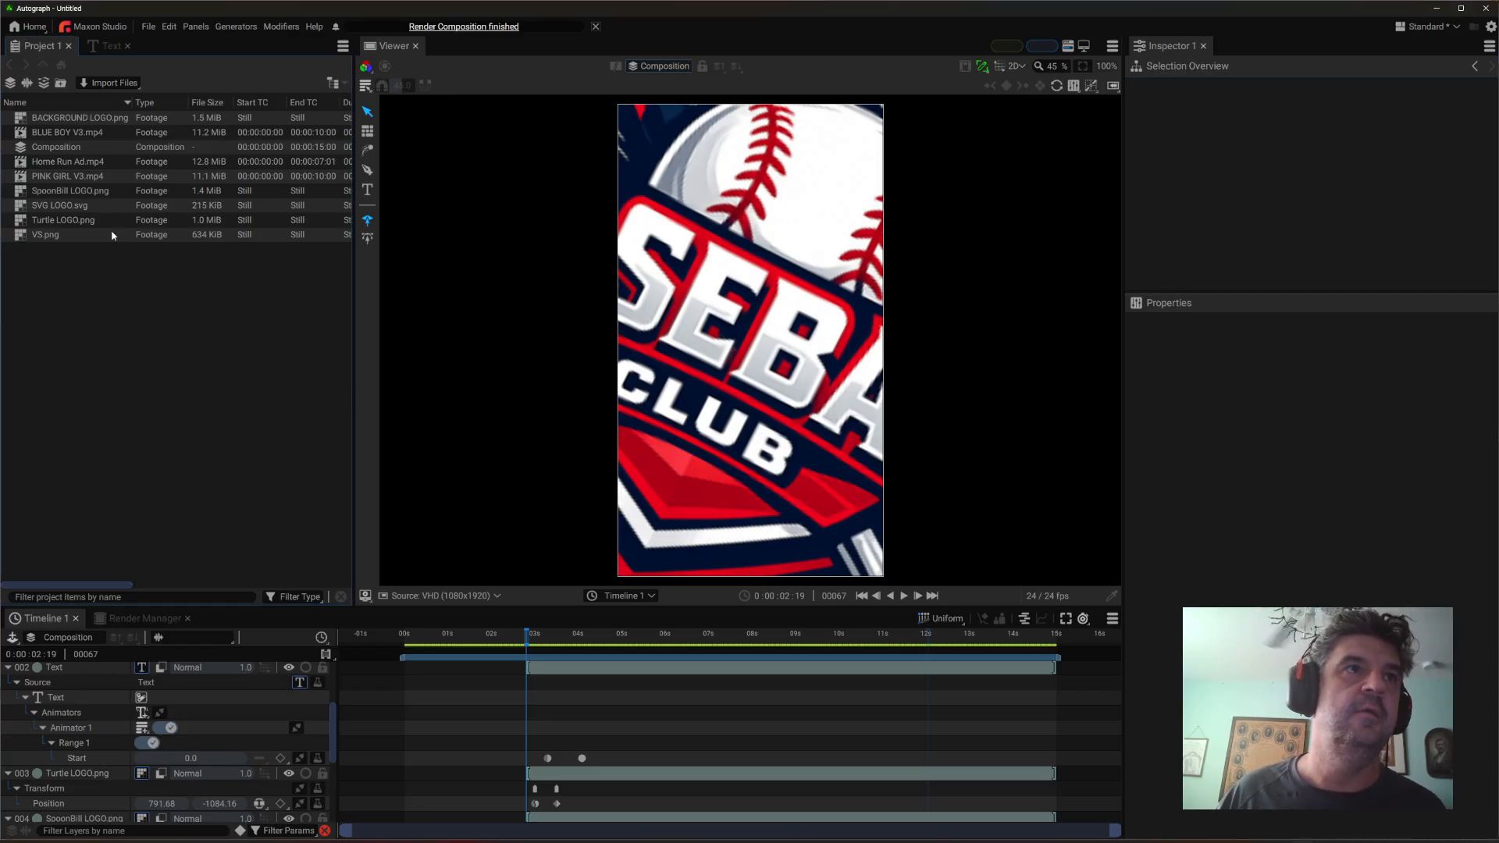
- Replace the BACKGROUND LOGO.png layer's source file with SVG LOGO from the ASSETS folder
click(85, 223)
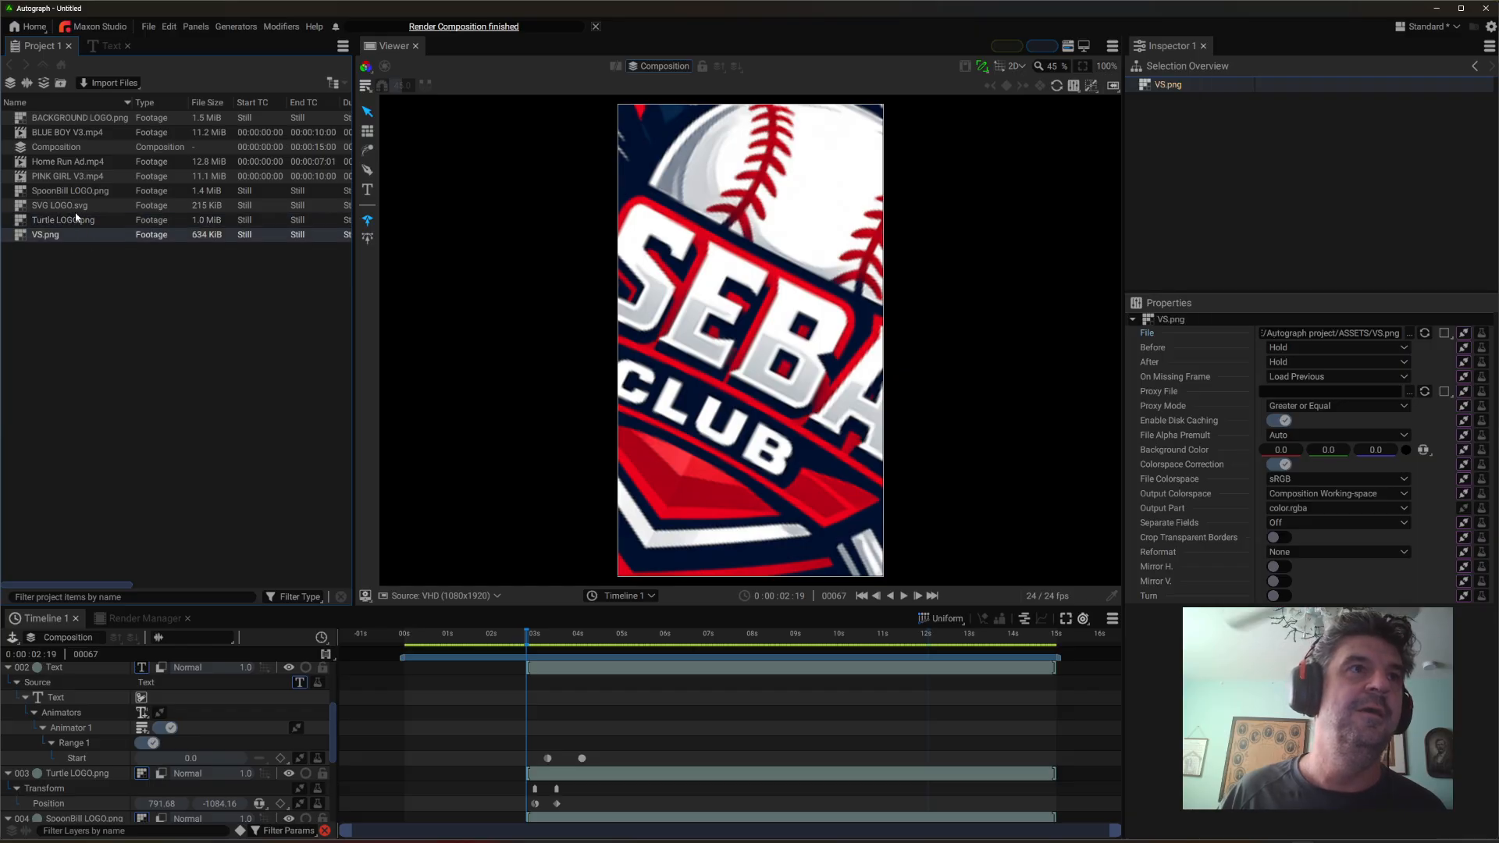
click(76, 205)
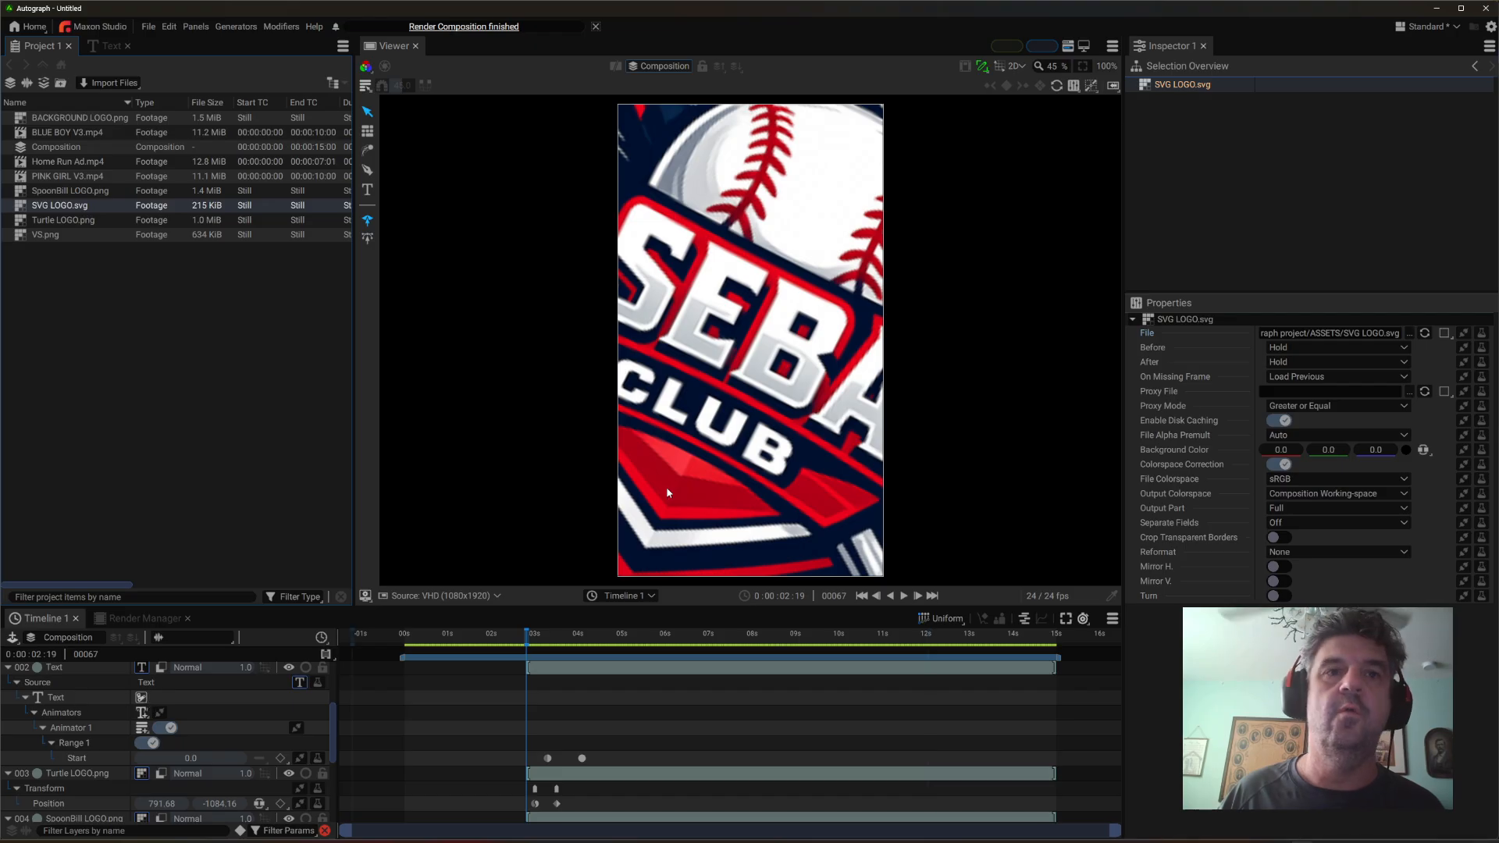
scroll(91, 760, down, 3)
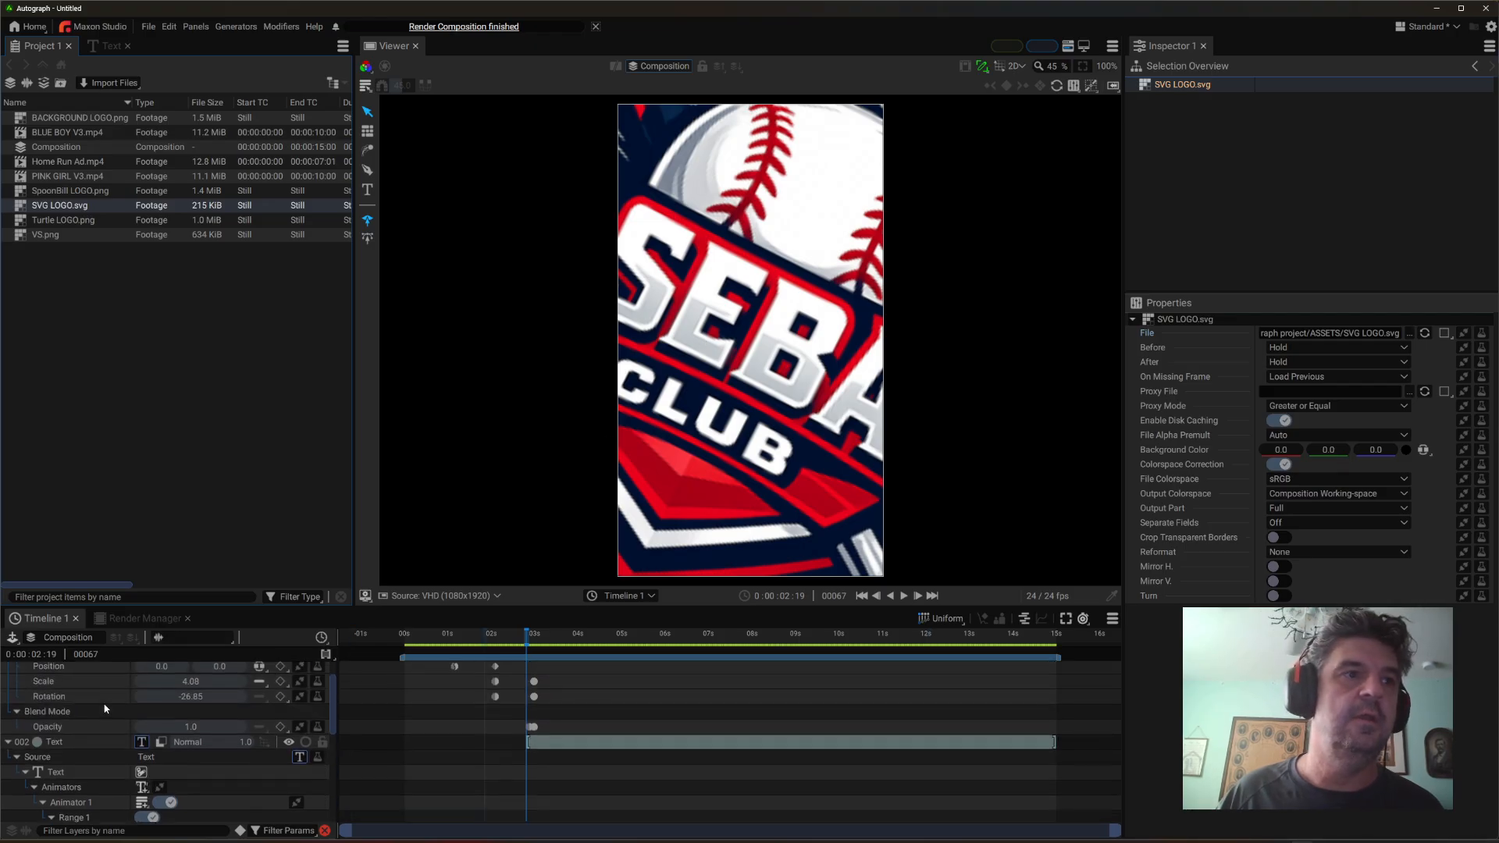
scroll(90, 759, up, 6)
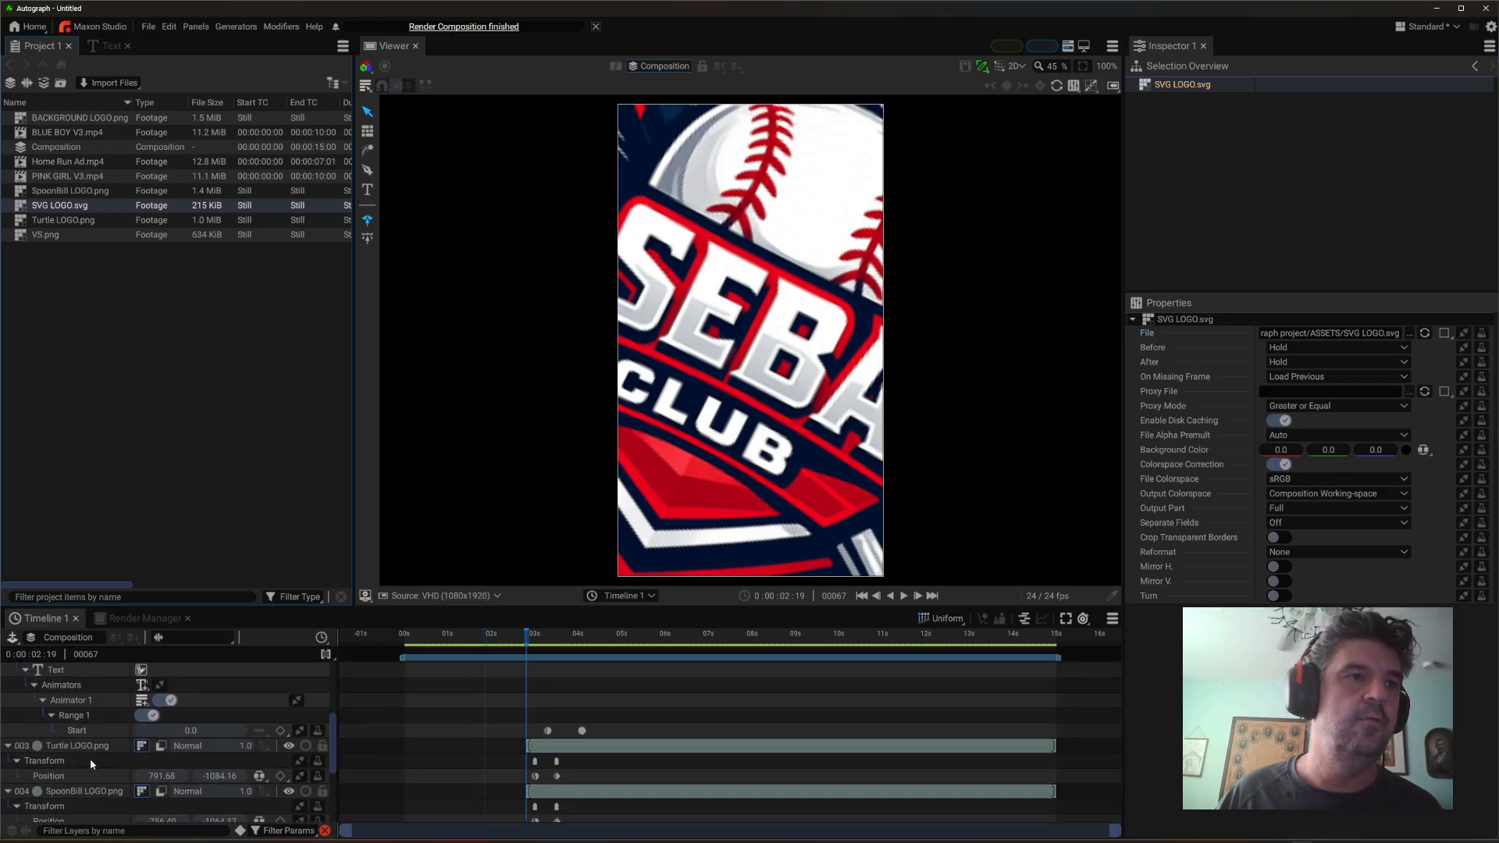
scroll(76, 693, up, 2)
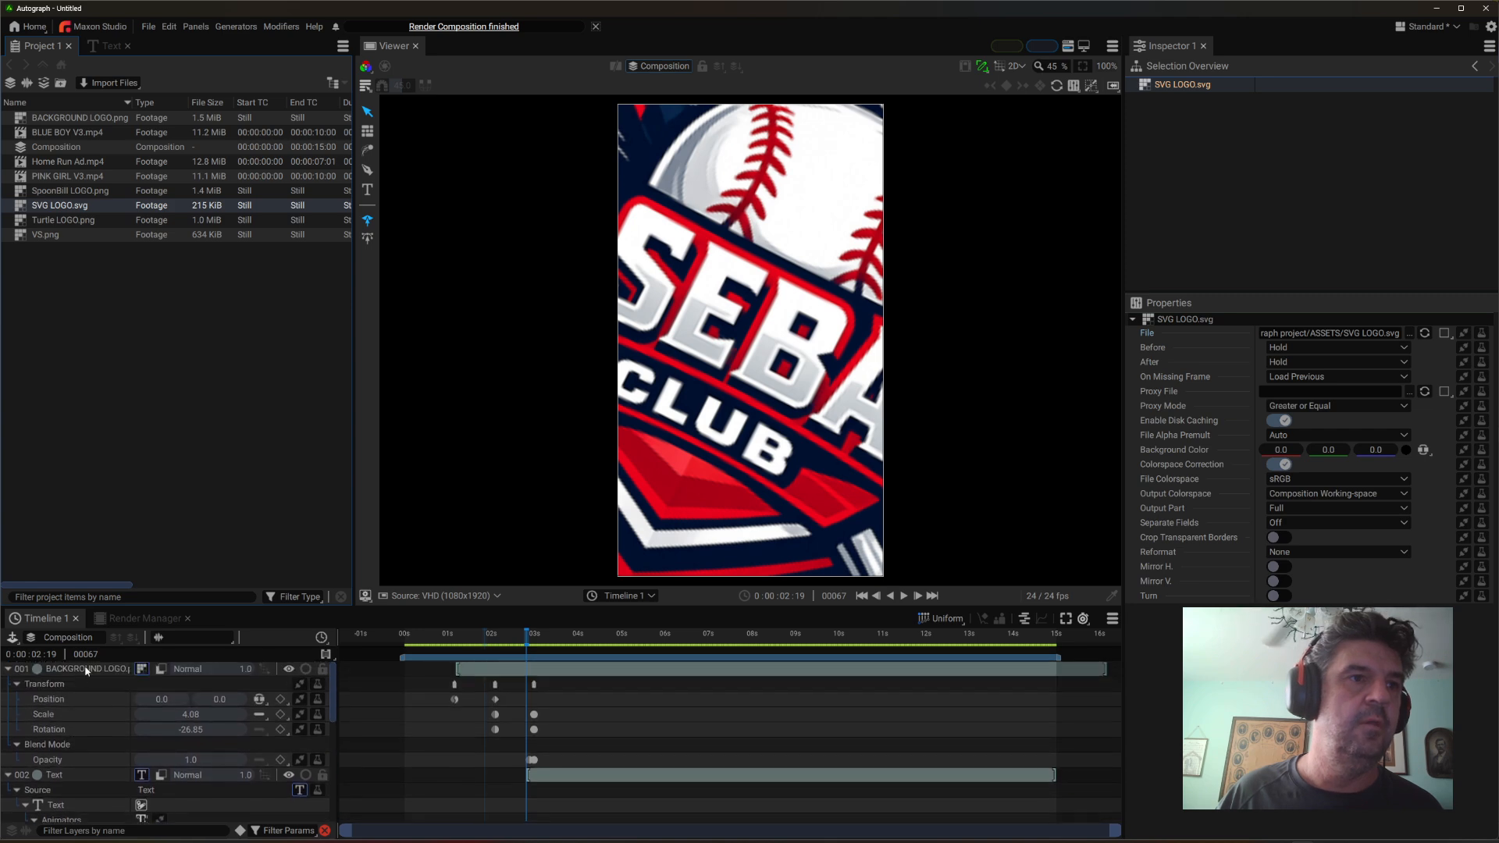
click(87, 670)
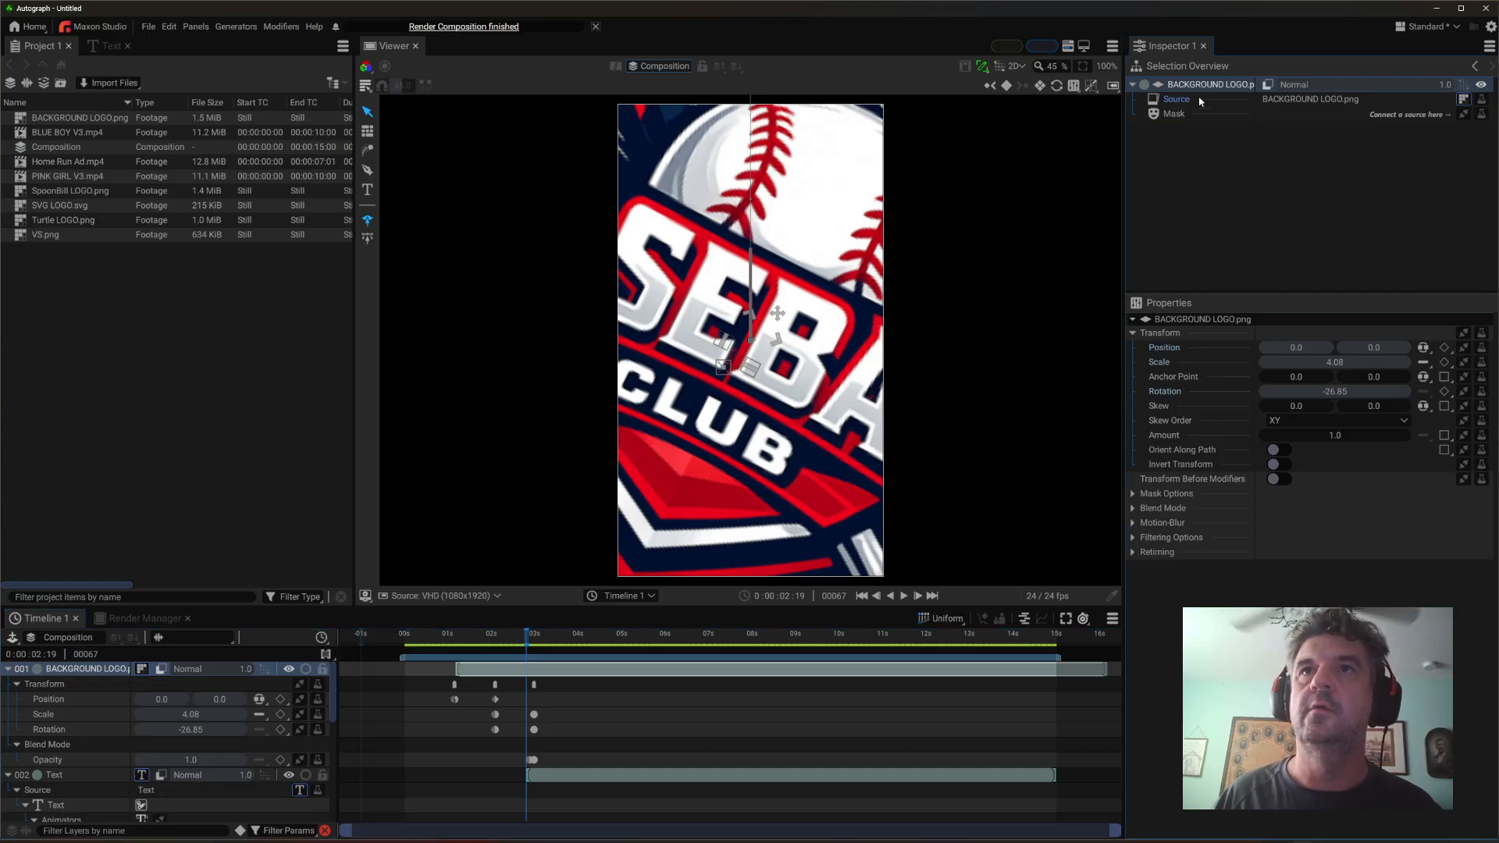
click(1177, 99)
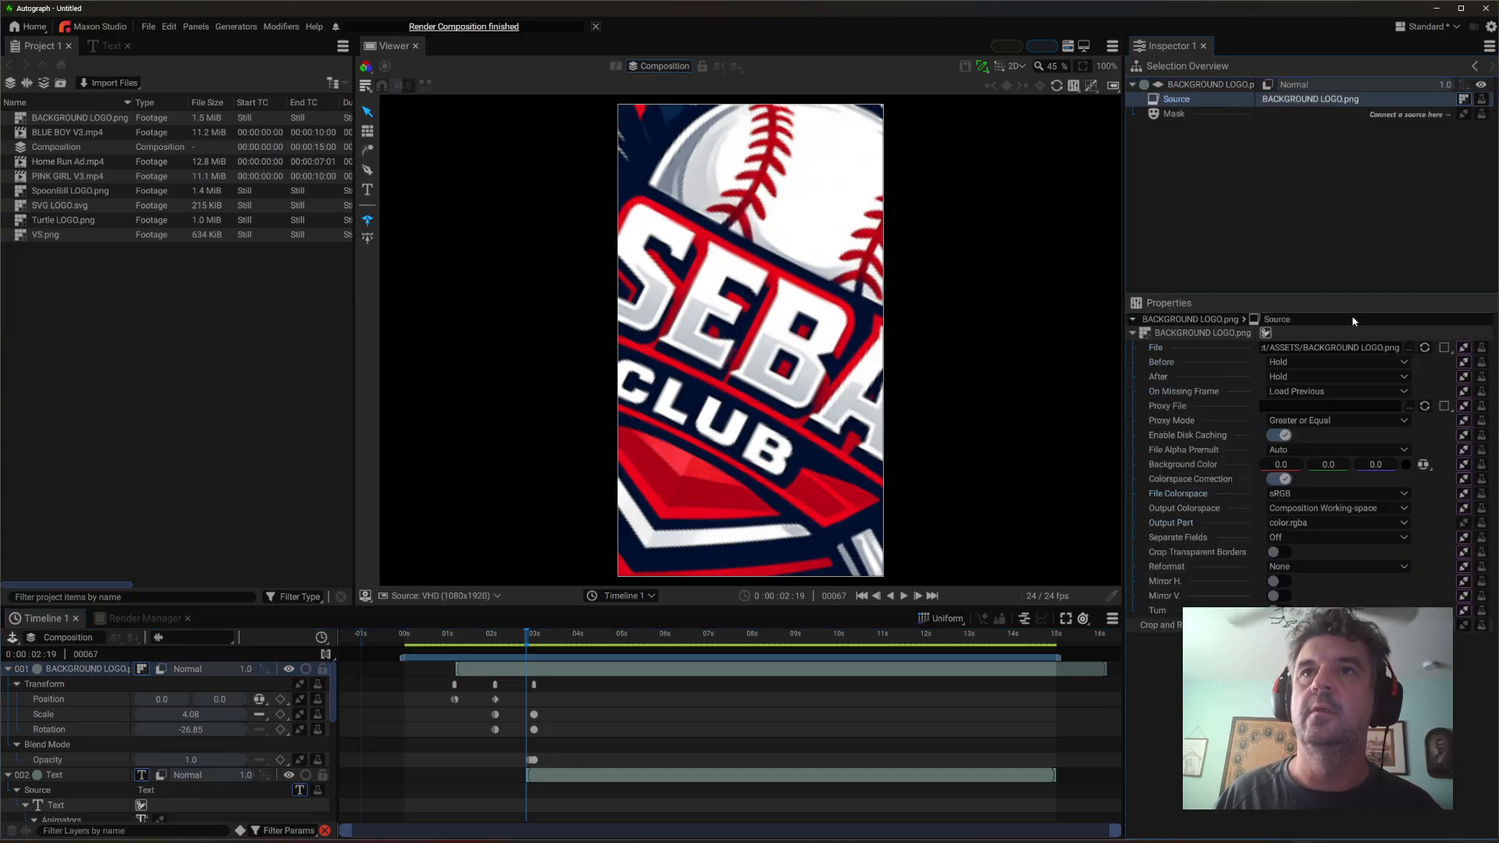
click(1410, 347)
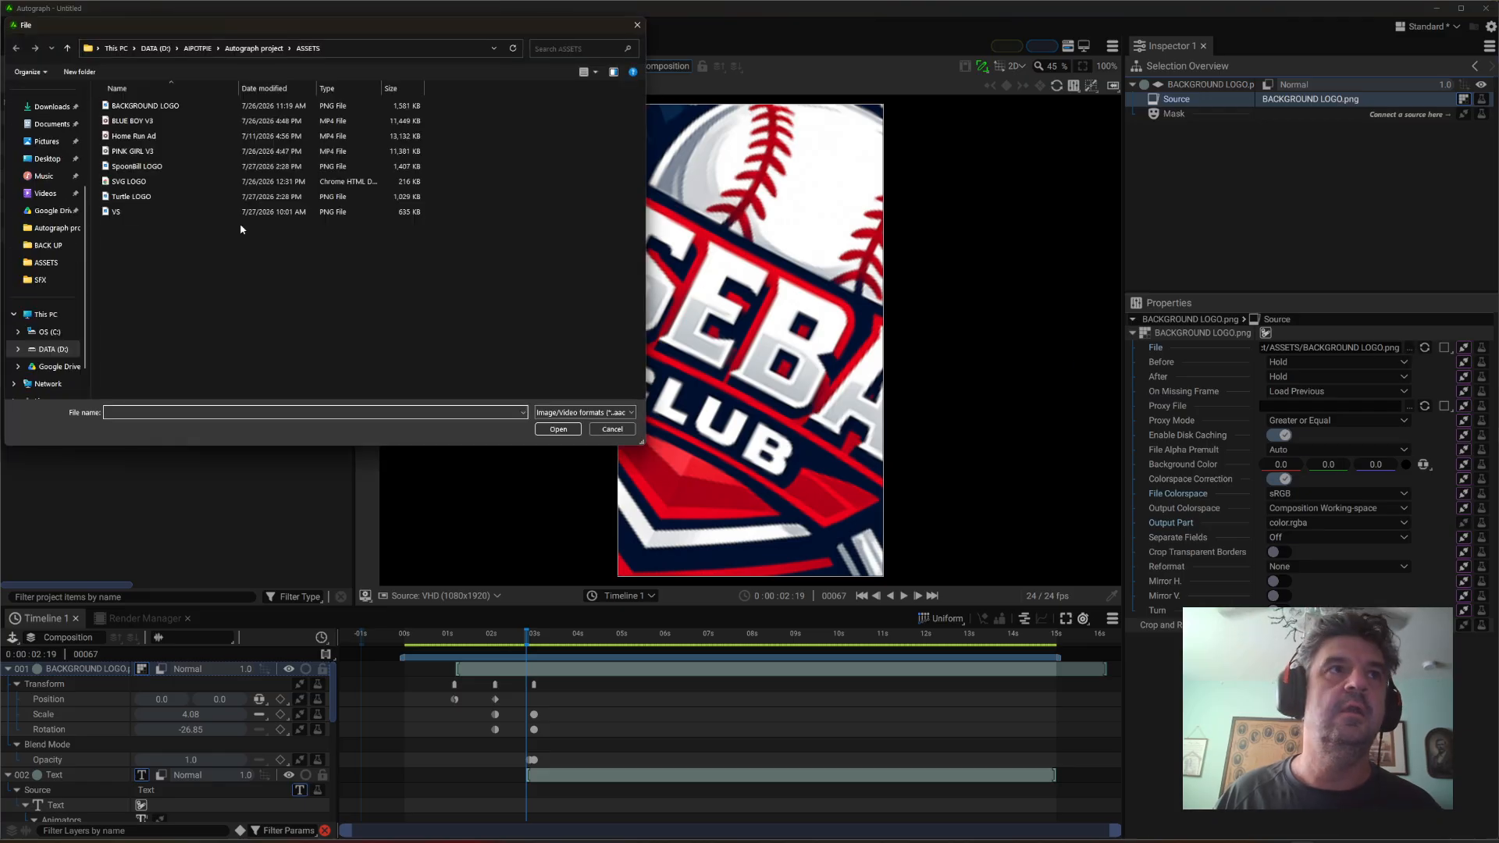
click(105, 185)
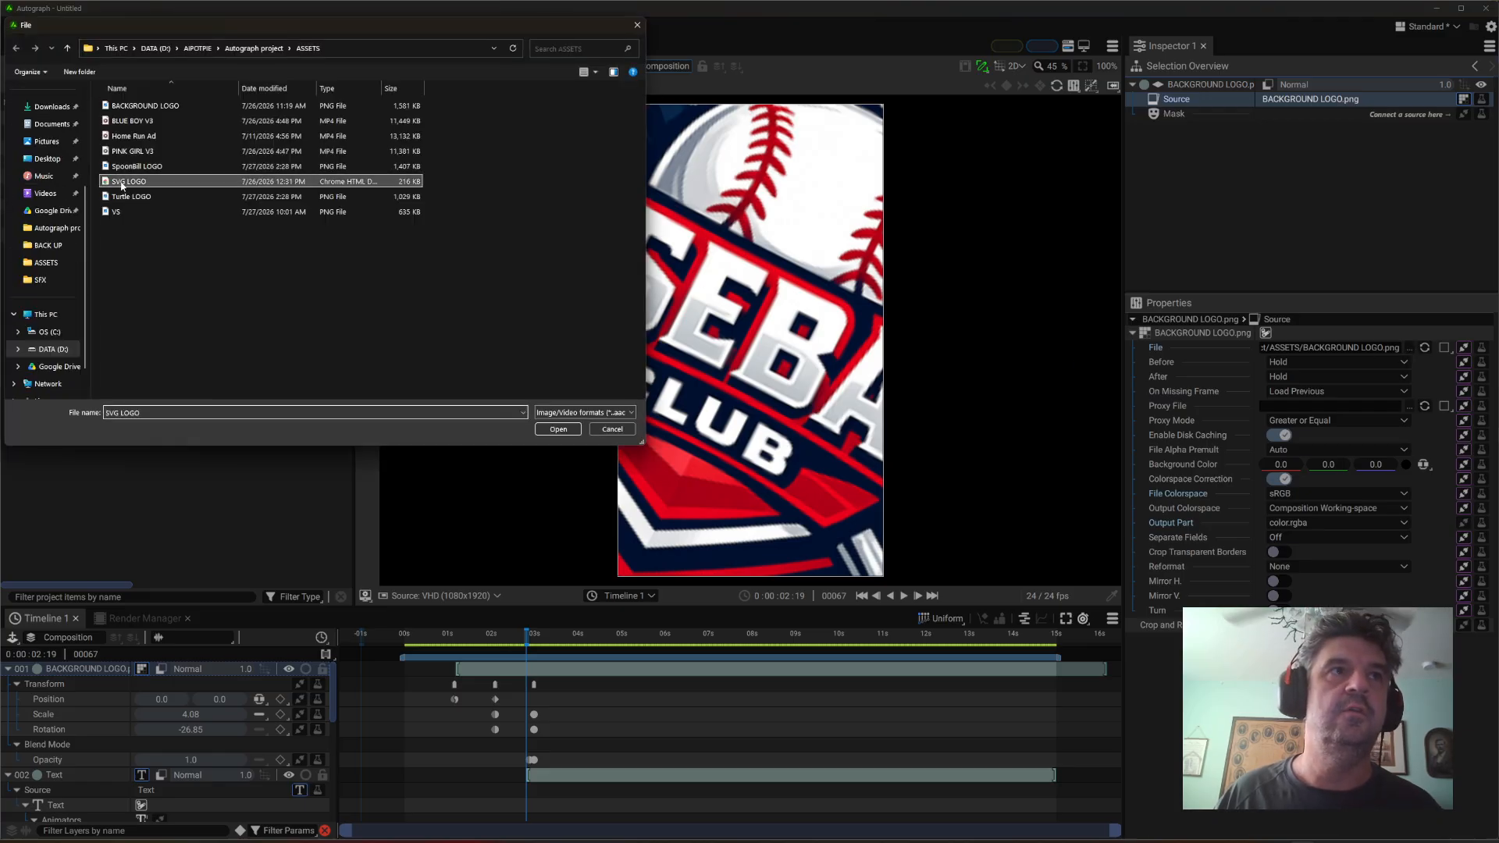
click(556, 429)
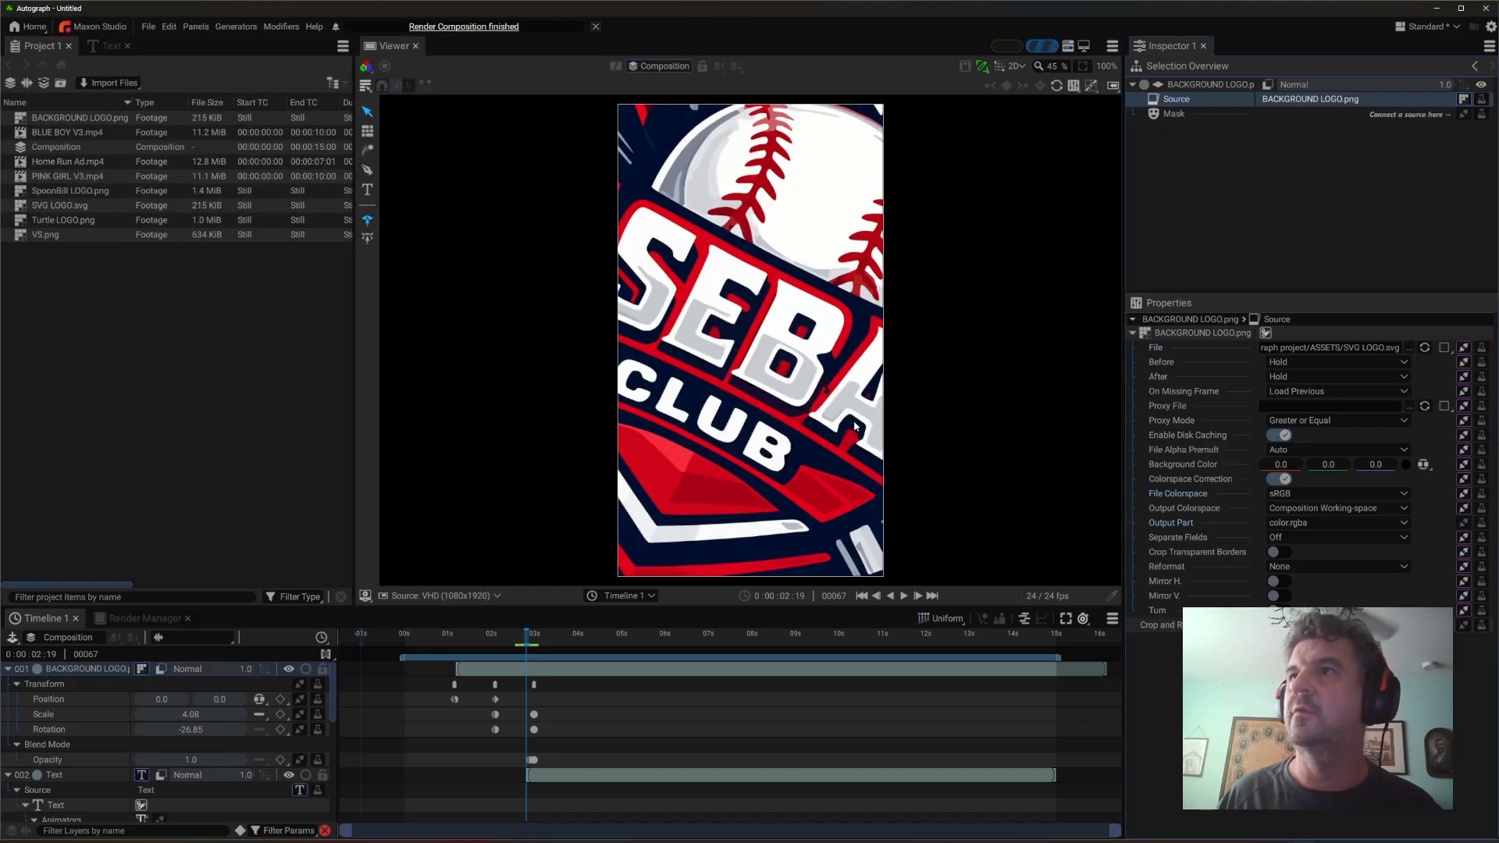
- Play the composition from about the one-second mark to check the transition with the vector logo
drag(473, 640, 437, 642)
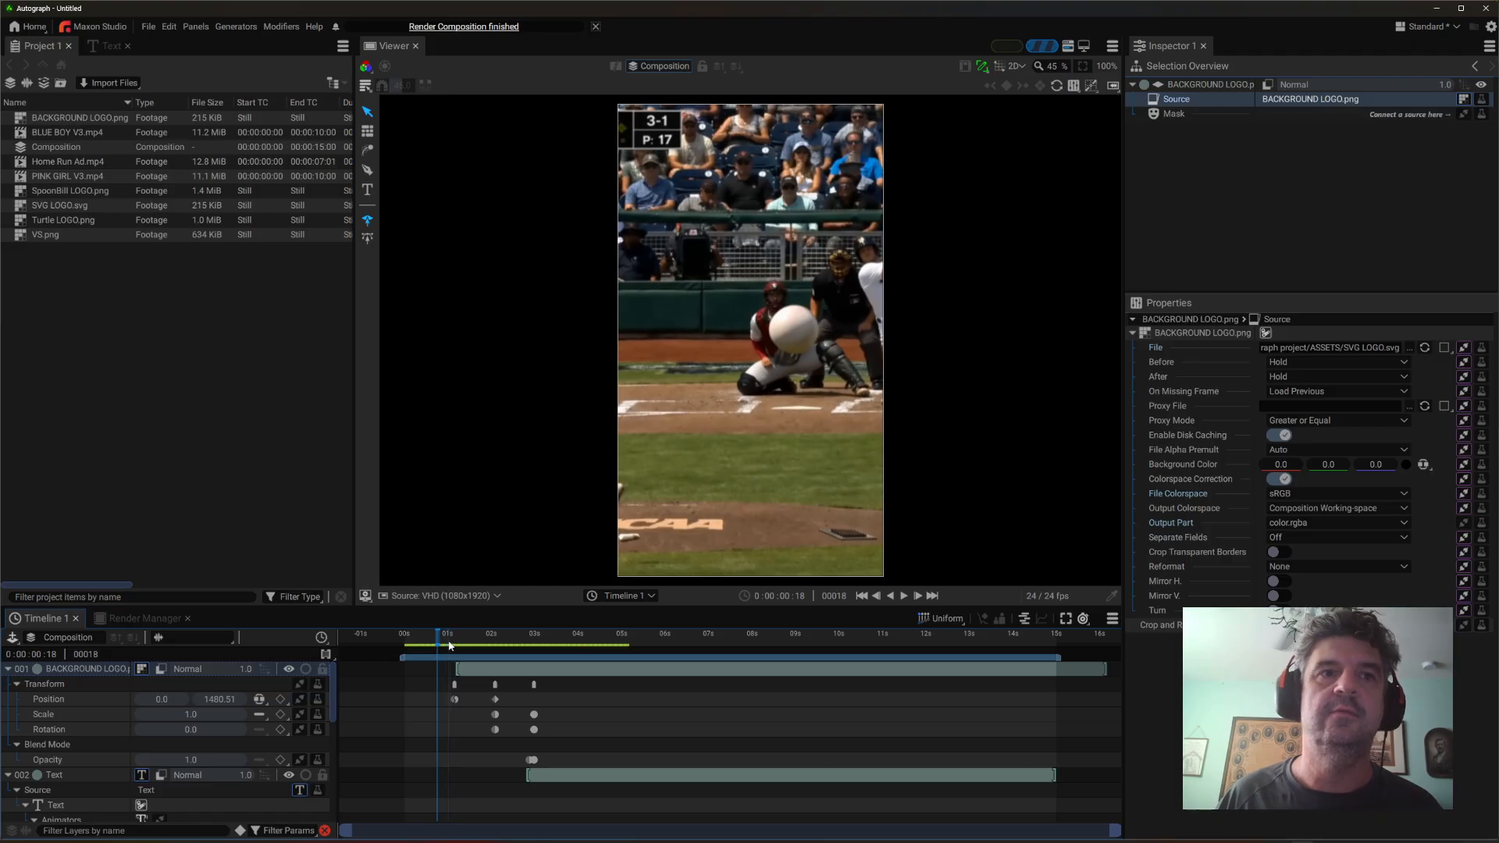
click(446, 640)
click(904, 597)
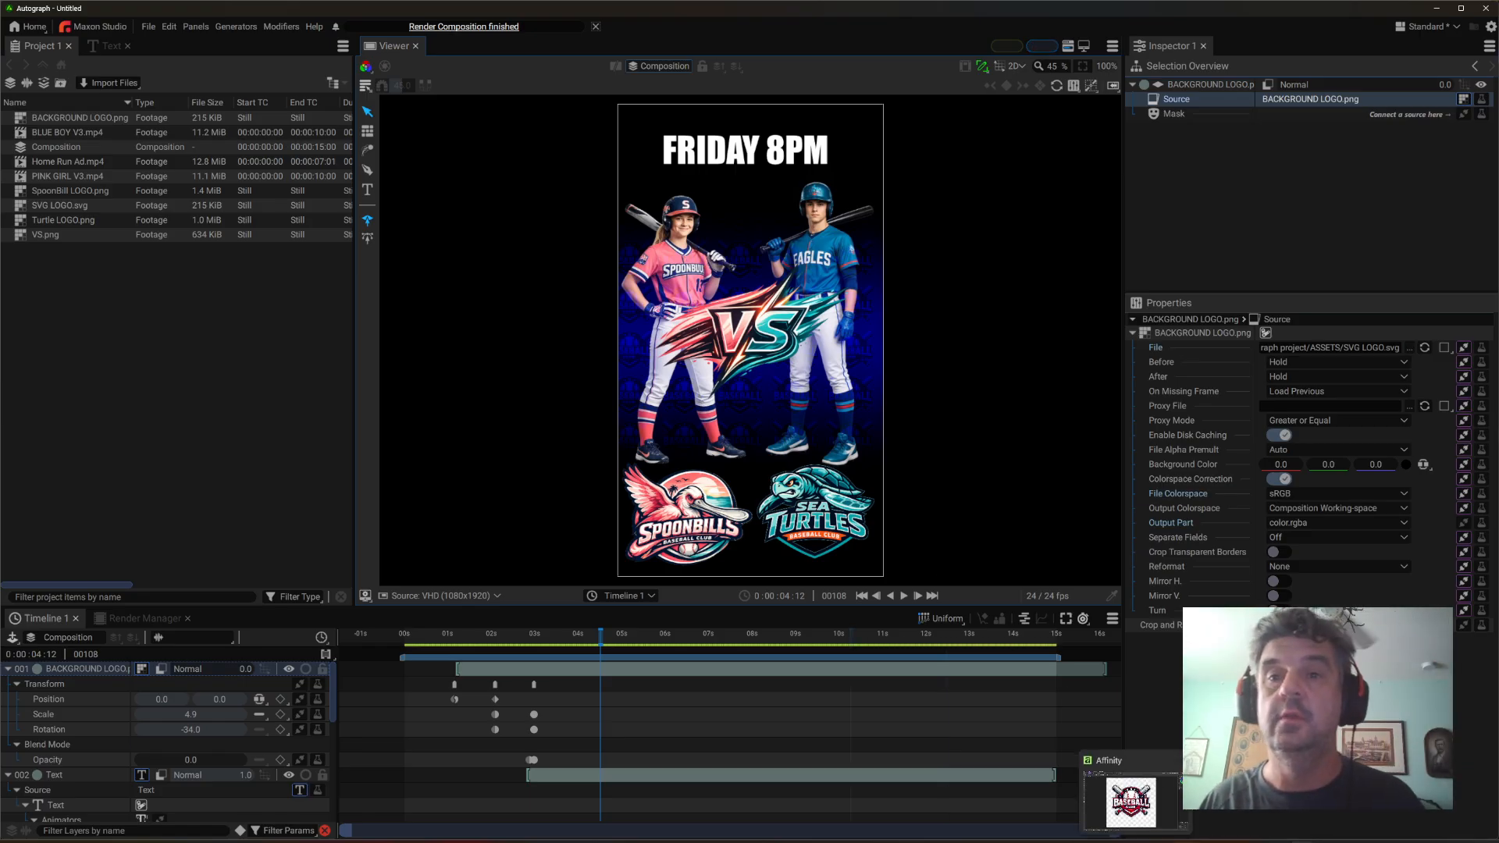
- Switch to DaVinci Resolve and play the BASEBALL timeline from its start to review the video with its sound effects
key(alt+Tab)
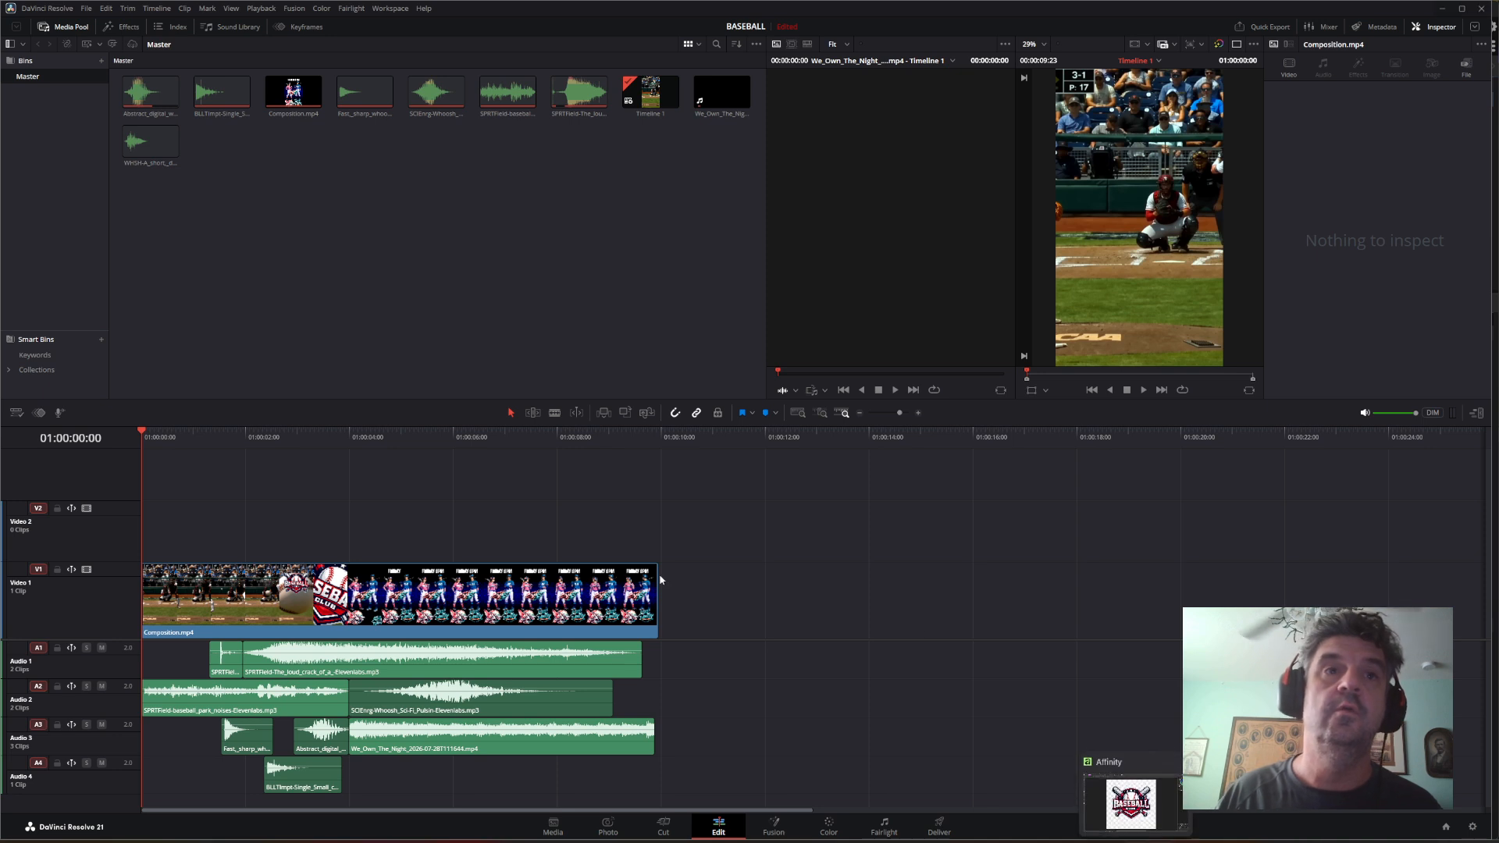
click(264, 437)
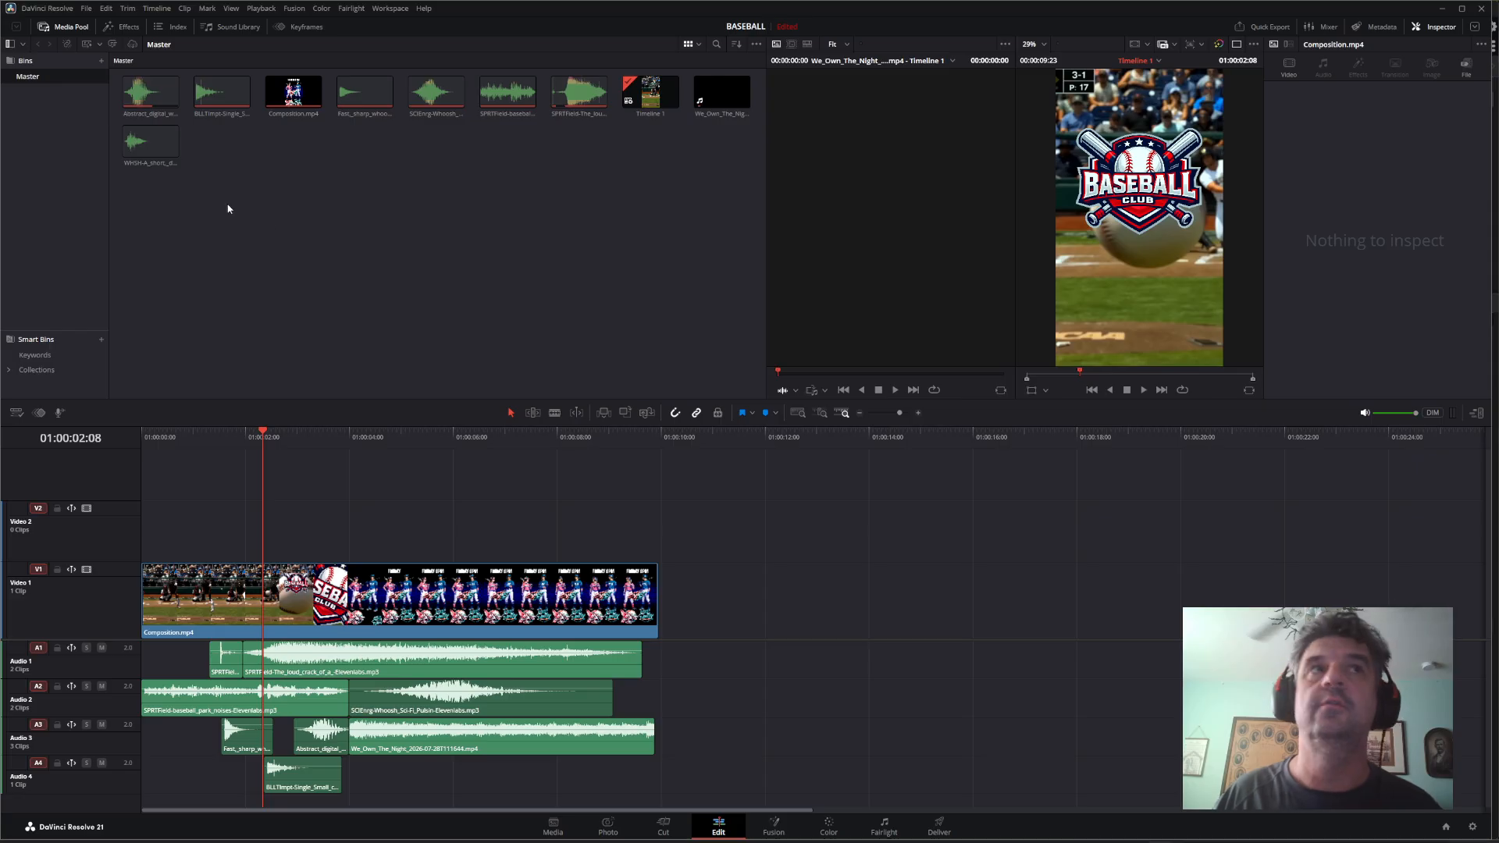
click(164, 98)
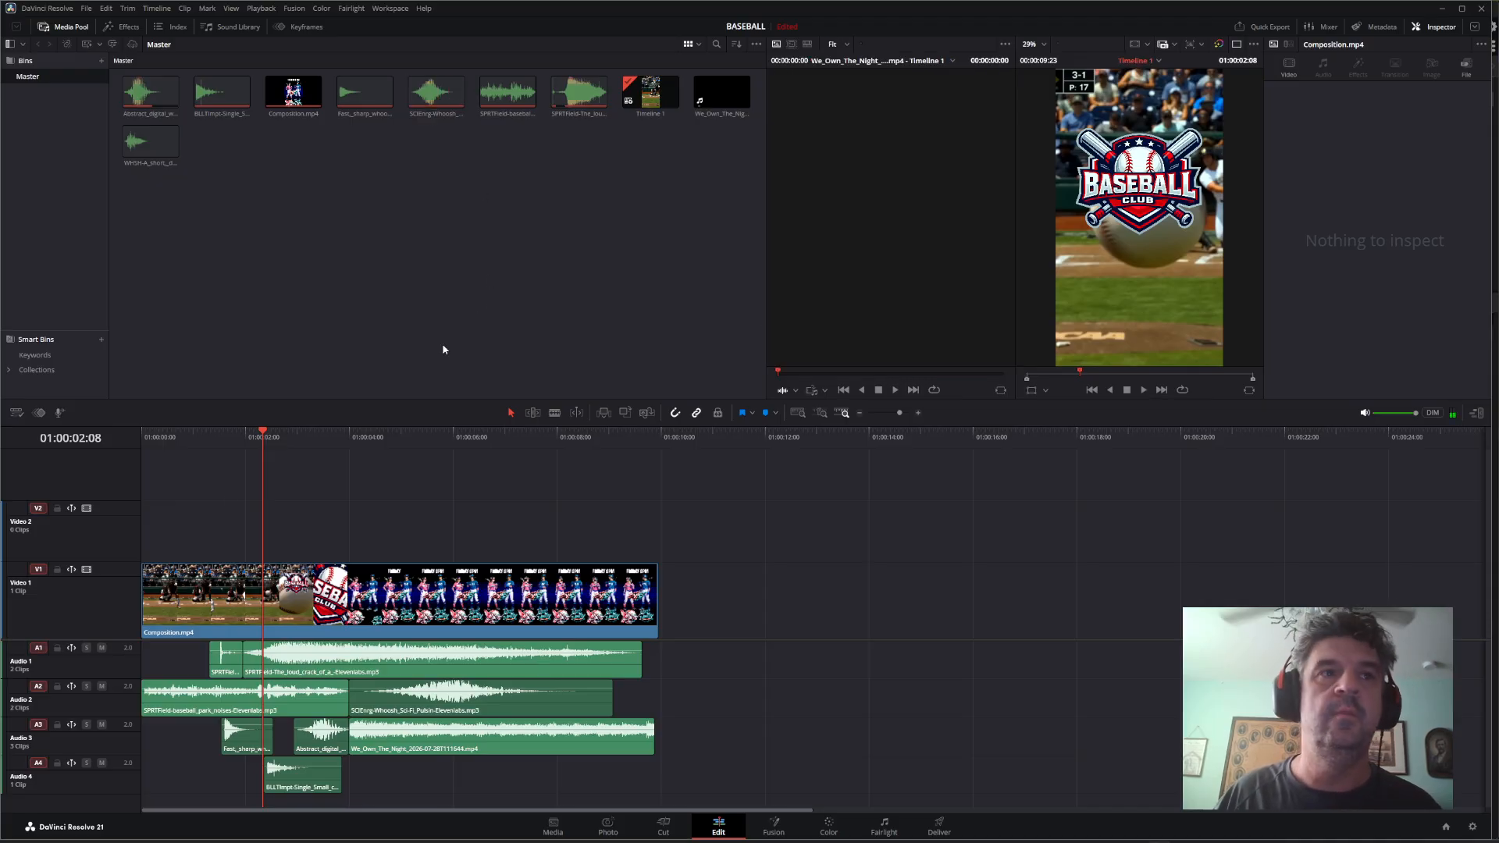
drag(214, 445, 128, 458)
key(space)
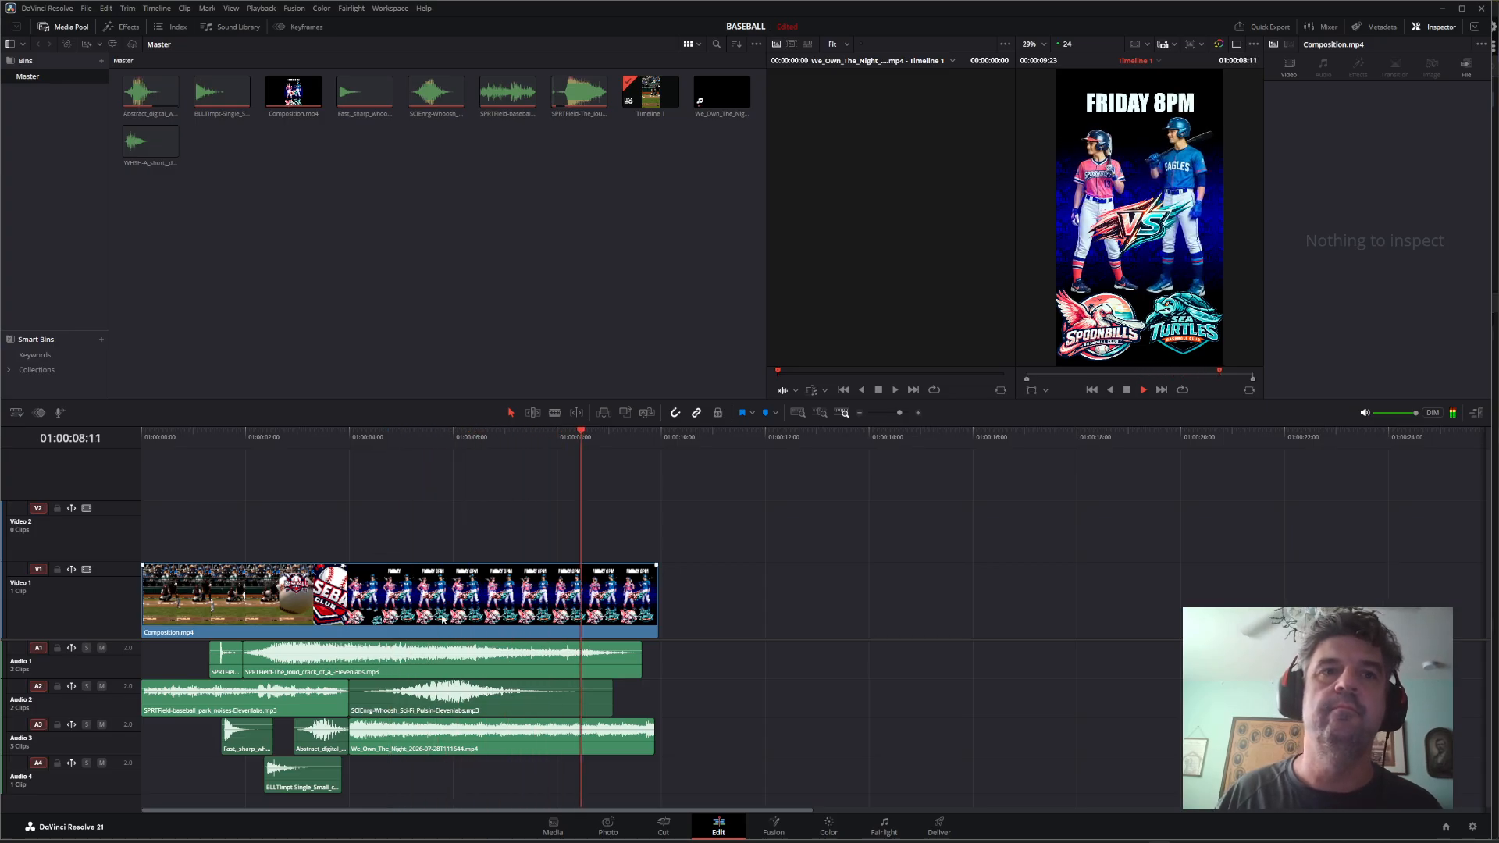
key(space)
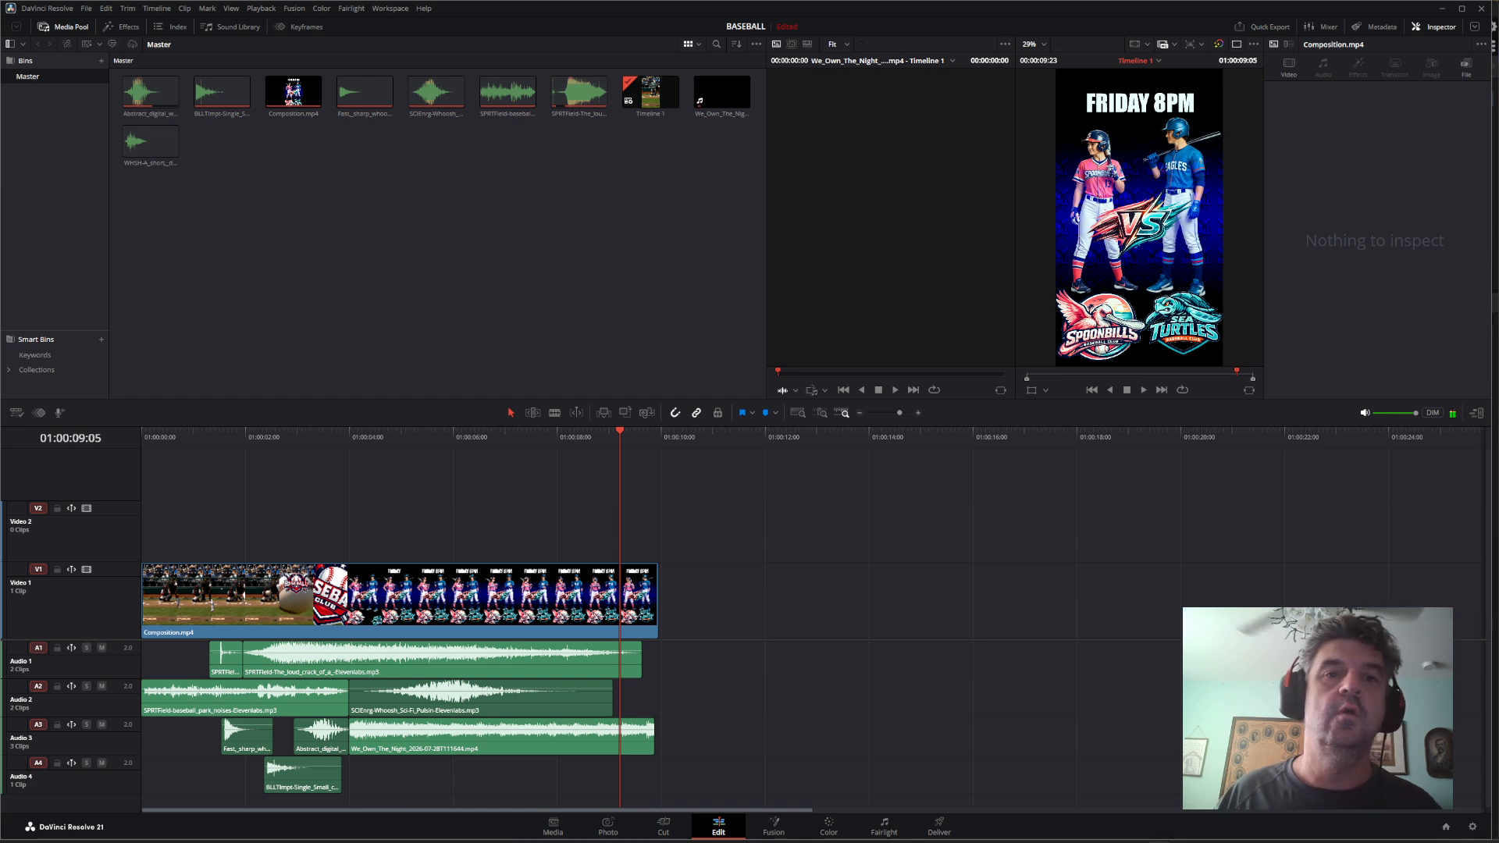
- Place the BLLTImpt-Single_Small_caliber sound effect on Audio 1 at about 10 seconds, past the end of the video clip
click(375, 316)
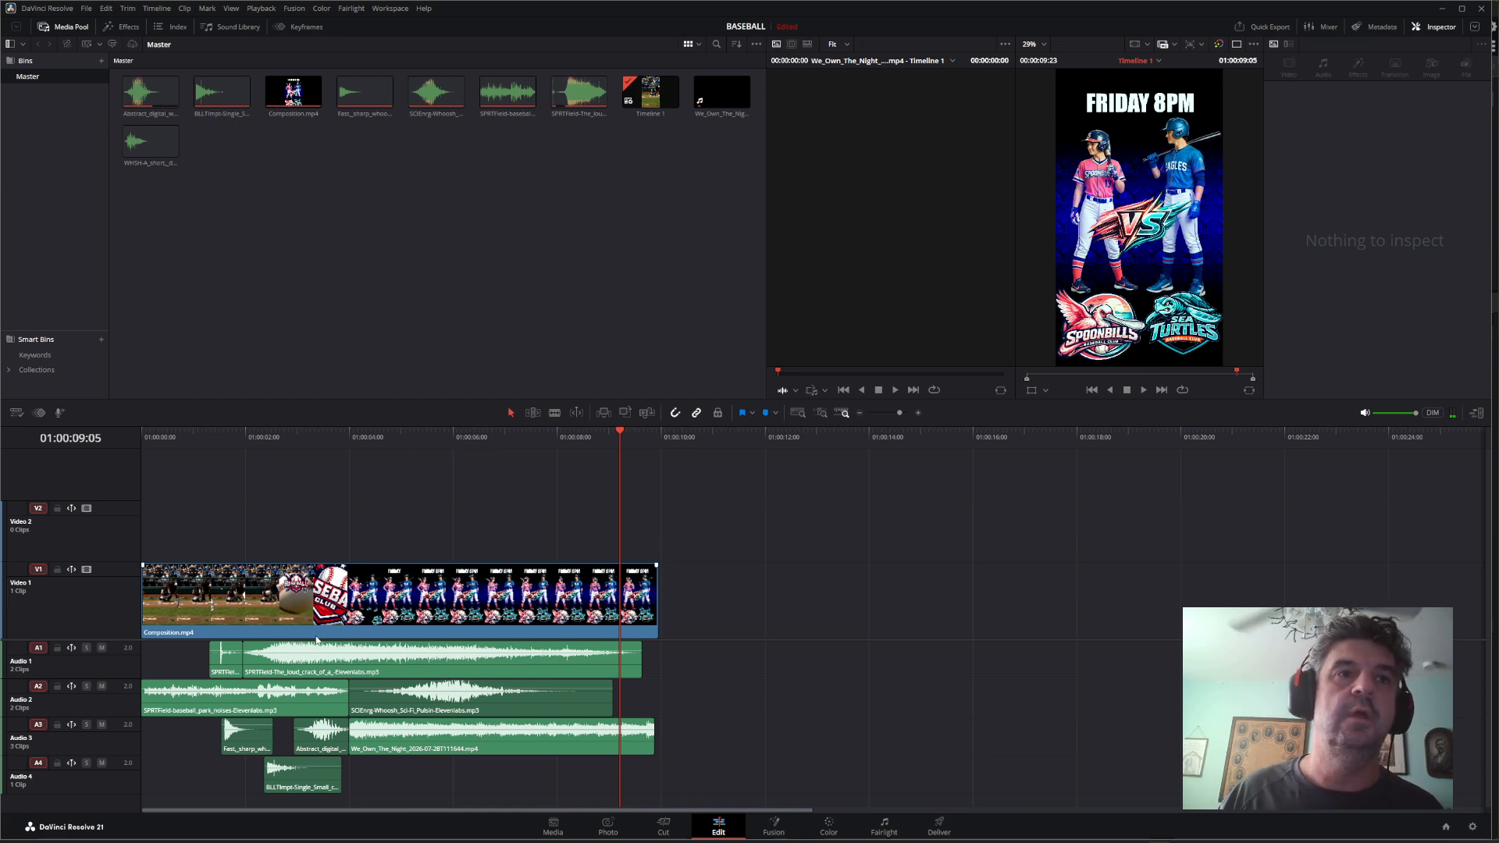
click(310, 583)
drag(222, 92, 706, 660)
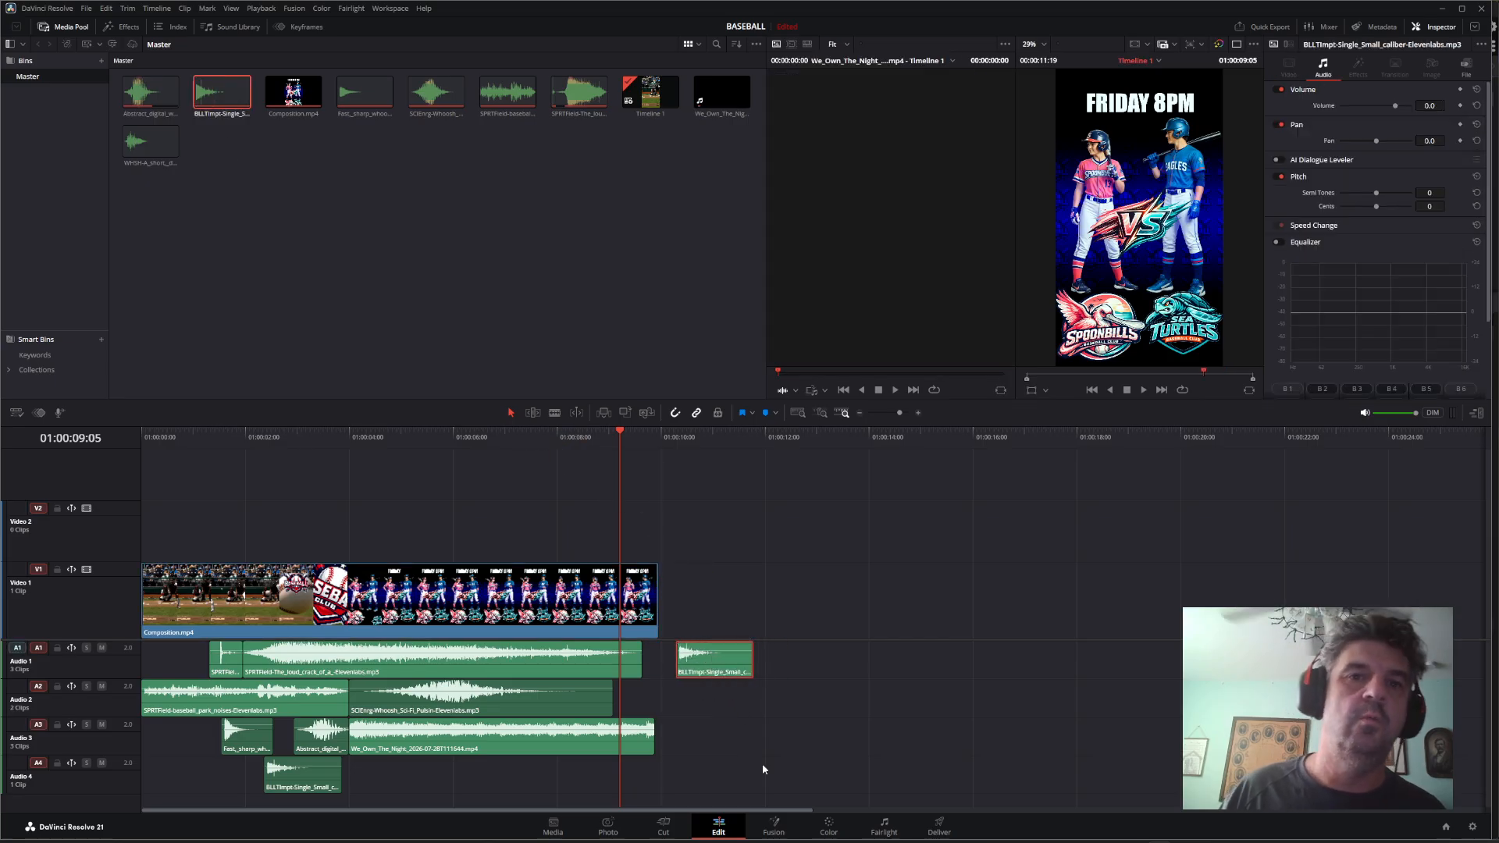
- Raise the Composition.mp4 clip's contrast to 1.106 in the primary color correction
click(828, 828)
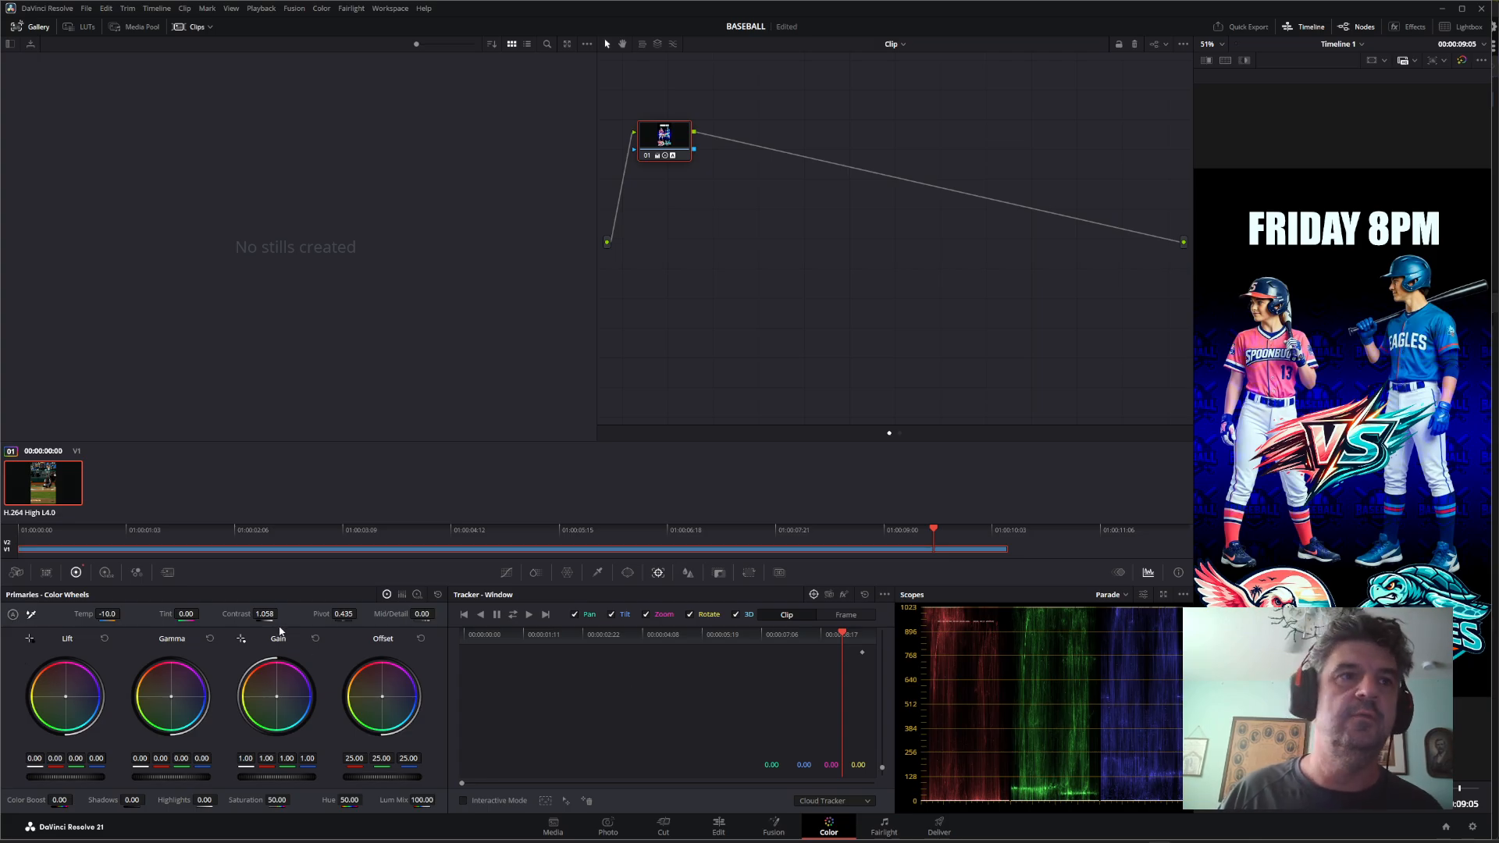
drag(257, 615, 260, 614)
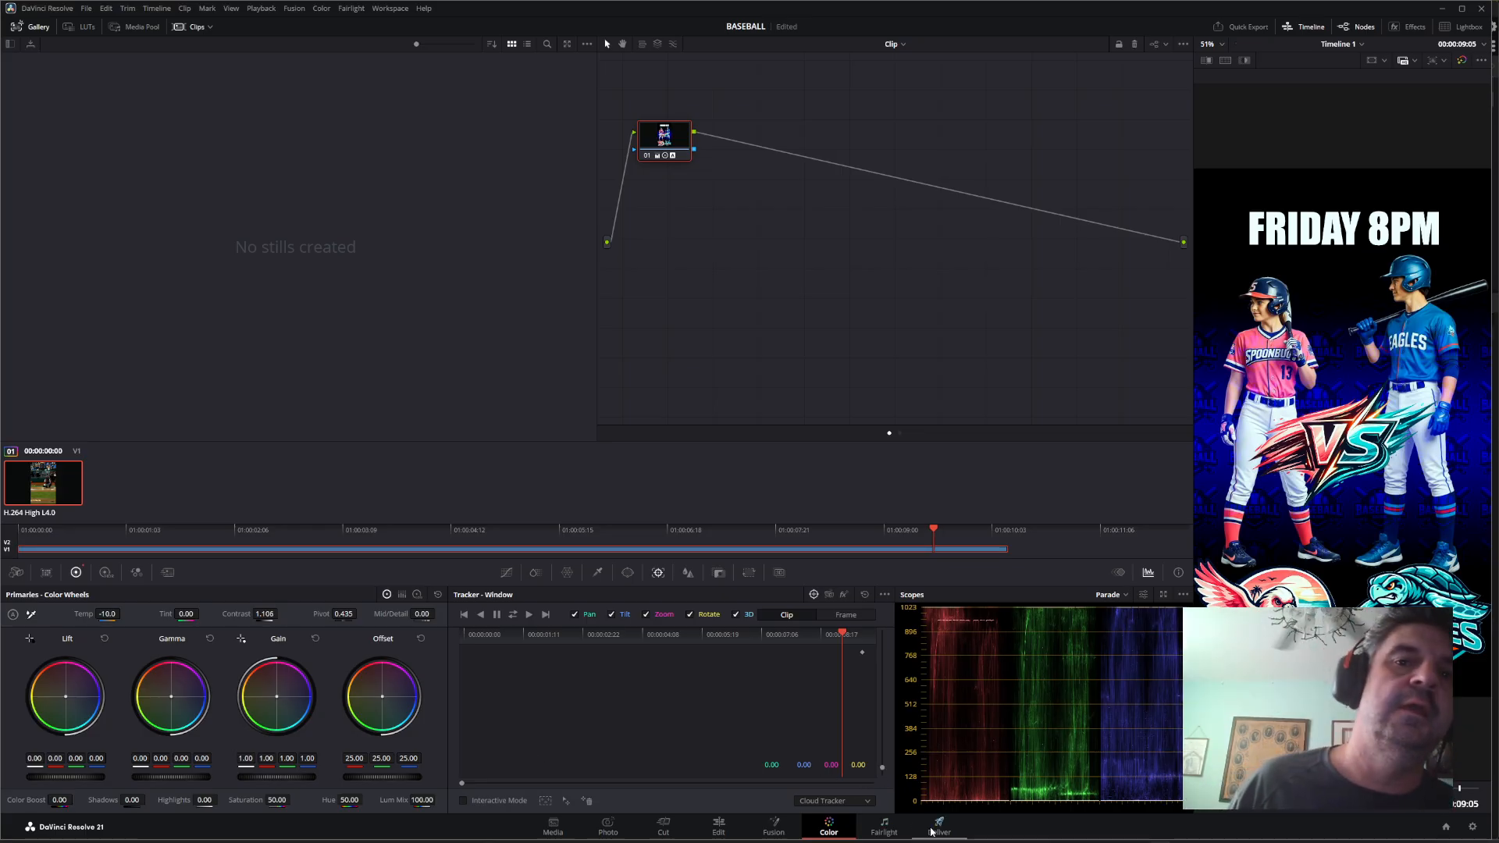
- Review the YouTube 1080p delivery settings, and play the exported BASEBALL CLIP V1 from the Autograph project folder
click(933, 829)
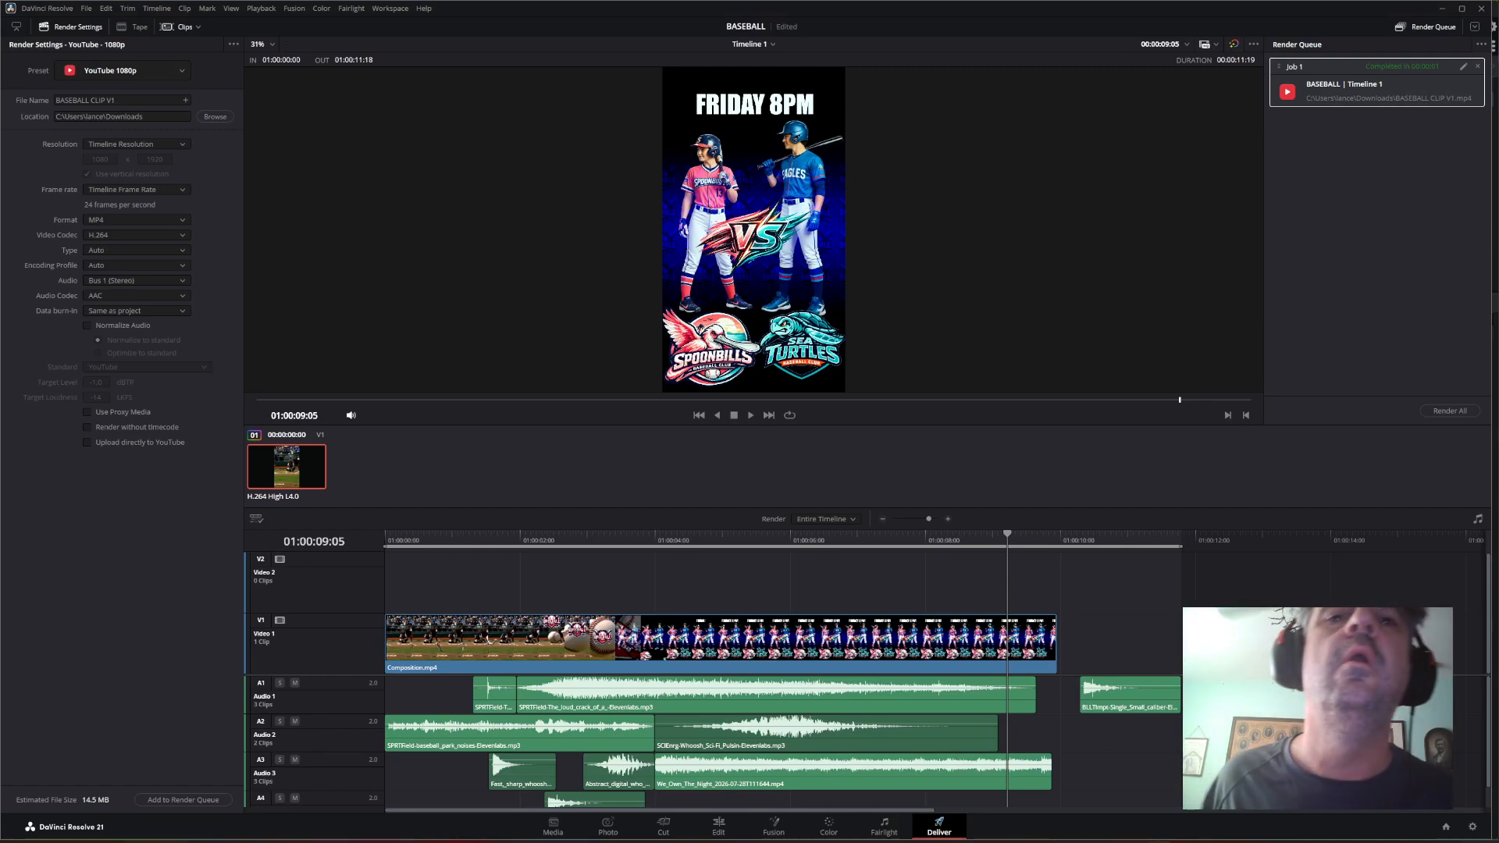
click(922, 842)
click(865, 792)
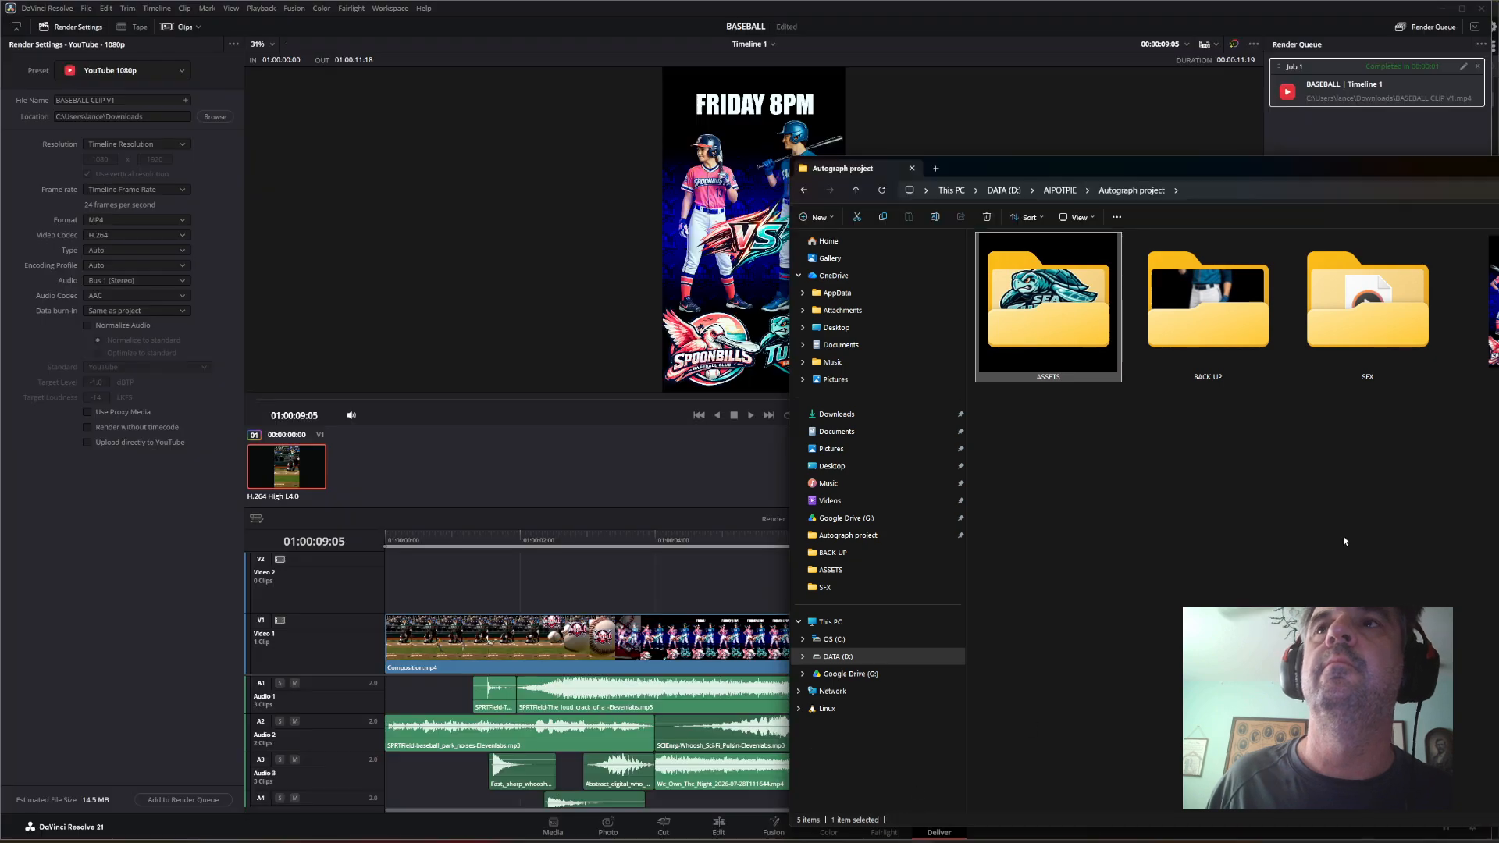
double_click(1493, 308)
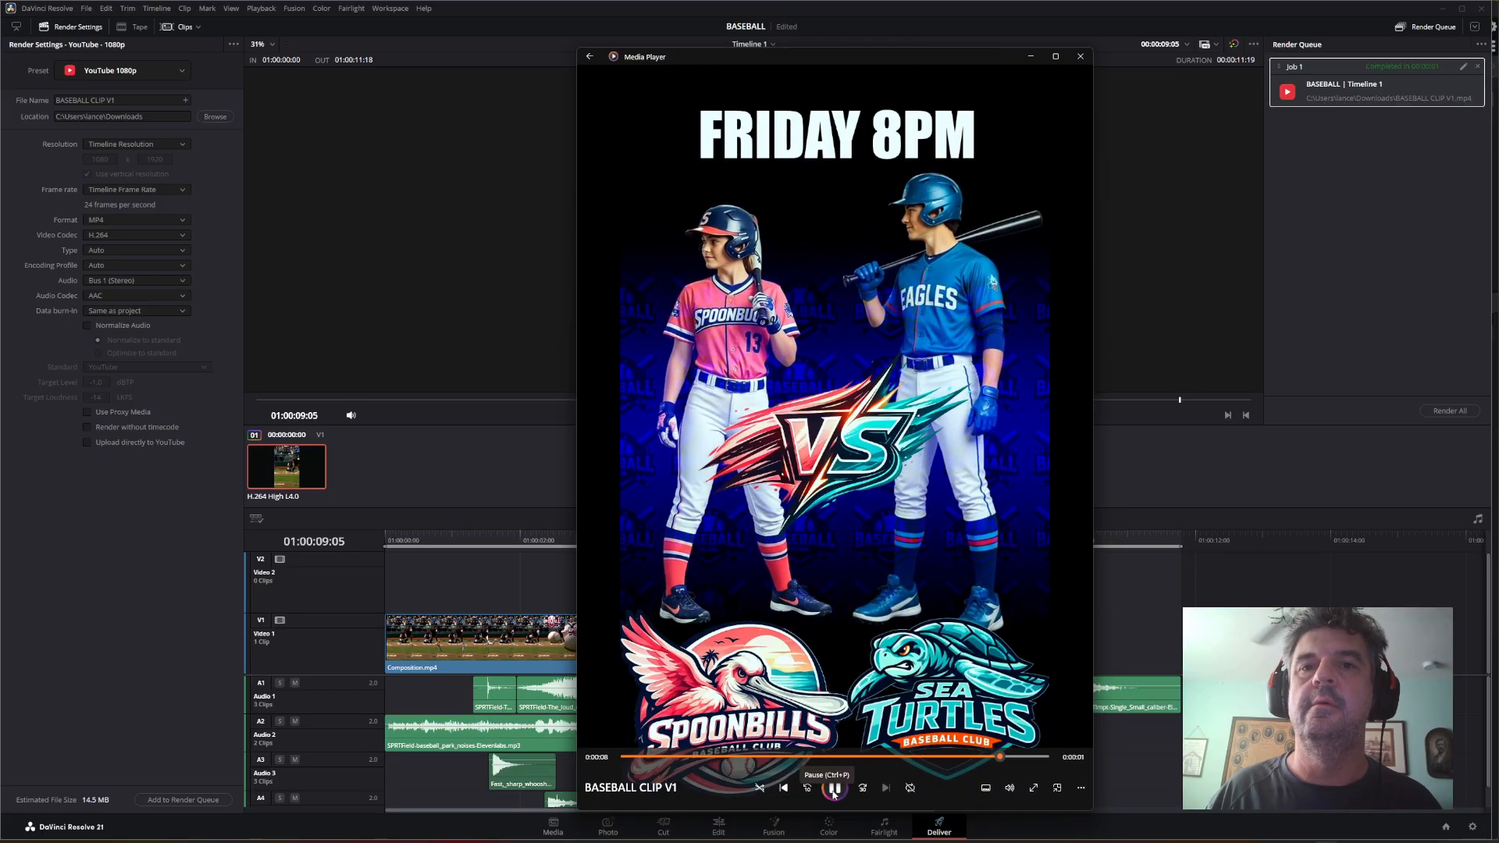
click(834, 790)
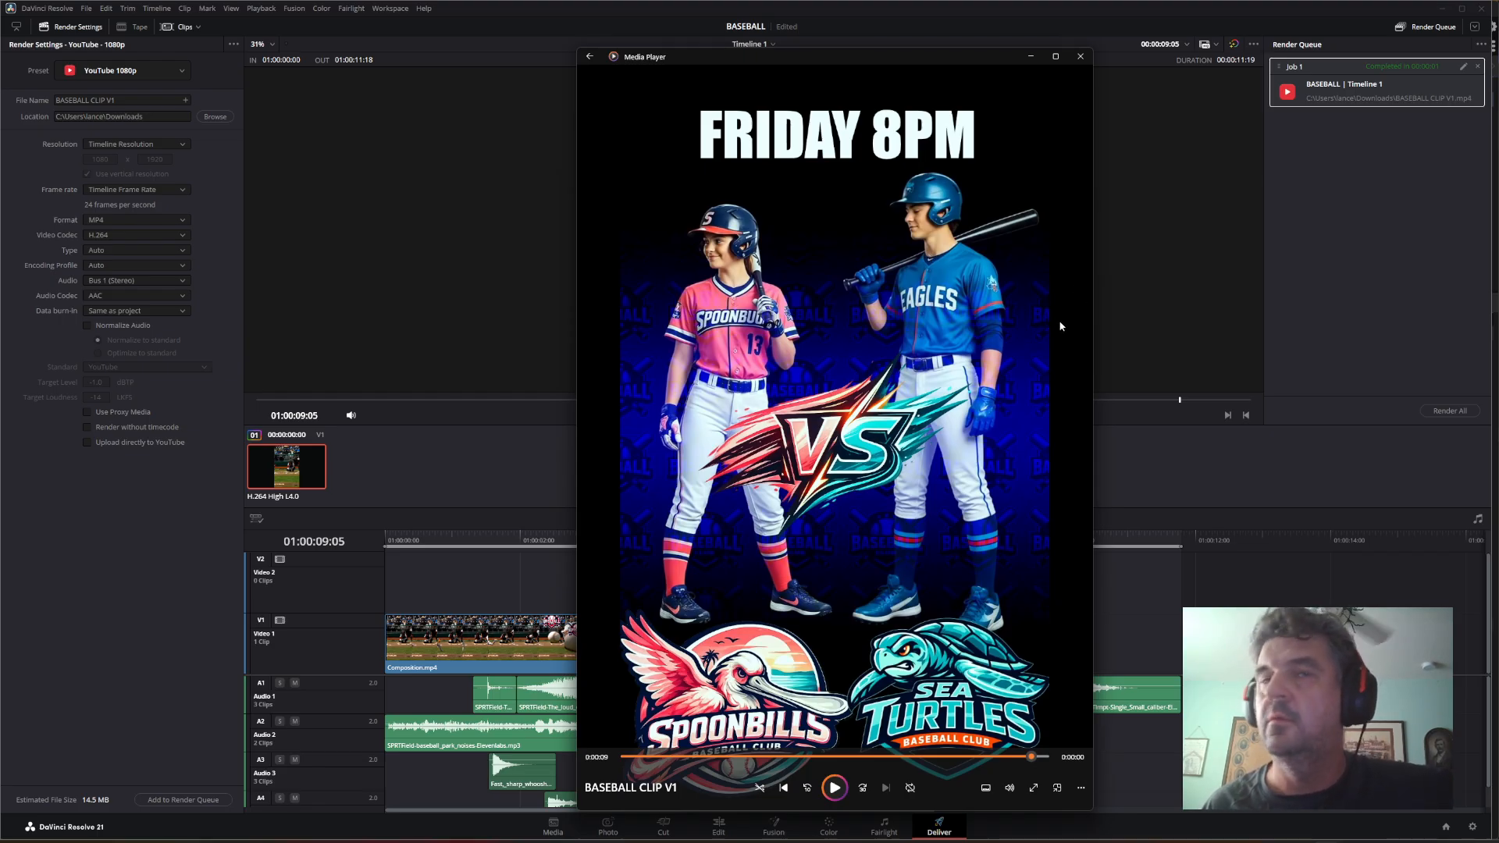
drag(920, 59, 927, 42)
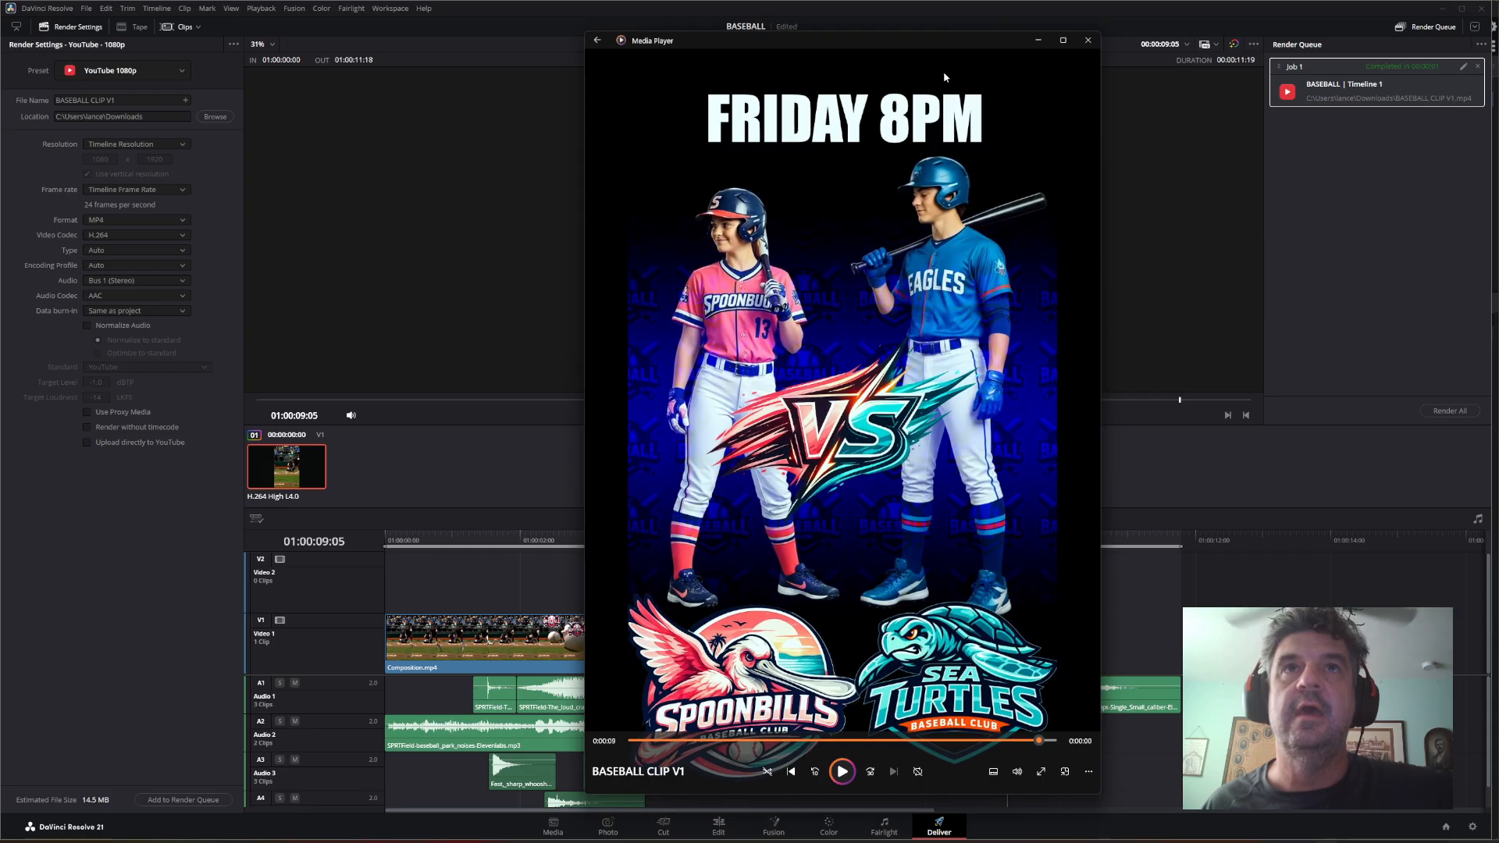